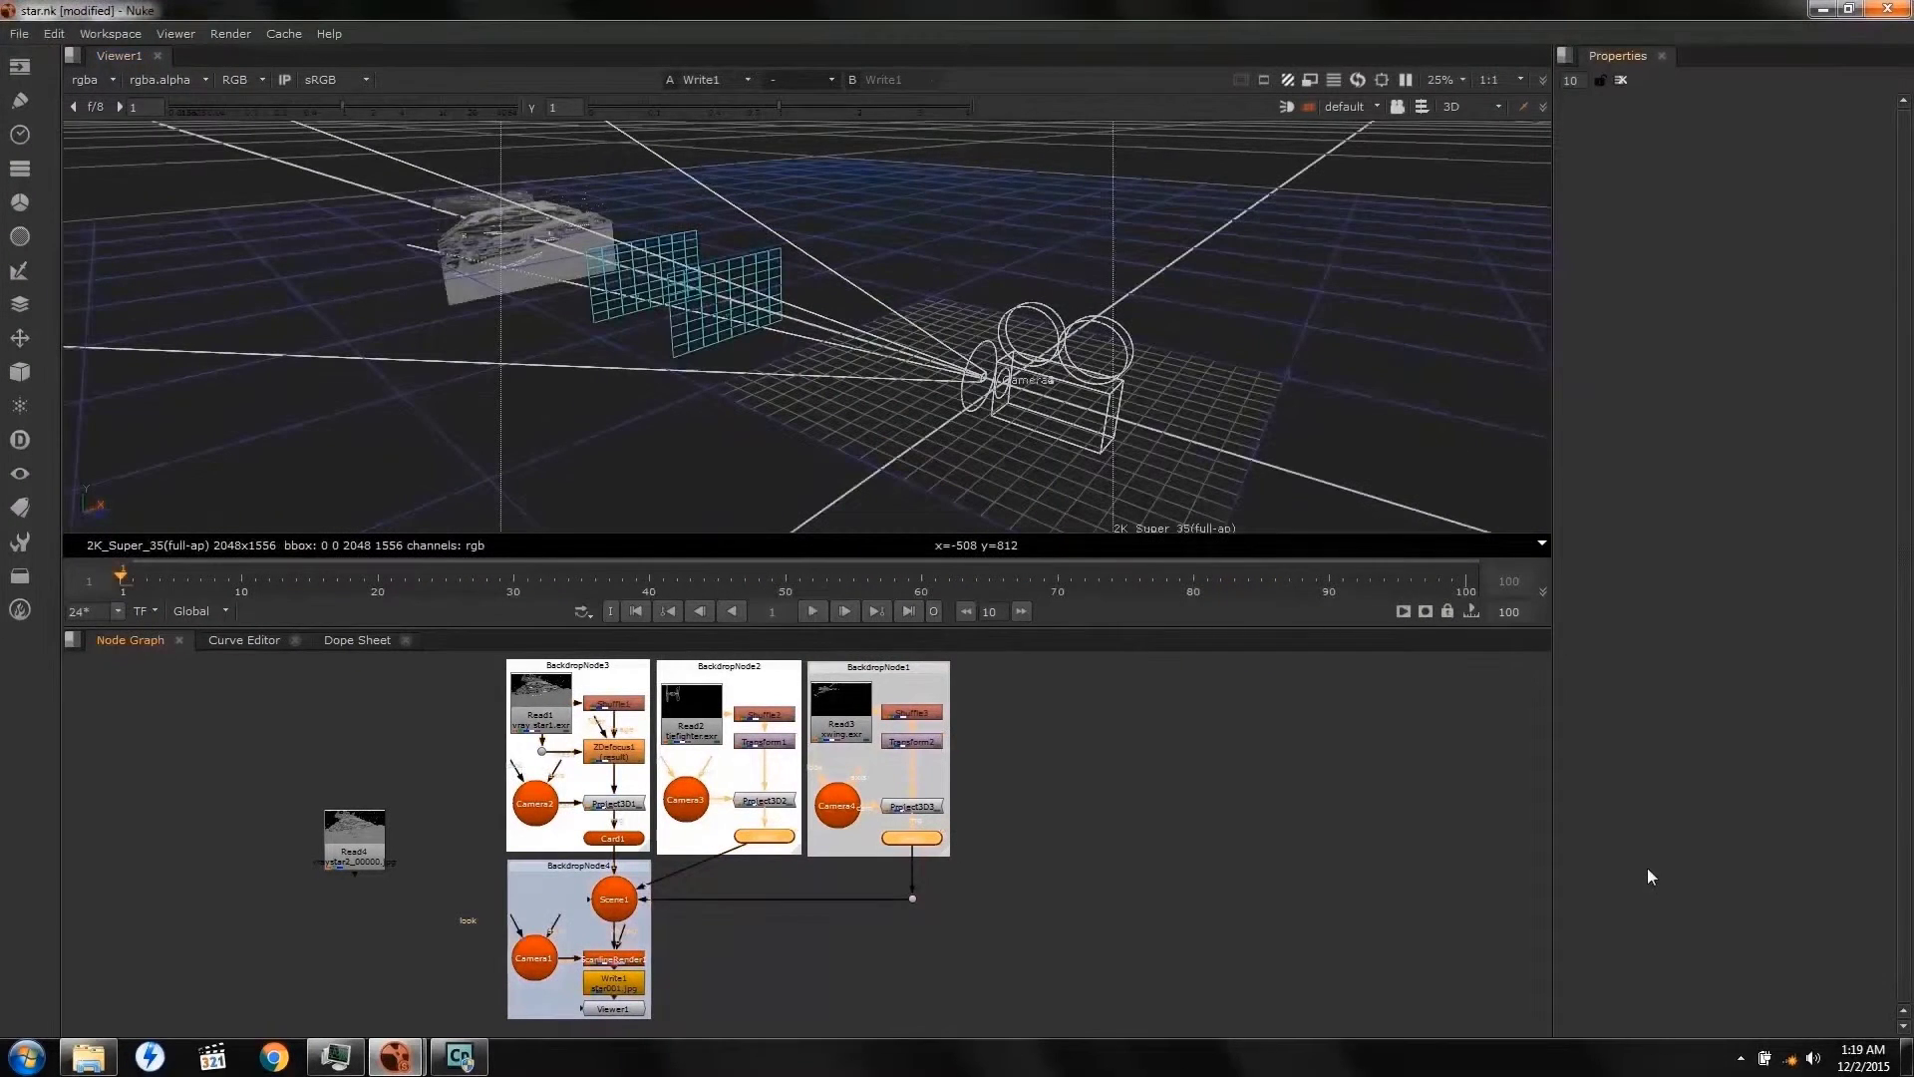
- Save the script as star.nk in the Documents\nuke folder on drive C:
click(18, 35)
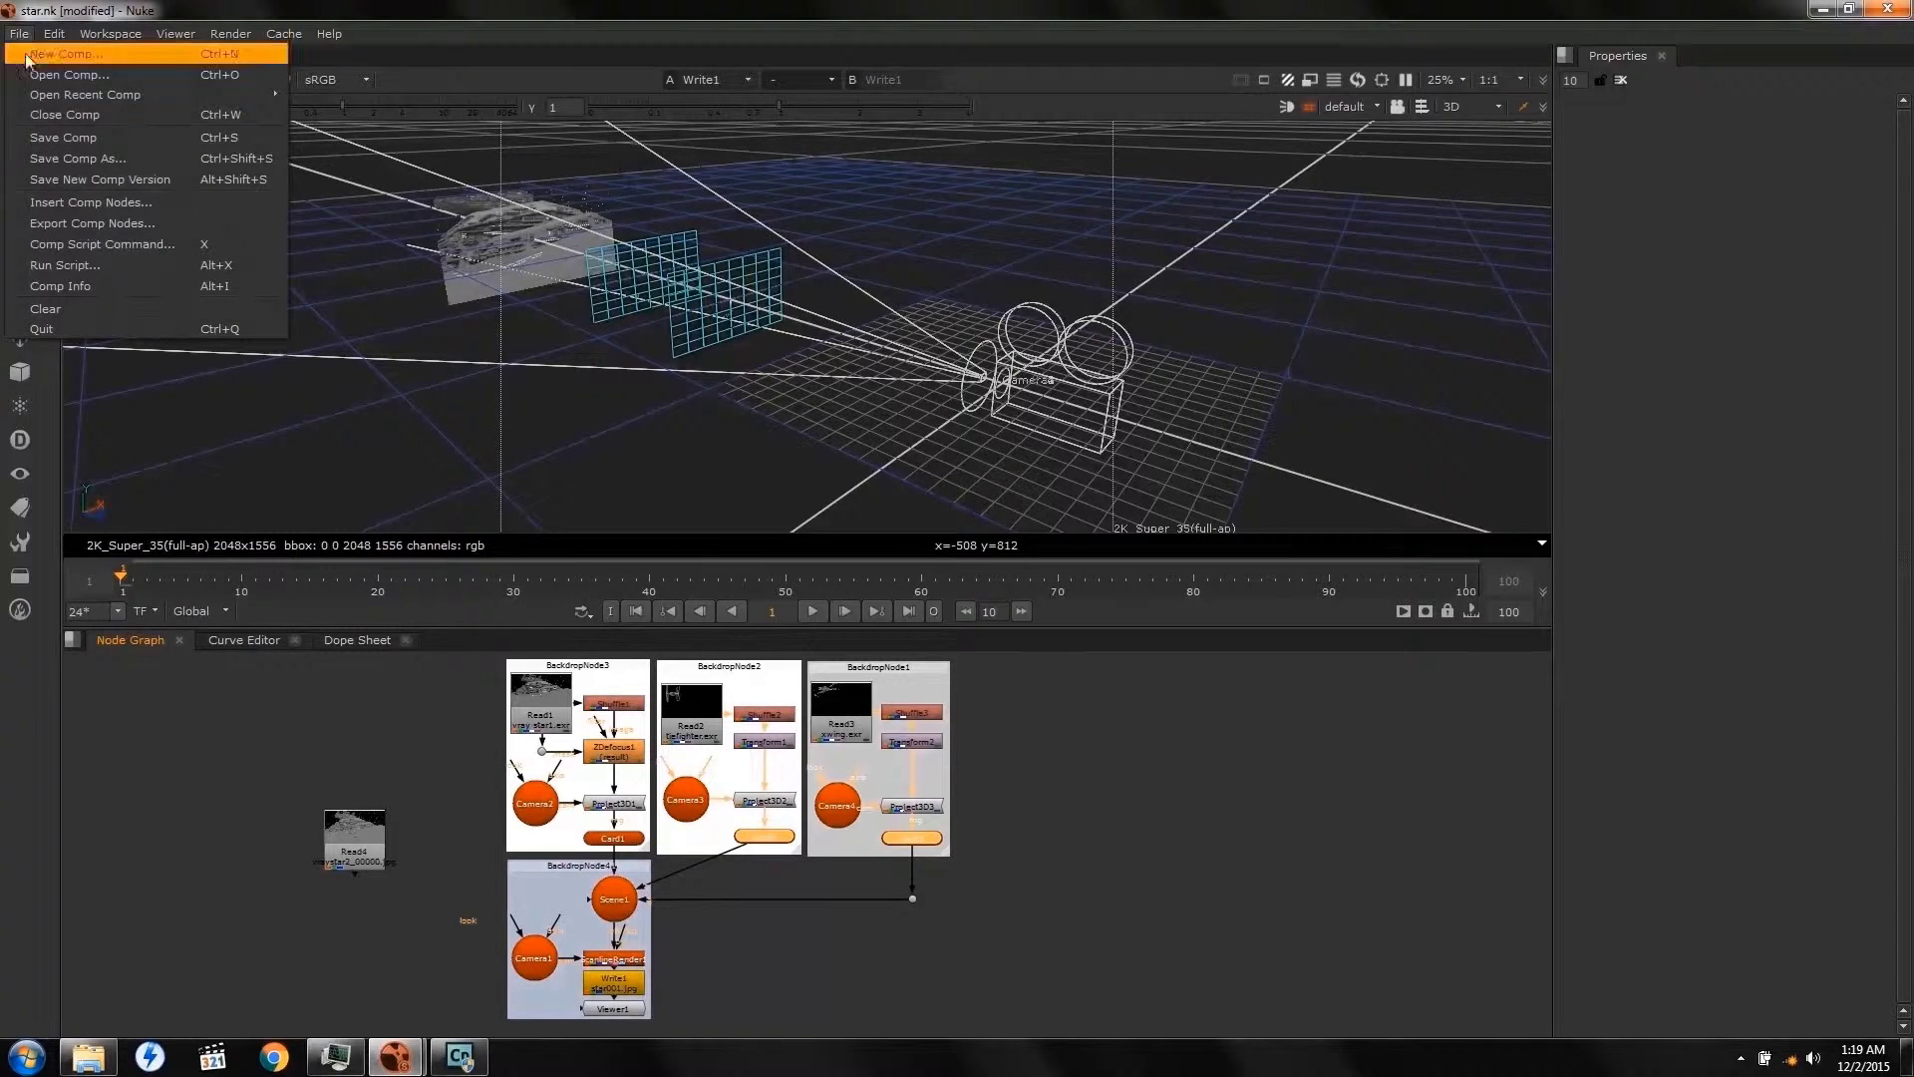
click(75, 159)
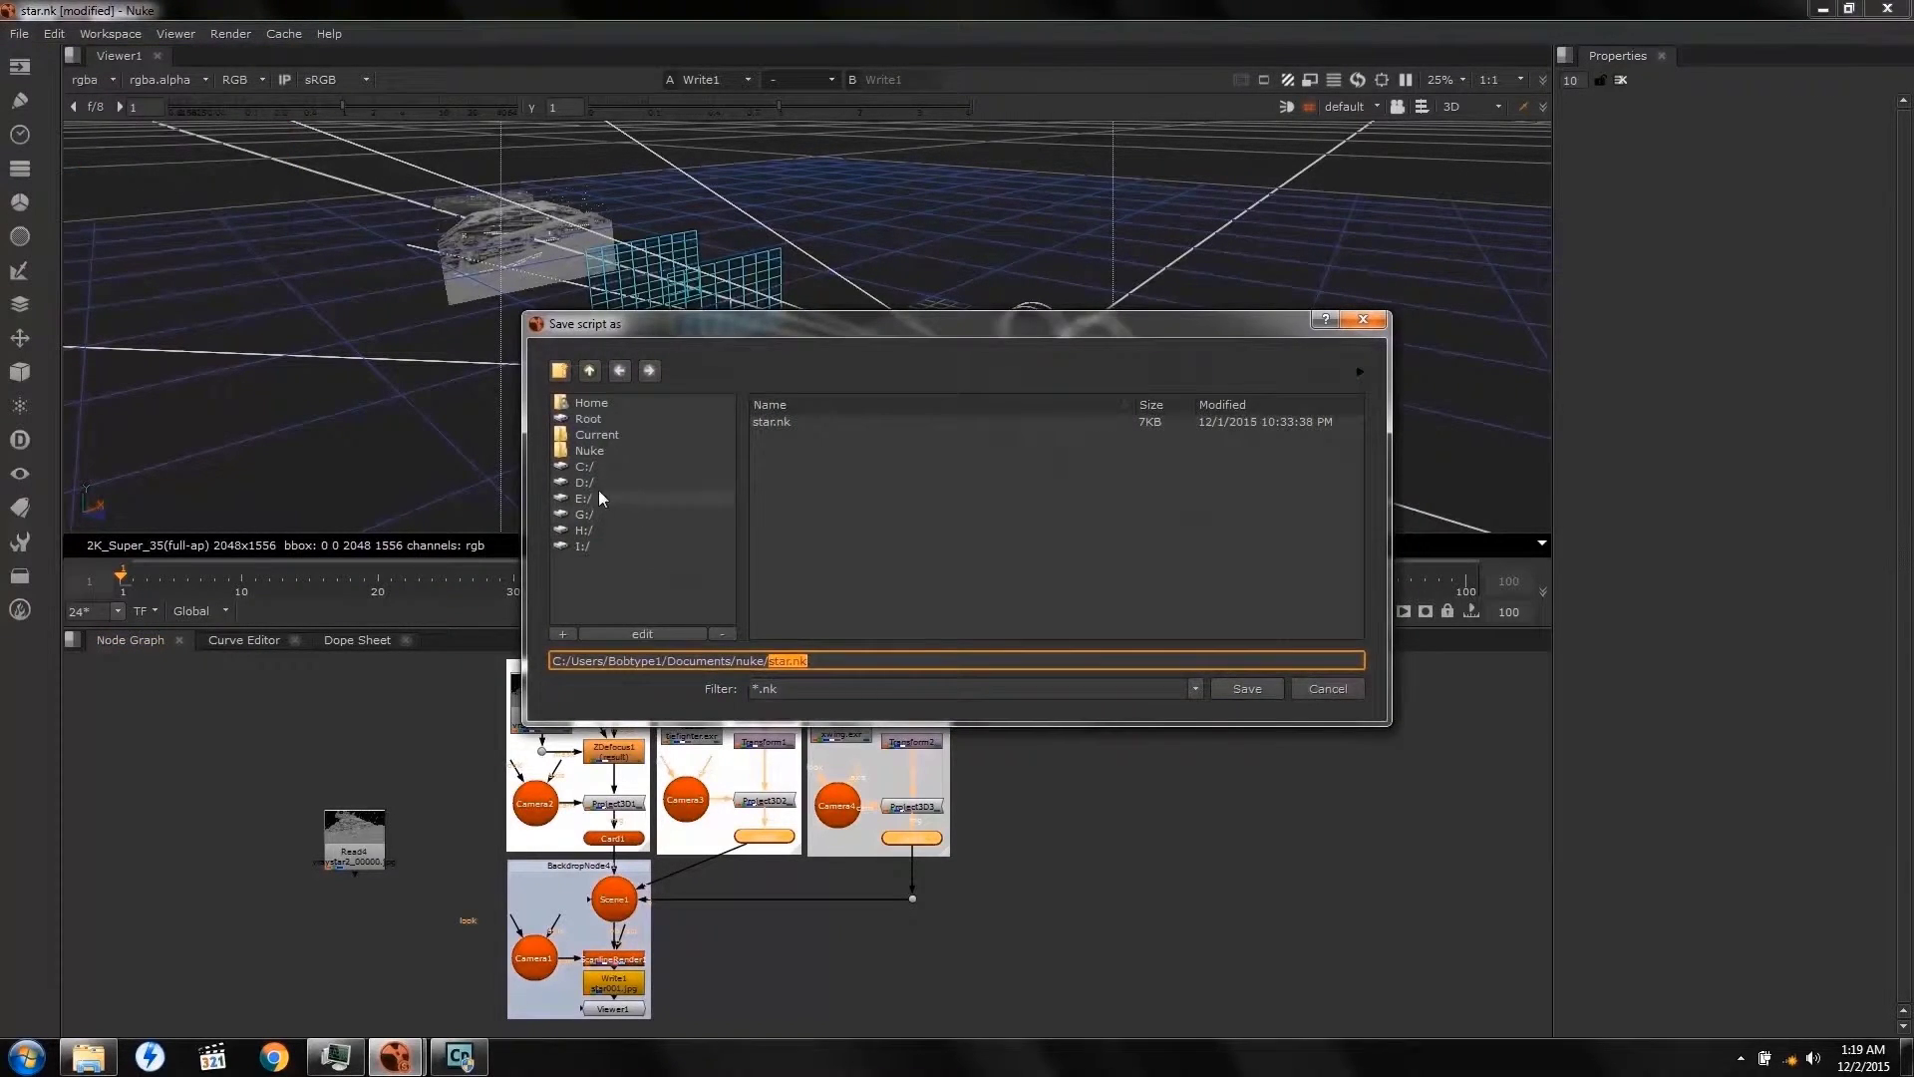
click(584, 466)
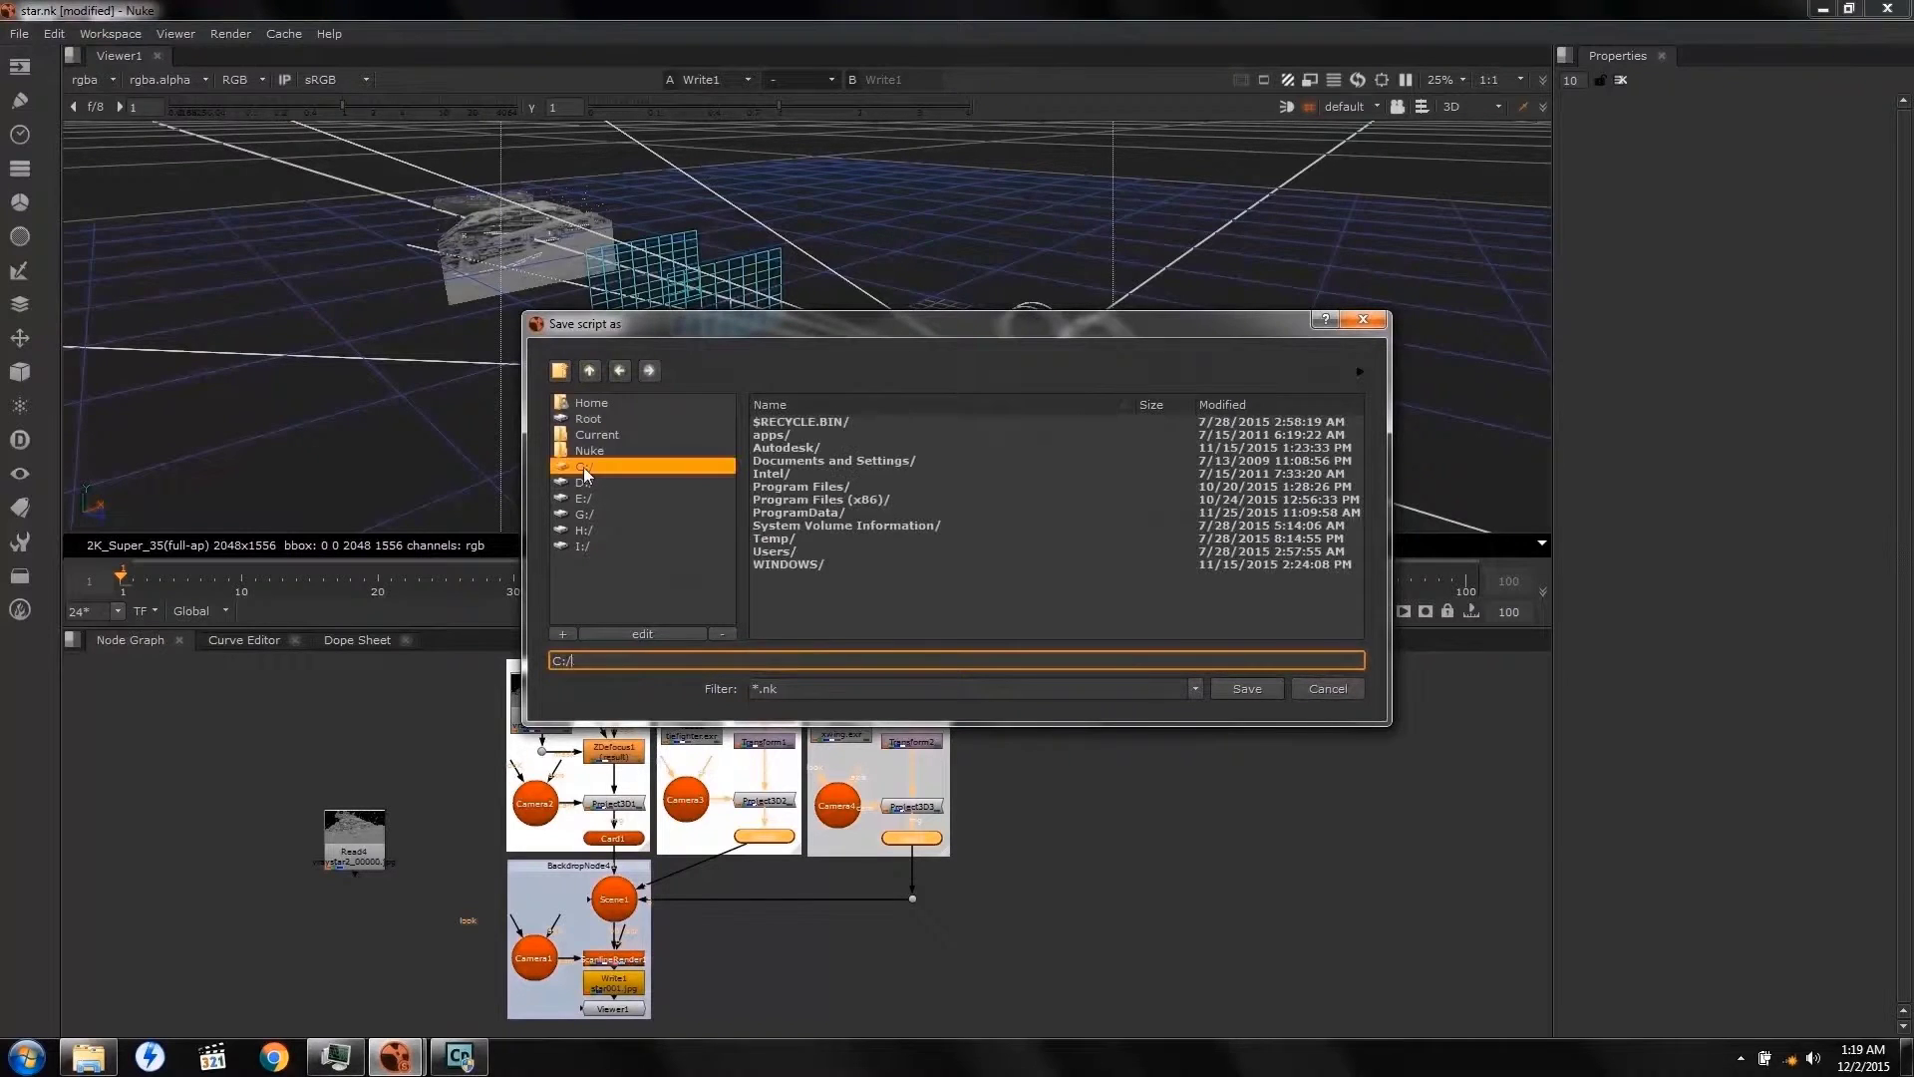
double_click(778, 554)
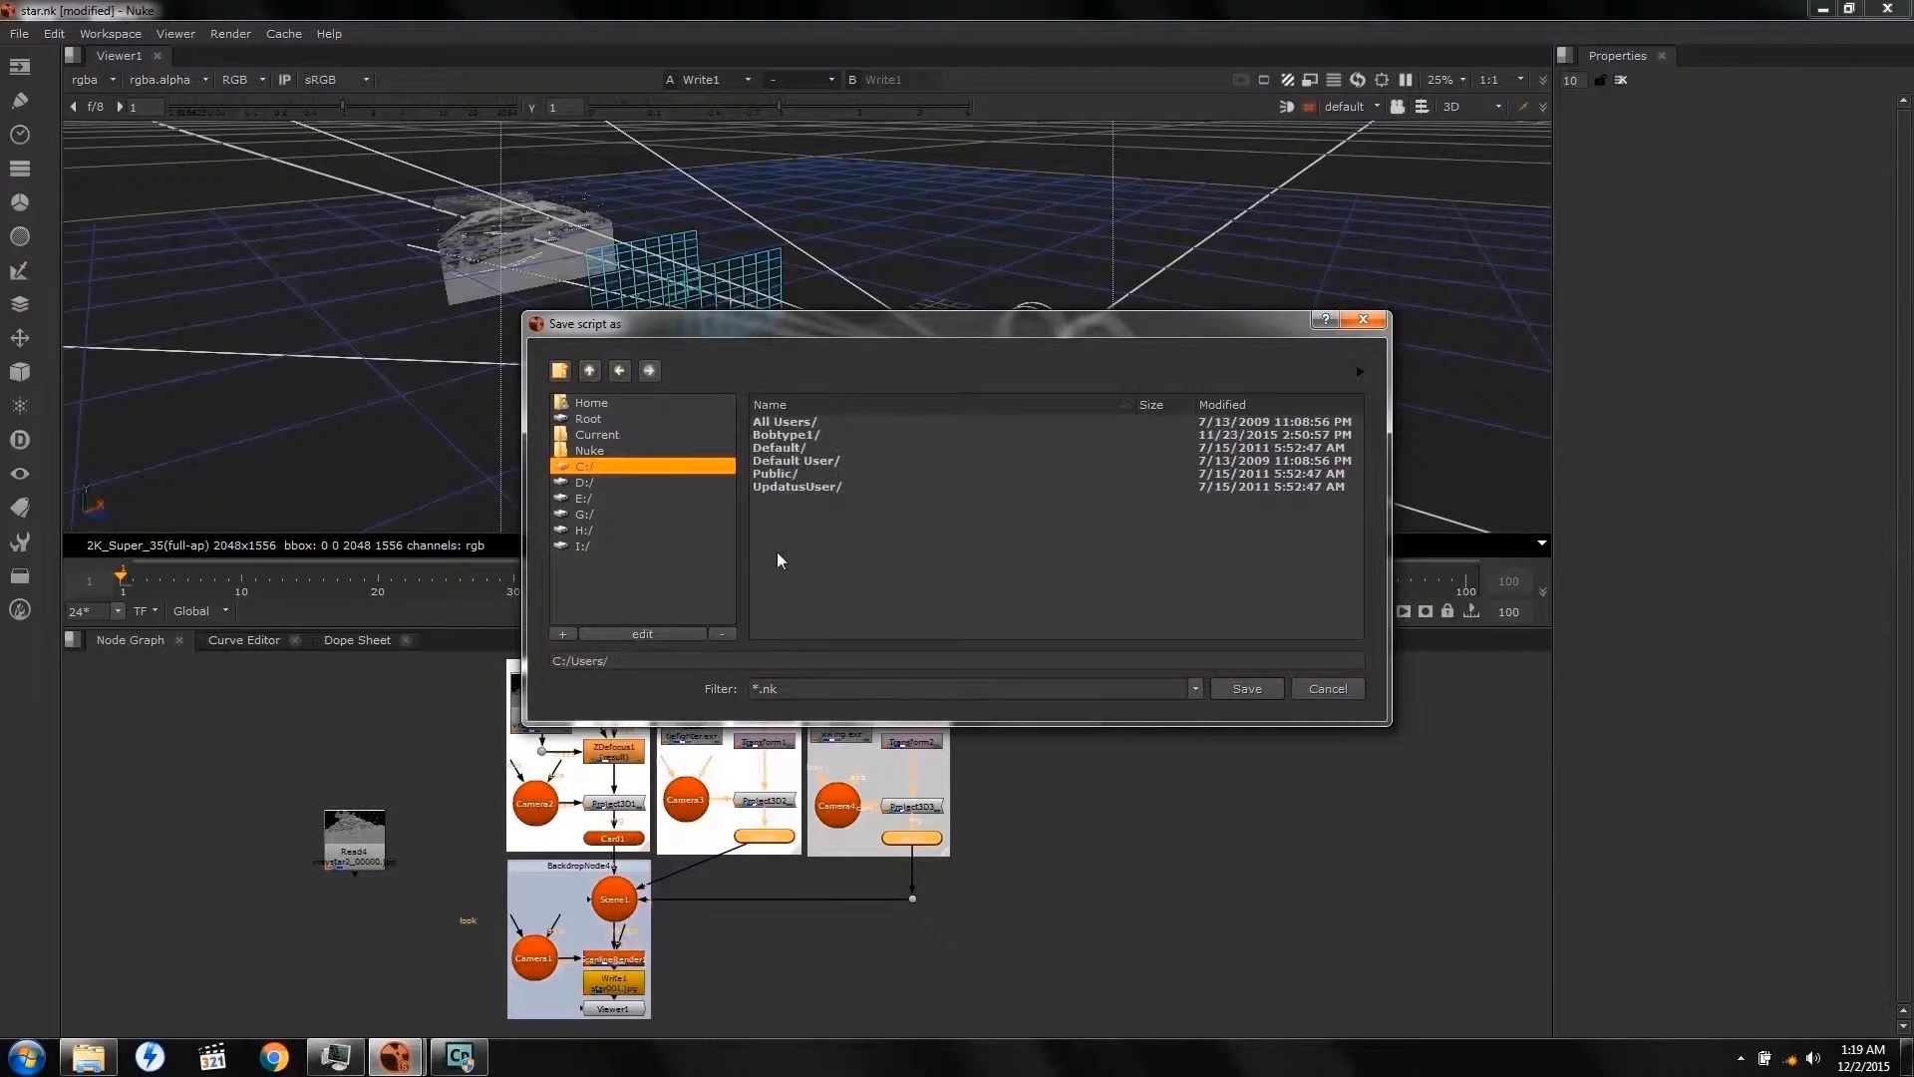
double_click(785, 436)
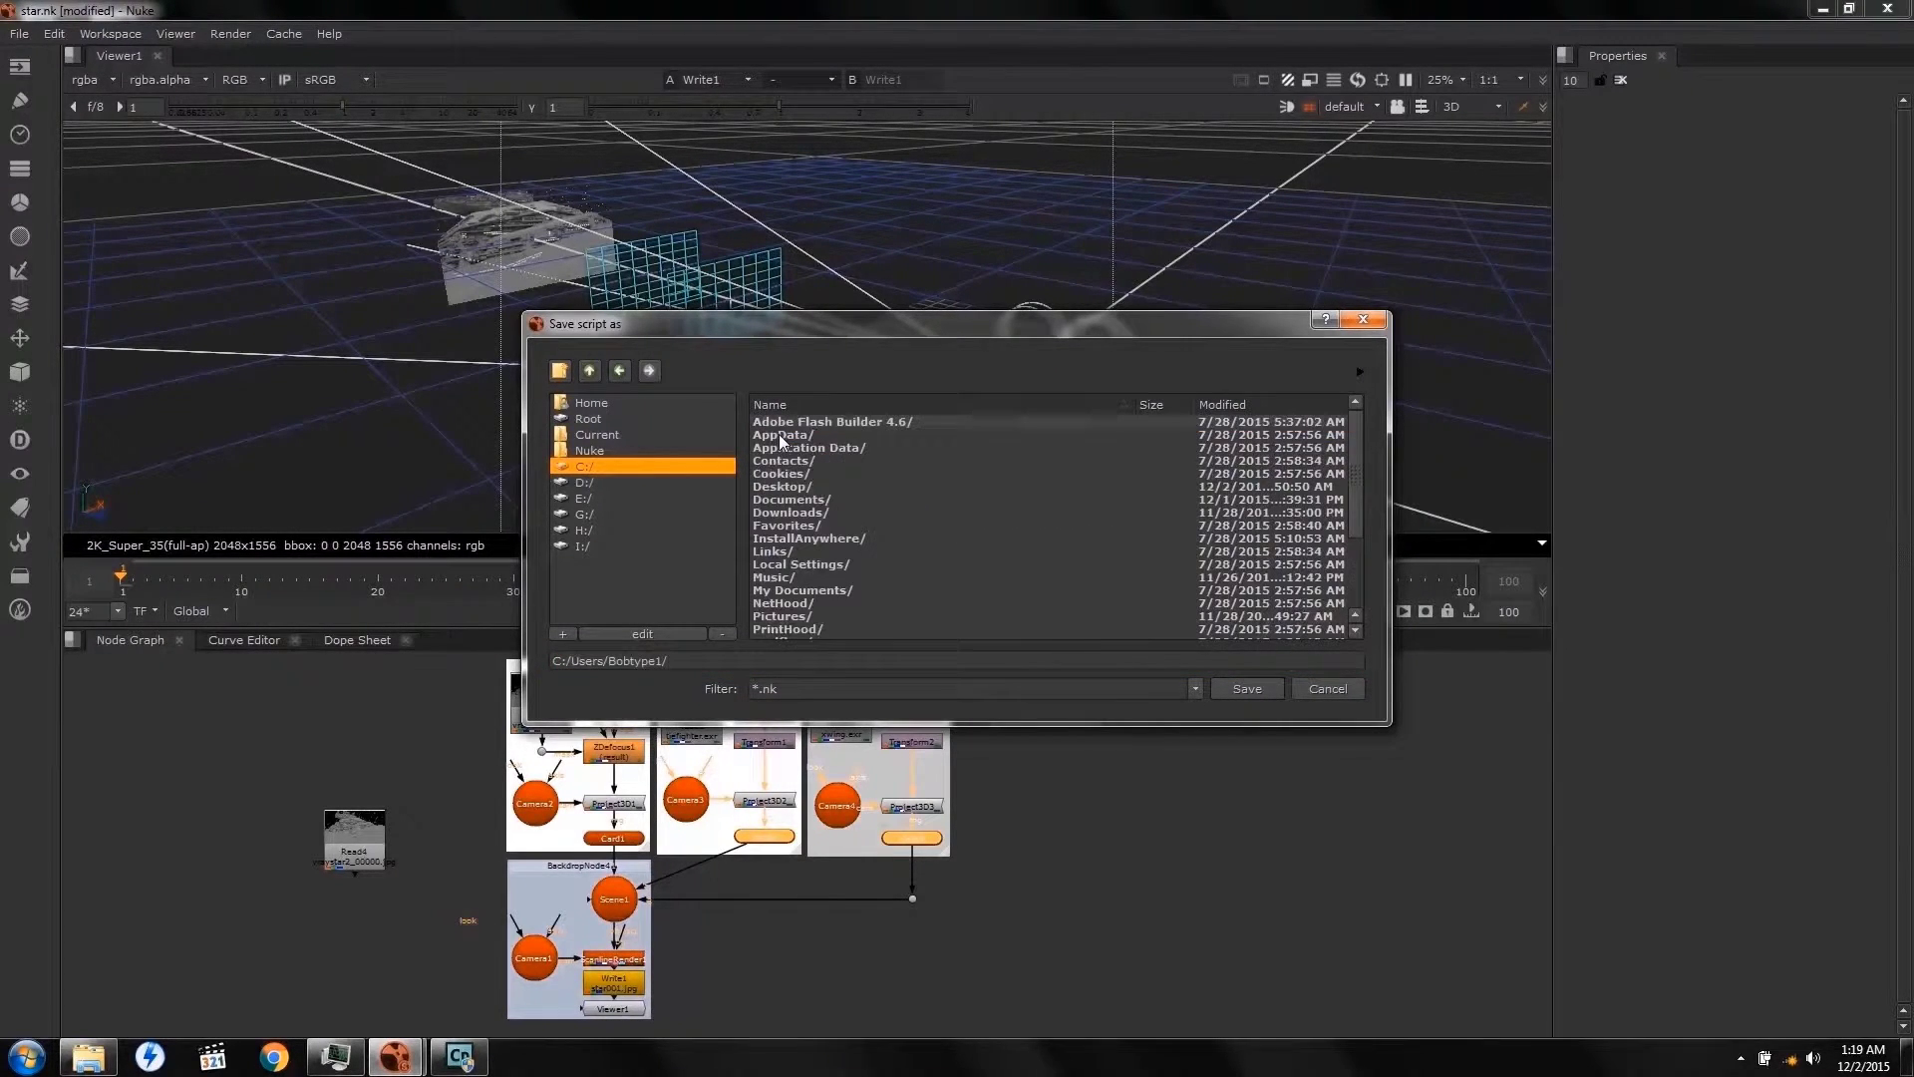
double_click(778, 506)
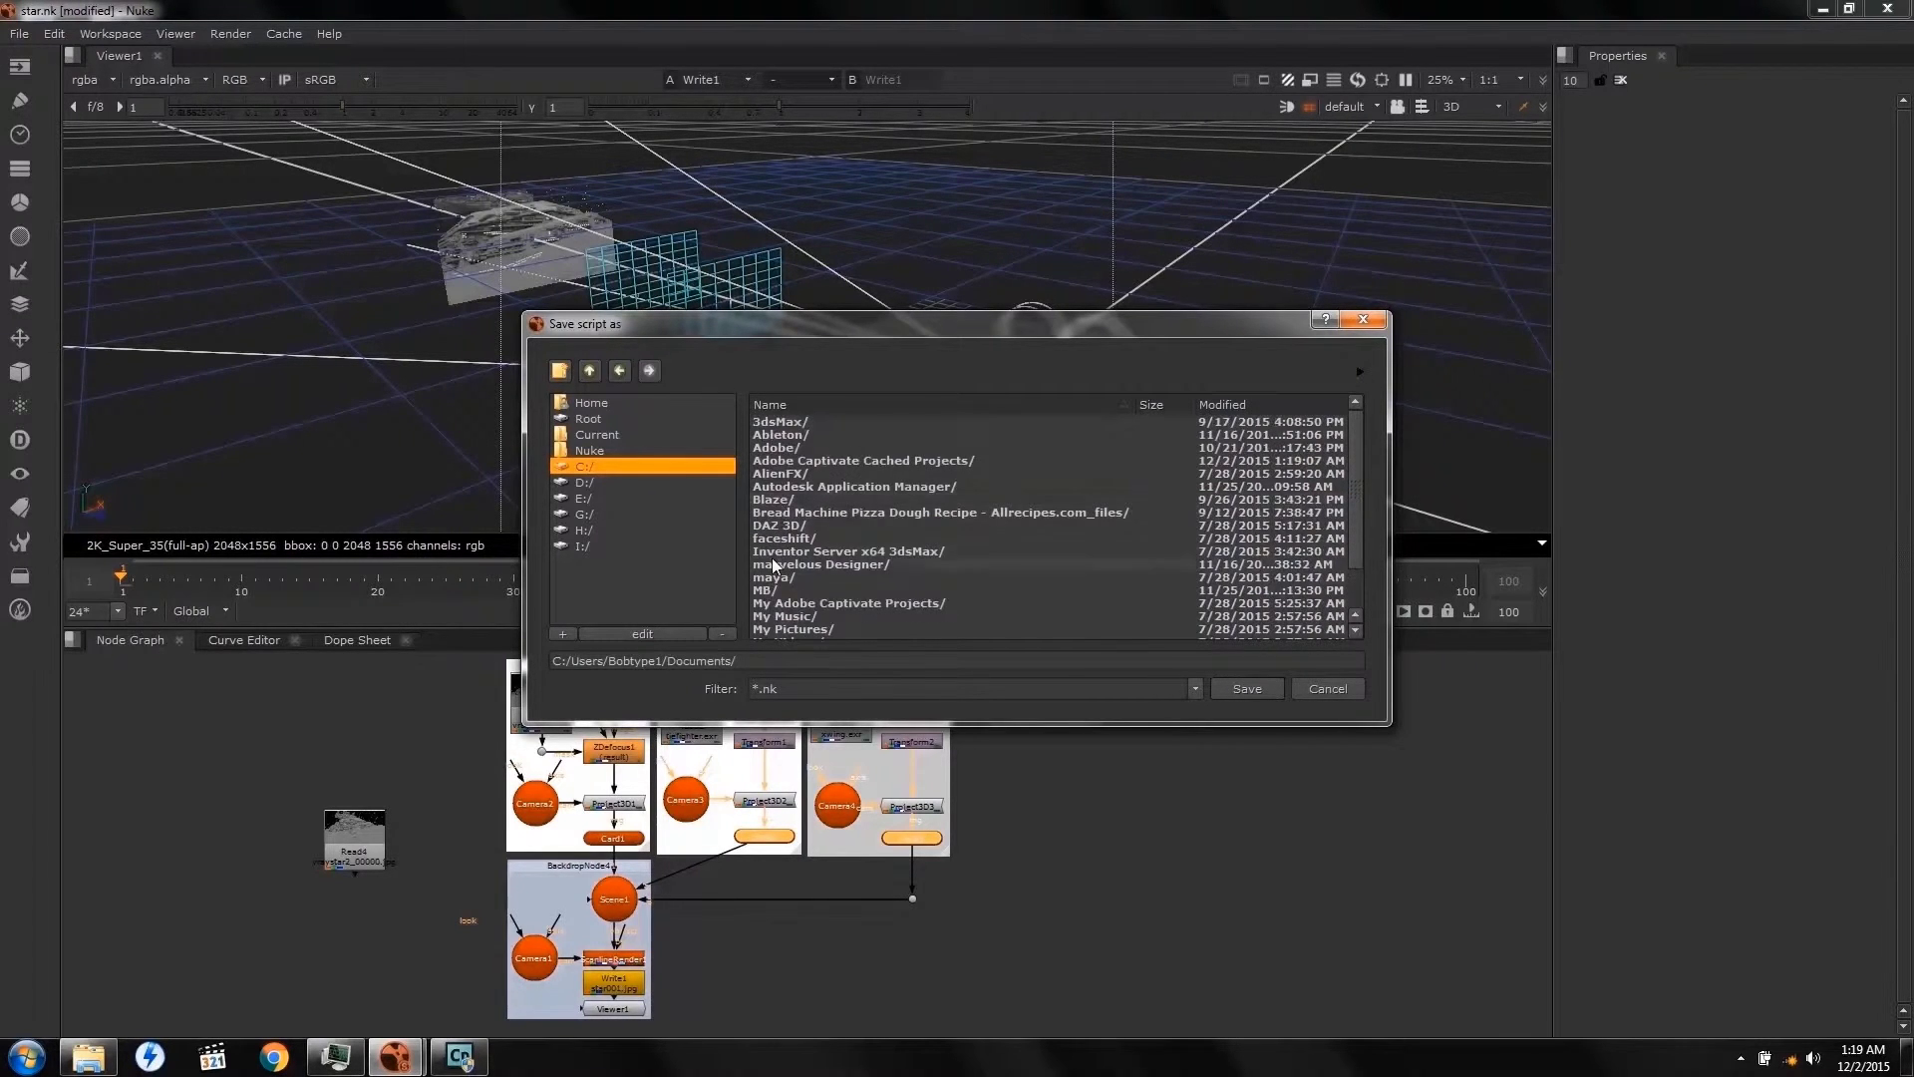
scroll(780, 575, down, 1)
double_click(775, 616)
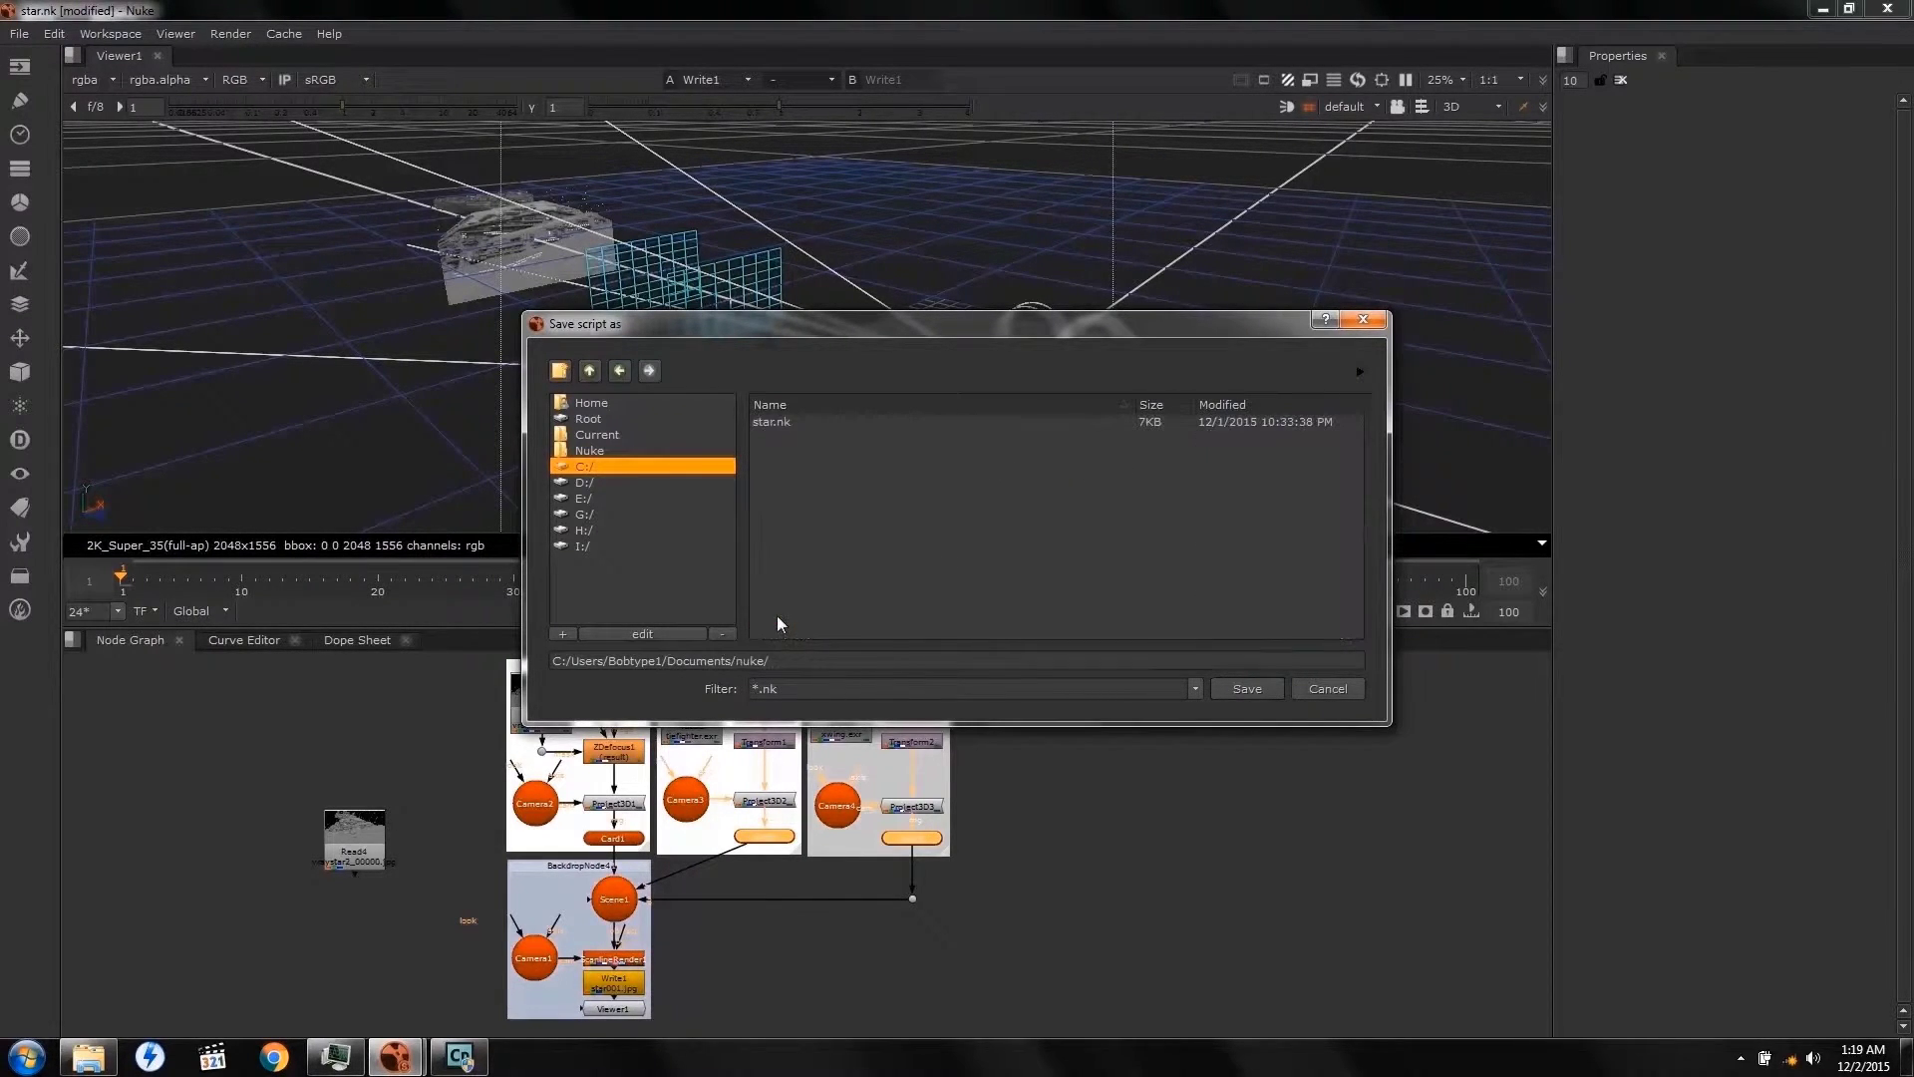
click(765, 422)
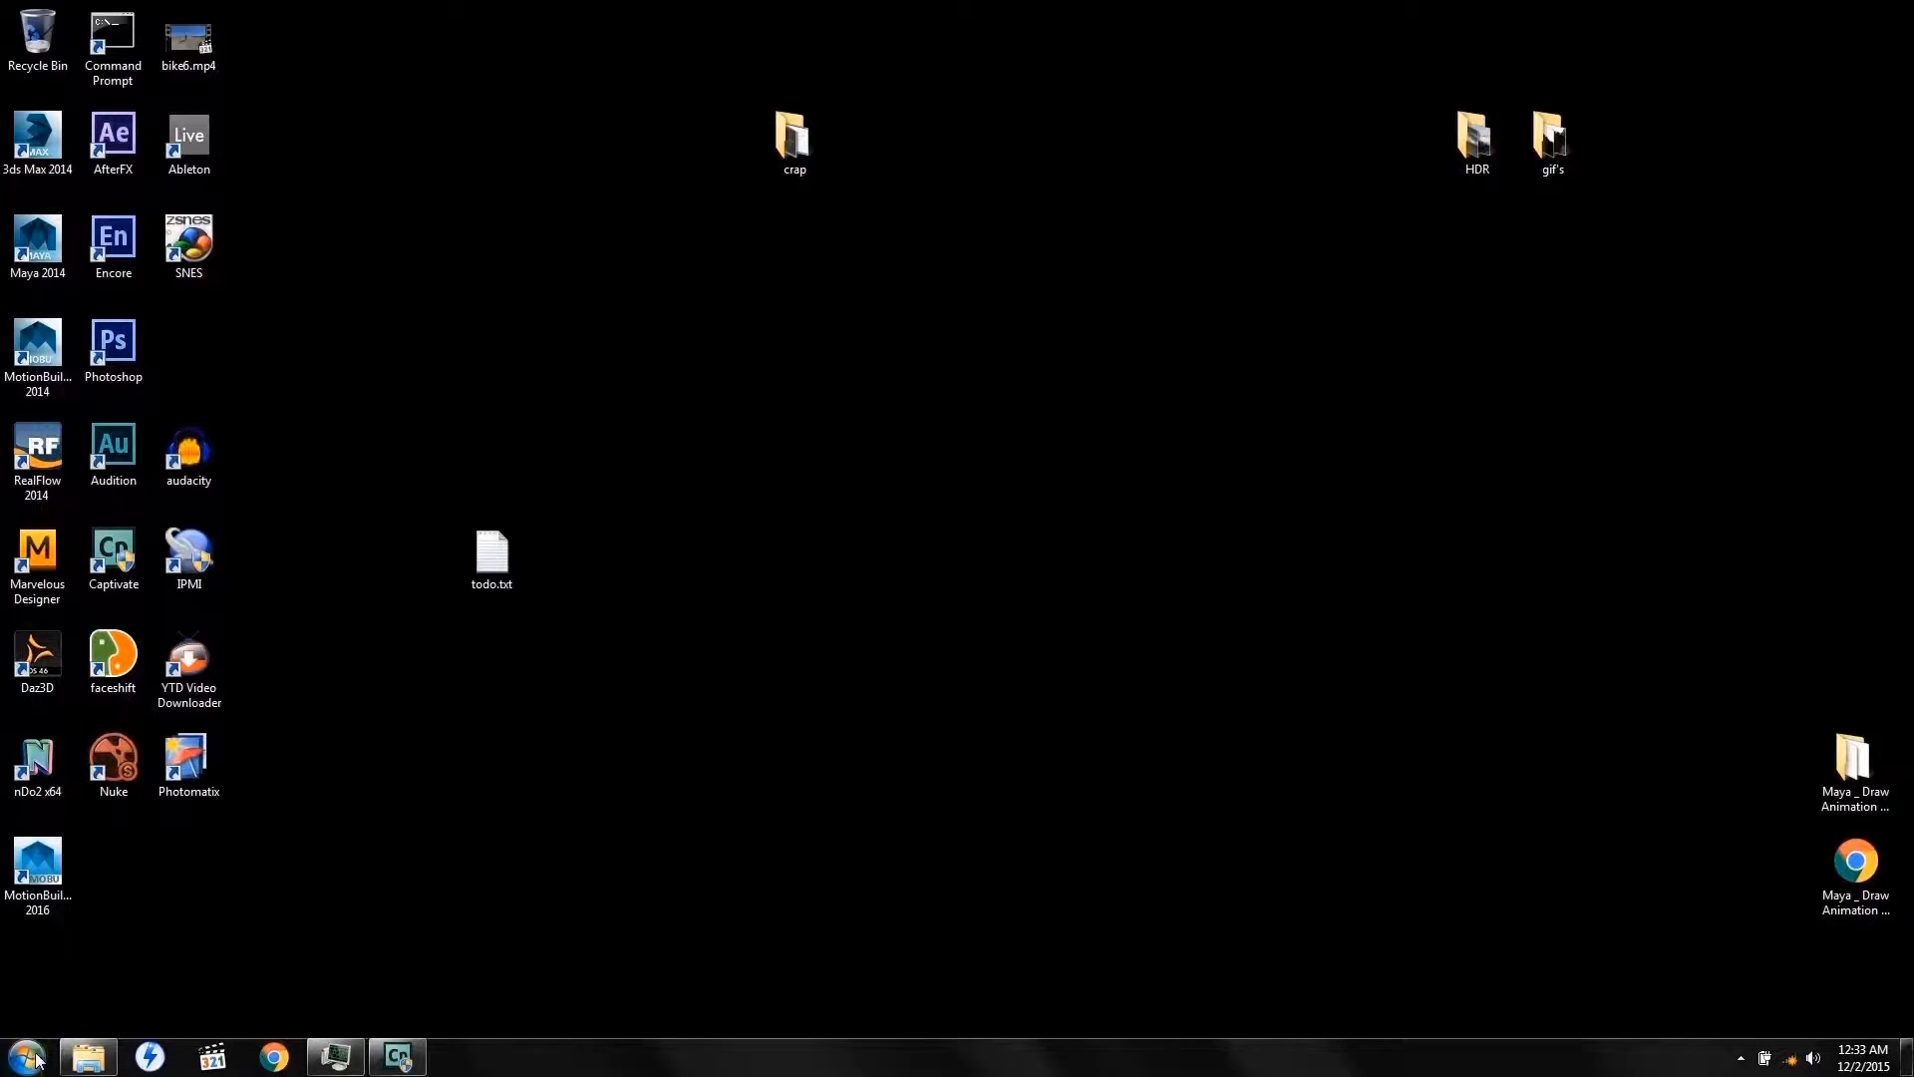
- Launch Notepad from the Start menu's Accessories programs group
click(30, 1057)
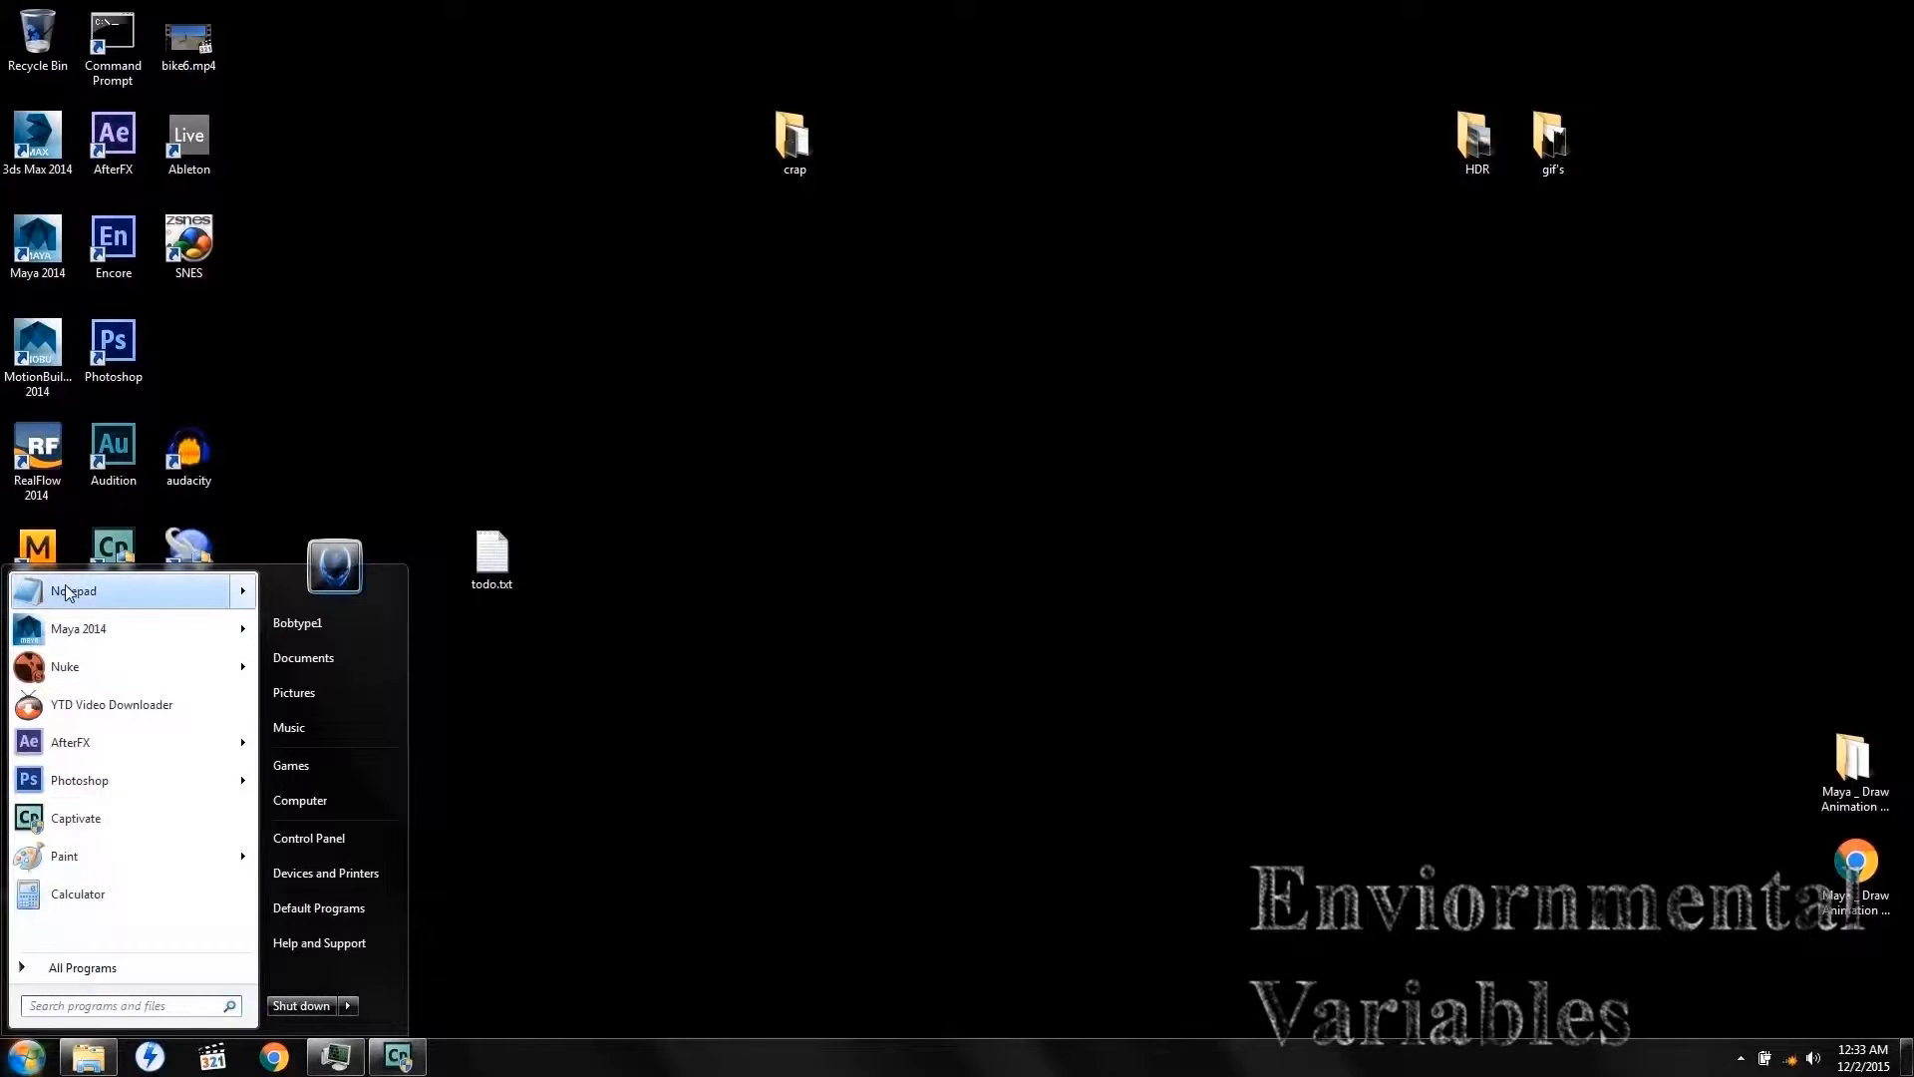
click(85, 969)
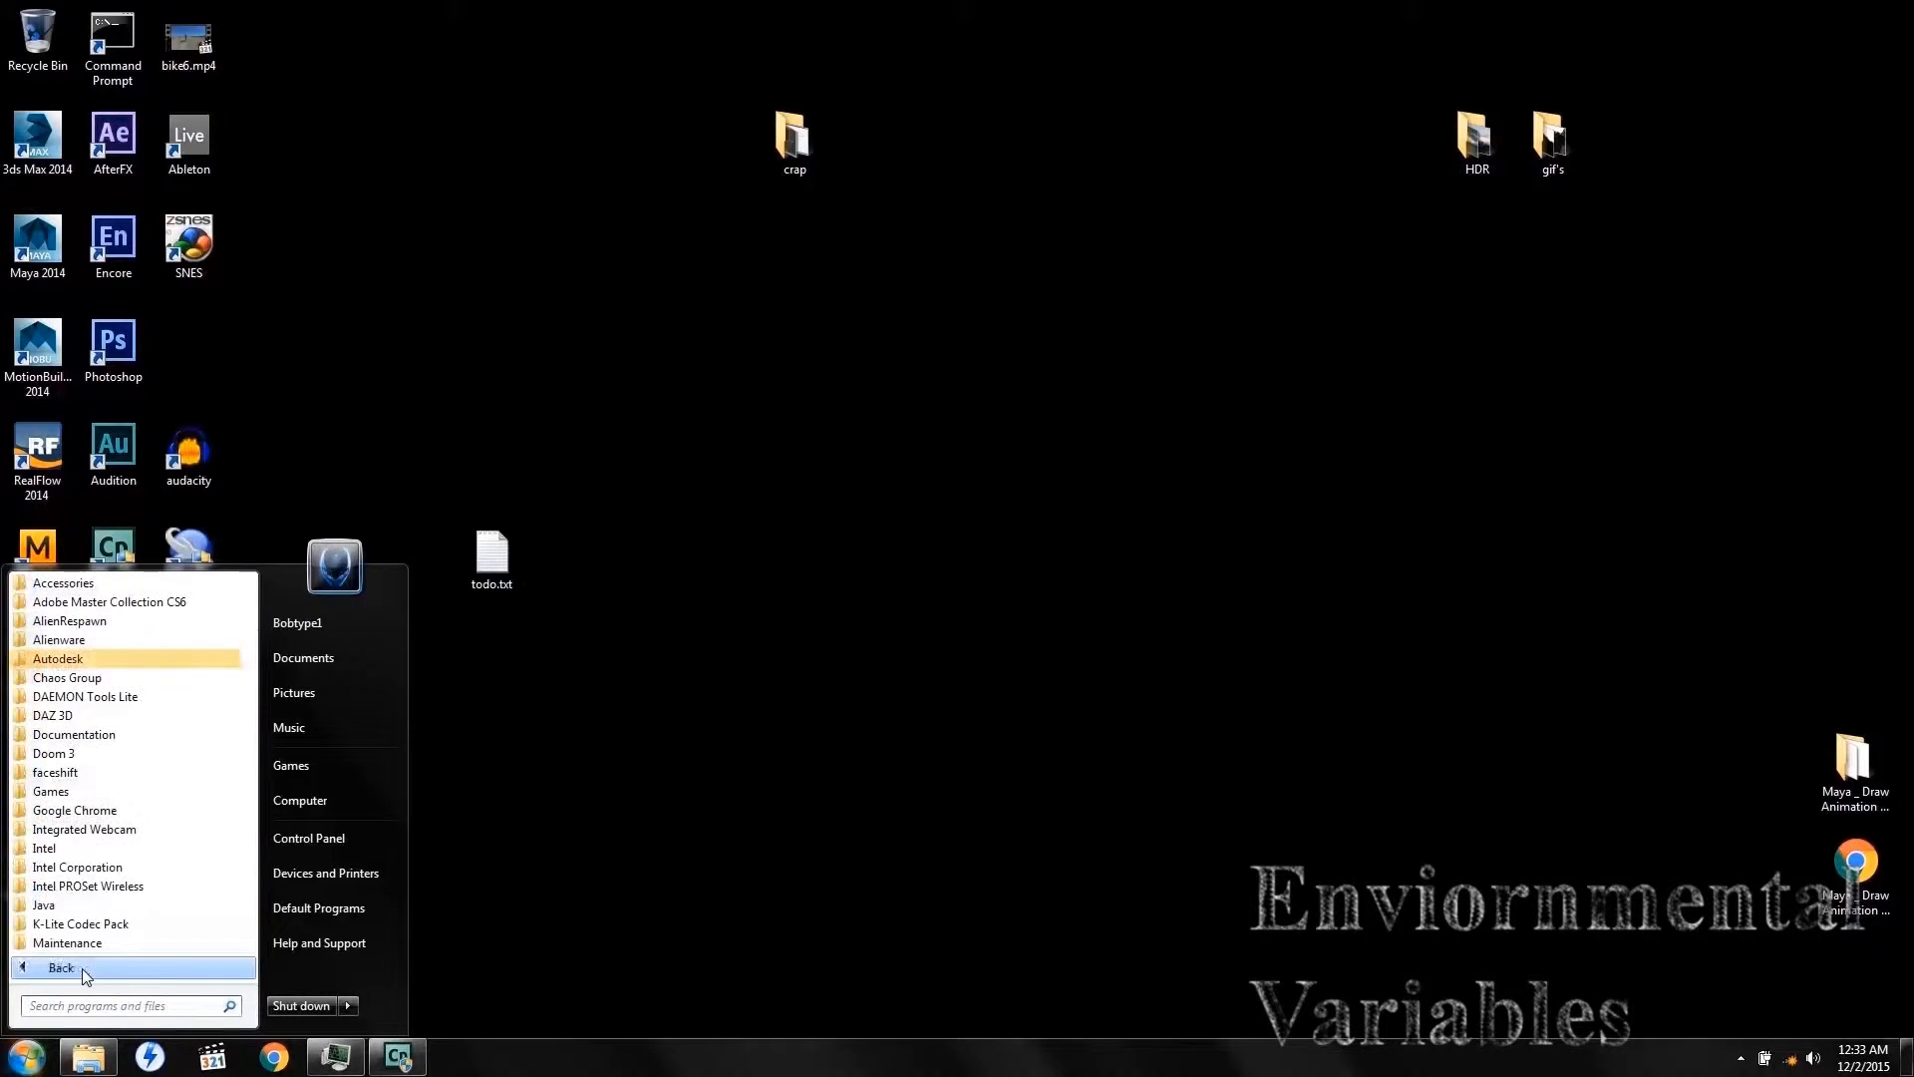
click(64, 585)
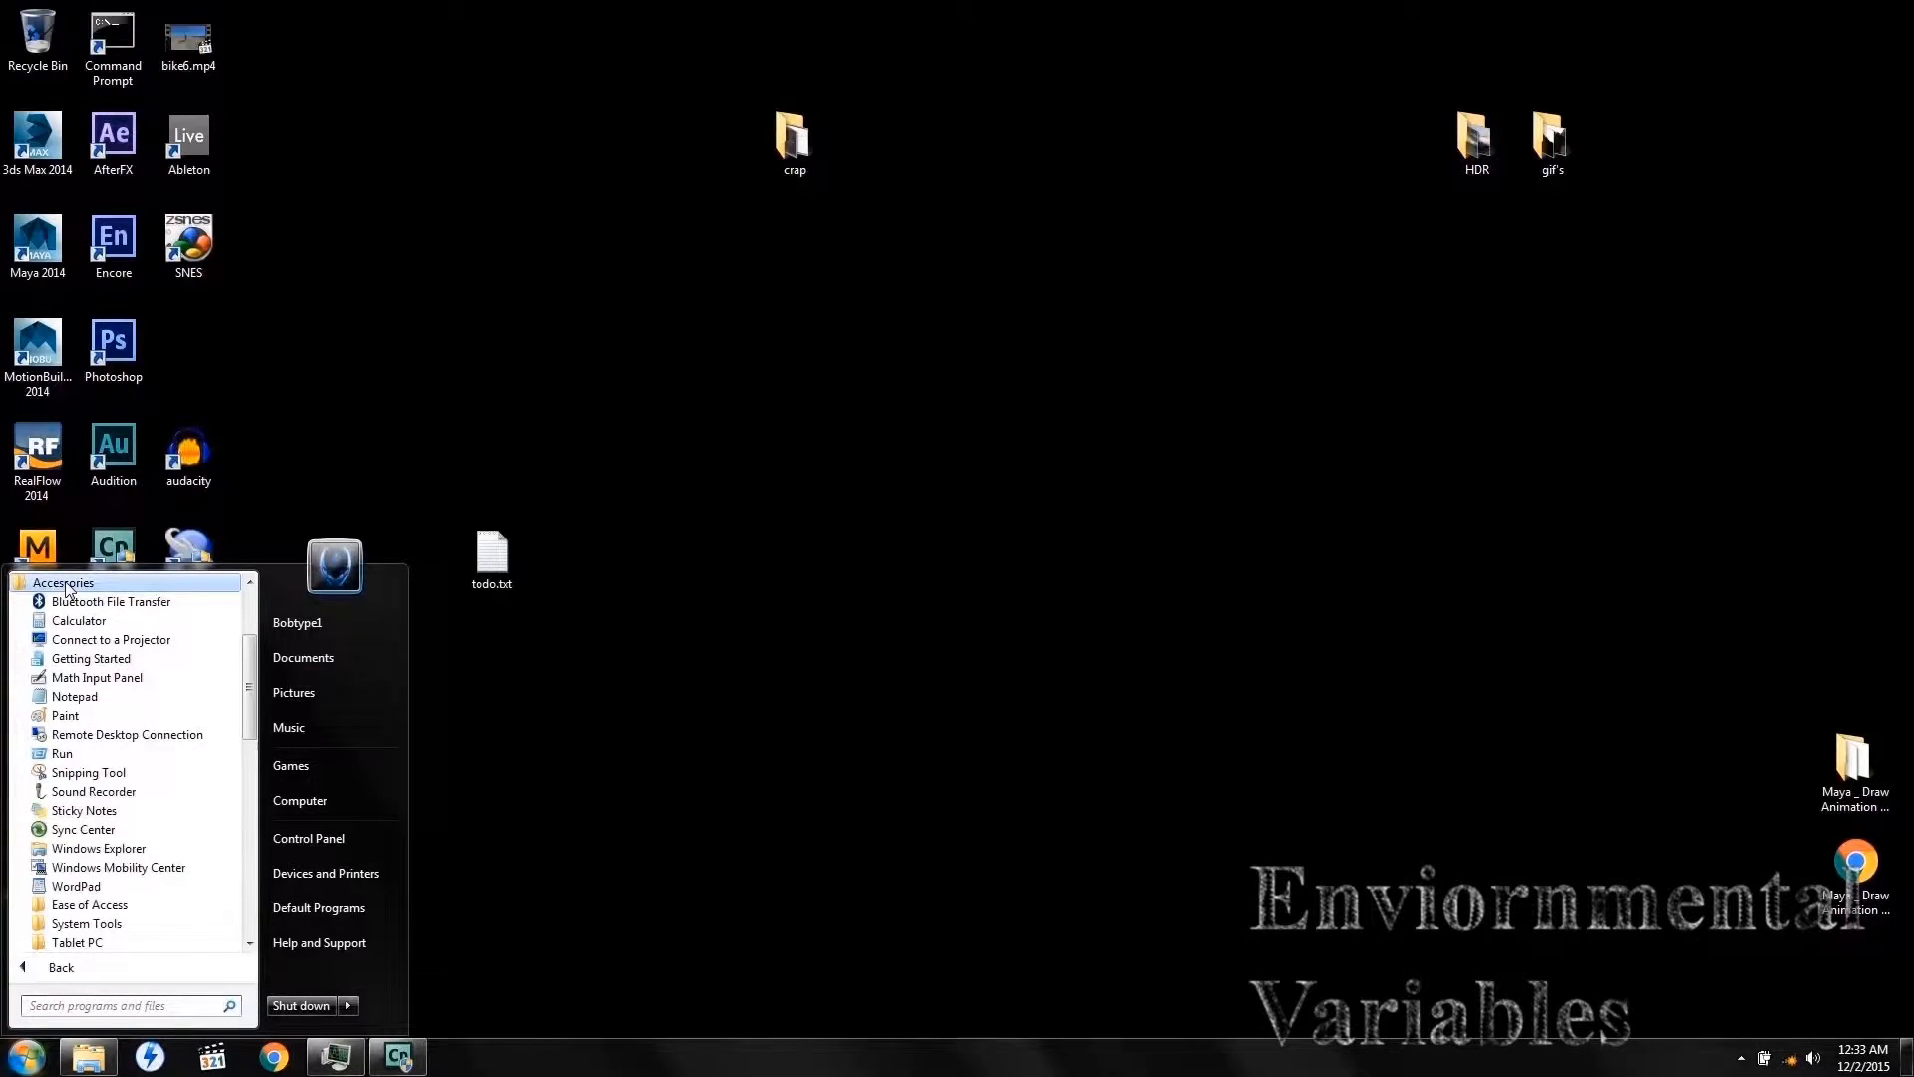
click(71, 698)
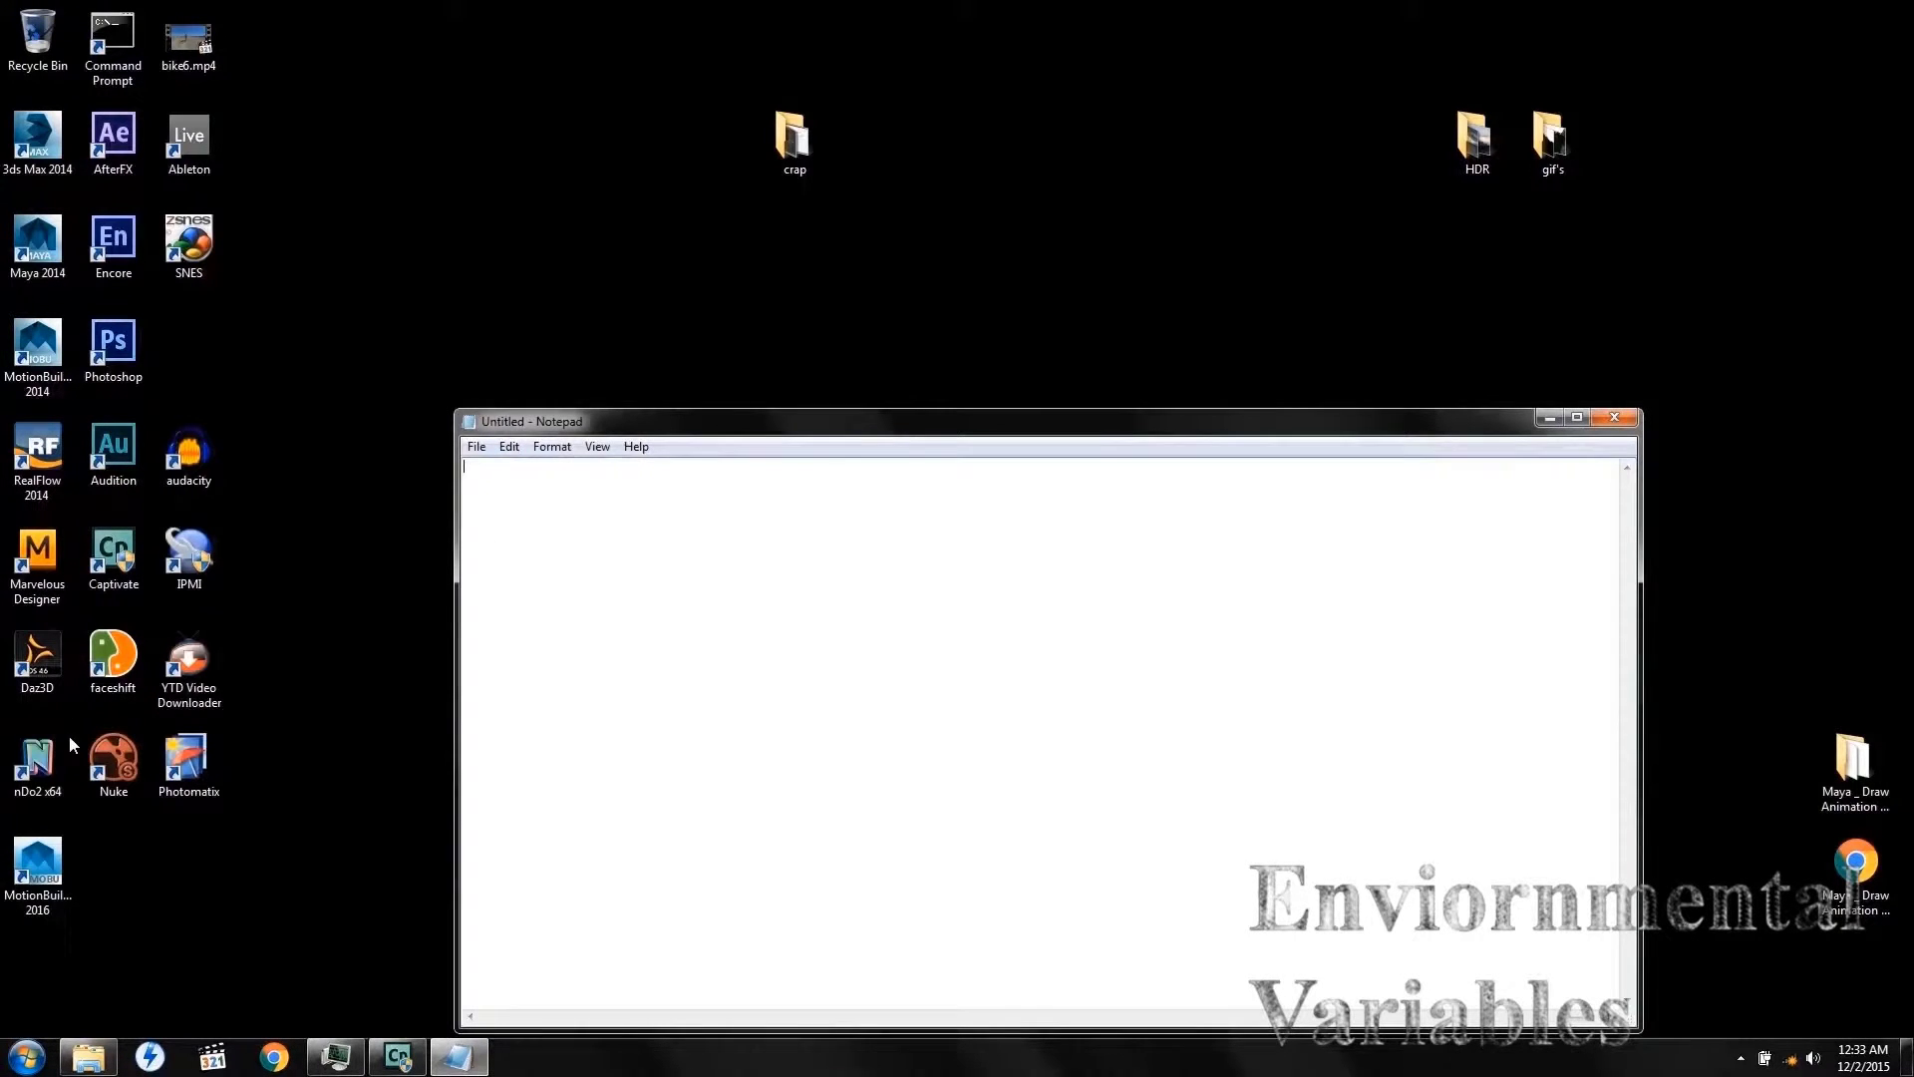
- Open Environment Variables from Computer's Advanced system settings and select the Path system variable
click(28, 1059)
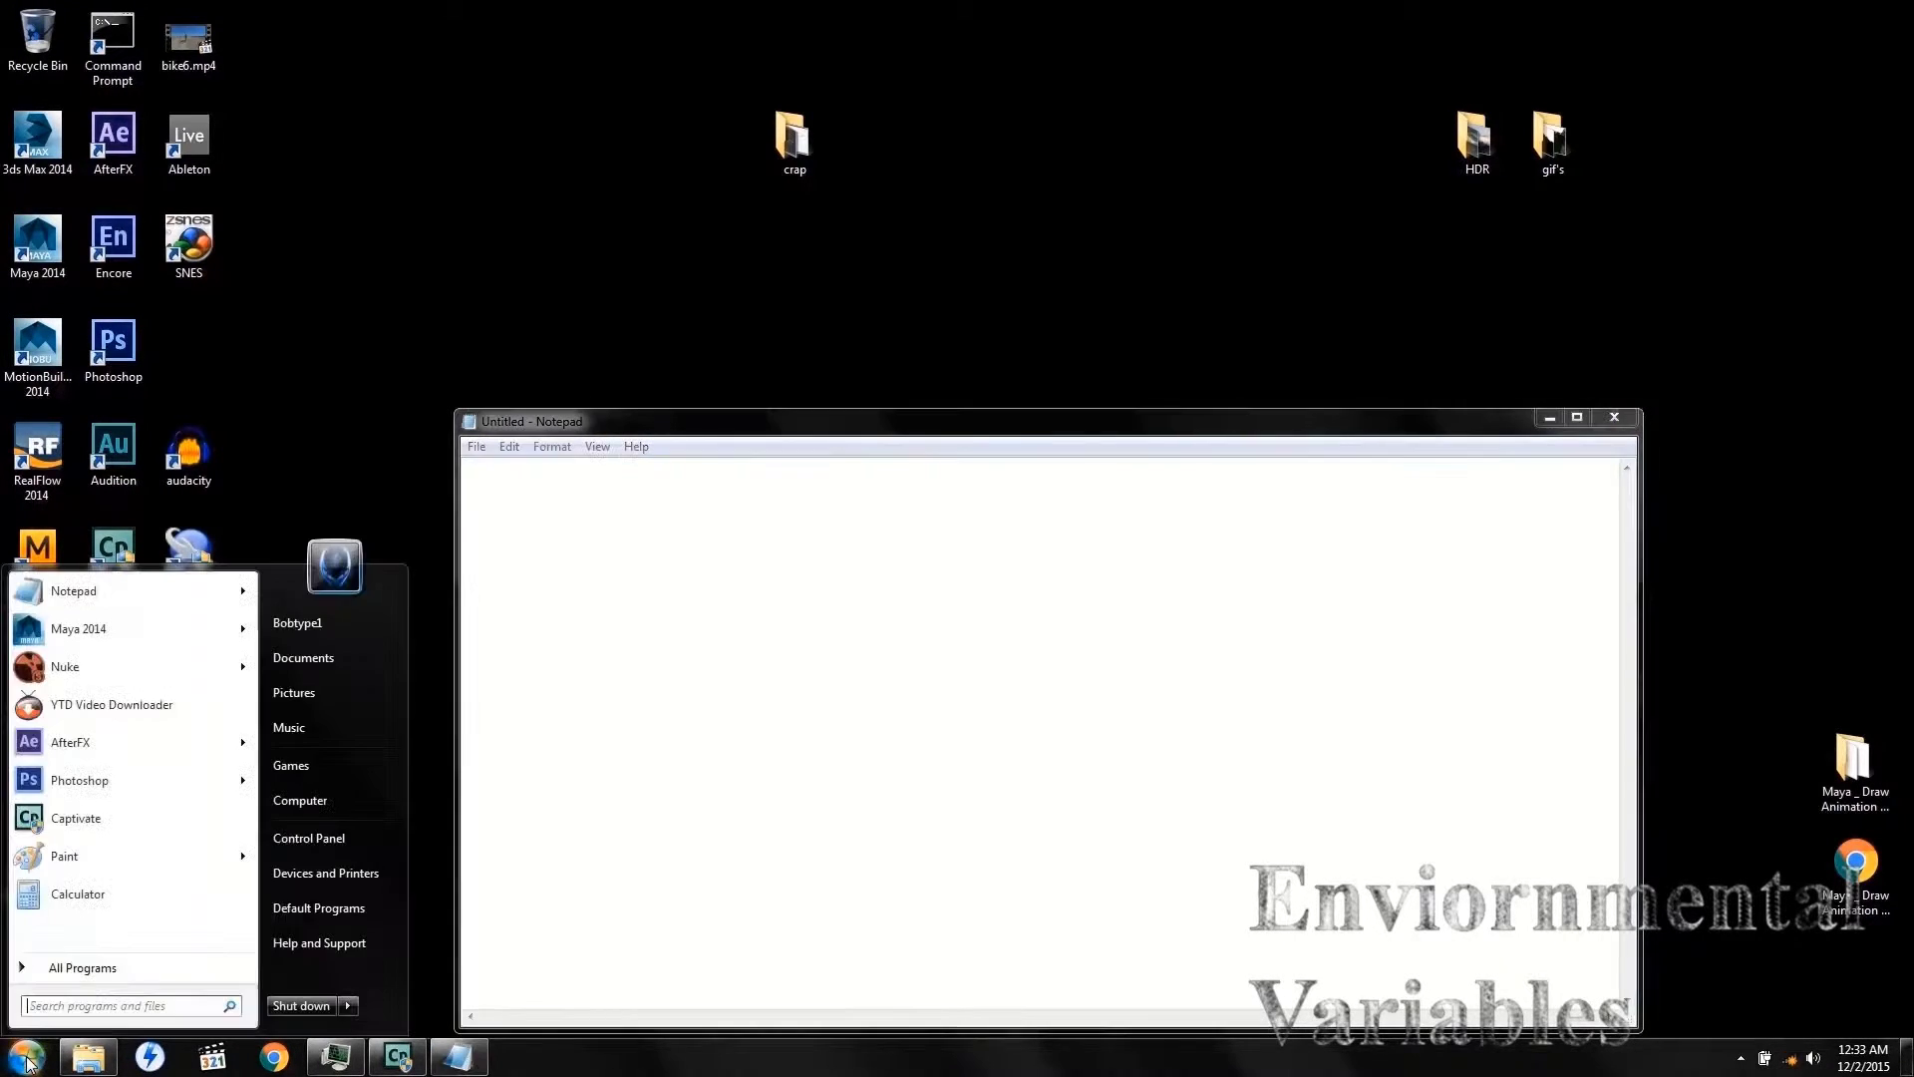
right_click(295, 800)
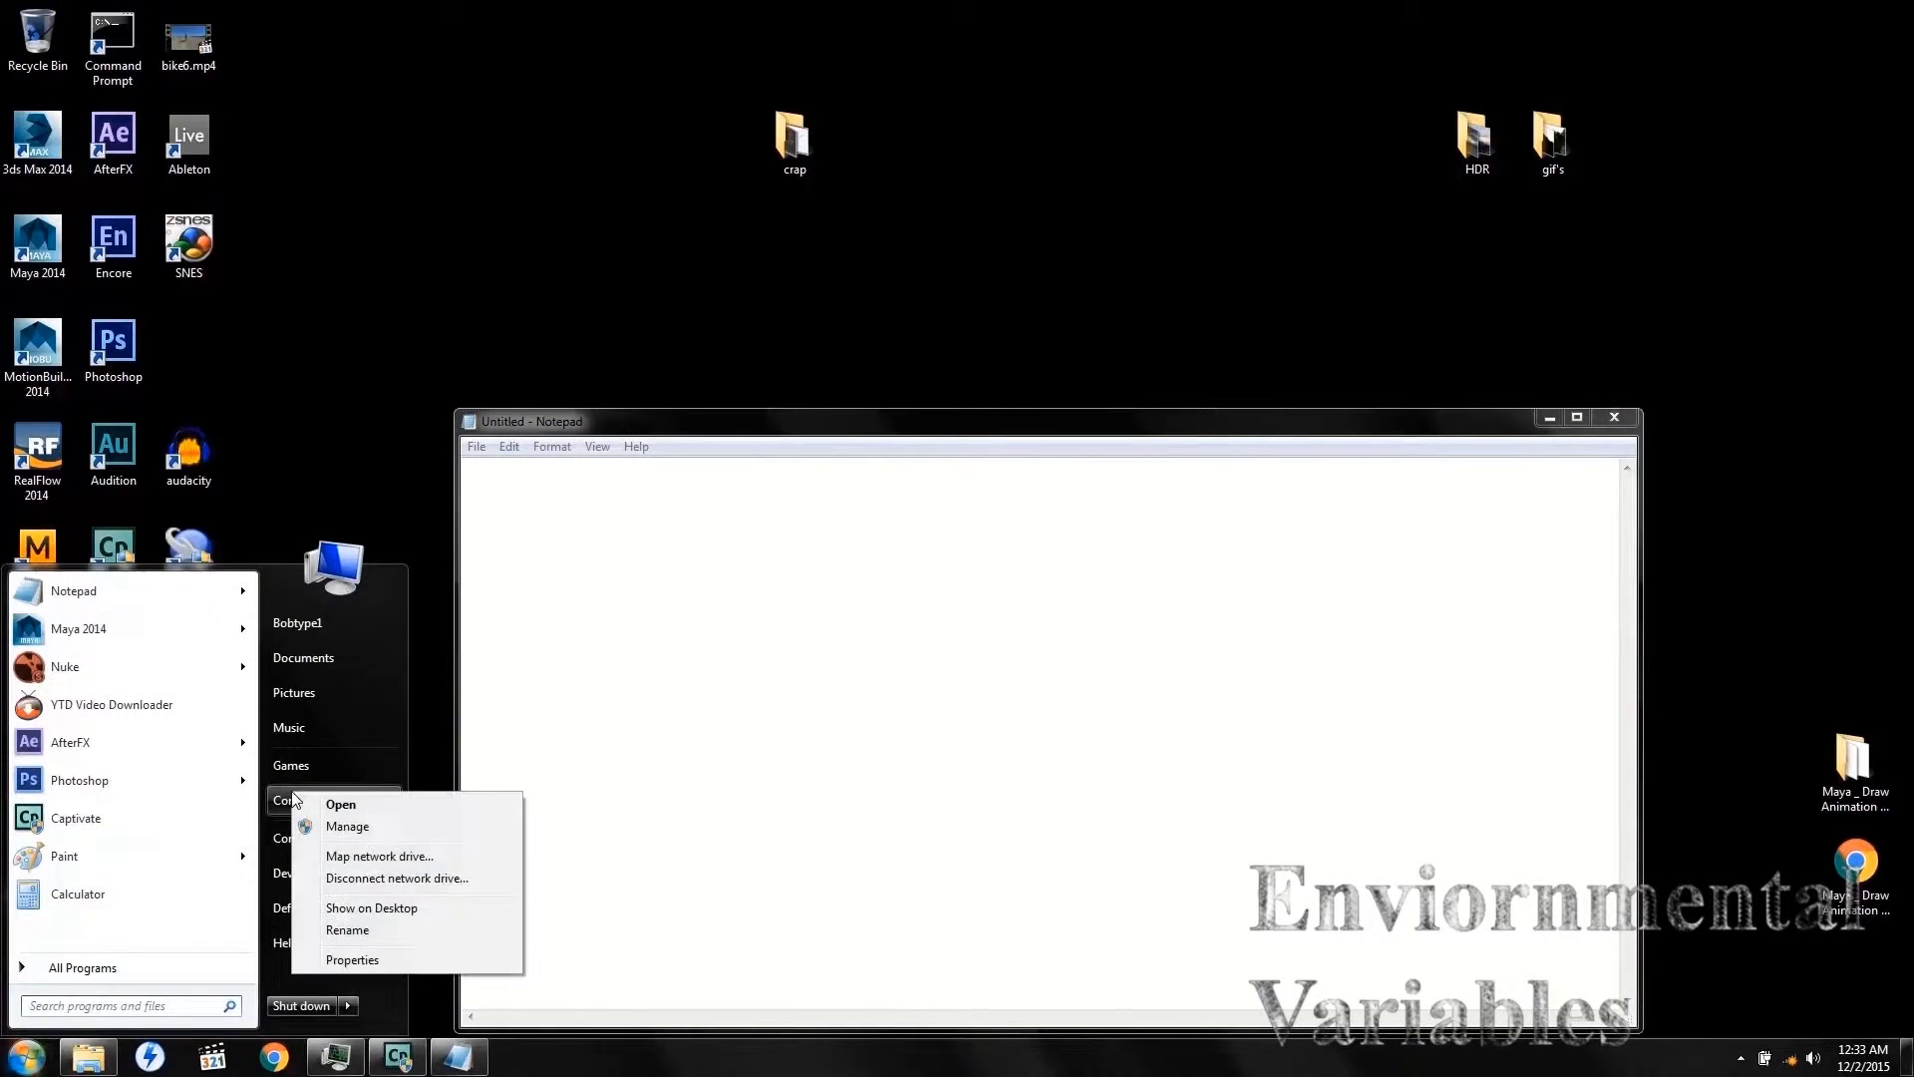
click(349, 960)
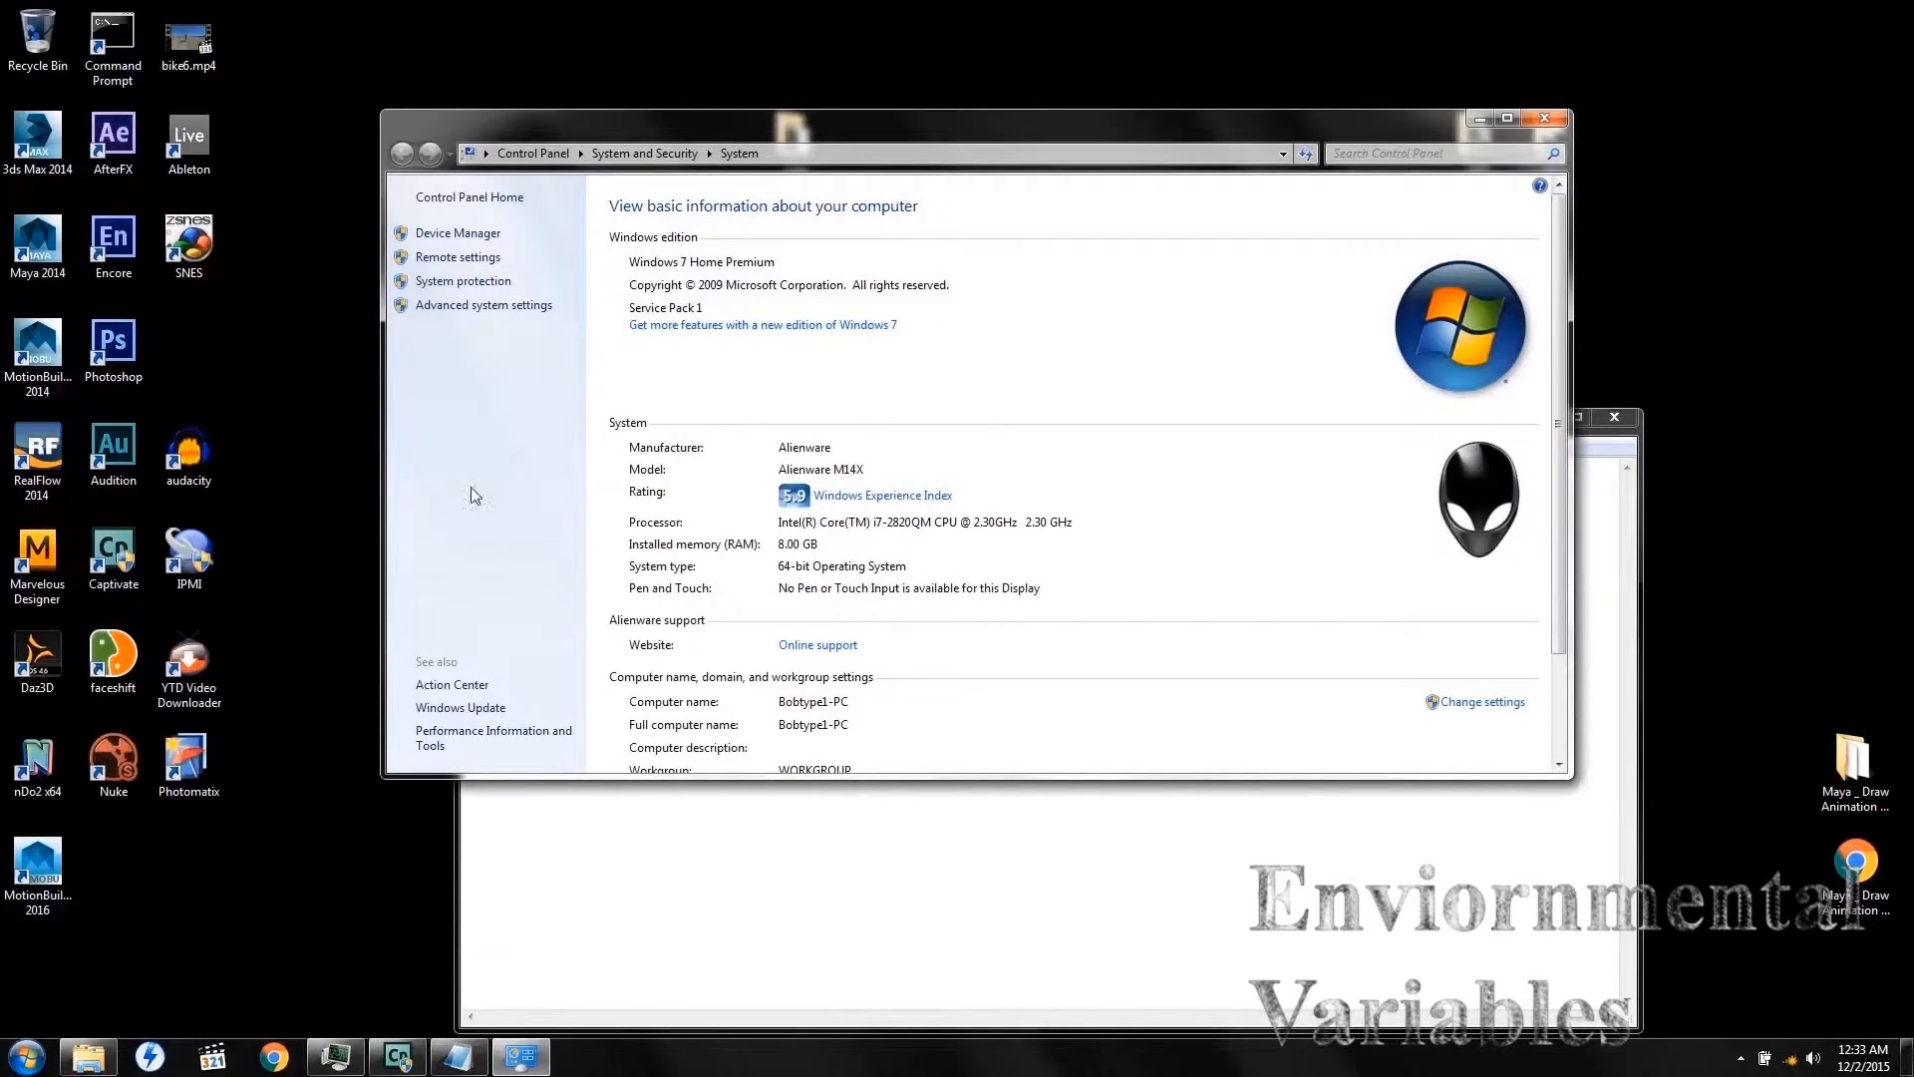
click(478, 306)
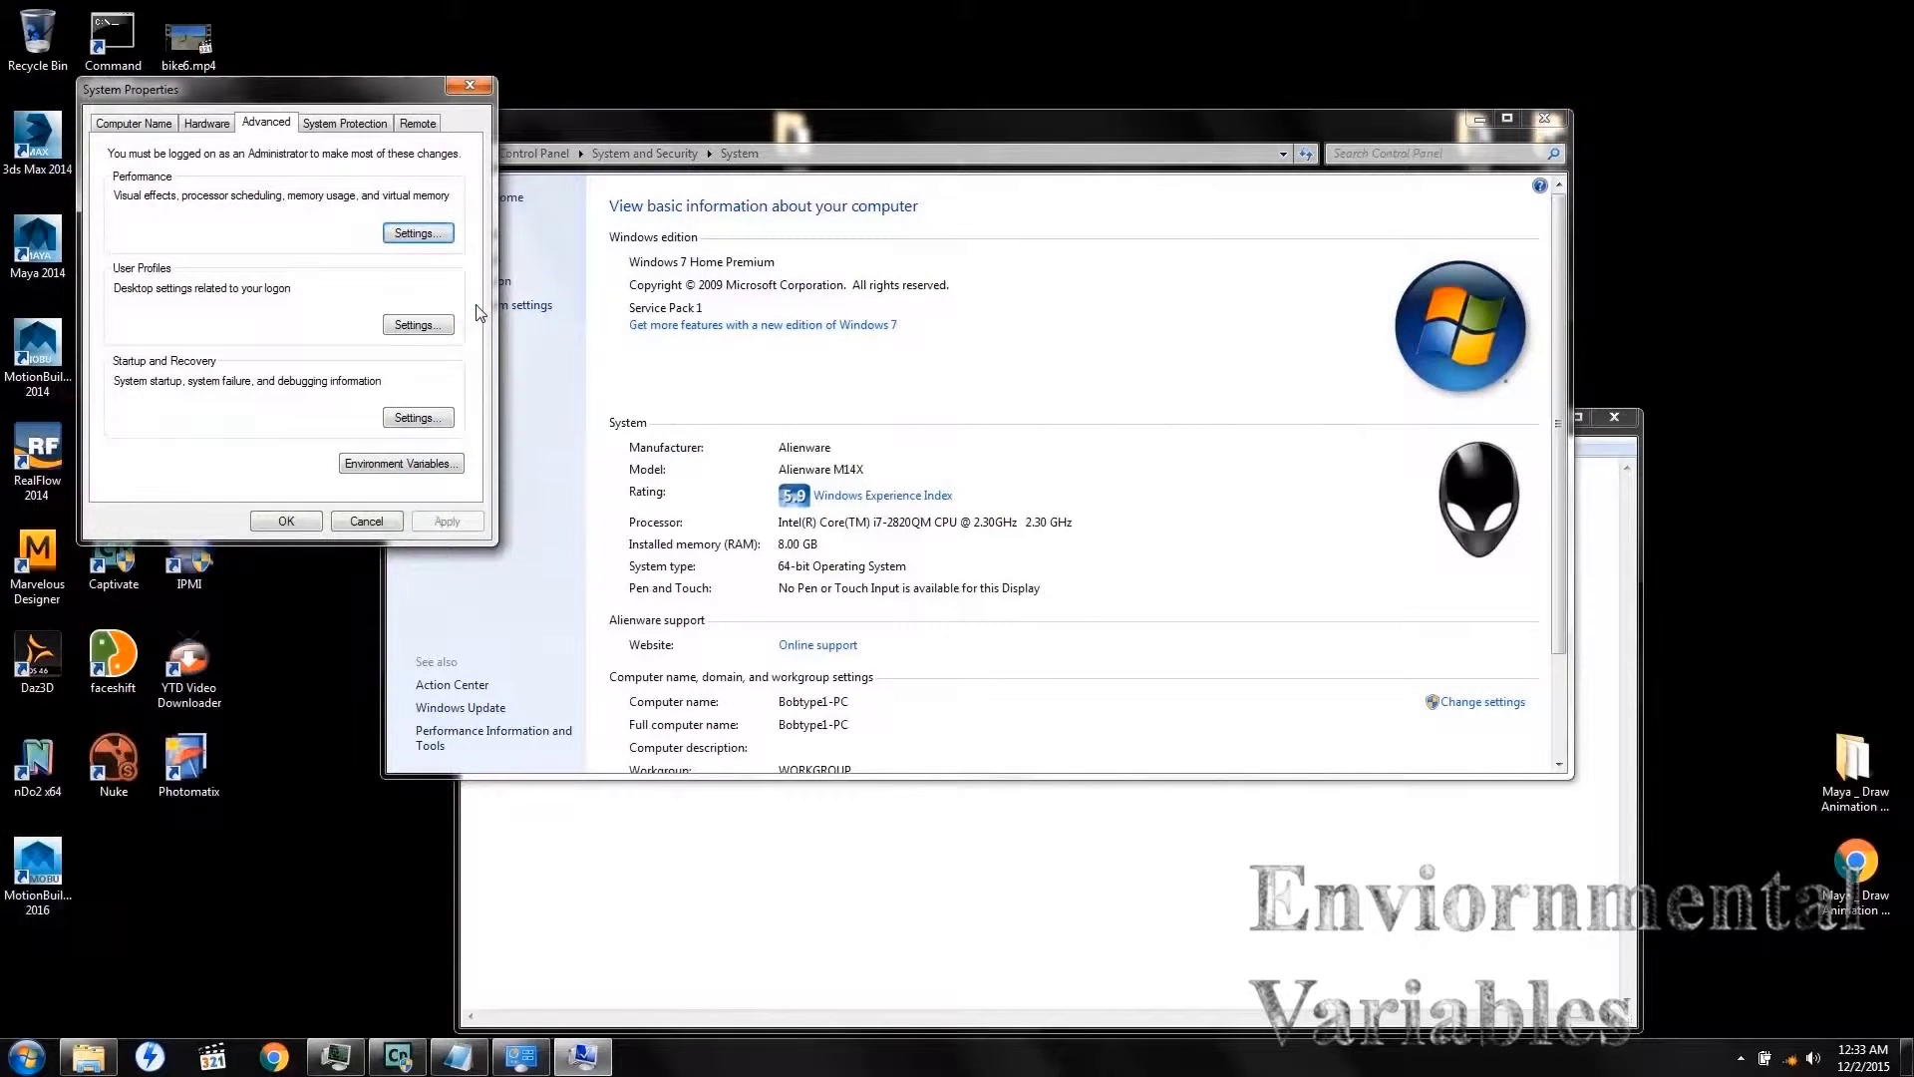
click(385, 465)
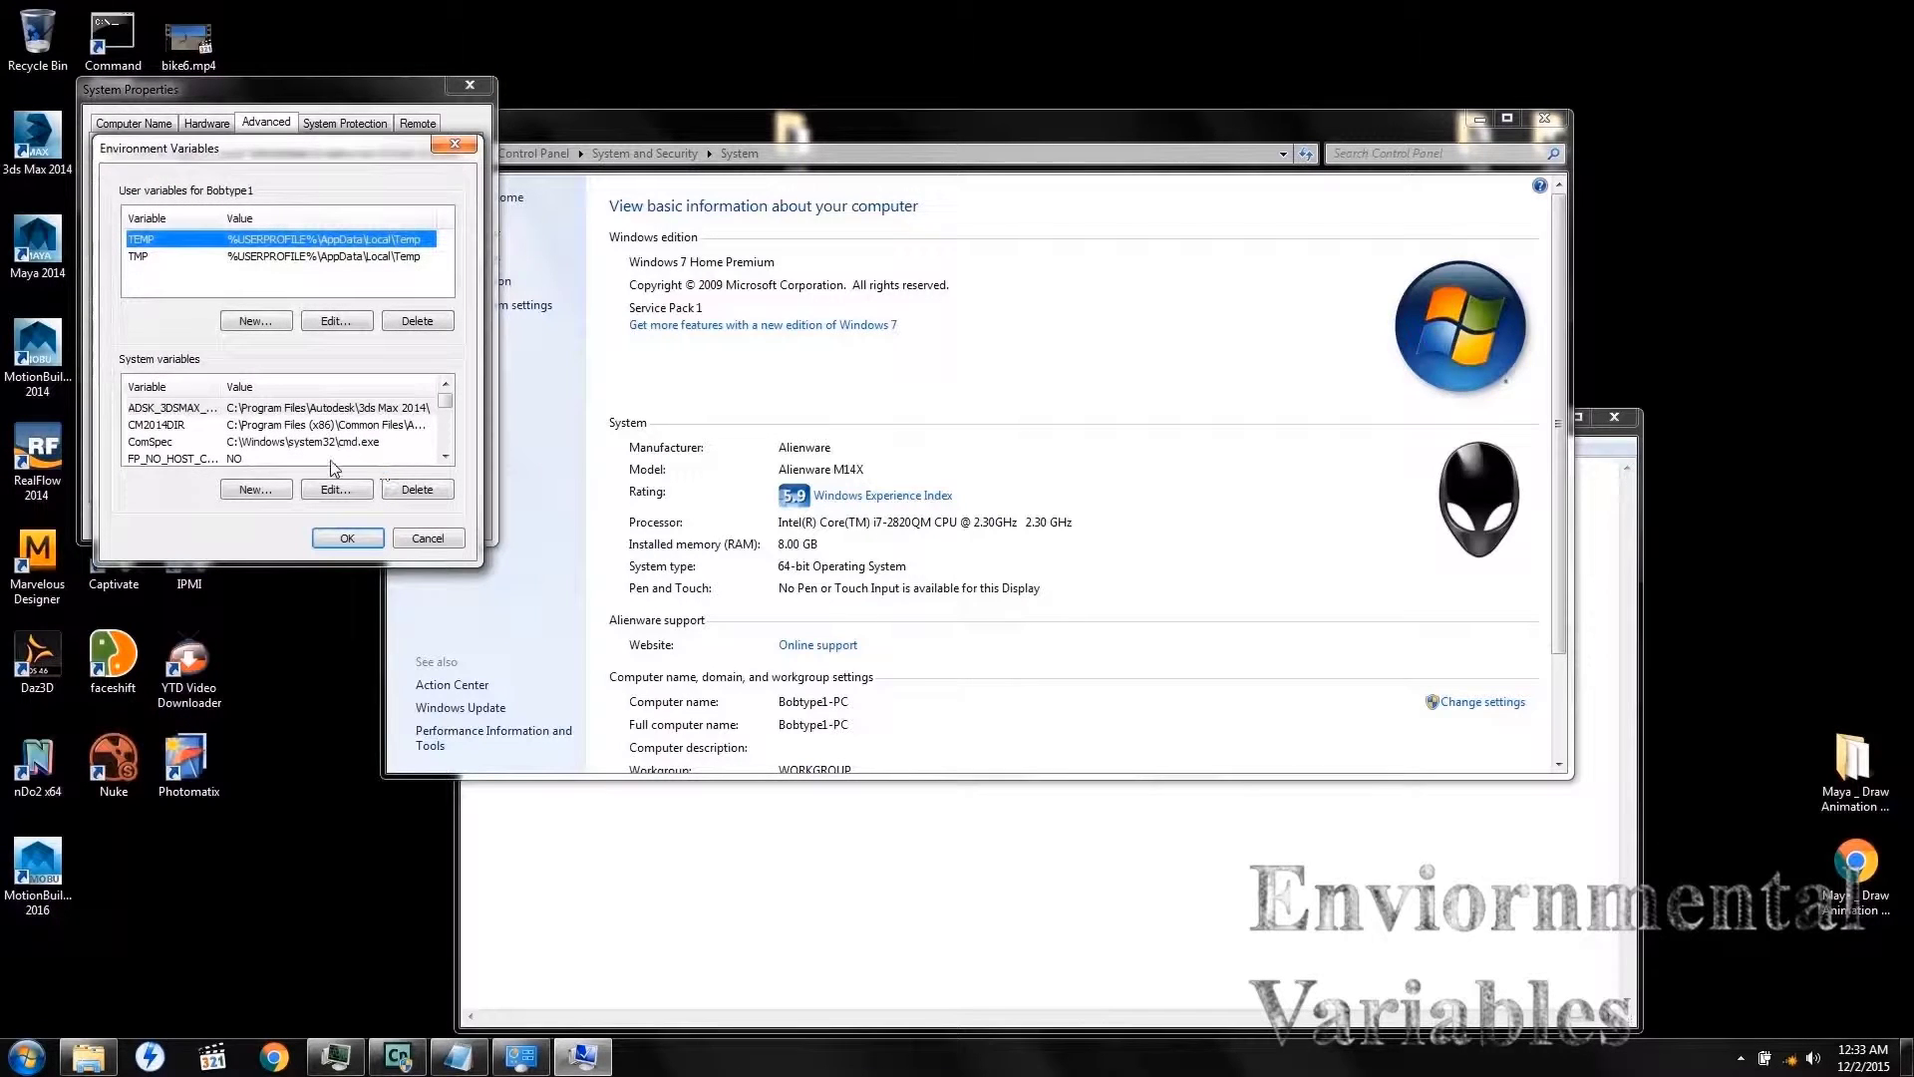
click(247, 411)
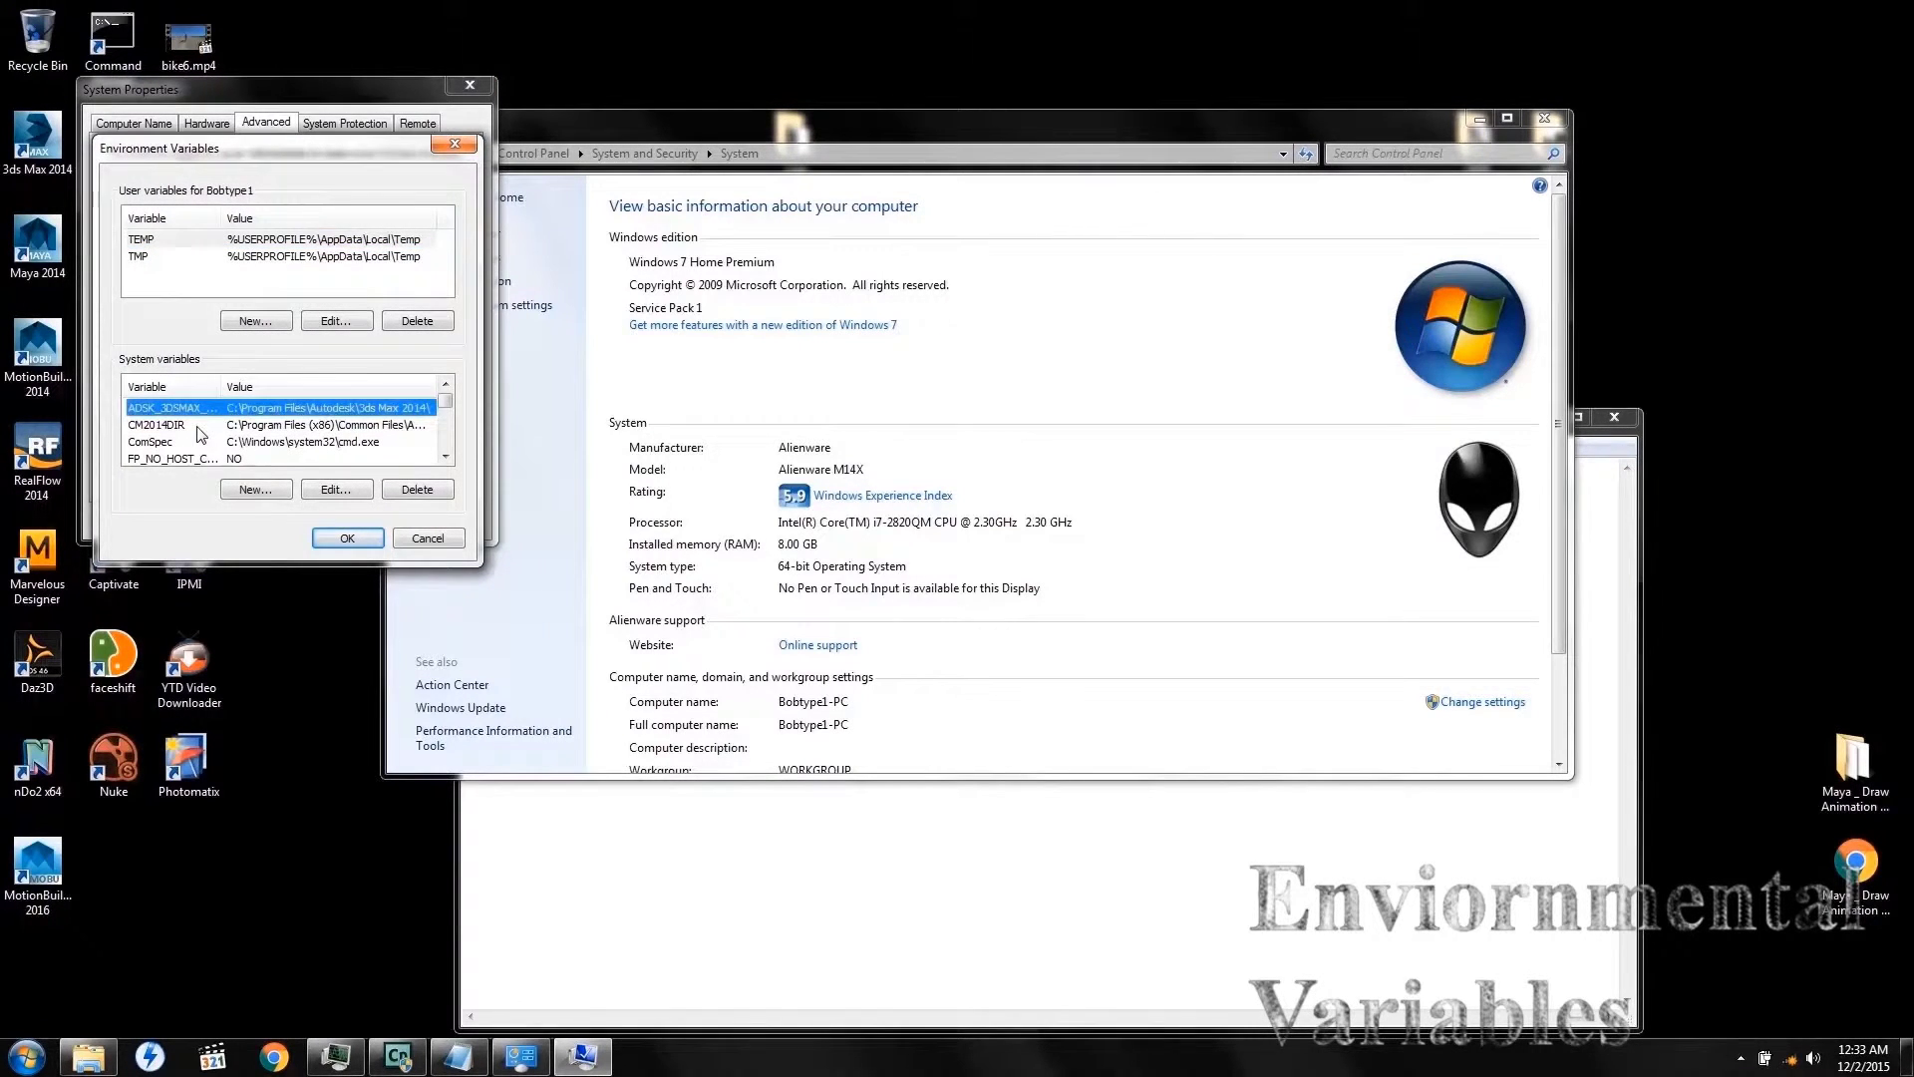
scroll(199, 433, down, 2)
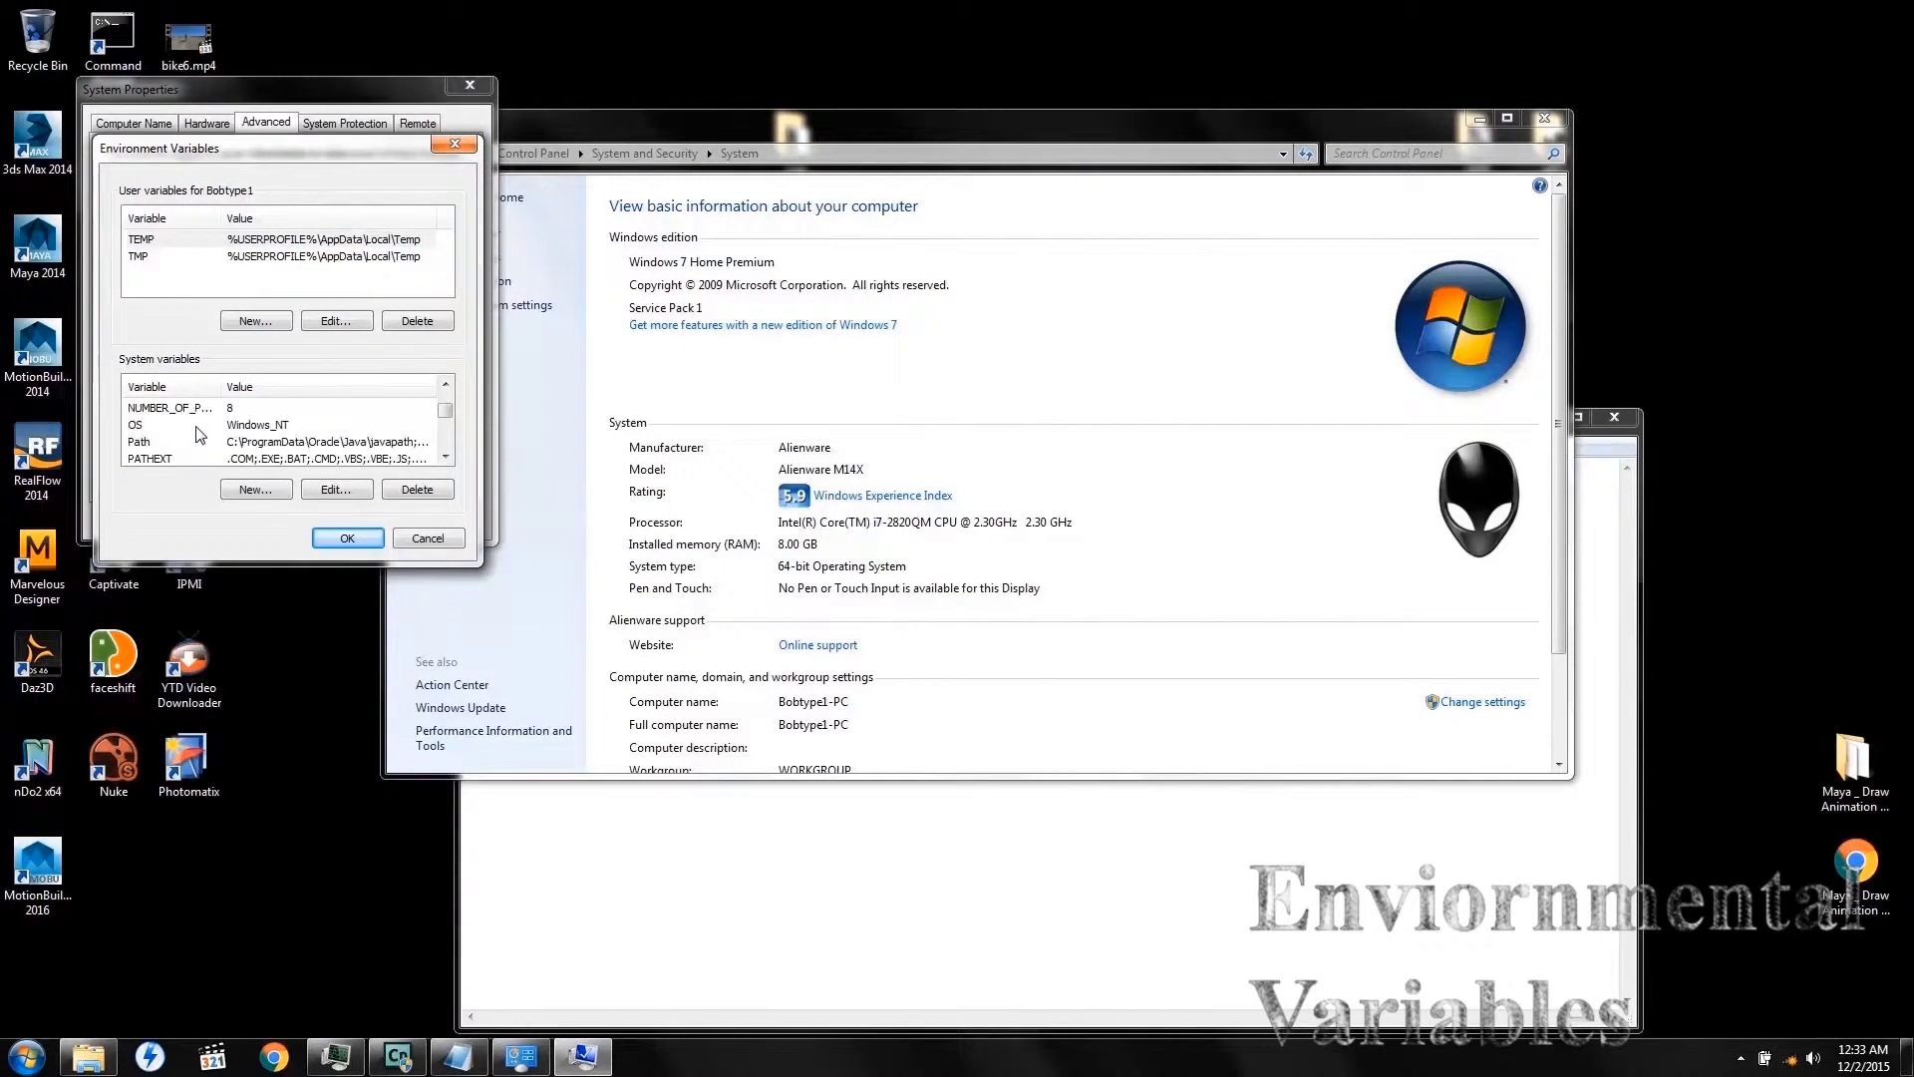
click(141, 445)
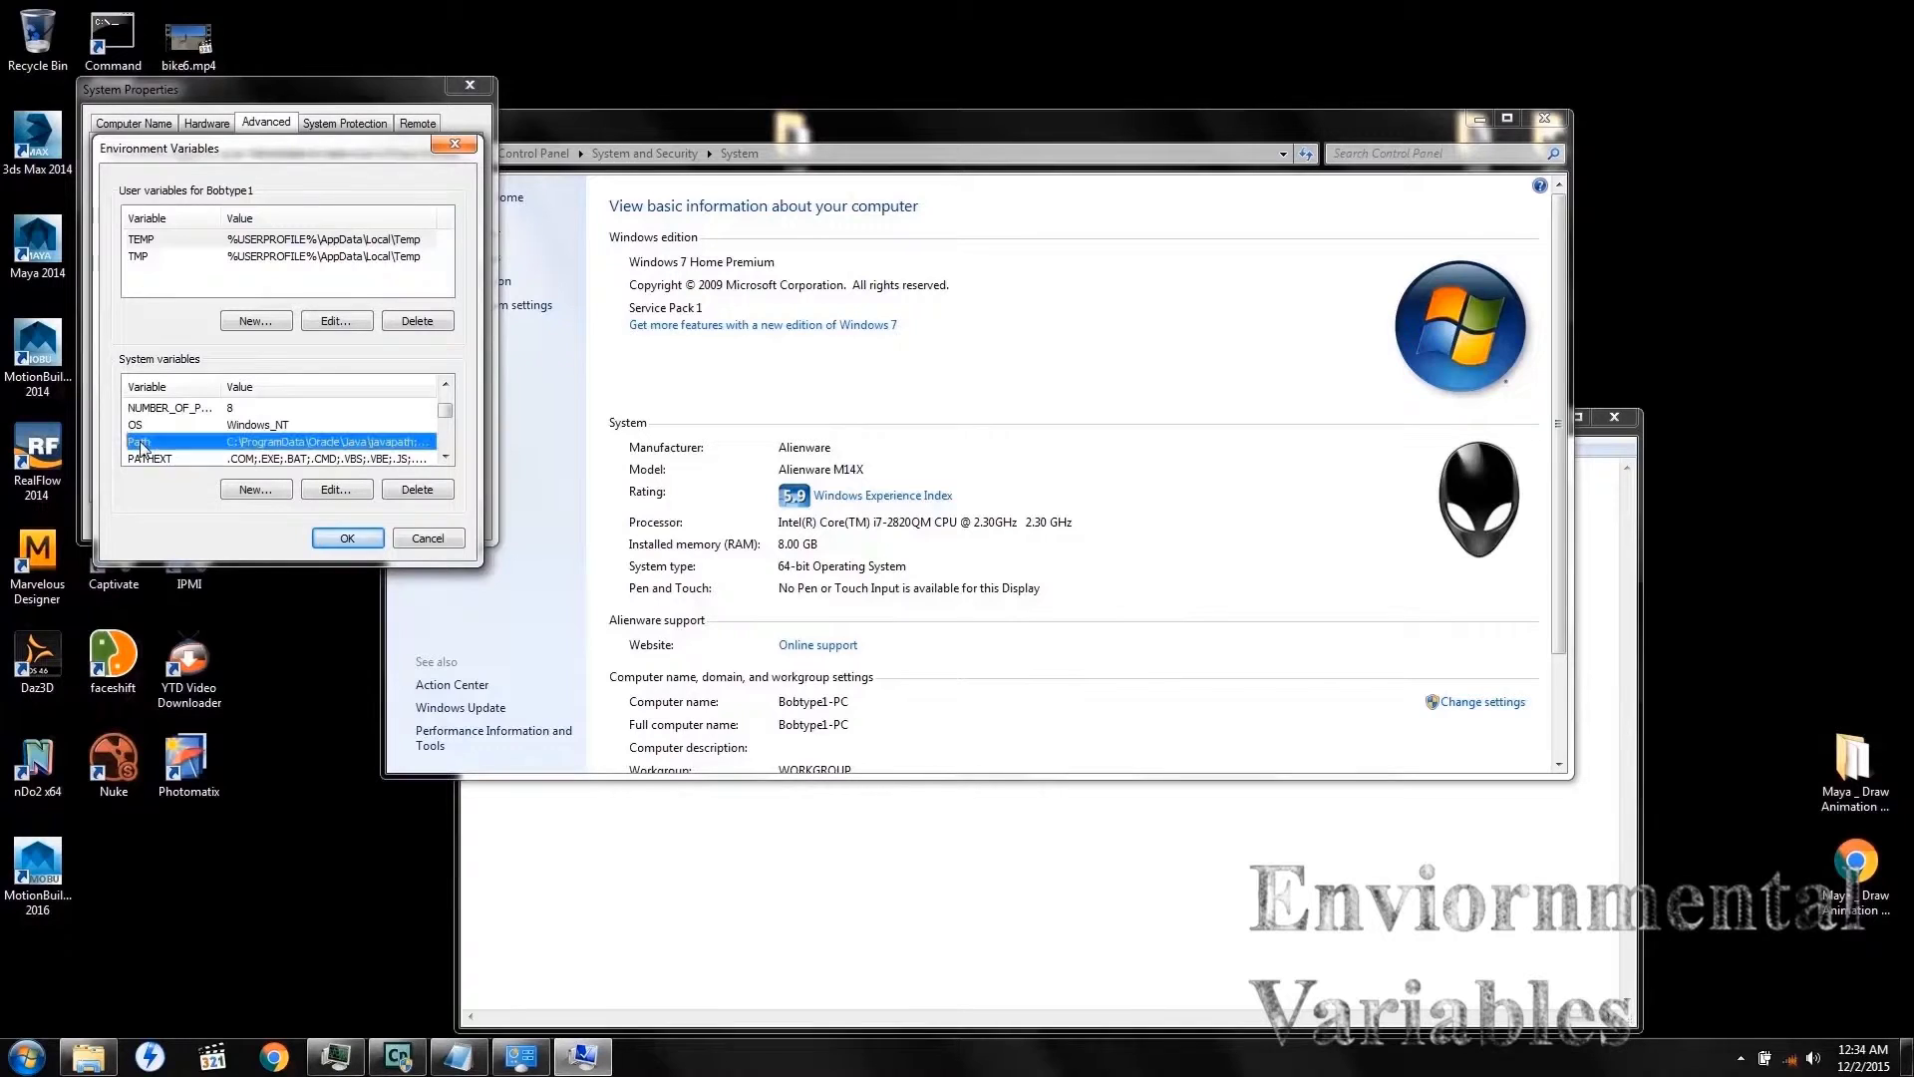
- Paste the Path value into Notepad and check it ends with C:\Program Files\Nuke9.0v3\
click(329, 490)
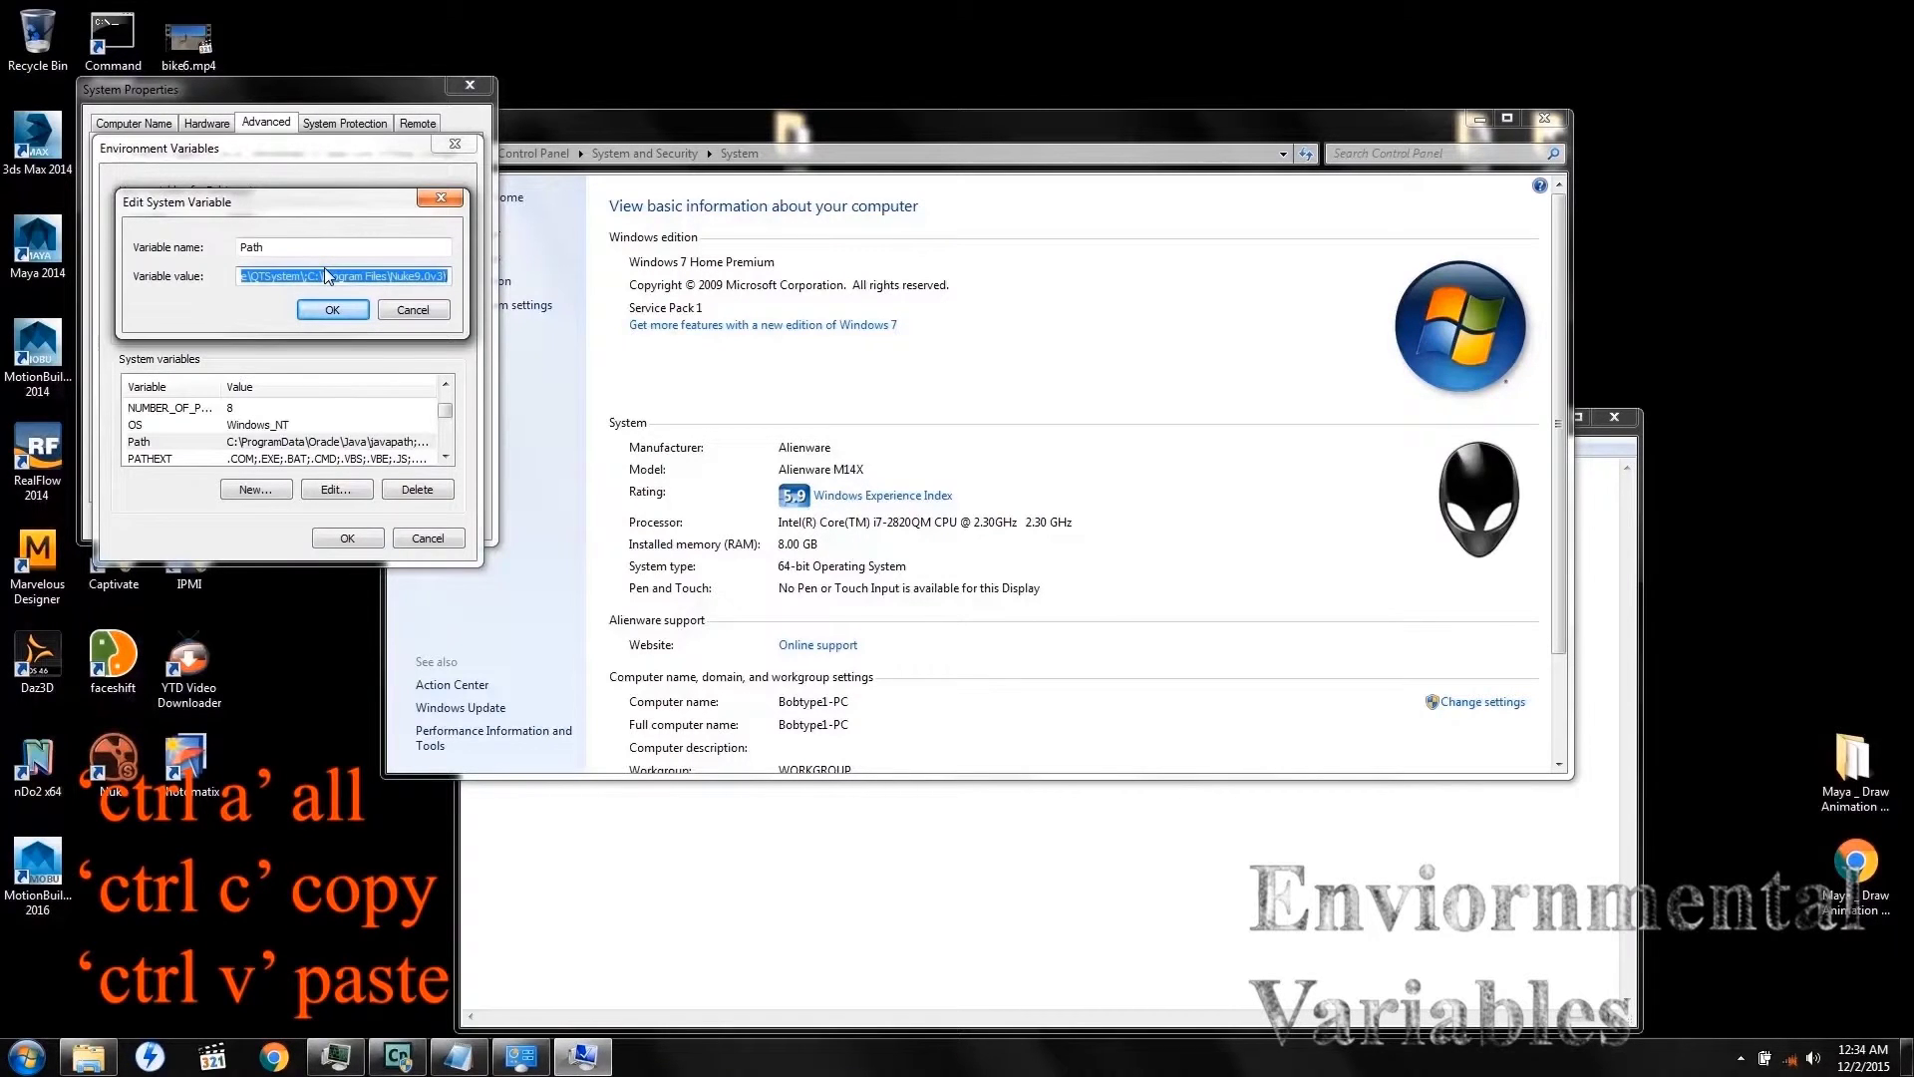
click(710, 802)
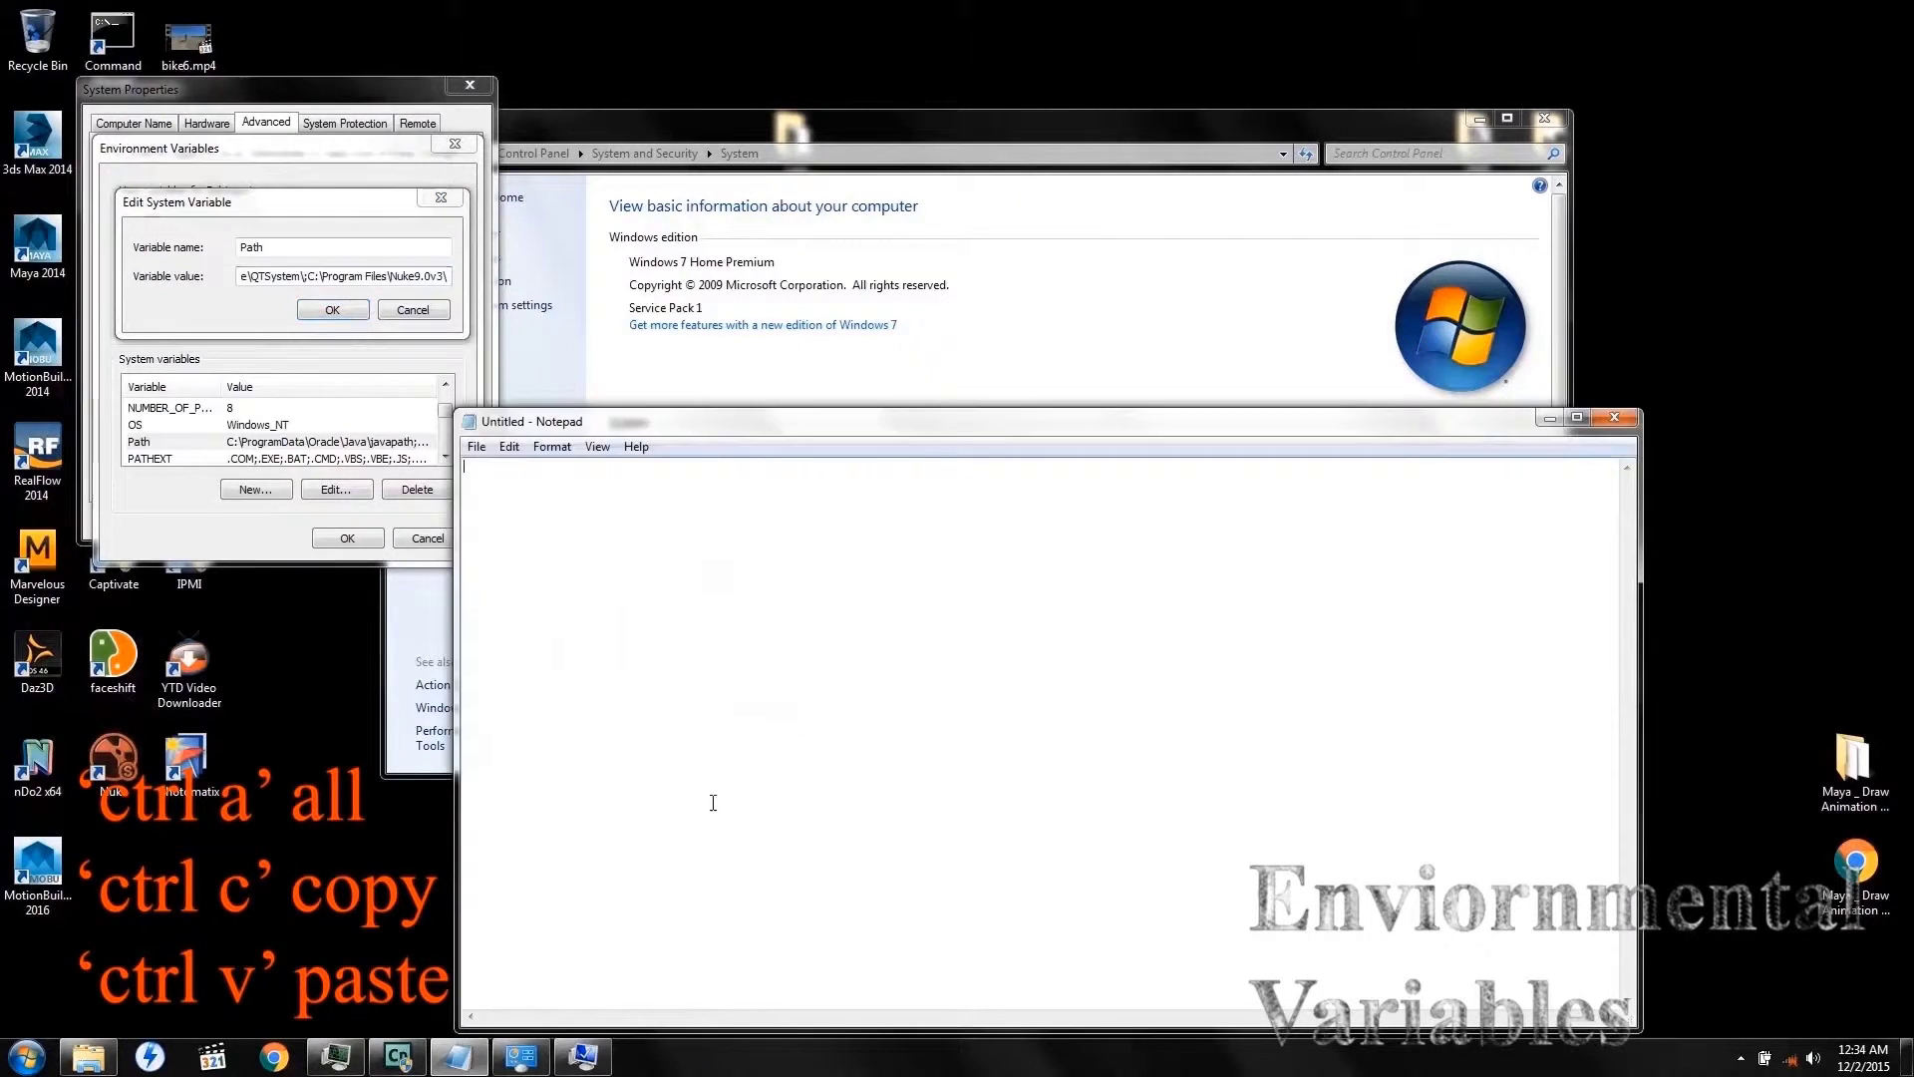
key(ctrl+v)
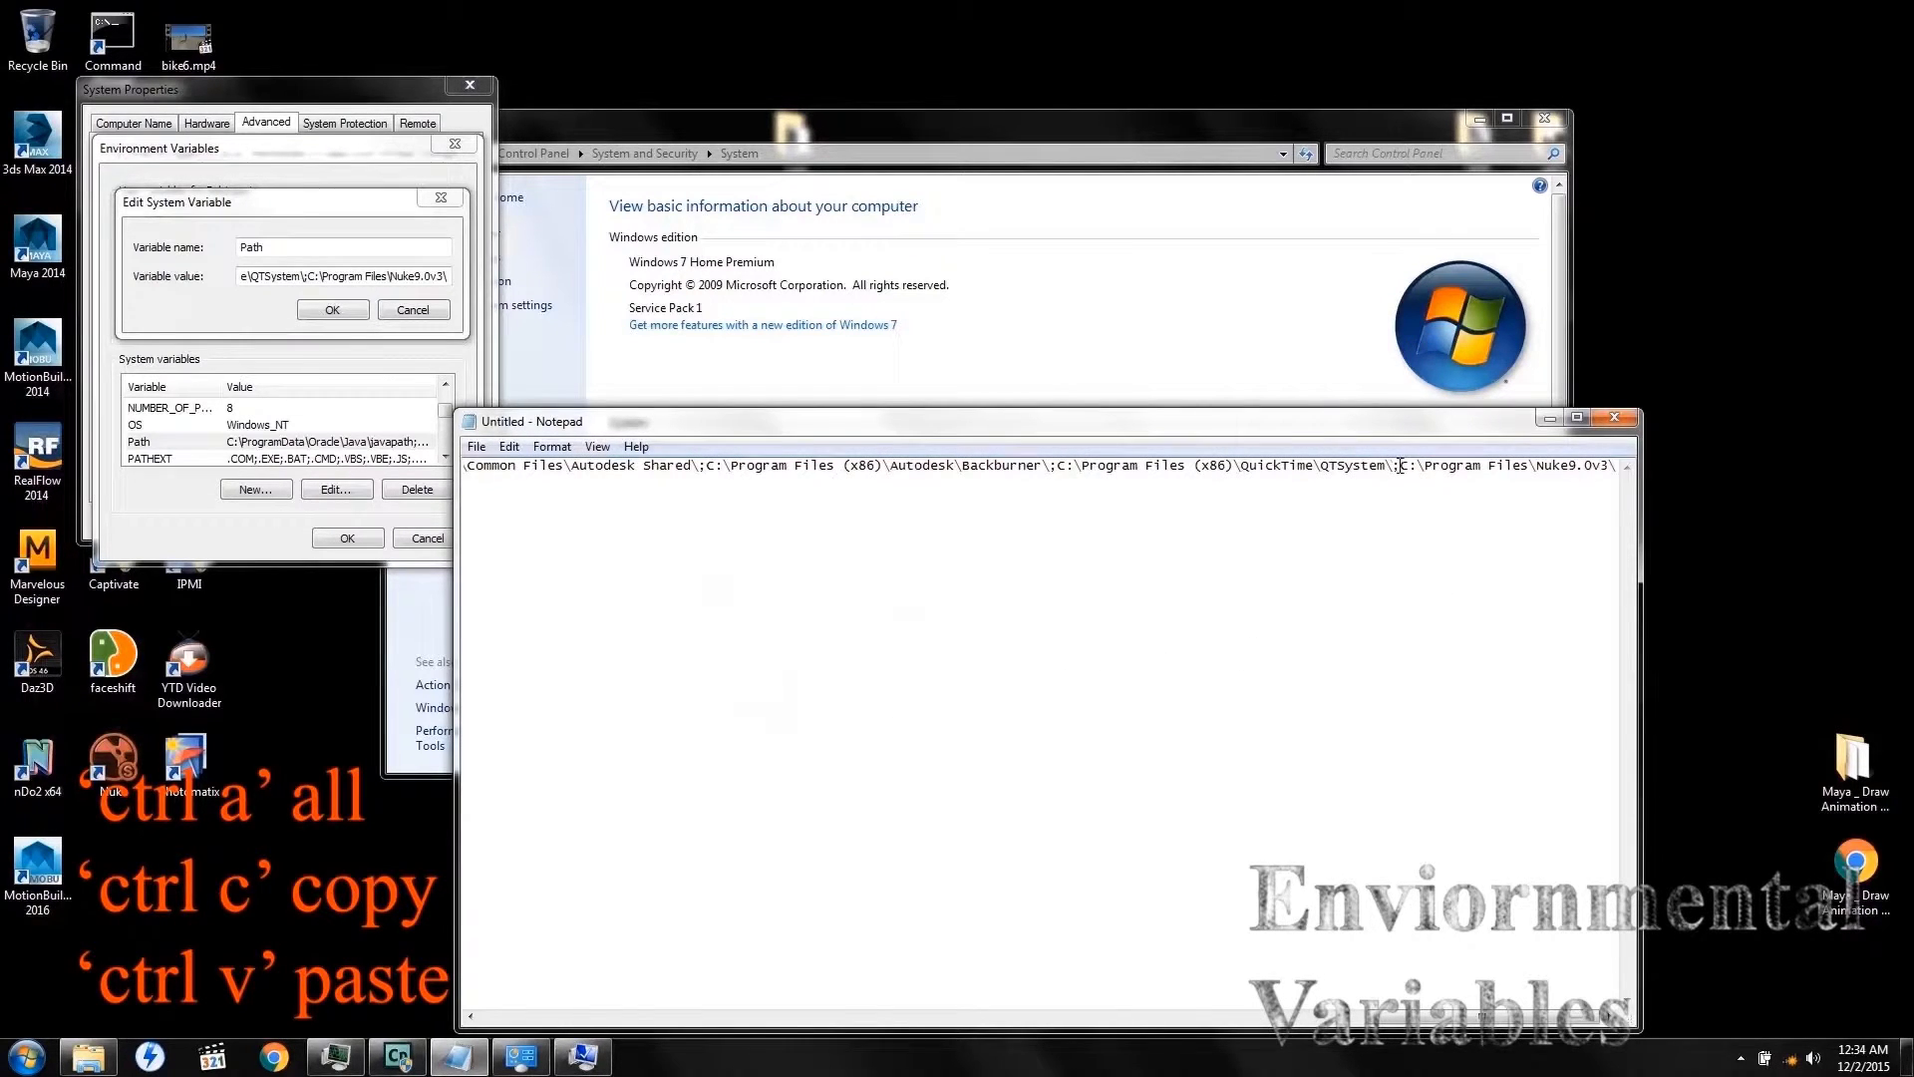
drag(1395, 466, 1637, 470)
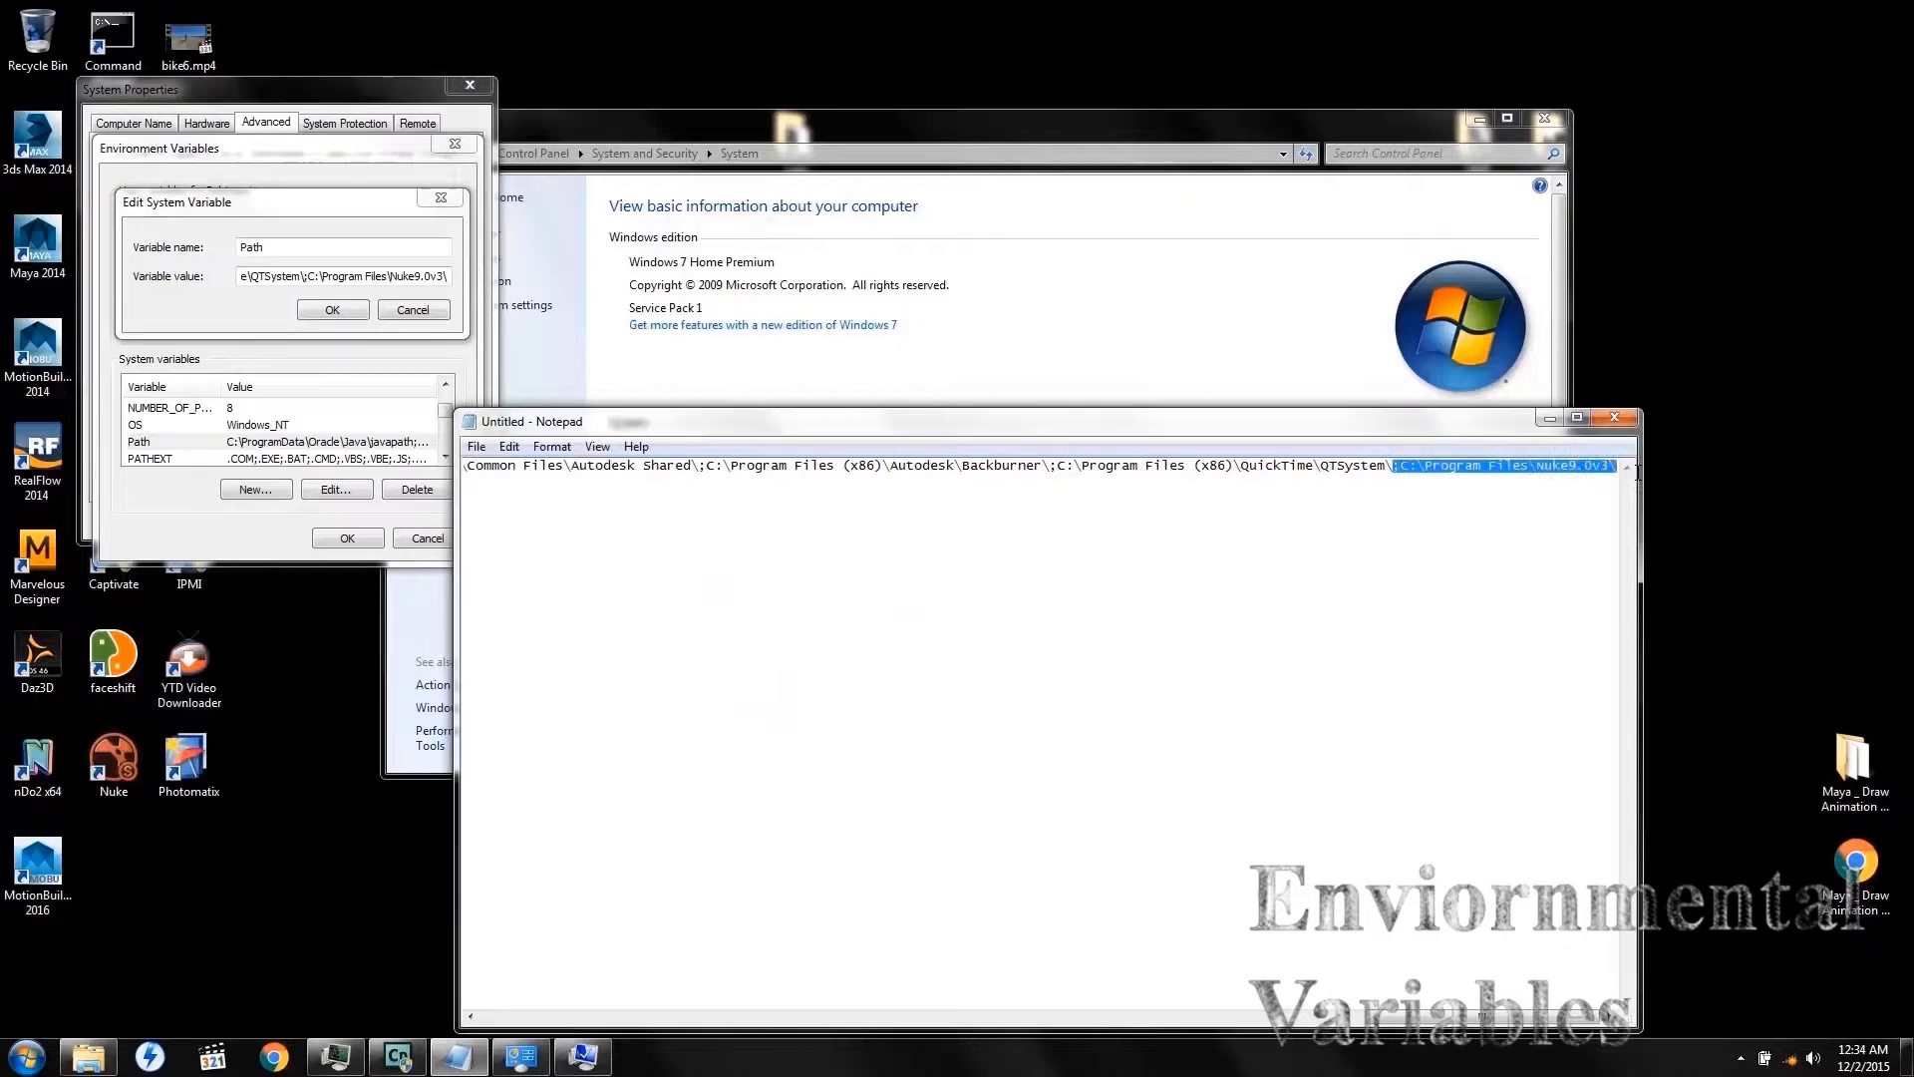
click(1442, 554)
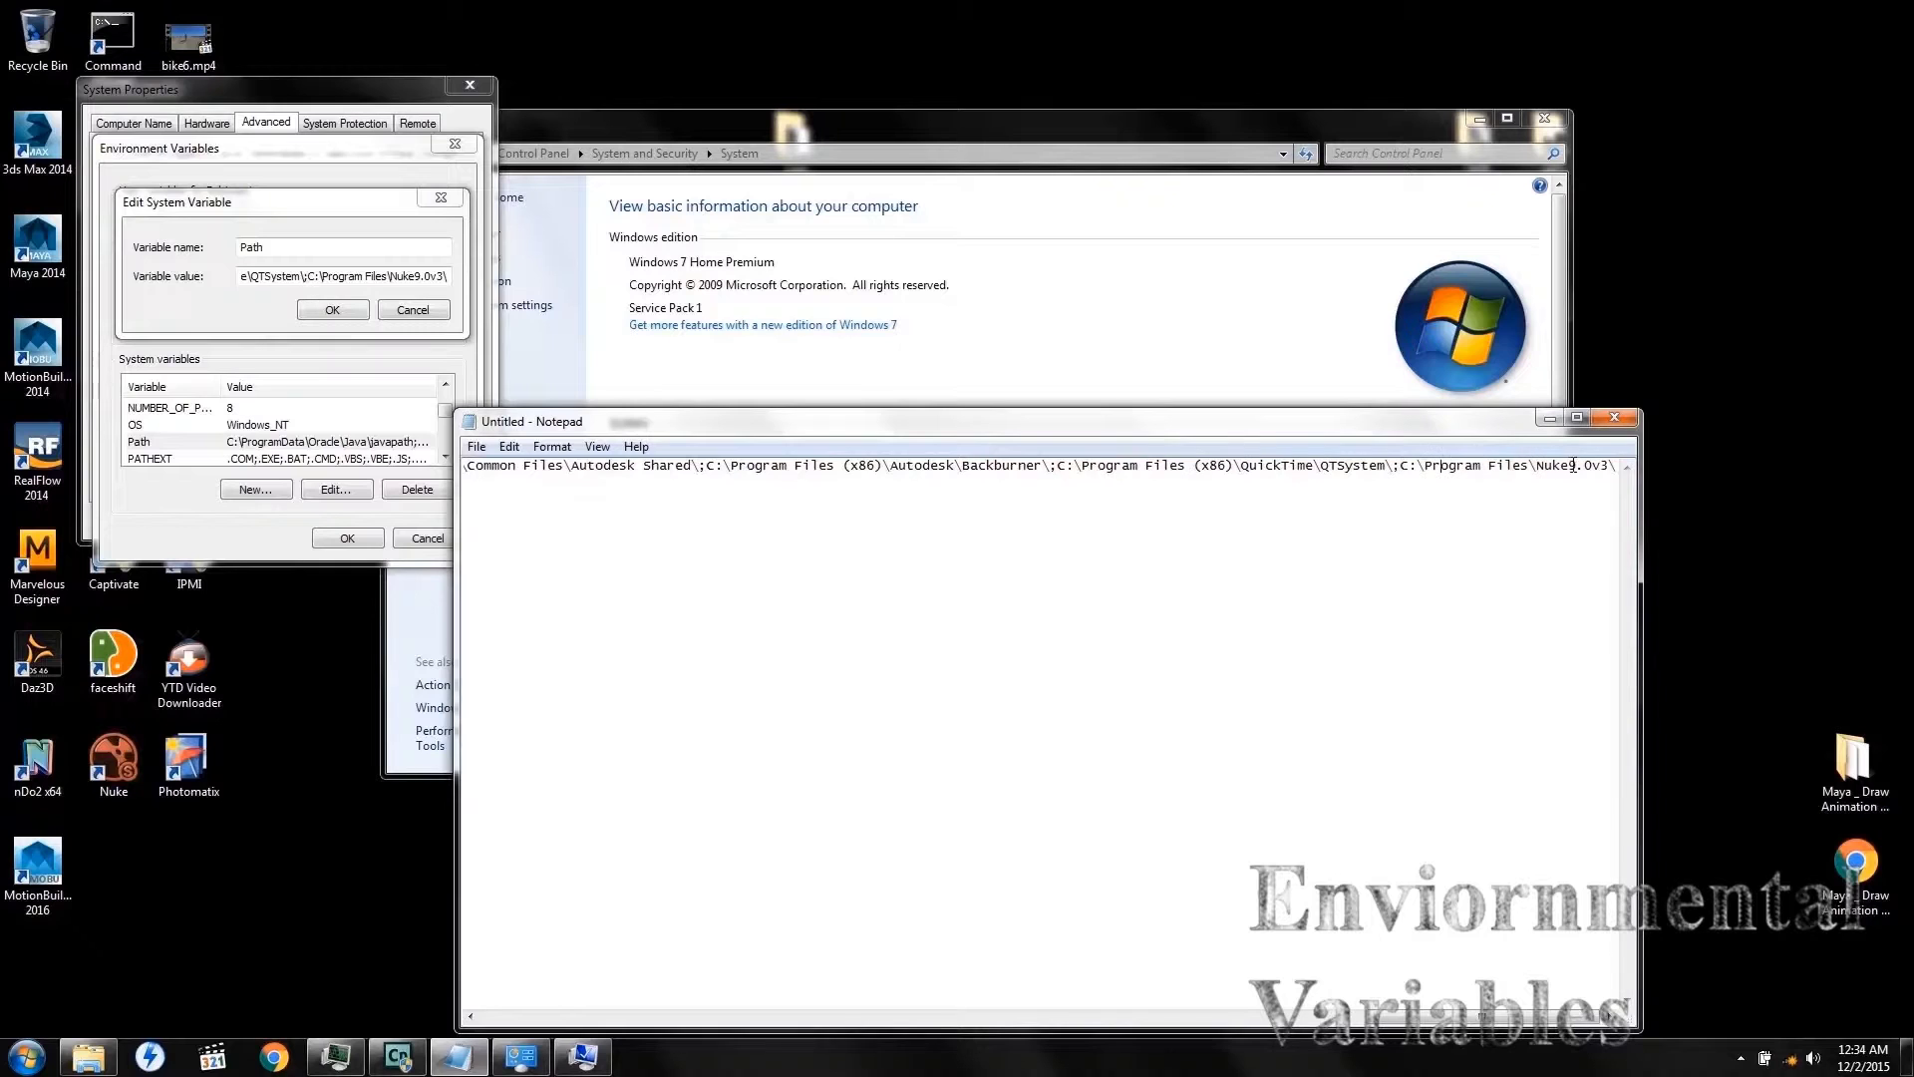
- Browse Explorer to C:\Program Files\Nuke9.0v3 and move the window below Notepad's Path text
click(91, 1059)
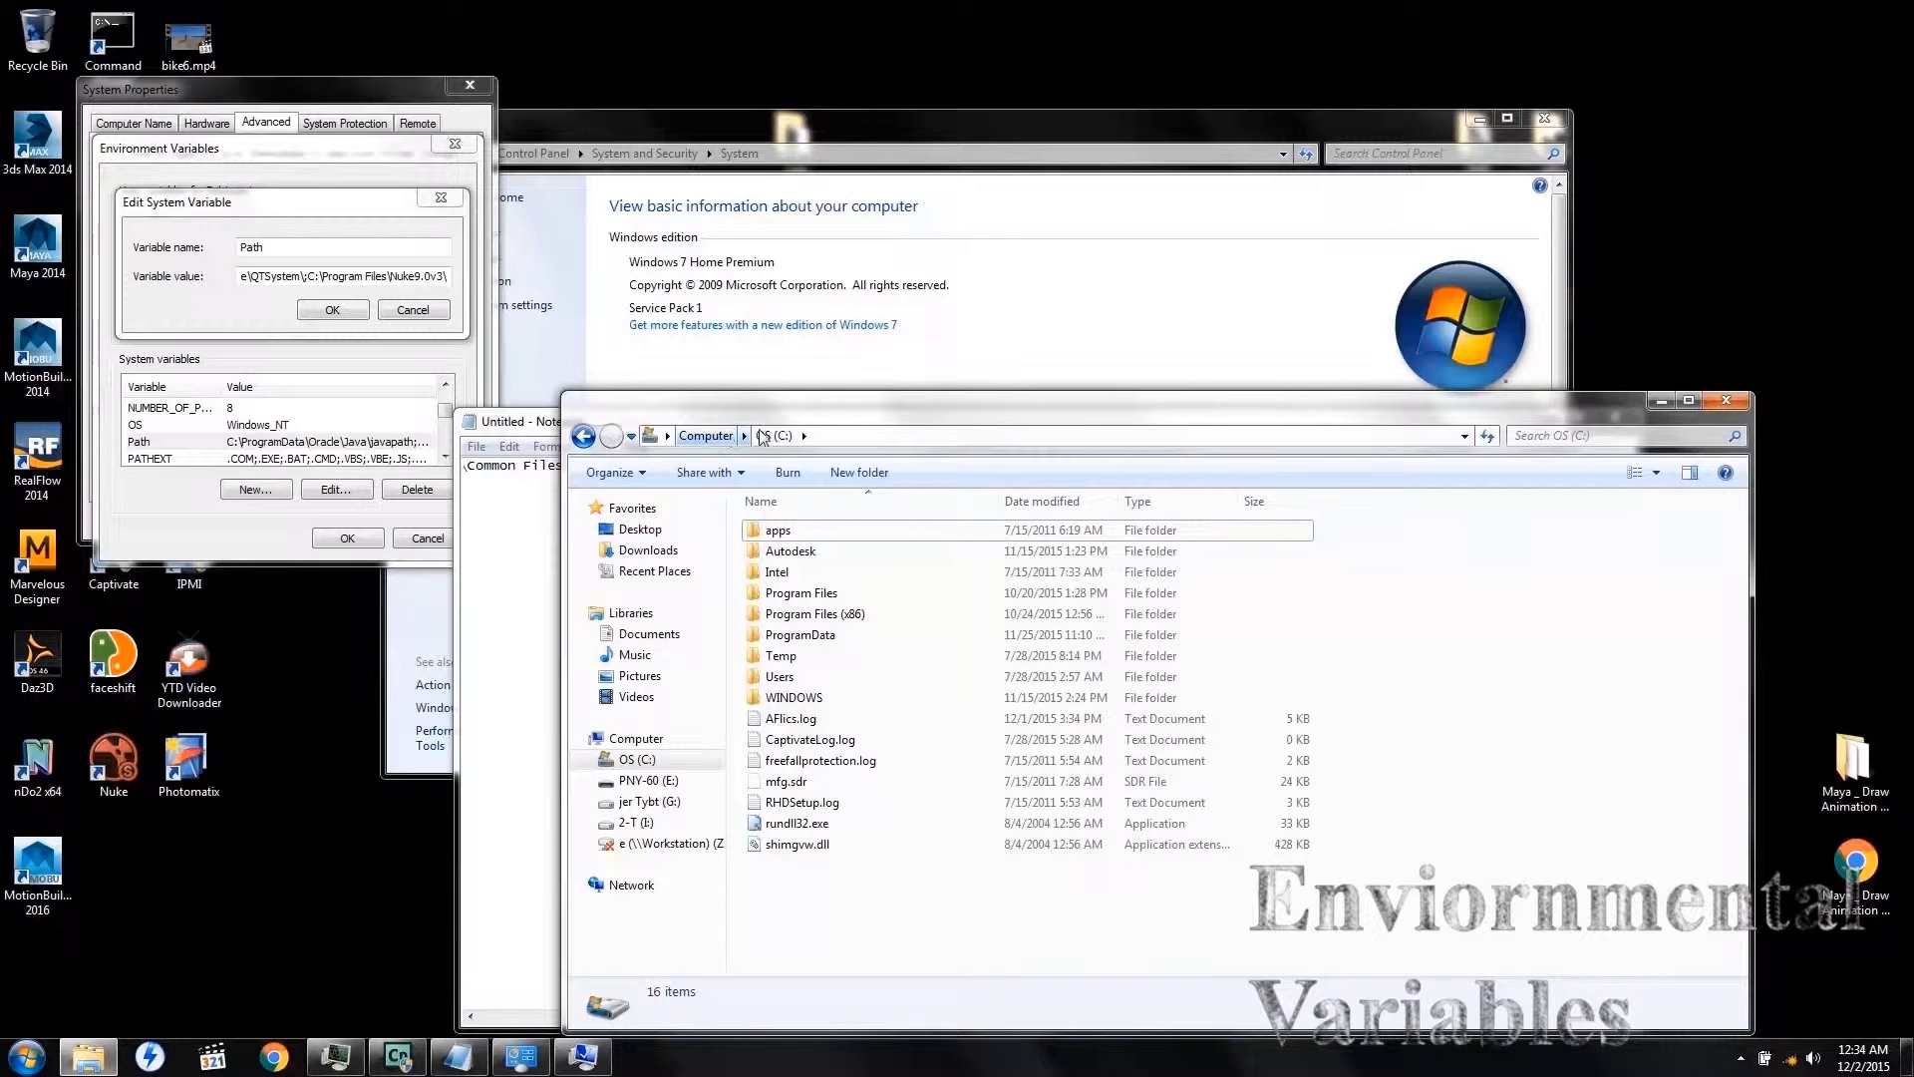
double_click(798, 593)
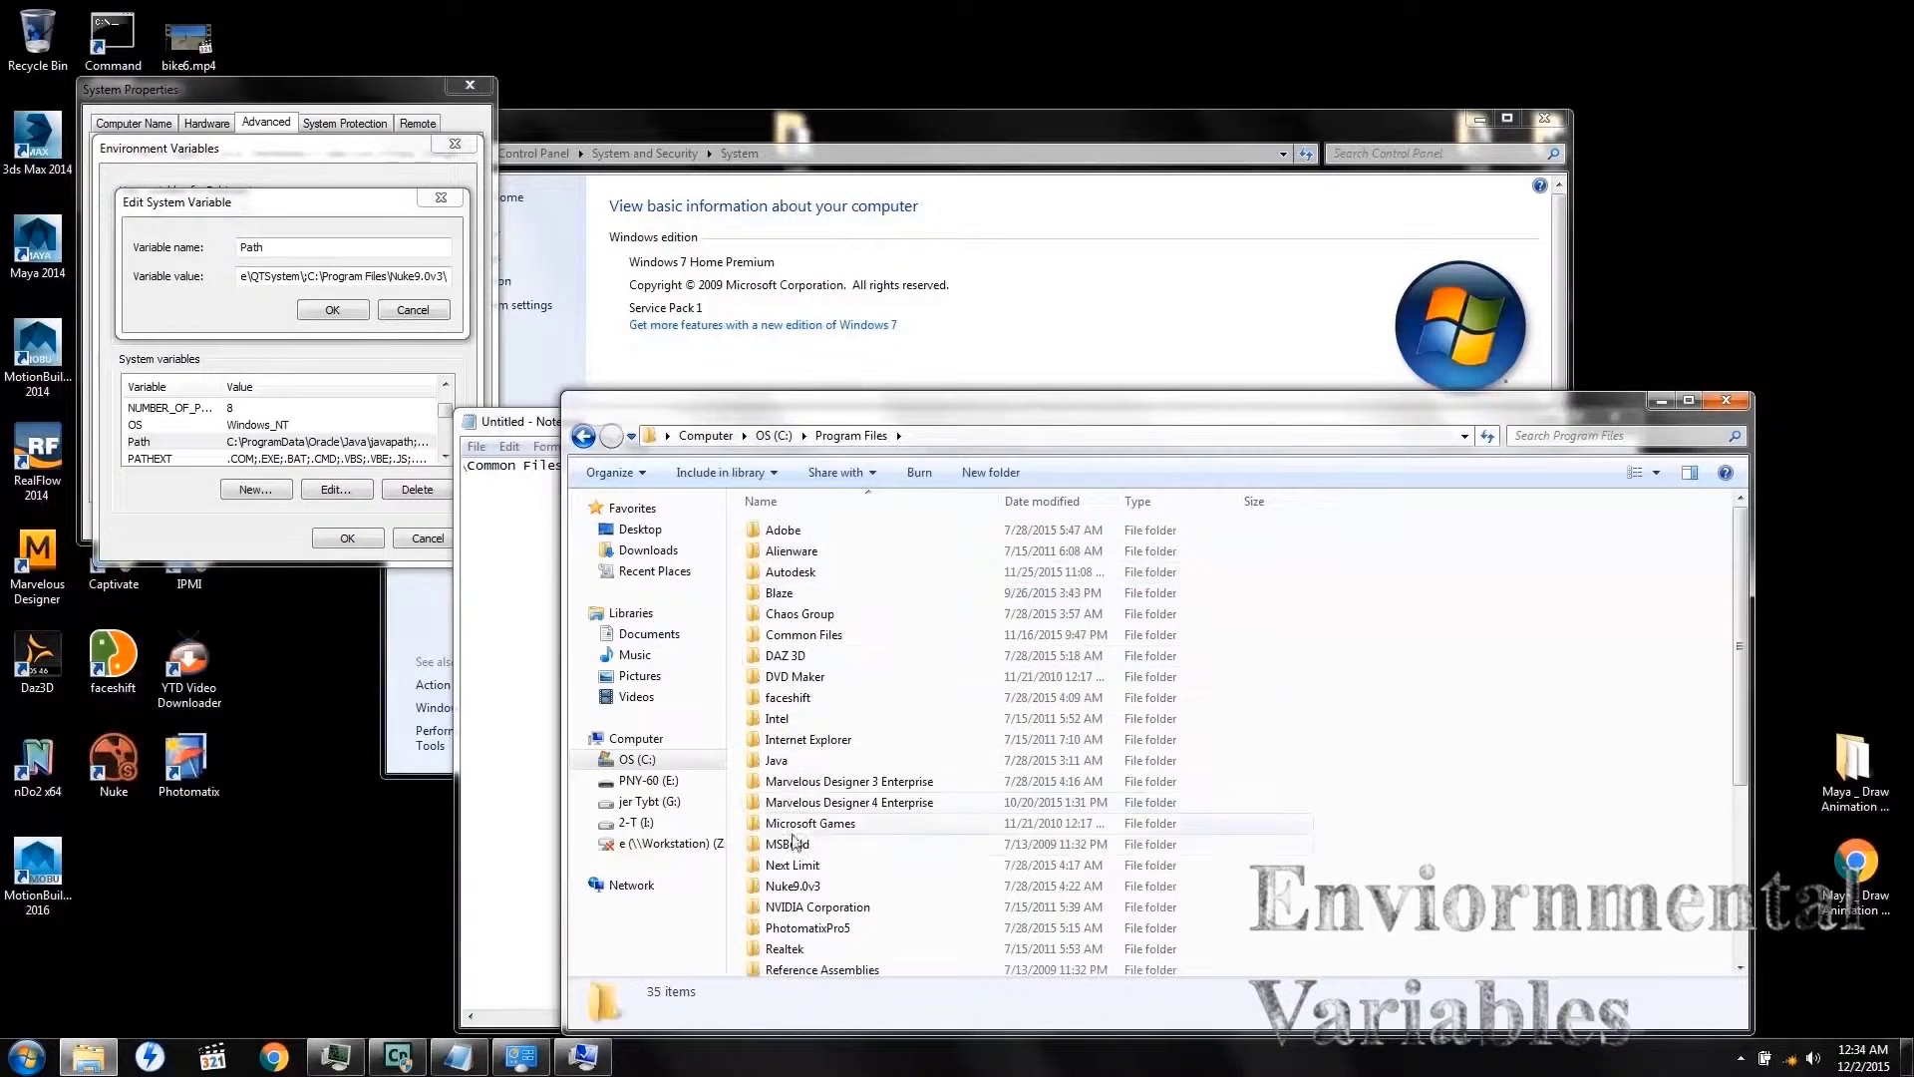
double_click(803, 886)
scroll(885, 671, down, 10)
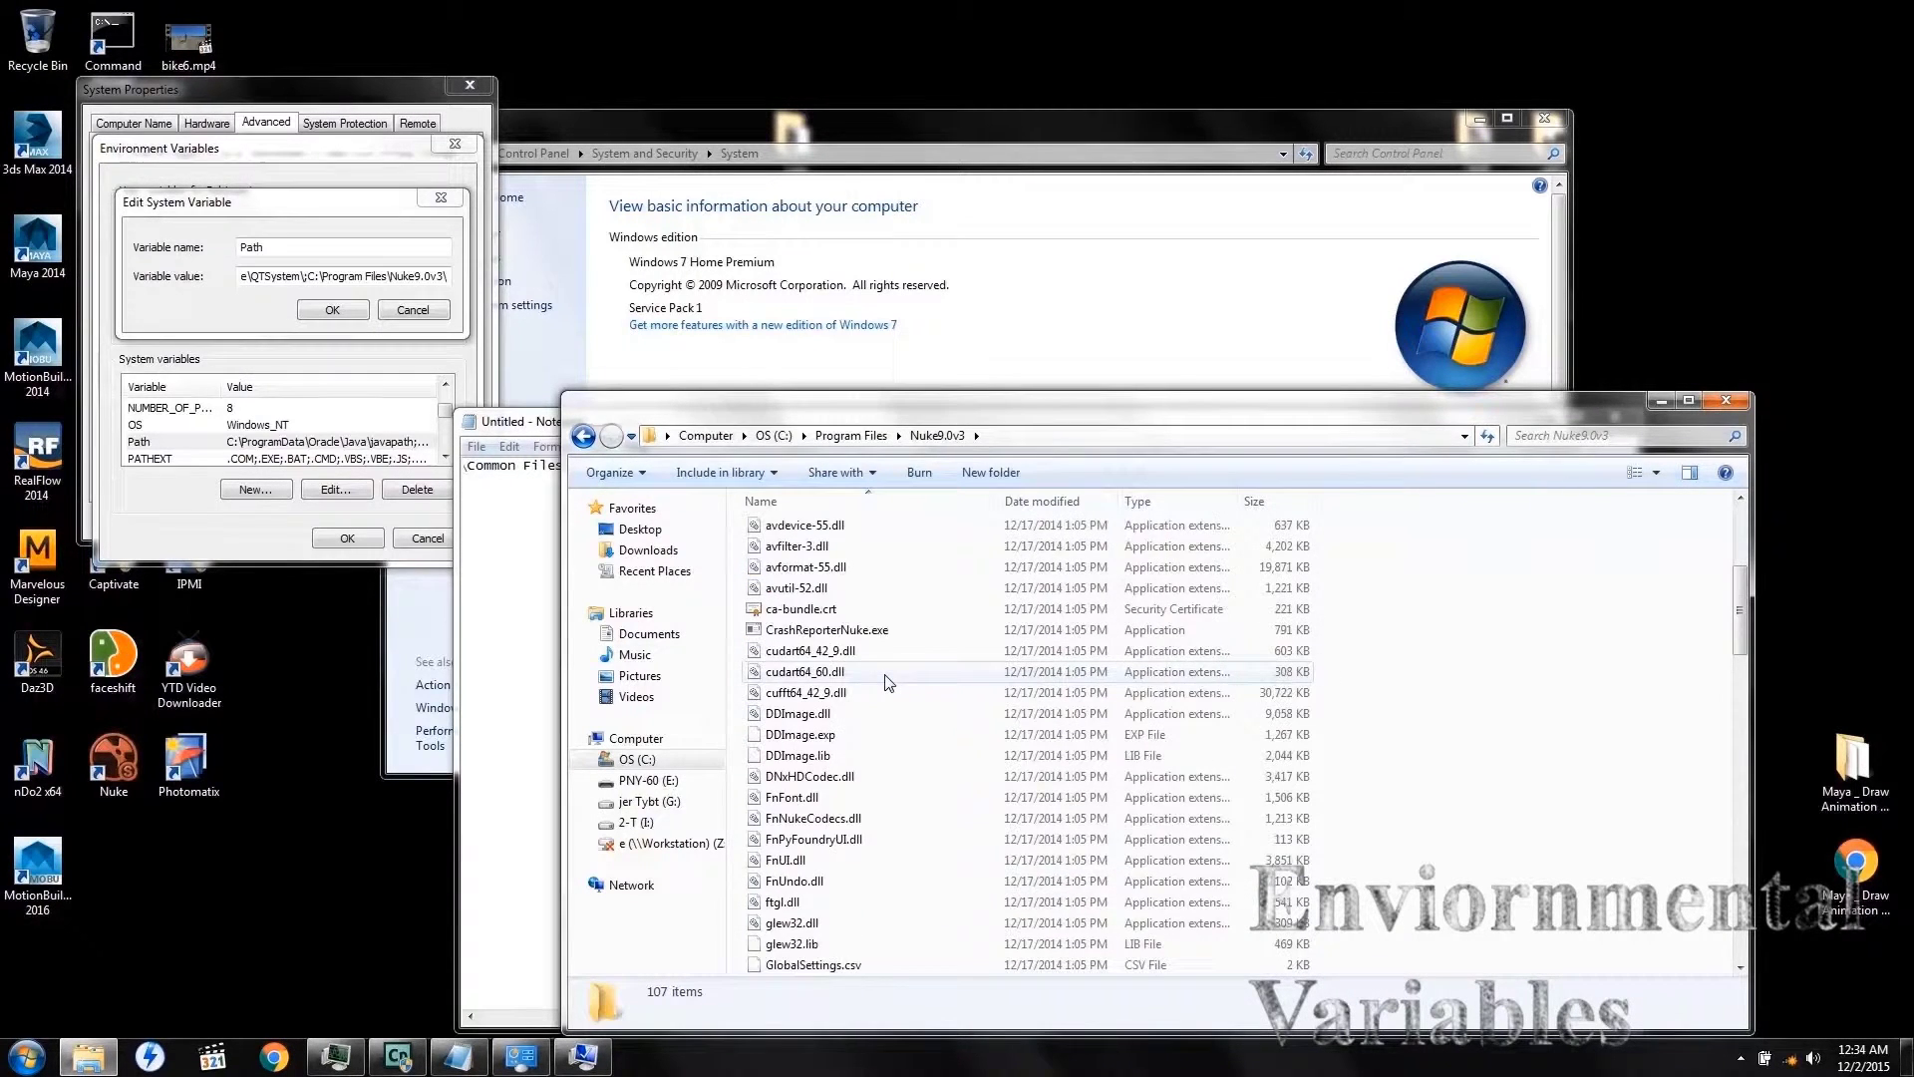
scroll(887, 681, down, 7)
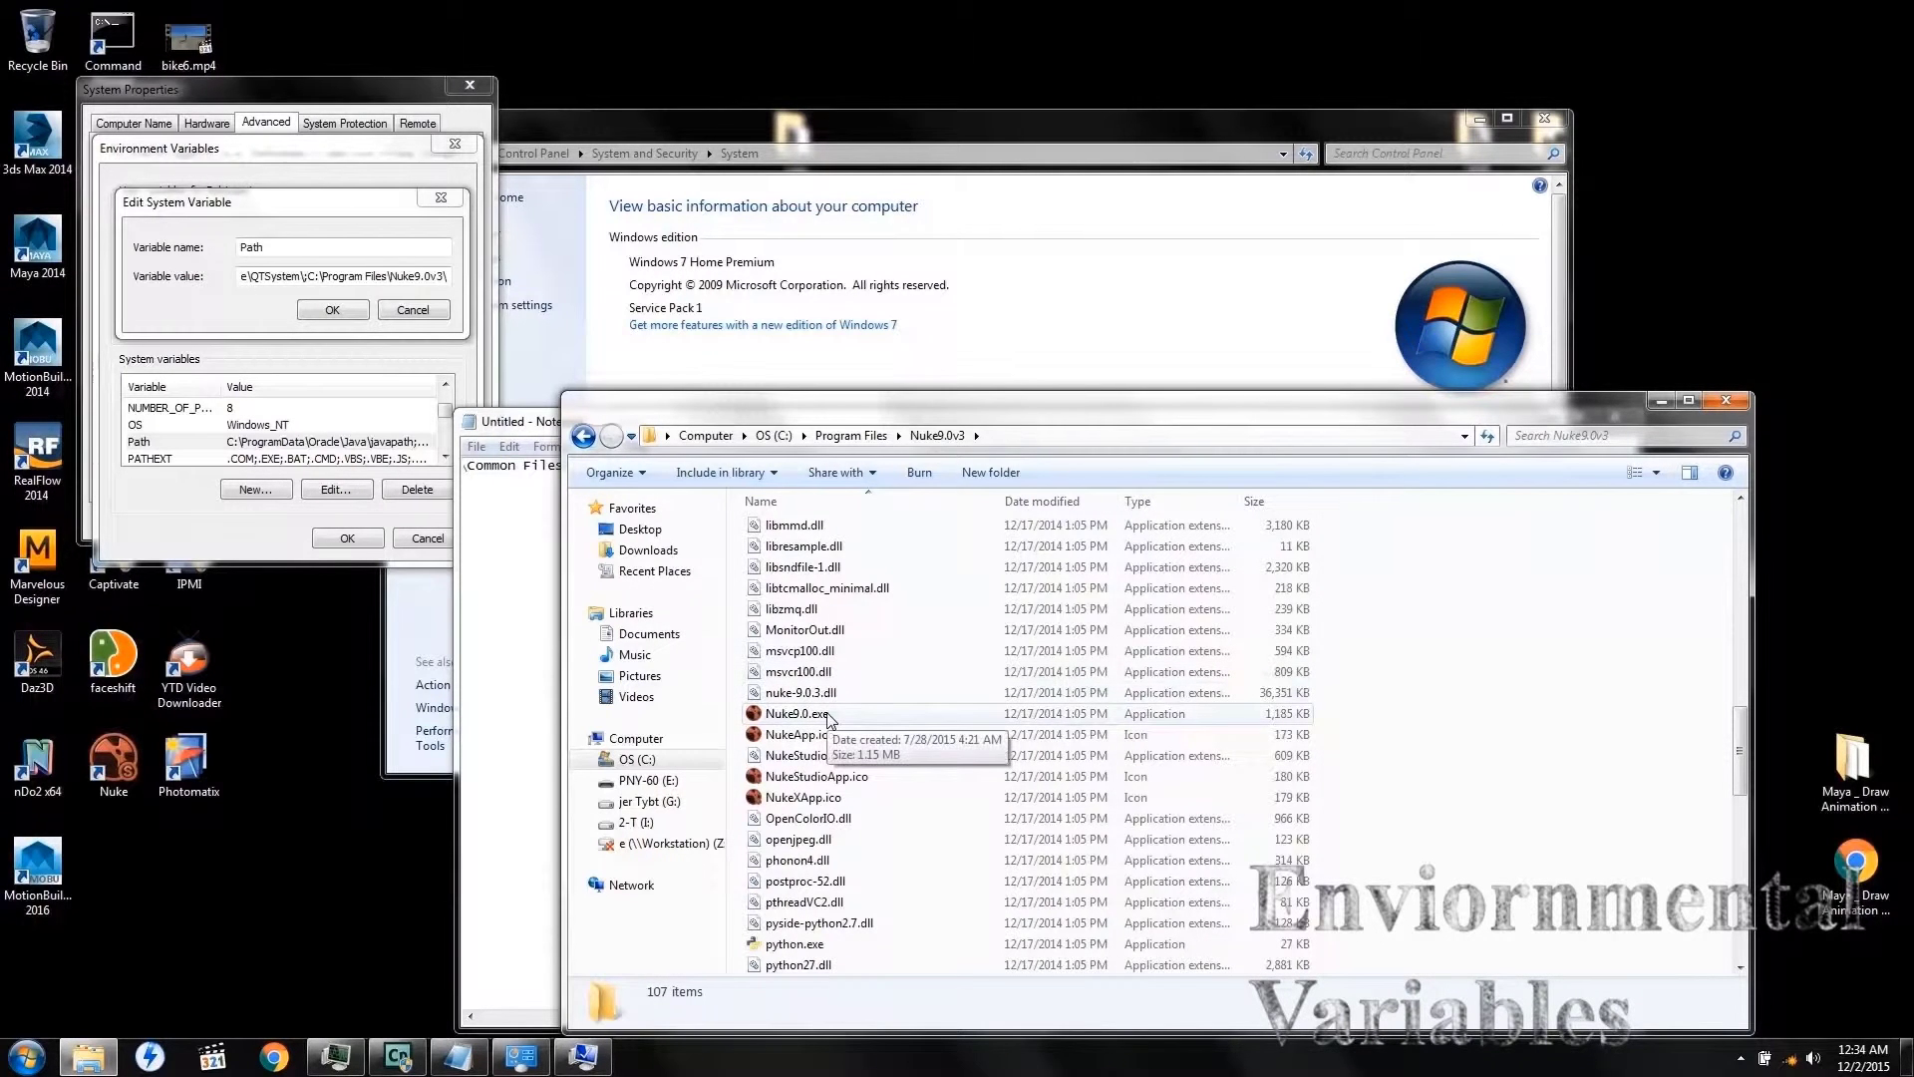
scroll(830, 720, down, 3)
scroll(830, 720, down, 1)
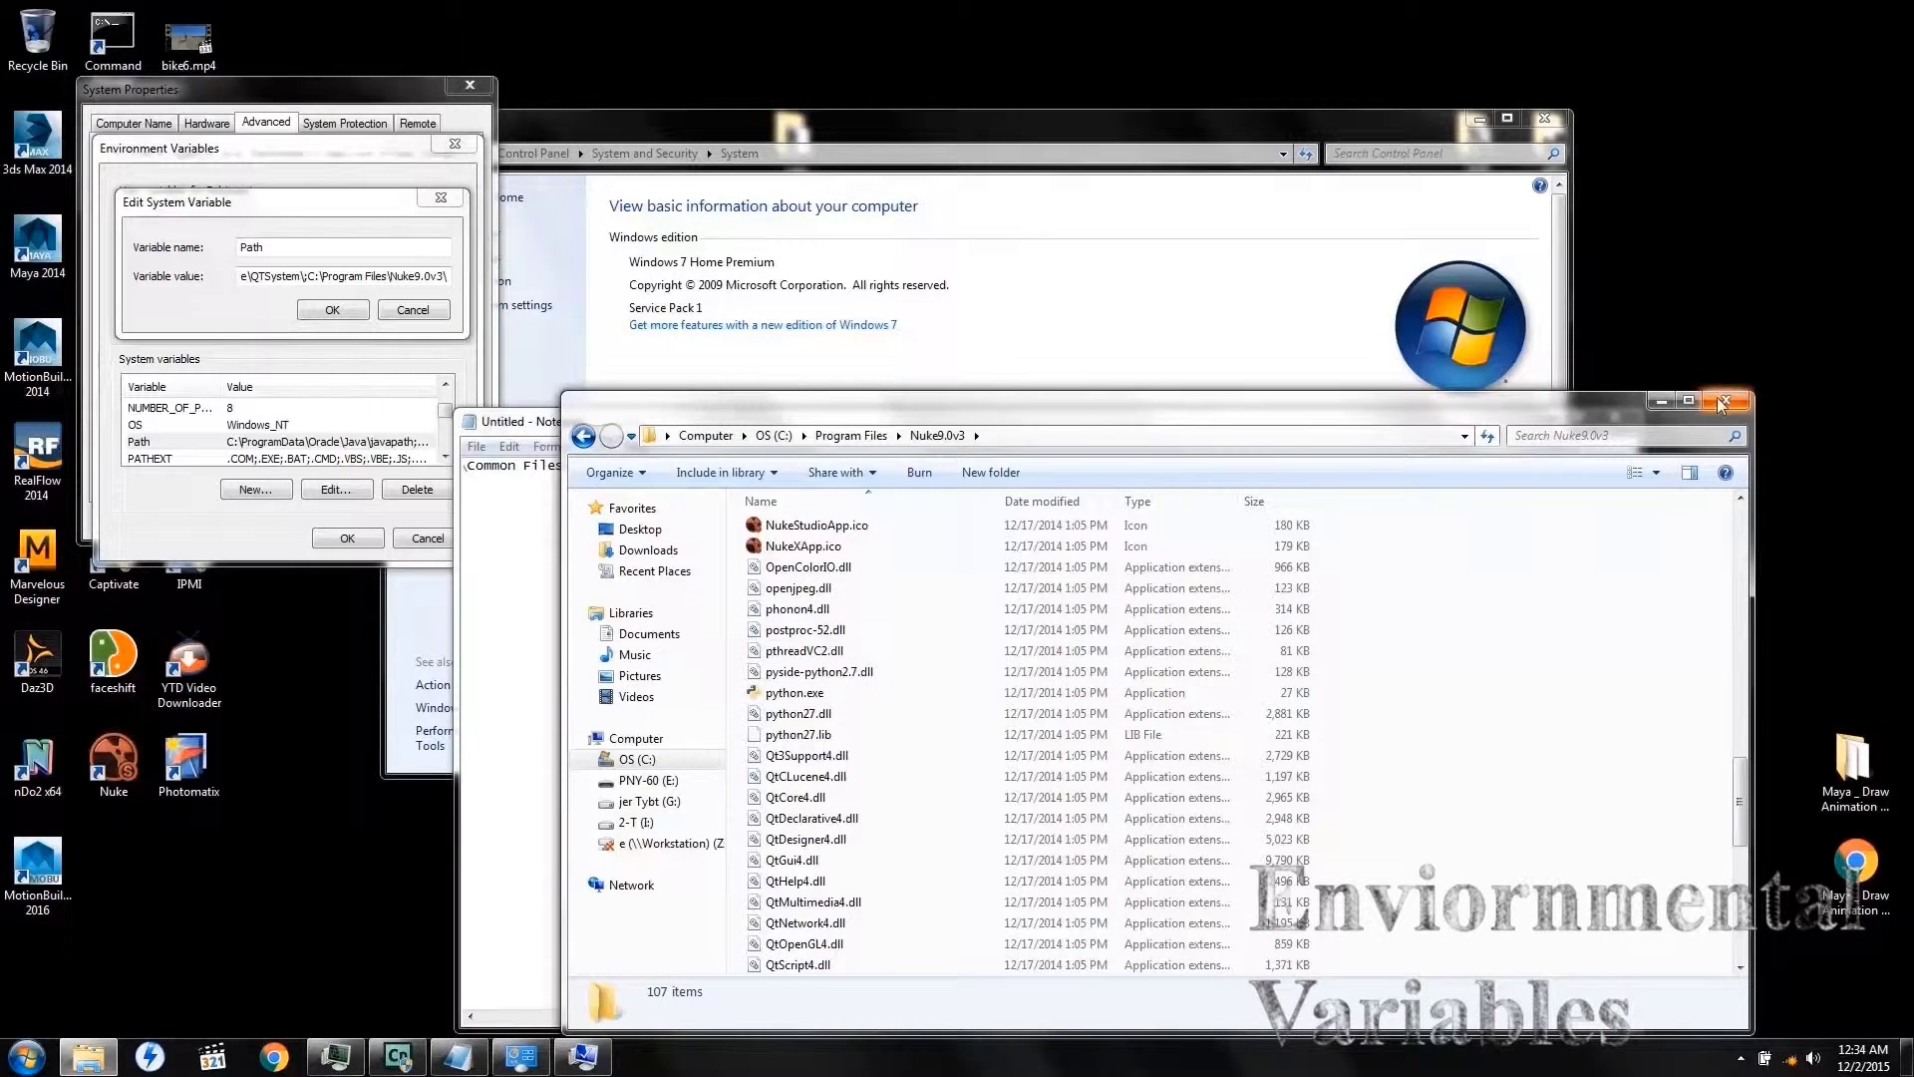
drag(1434, 417, 1445, 511)
- Replace the Path variable's value with the Notepad text and confirm all system dialogs
click(1396, 467)
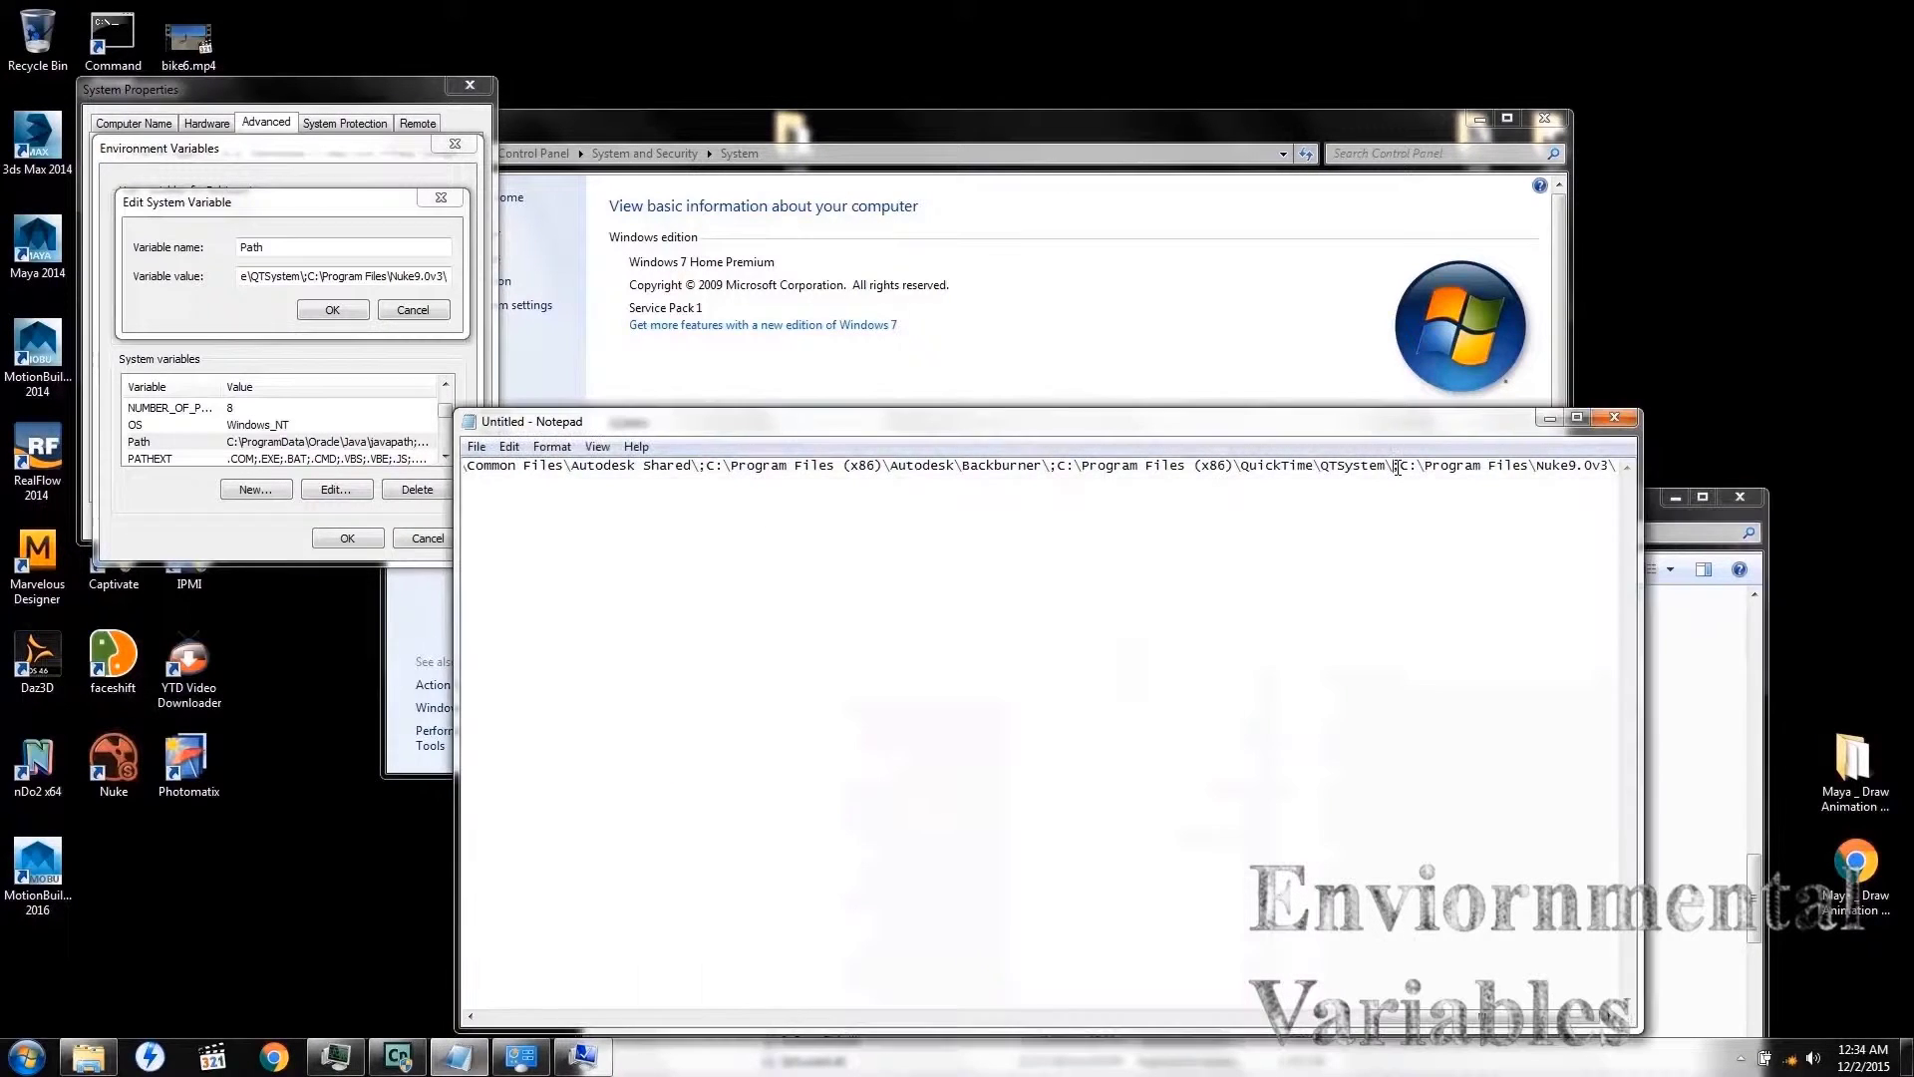
drag(1397, 466, 1608, 470)
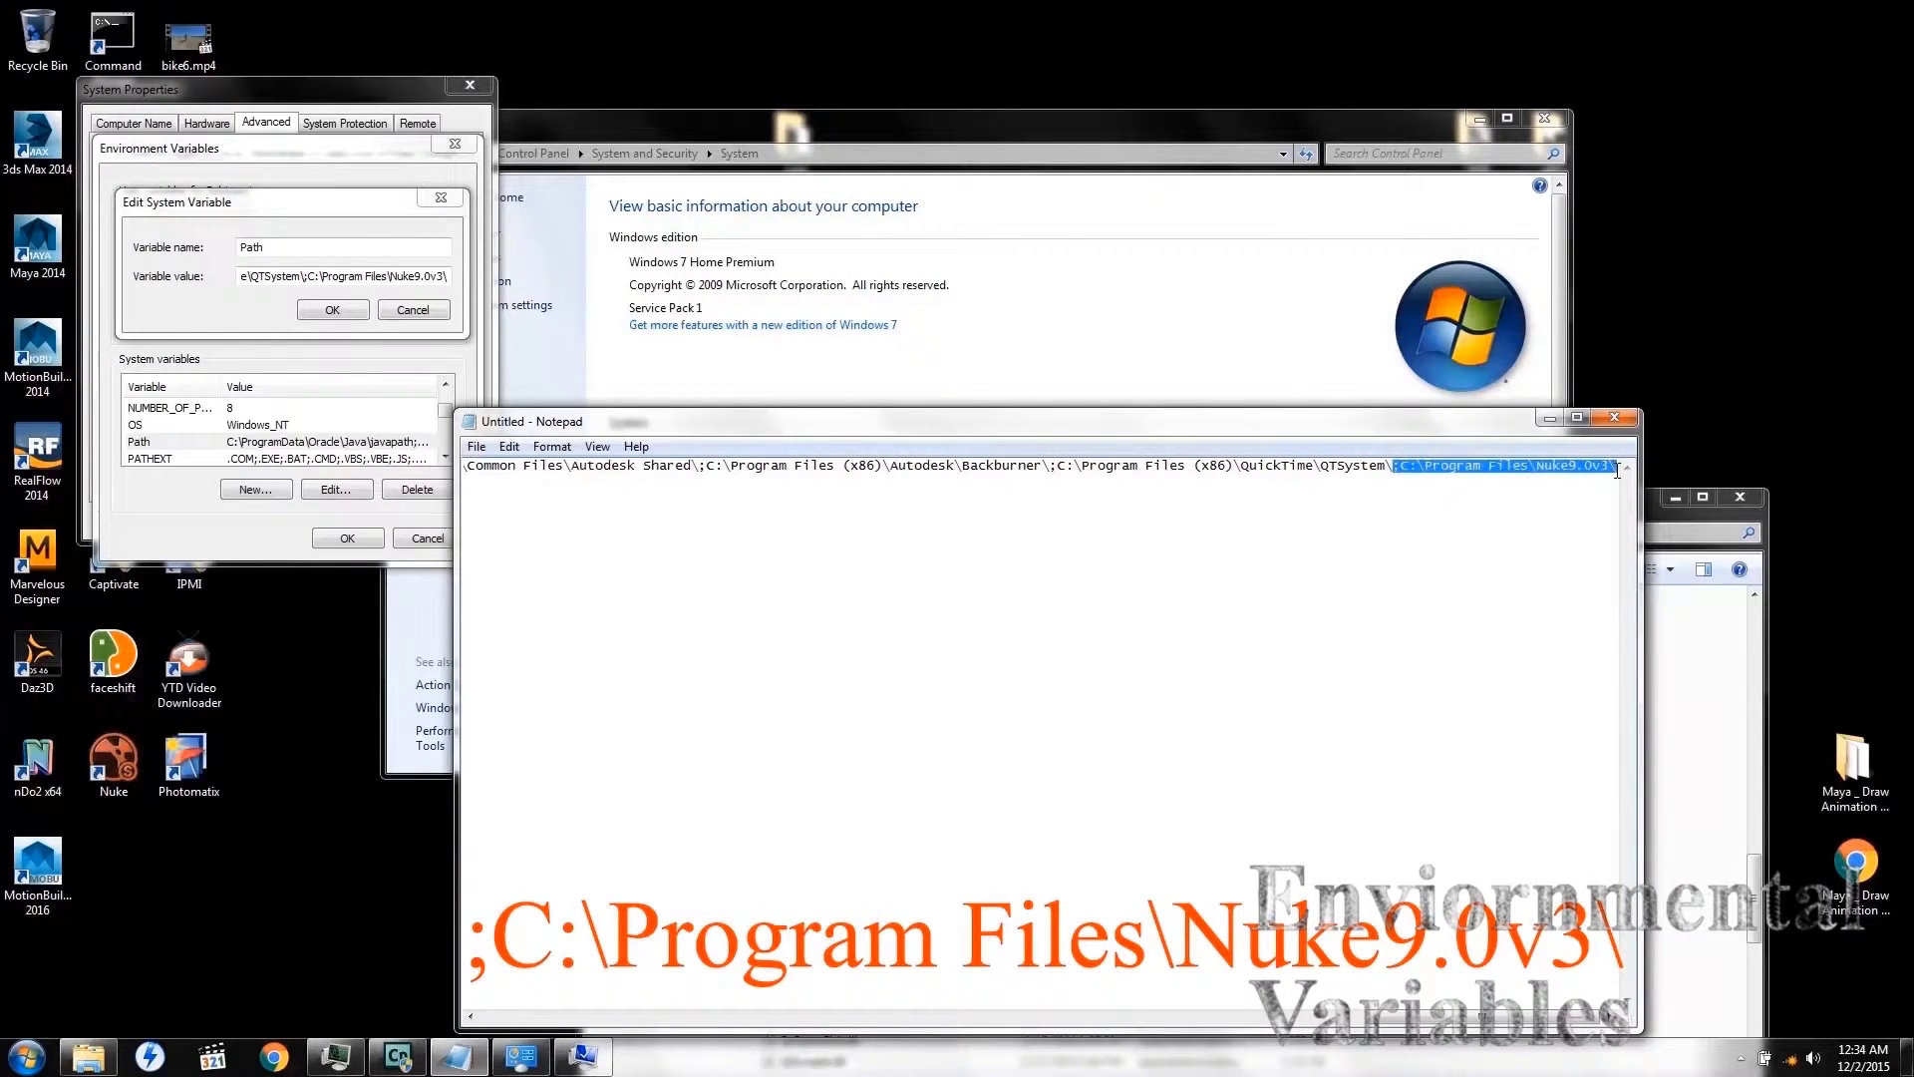
click(939, 467)
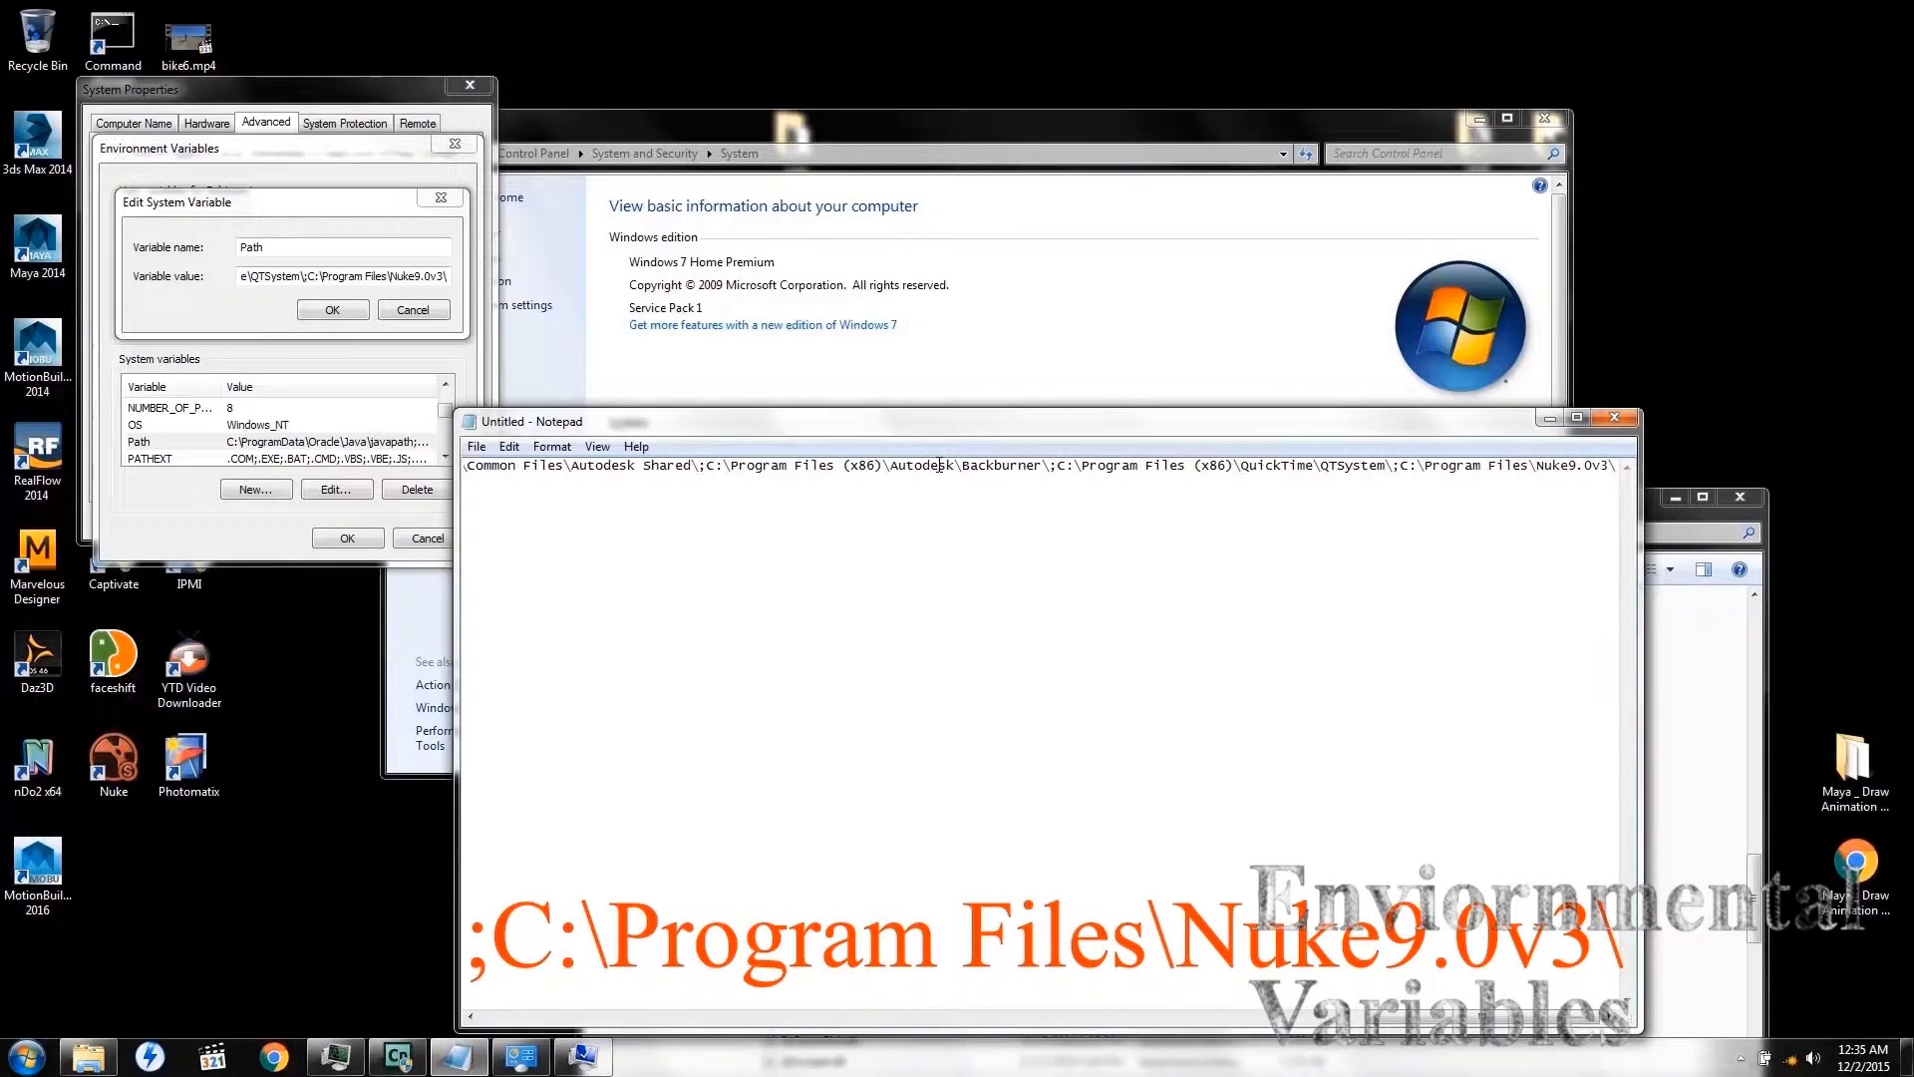
key(ctrl+a)
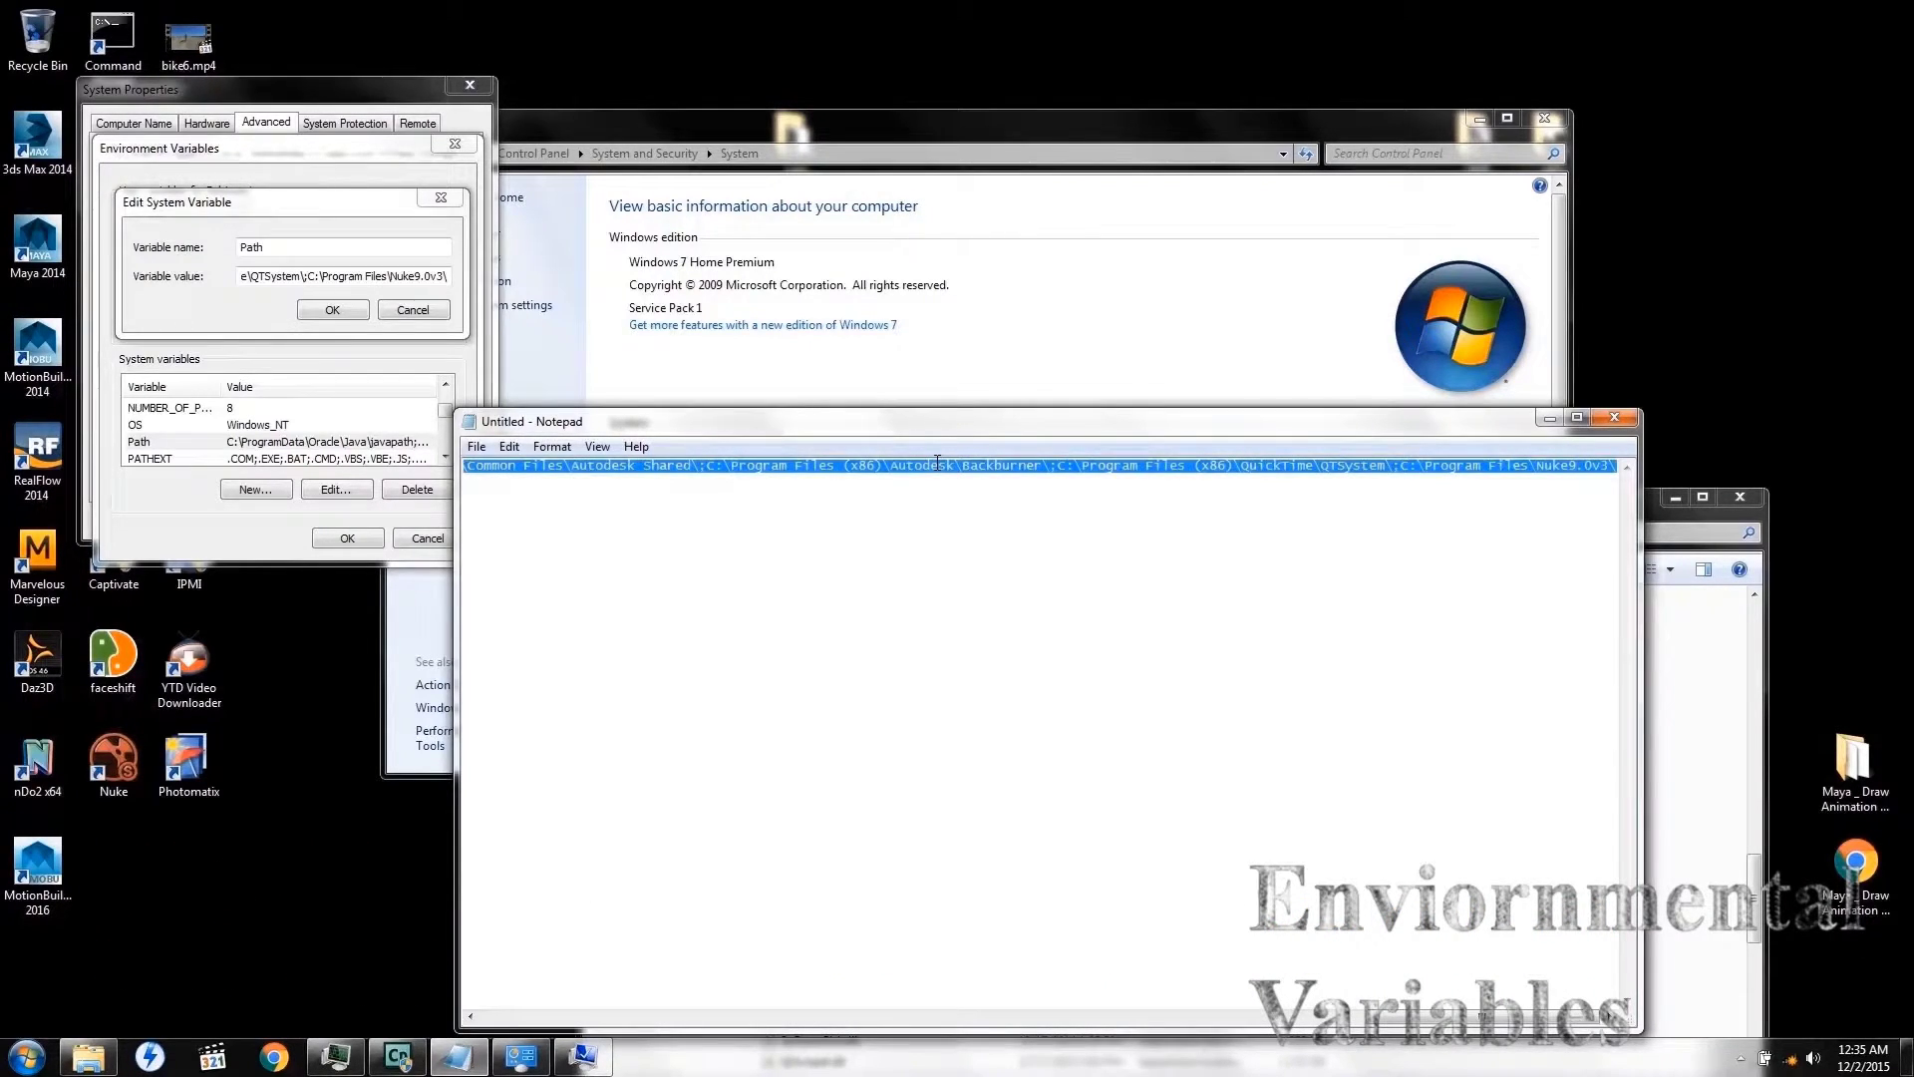
click(289, 206)
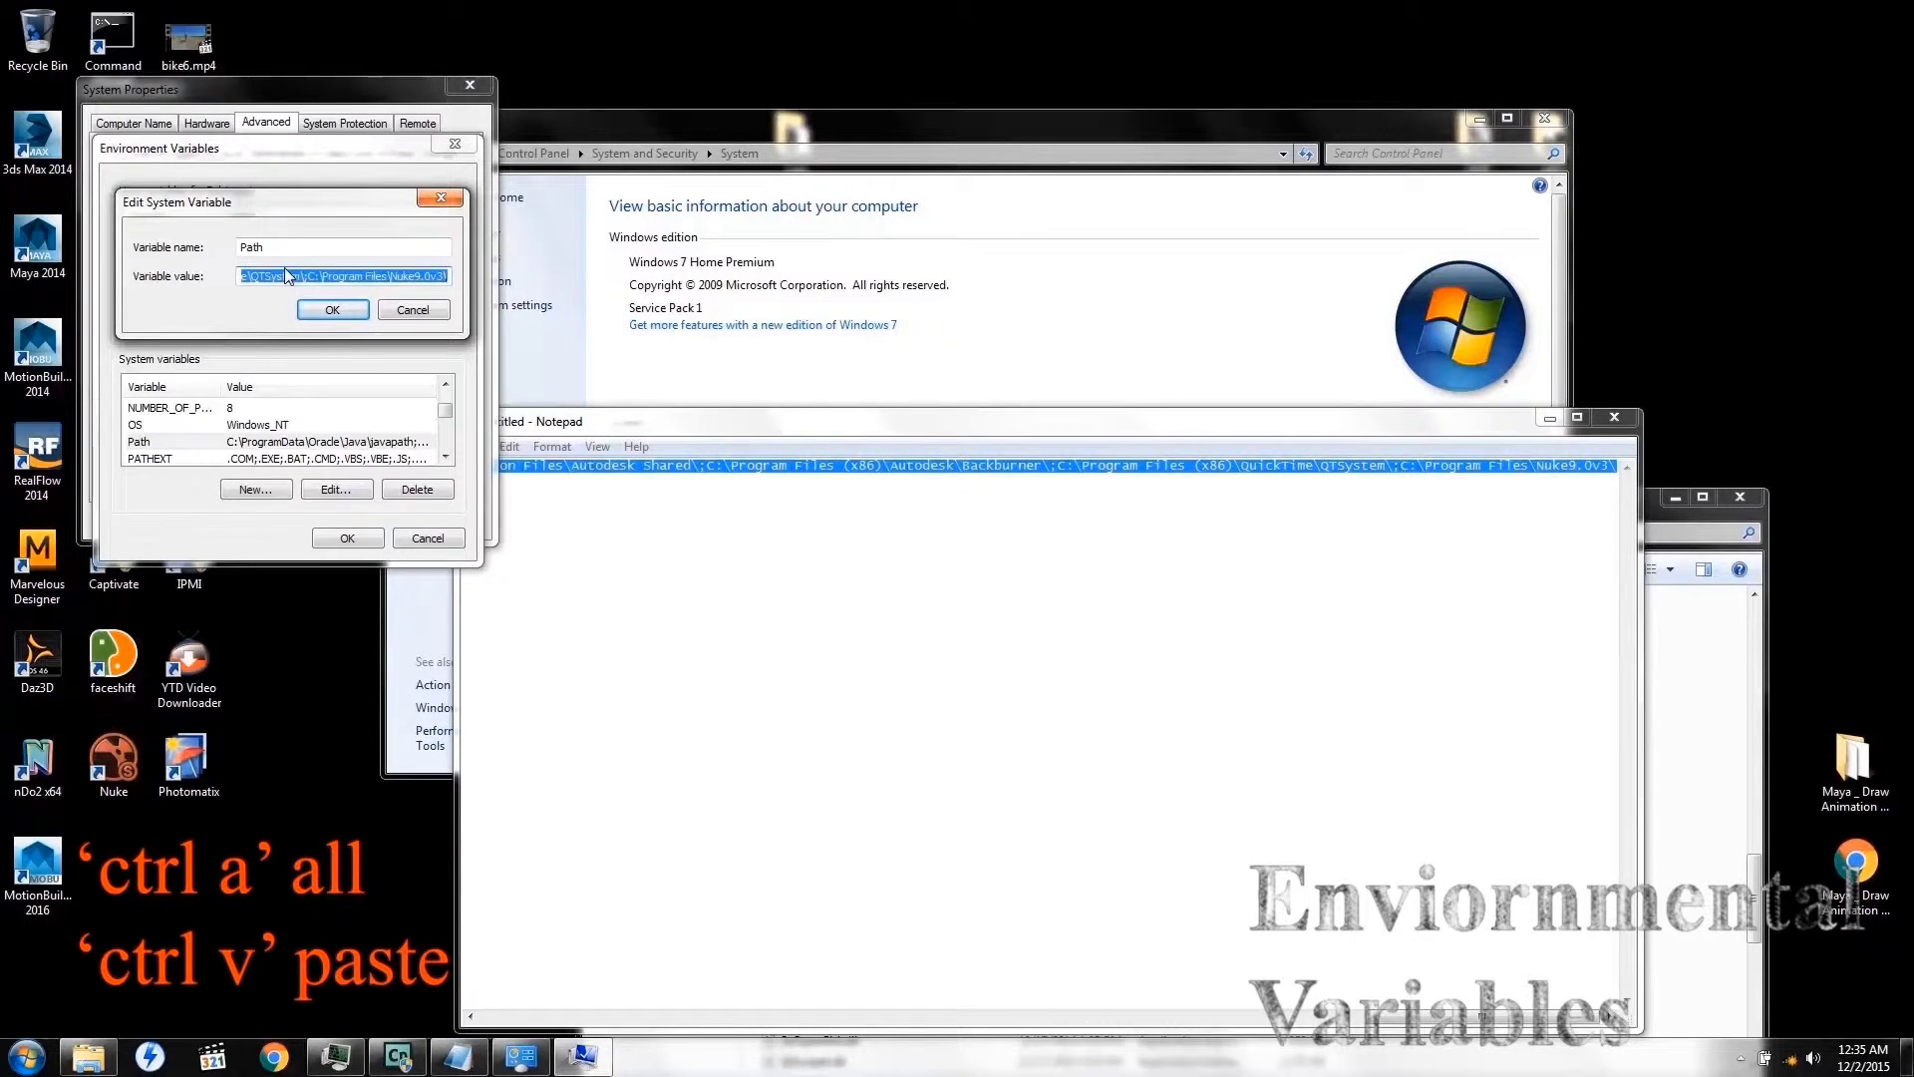
key(ctrl+v)
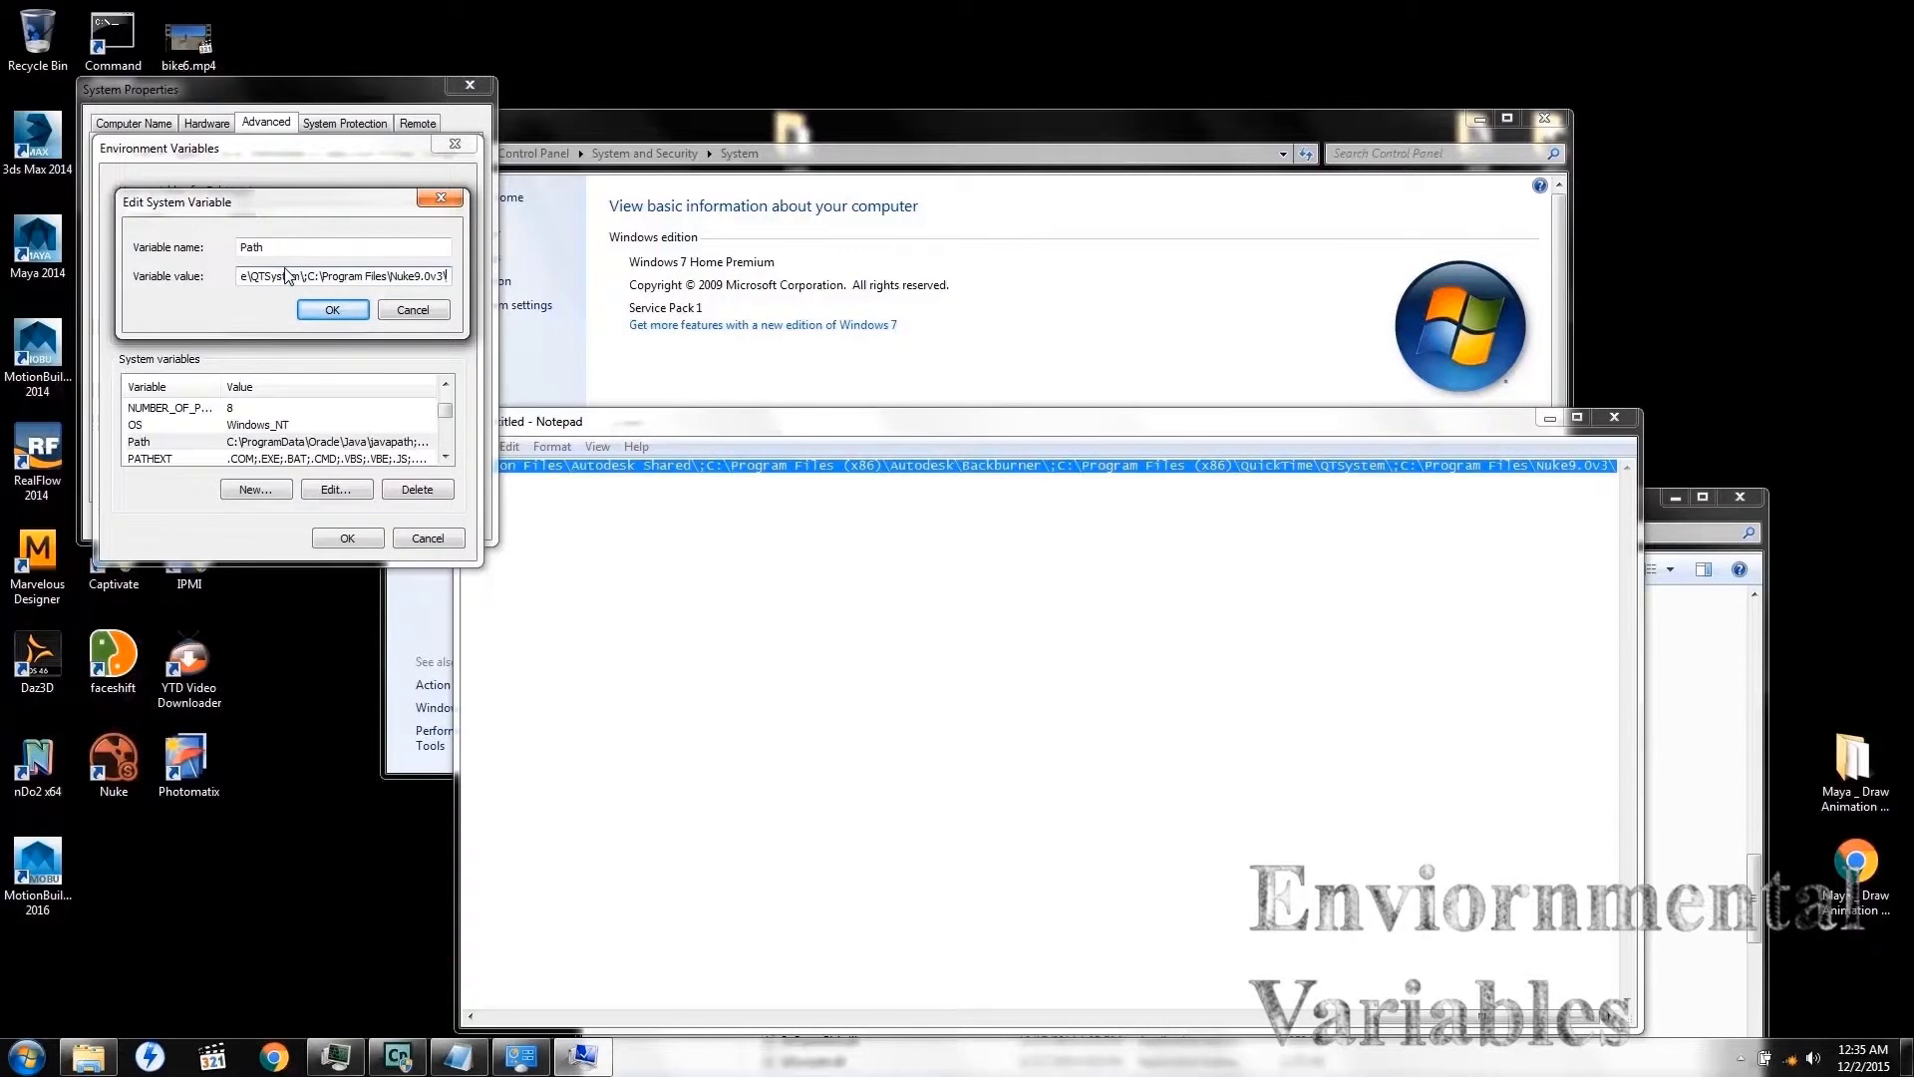
click(334, 311)
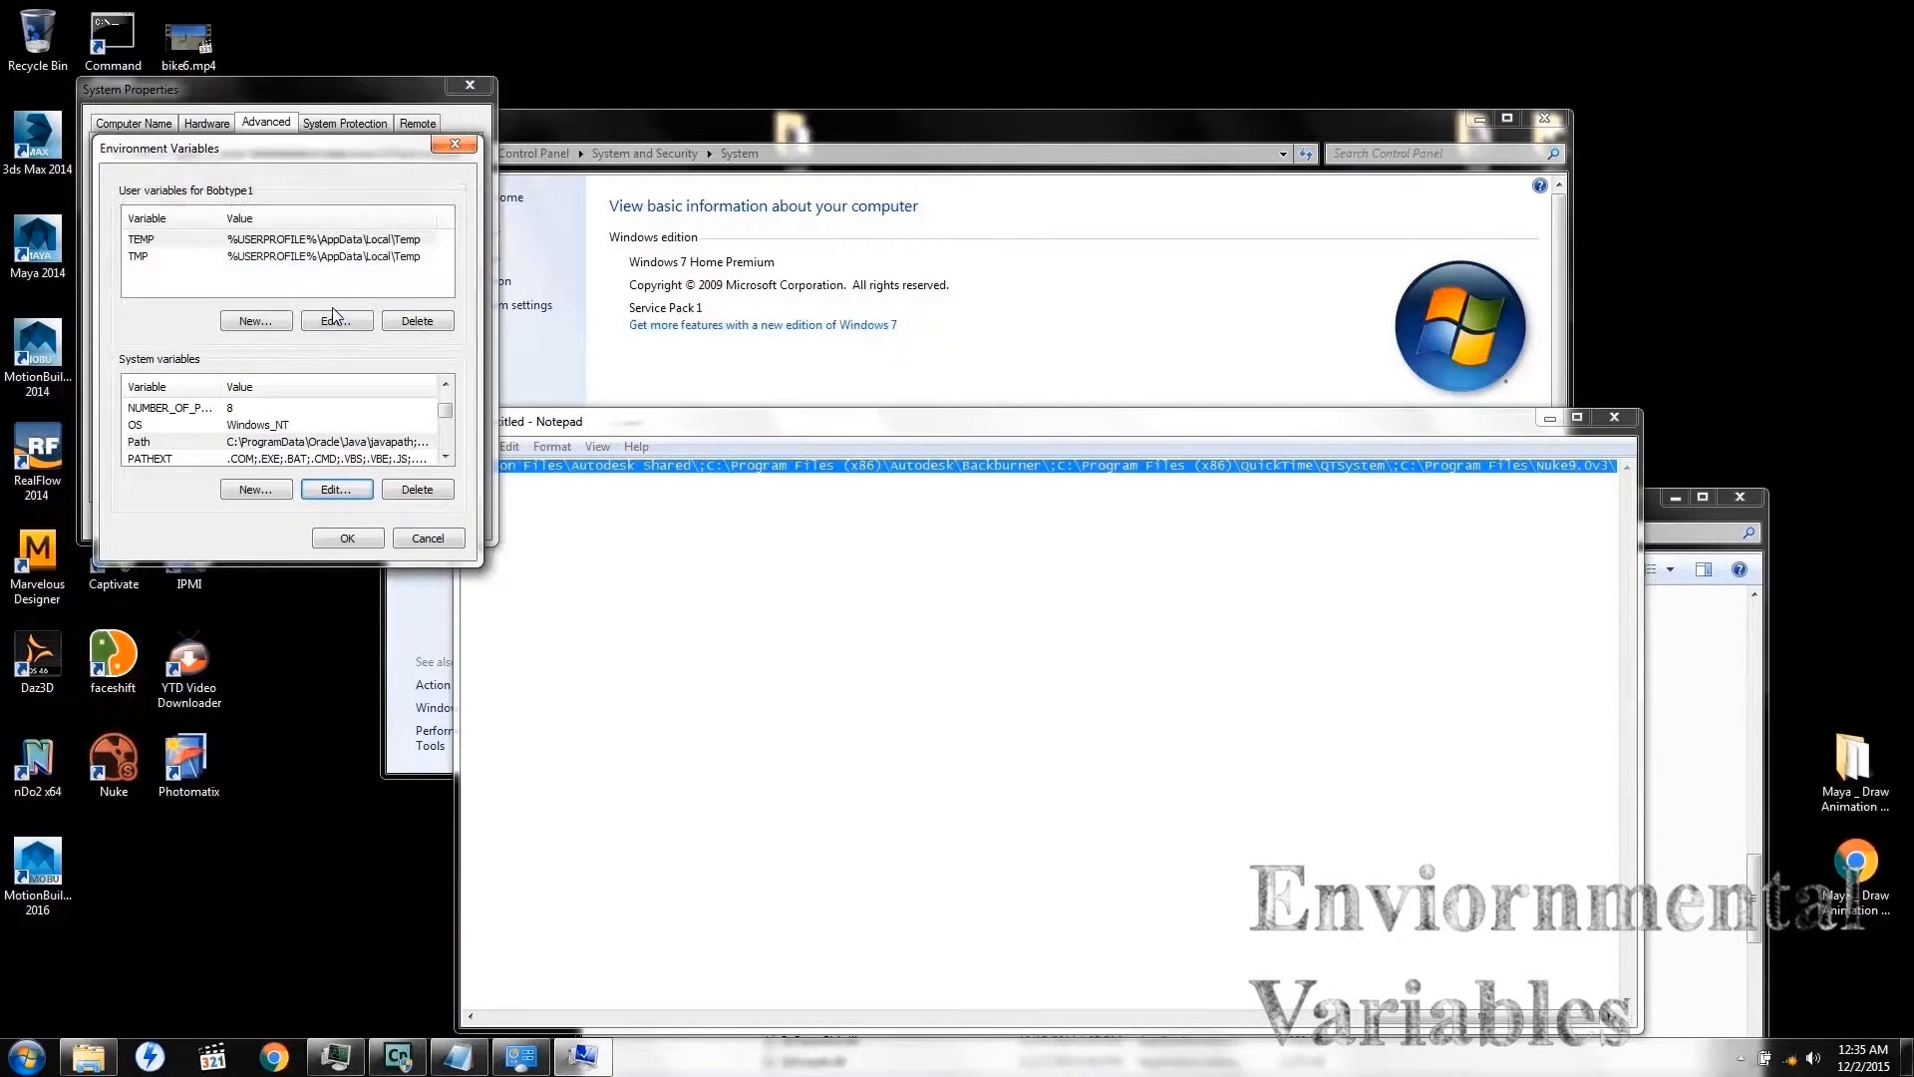
click(340, 537)
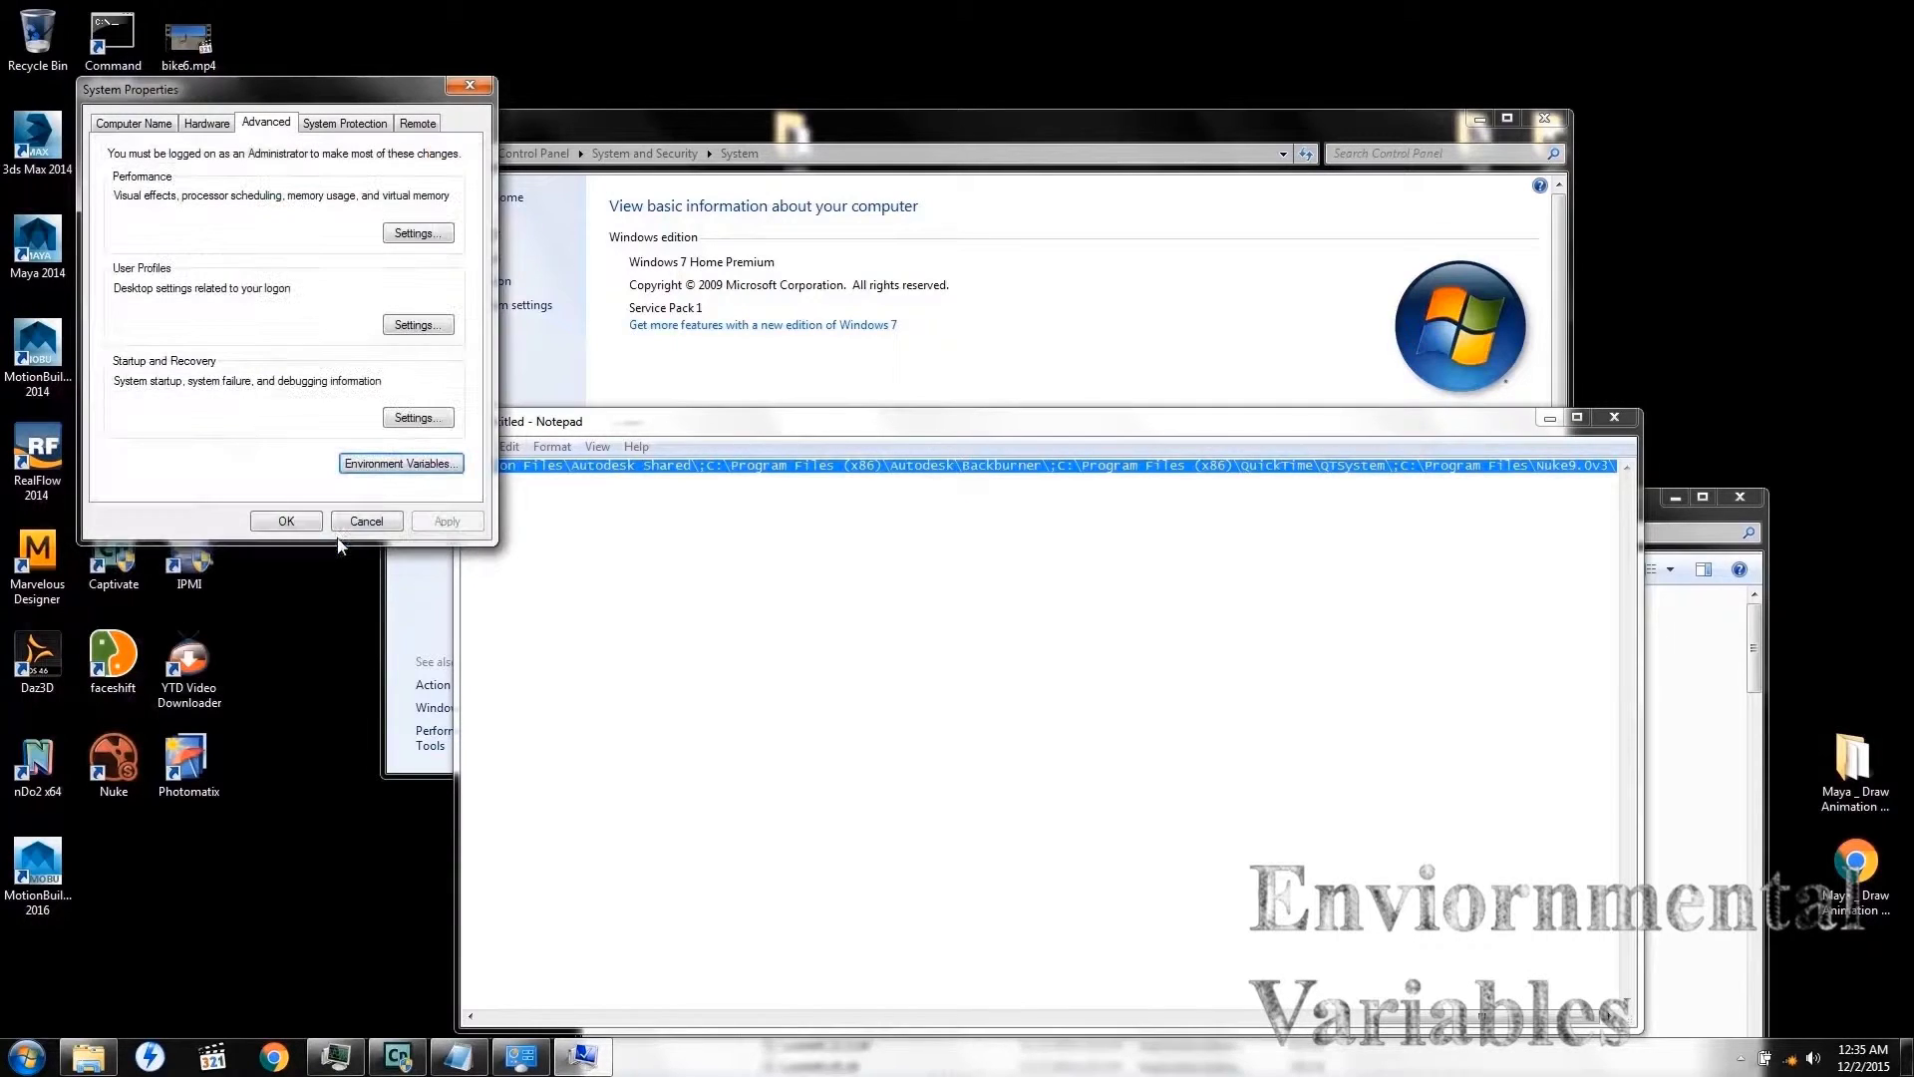
click(286, 522)
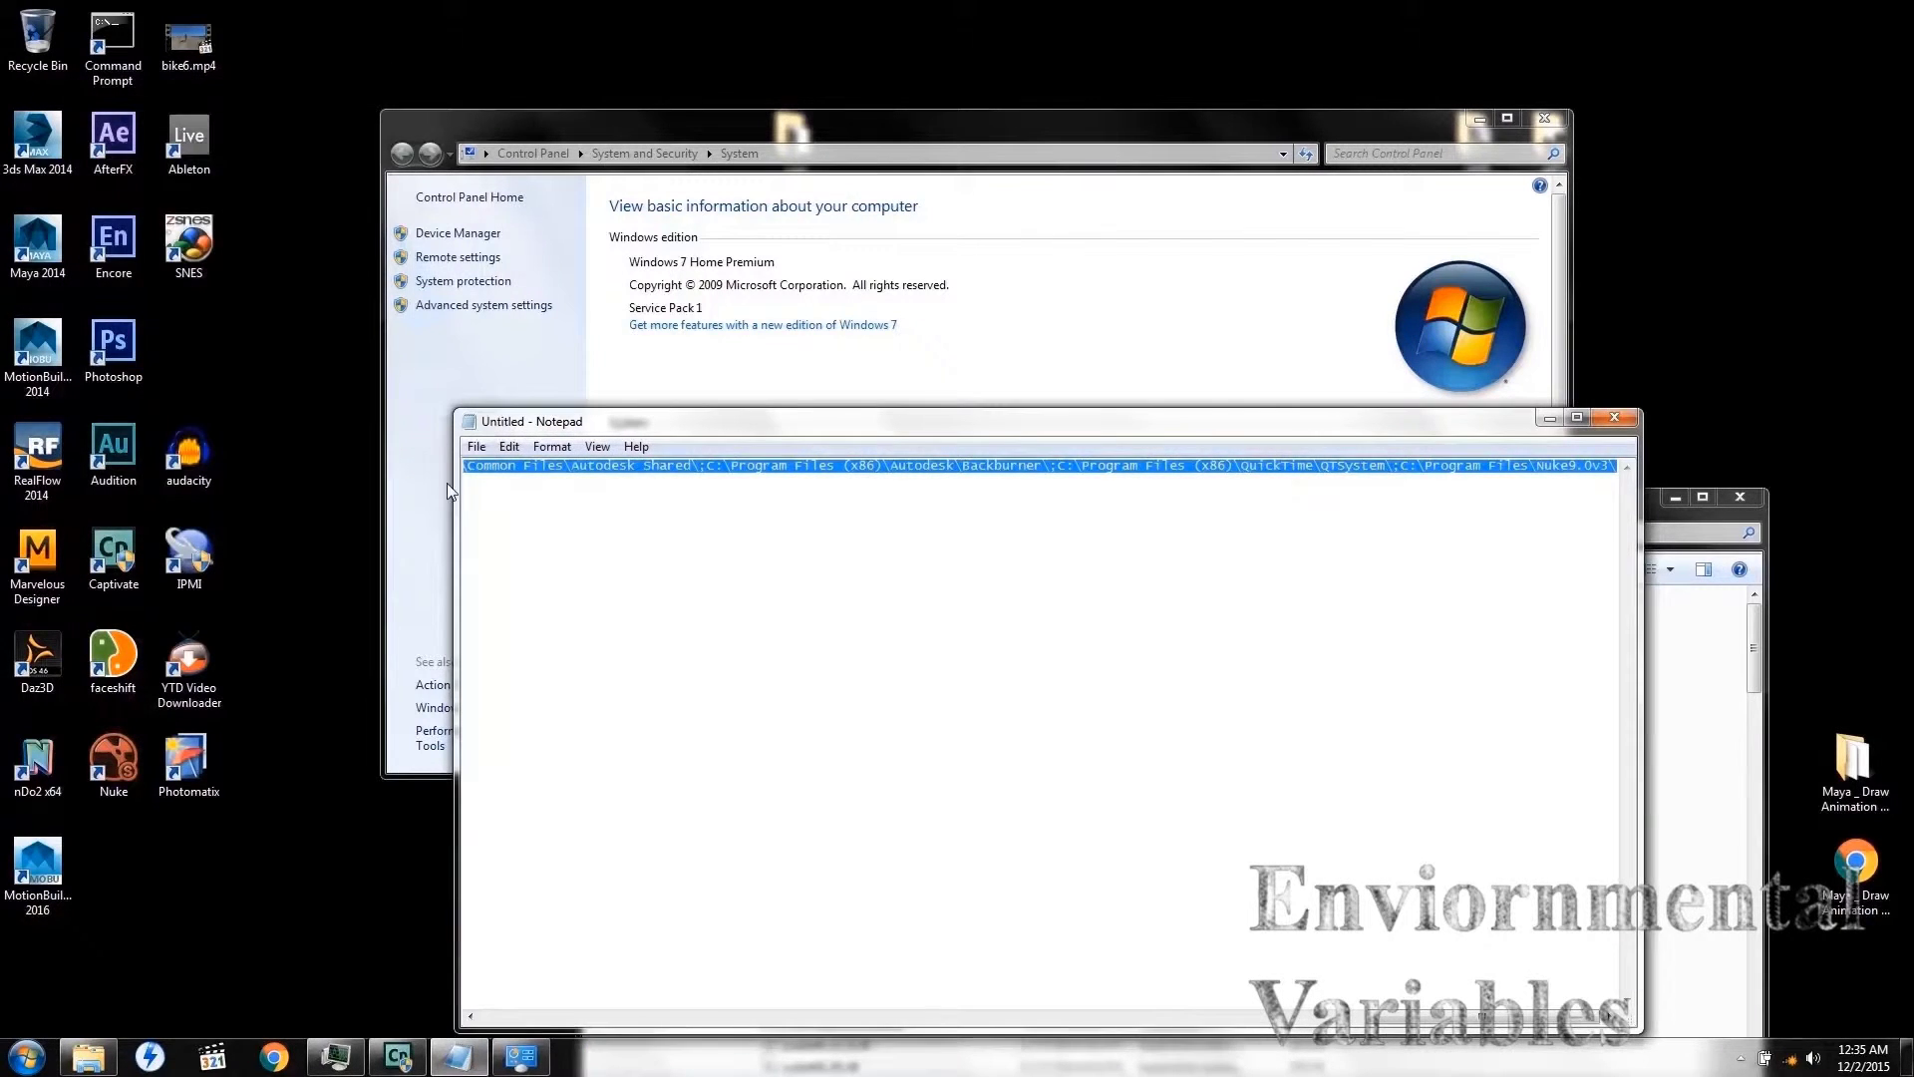
- Close the scratch Notepad without saving and close the Nuke9.0v3 folder window
click(1630, 423)
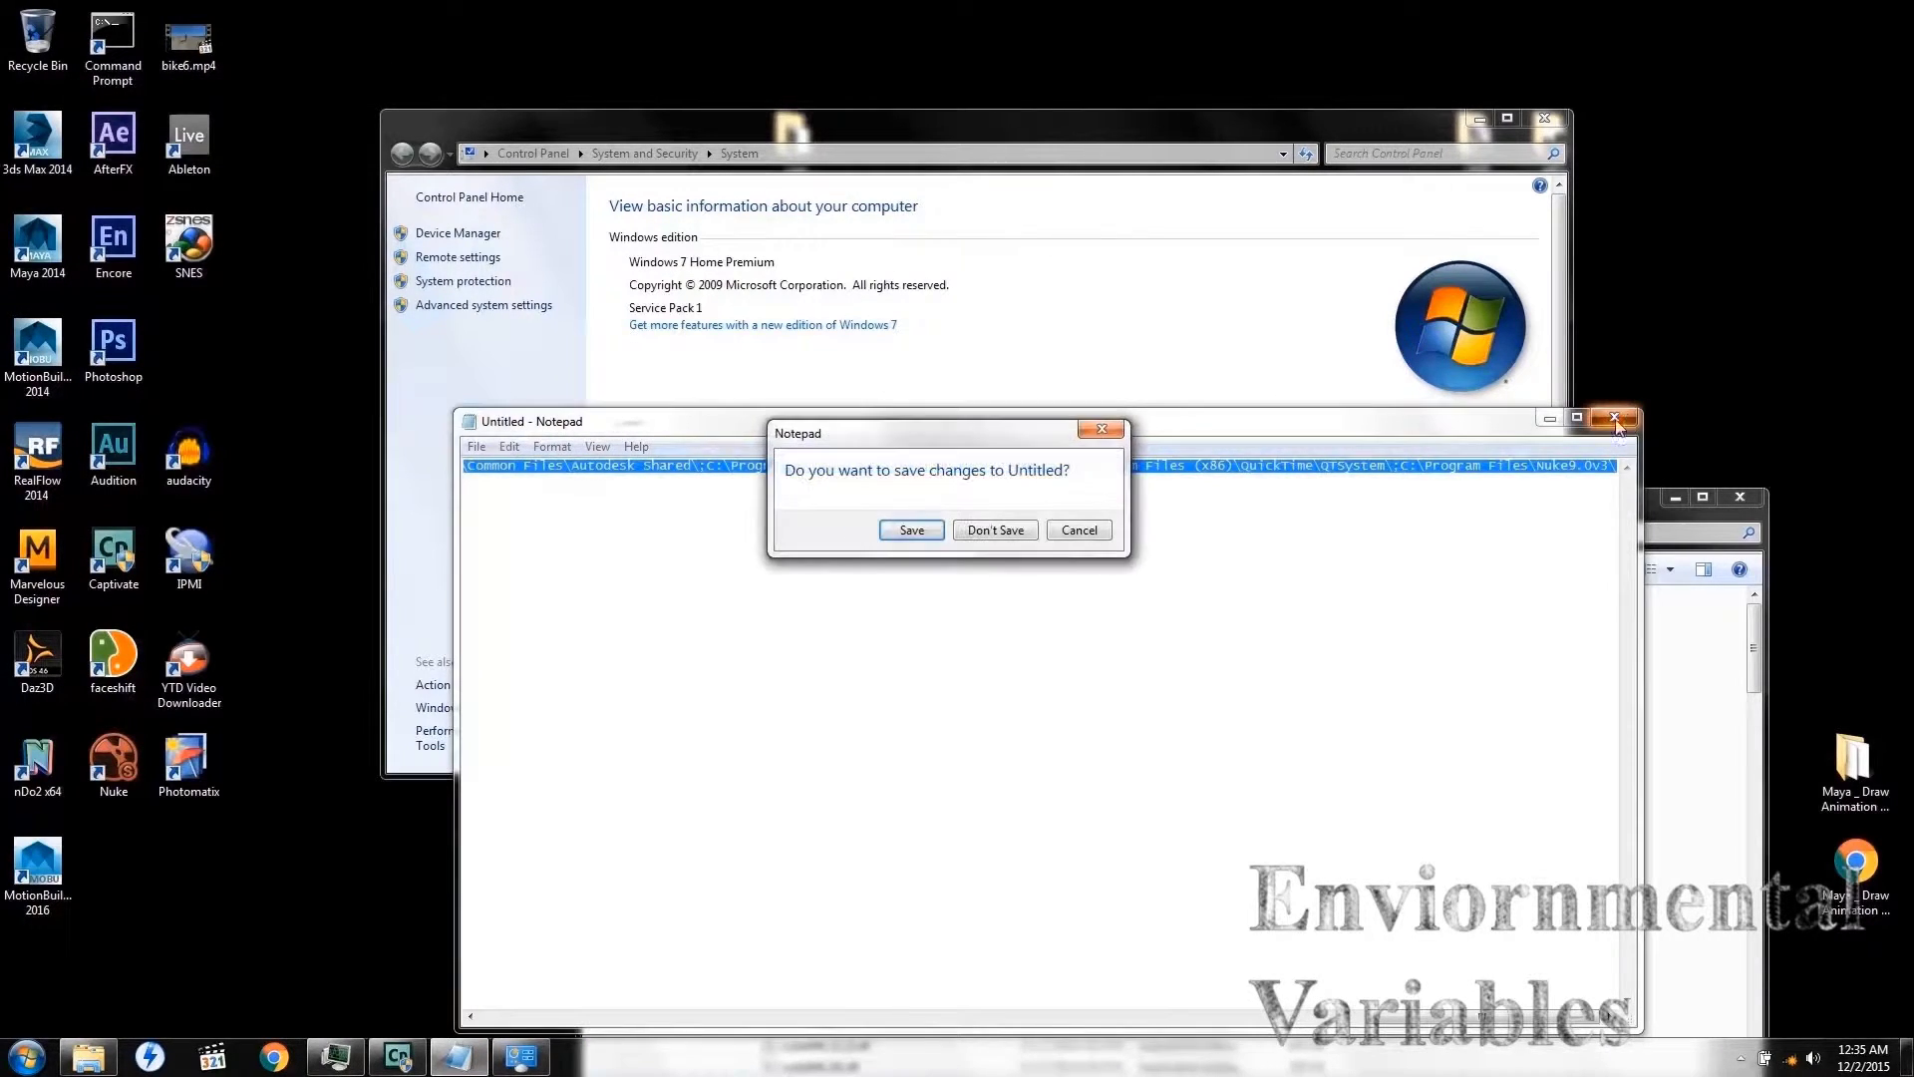
click(989, 533)
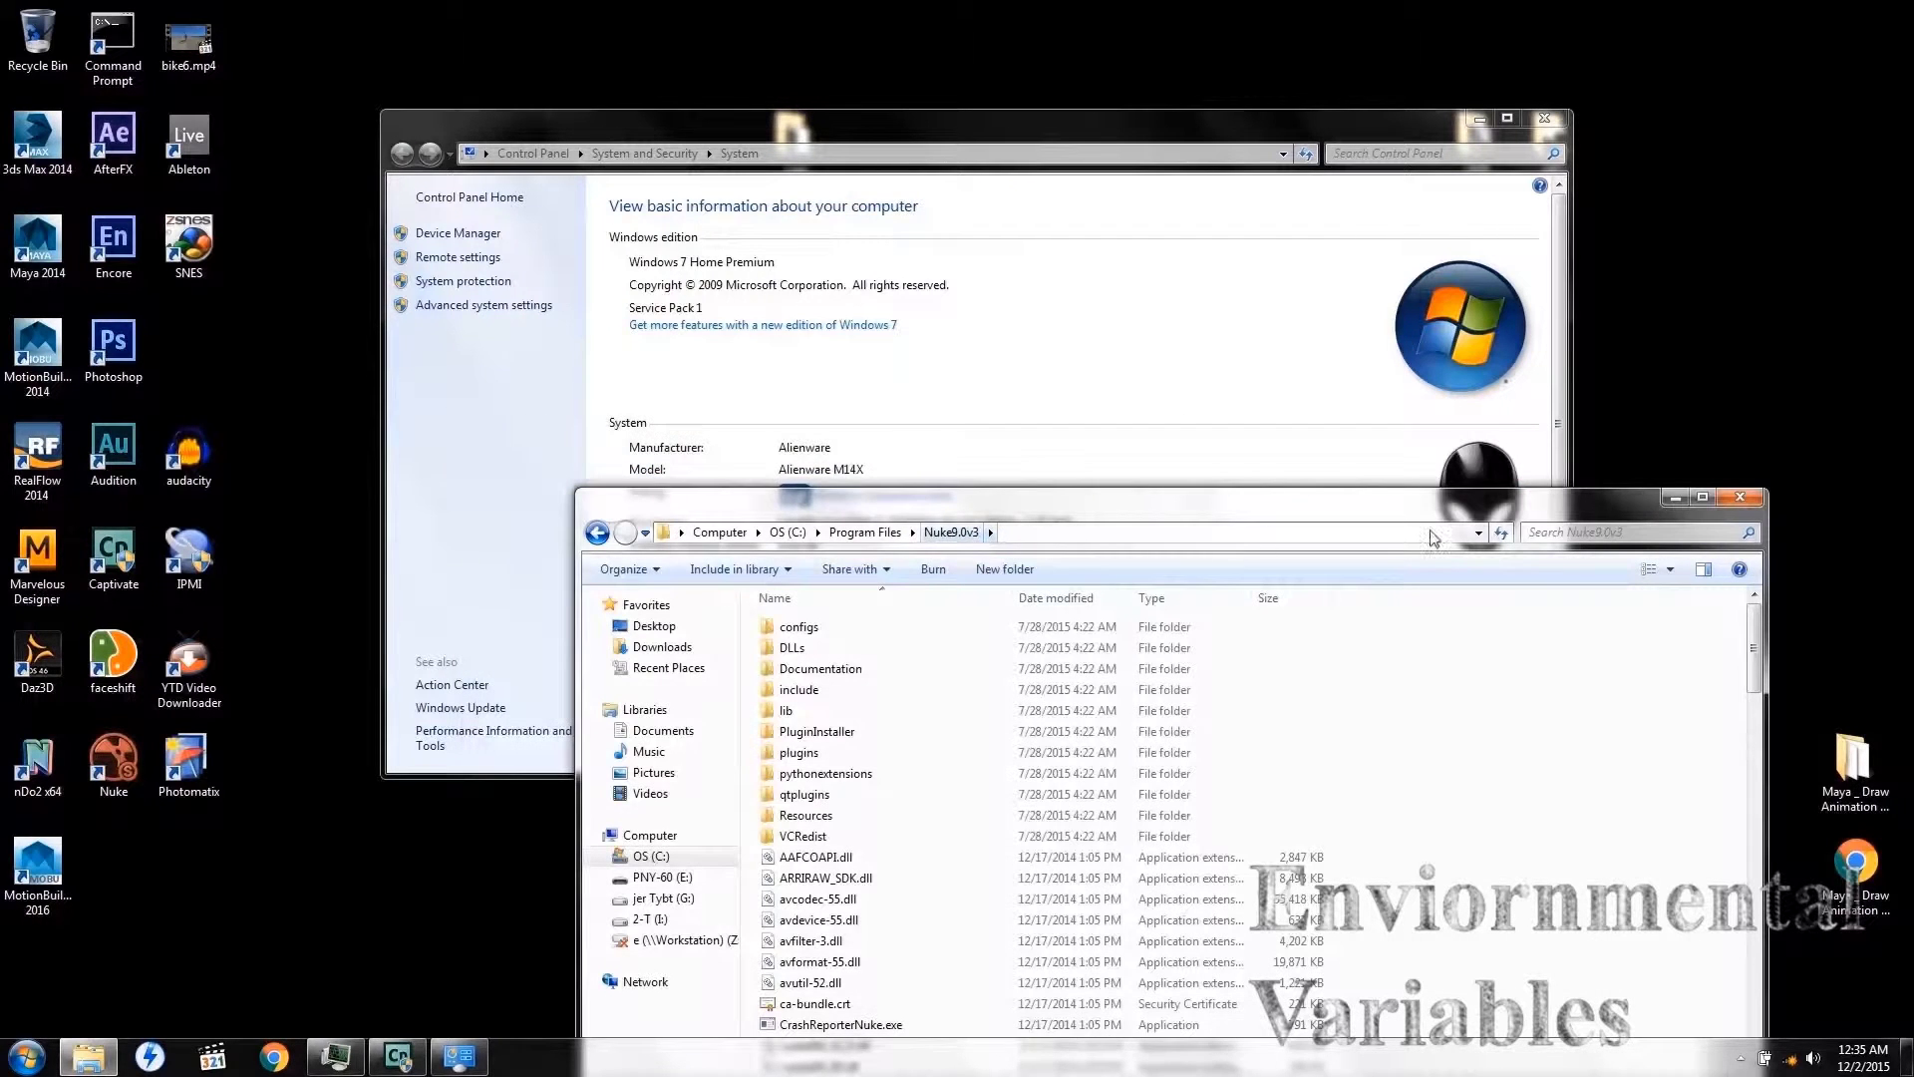
click(1740, 498)
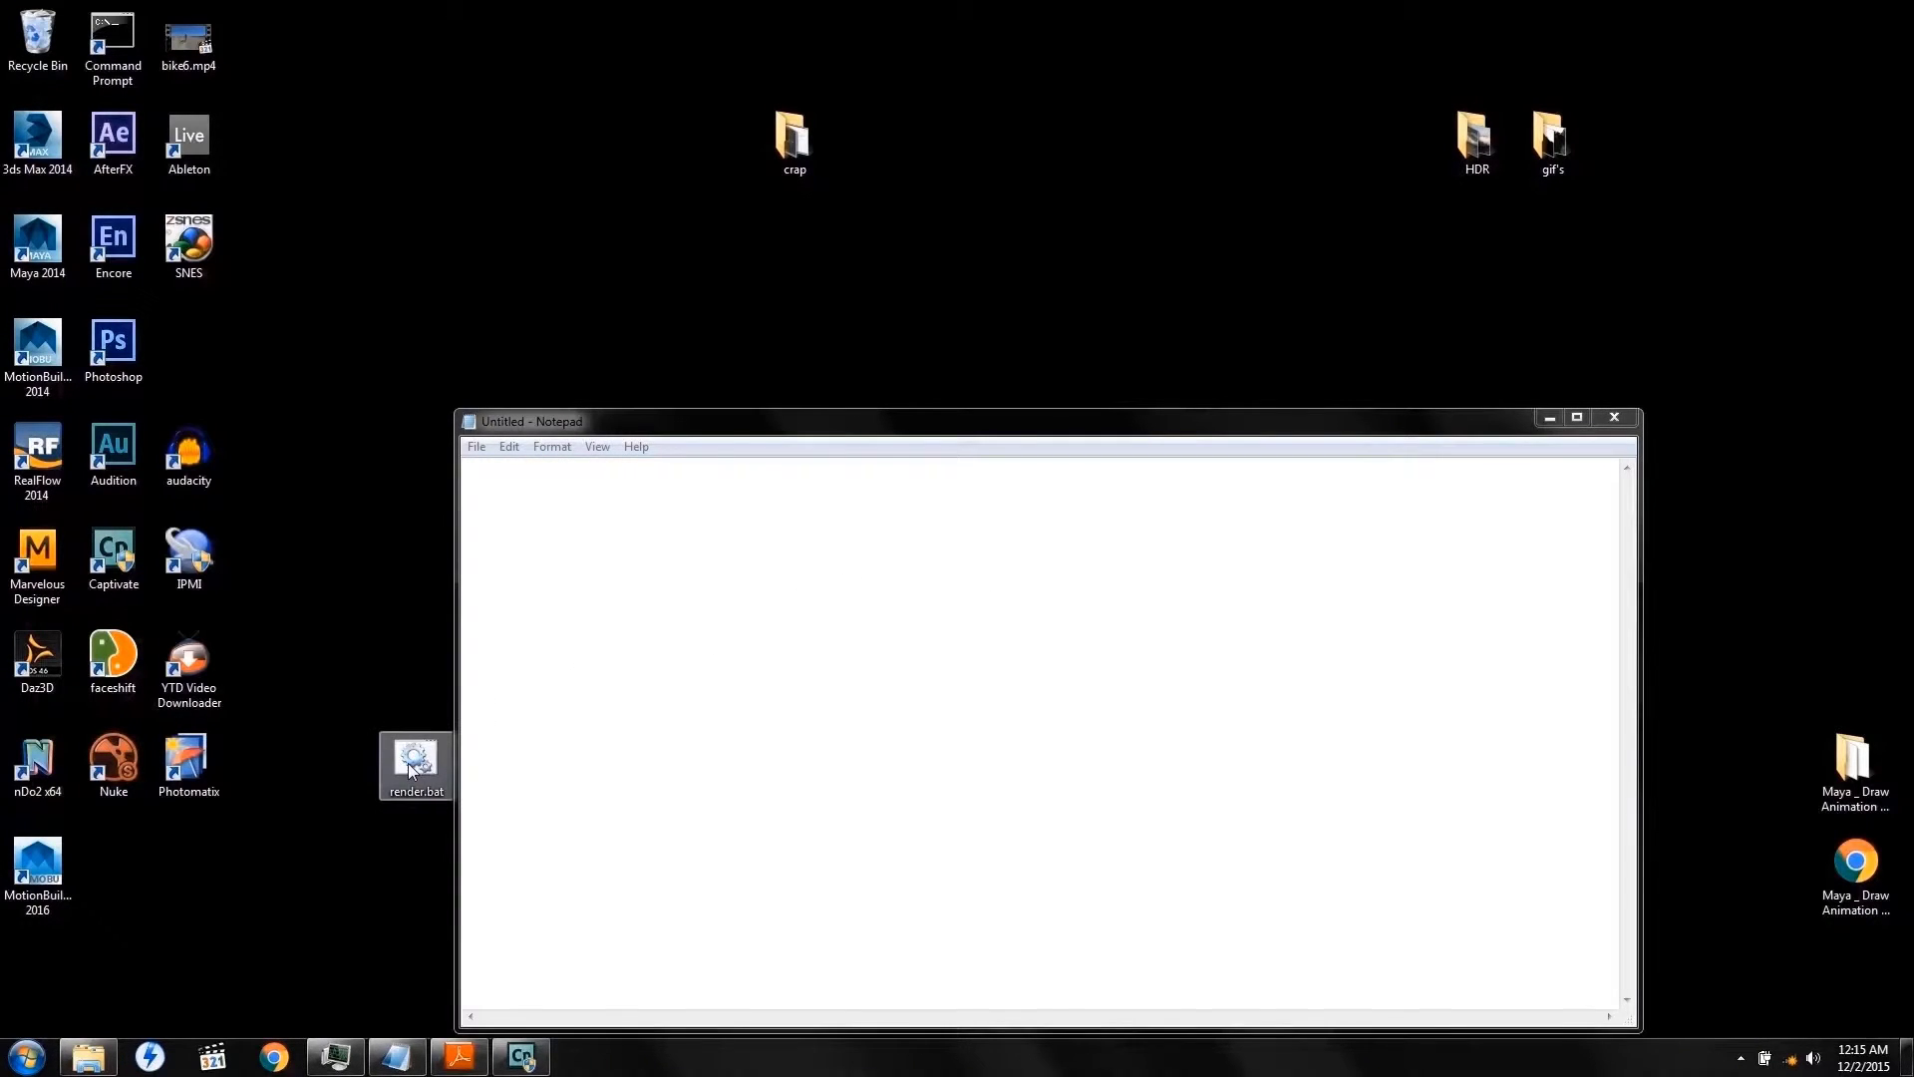
- Open render.bat in Notepad and bring up the Nuke User Guide's command-line page
drag(409, 762, 703, 655)
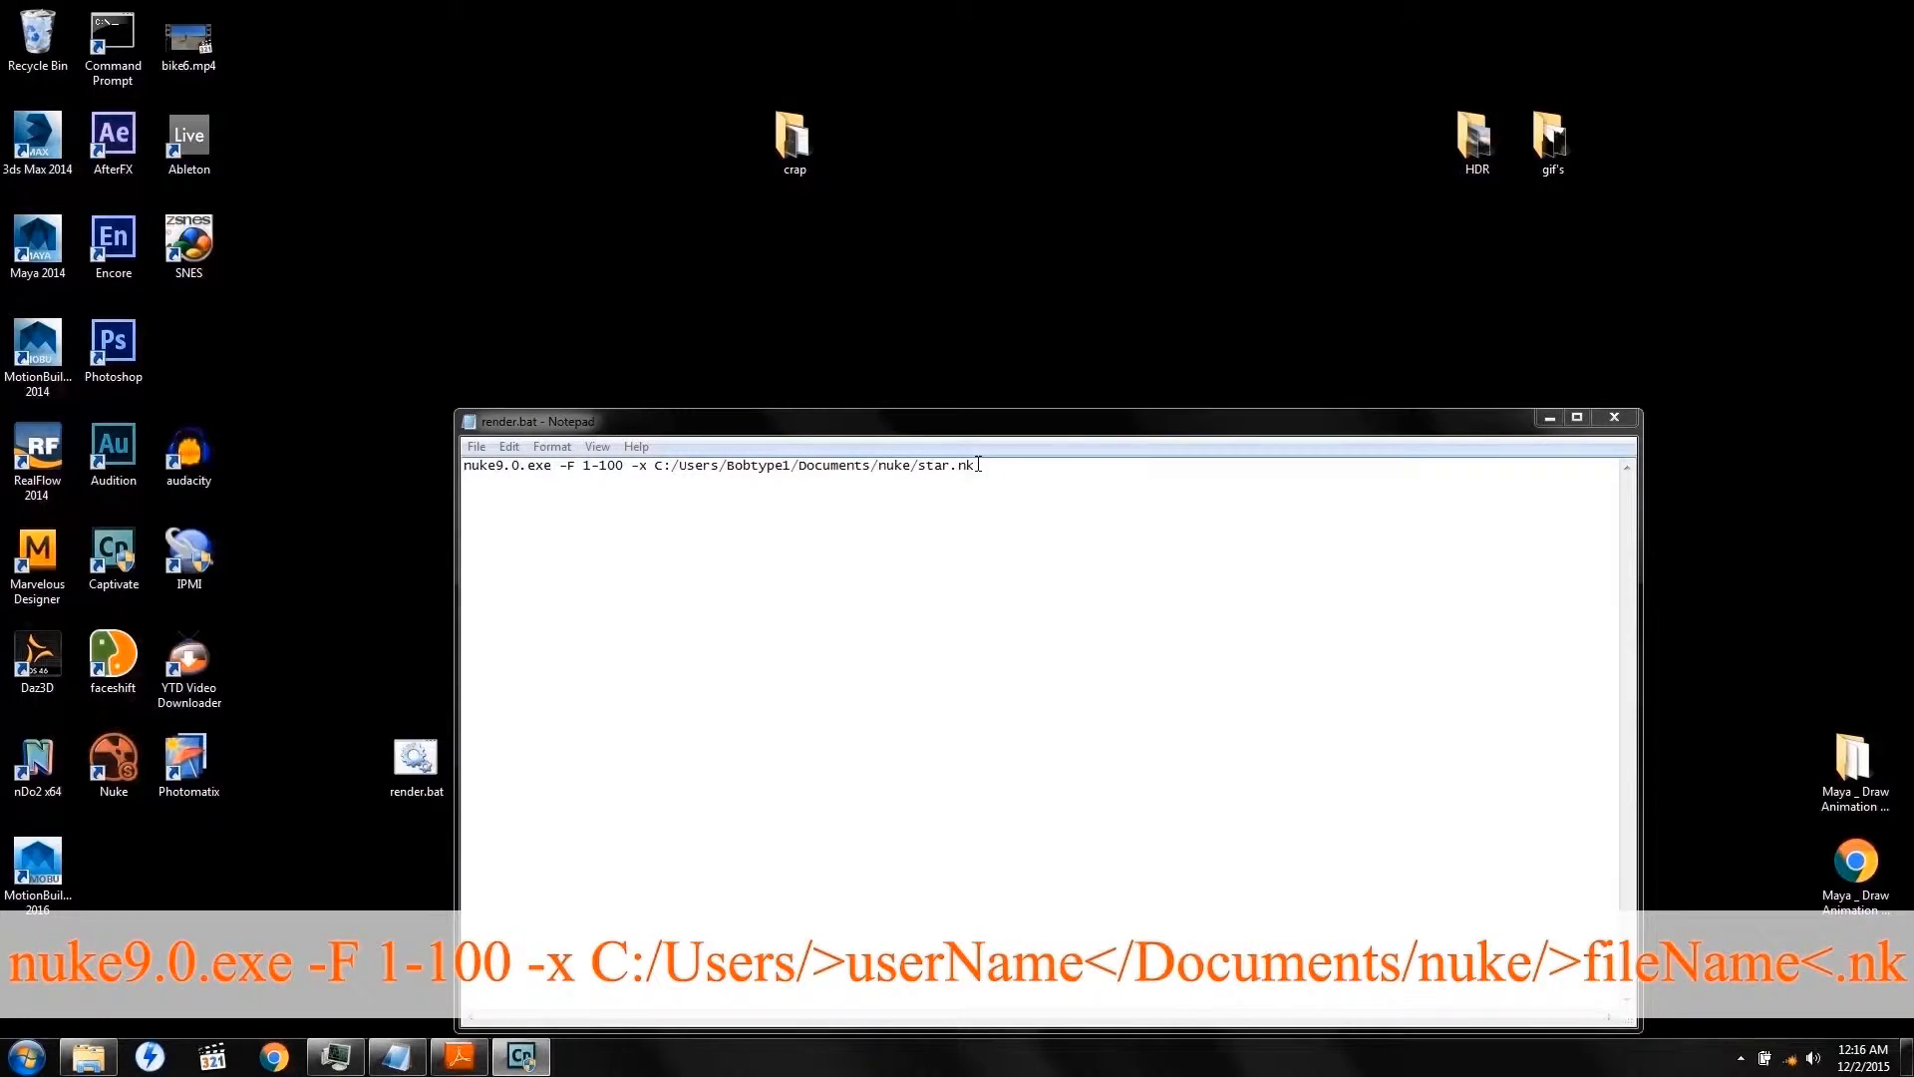
click(459, 1057)
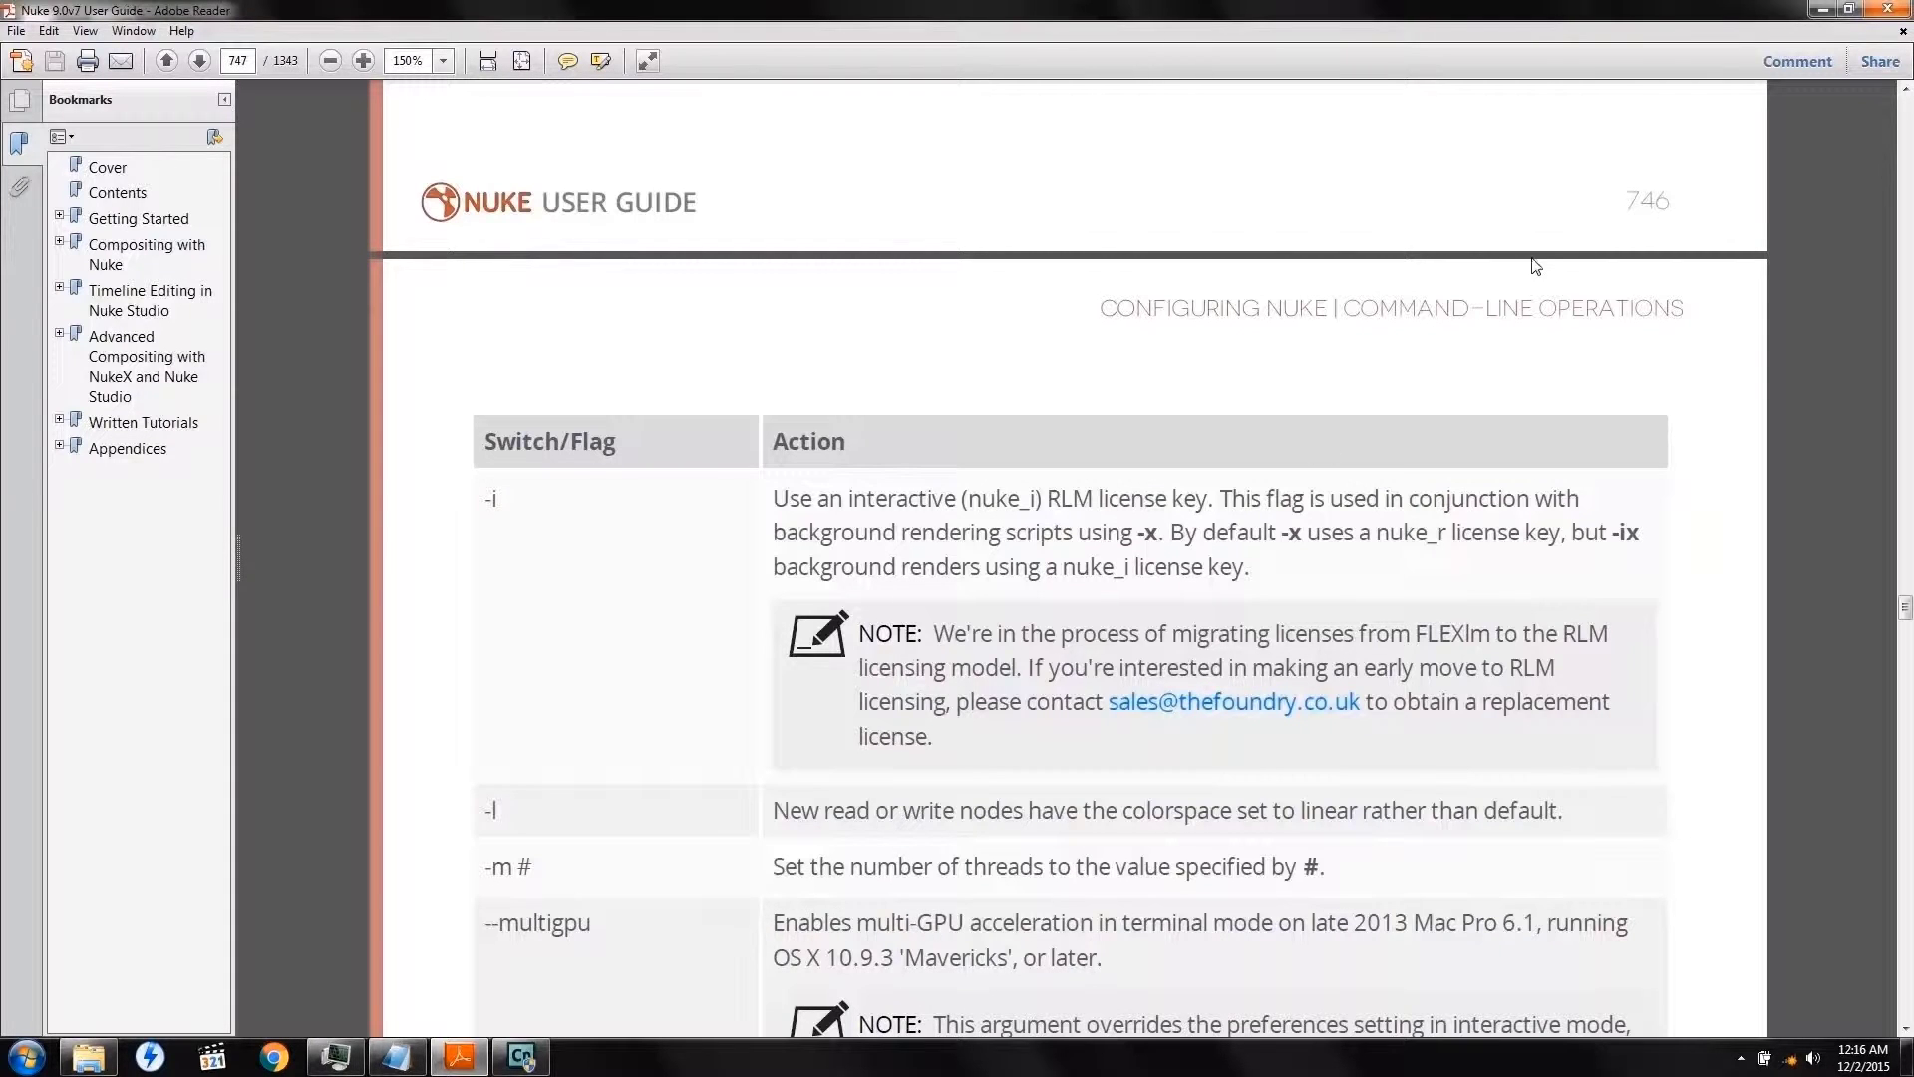
- Close the Adobe Reader window showing the Nuke User Guide
click(1889, 10)
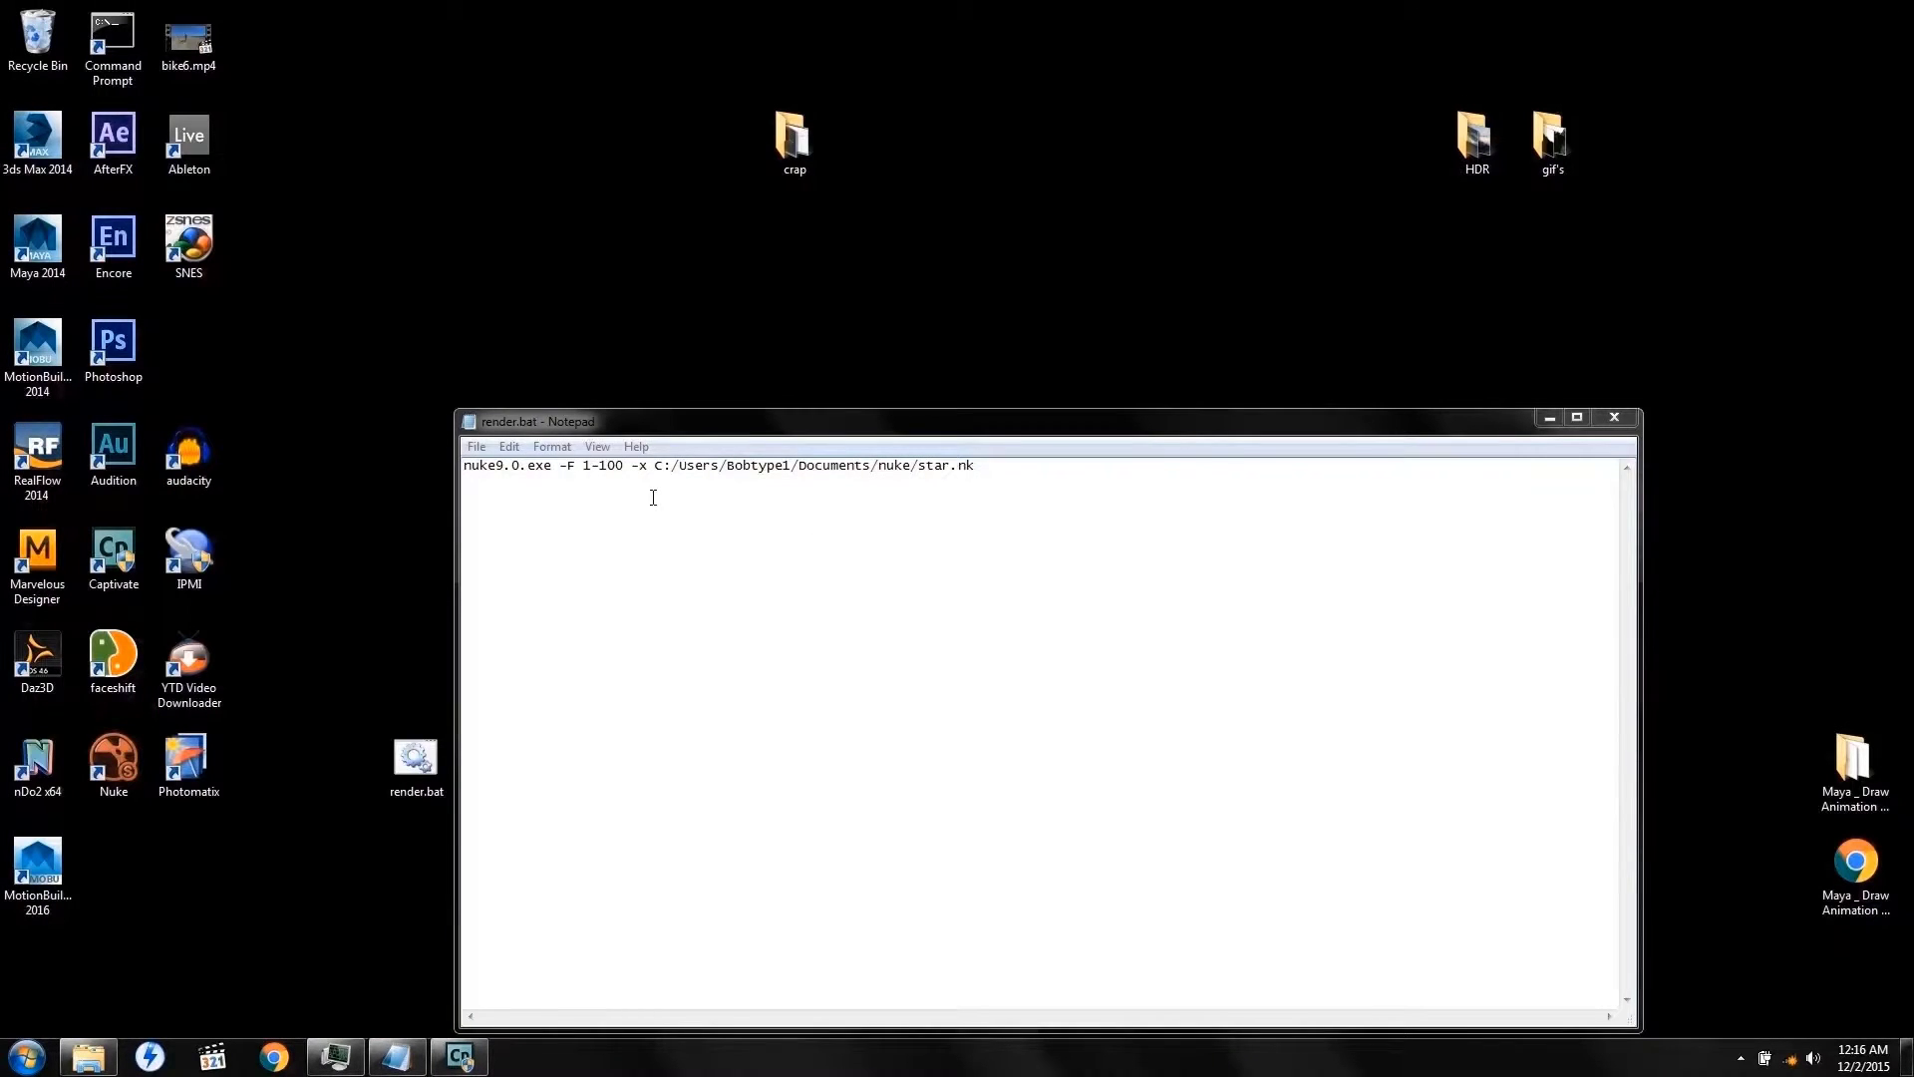
- Delete '9.0.exe' so the command starts with nuke, then Save As under a new name
click(497, 464)
drag(506, 465, 551, 482)
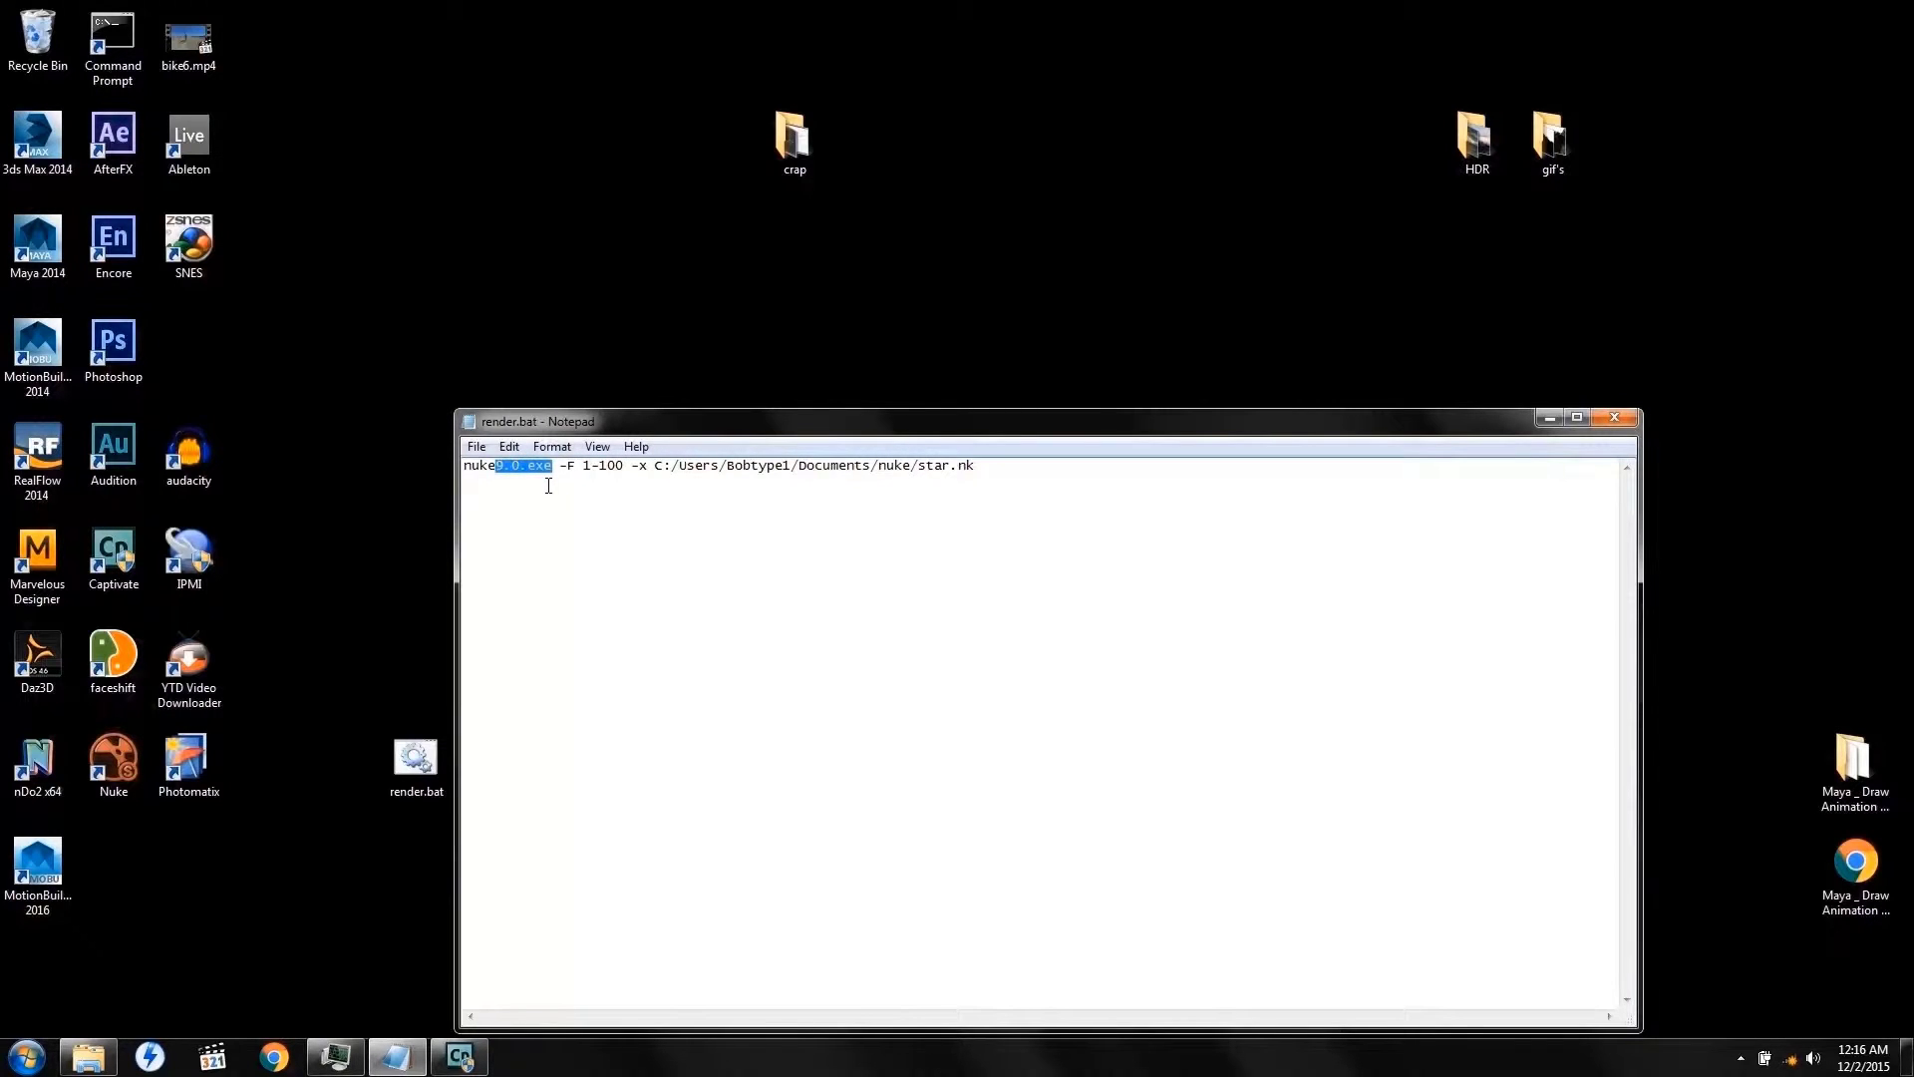
key(Delete)
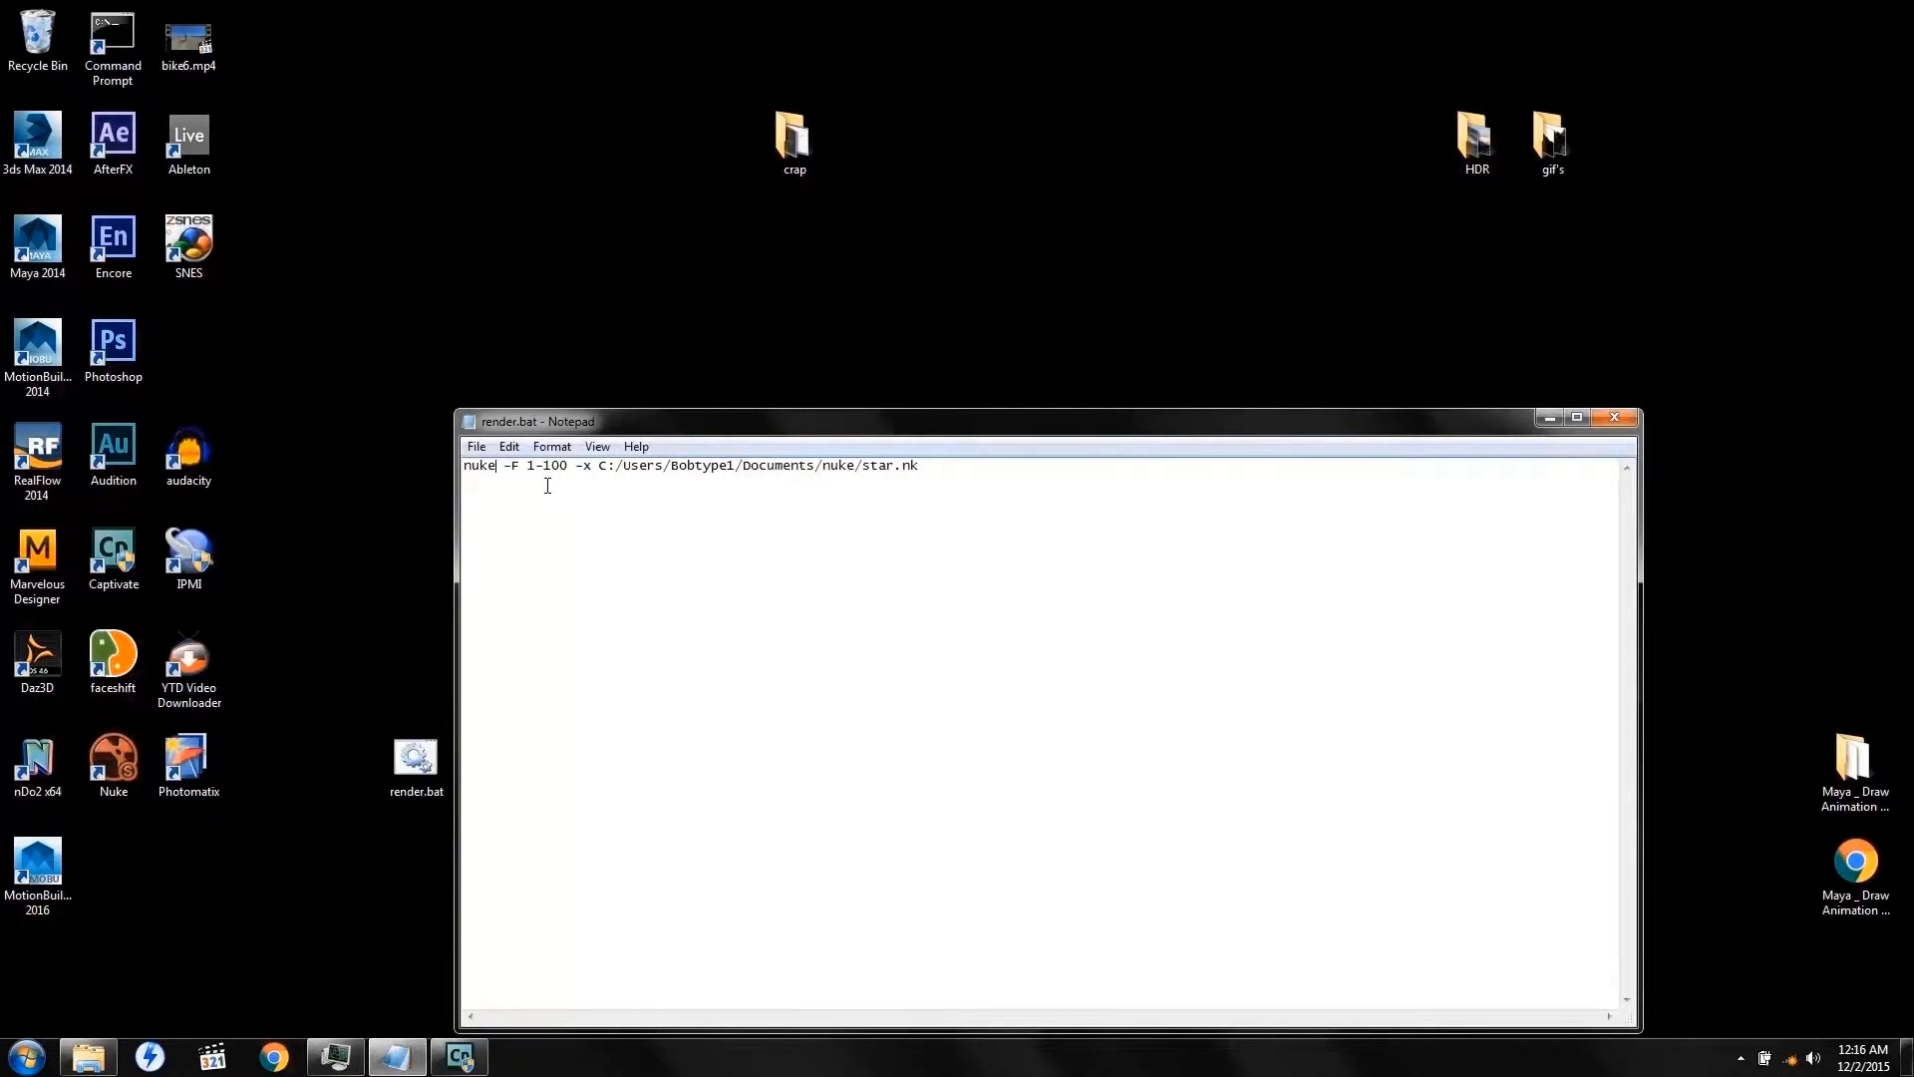
click(477, 446)
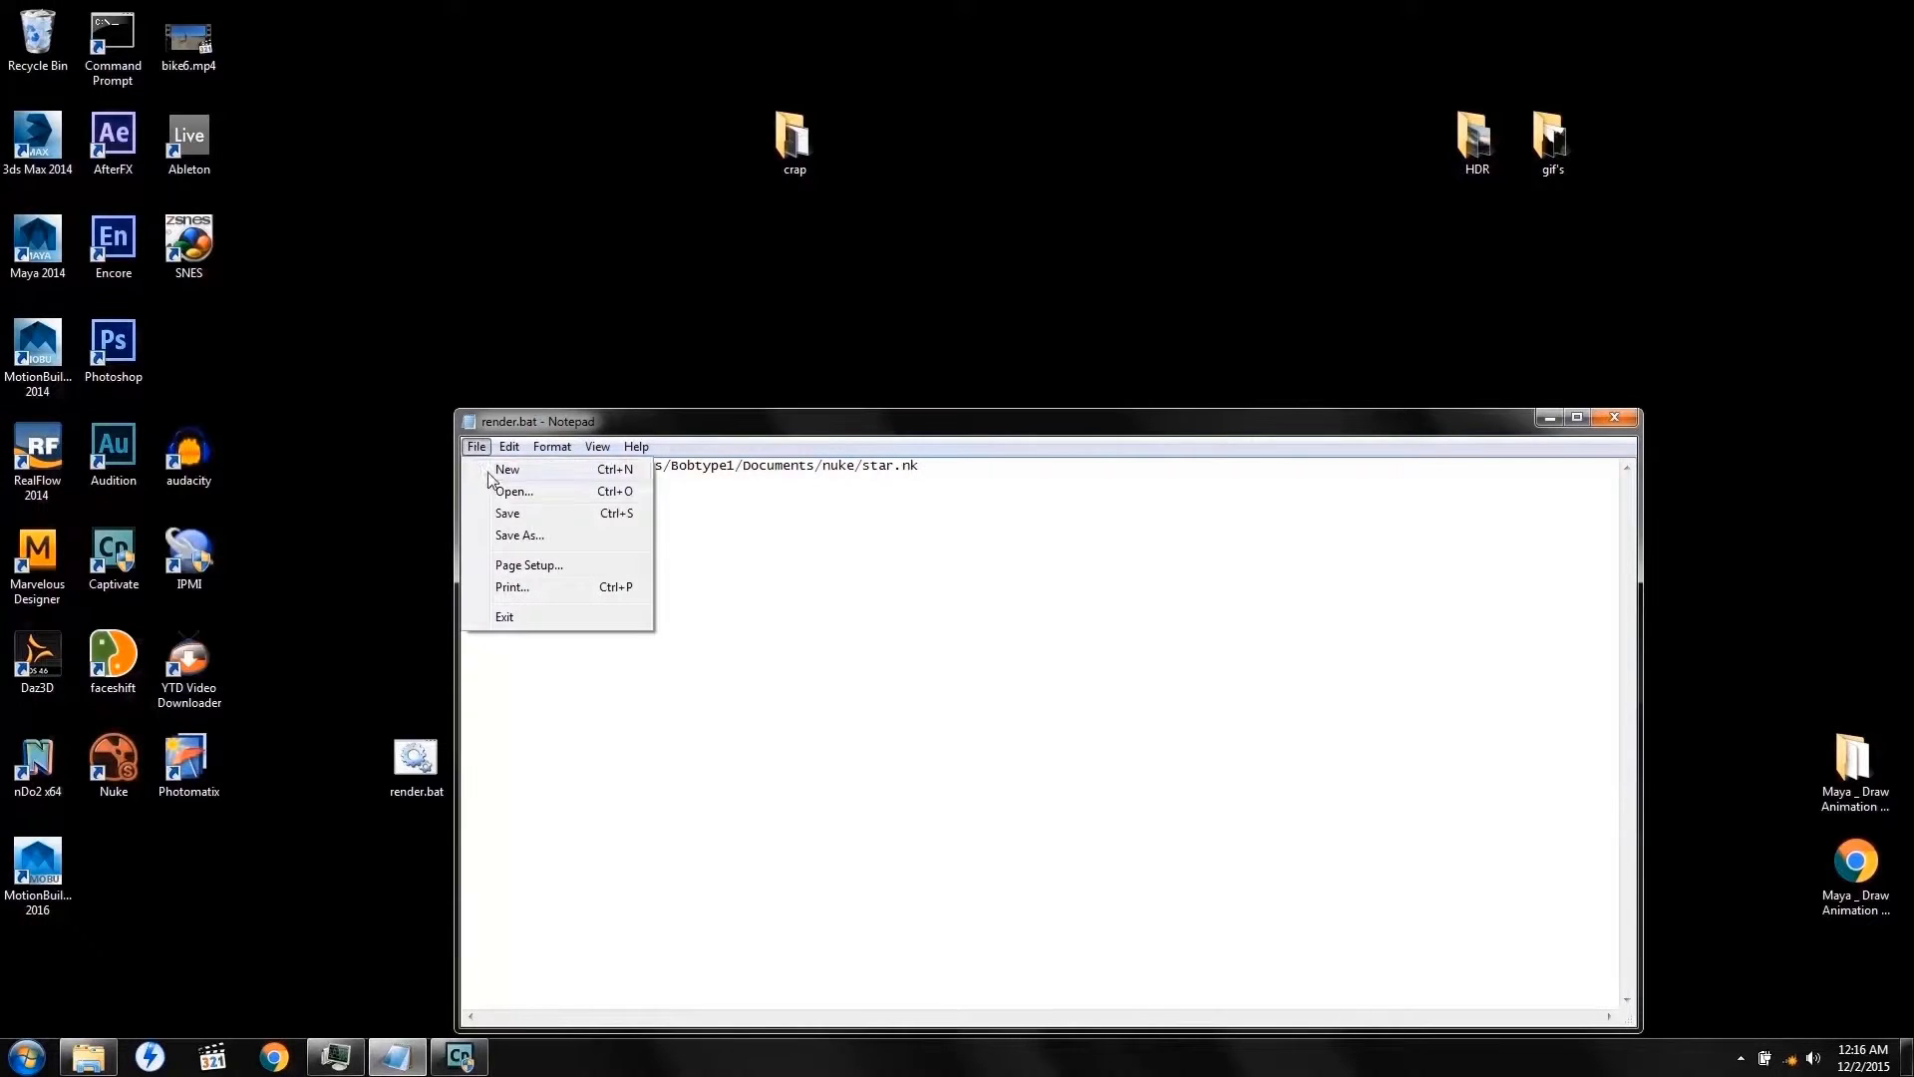
click(514, 538)
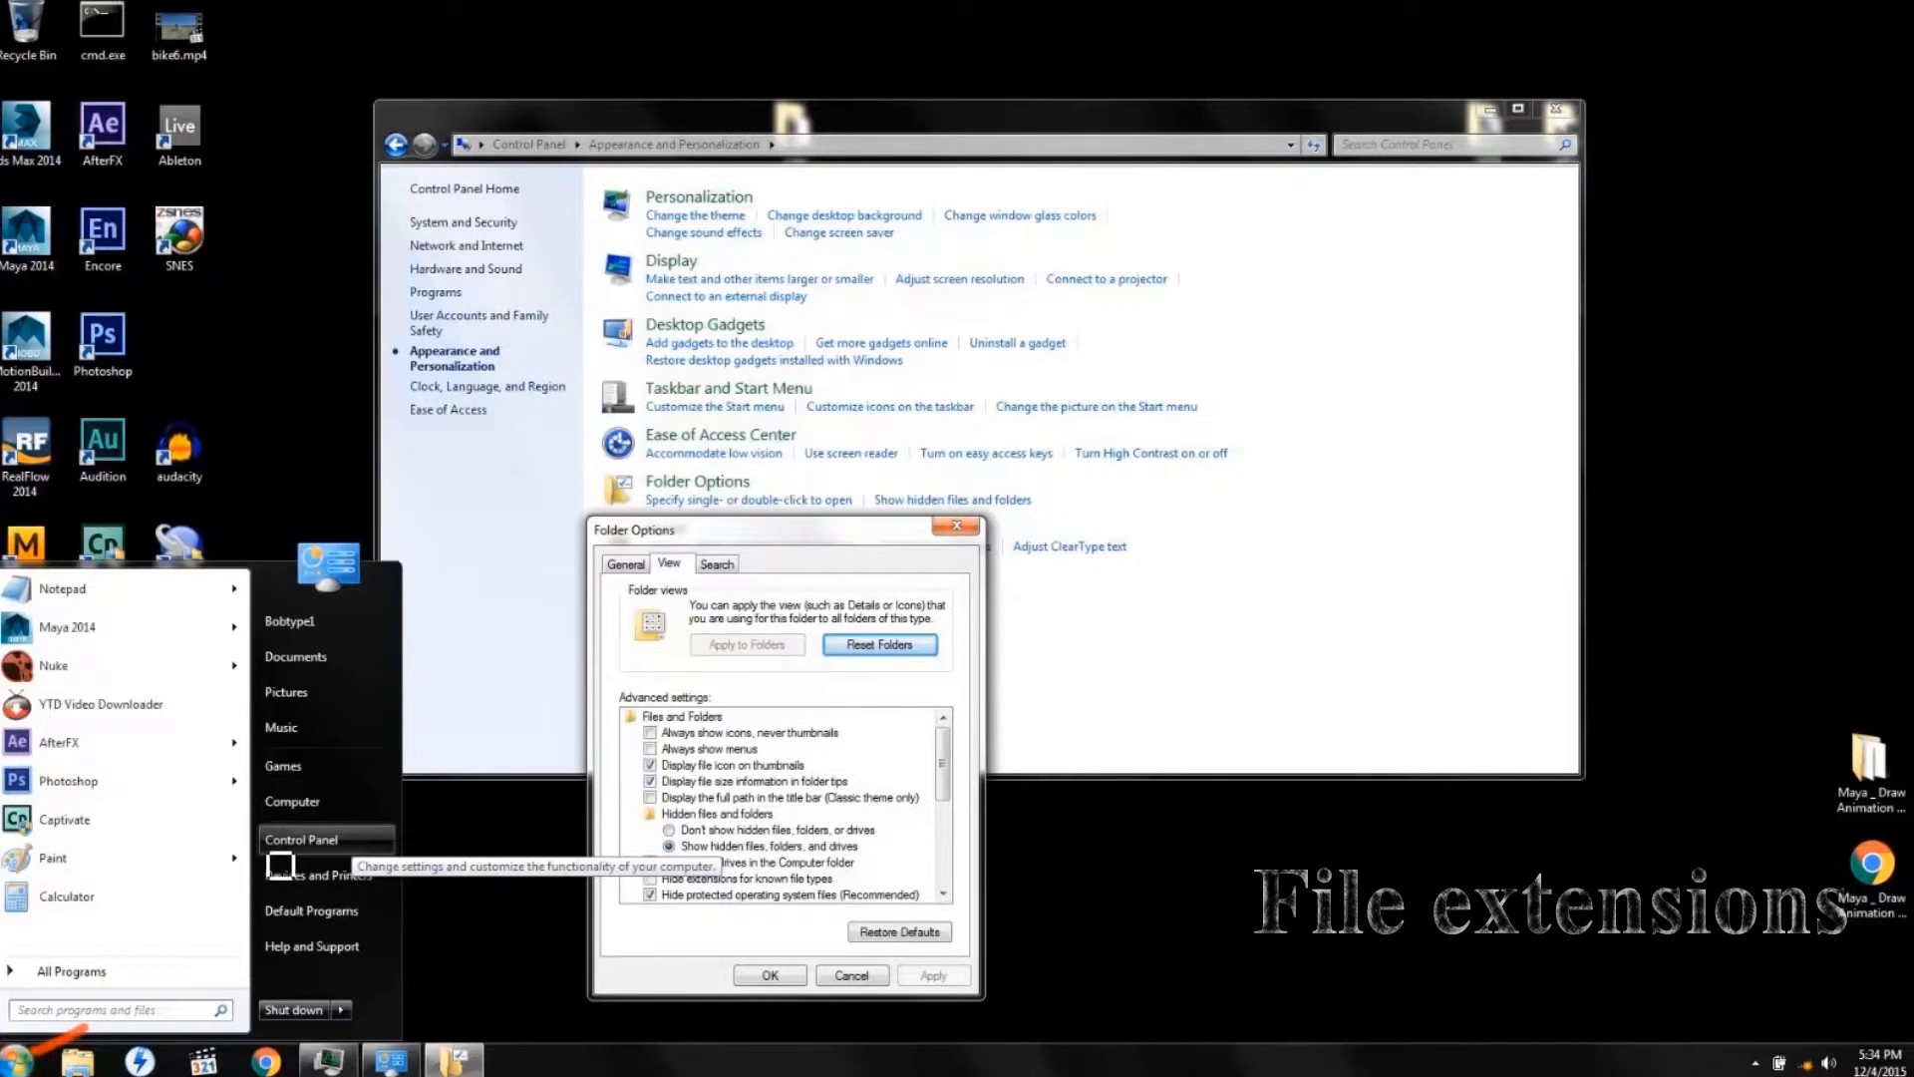
- Rename duh.txt on the desktop to duh.bat, accepting the extension change
click(436, 390)
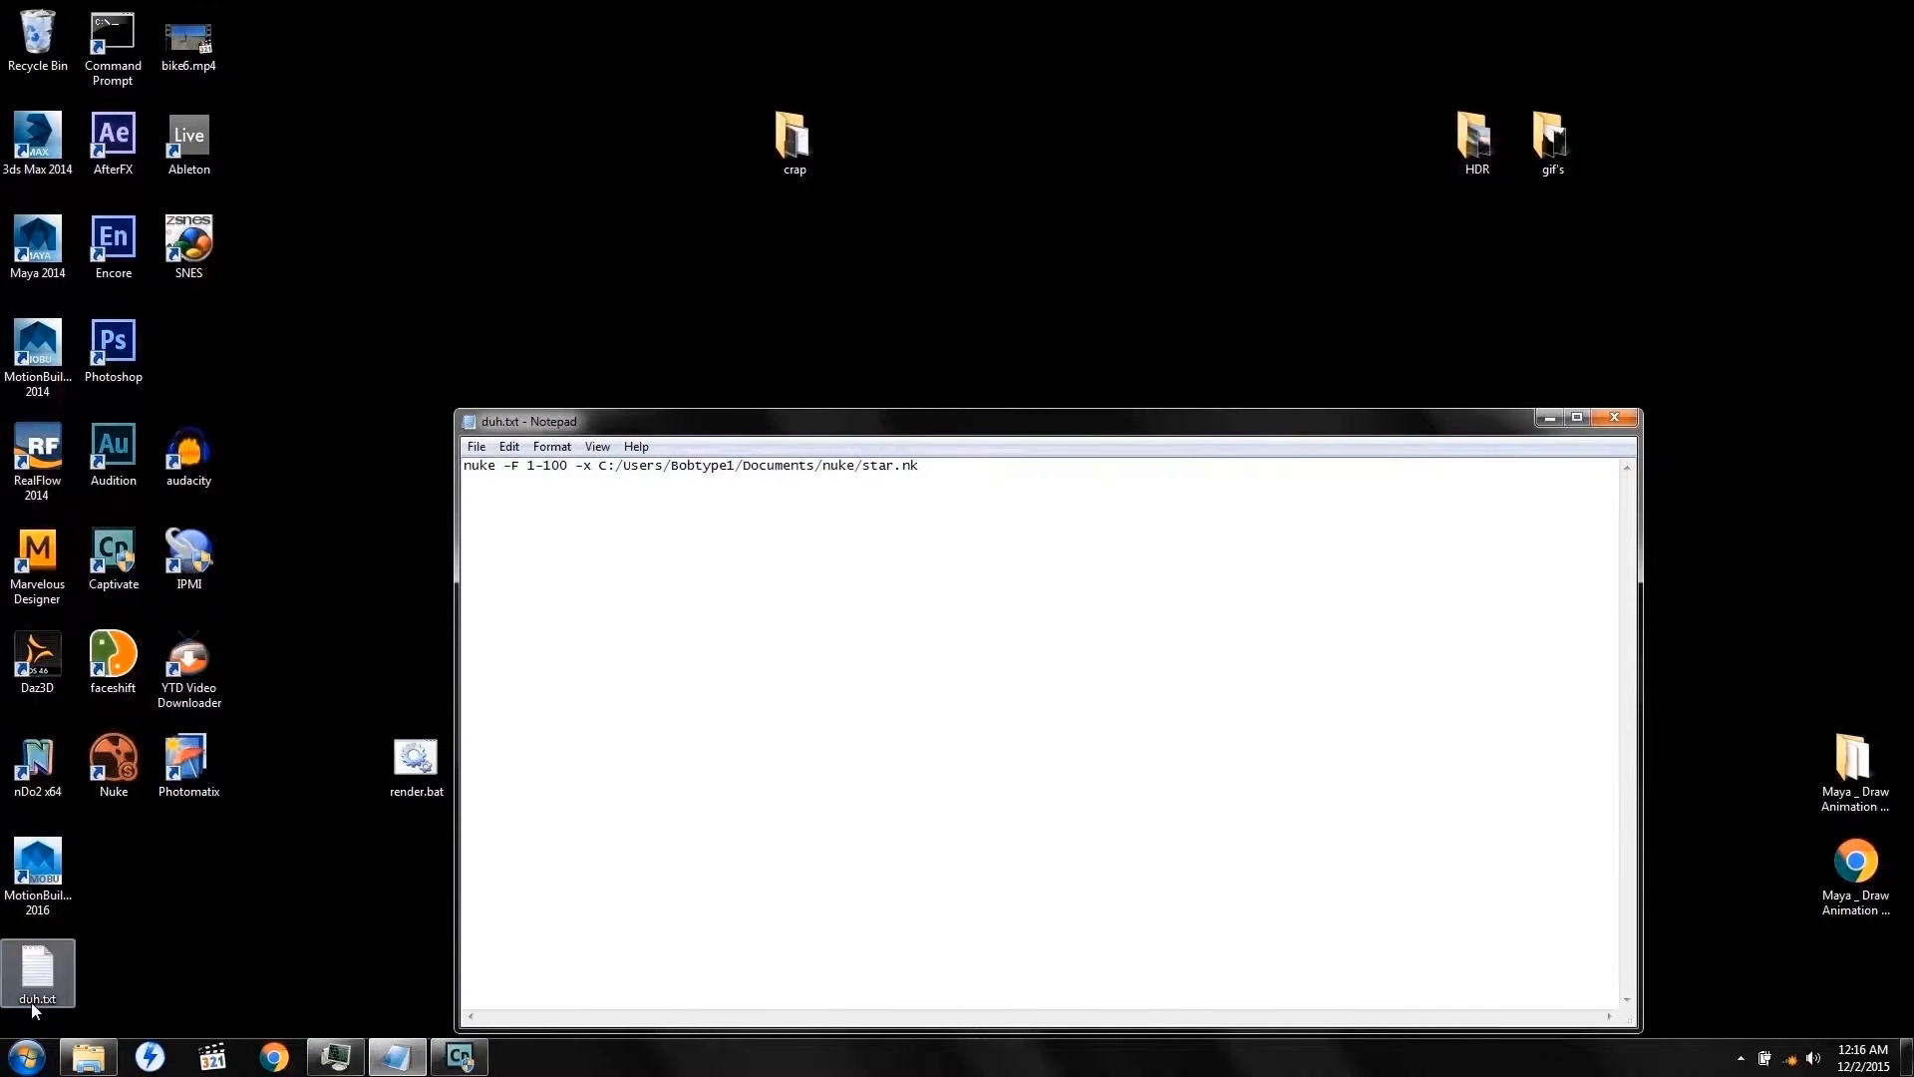
click(34, 1001)
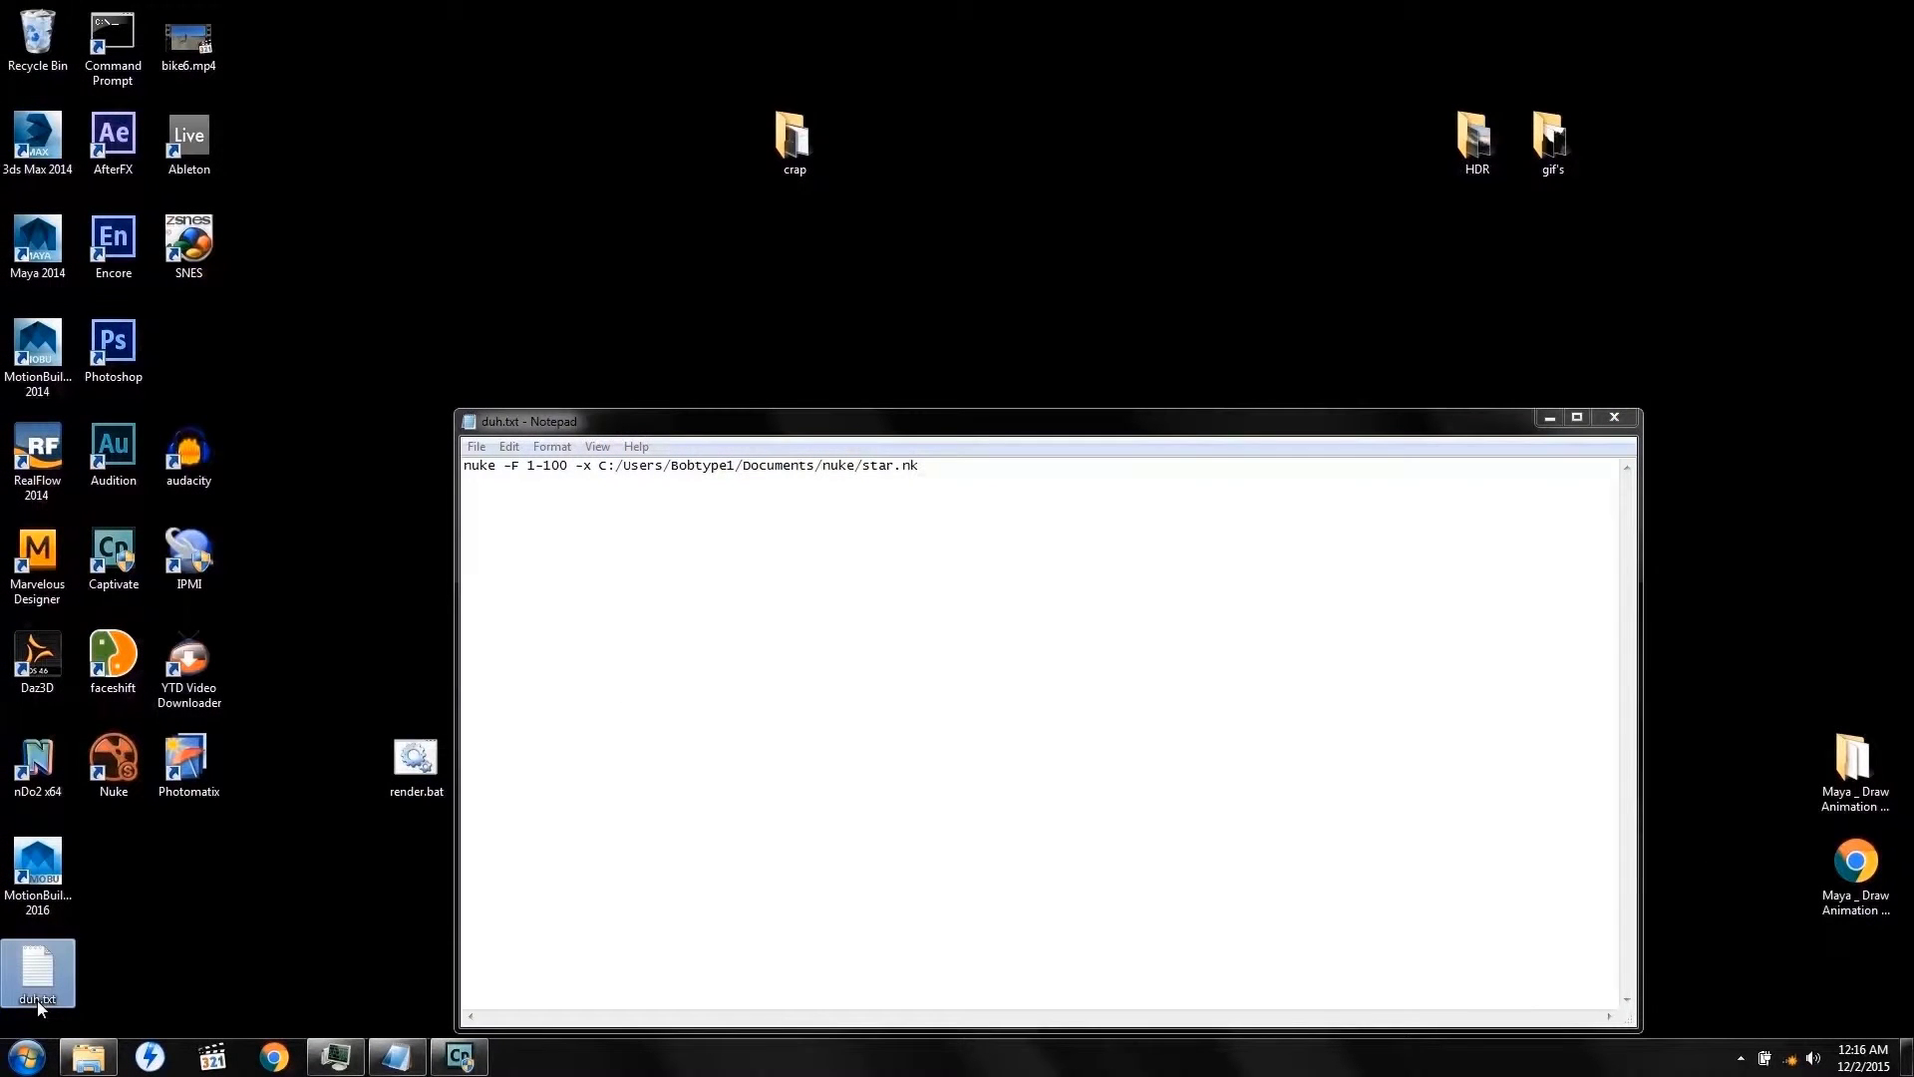
click(37, 1001)
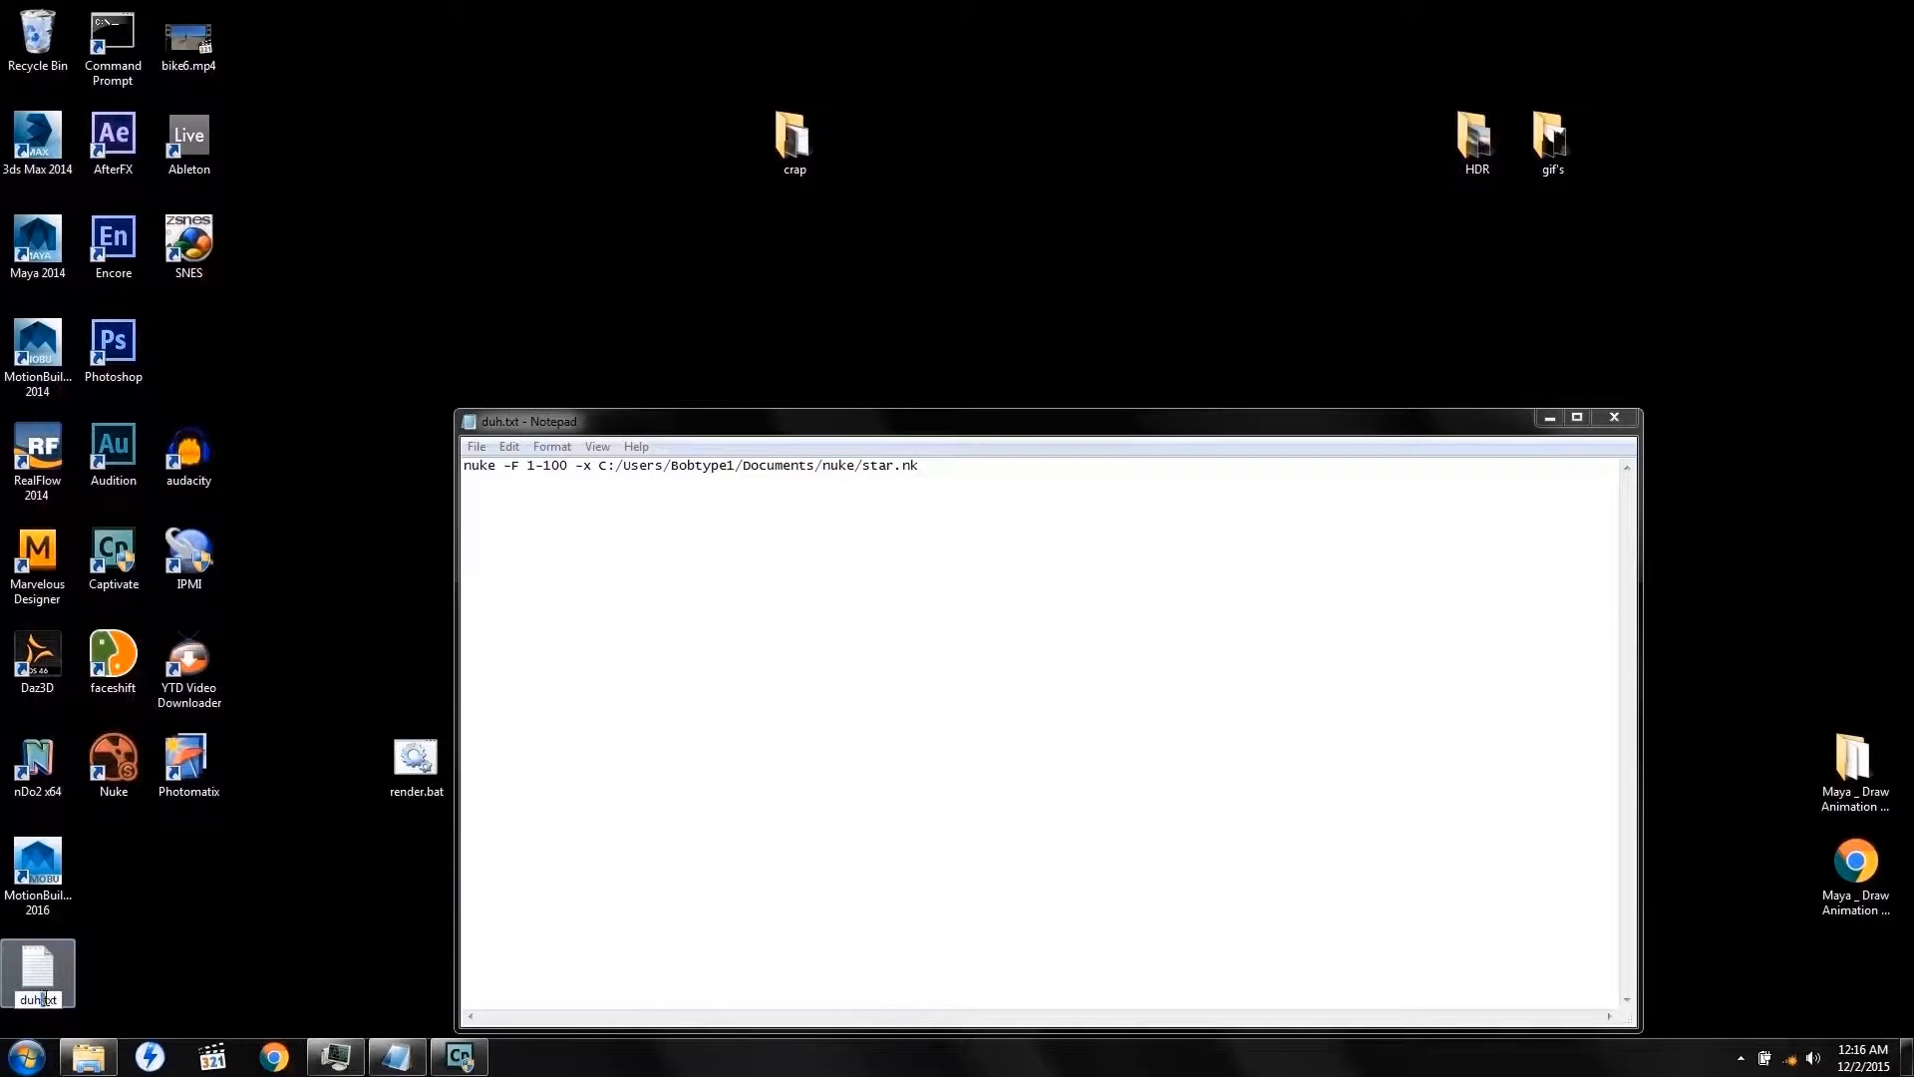
drag(56, 999, 78, 1013)
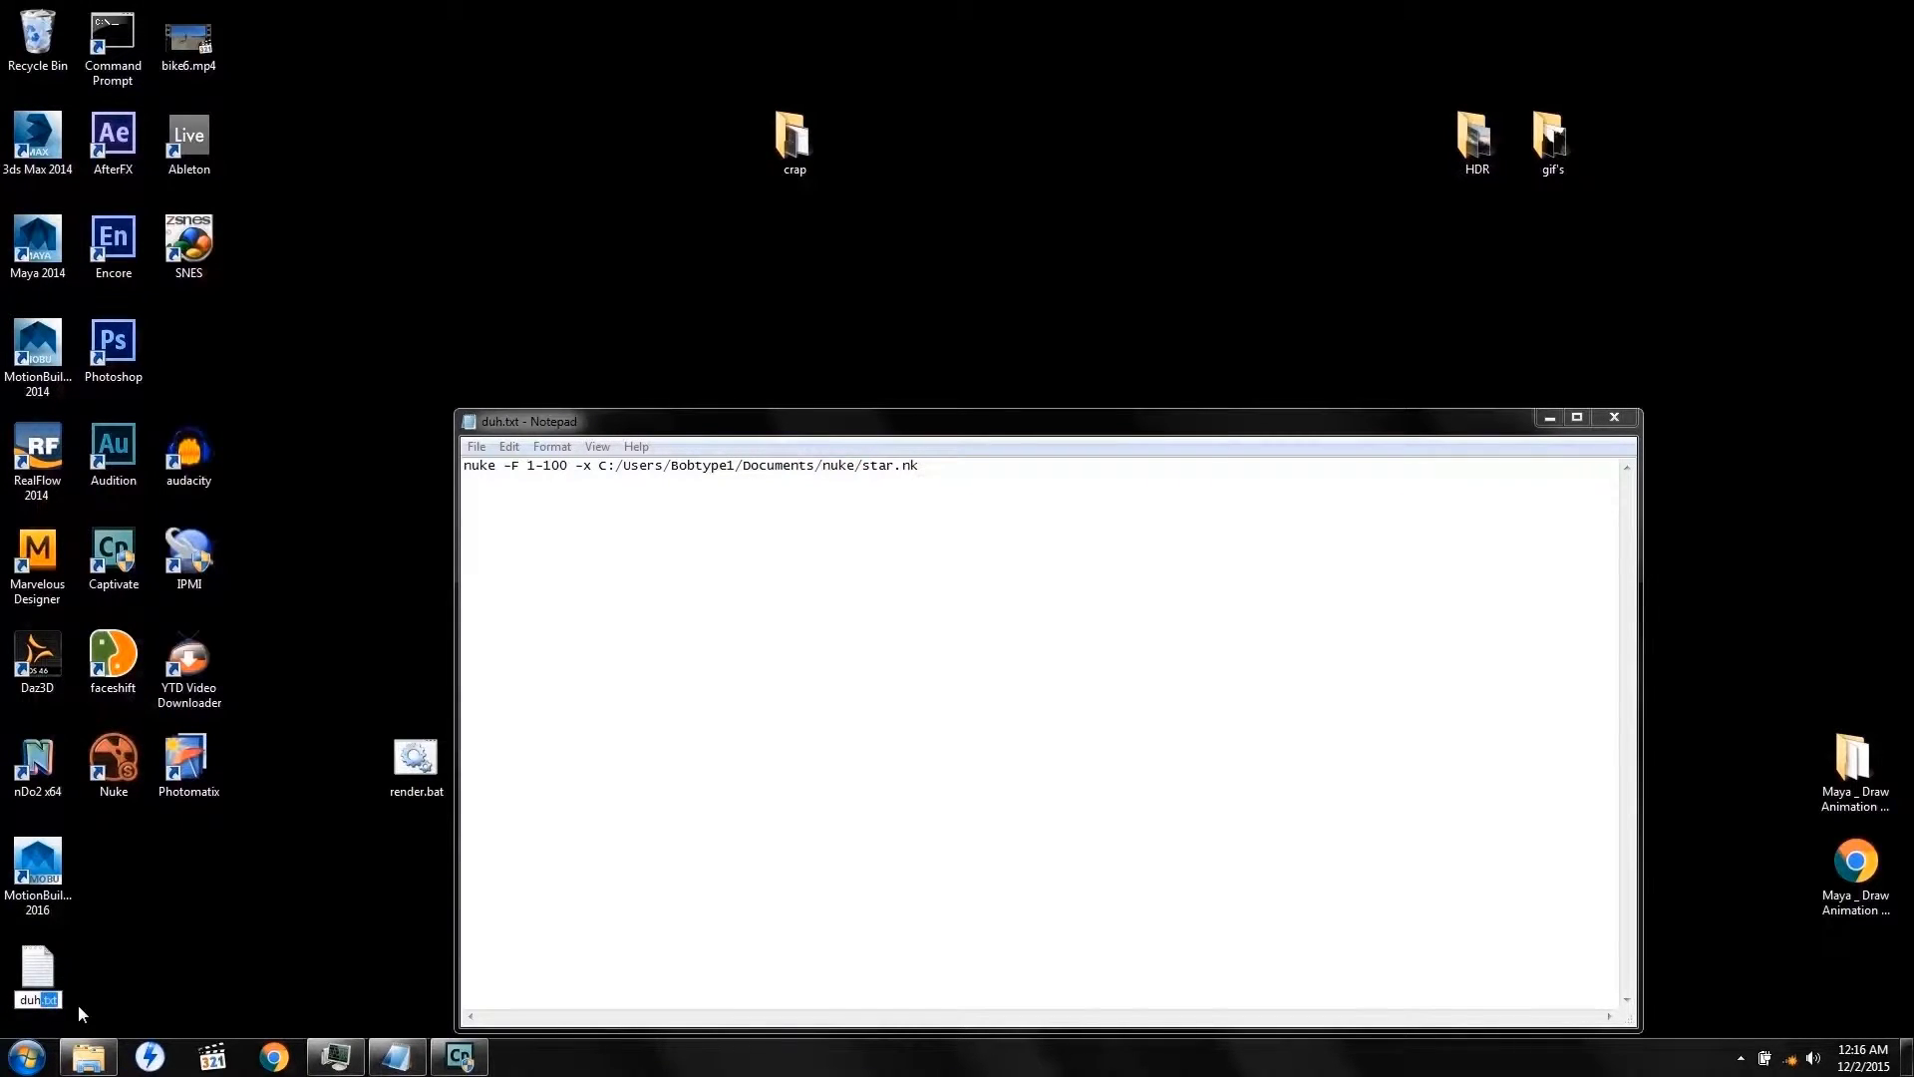
key(BackSpace)
text(bat)
key(Return)
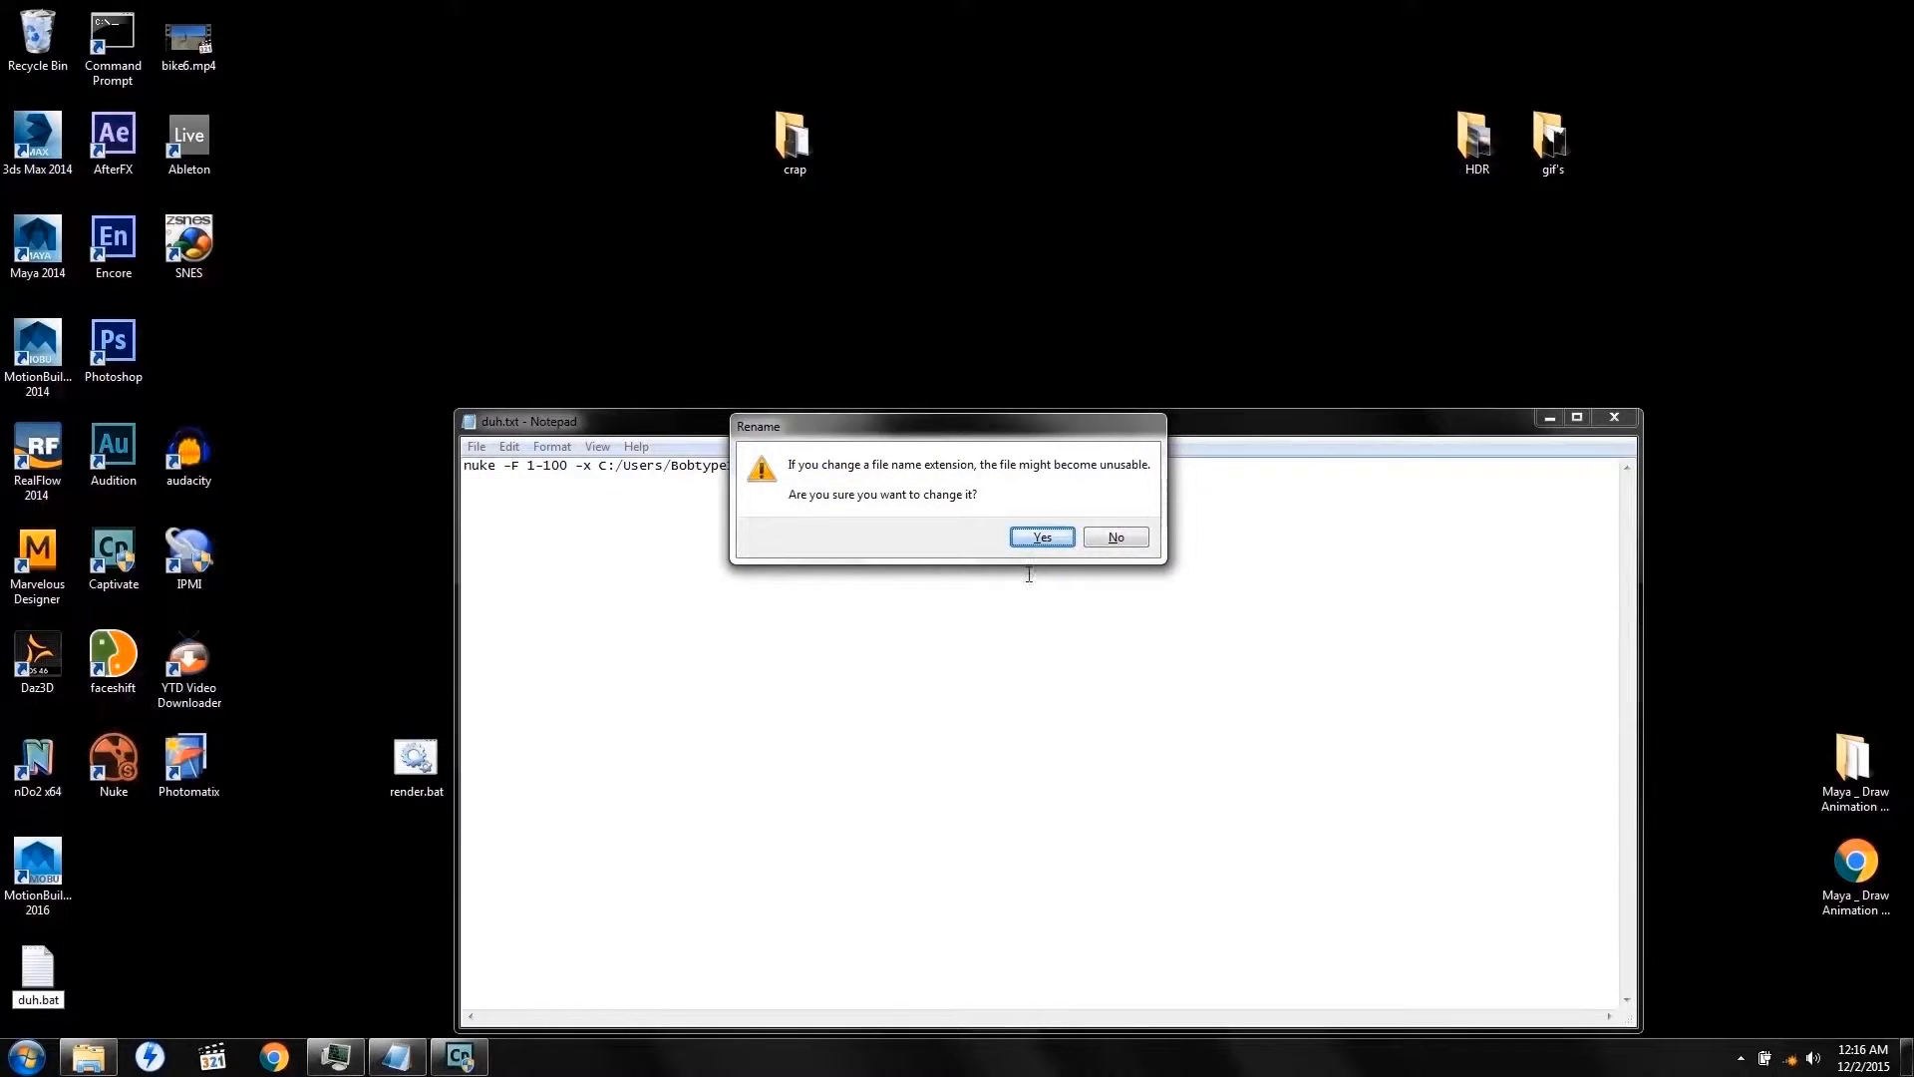
click(1042, 538)
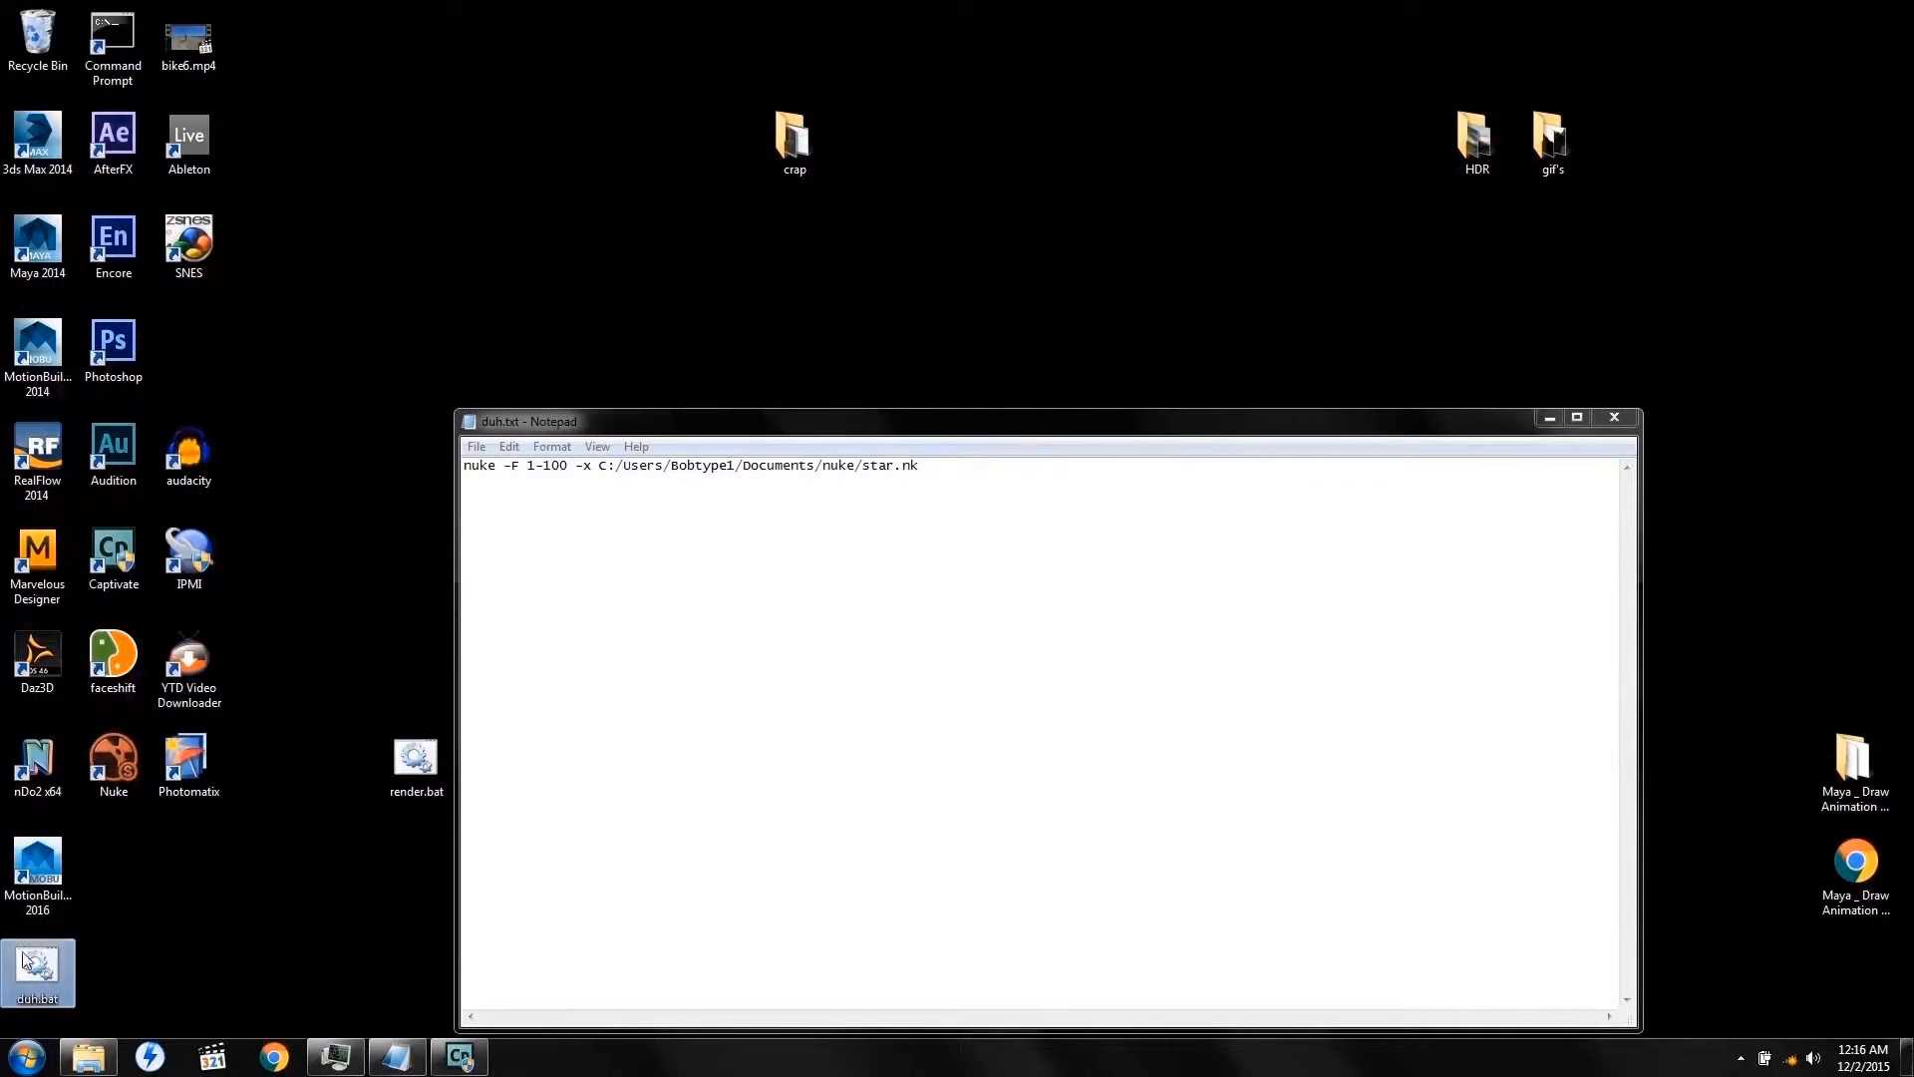
- Run duh.bat from Command Prompt, see the 'nuke' is not recognized error, and close the prompt
double_click(41, 979)
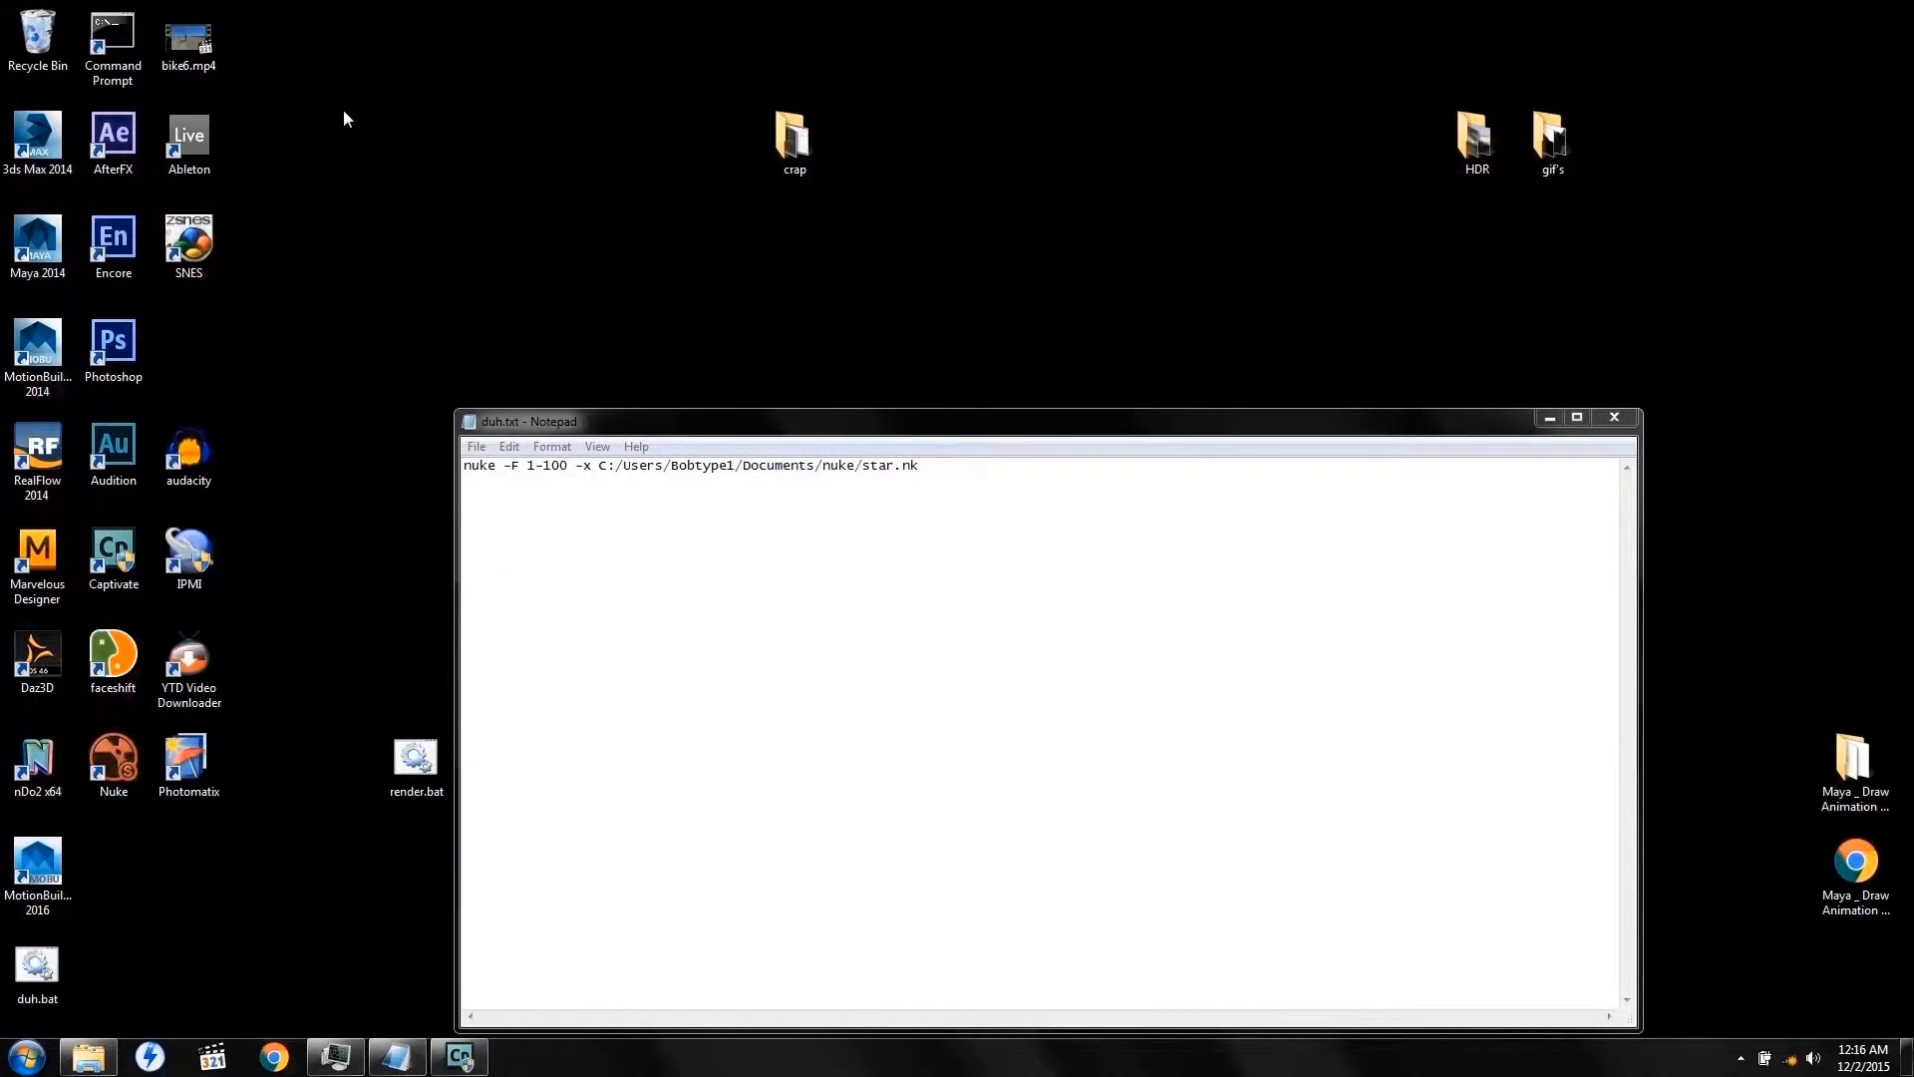
double_click(110, 45)
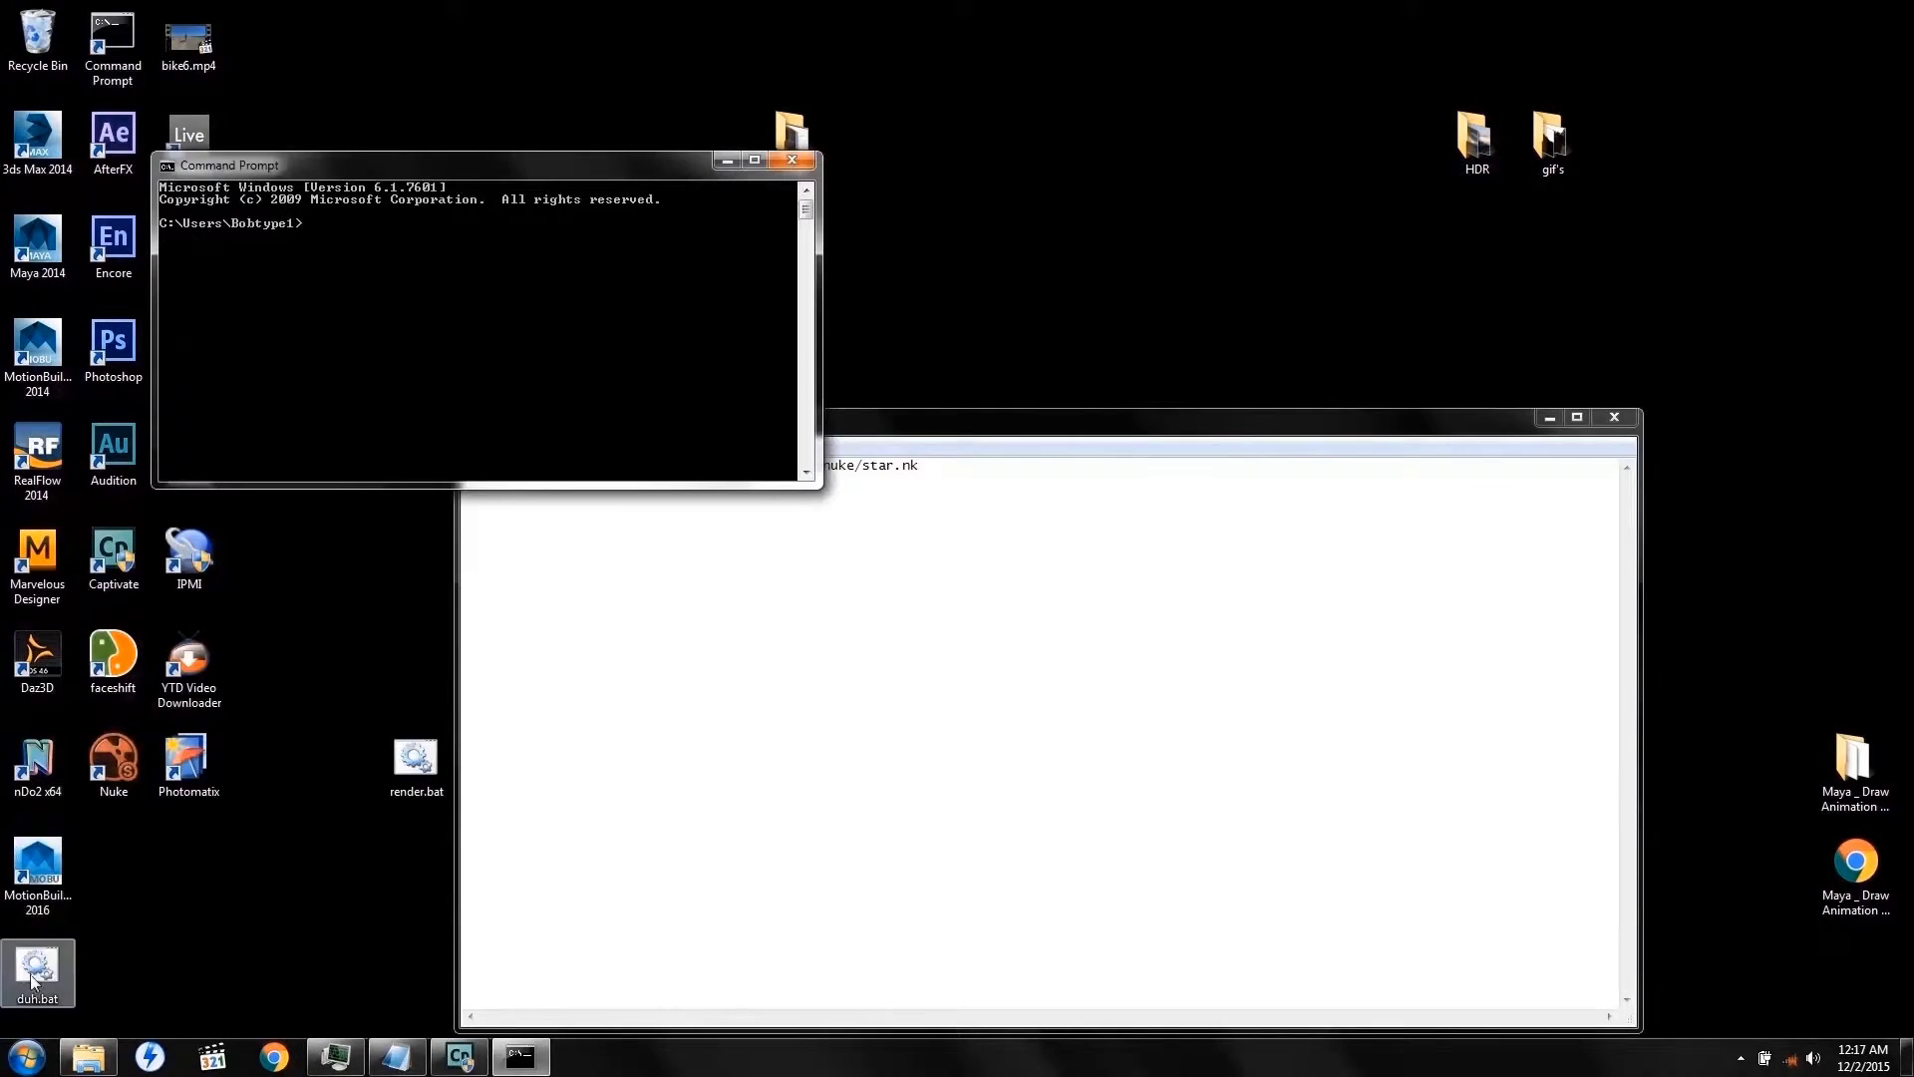
drag(37, 967, 421, 387)
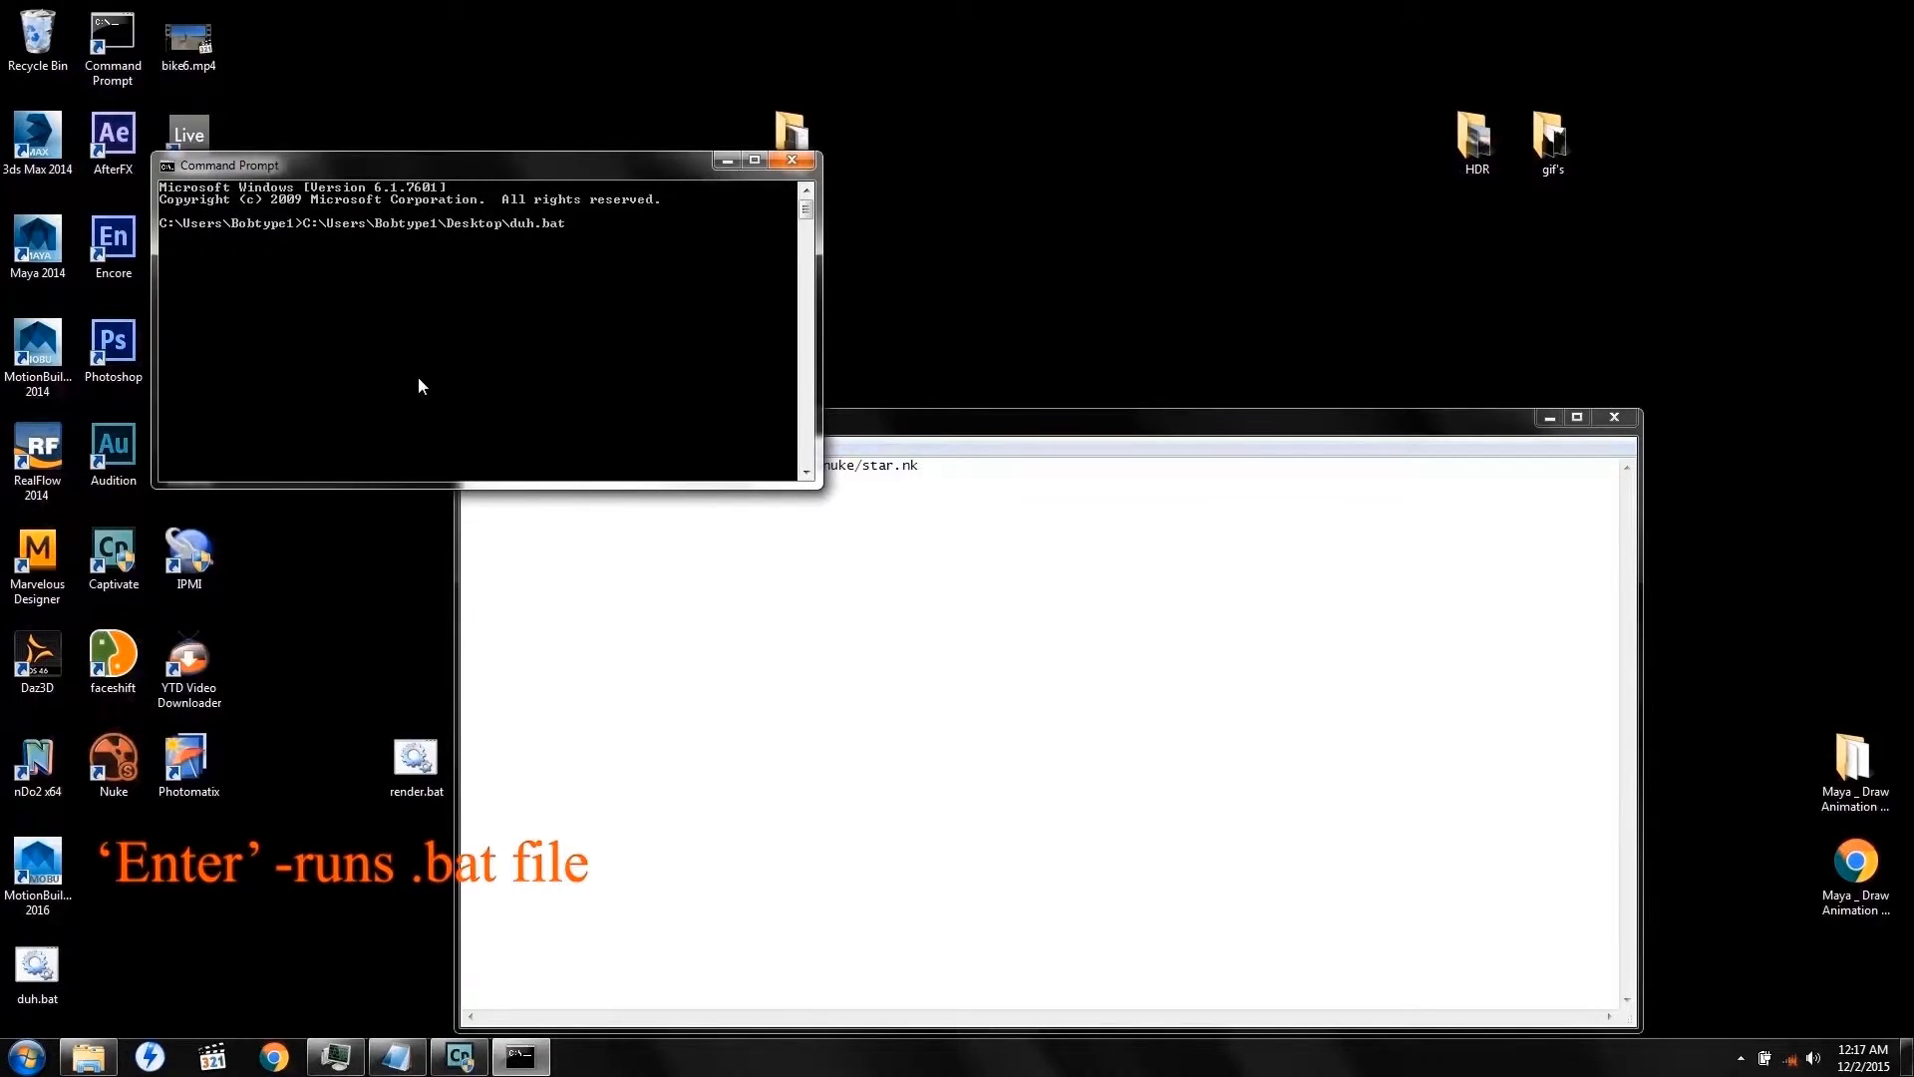
key(Return)
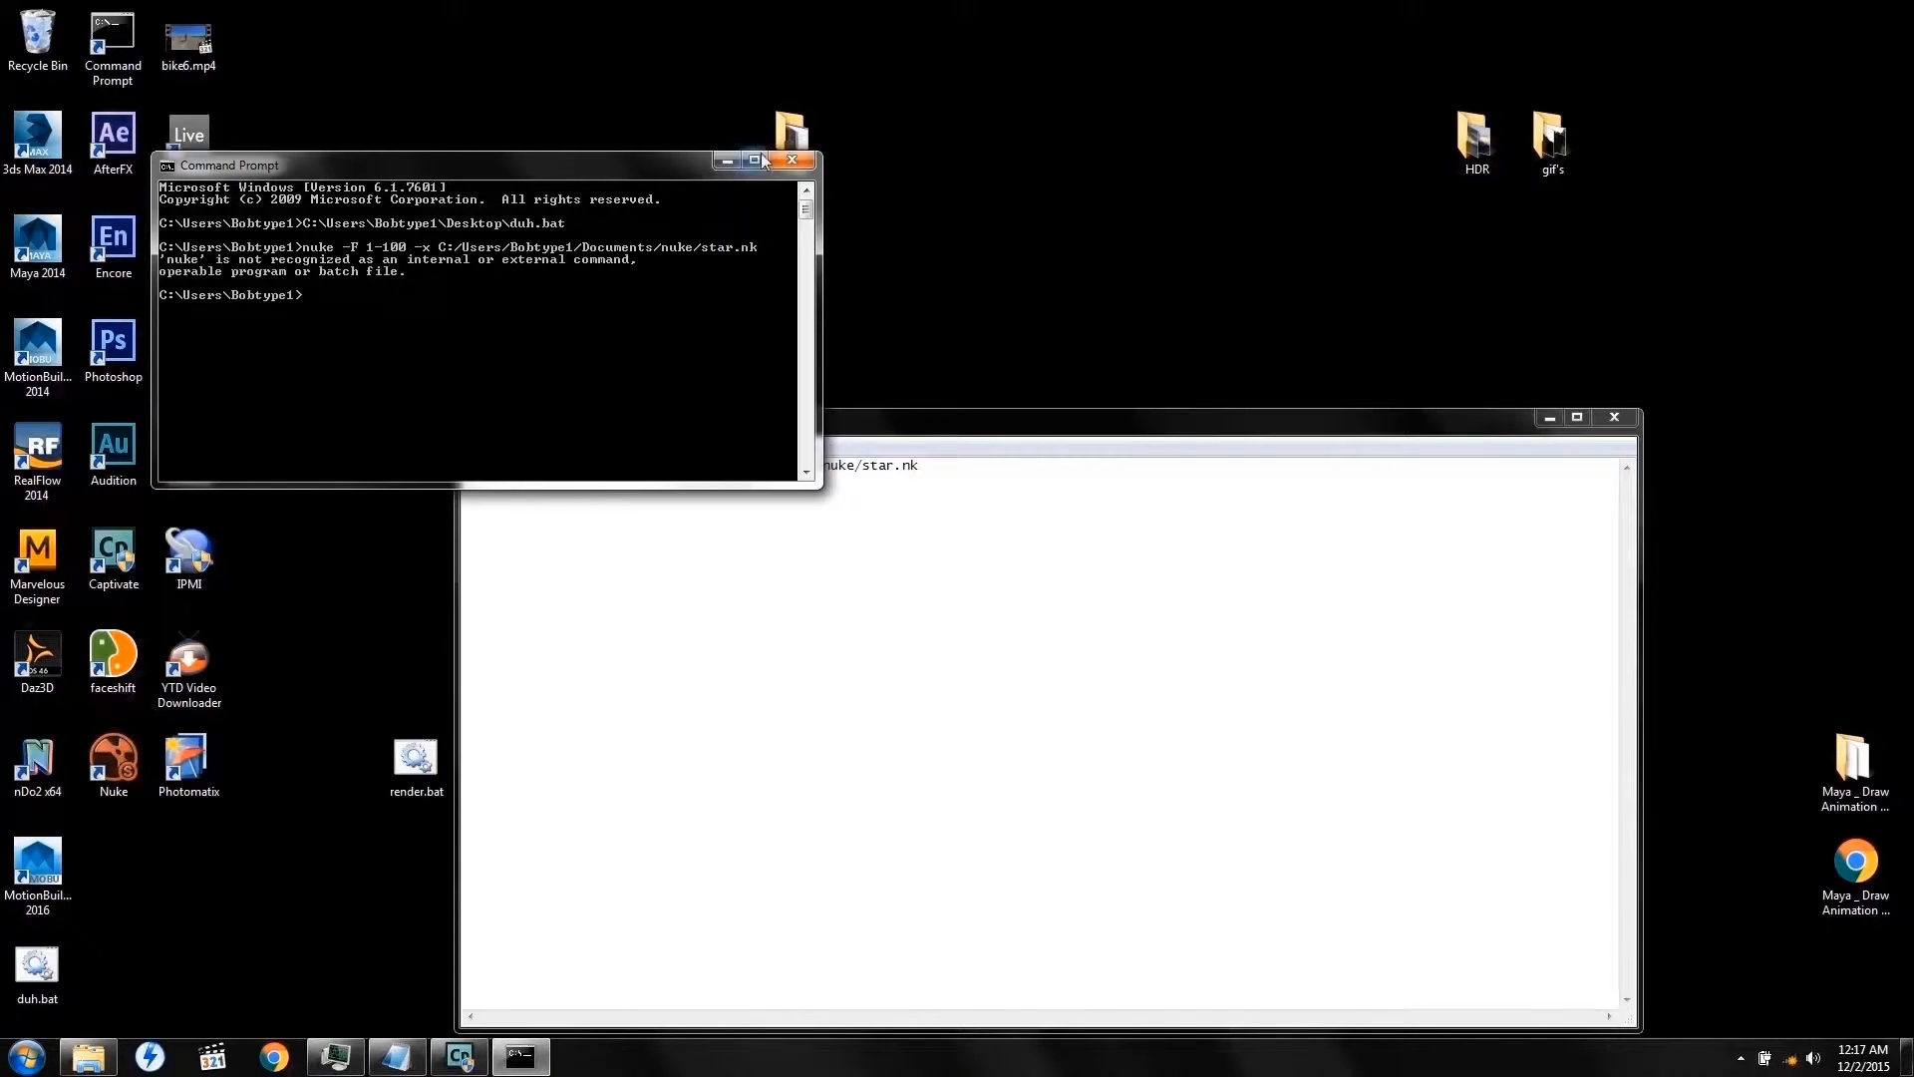
click(794, 159)
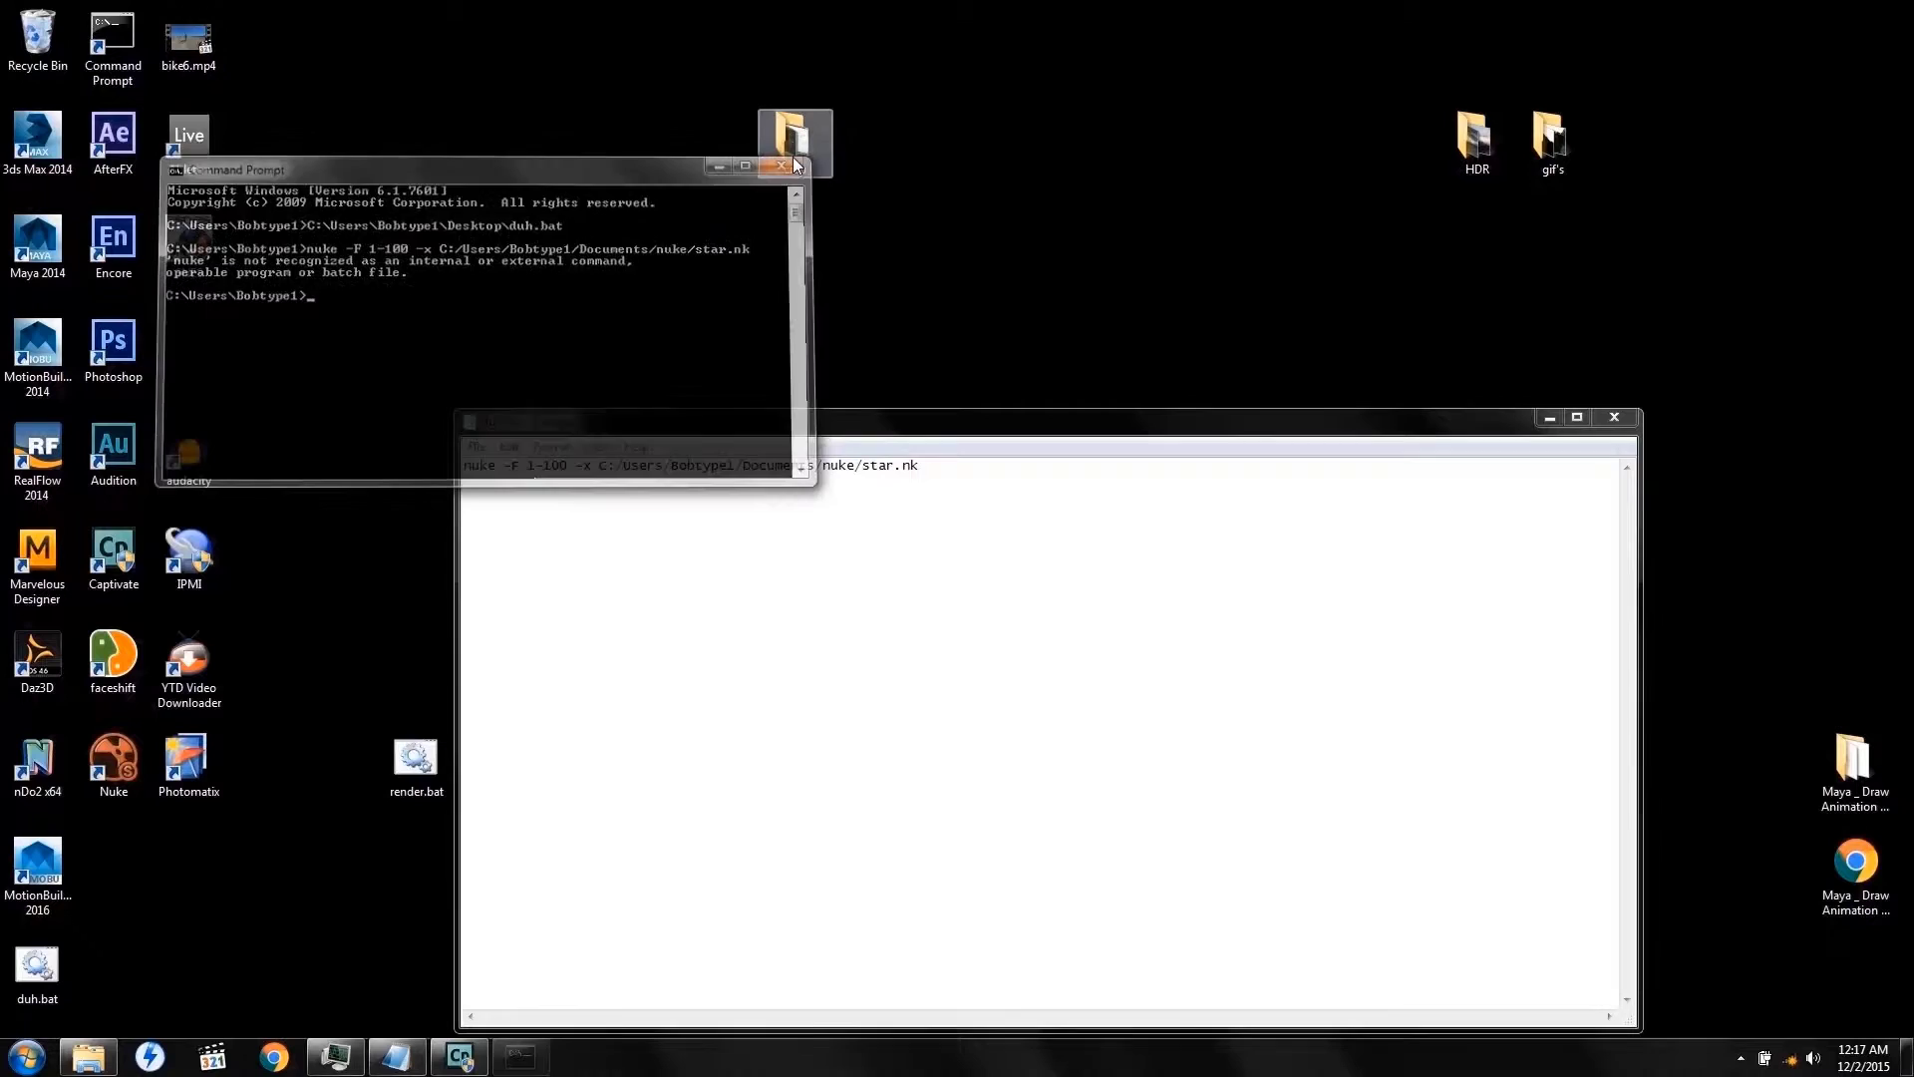
- Close Notepad, start the Nuke render with render.bat, and bring up the nuke star folder and Task Manager
click(1615, 419)
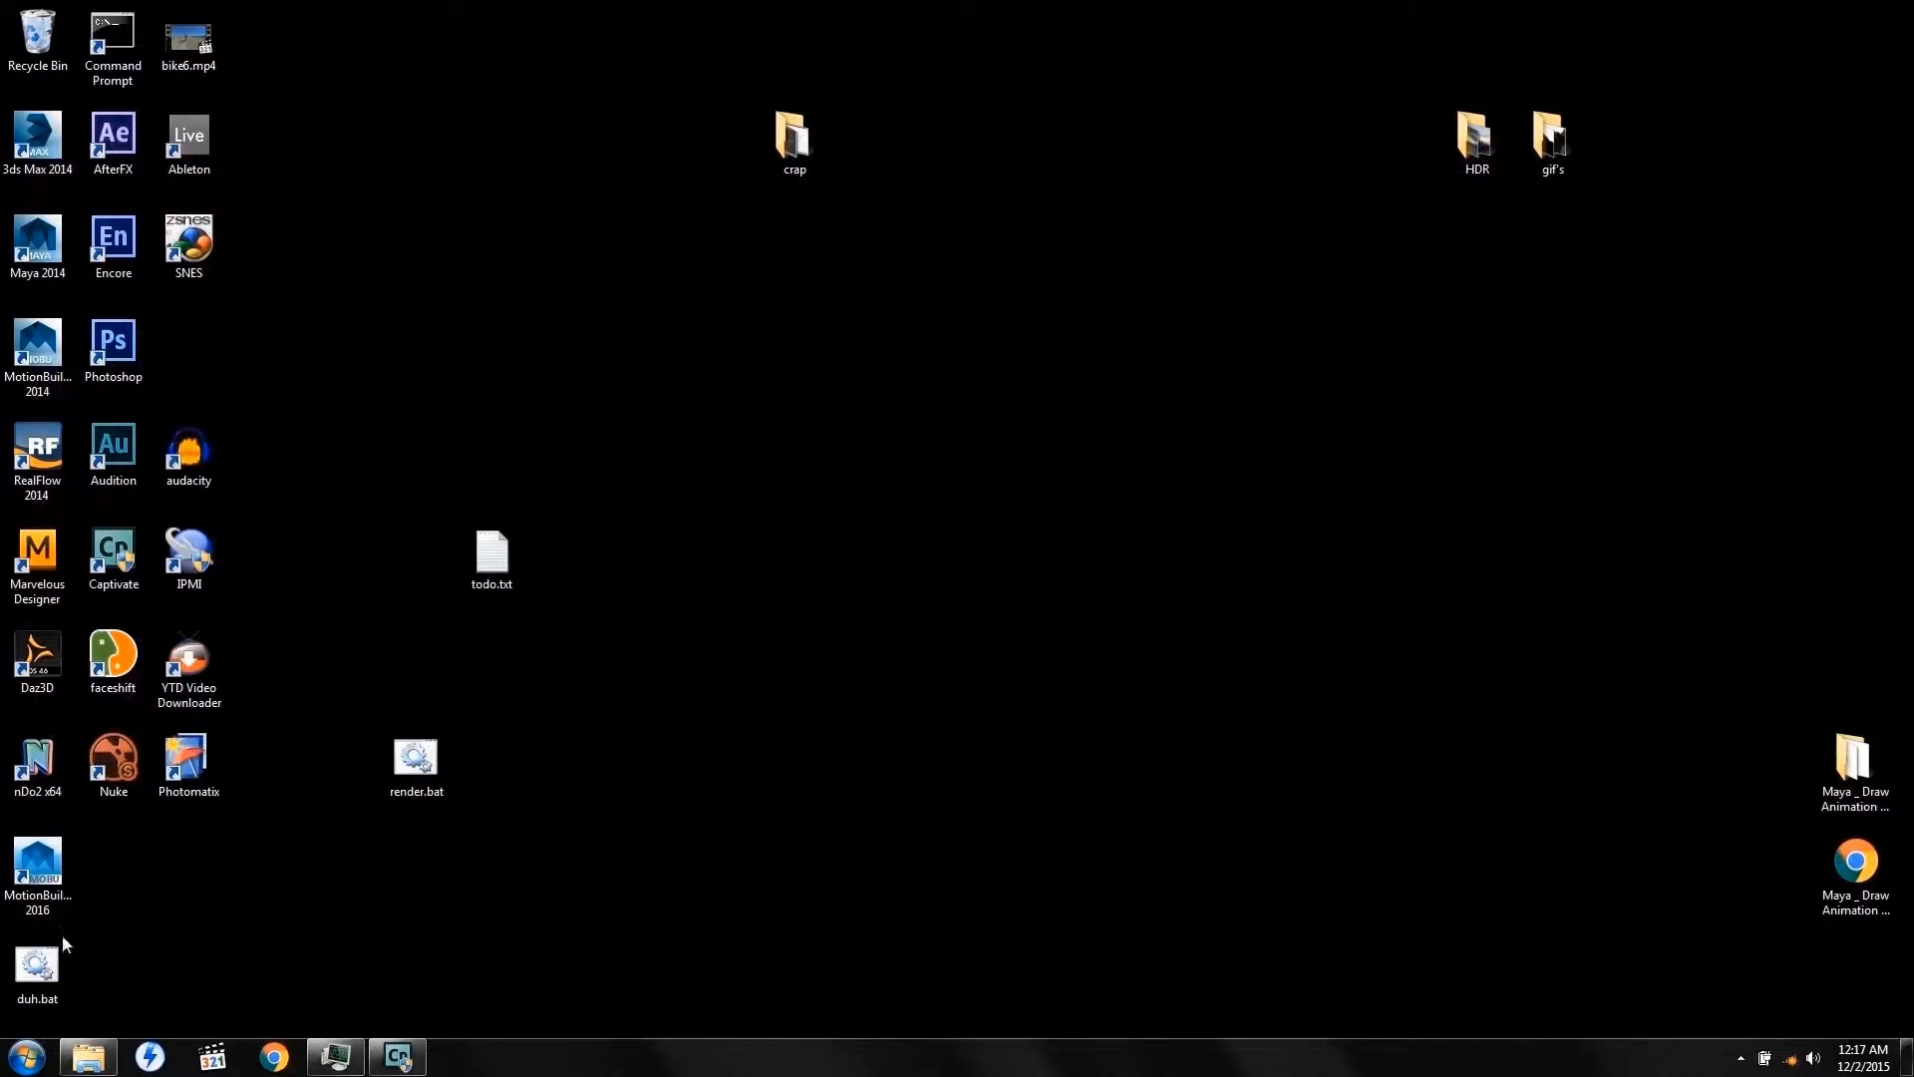
drag(60, 942, 37, 37)
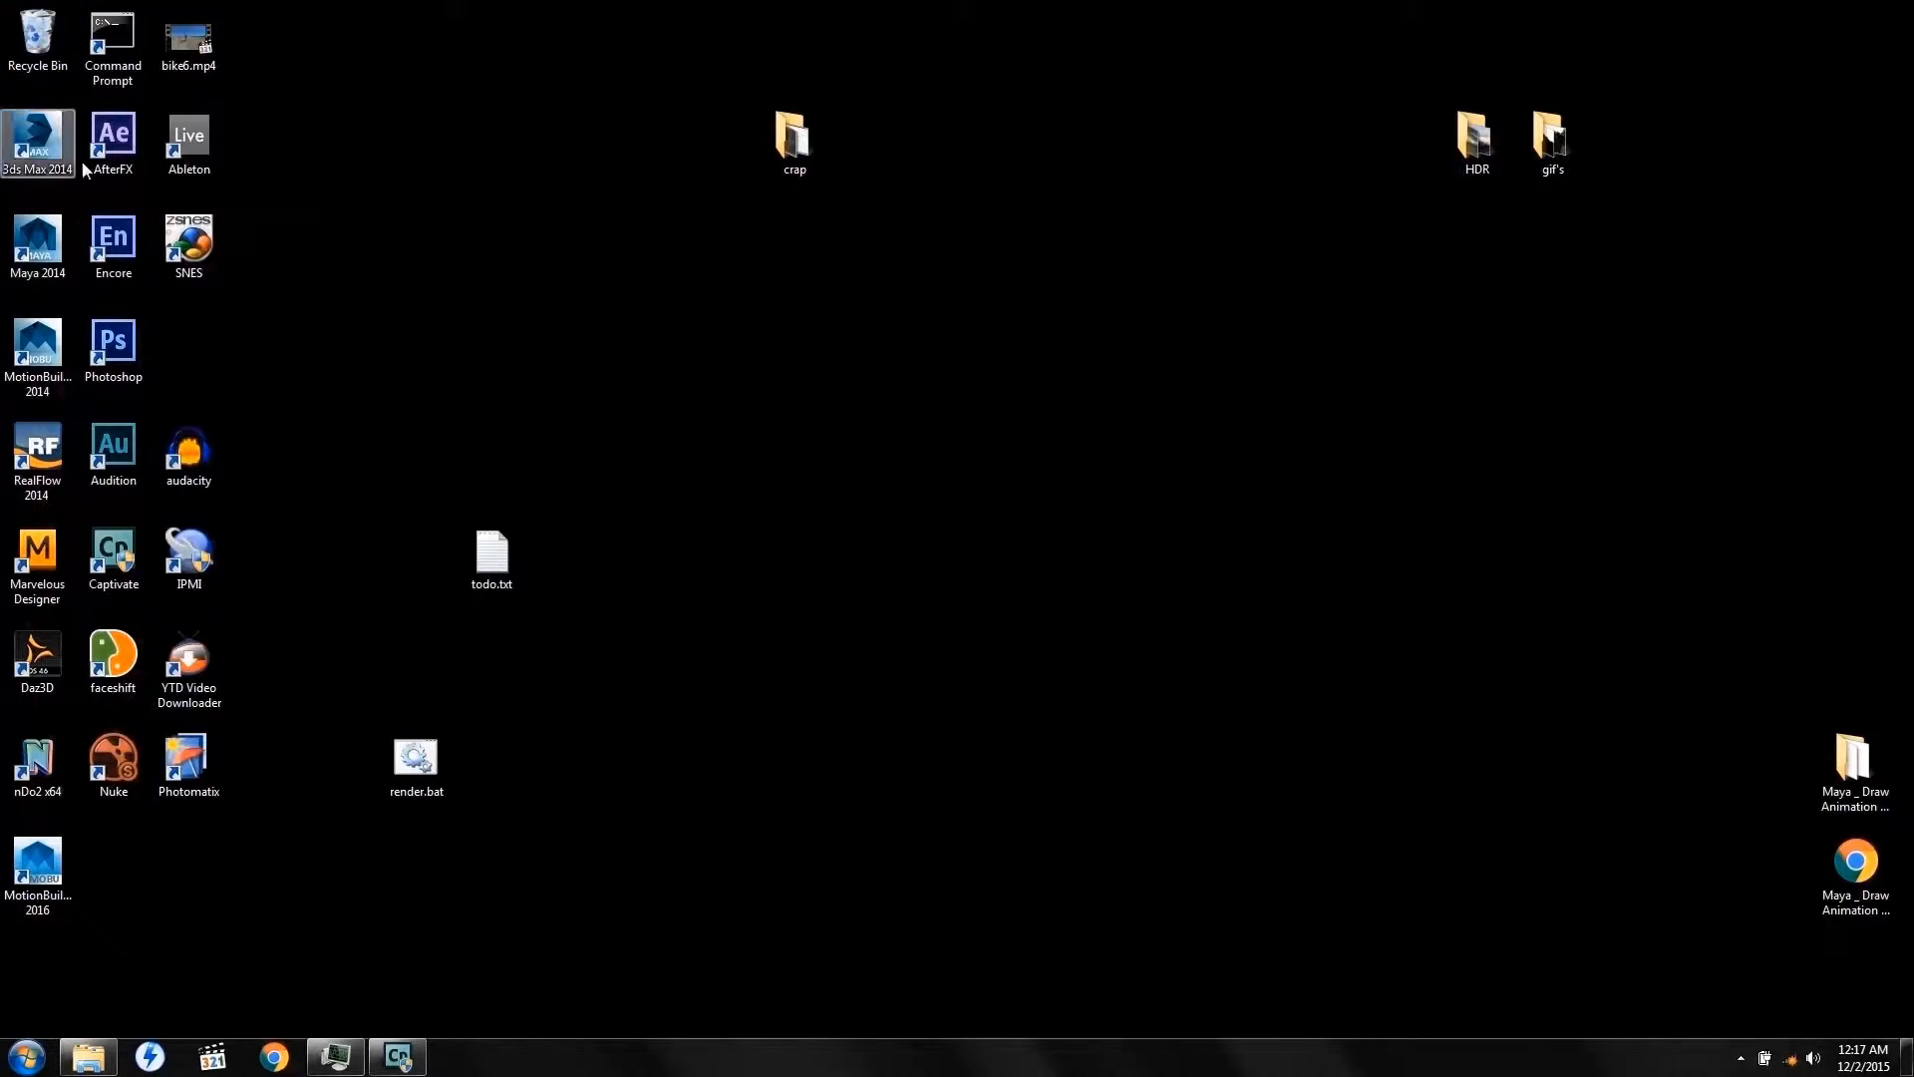
double_click(406, 768)
click(89, 1057)
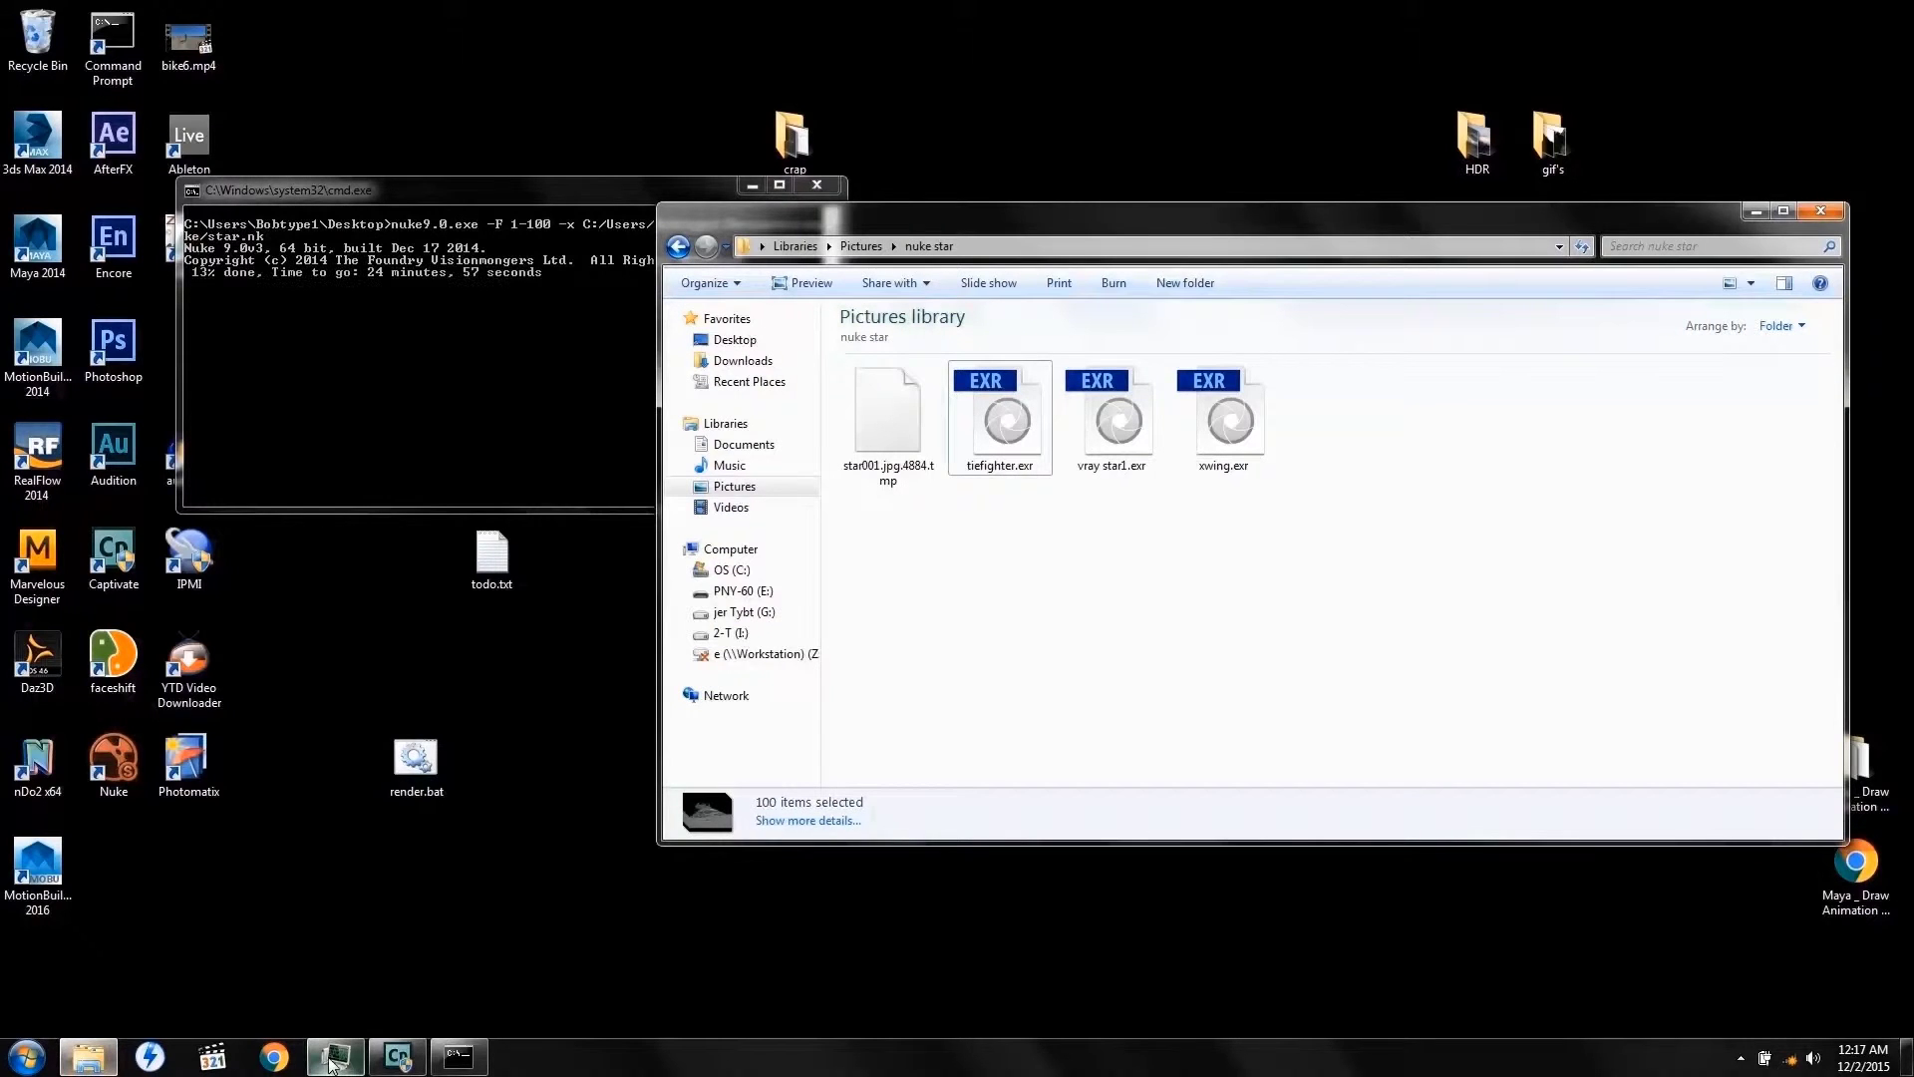
click(332, 1057)
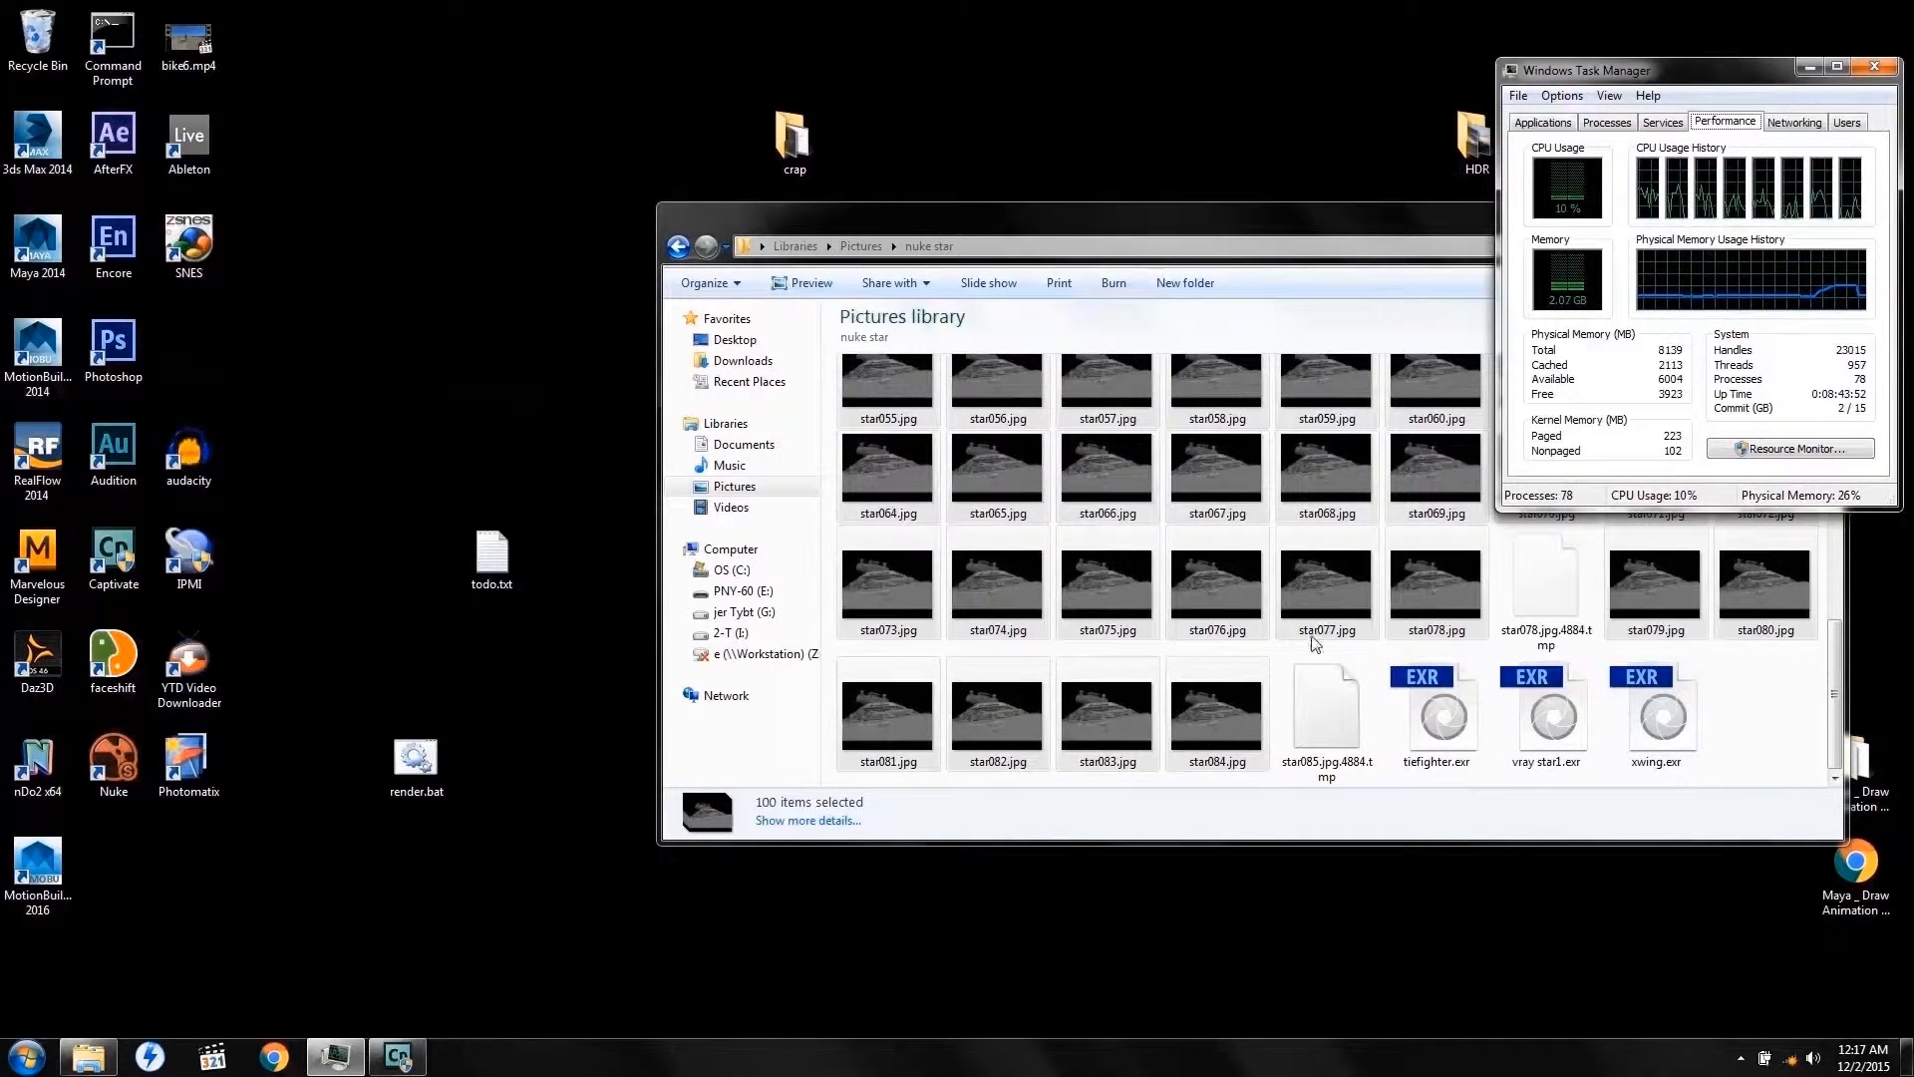
- Return to the nuke star pictures folder and check the last rendered frame, star100.jpg
click(742, 471)
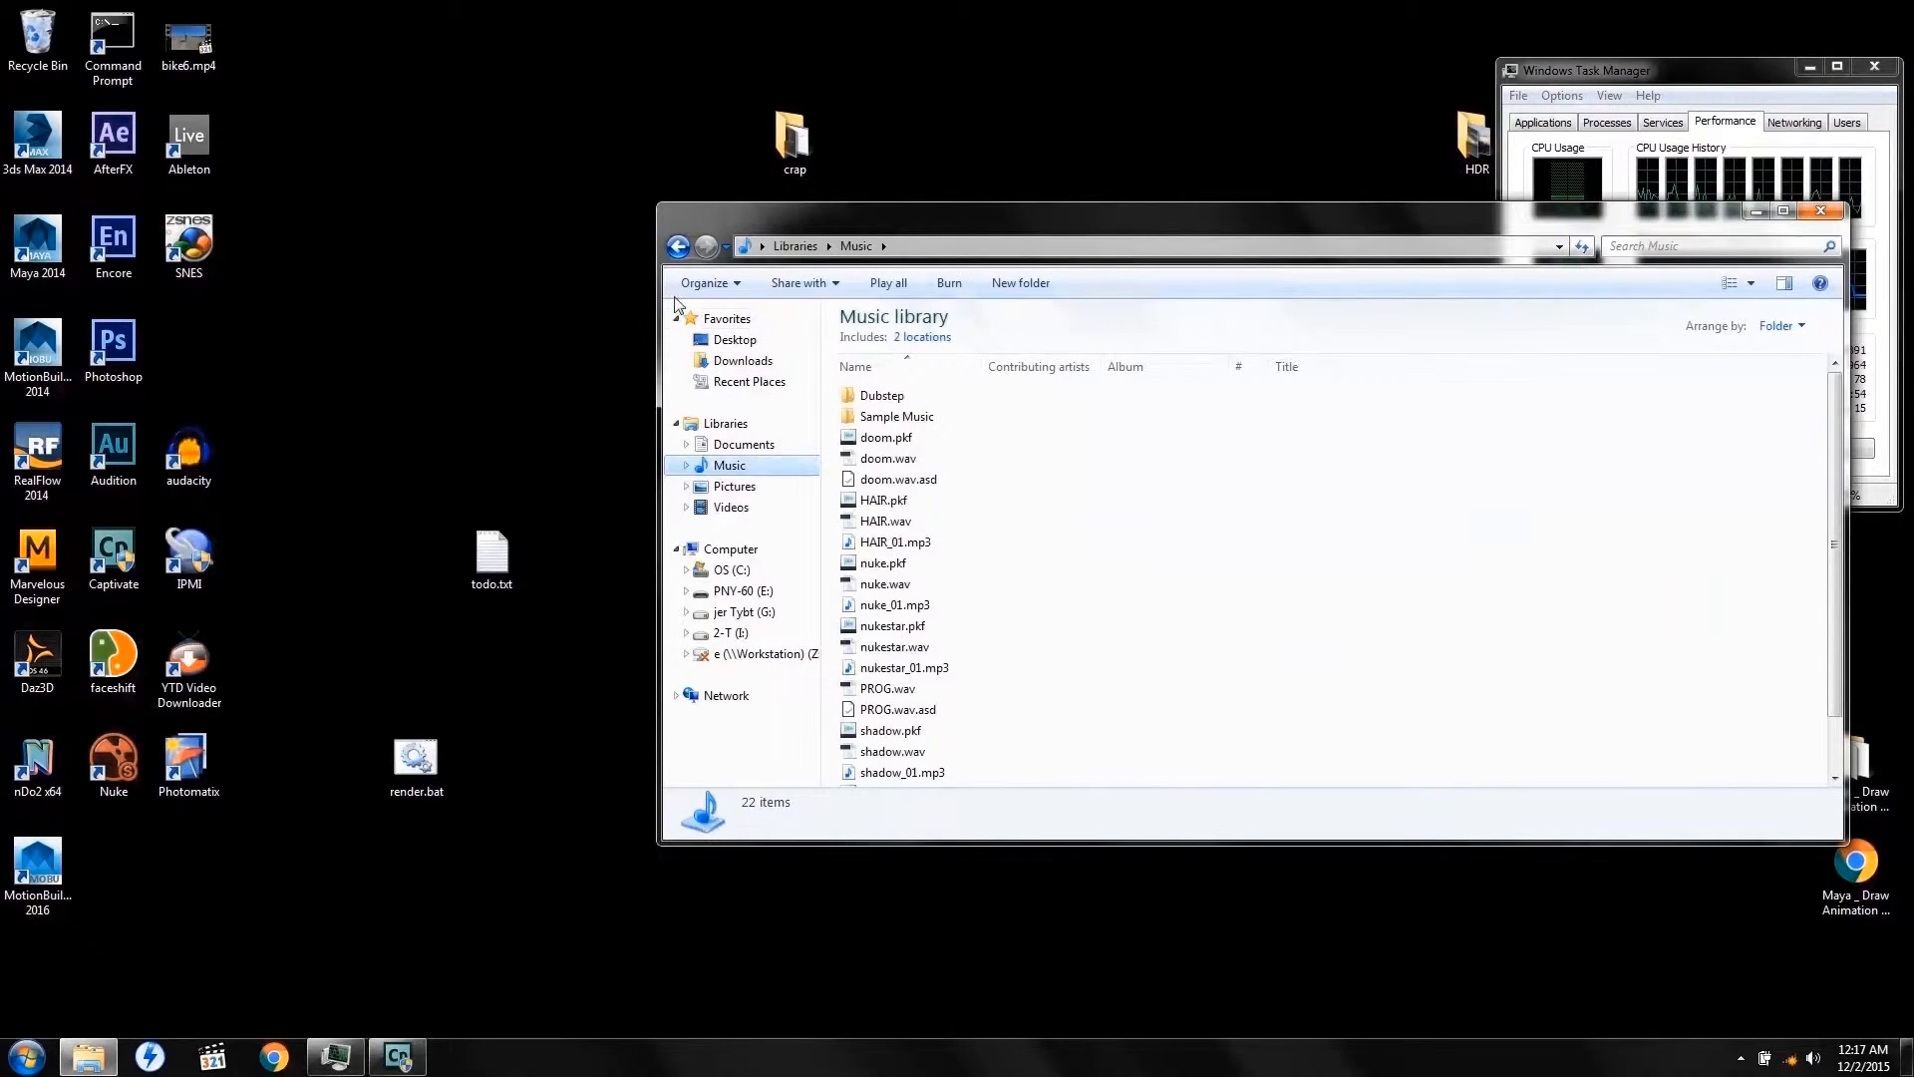
click(678, 246)
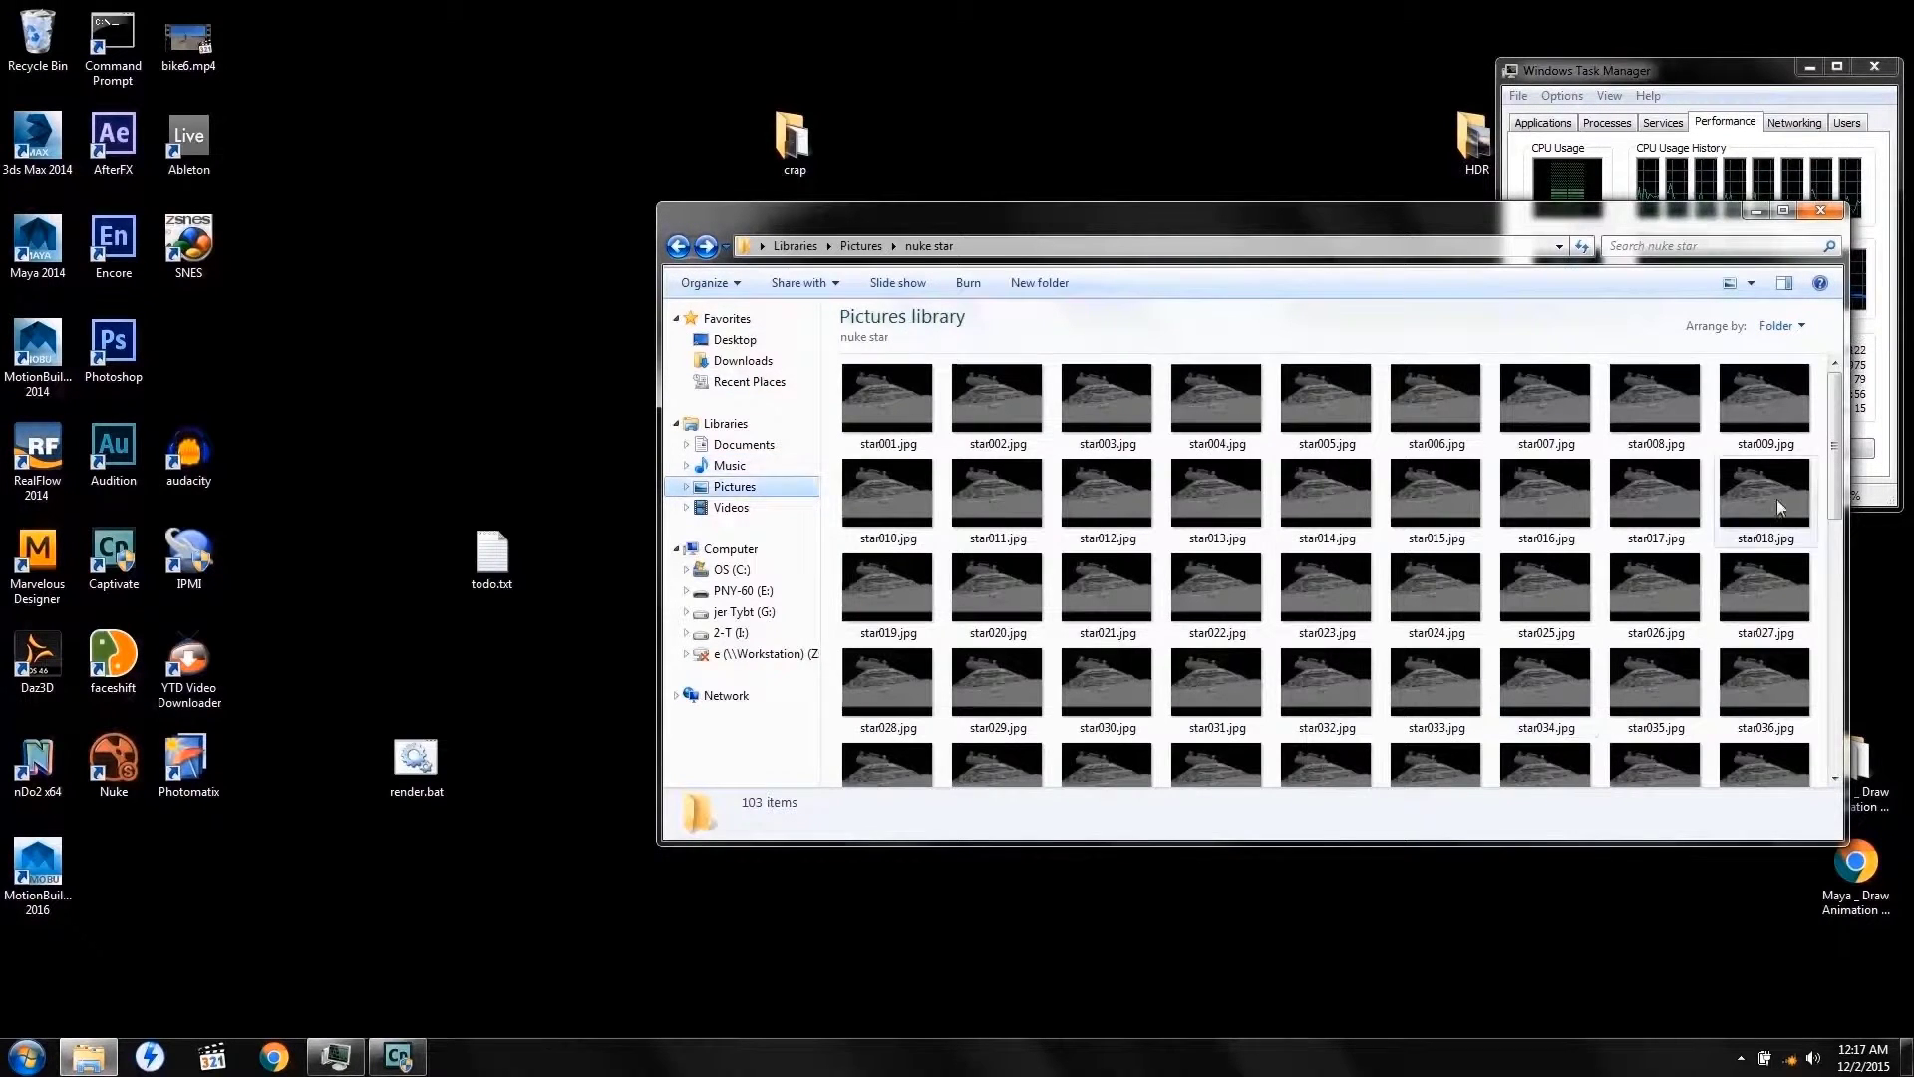
drag(1833, 410, 1845, 757)
click(852, 760)
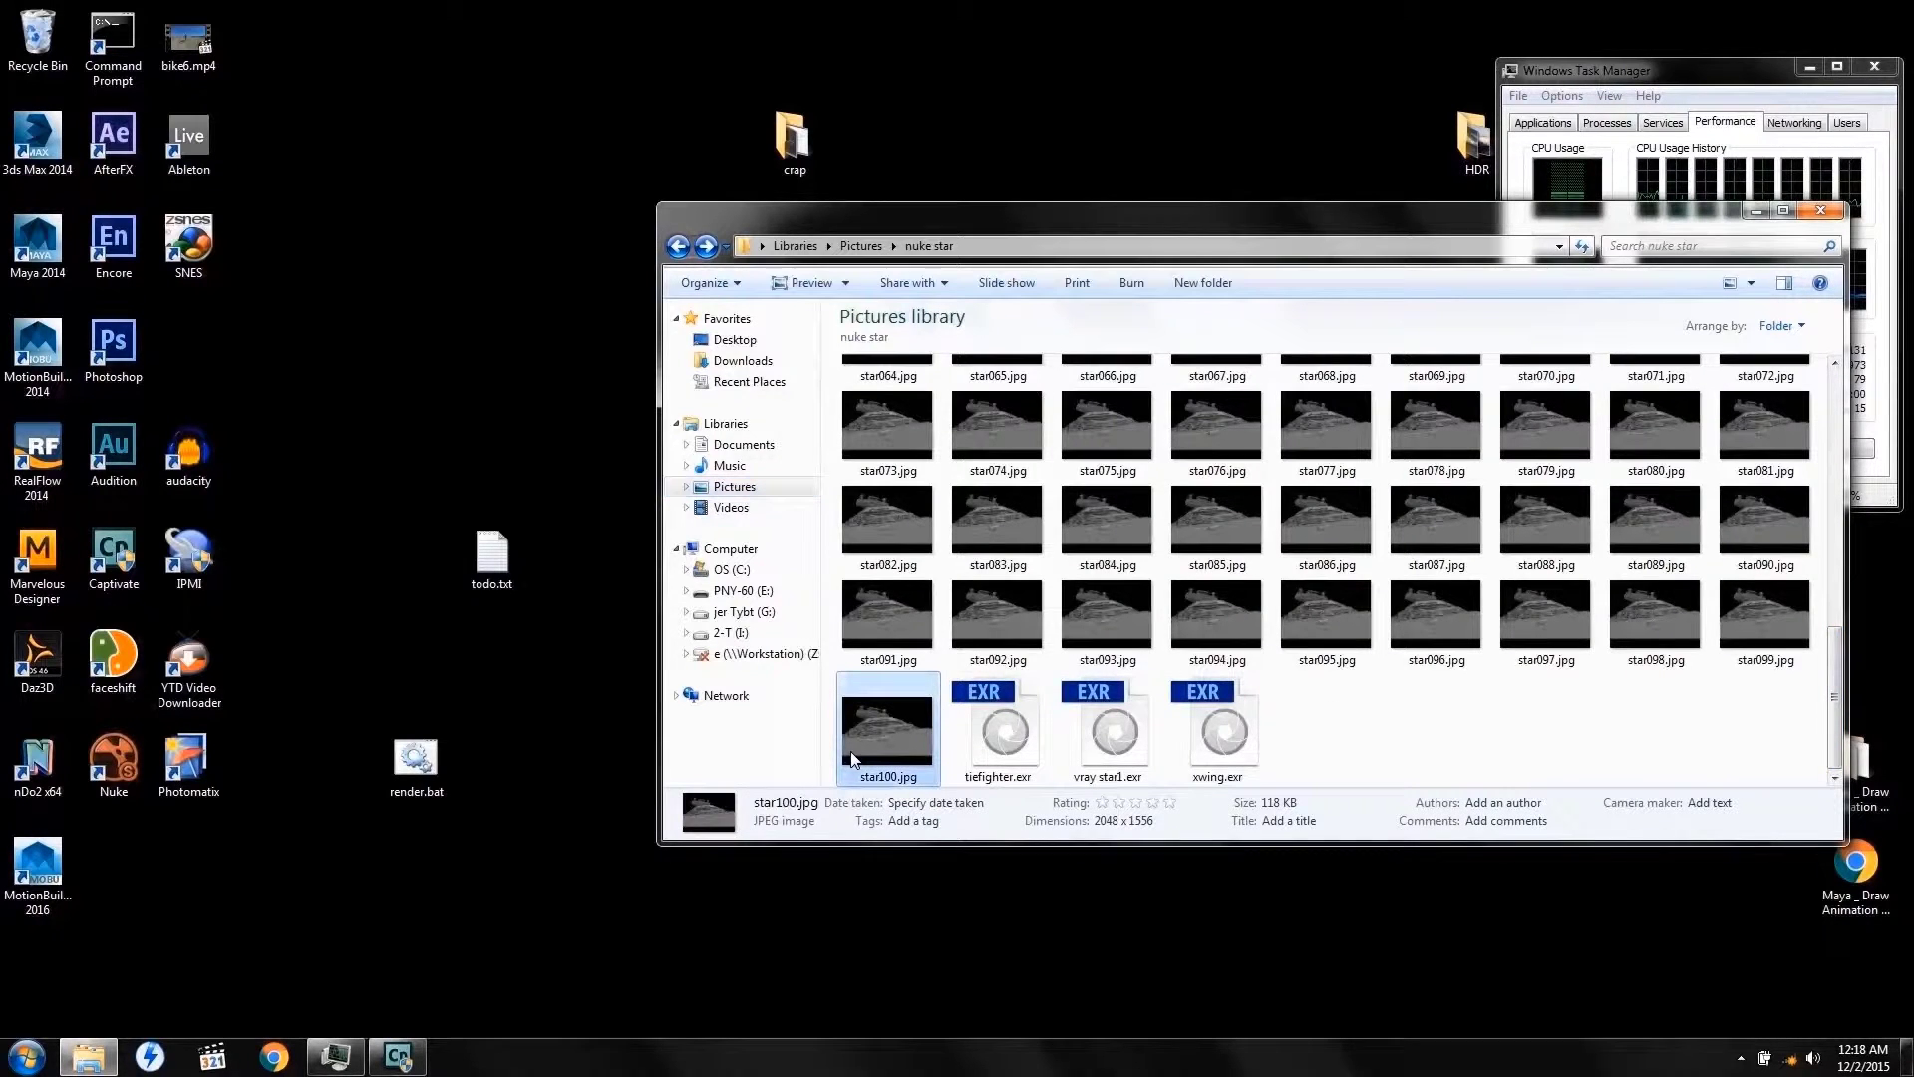
scroll(1165, 598, up, 10)
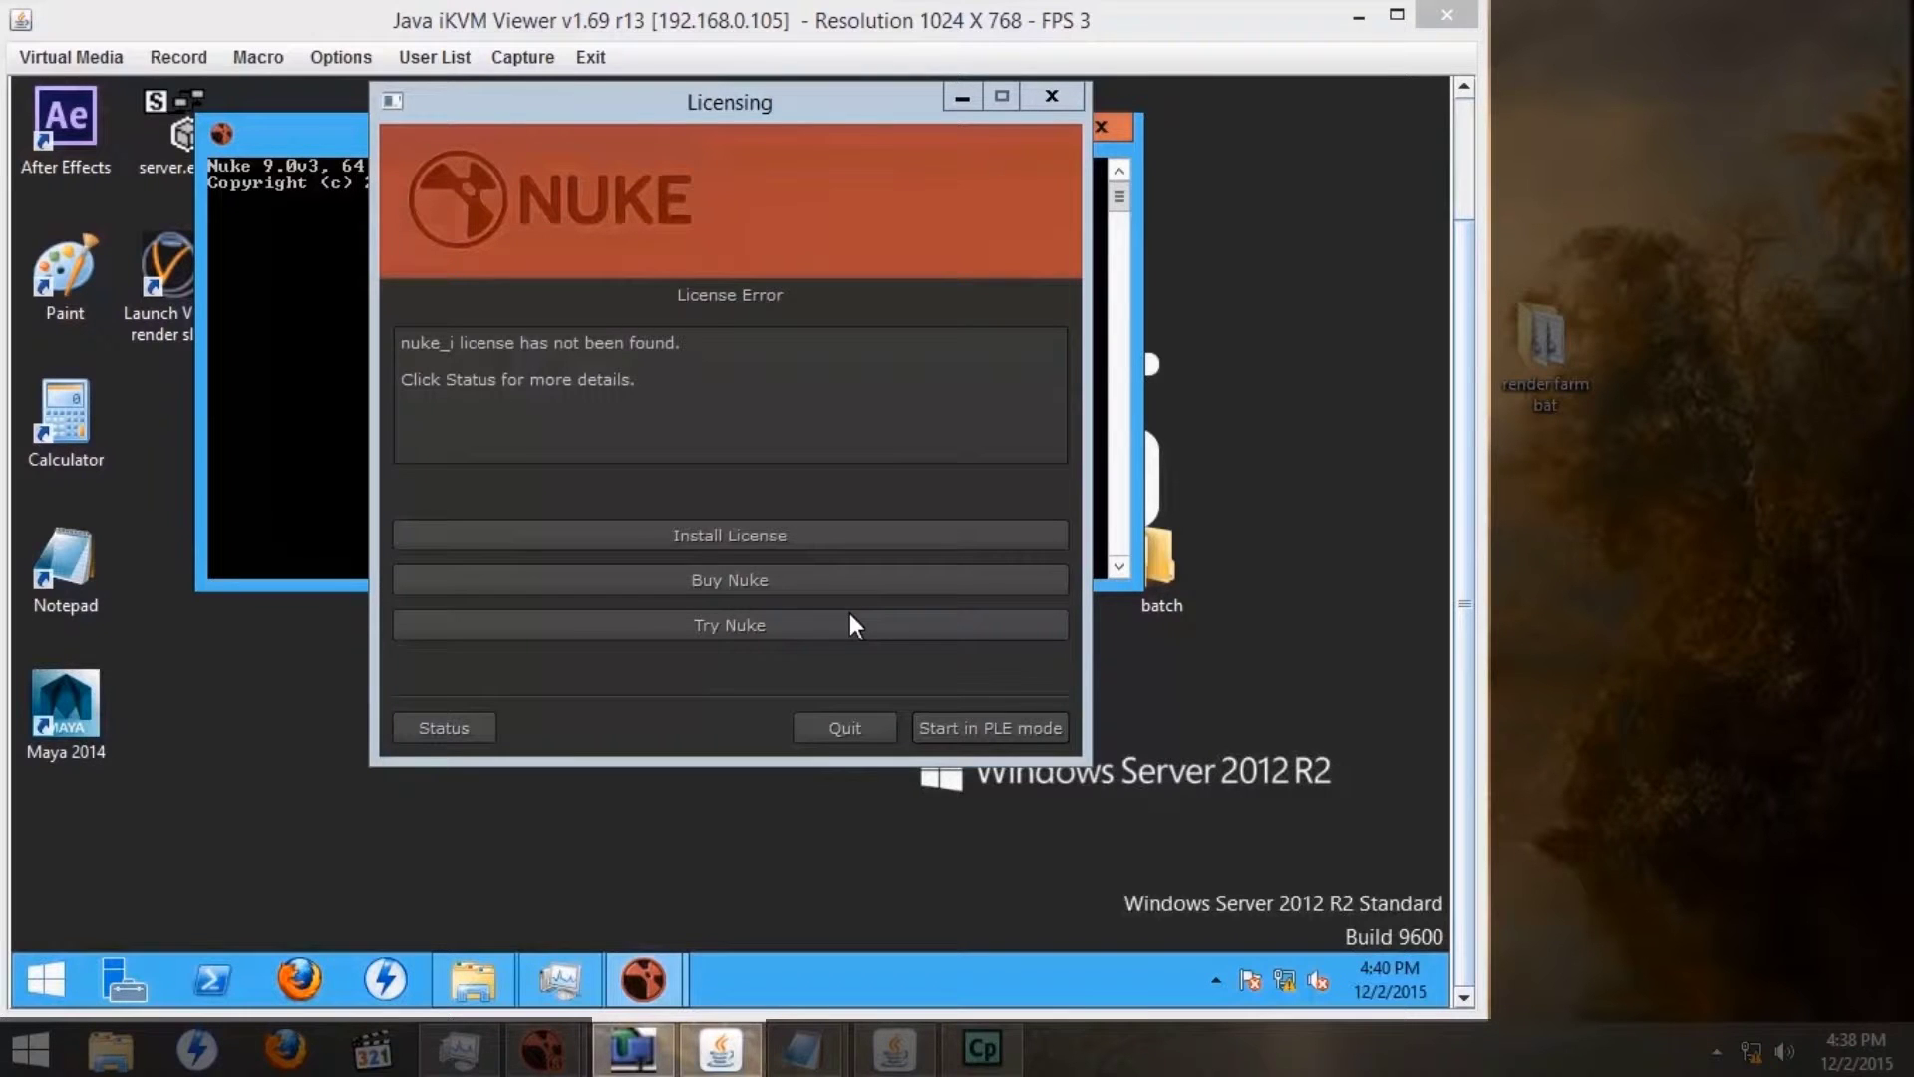
drag(291, 136, 137, 417)
drag(725, 103, 407, 404)
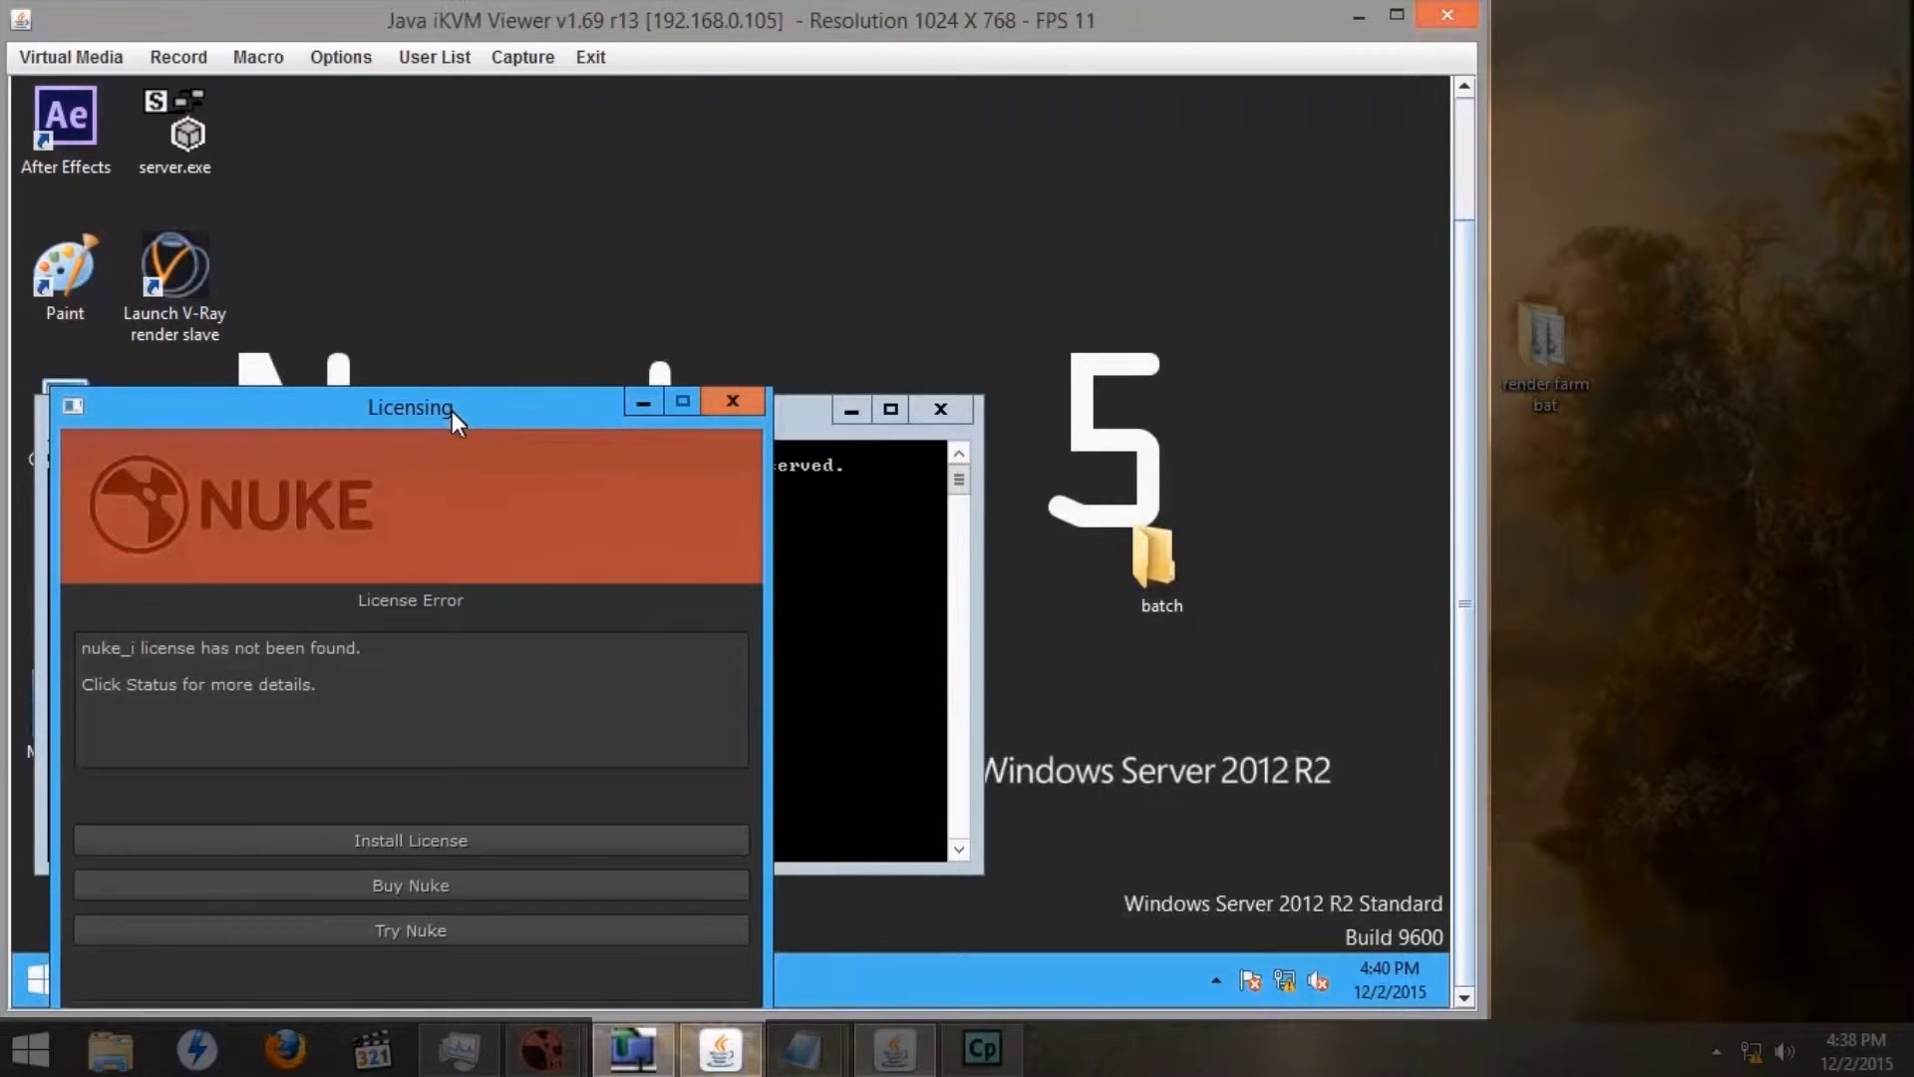
drag(451, 411, 771, 218)
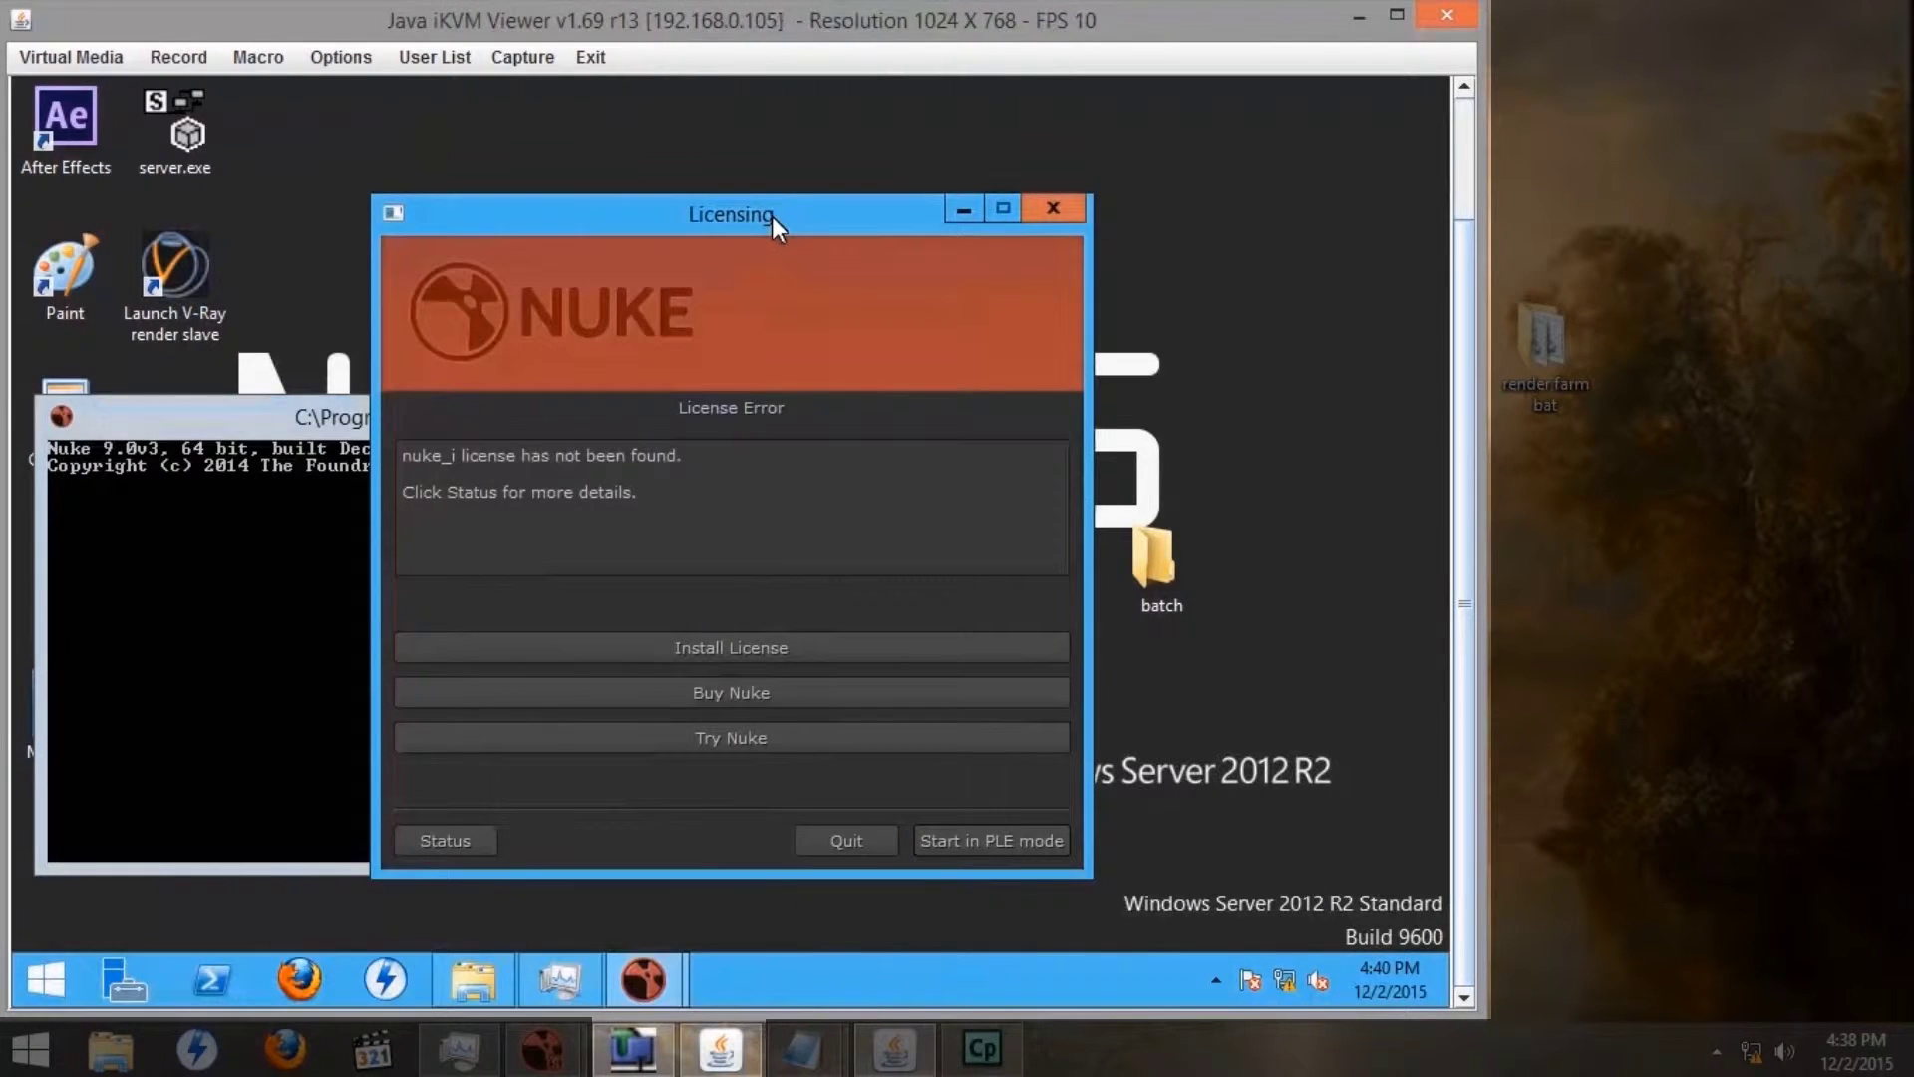
click(698, 646)
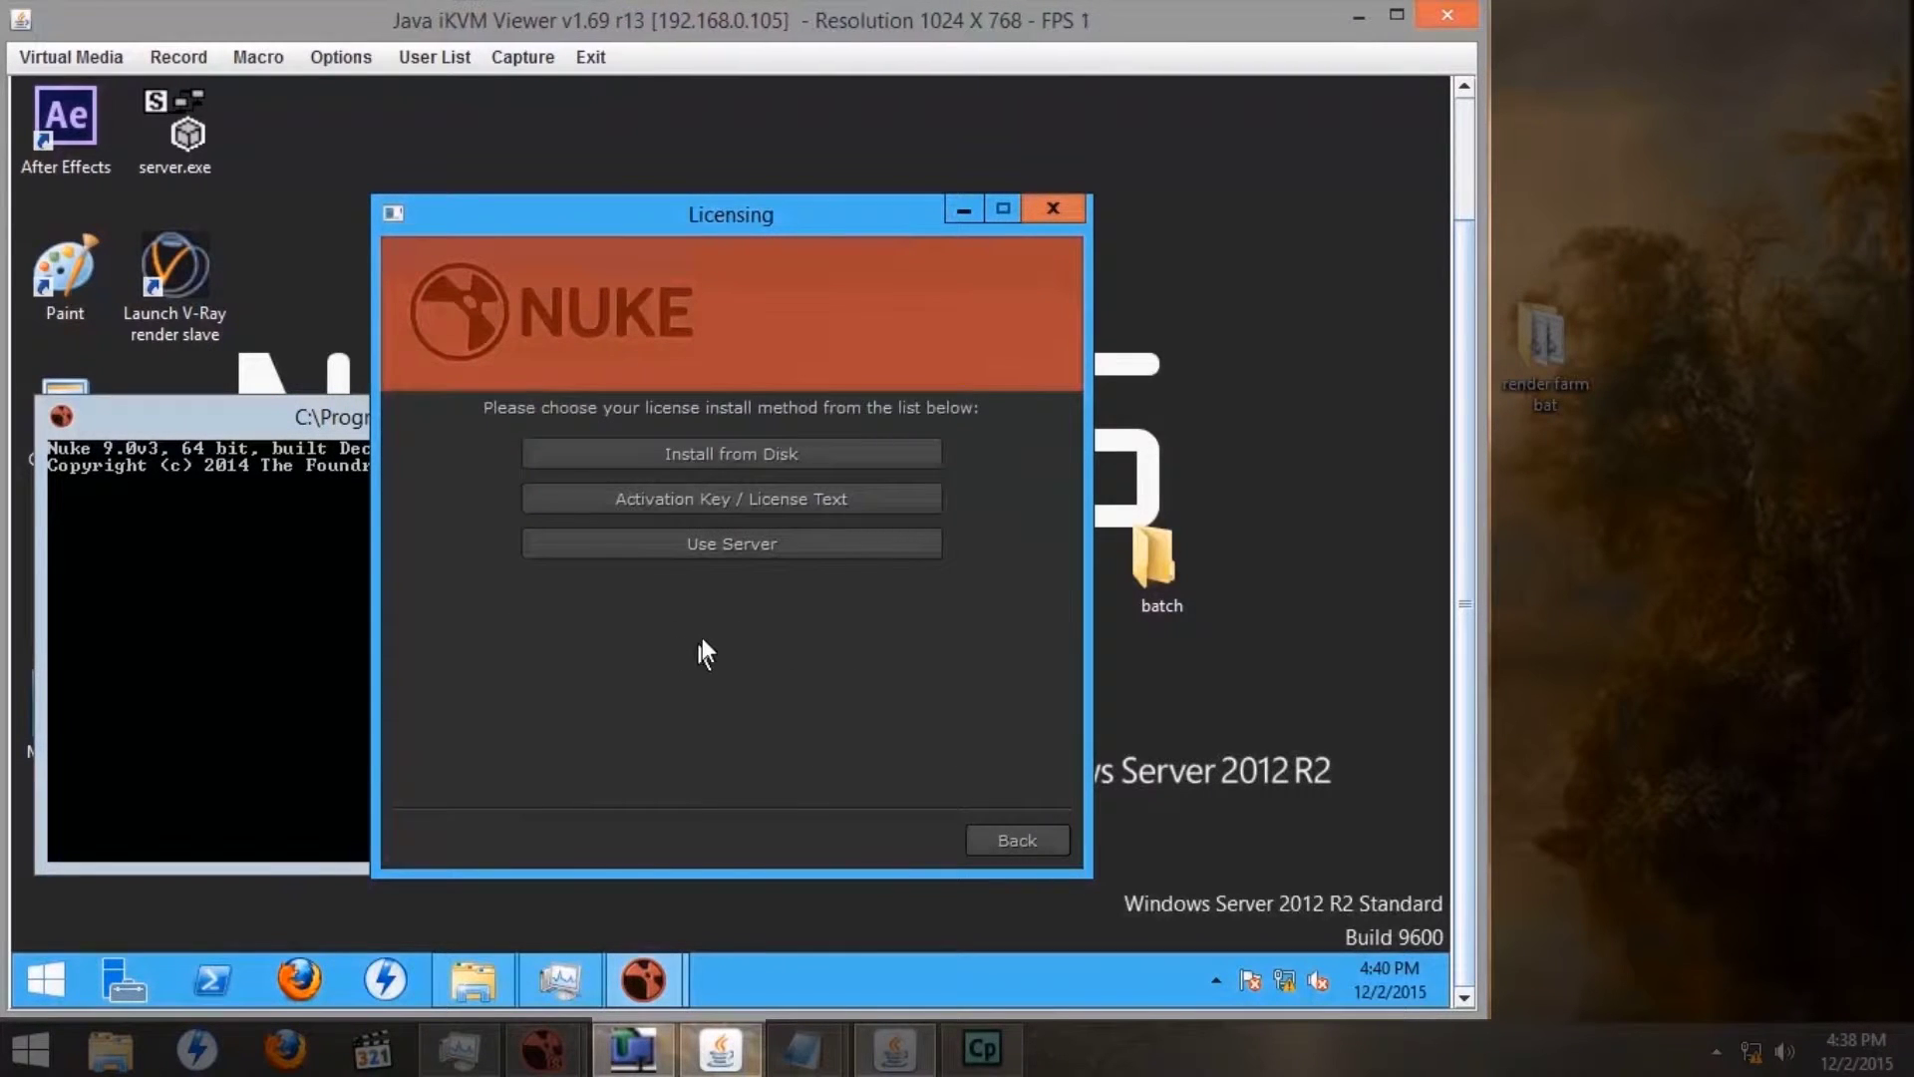
click(698, 547)
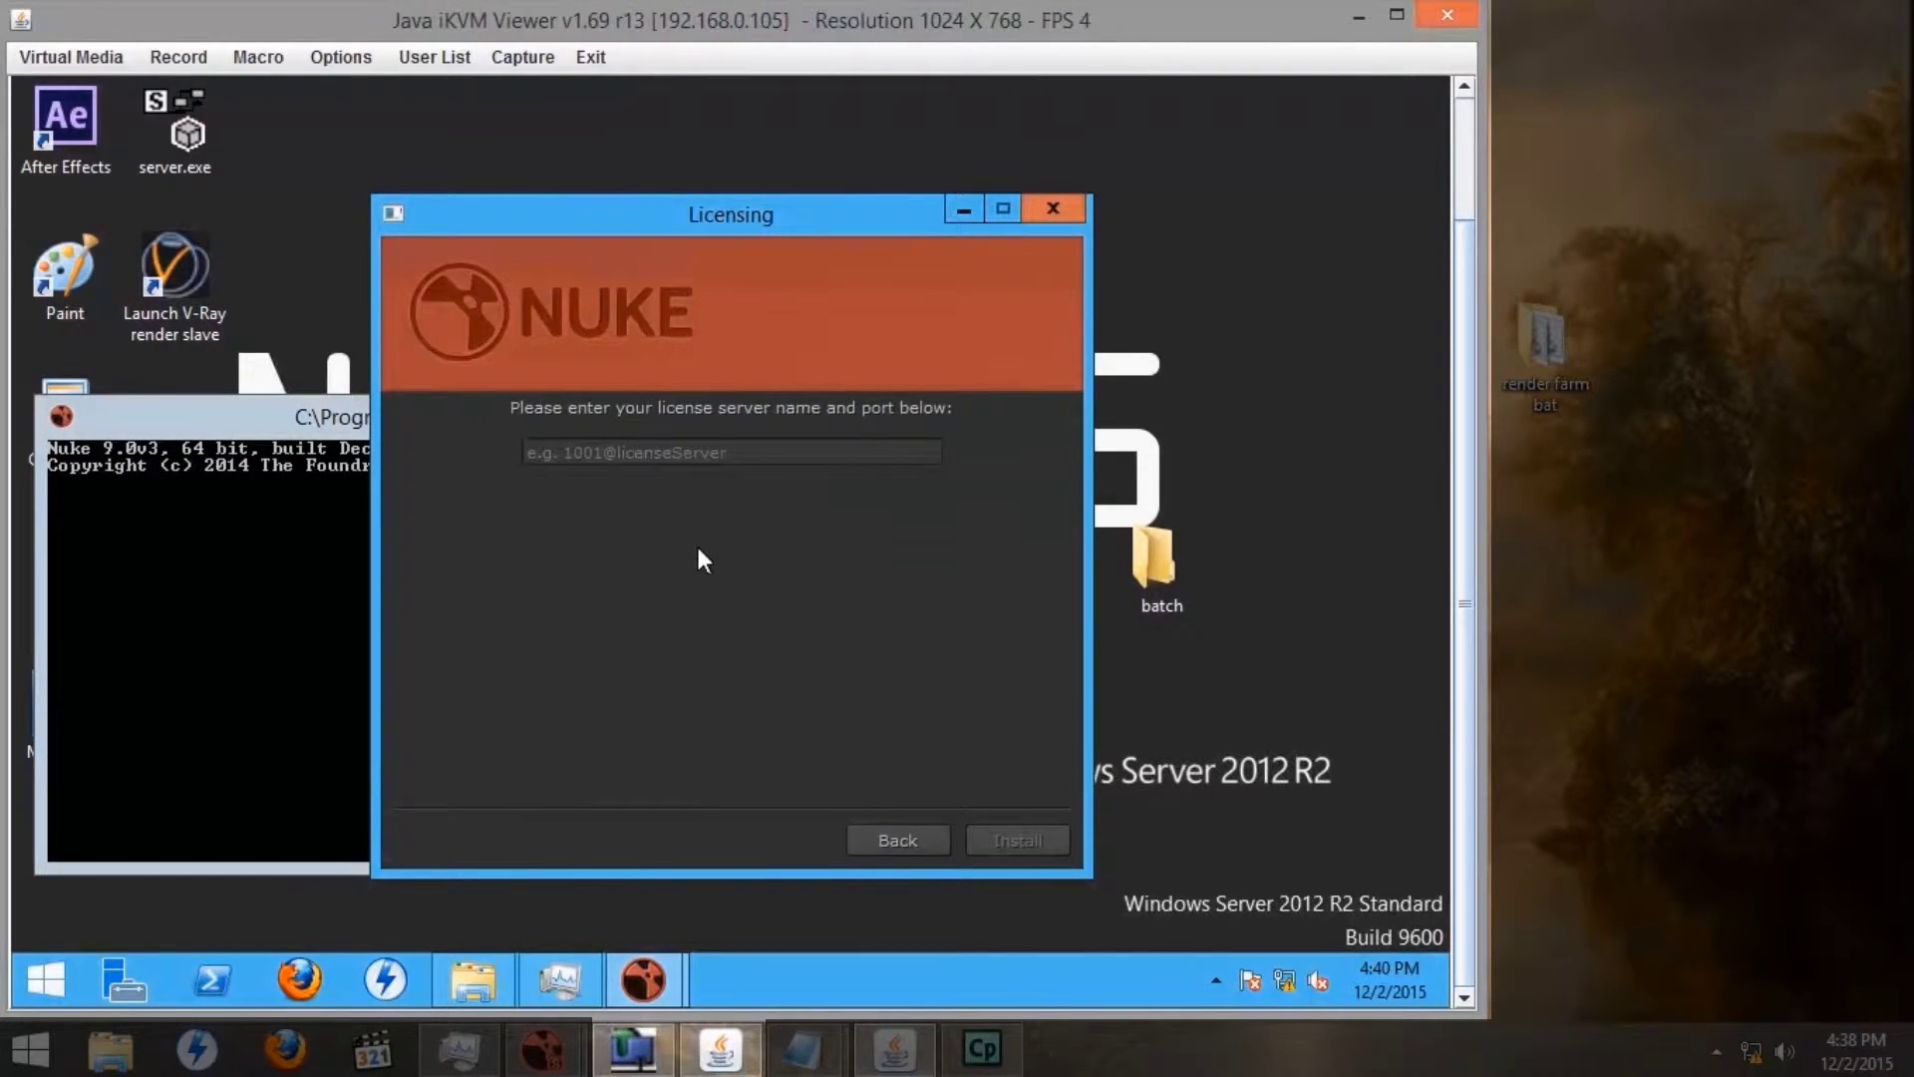
click(584, 454)
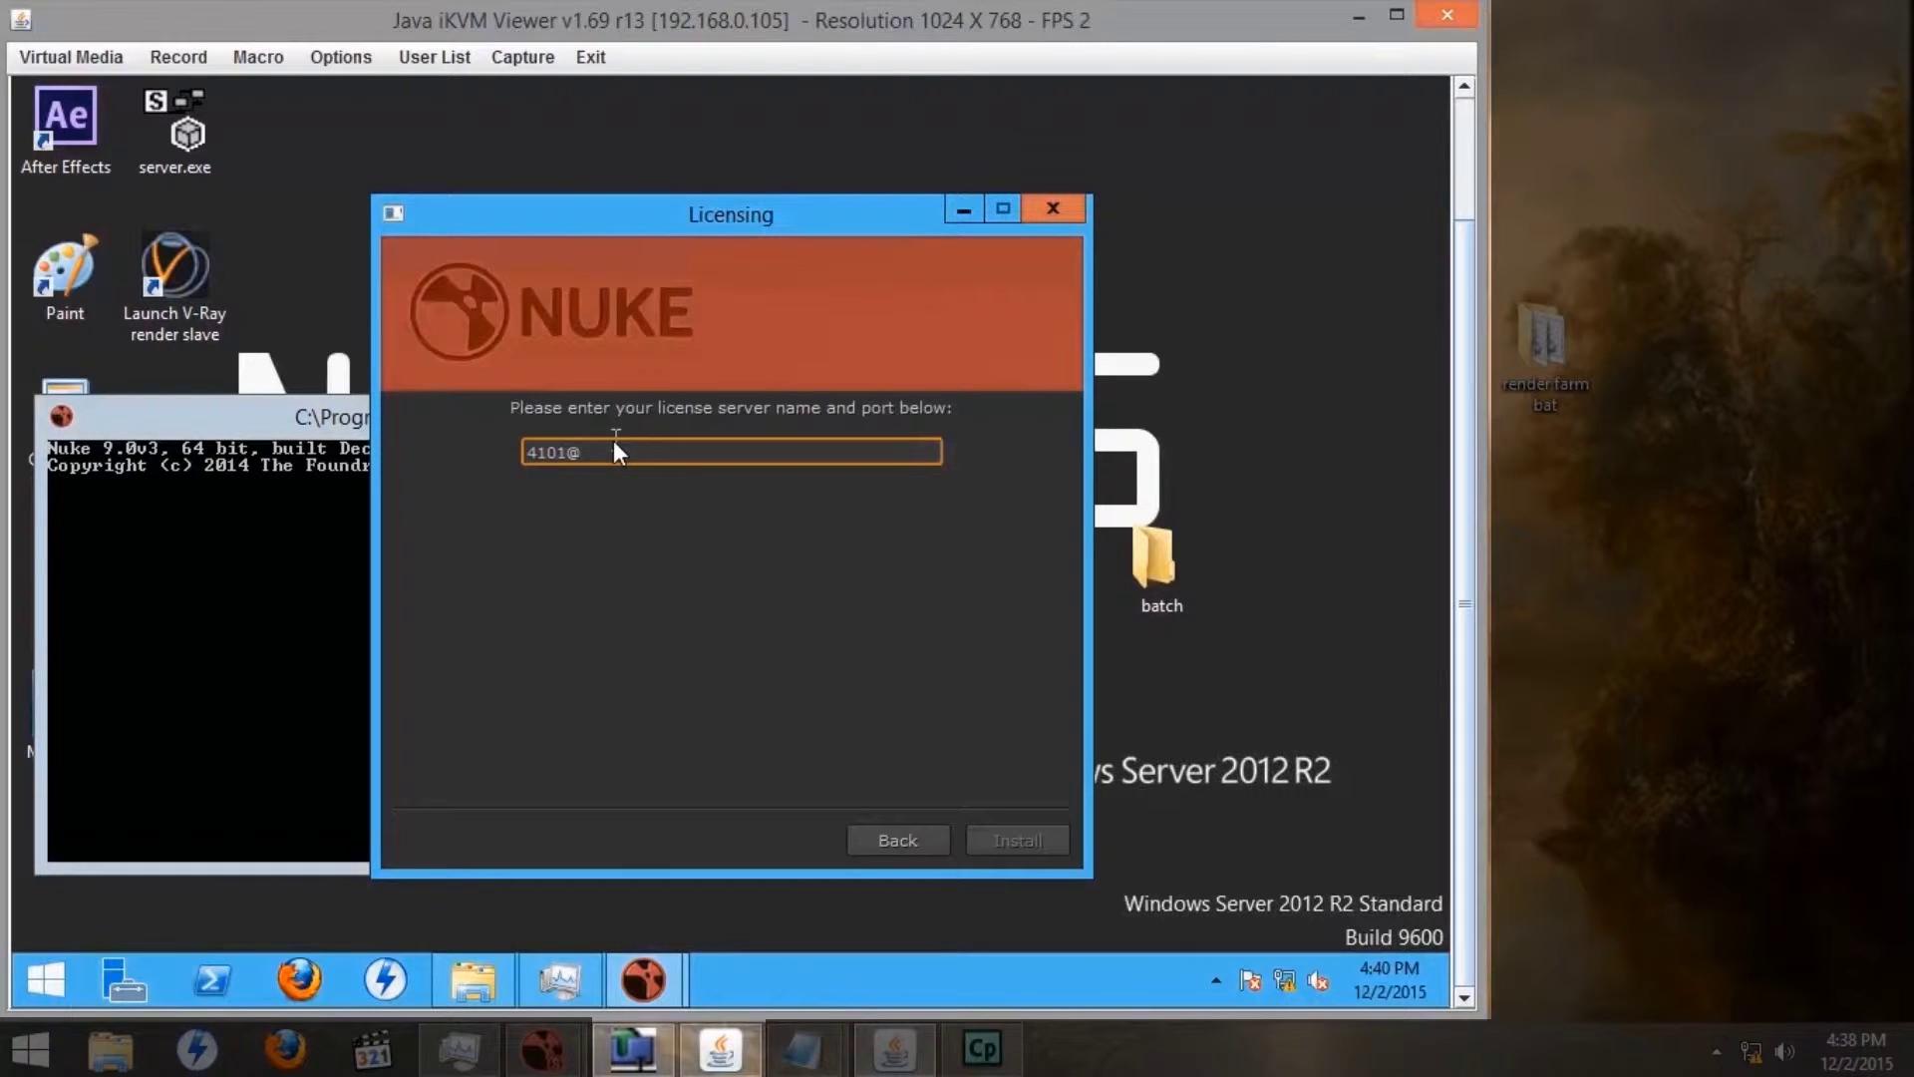
text(4101@192.168.0.13)
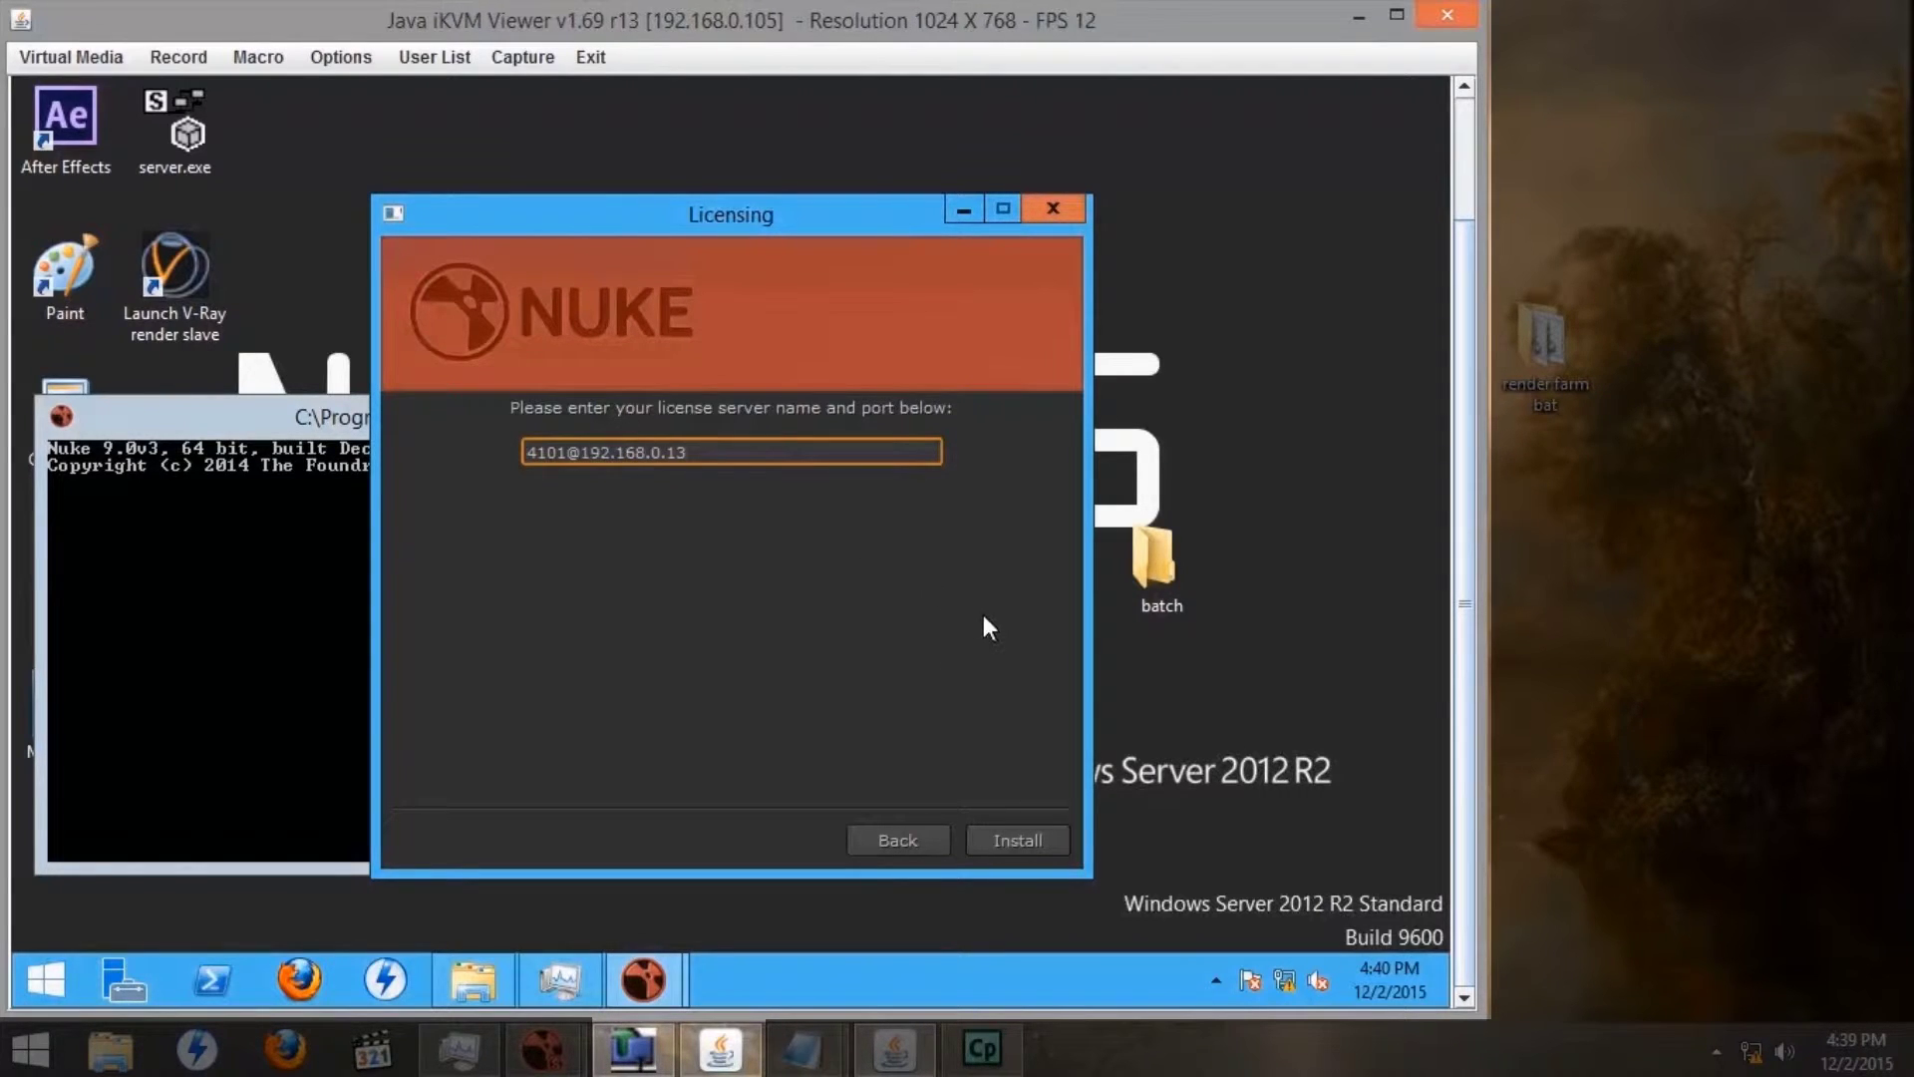
click(1003, 843)
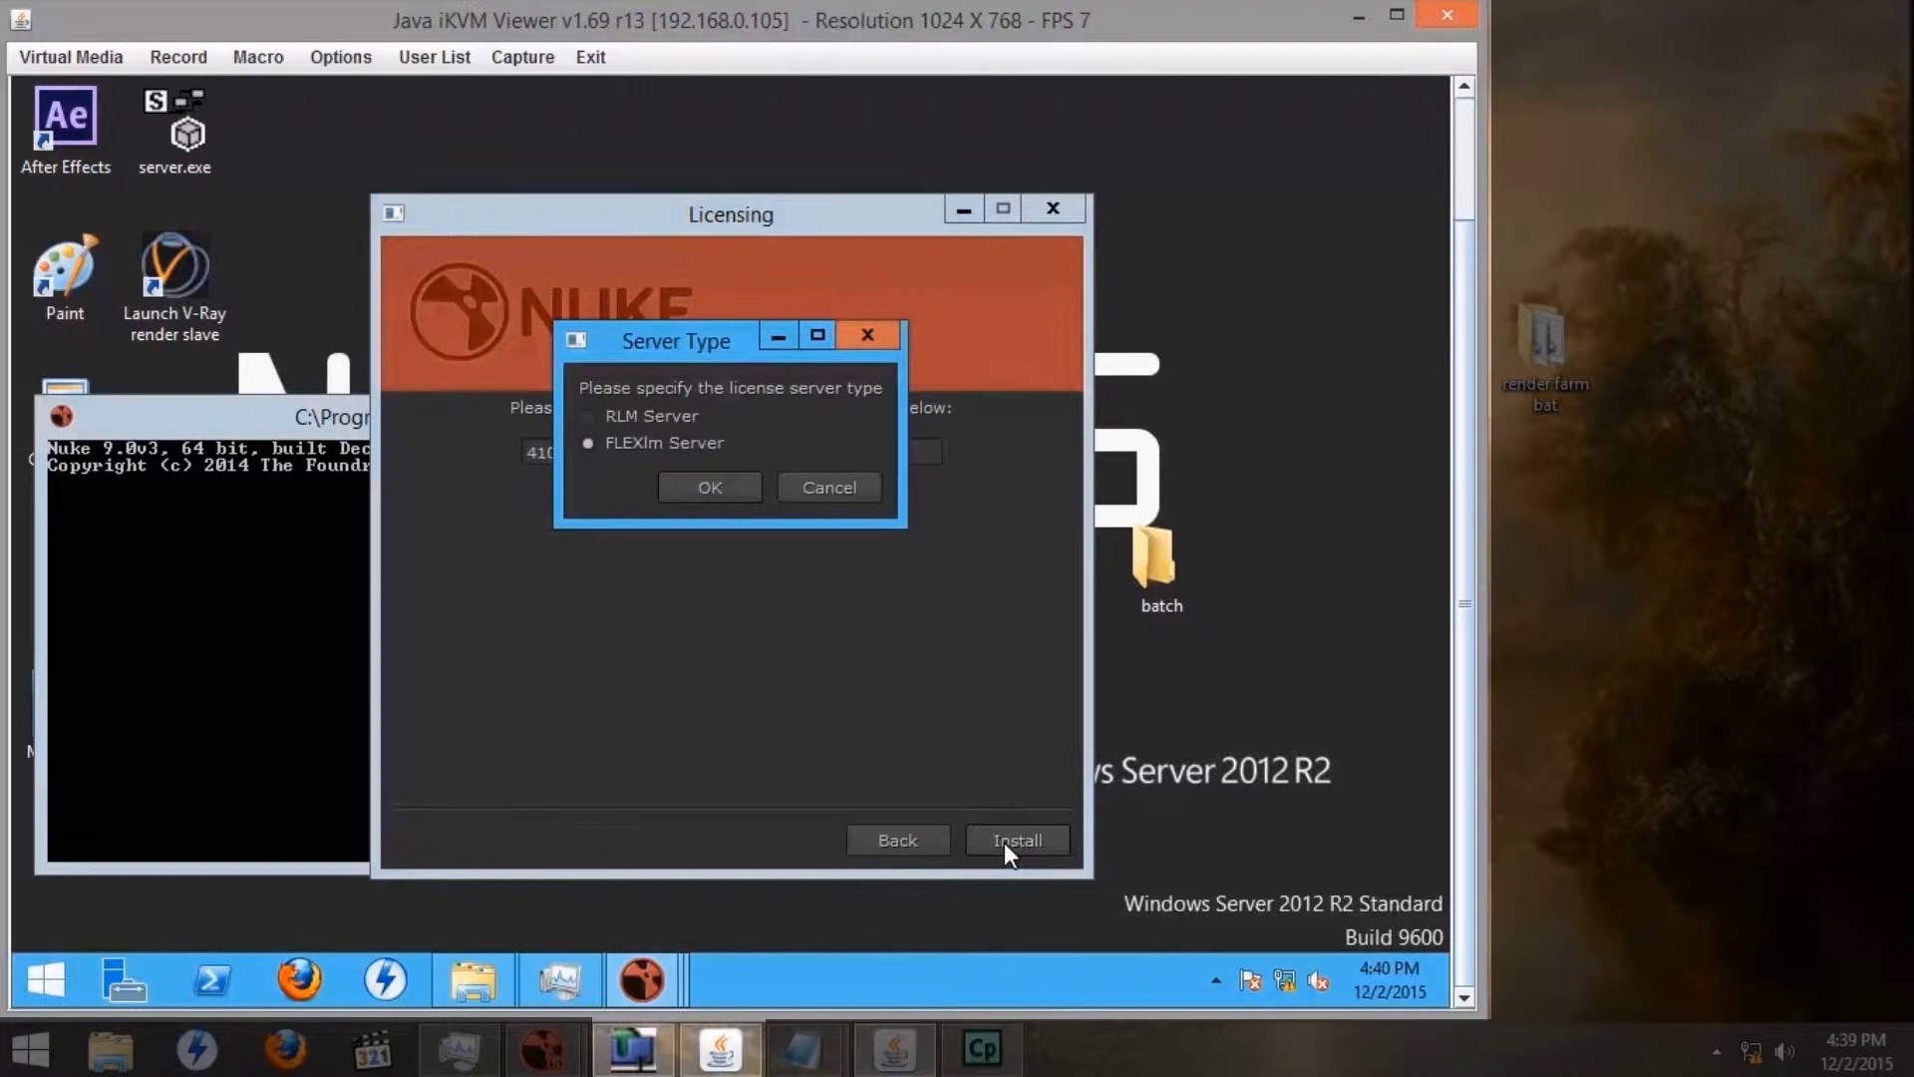
click(587, 417)
click(675, 488)
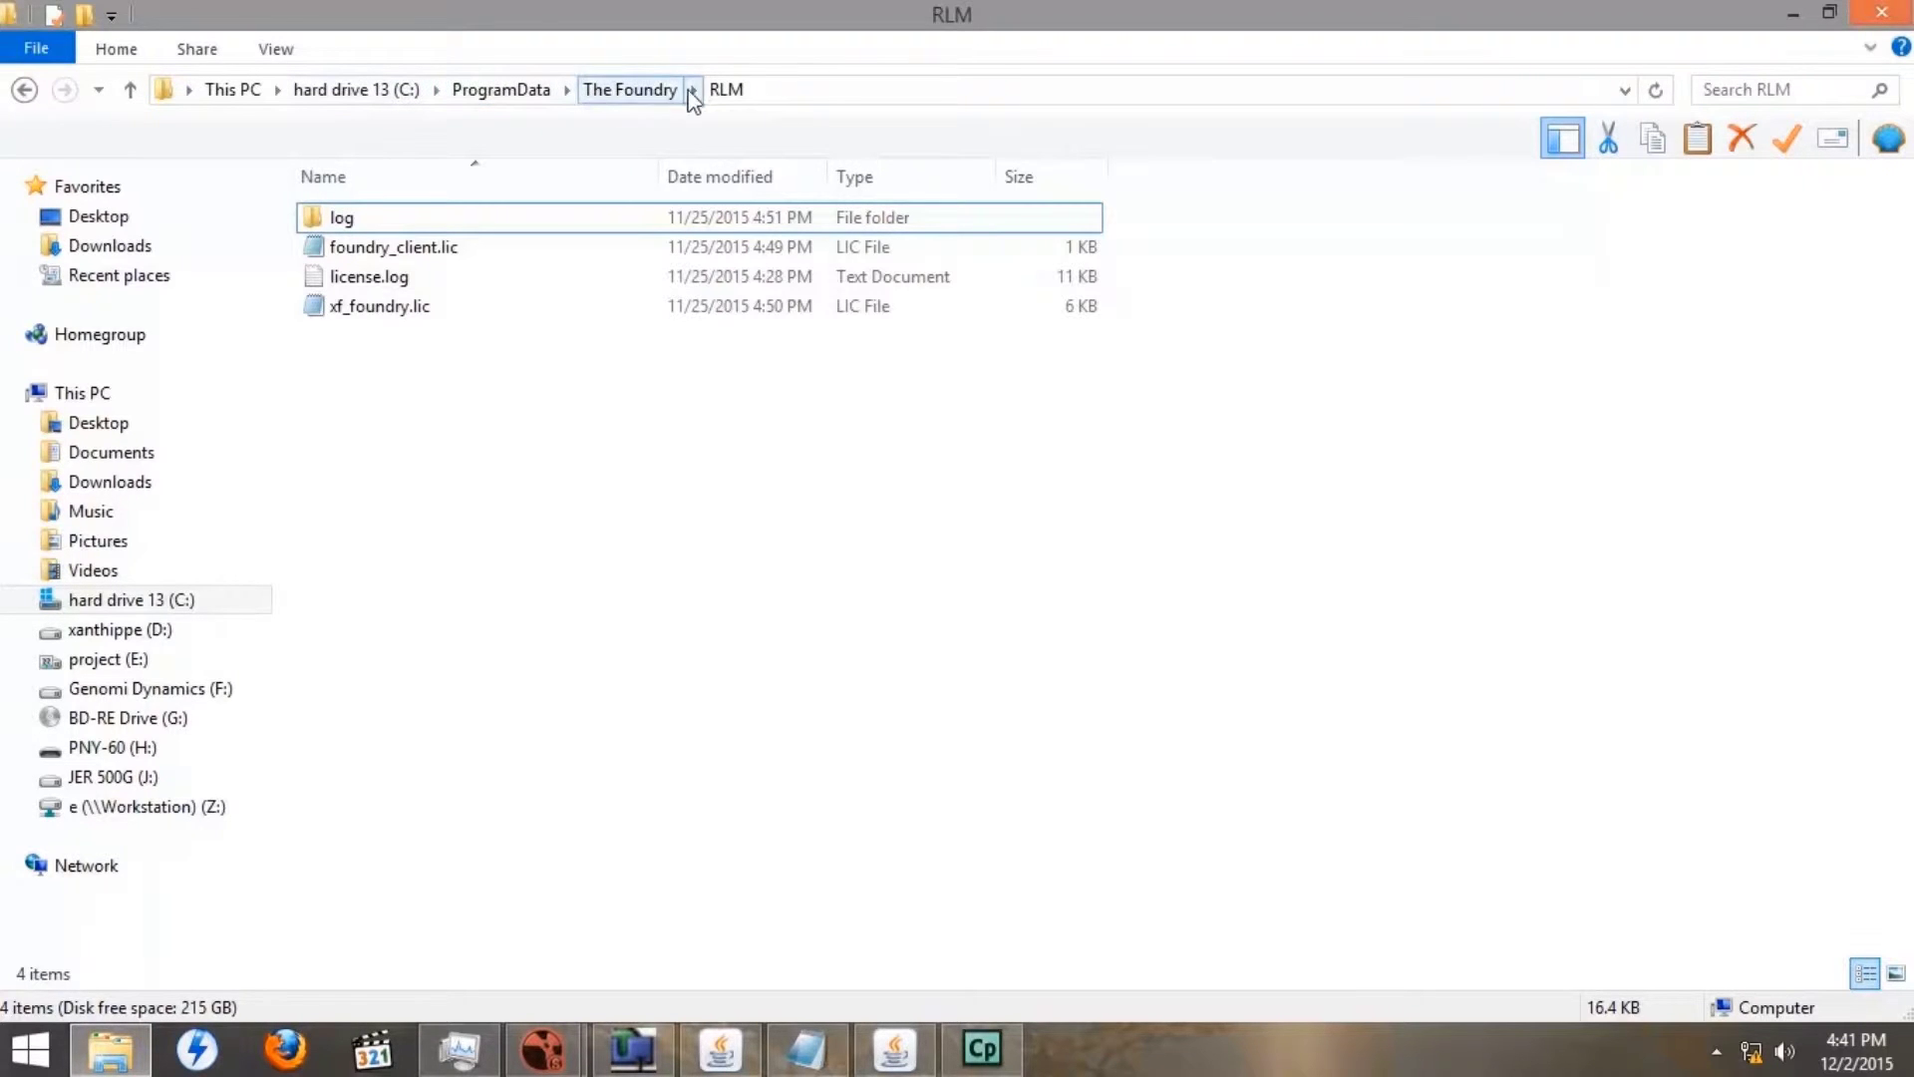
- Open foundry_client.lic in Notepad and highlight port 4101 in its HOST Workstation line
double_click(383, 249)
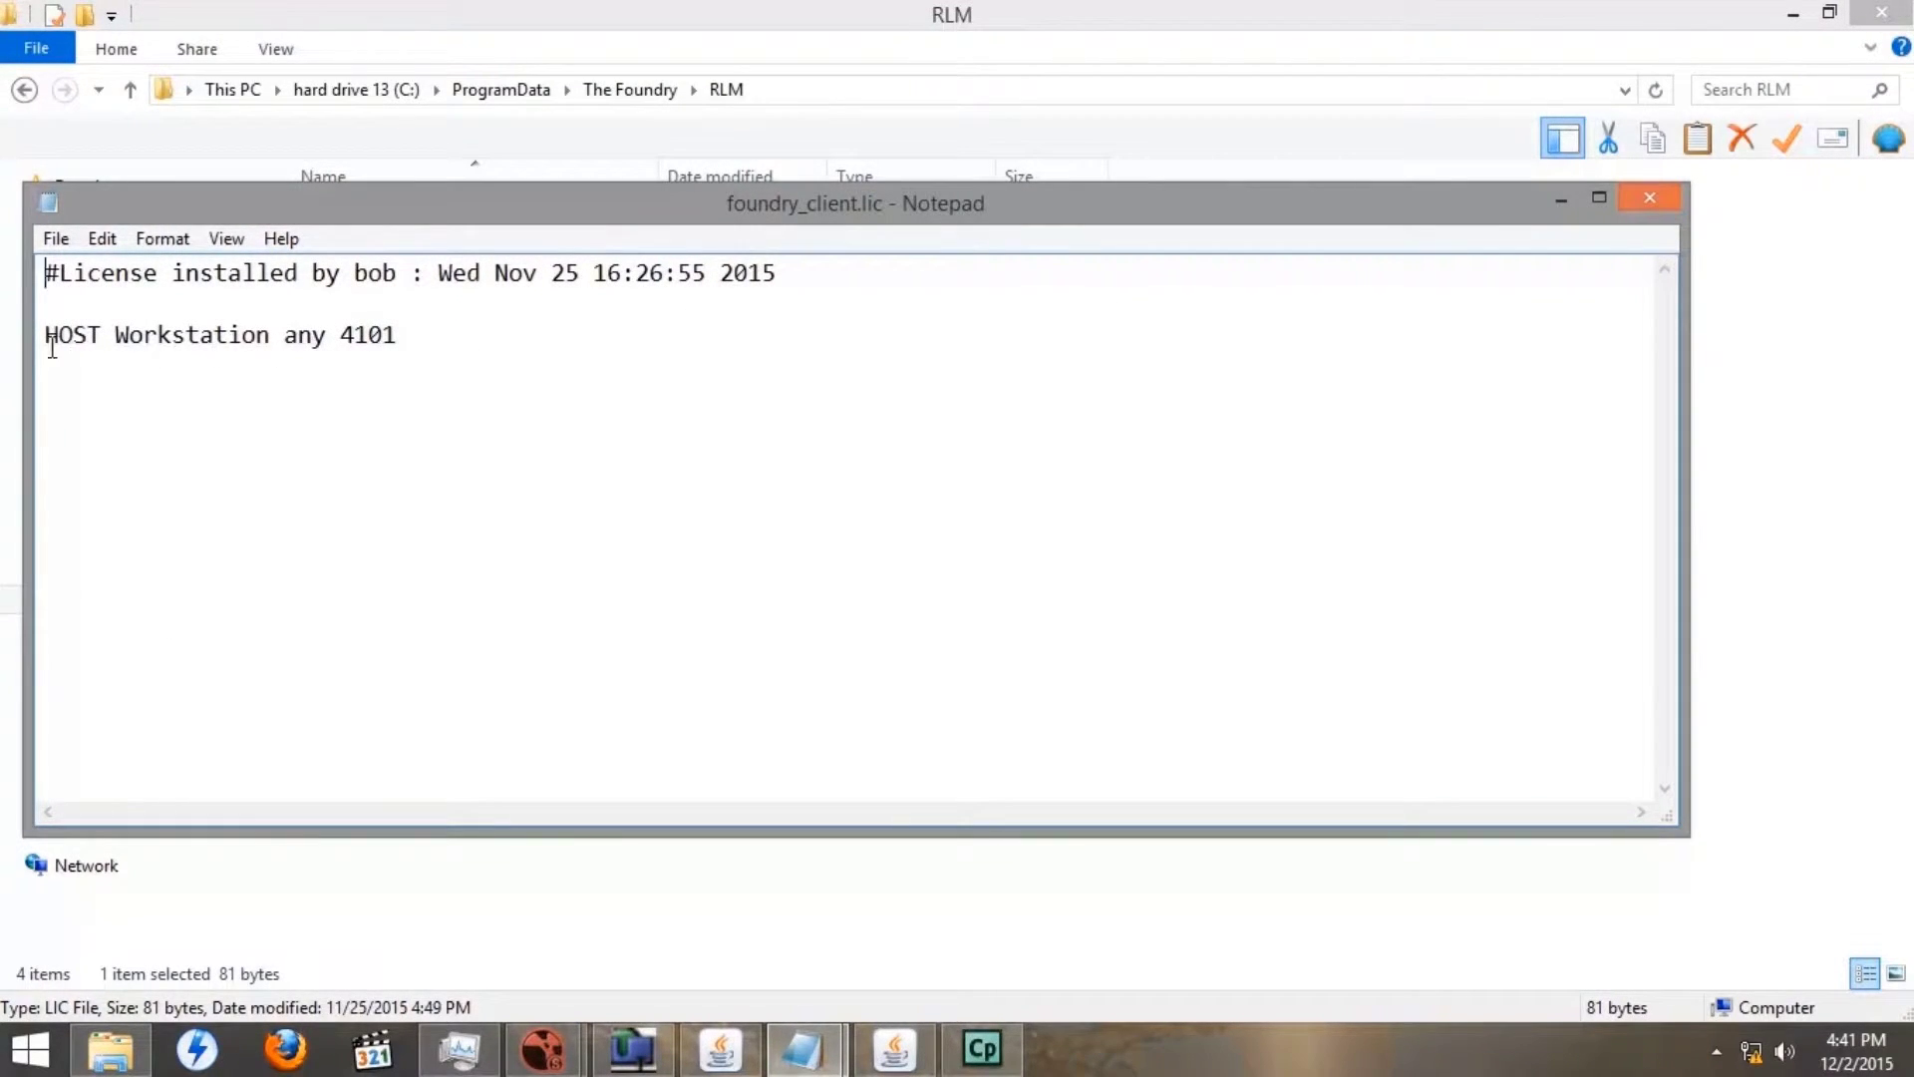
drag(340, 334, 396, 337)
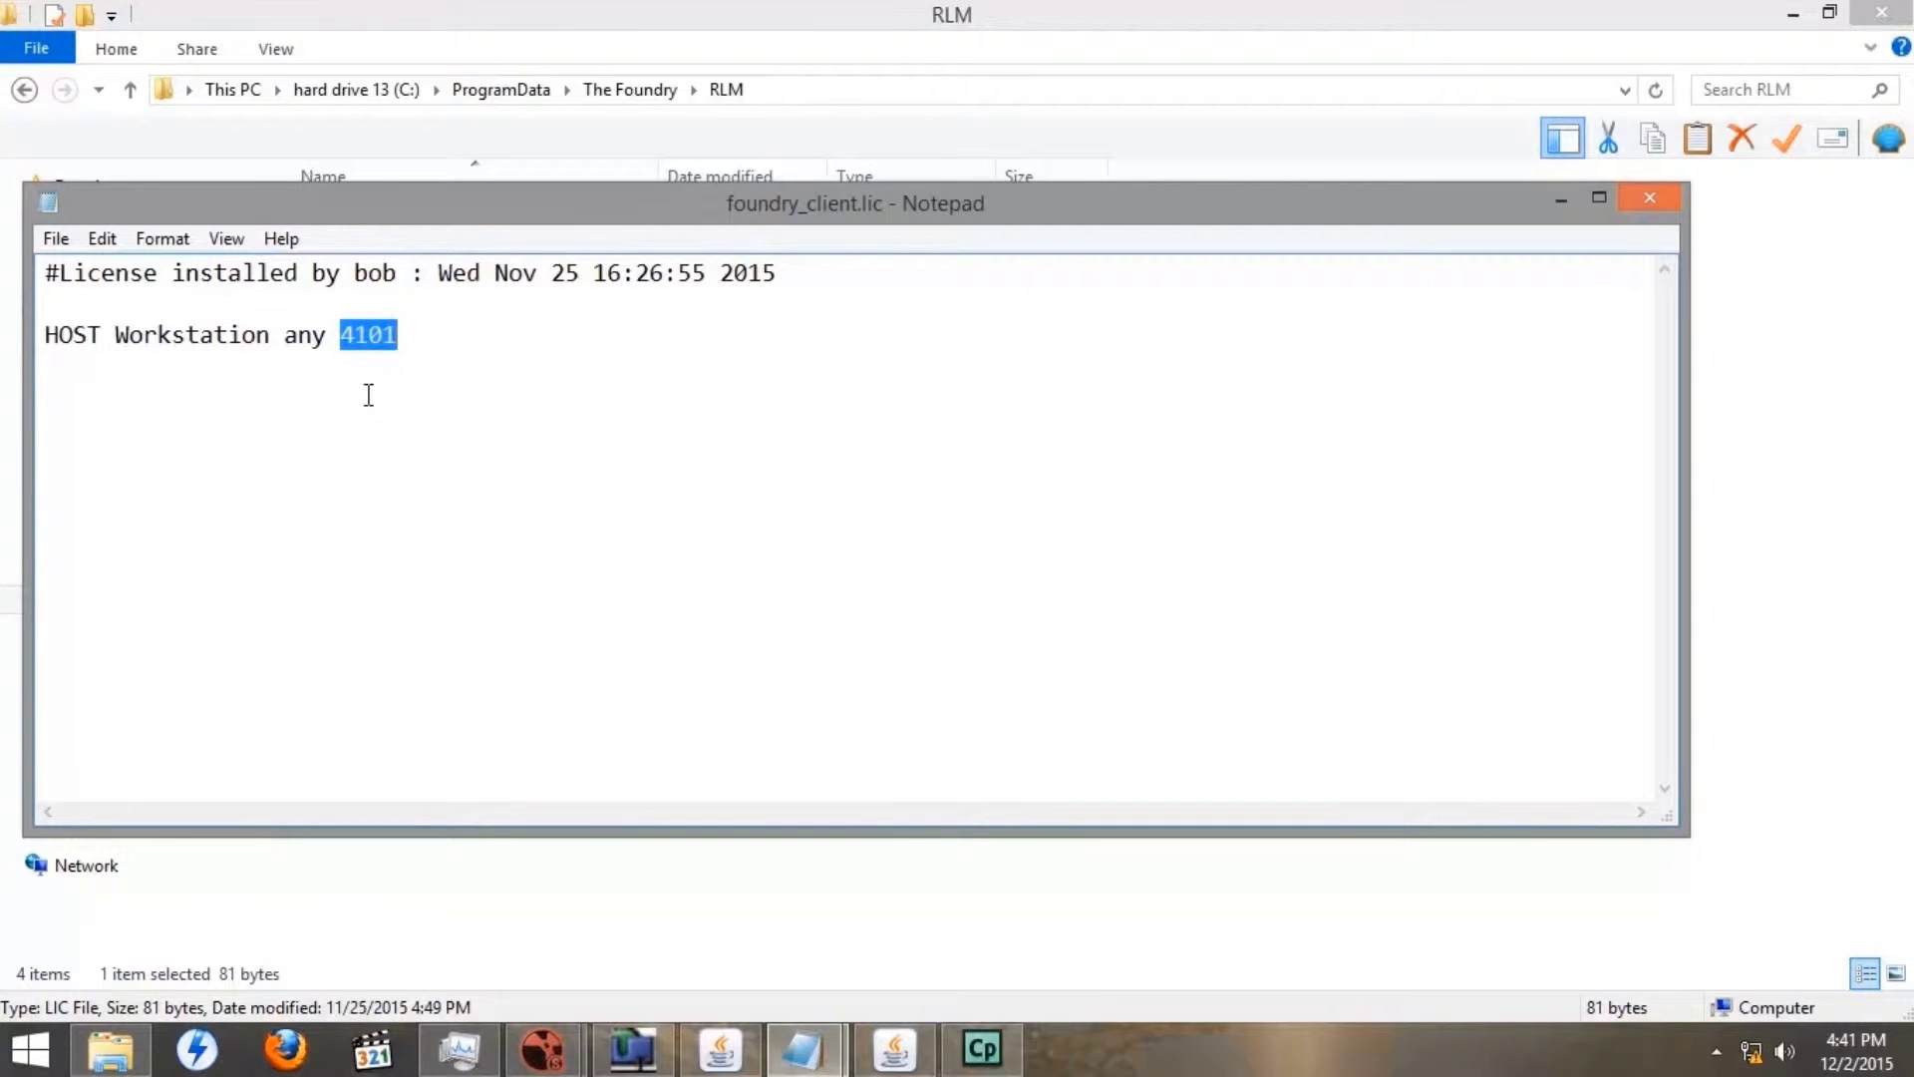
click(432, 371)
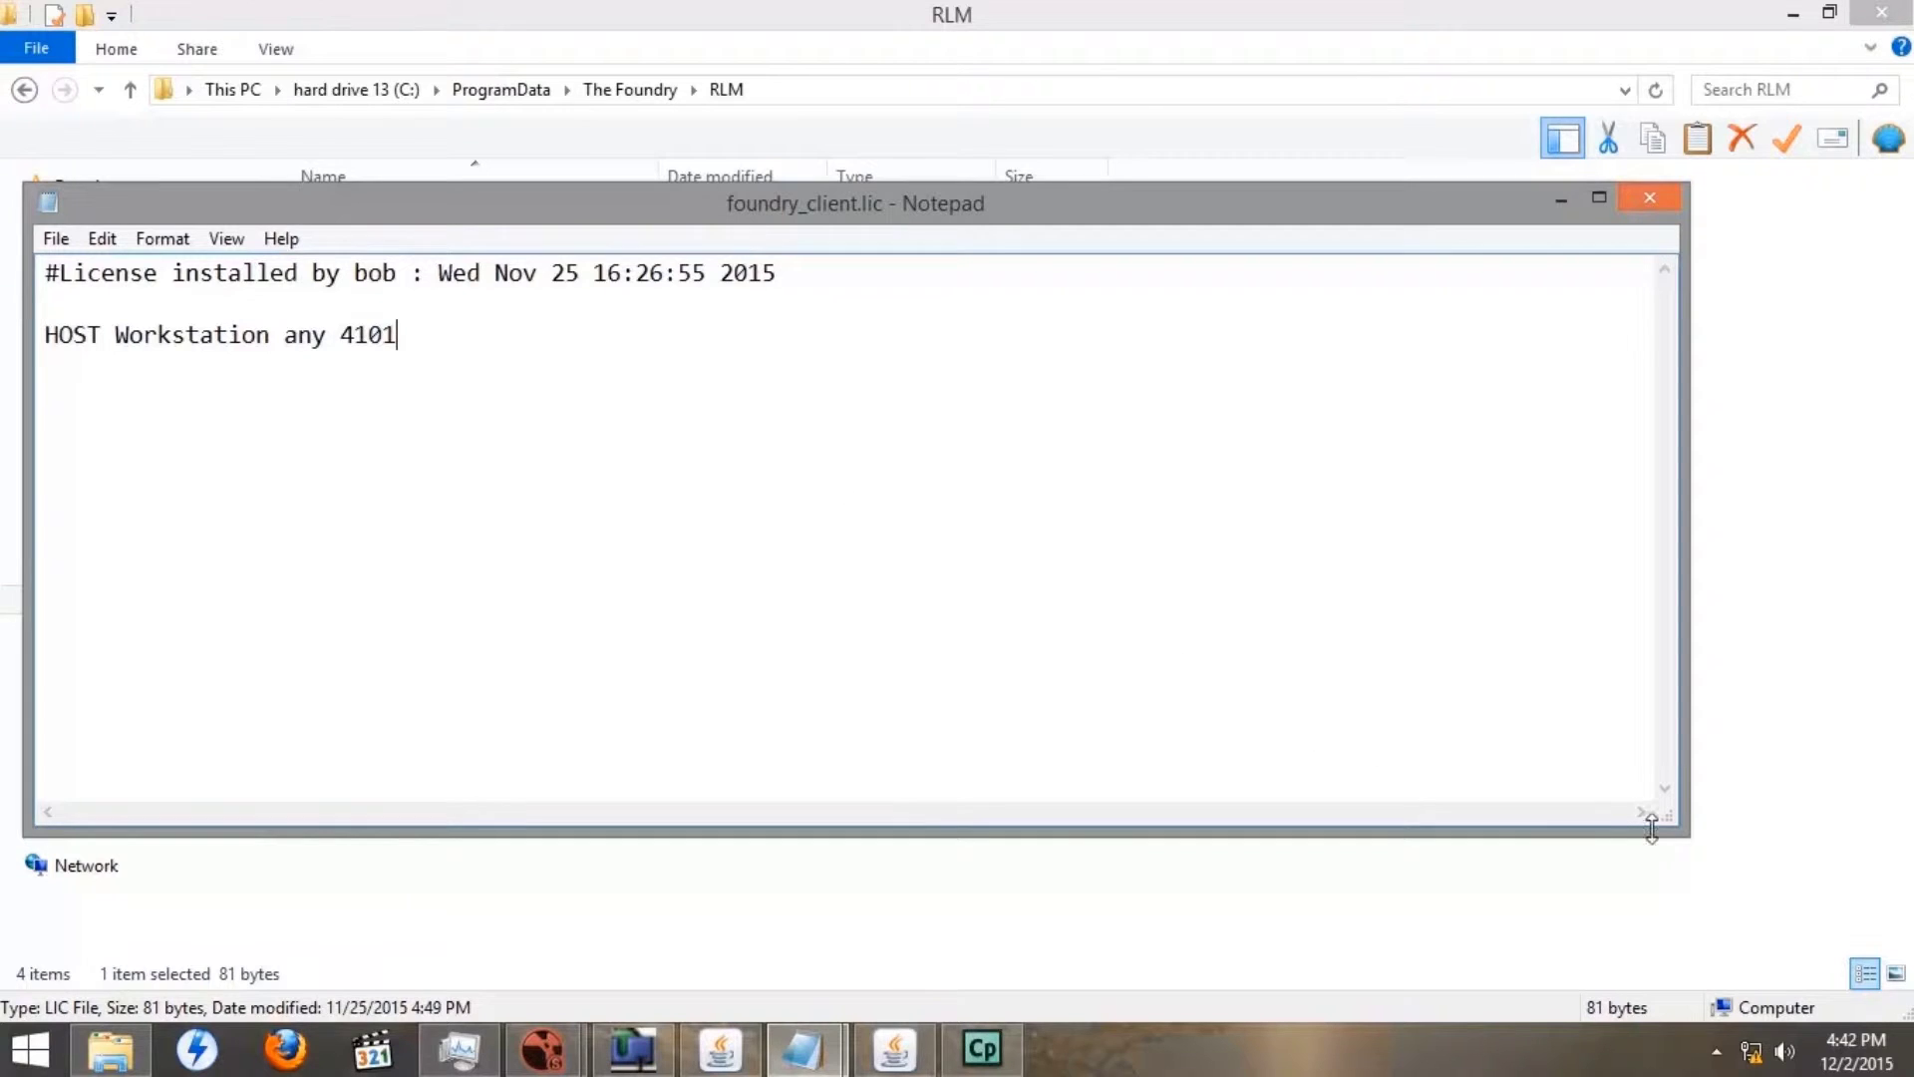
right_click(1753, 1055)
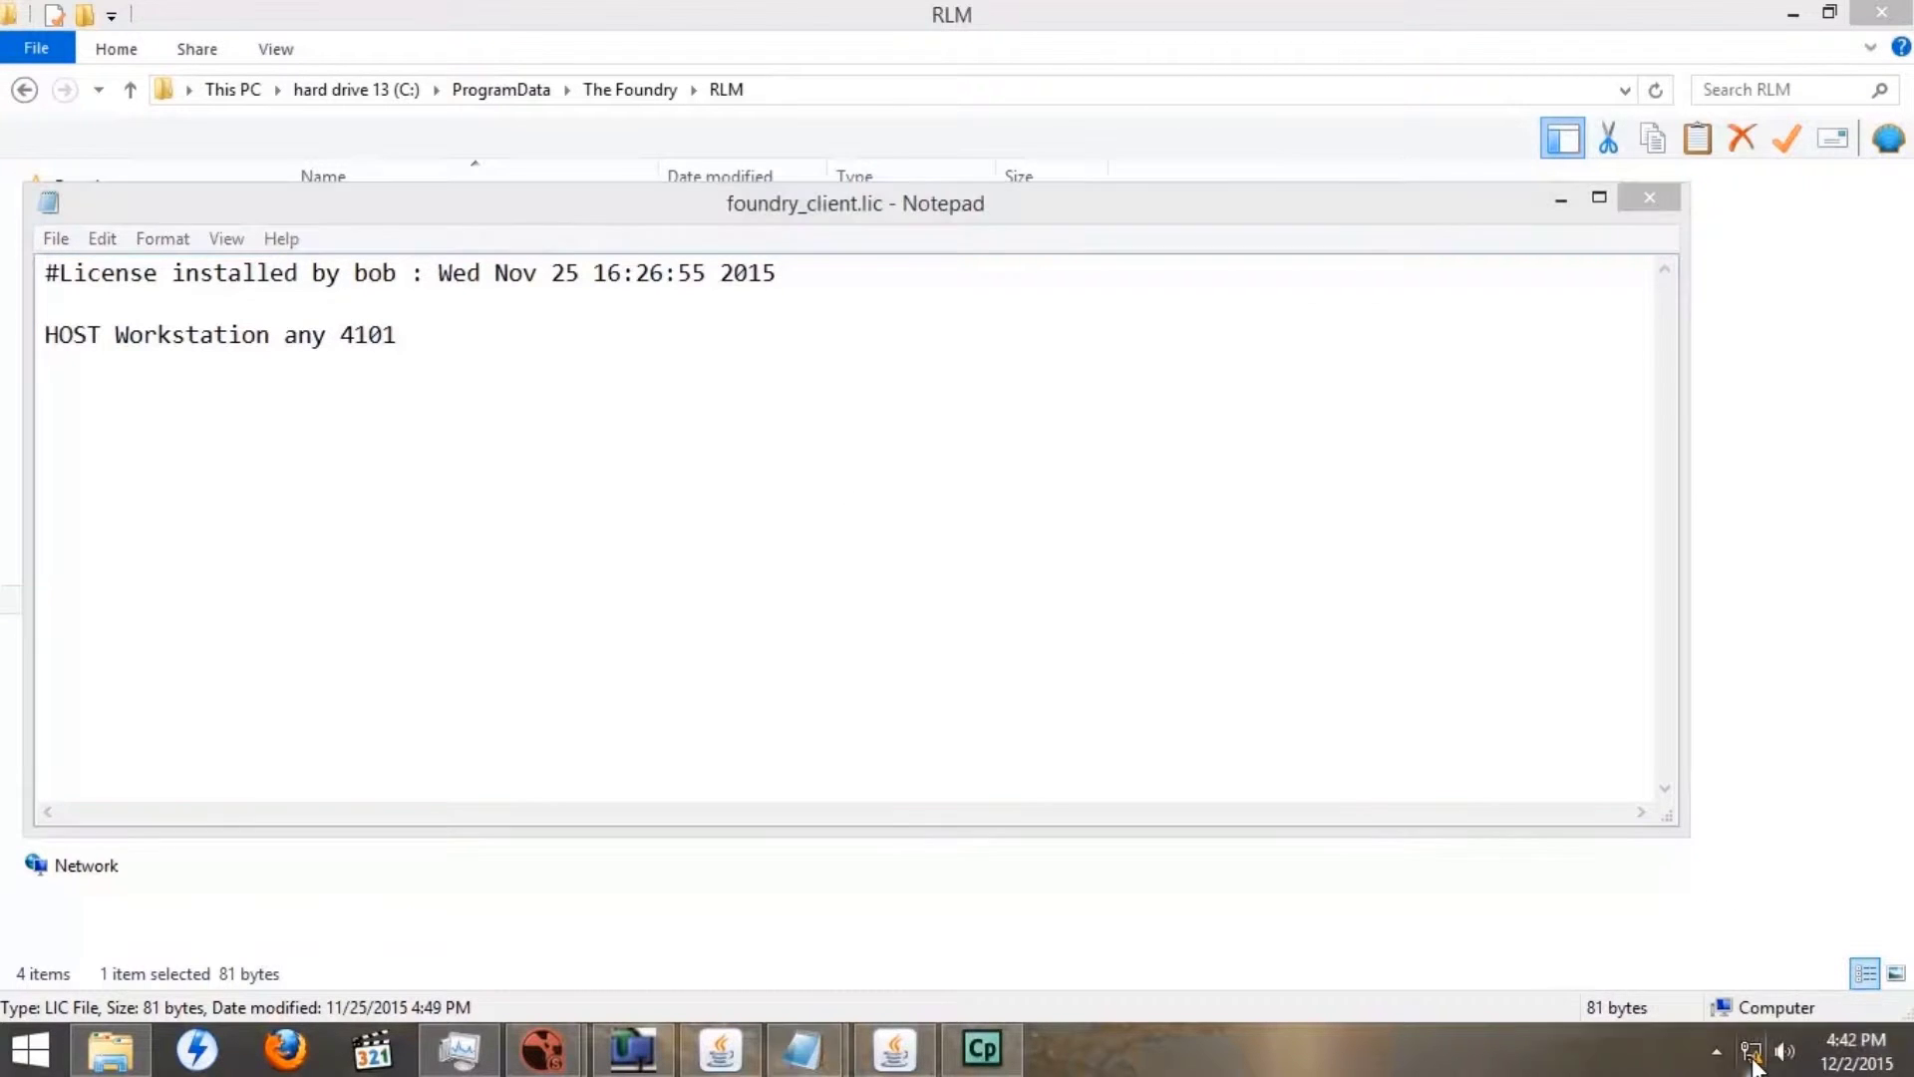
- Open the Ethernet adapter's Internet Protocol Version 4 (TCP/IPv4) properties via Network and Sharing Center
click(1711, 1037)
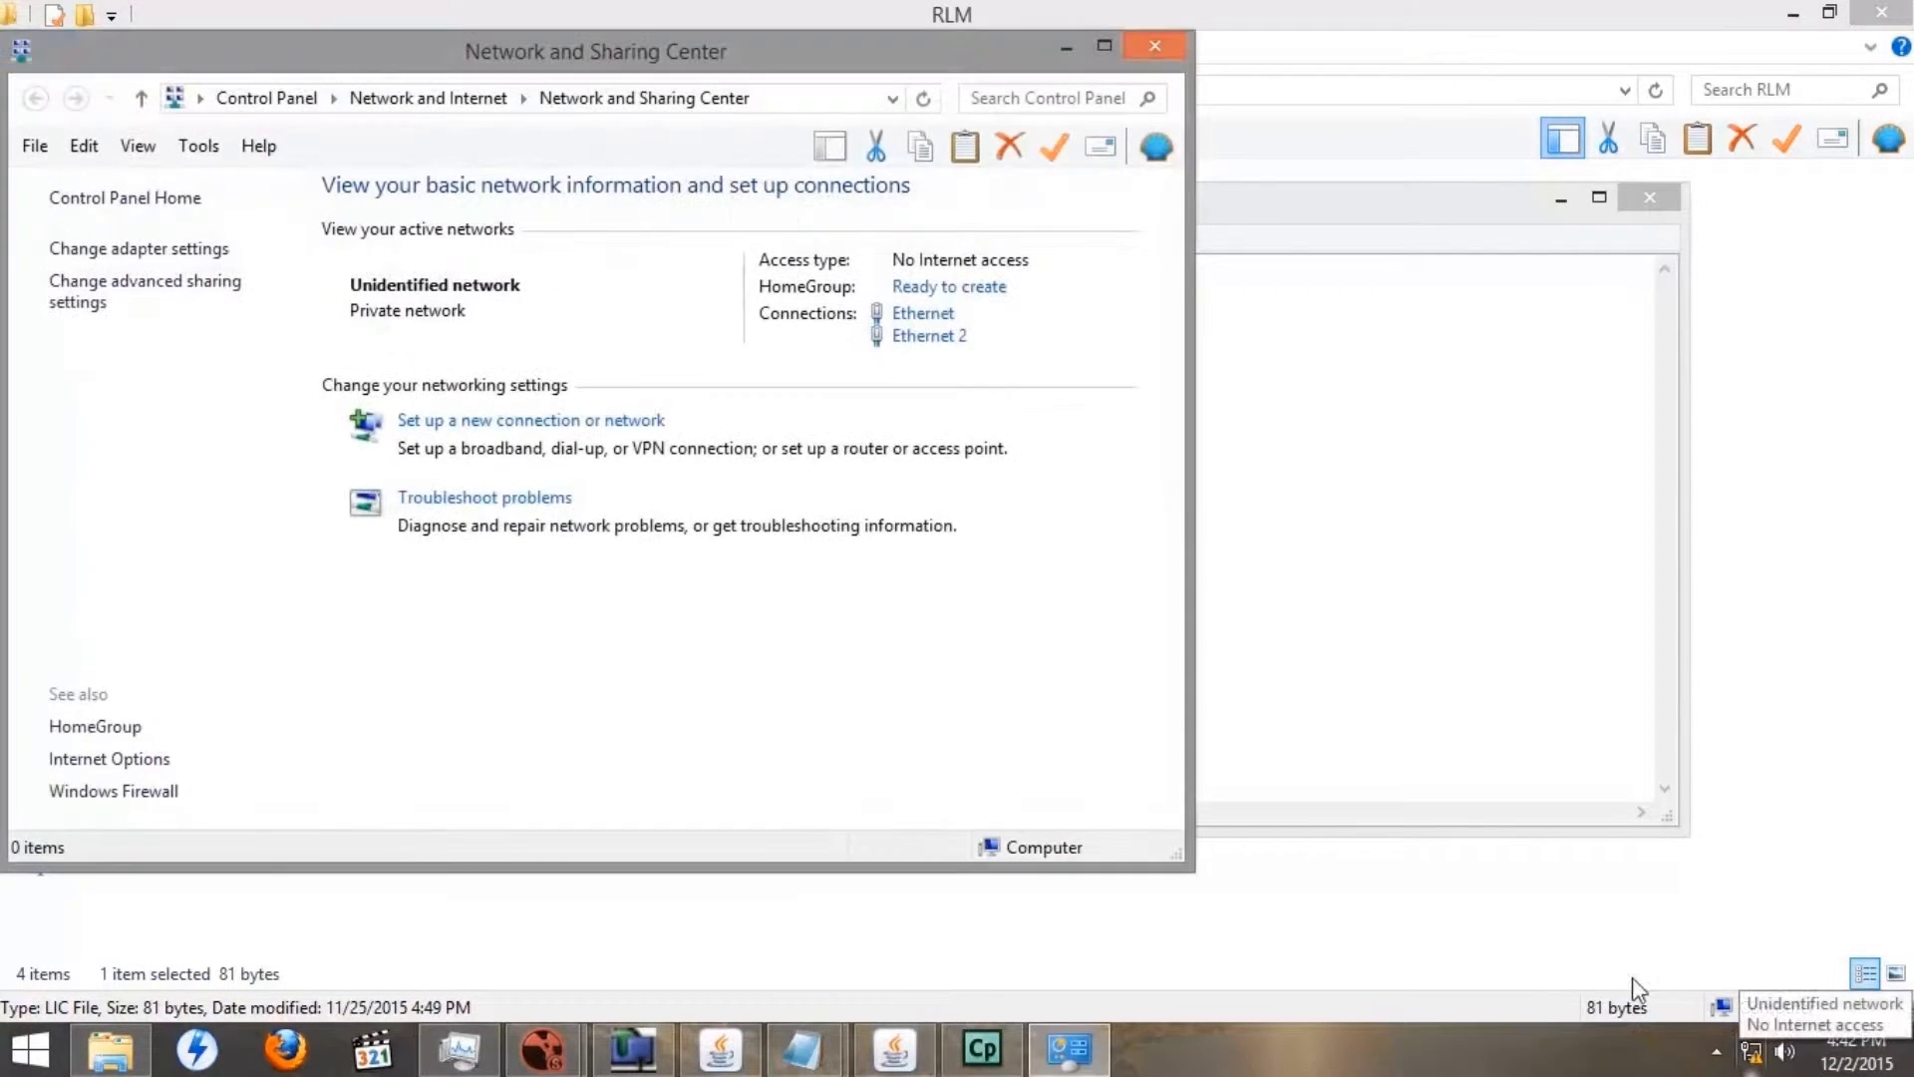
click(92, 247)
click(145, 287)
right_click(144, 285)
click(230, 546)
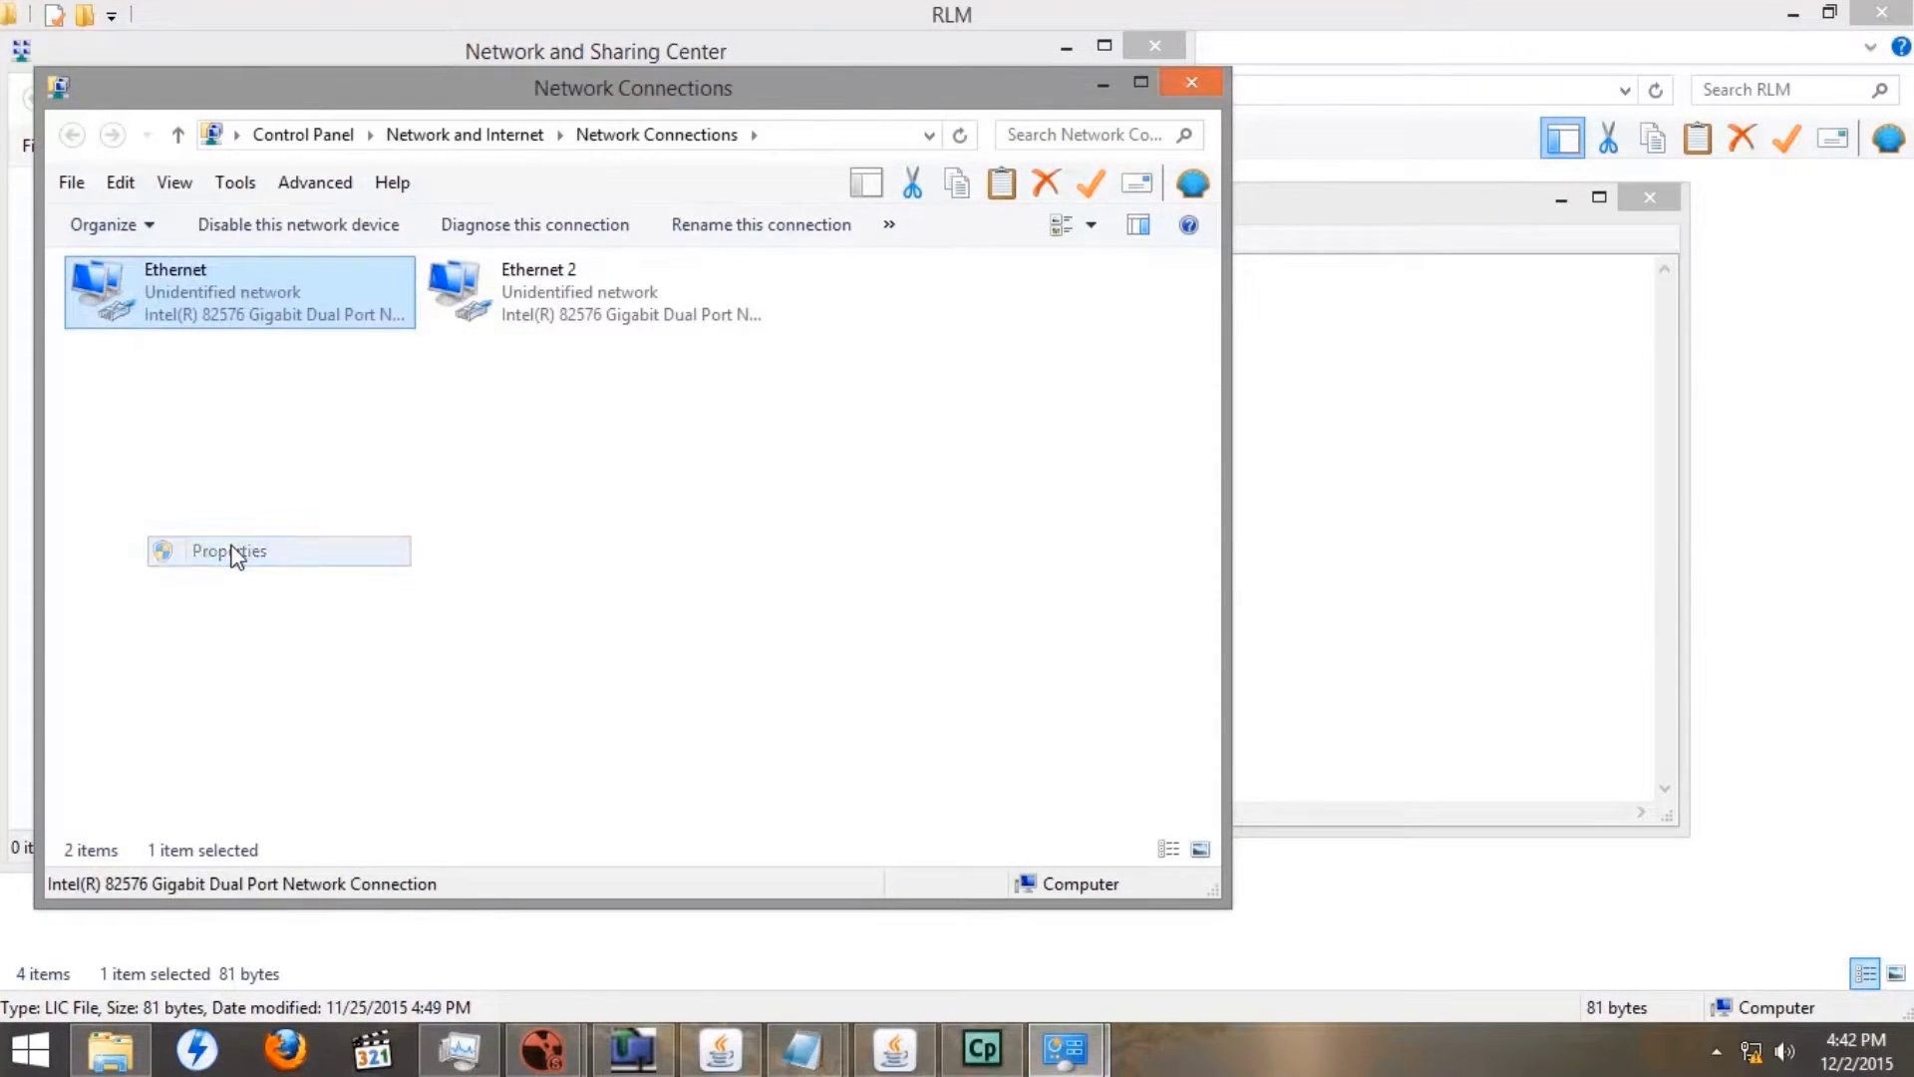
drag(538, 512, 538, 555)
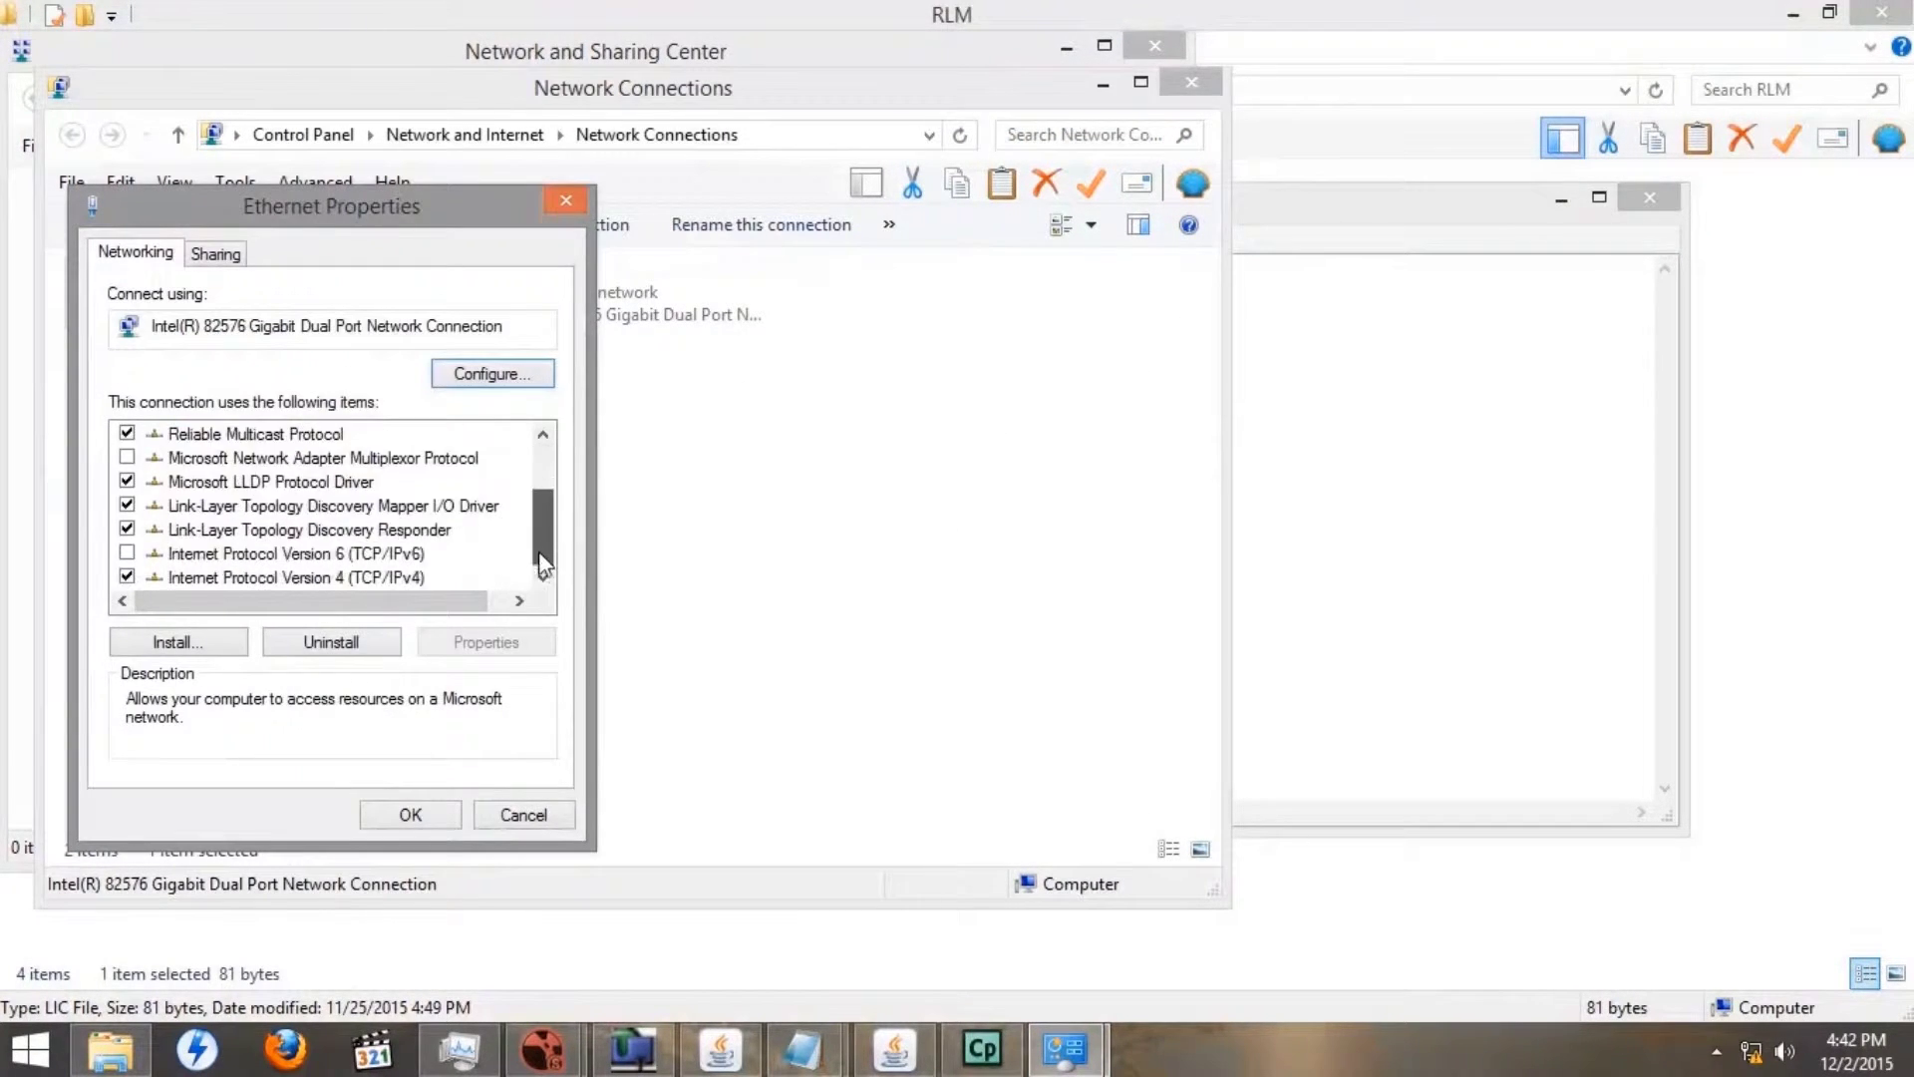
click(326, 574)
click(469, 642)
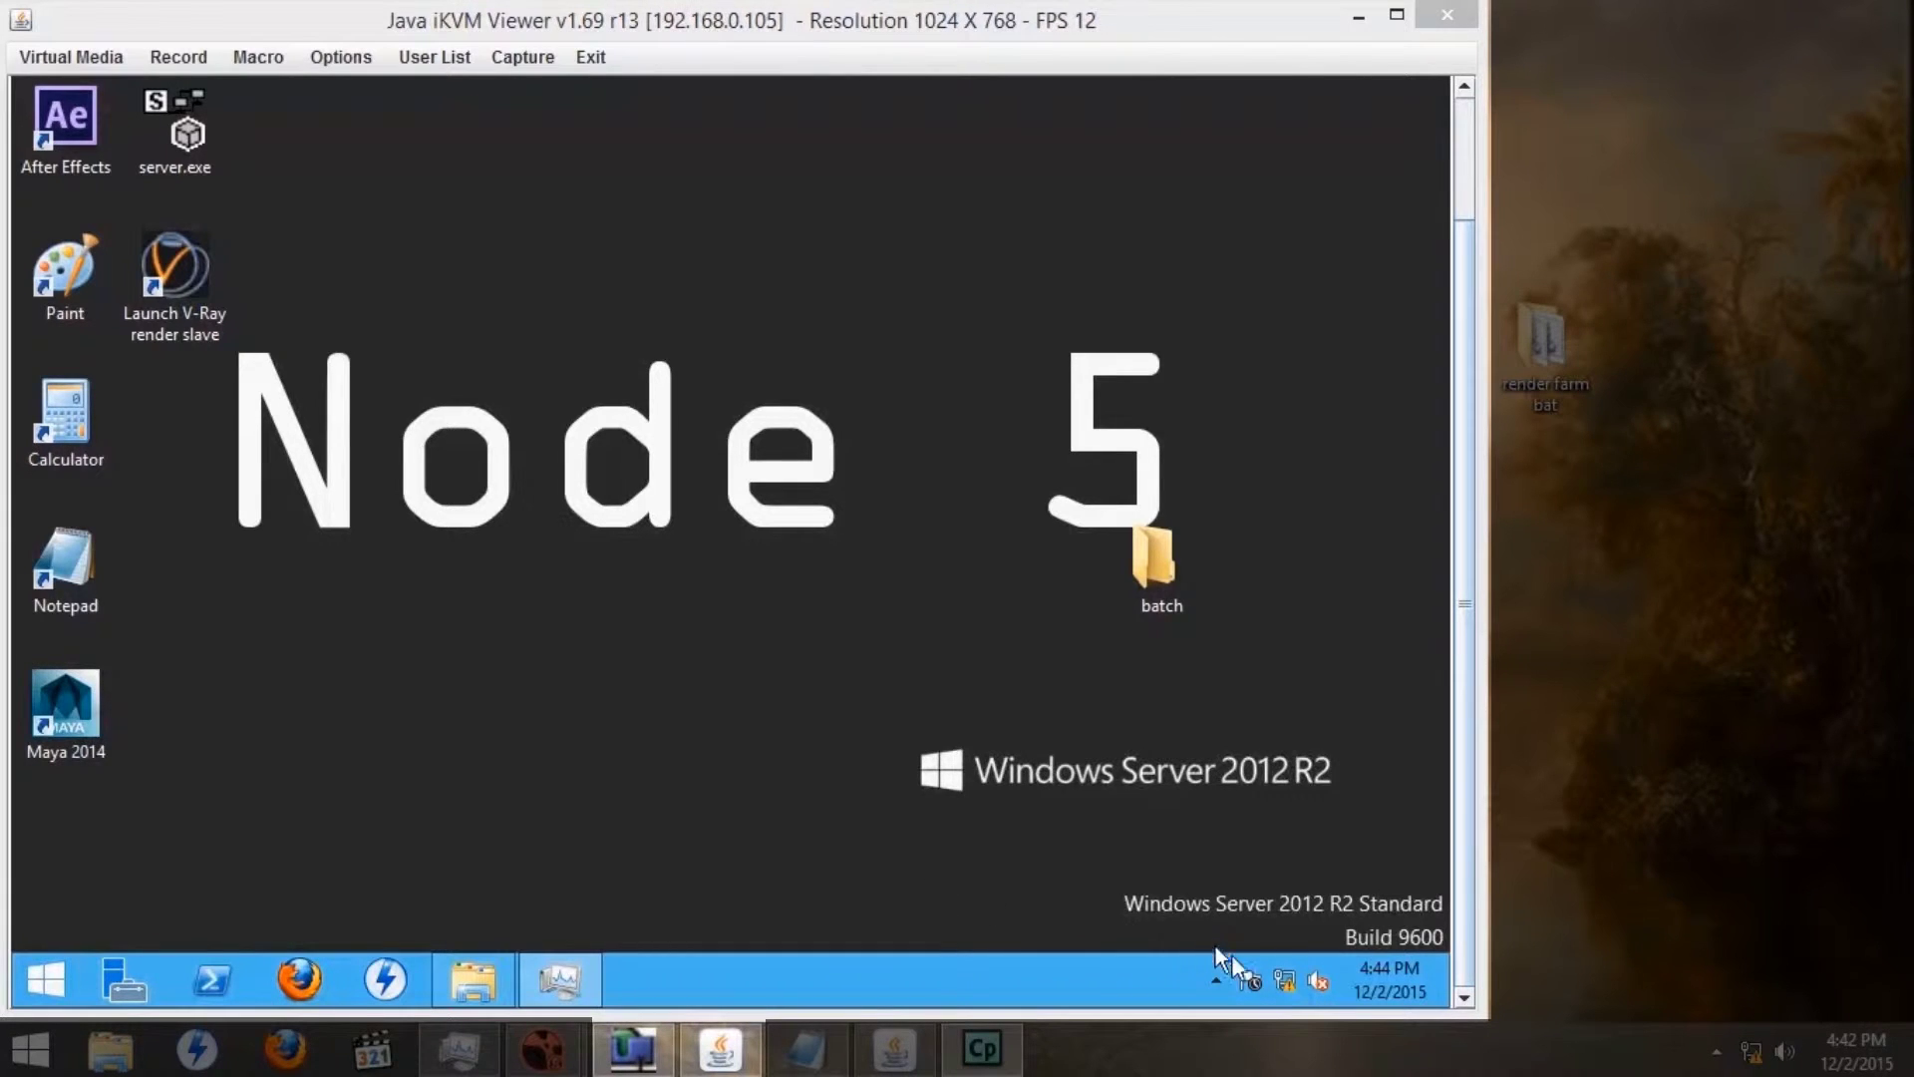
- On the remote node, open System and Security's Allow an app through Windows Firewall list
right_click(1282, 979)
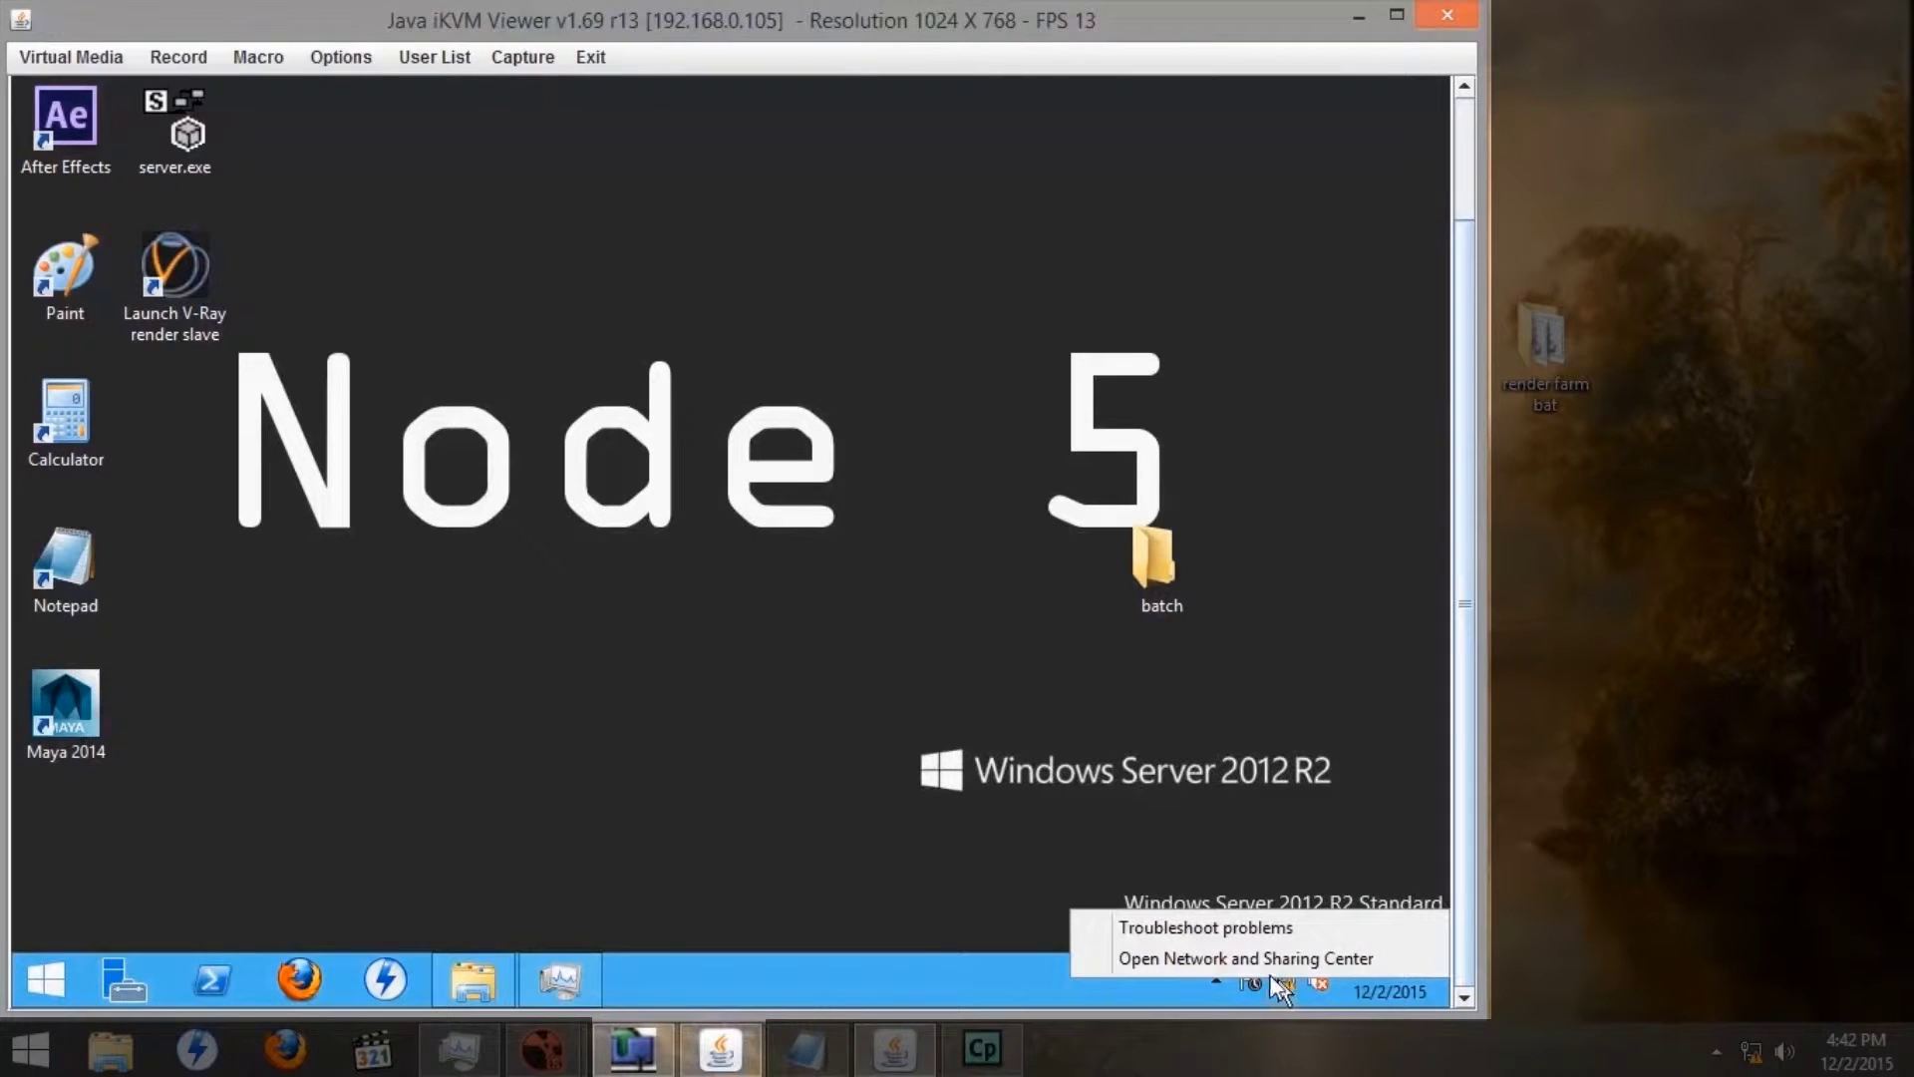
click(1262, 959)
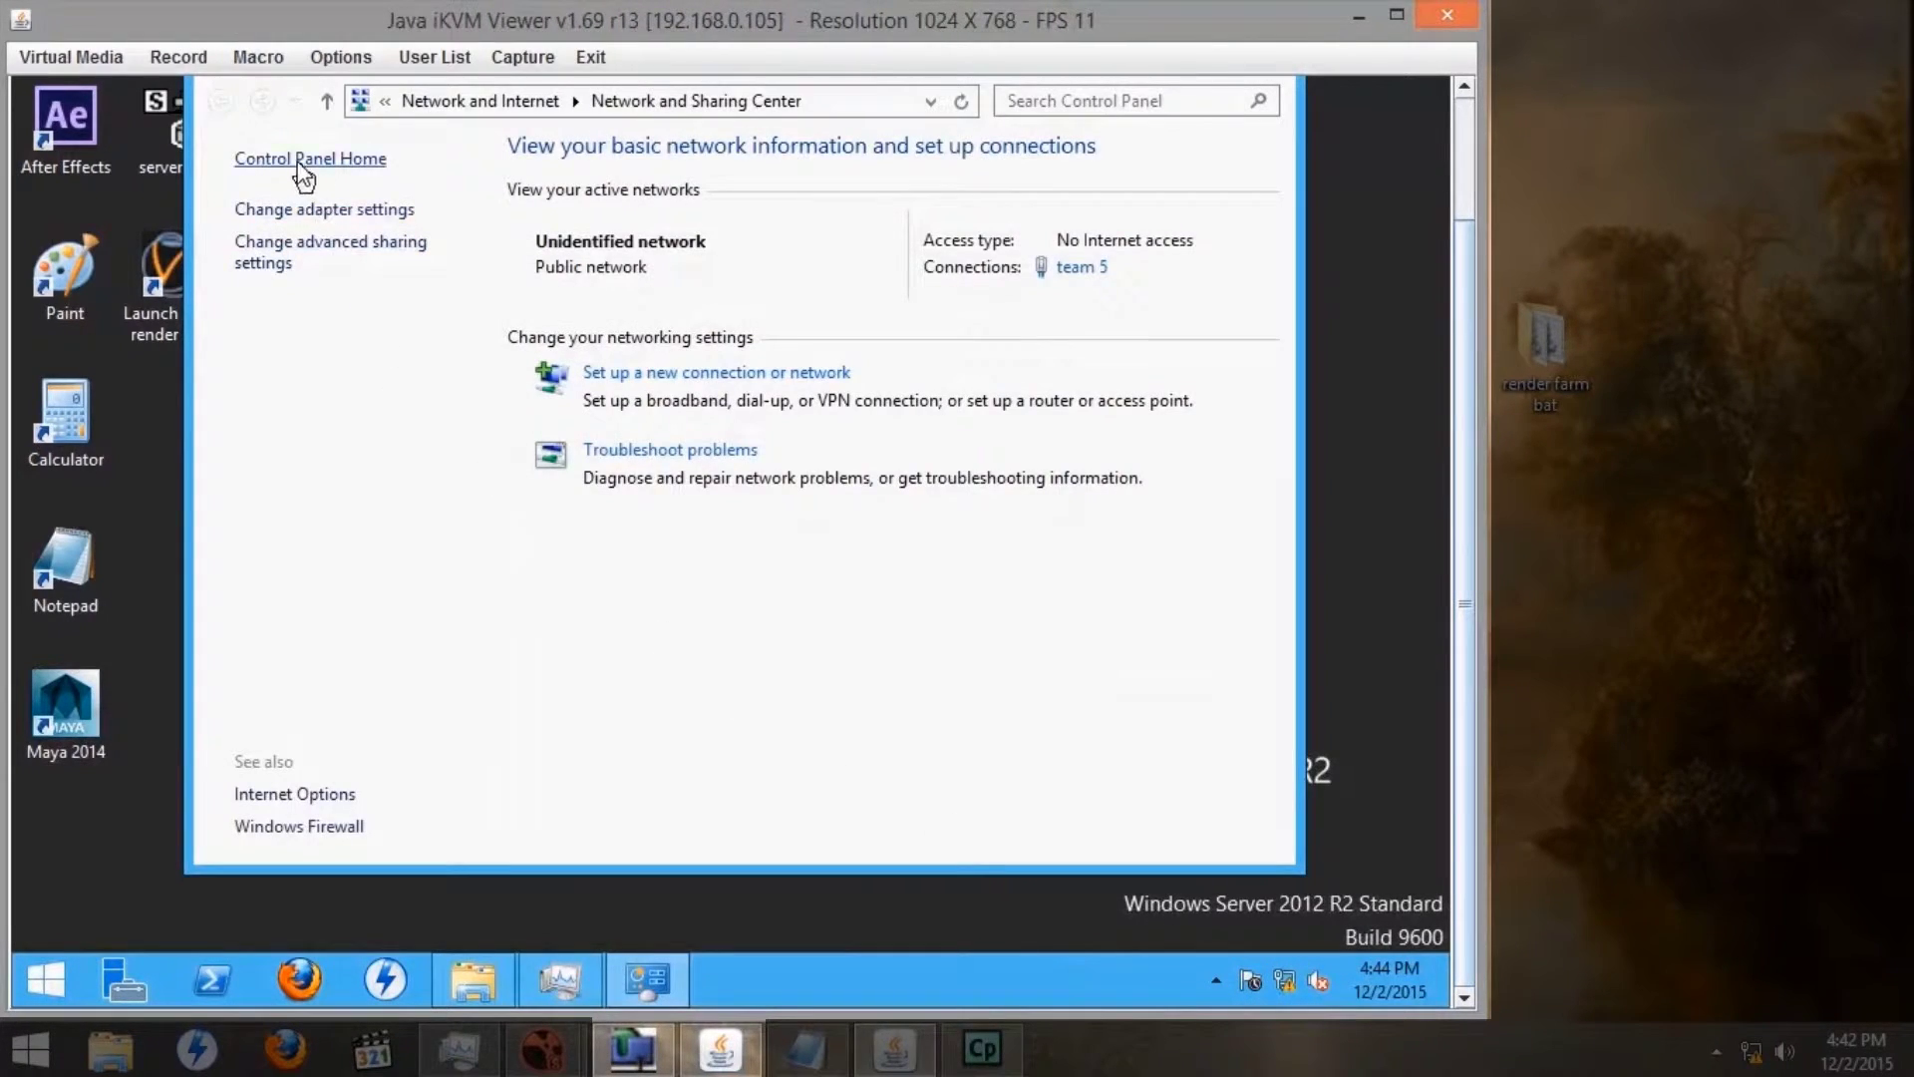
click(298, 164)
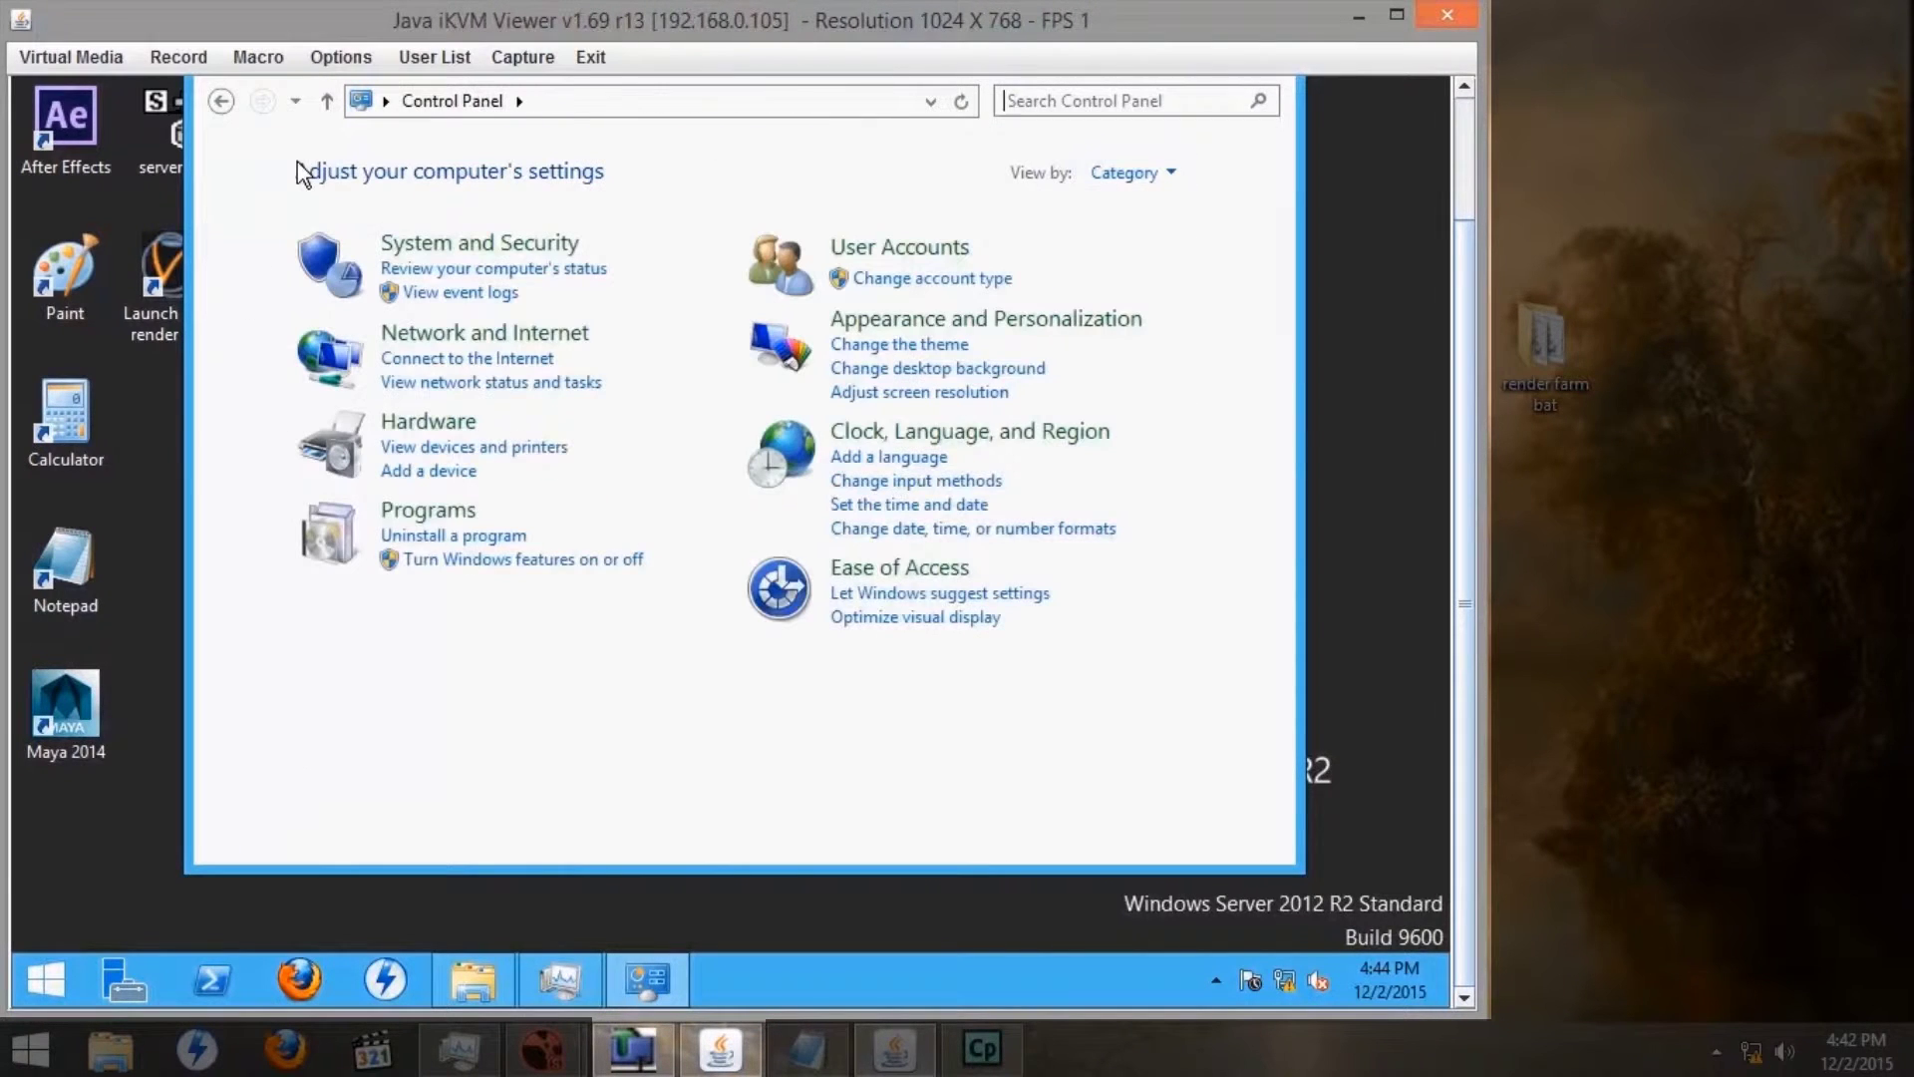
click(425, 245)
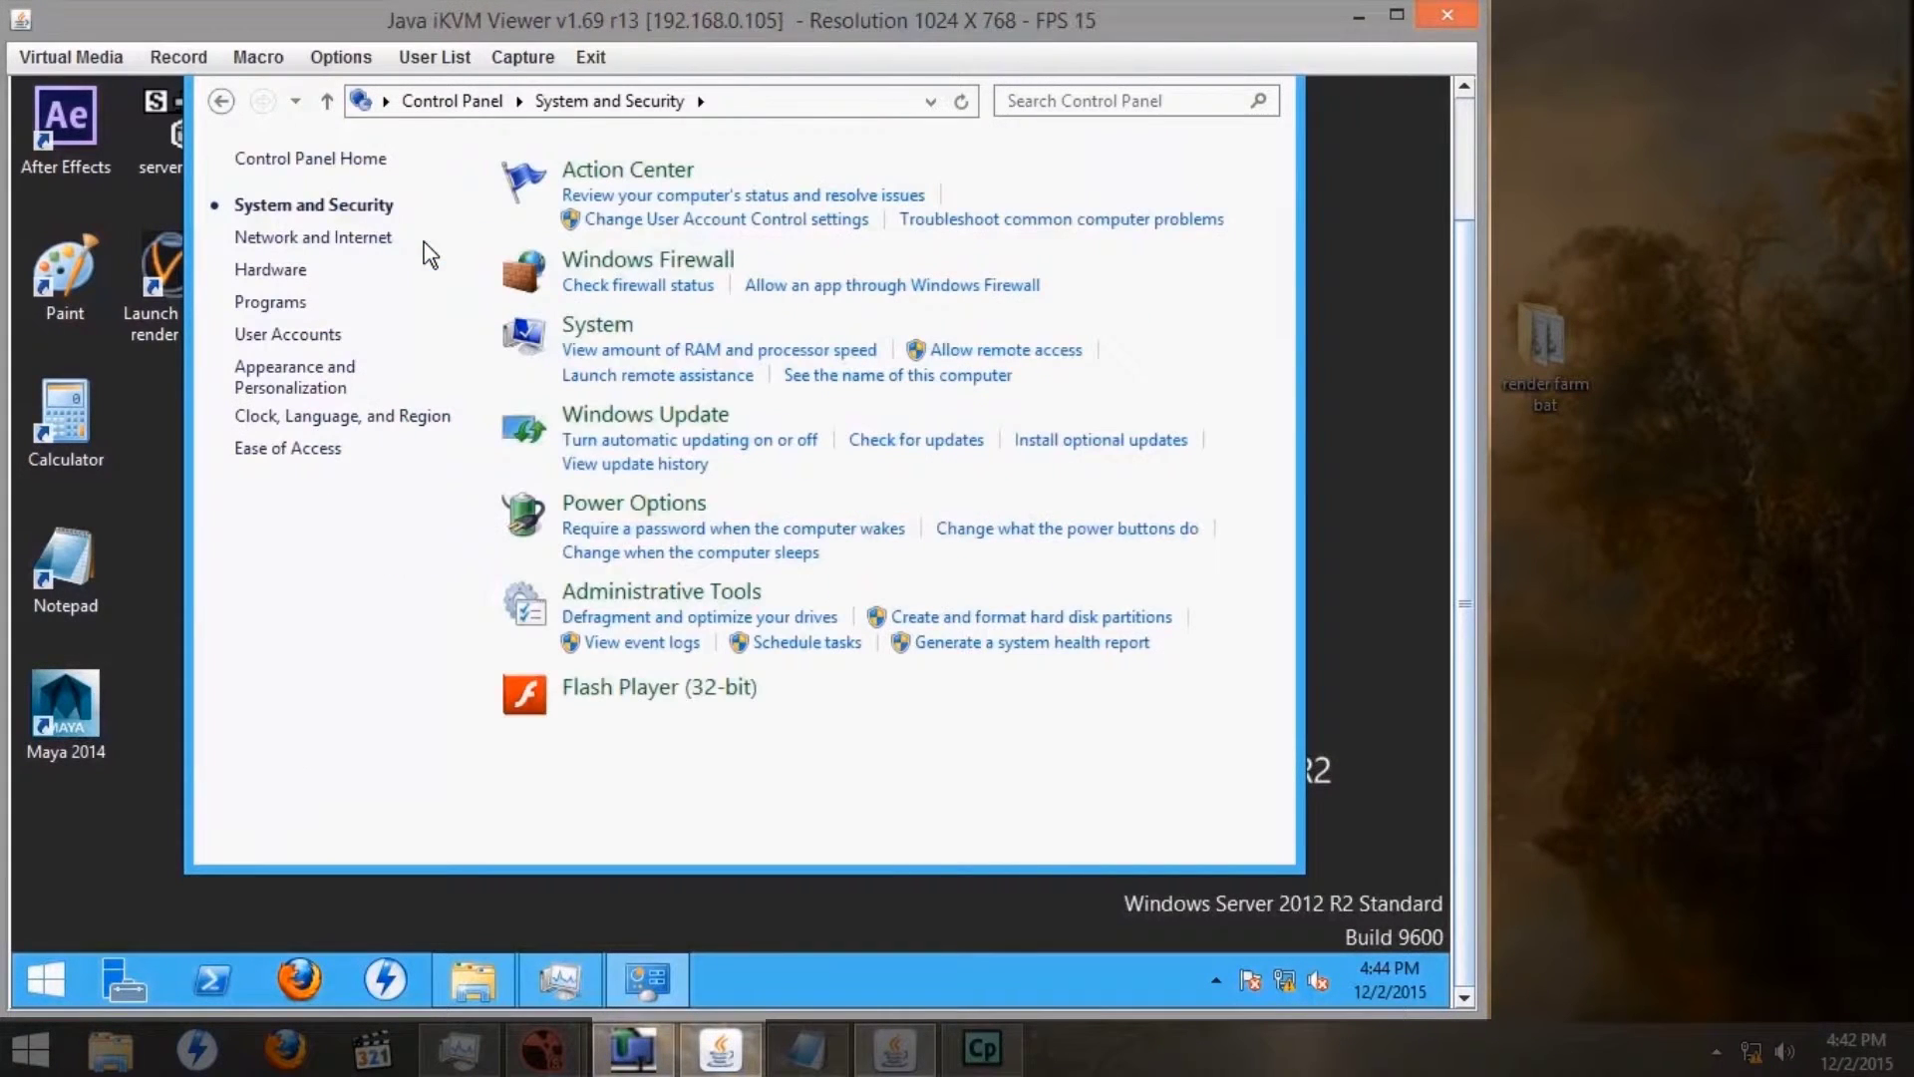
click(797, 289)
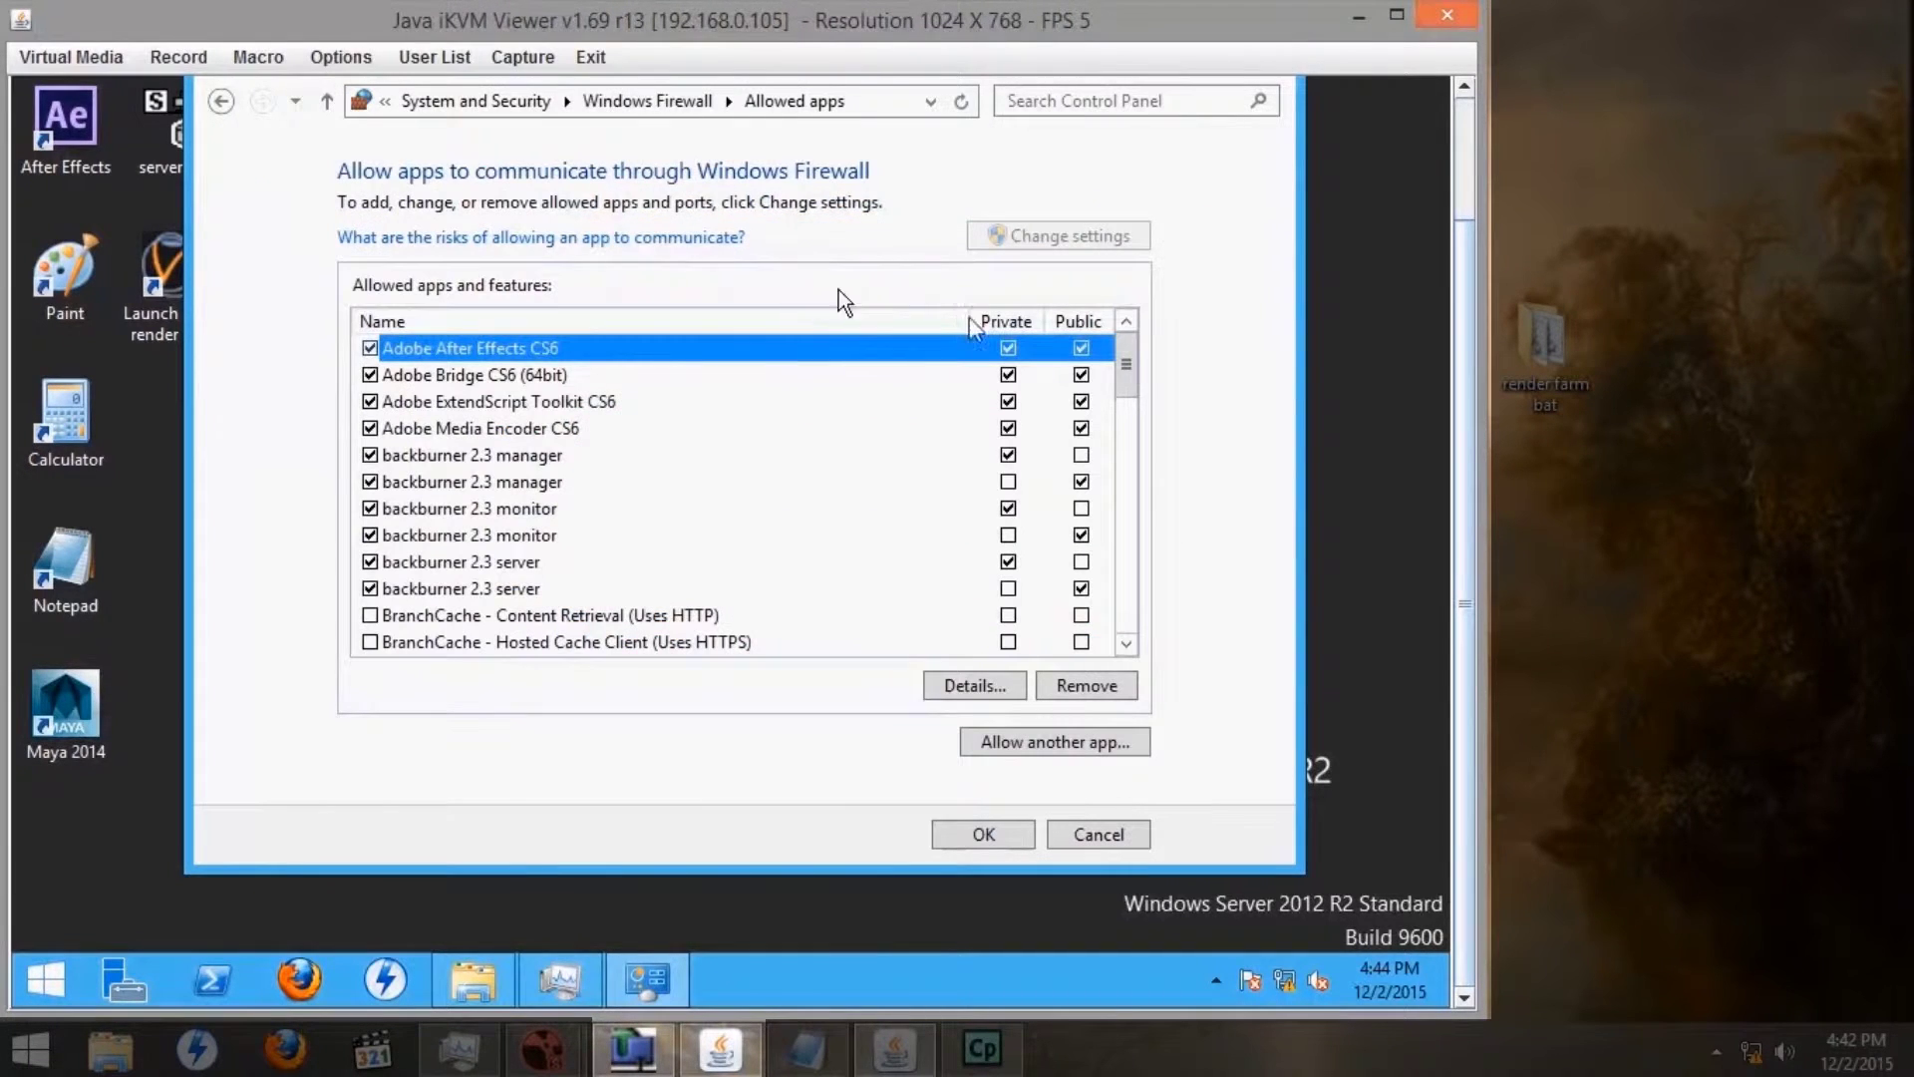
drag(1131, 363, 1133, 650)
- Add Nuke 9.0v3 to the allowed apps and allow it on Private networks too
click(1040, 746)
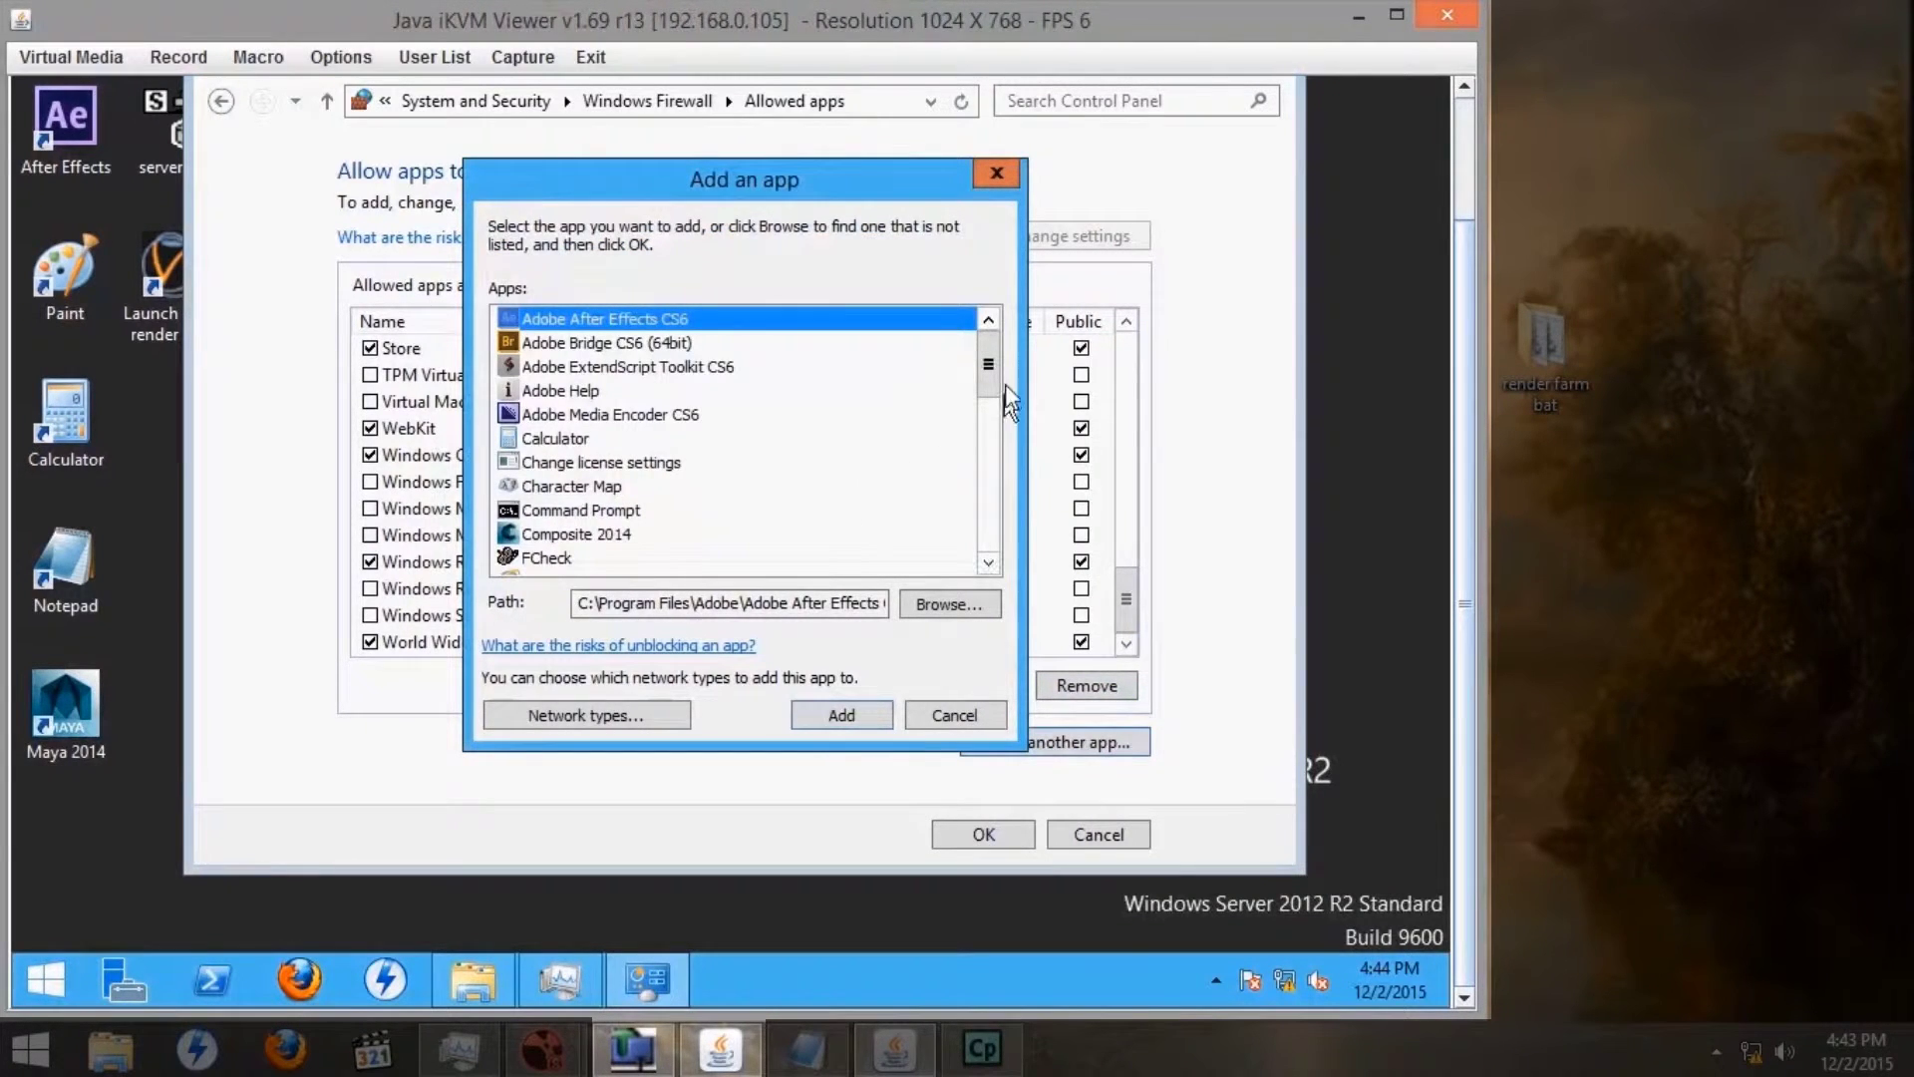
drag(1000, 381, 1002, 443)
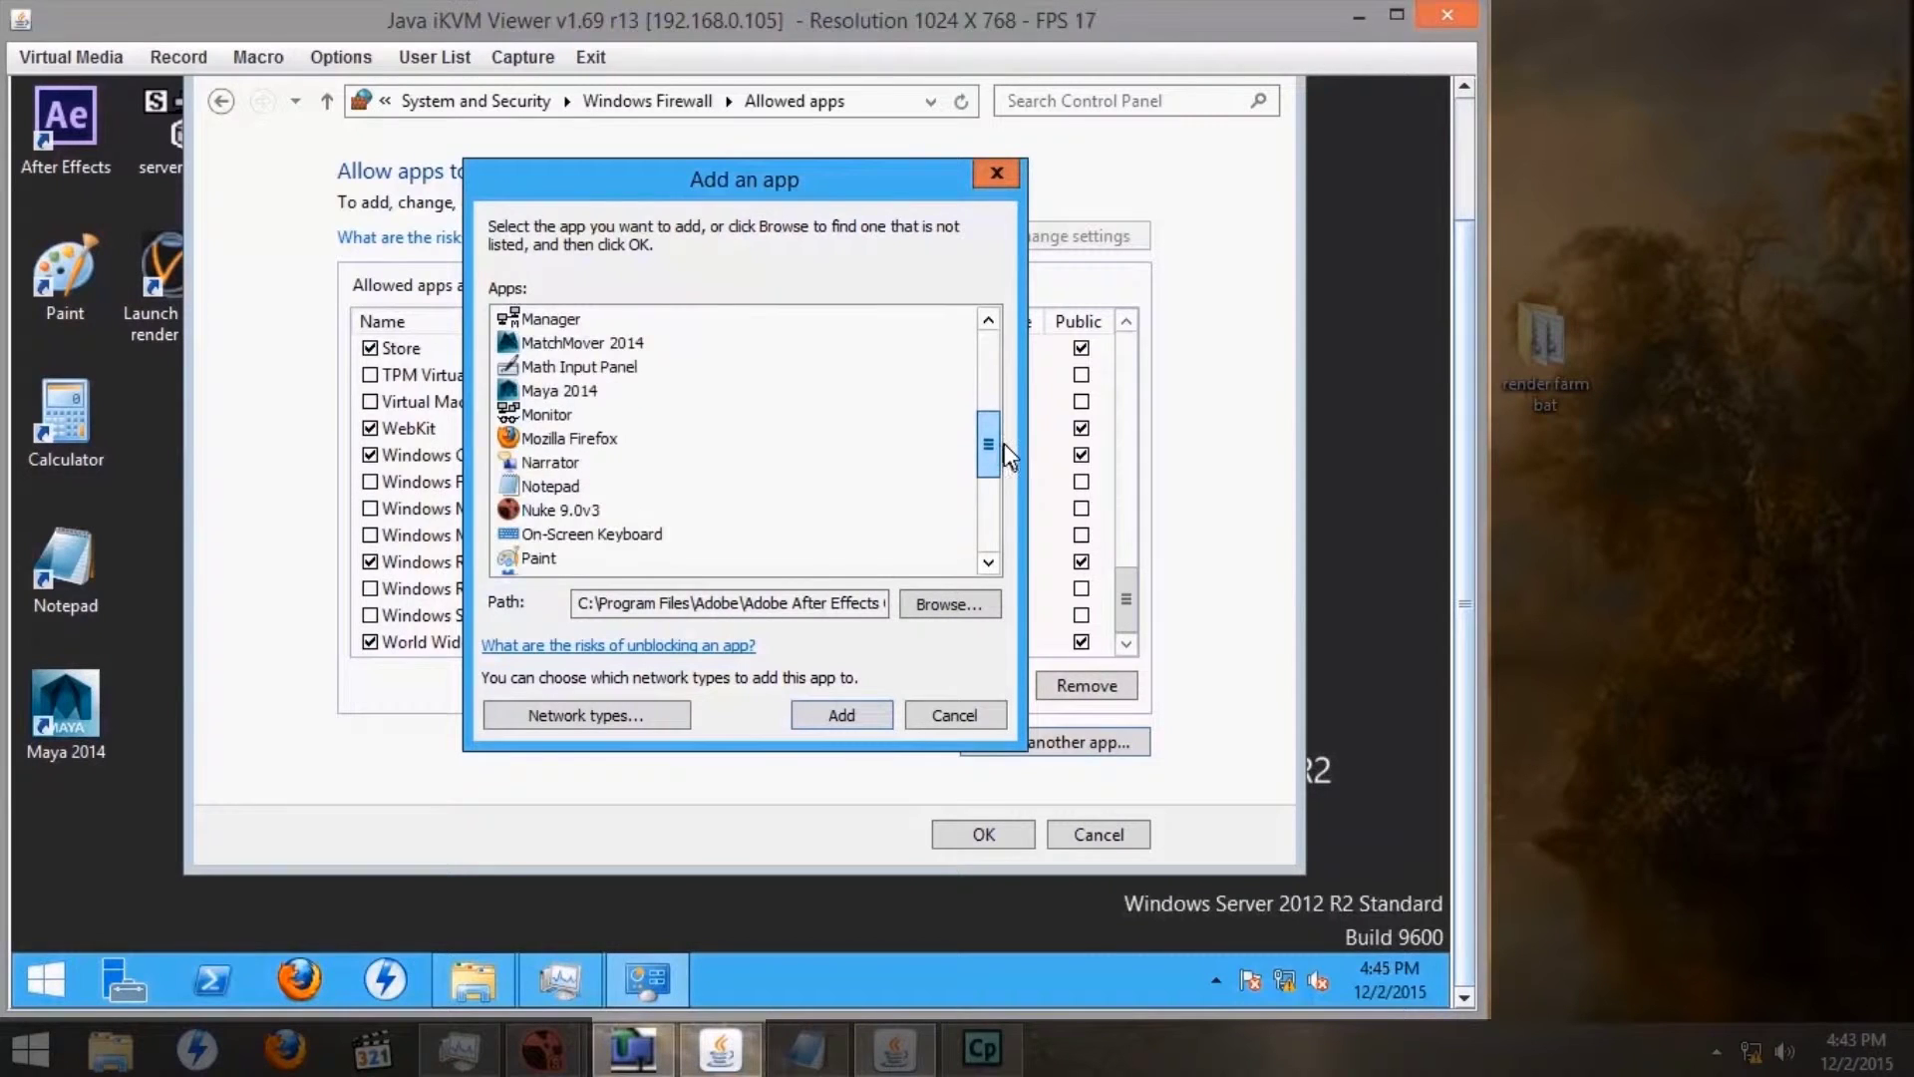
click(575, 510)
click(838, 715)
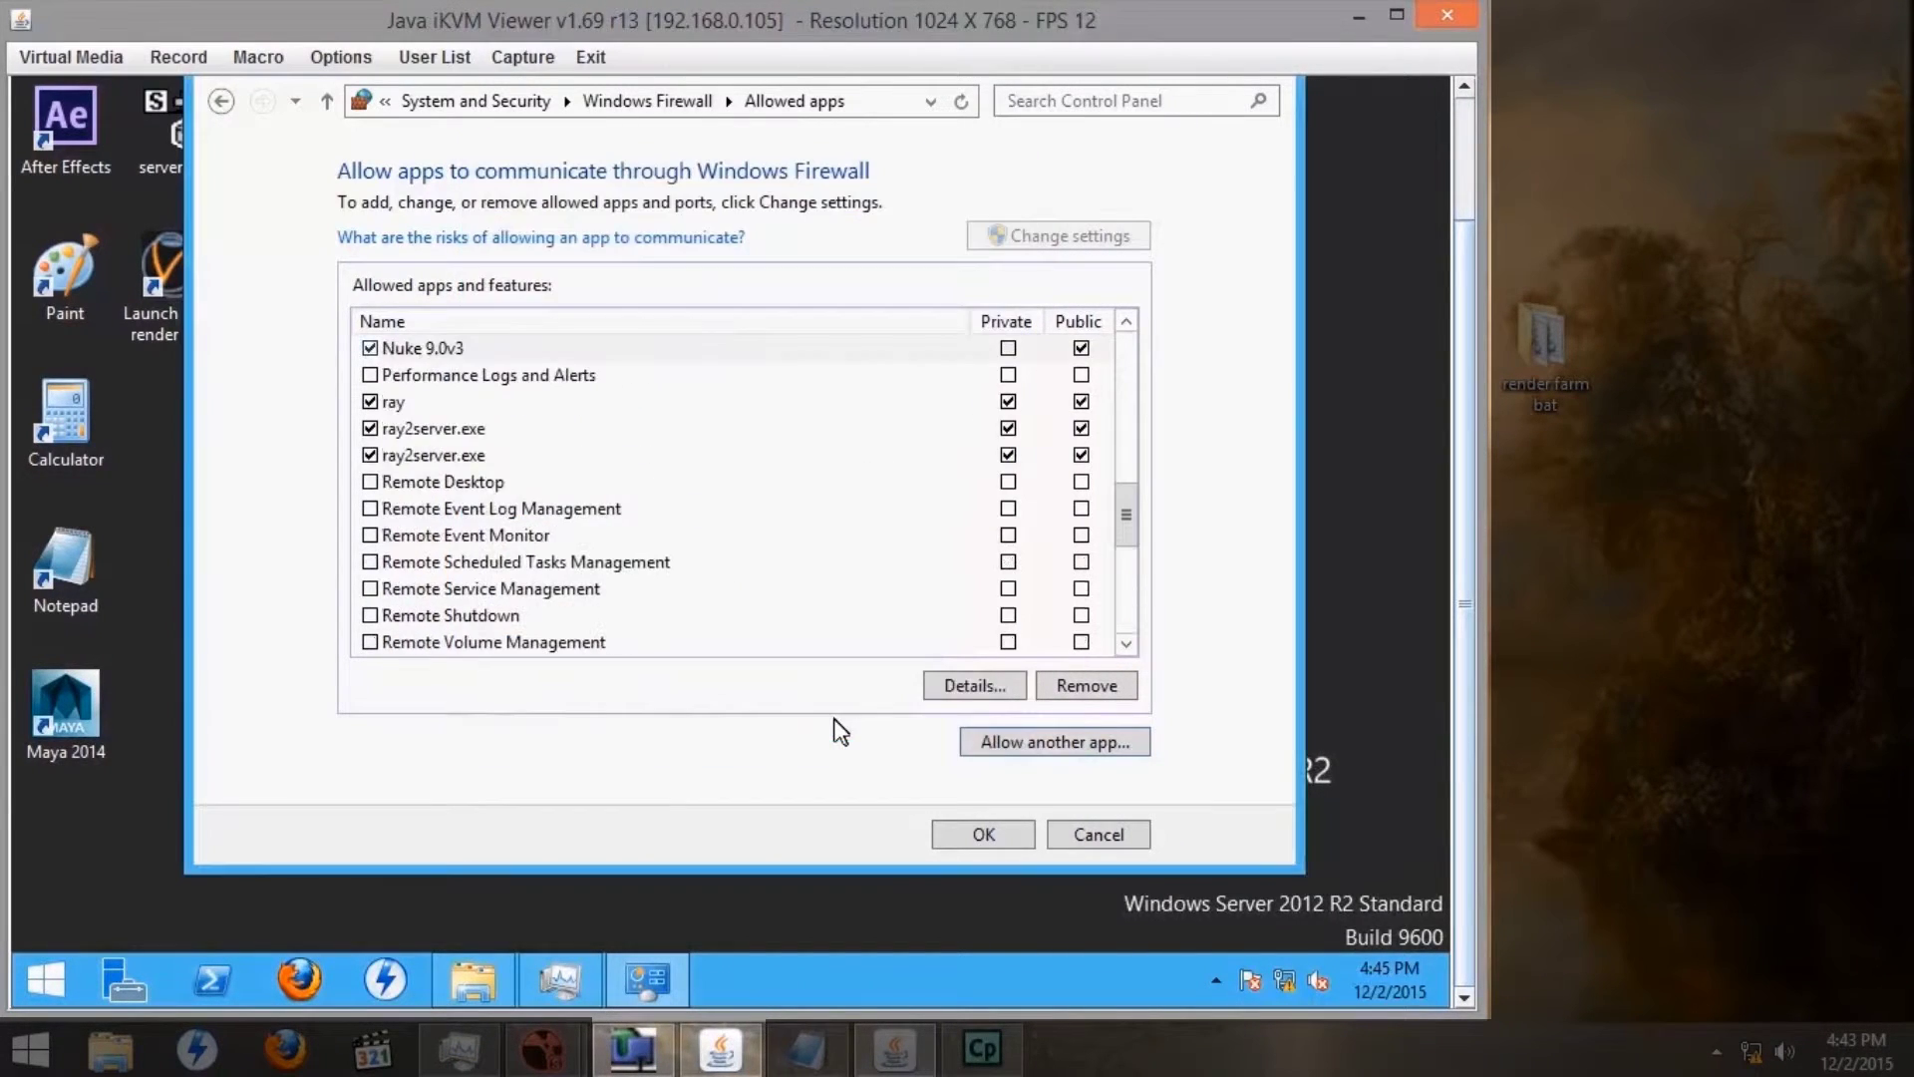
click(1007, 348)
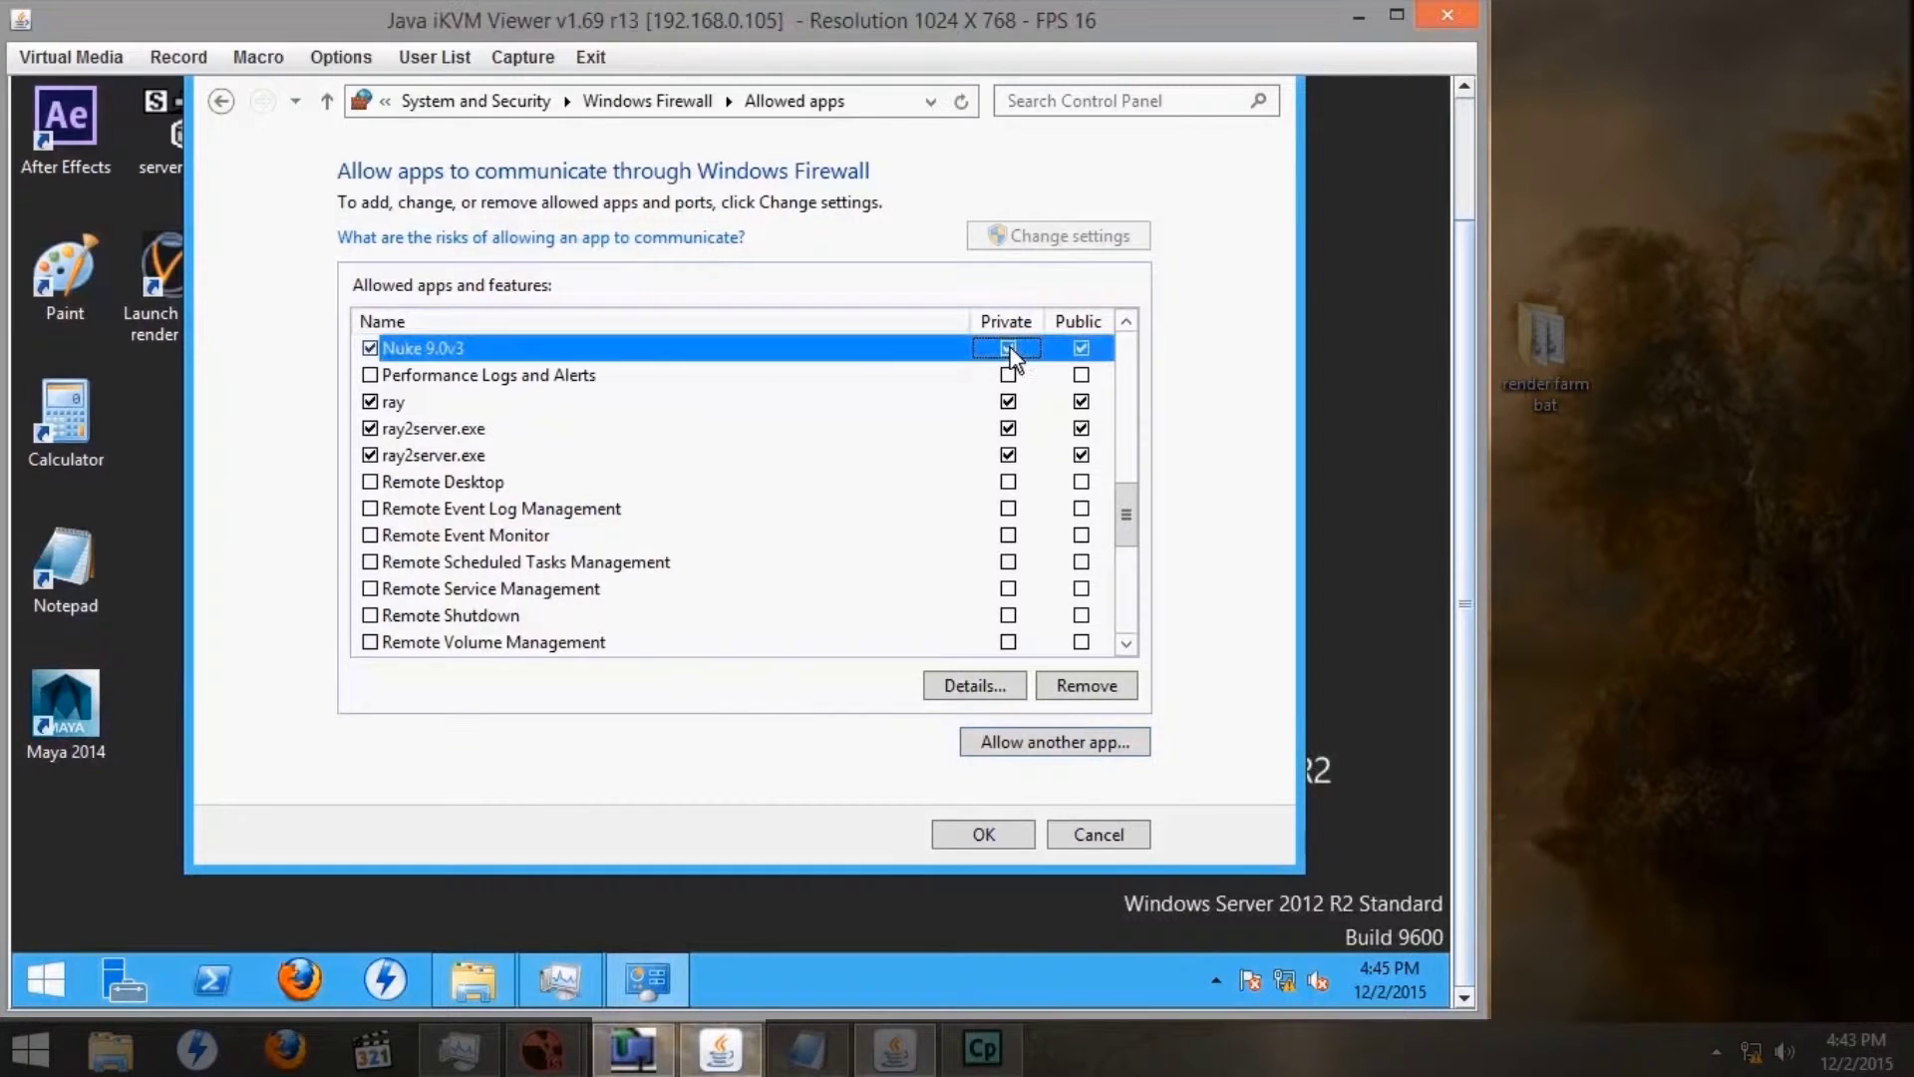
click(1062, 743)
- Browse to C:\Program Files (x86)\Nuke9.0v3\python.exe as another app to allow
drag(989, 359, 995, 477)
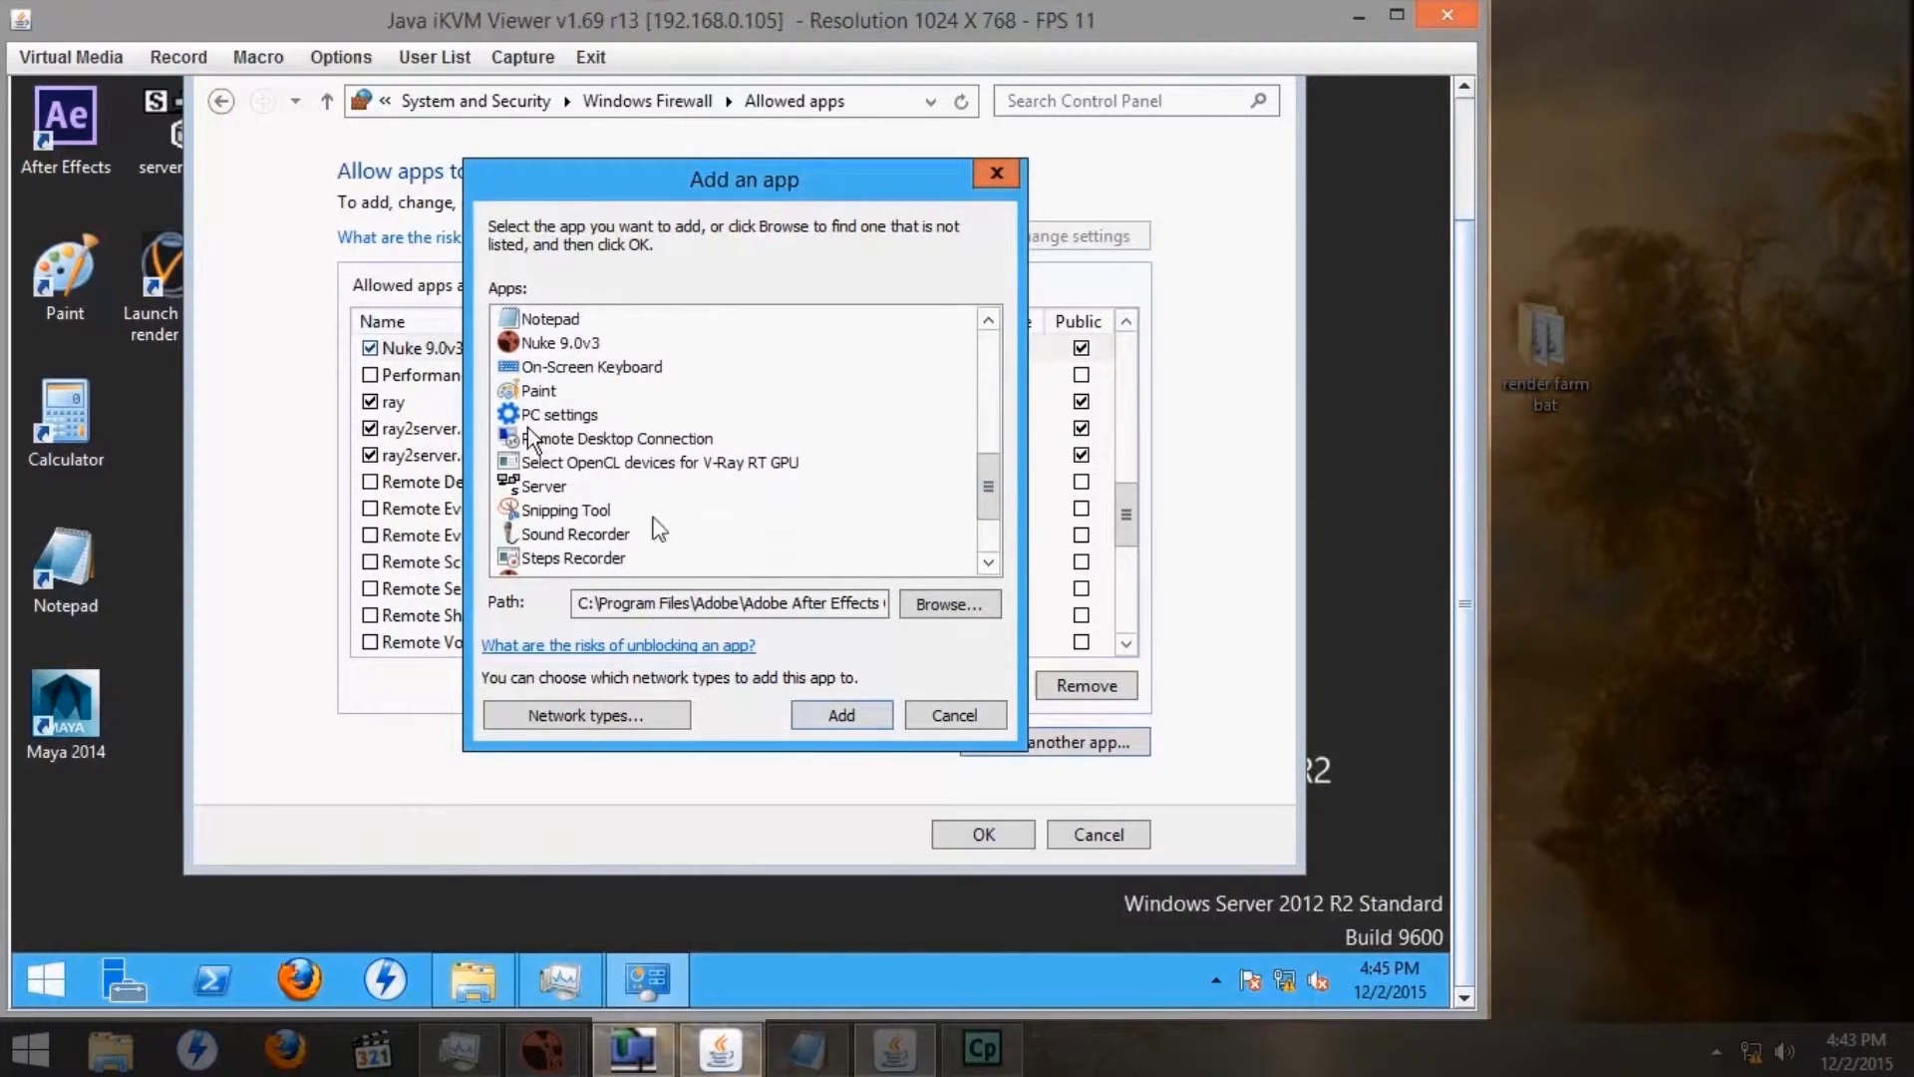
click(950, 604)
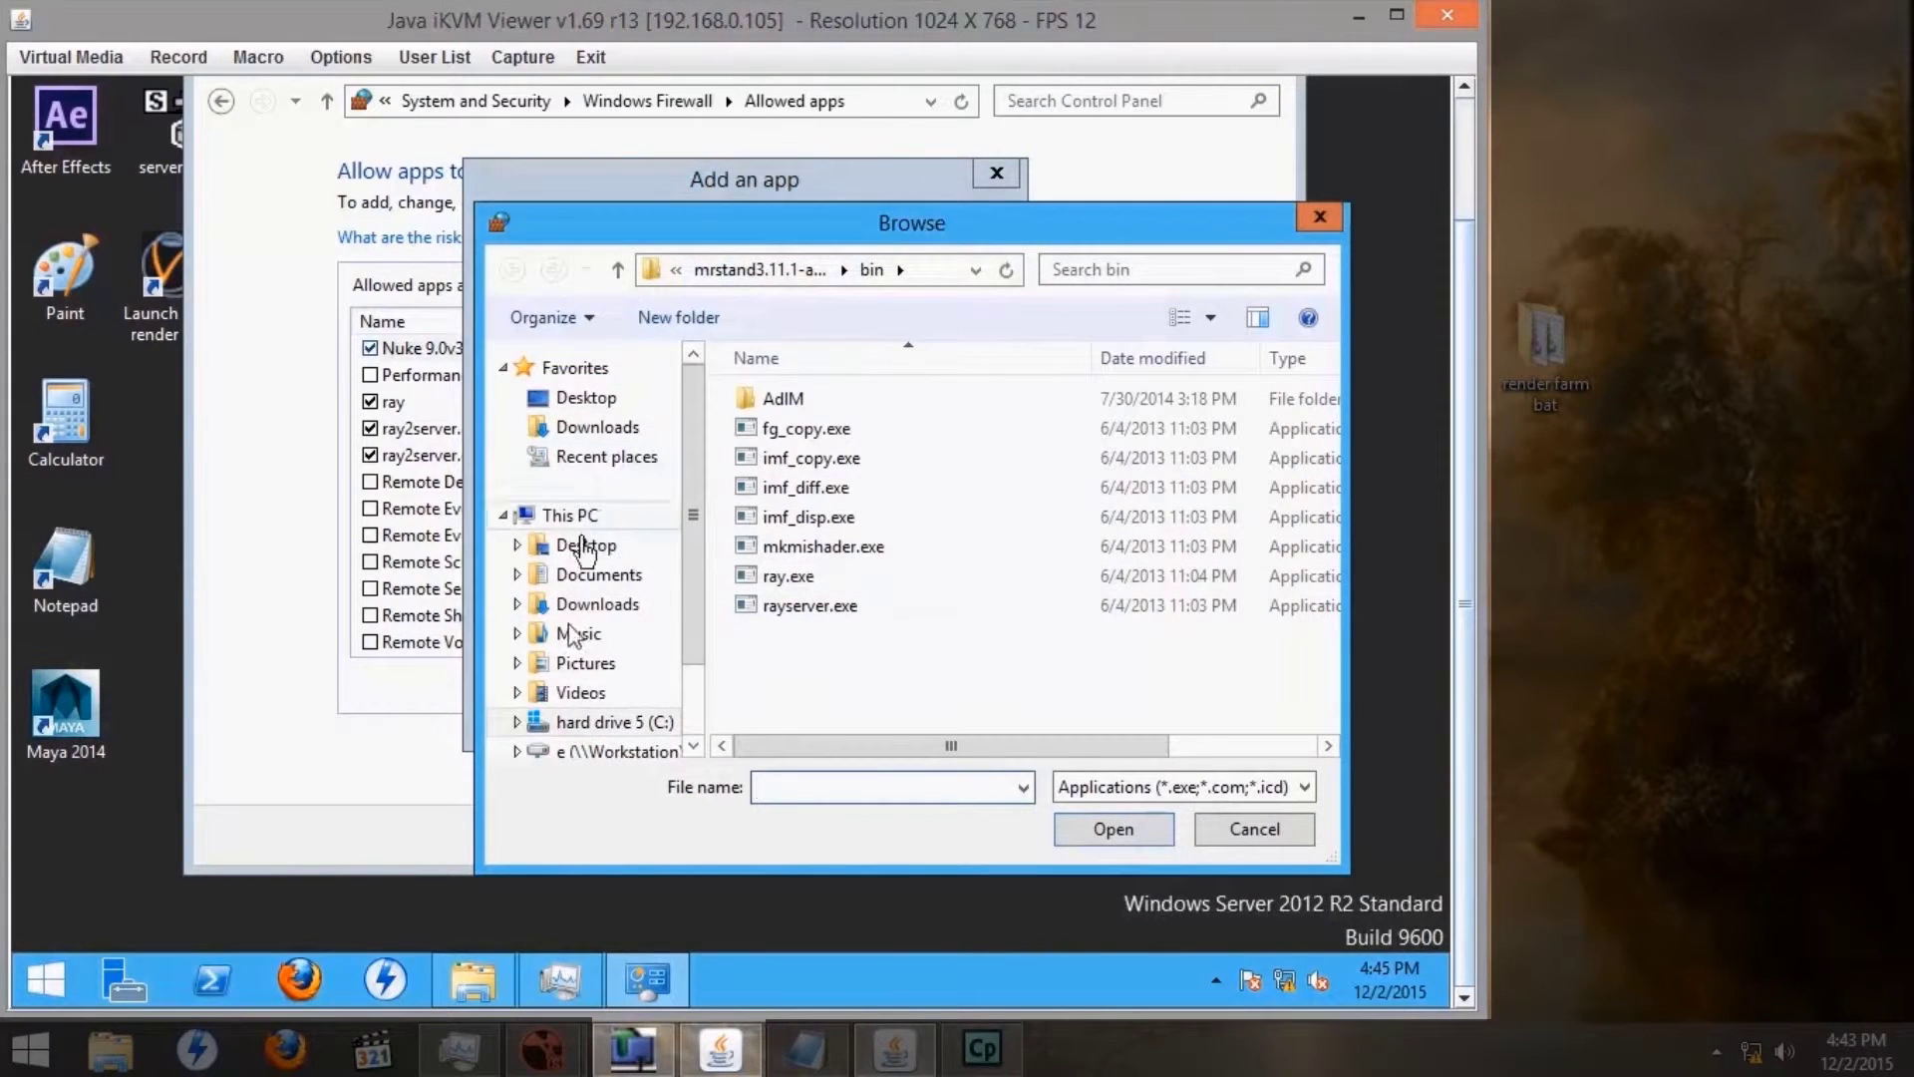
click(592, 732)
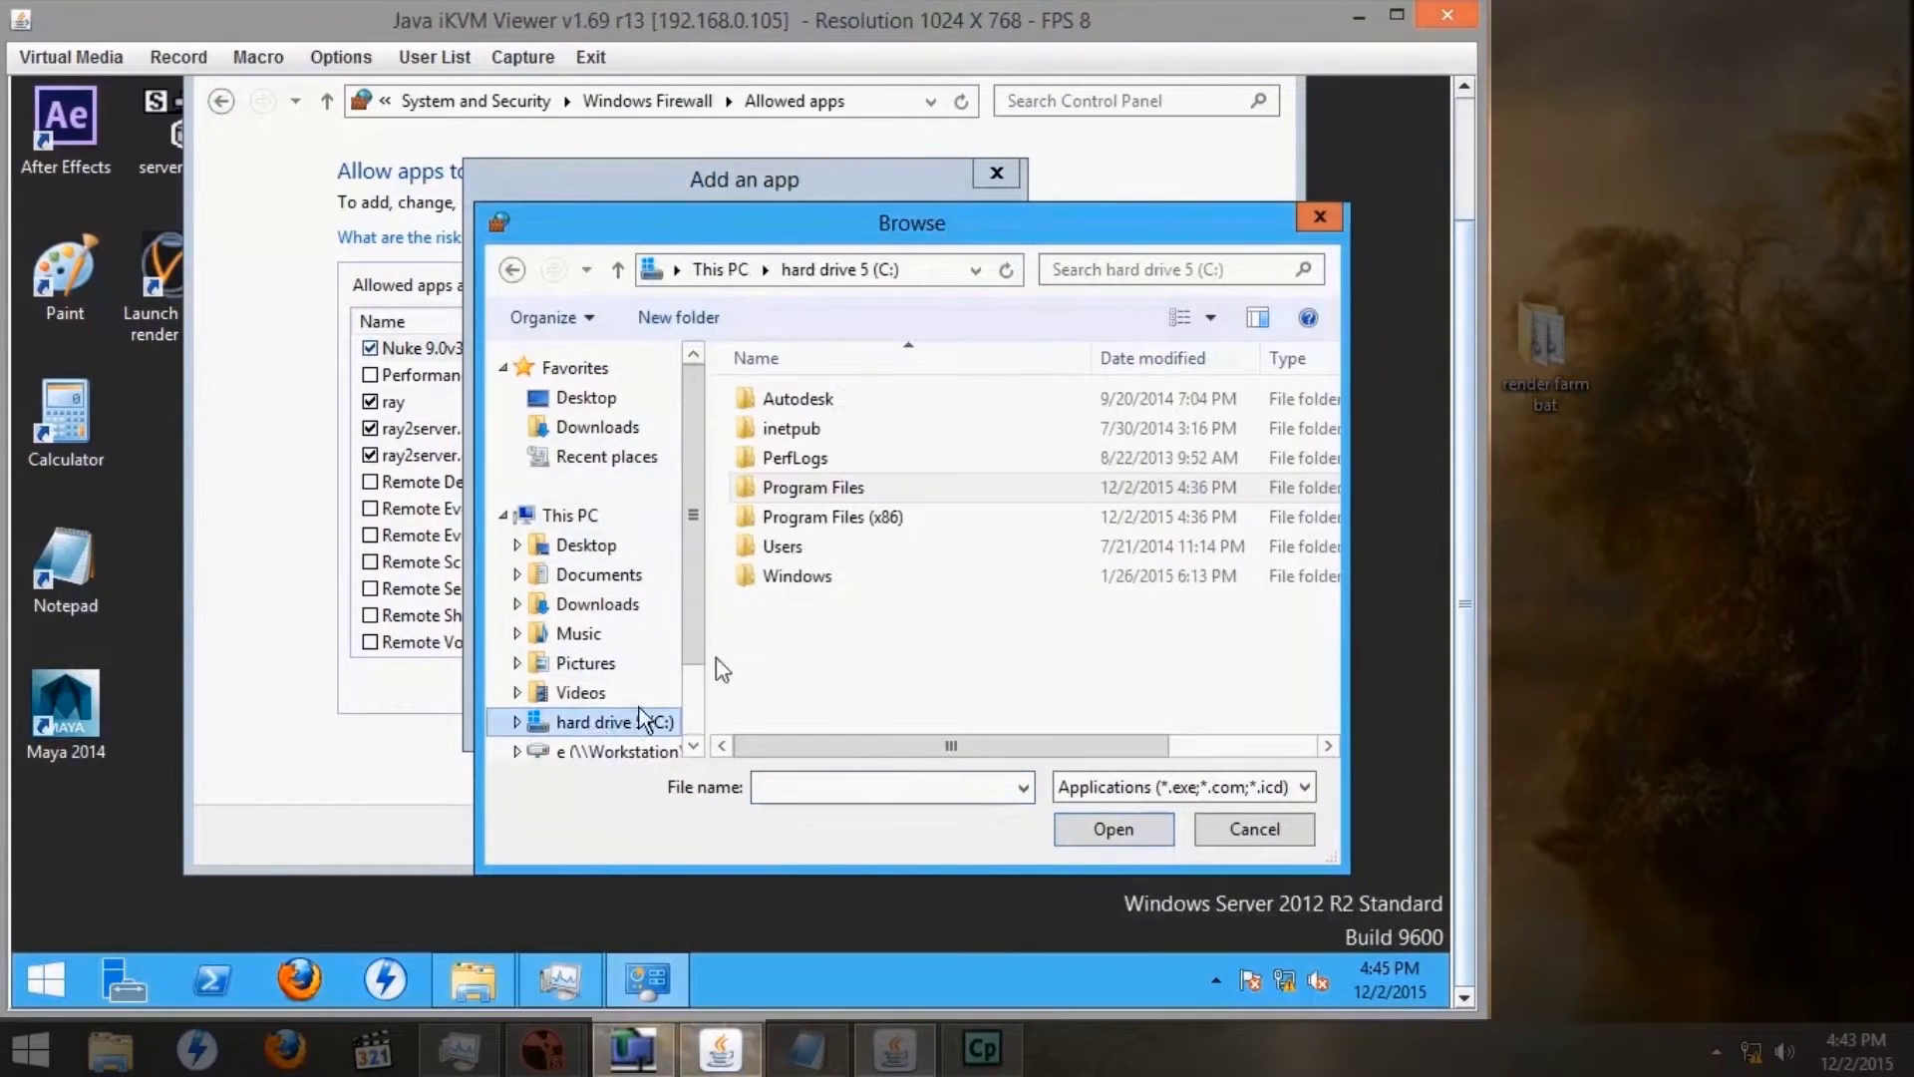
double_click(817, 514)
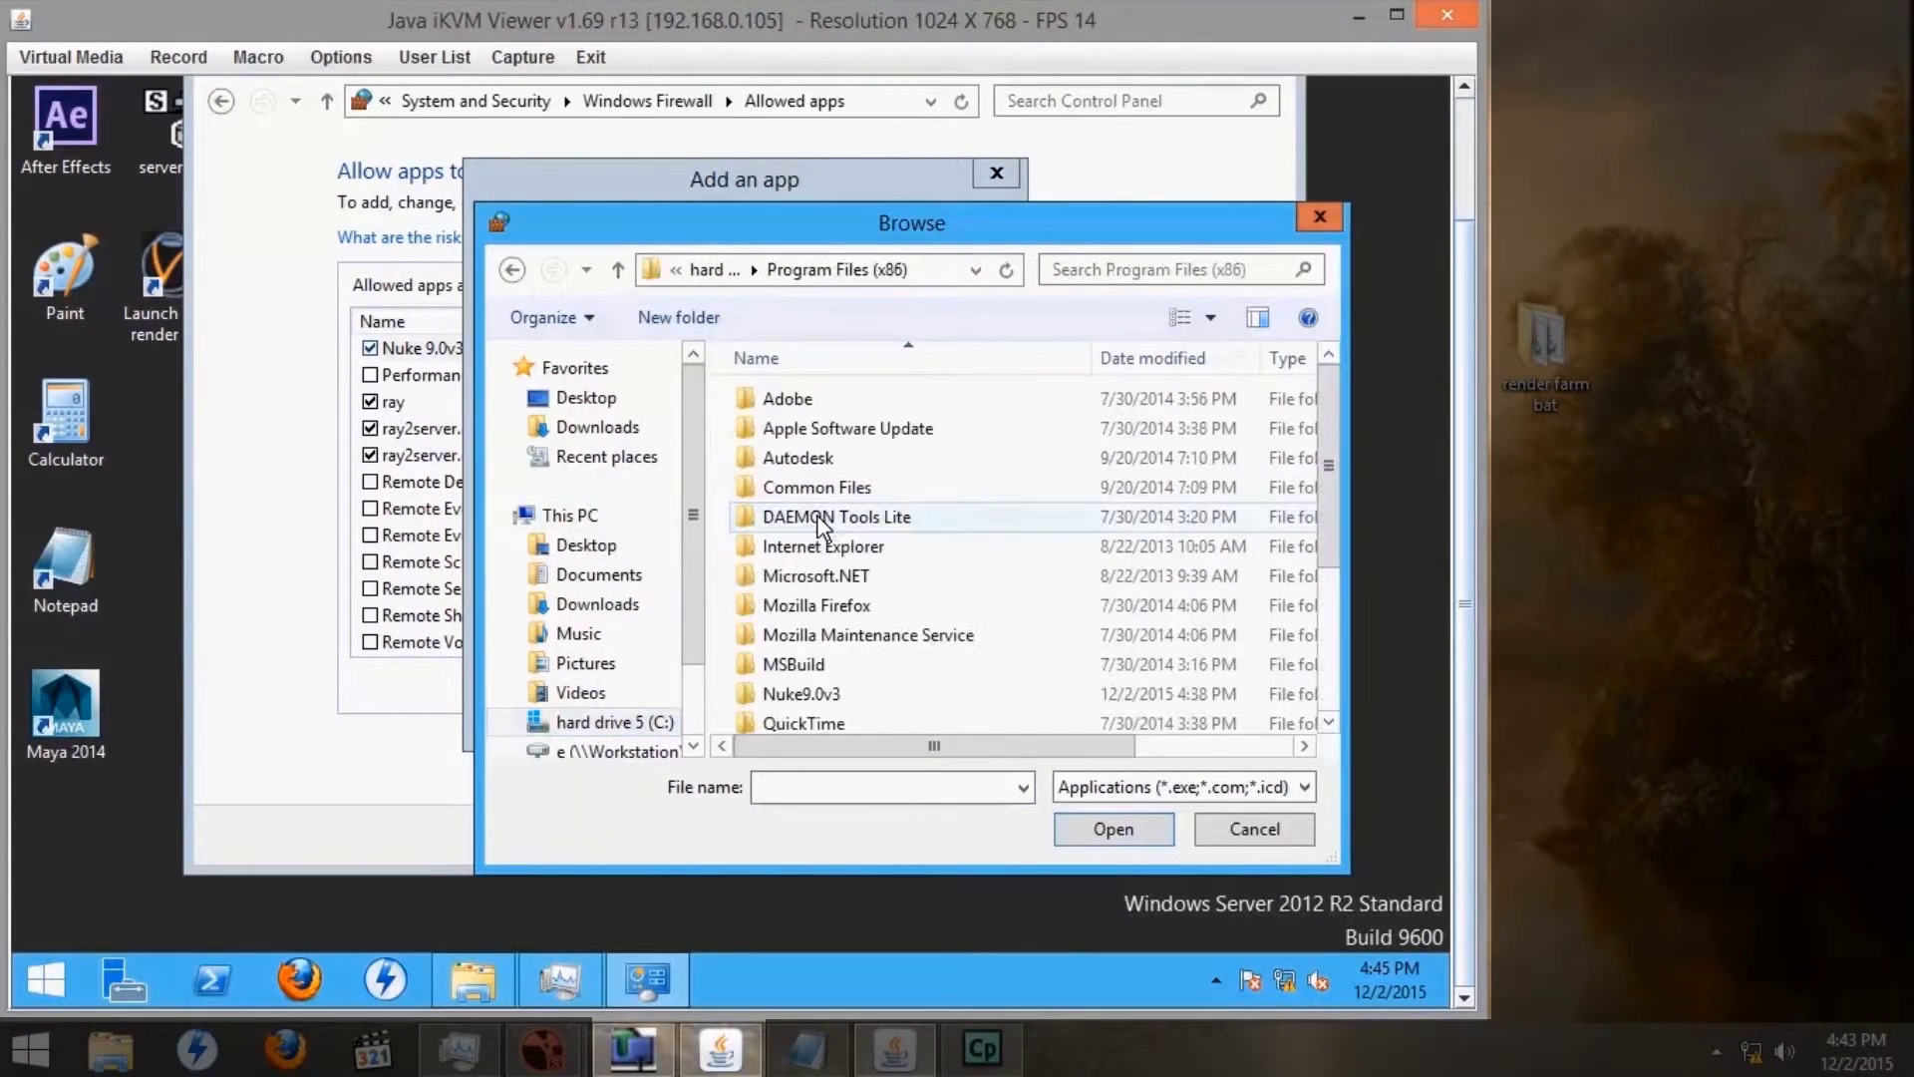
double_click(788, 695)
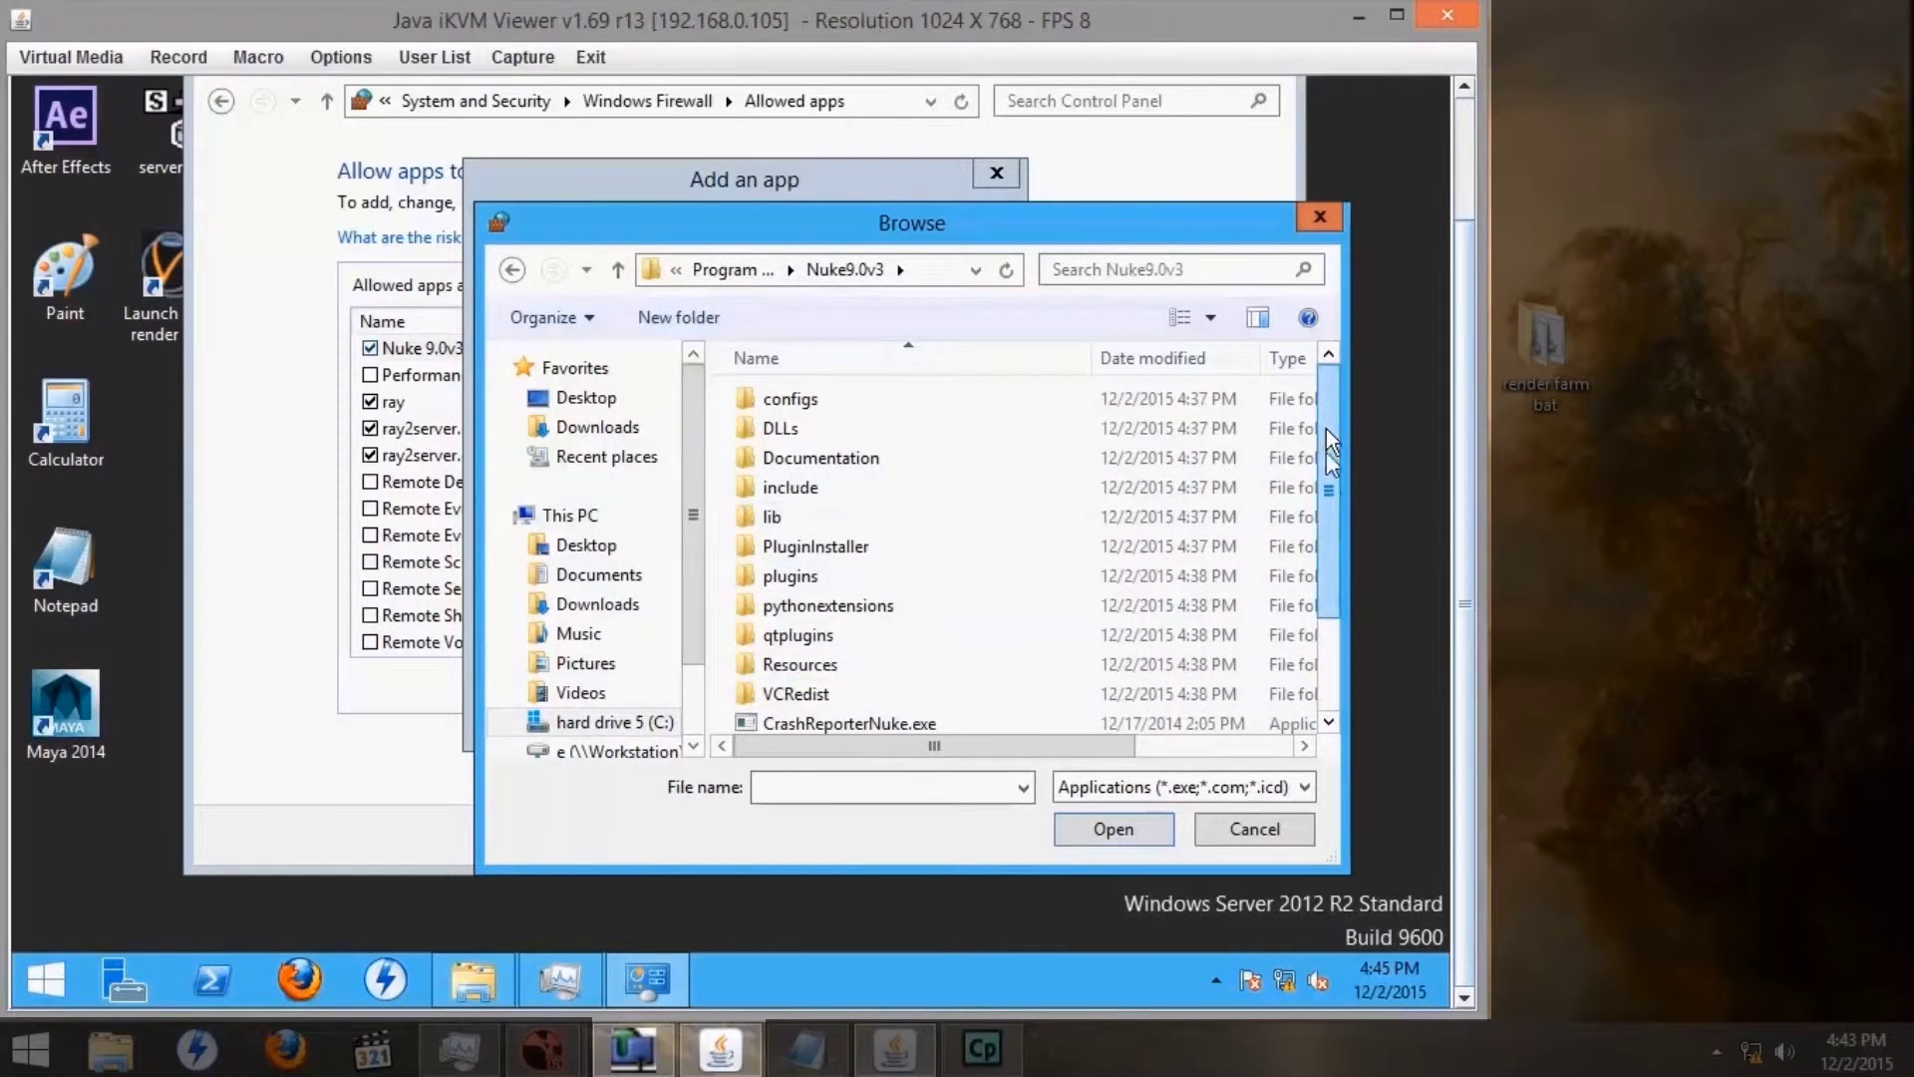
drag(1326, 477, 1322, 604)
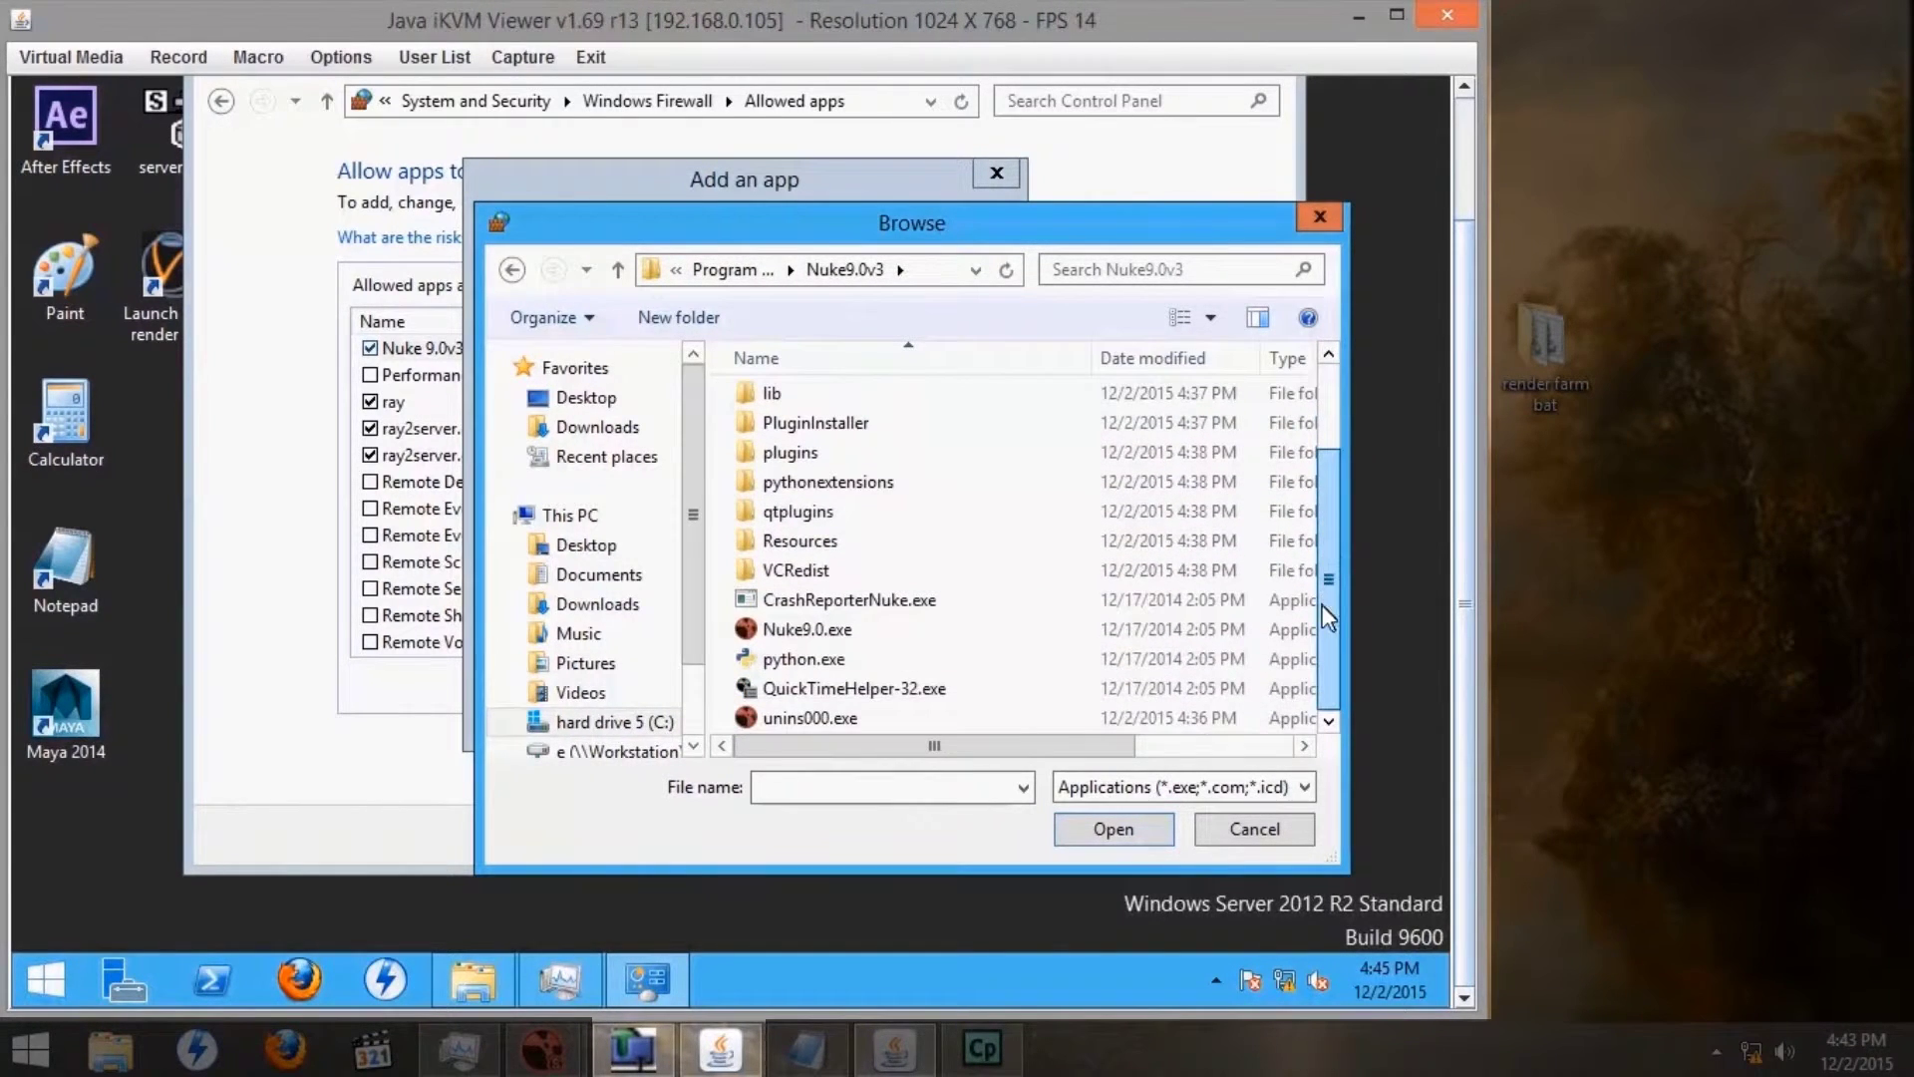
click(825, 660)
click(1084, 836)
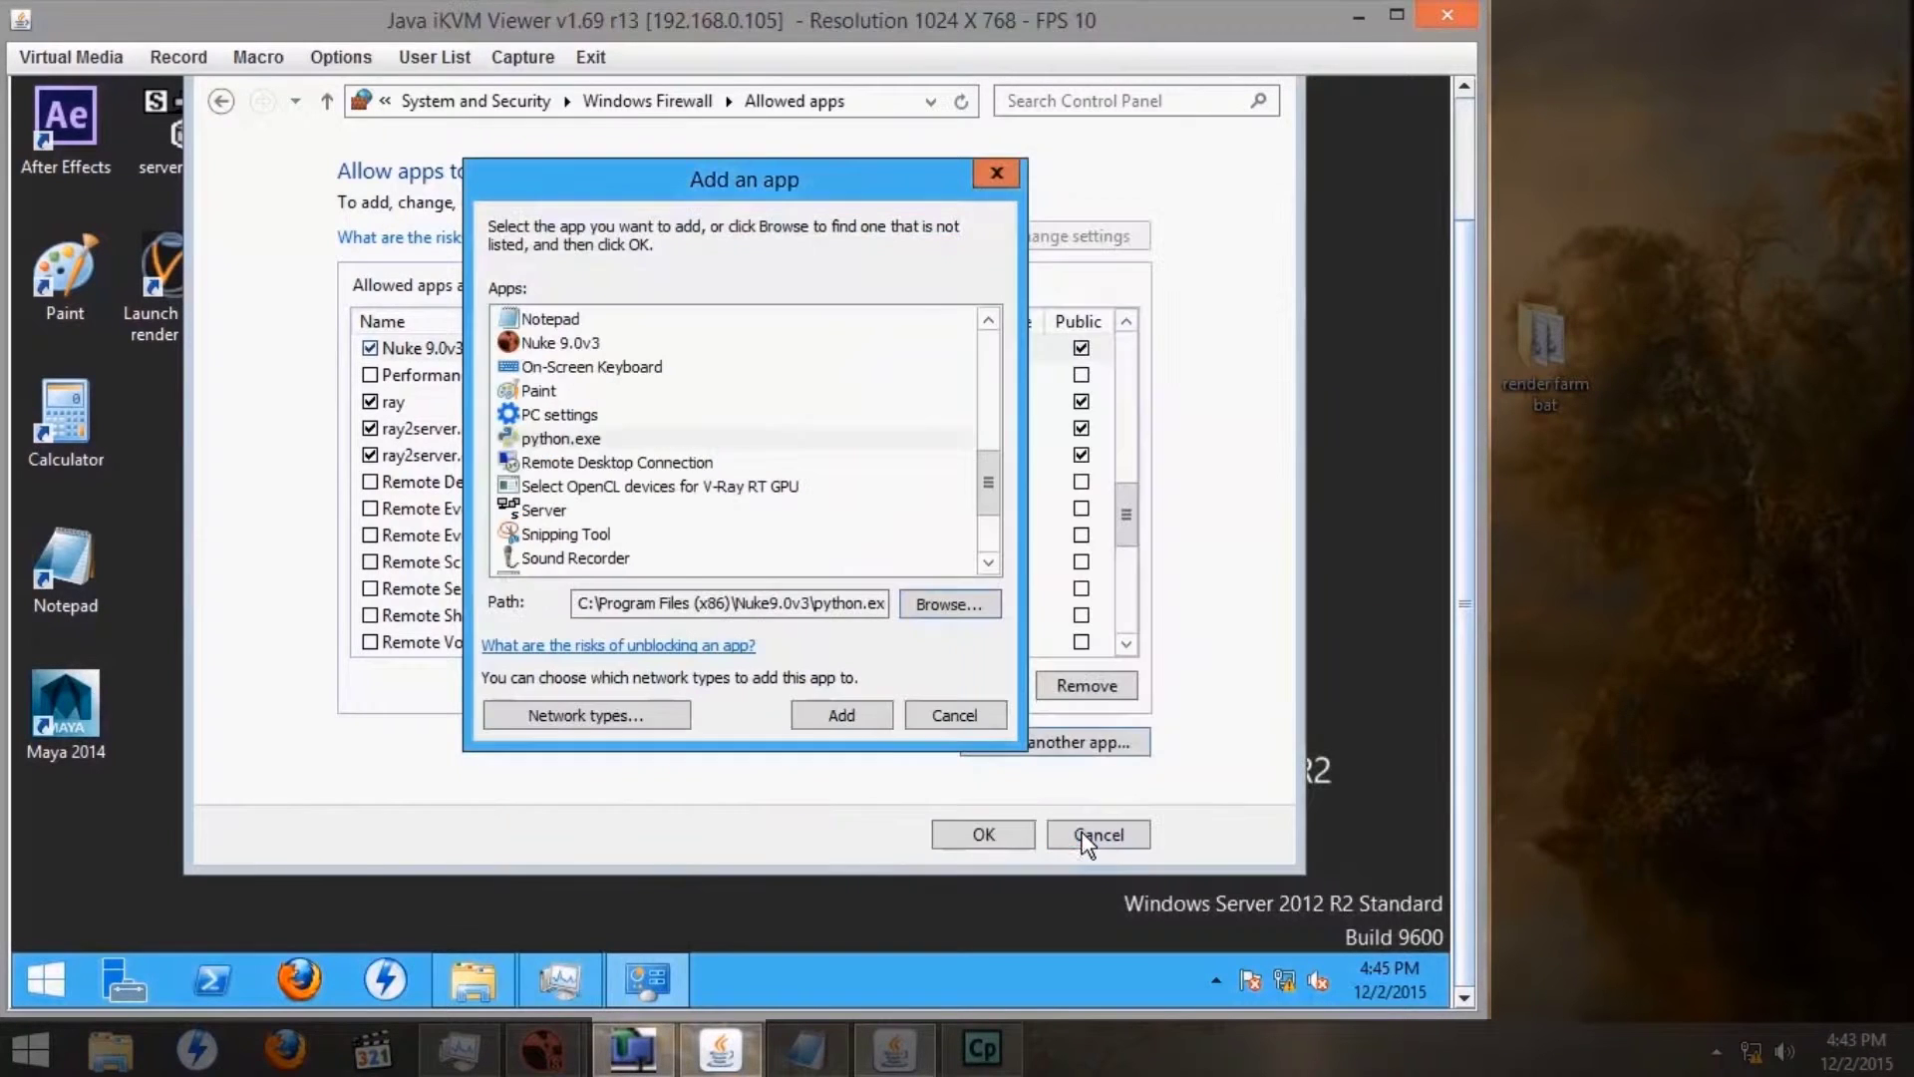
- Add python.exe to the allowed apps with Private networks ticked and save the changes
click(563, 442)
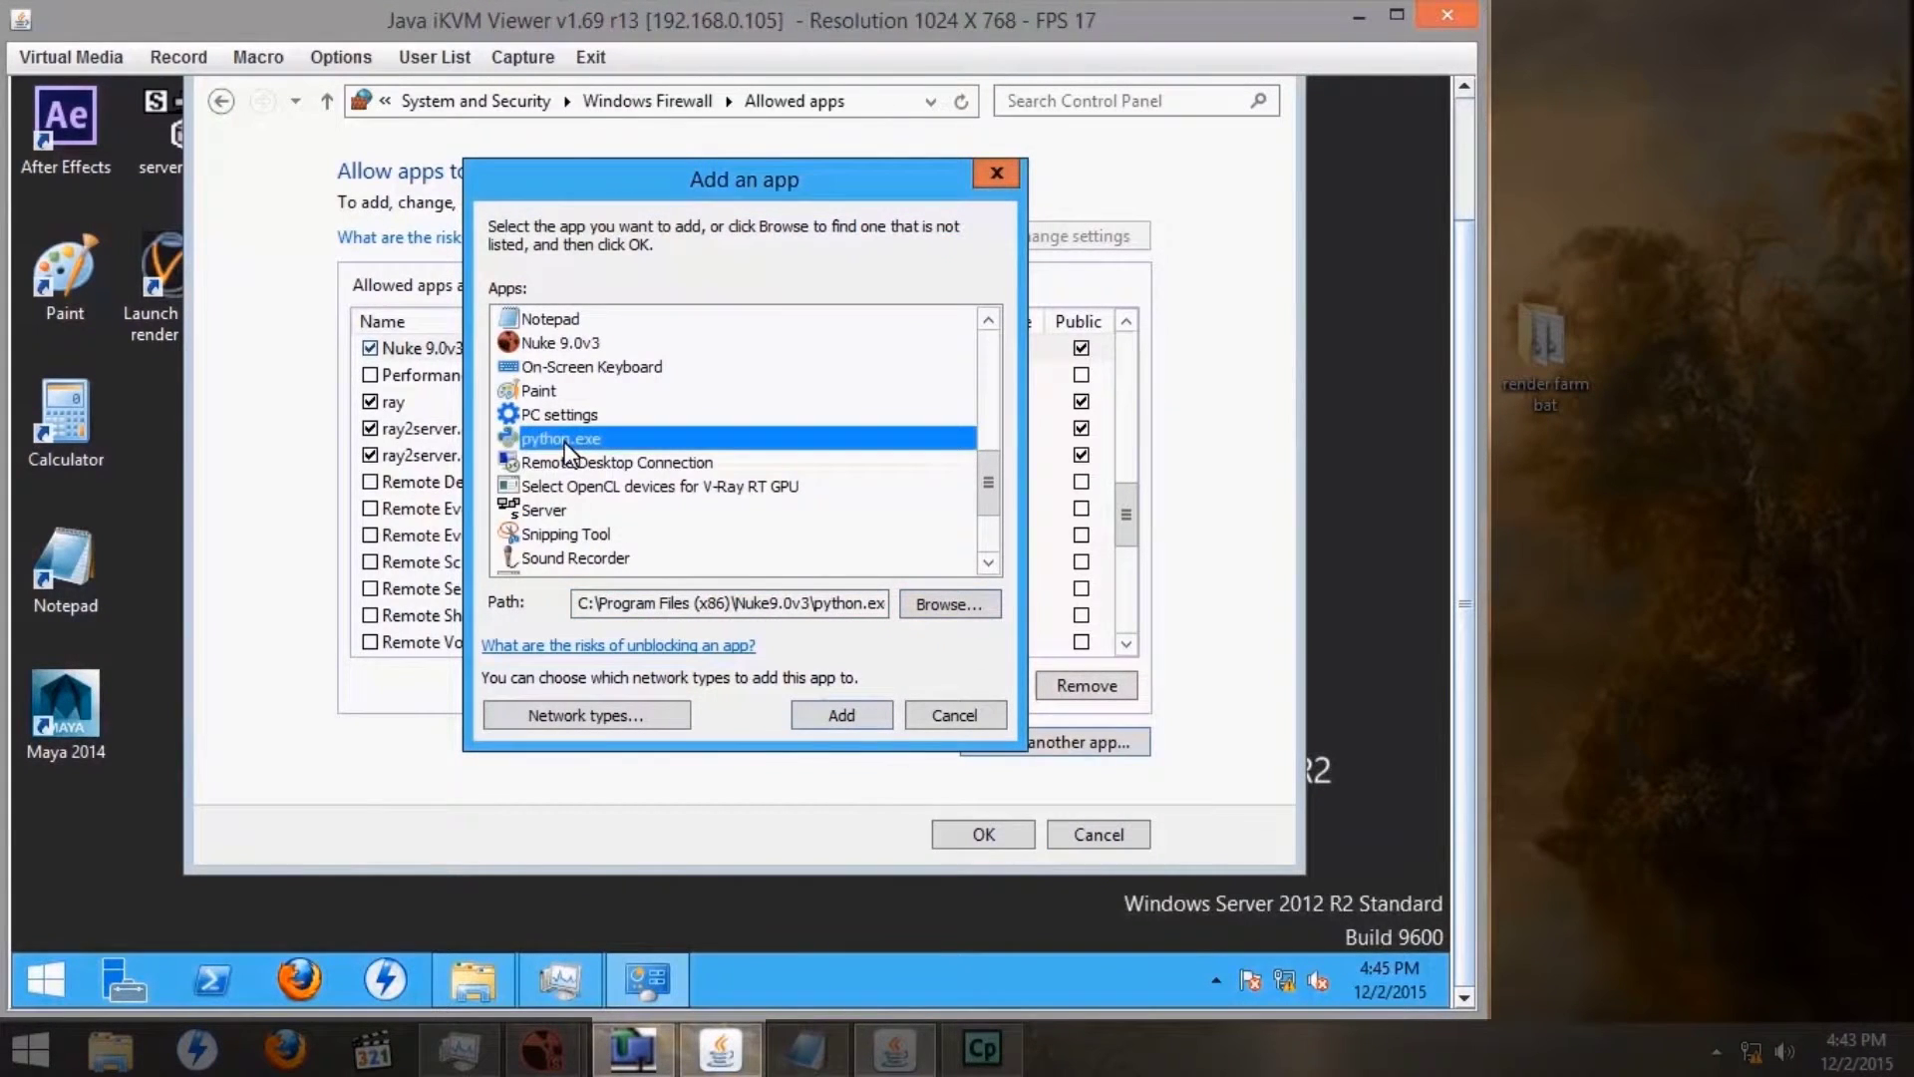
click(836, 716)
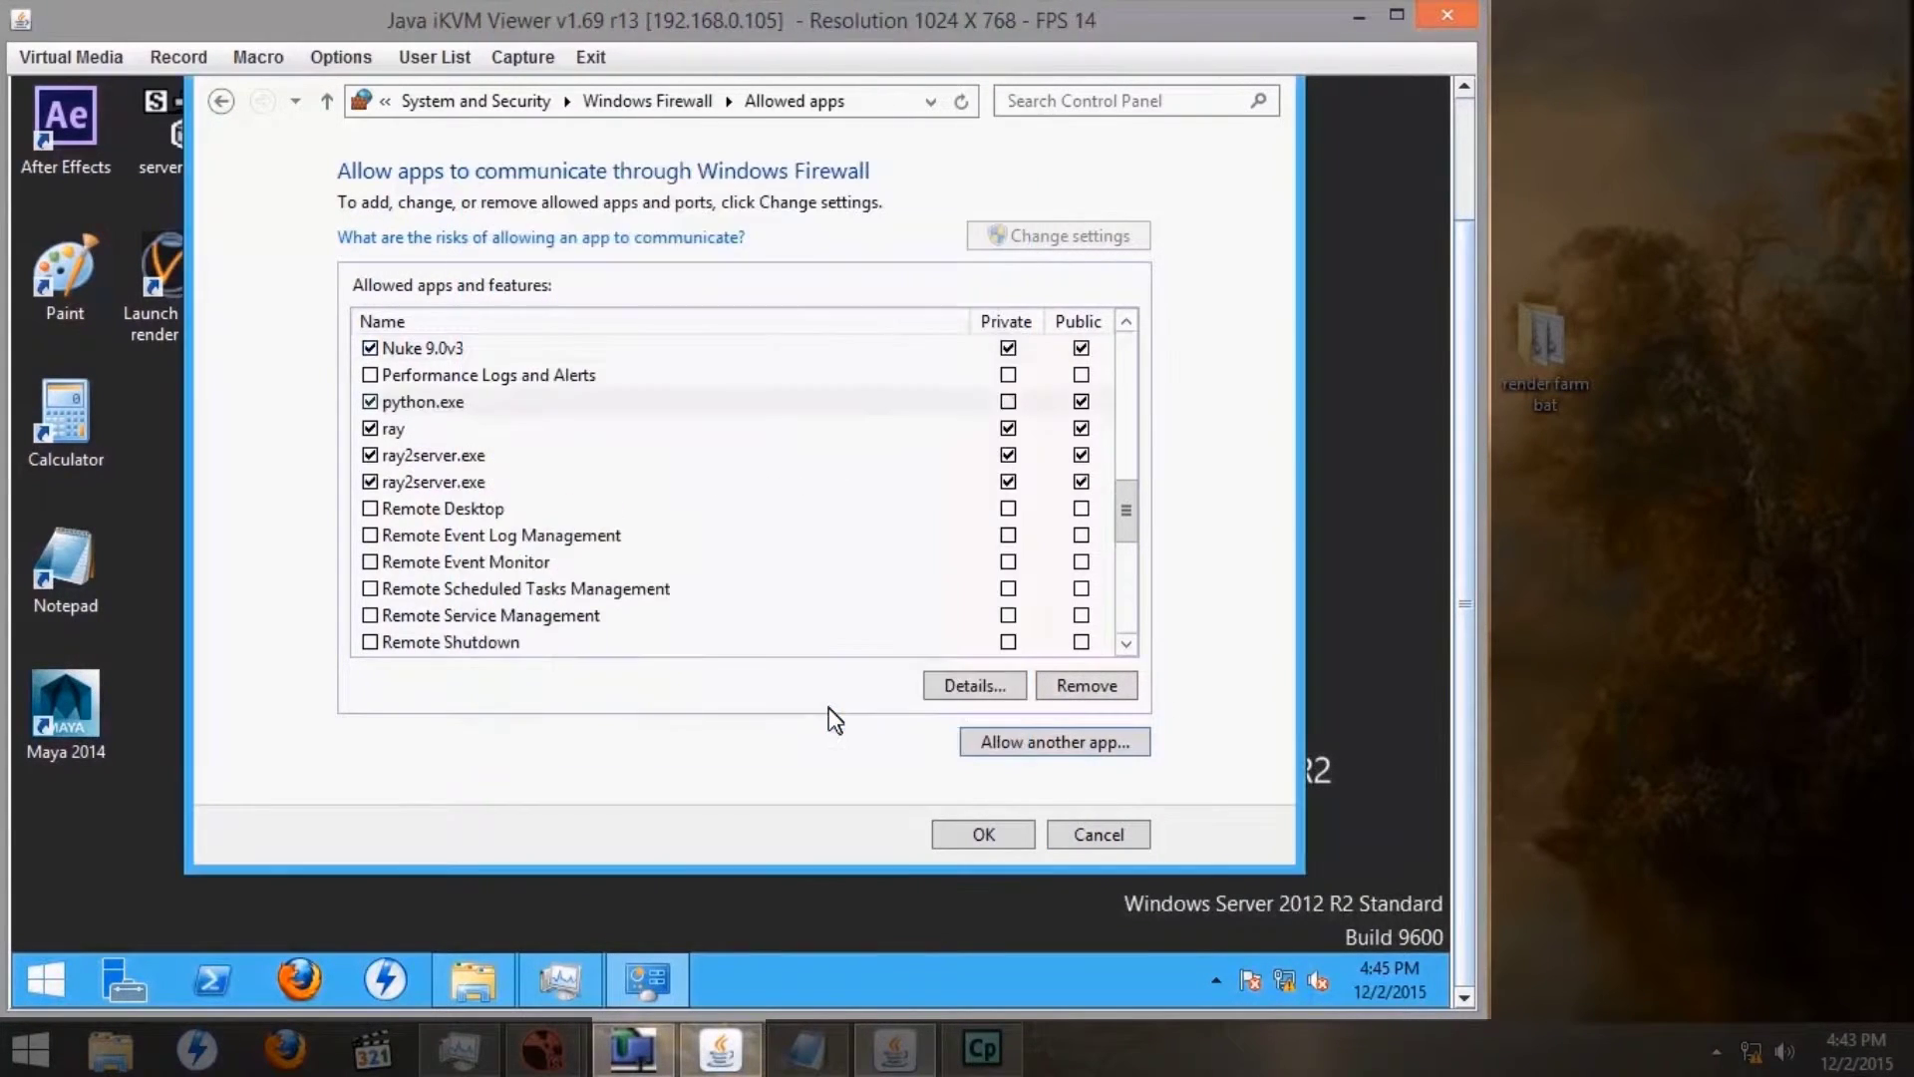
click(1008, 401)
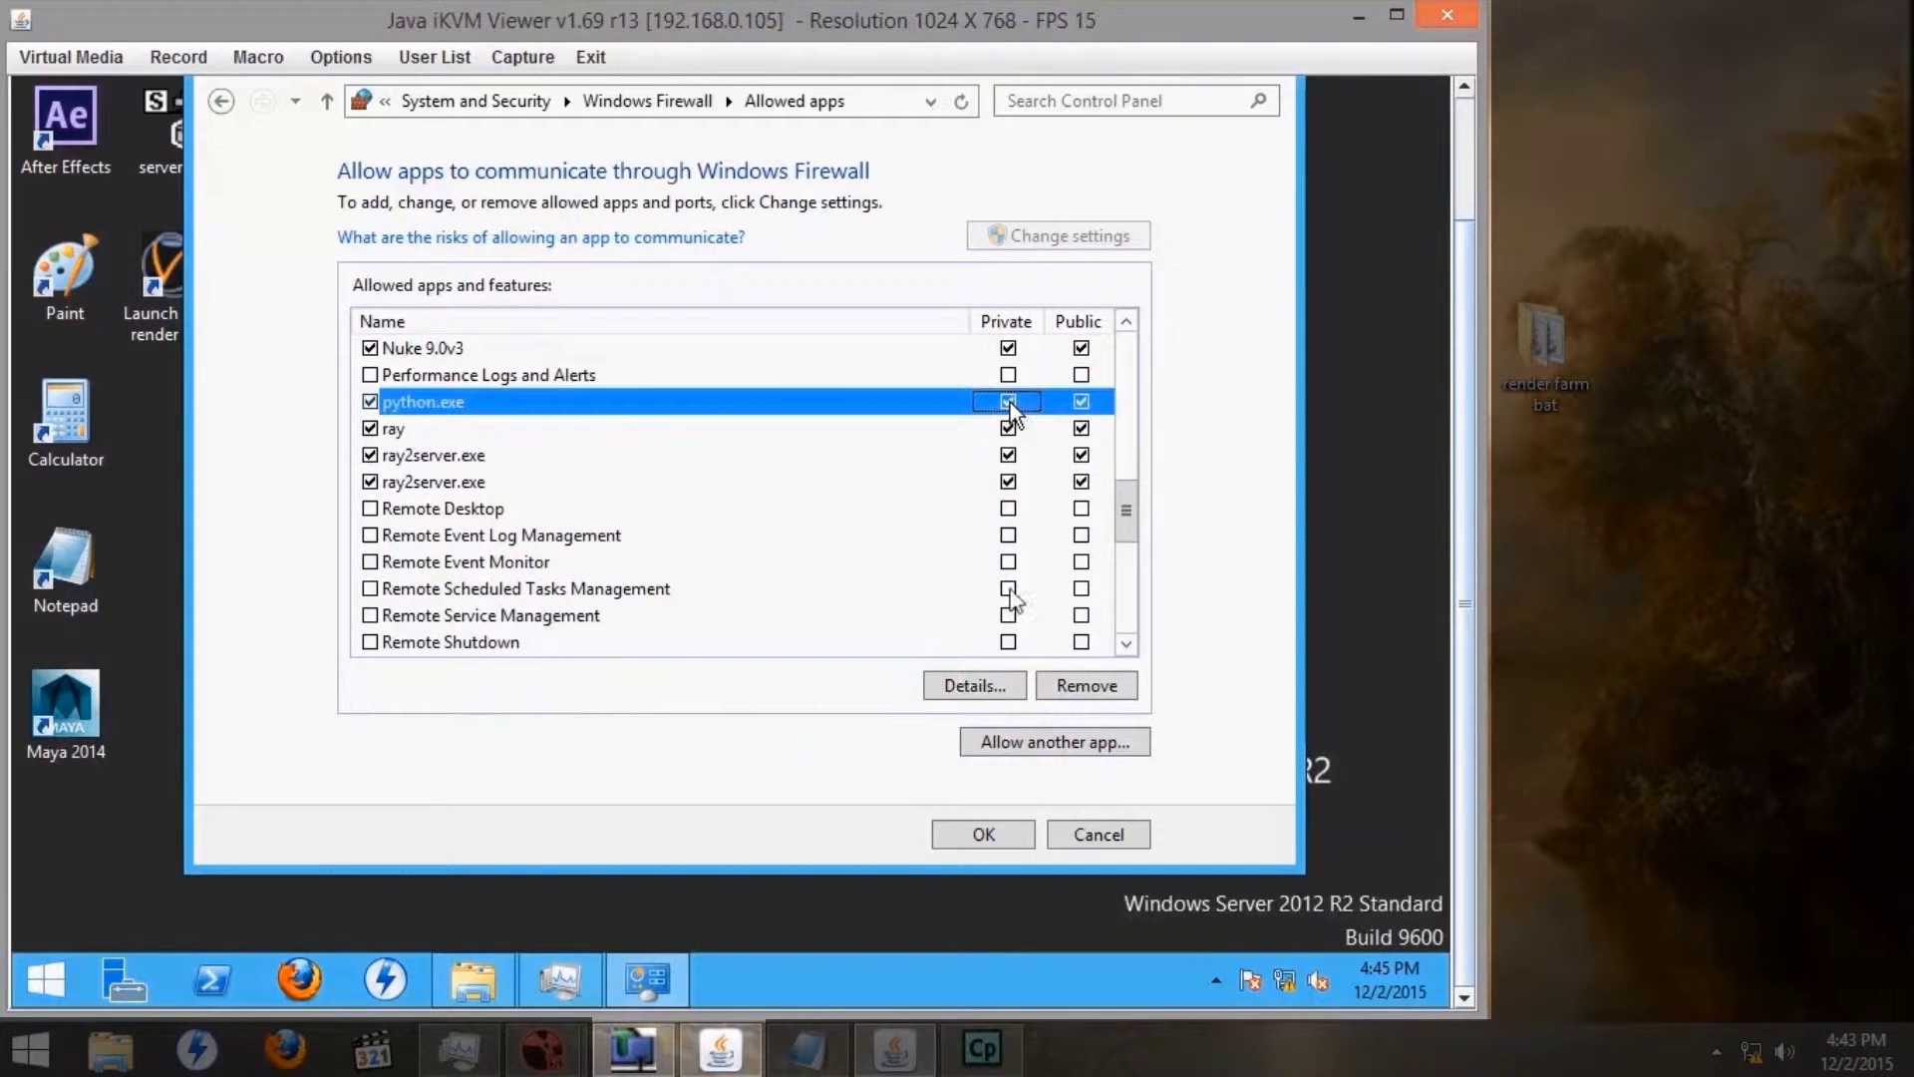
click(967, 833)
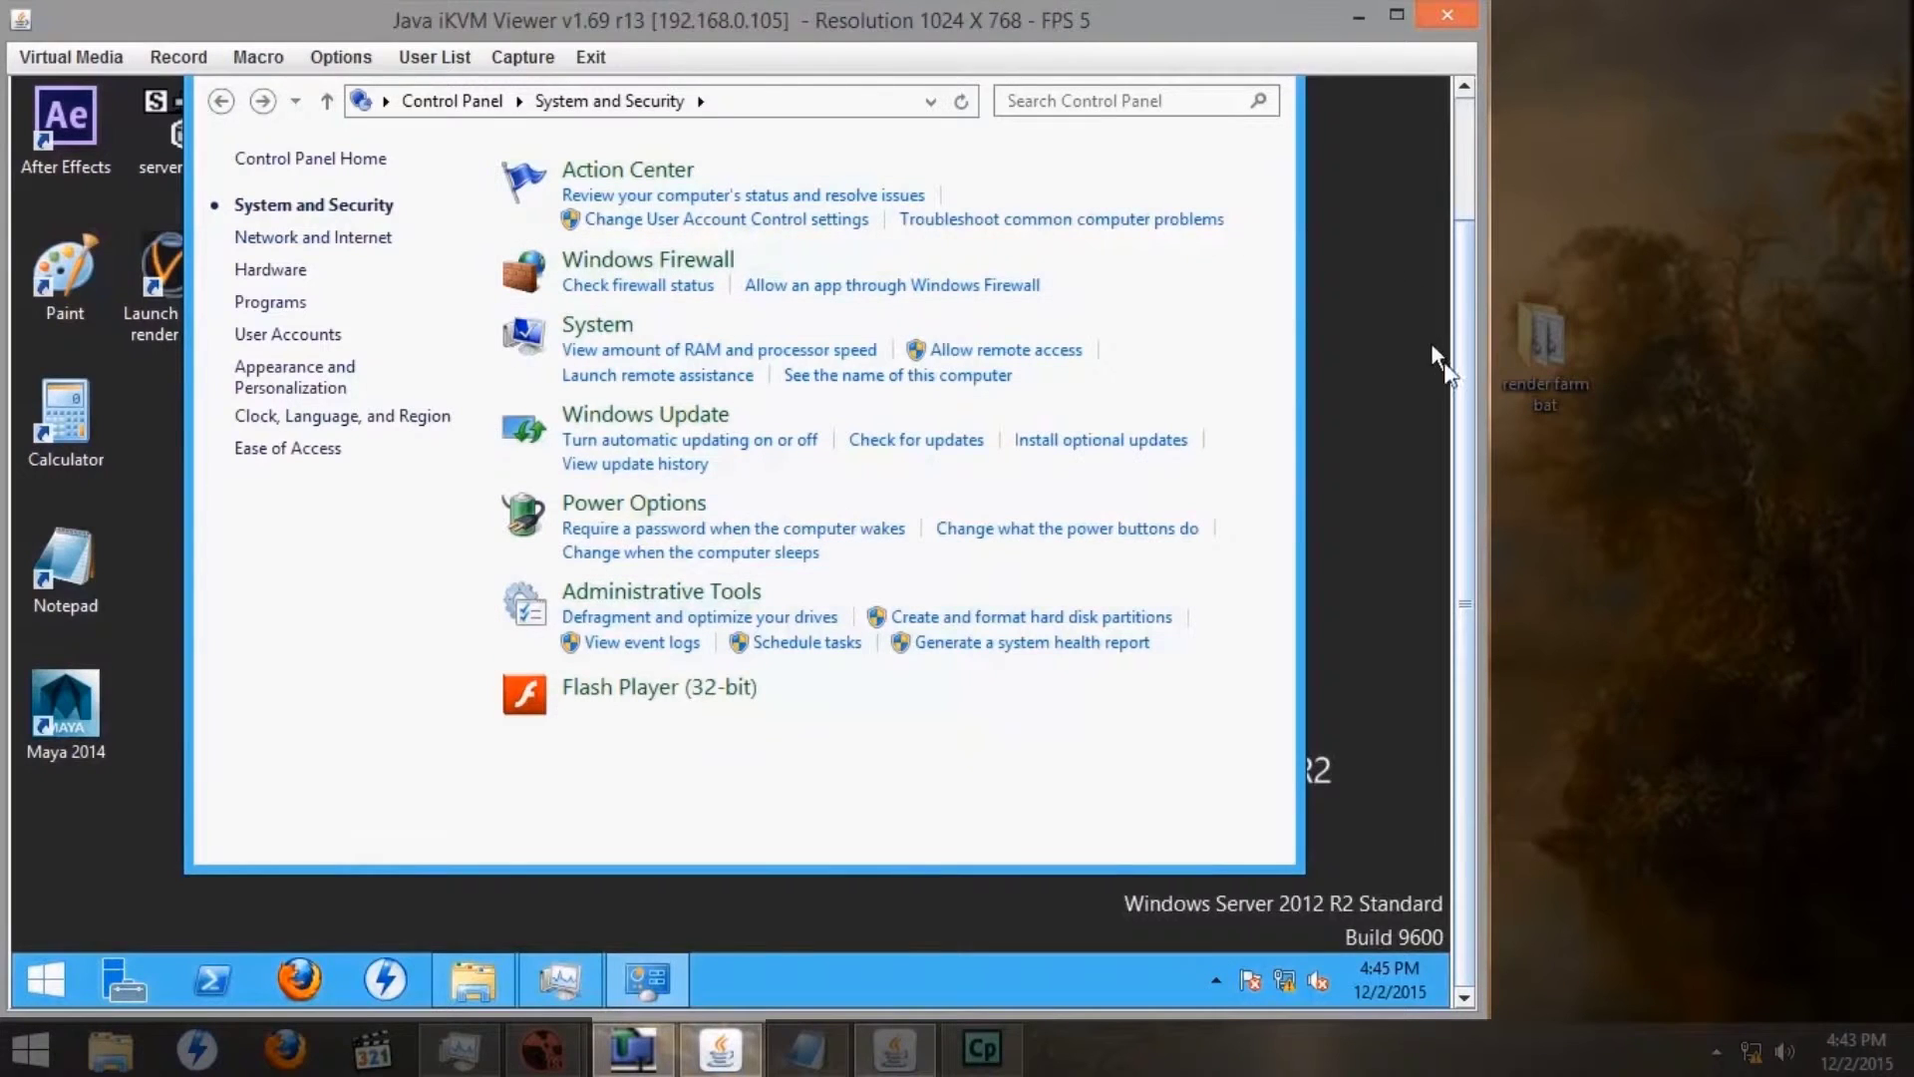
drag(1459, 373, 1465, 296)
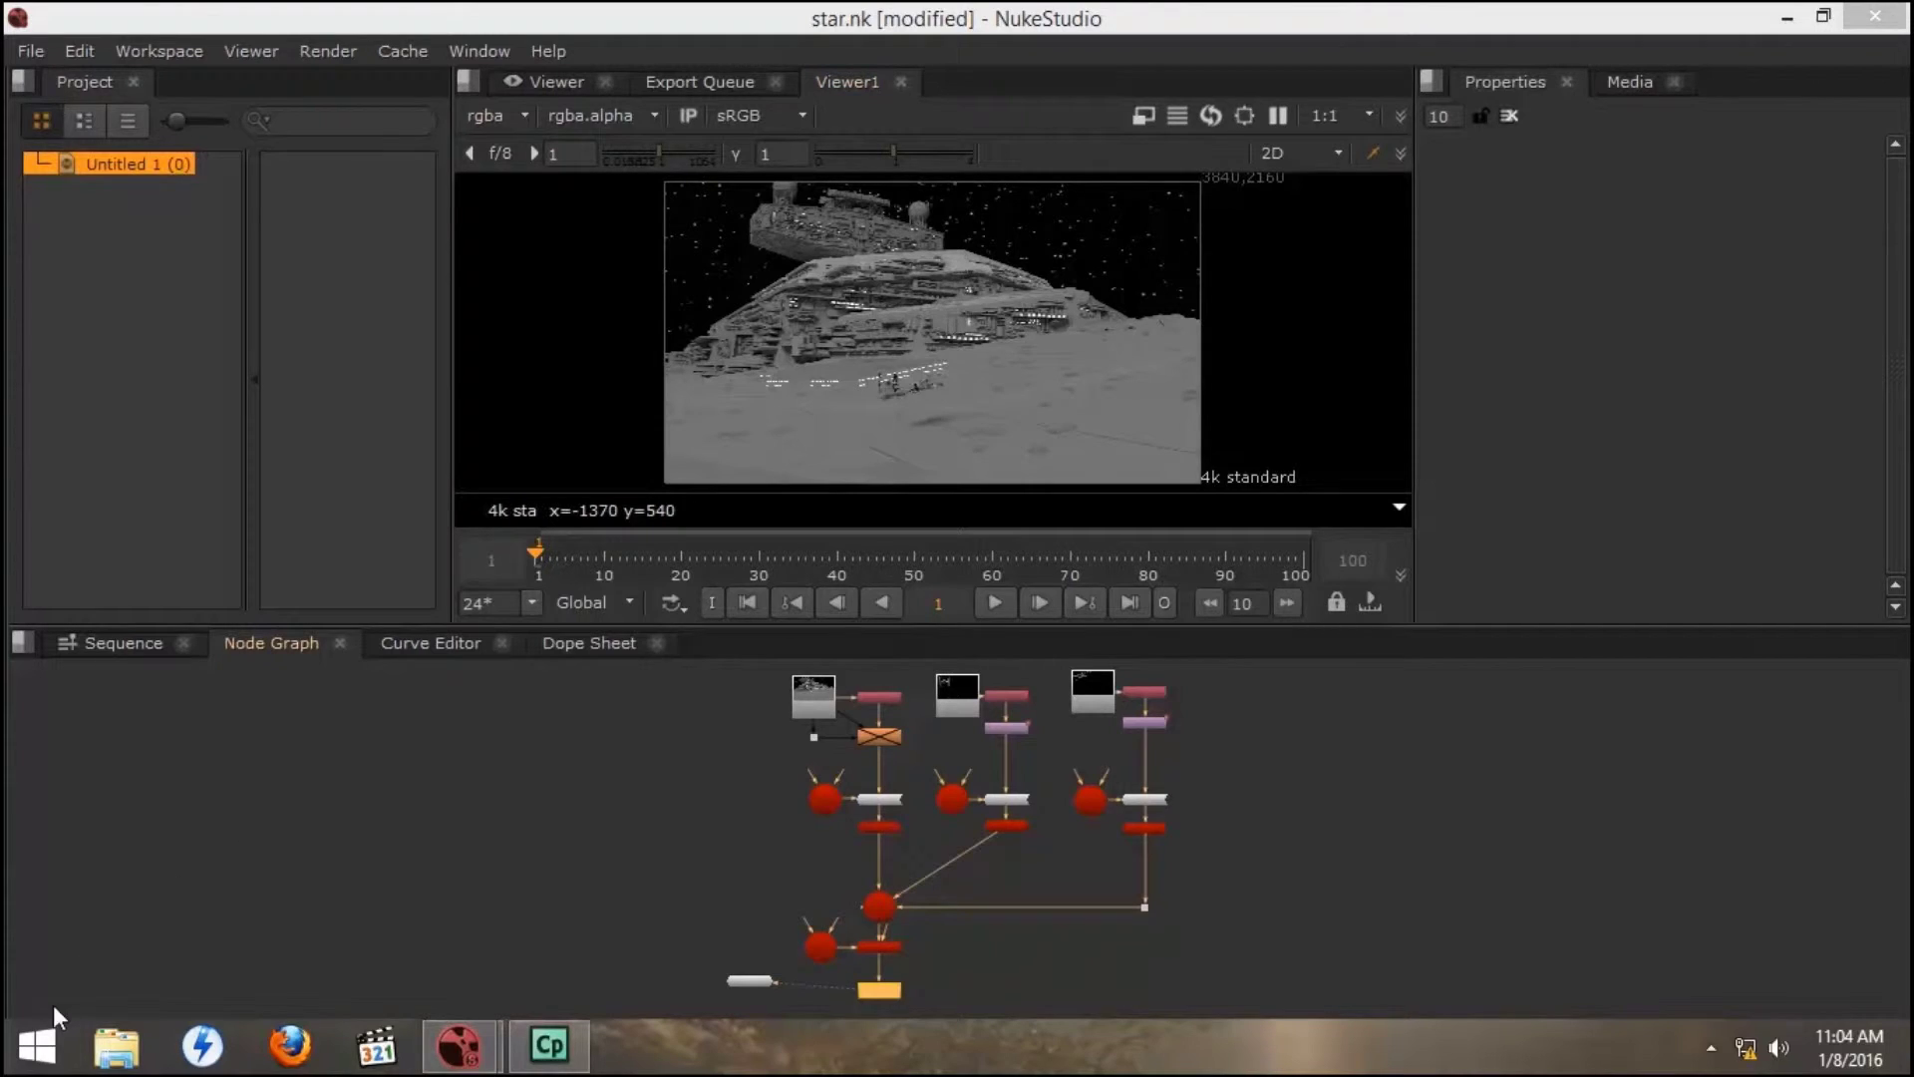
- Open Windows Firewall's Advanced settings from the Start menu's Control Panel
click(38, 1042)
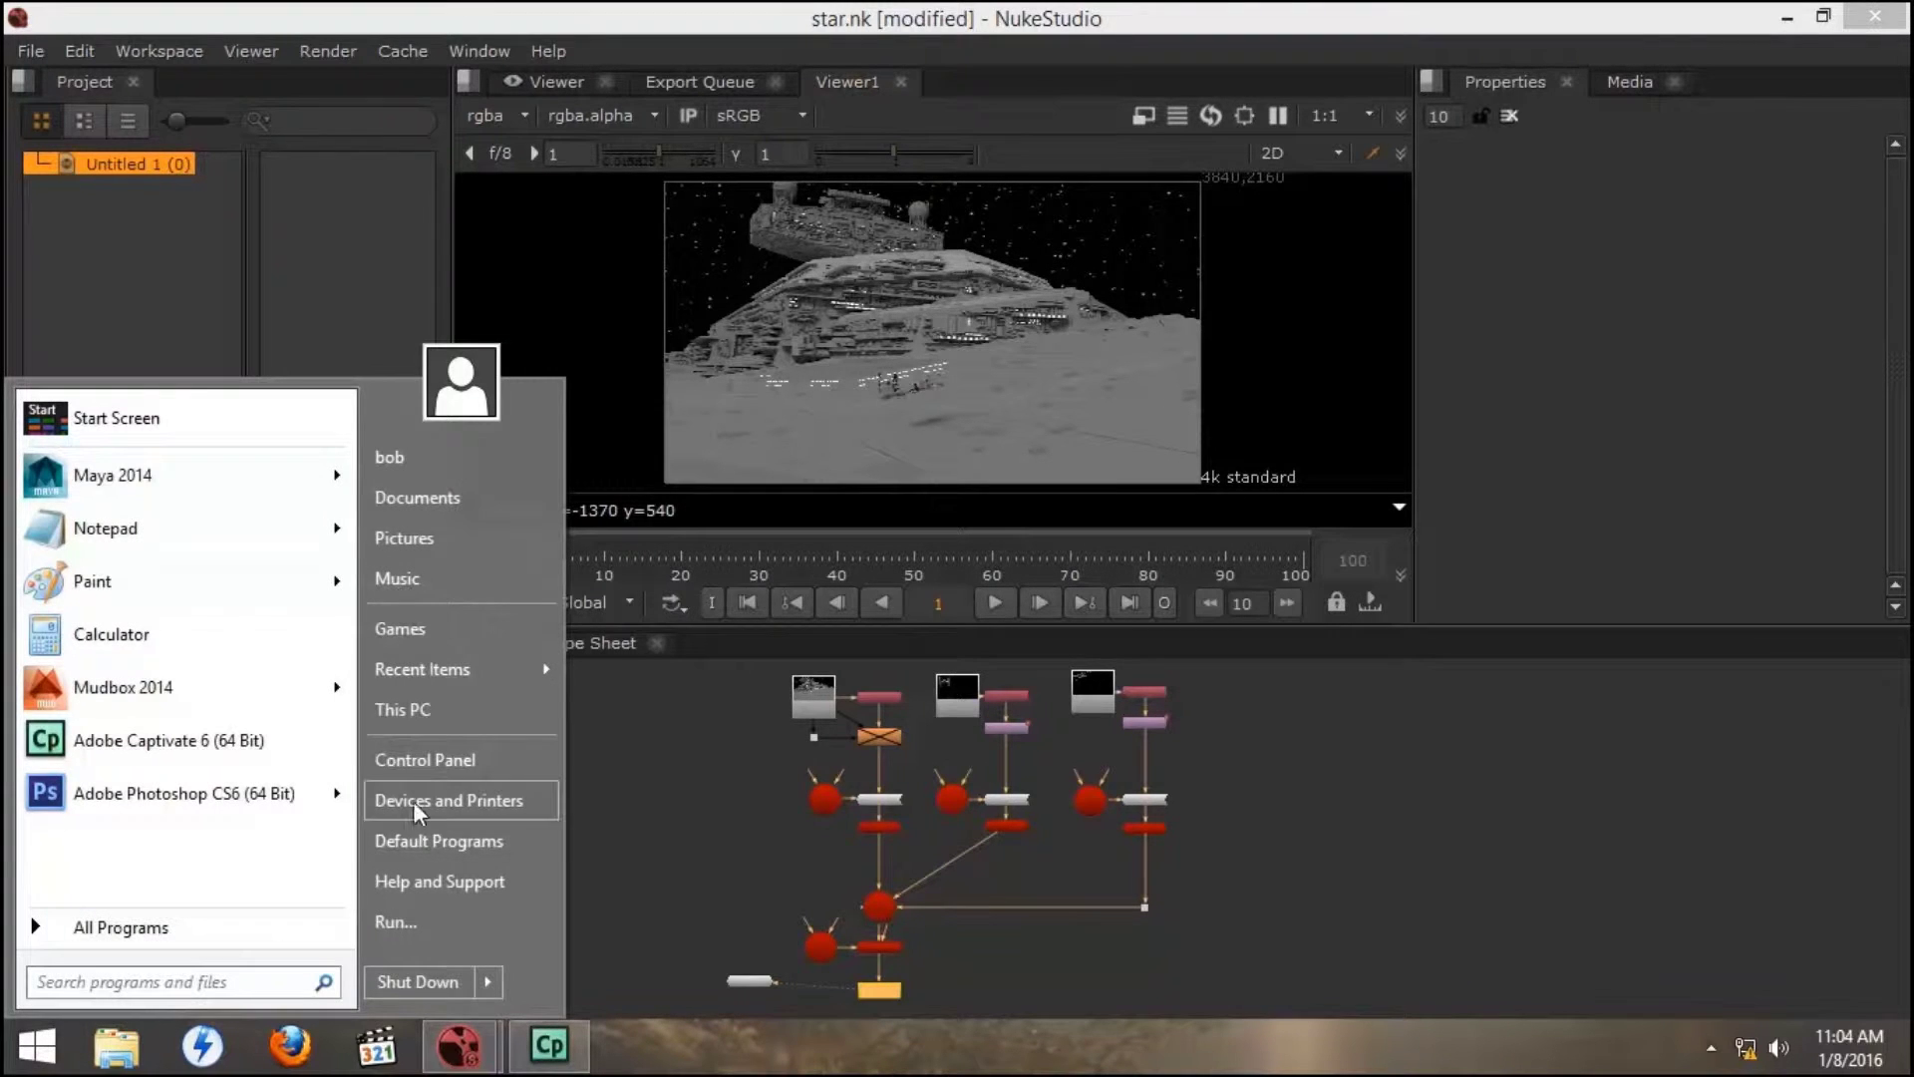
click(419, 759)
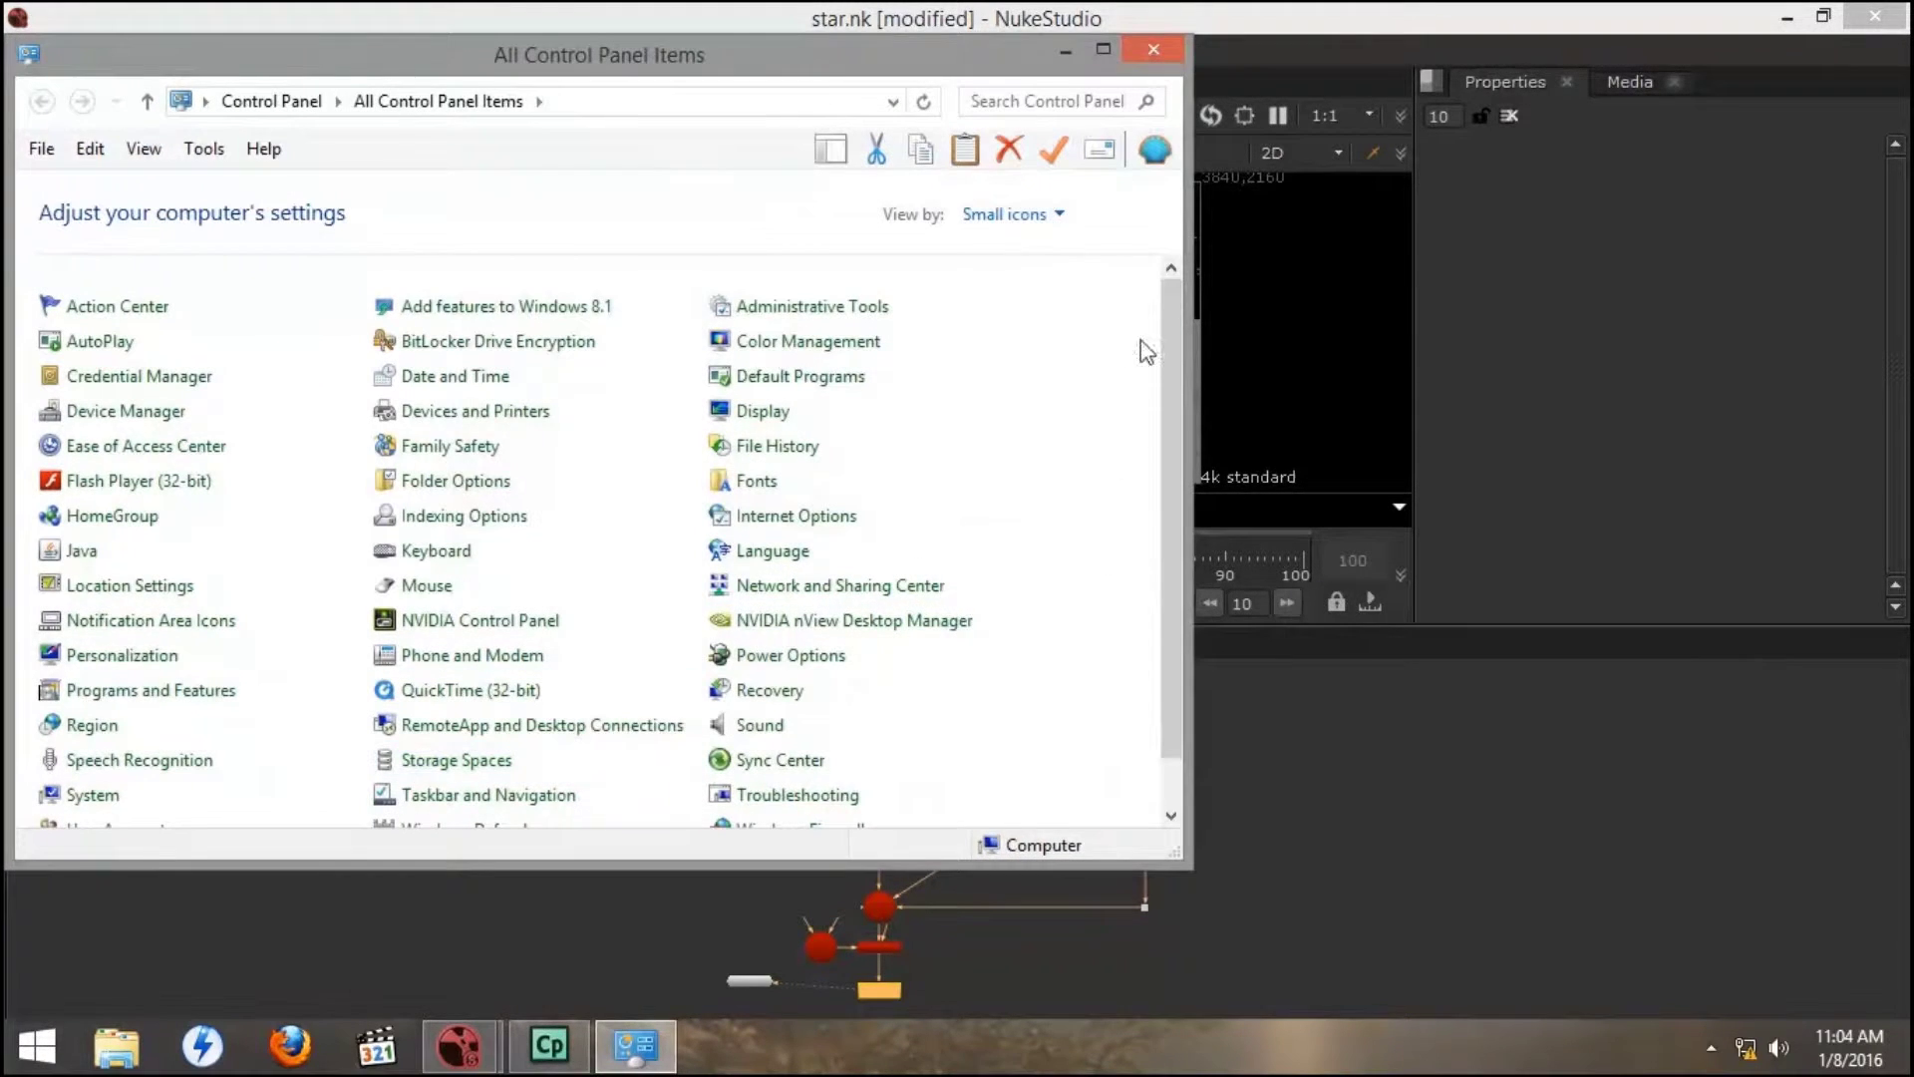
drag(1170, 327, 1182, 435)
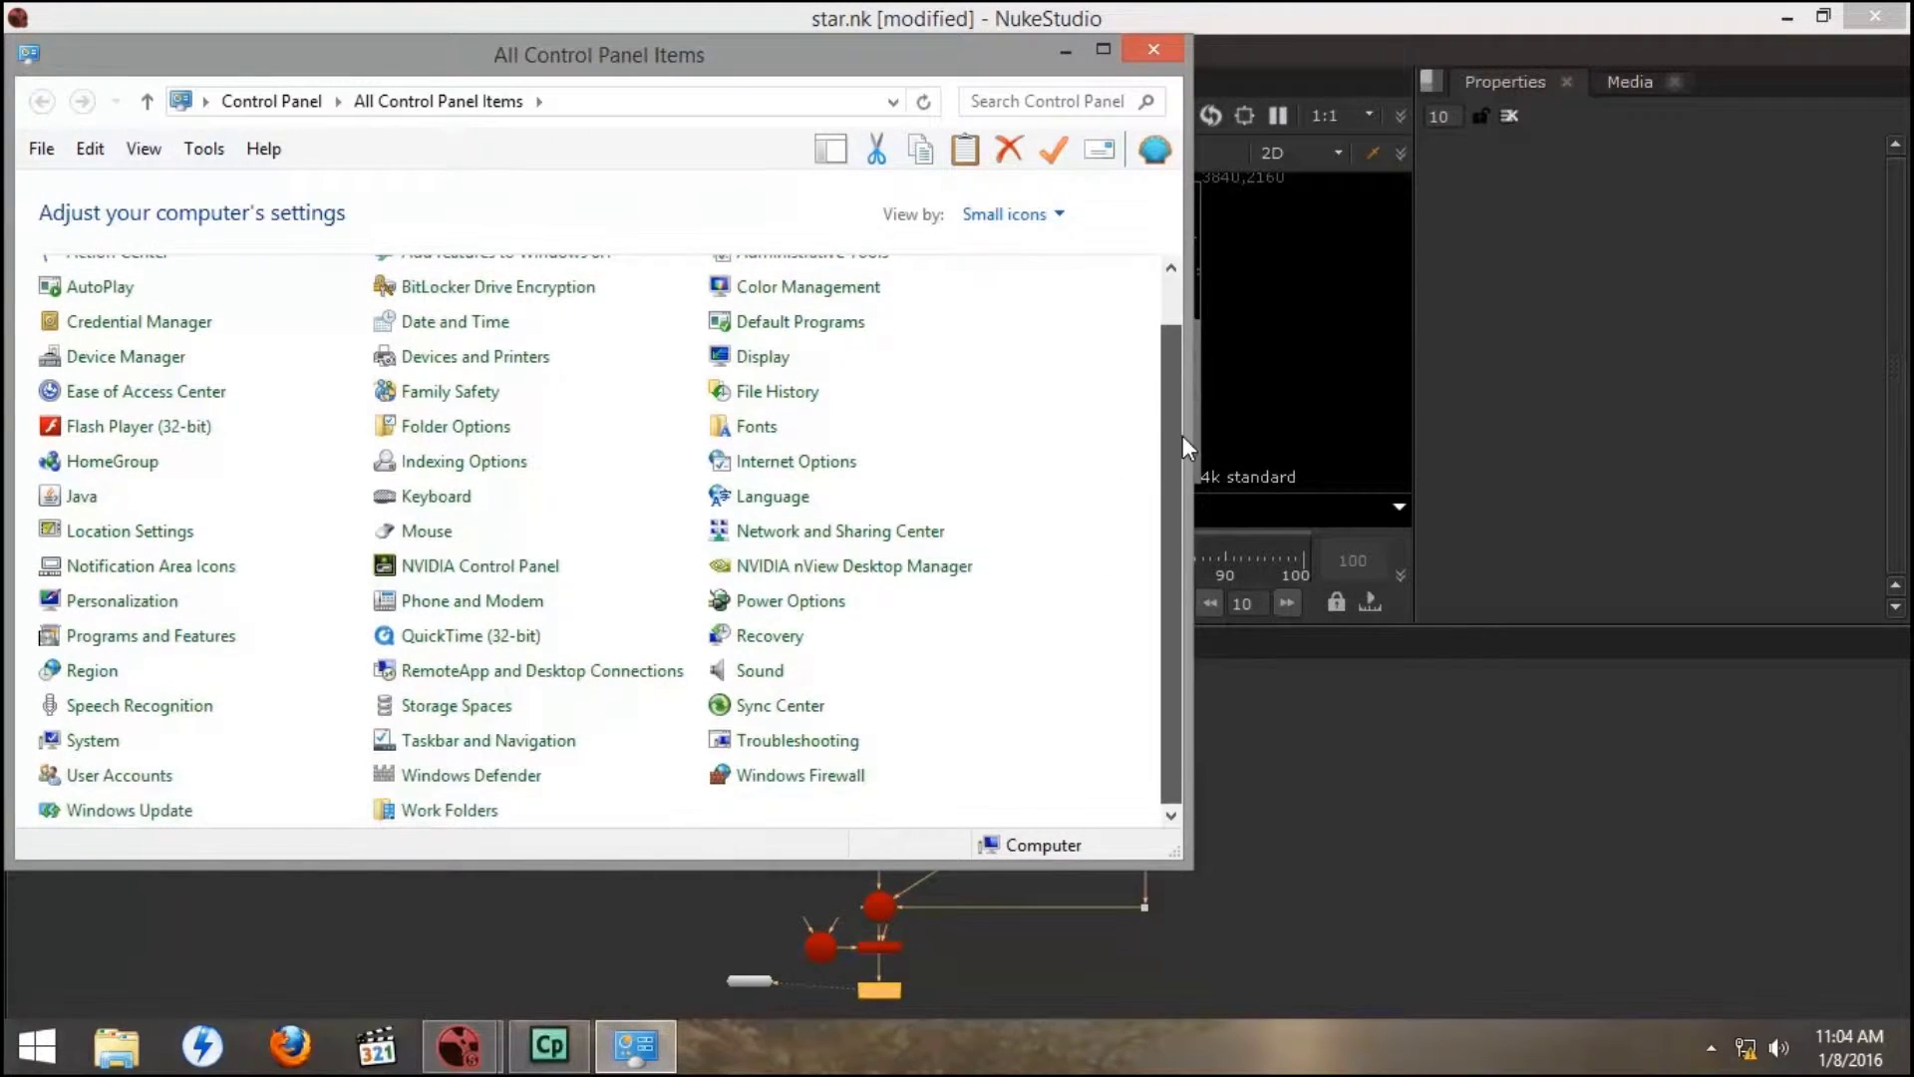
click(793, 787)
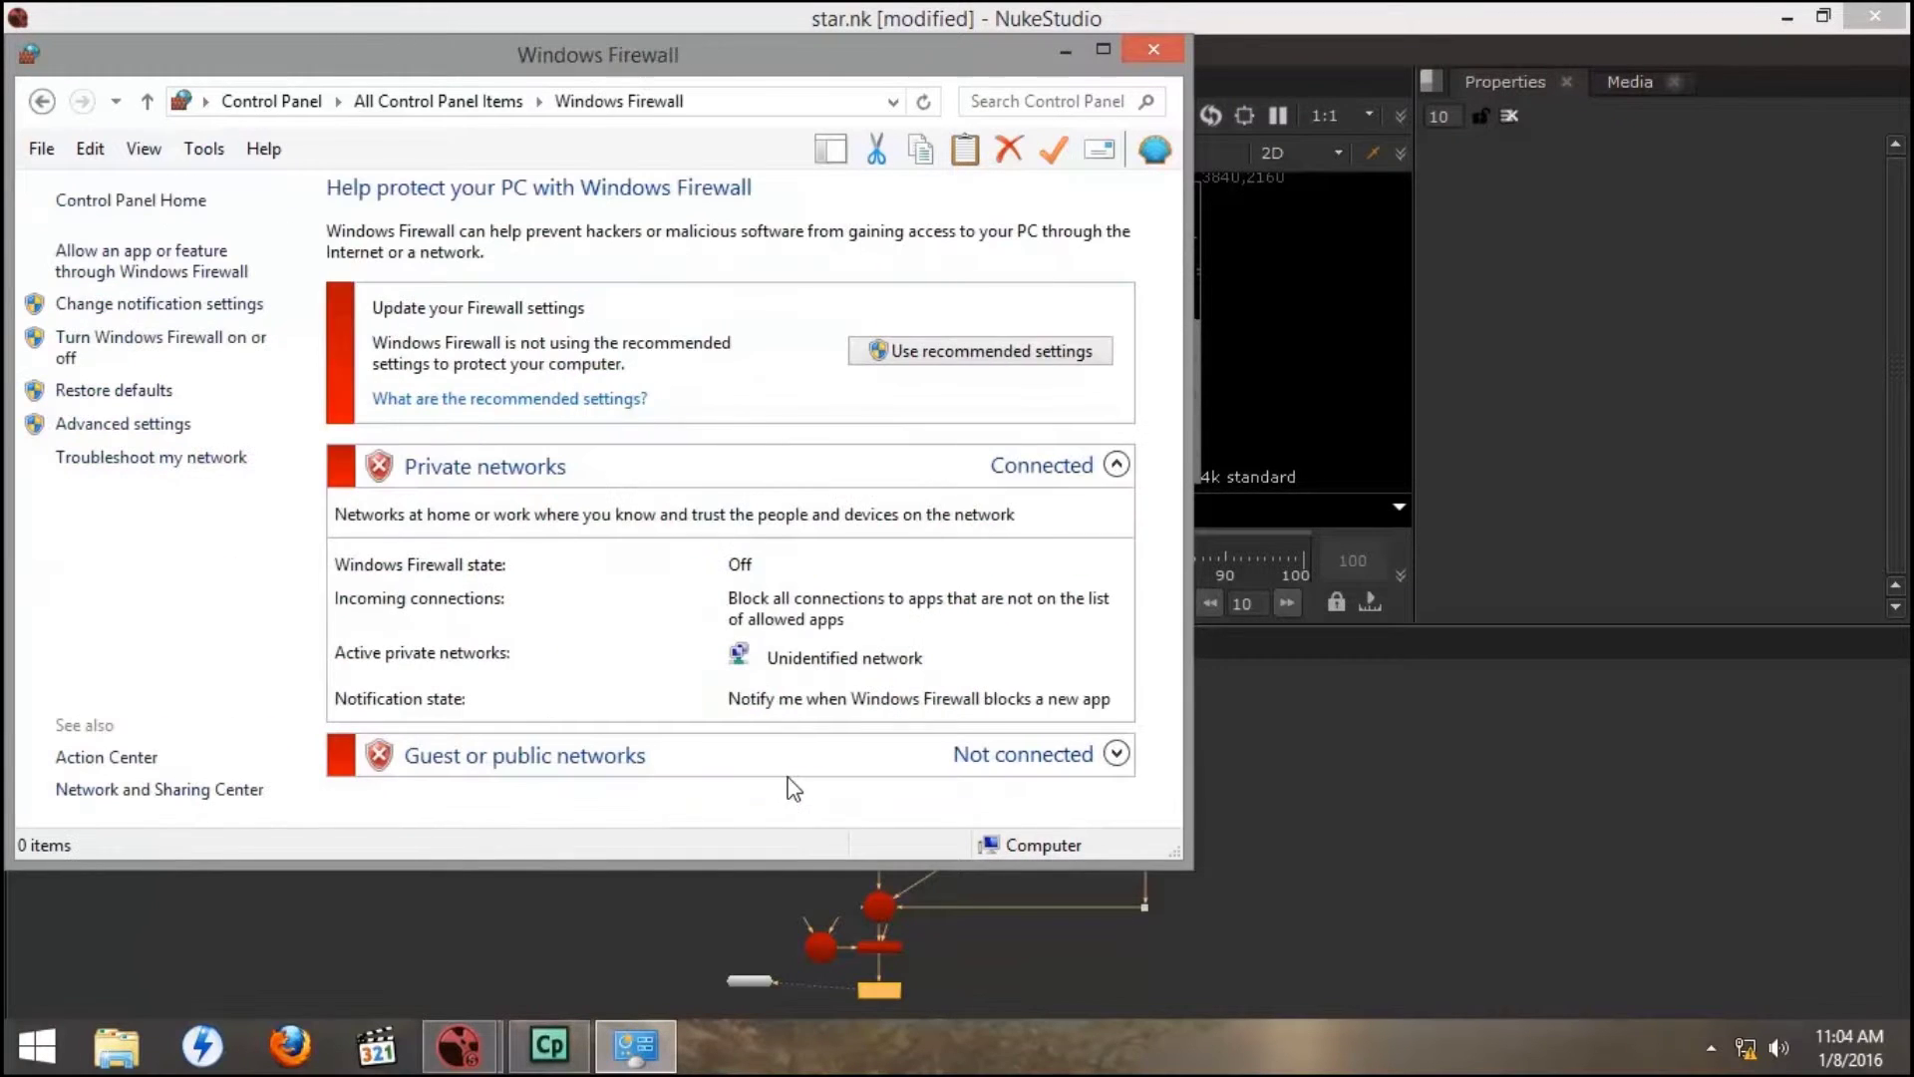
click(126, 426)
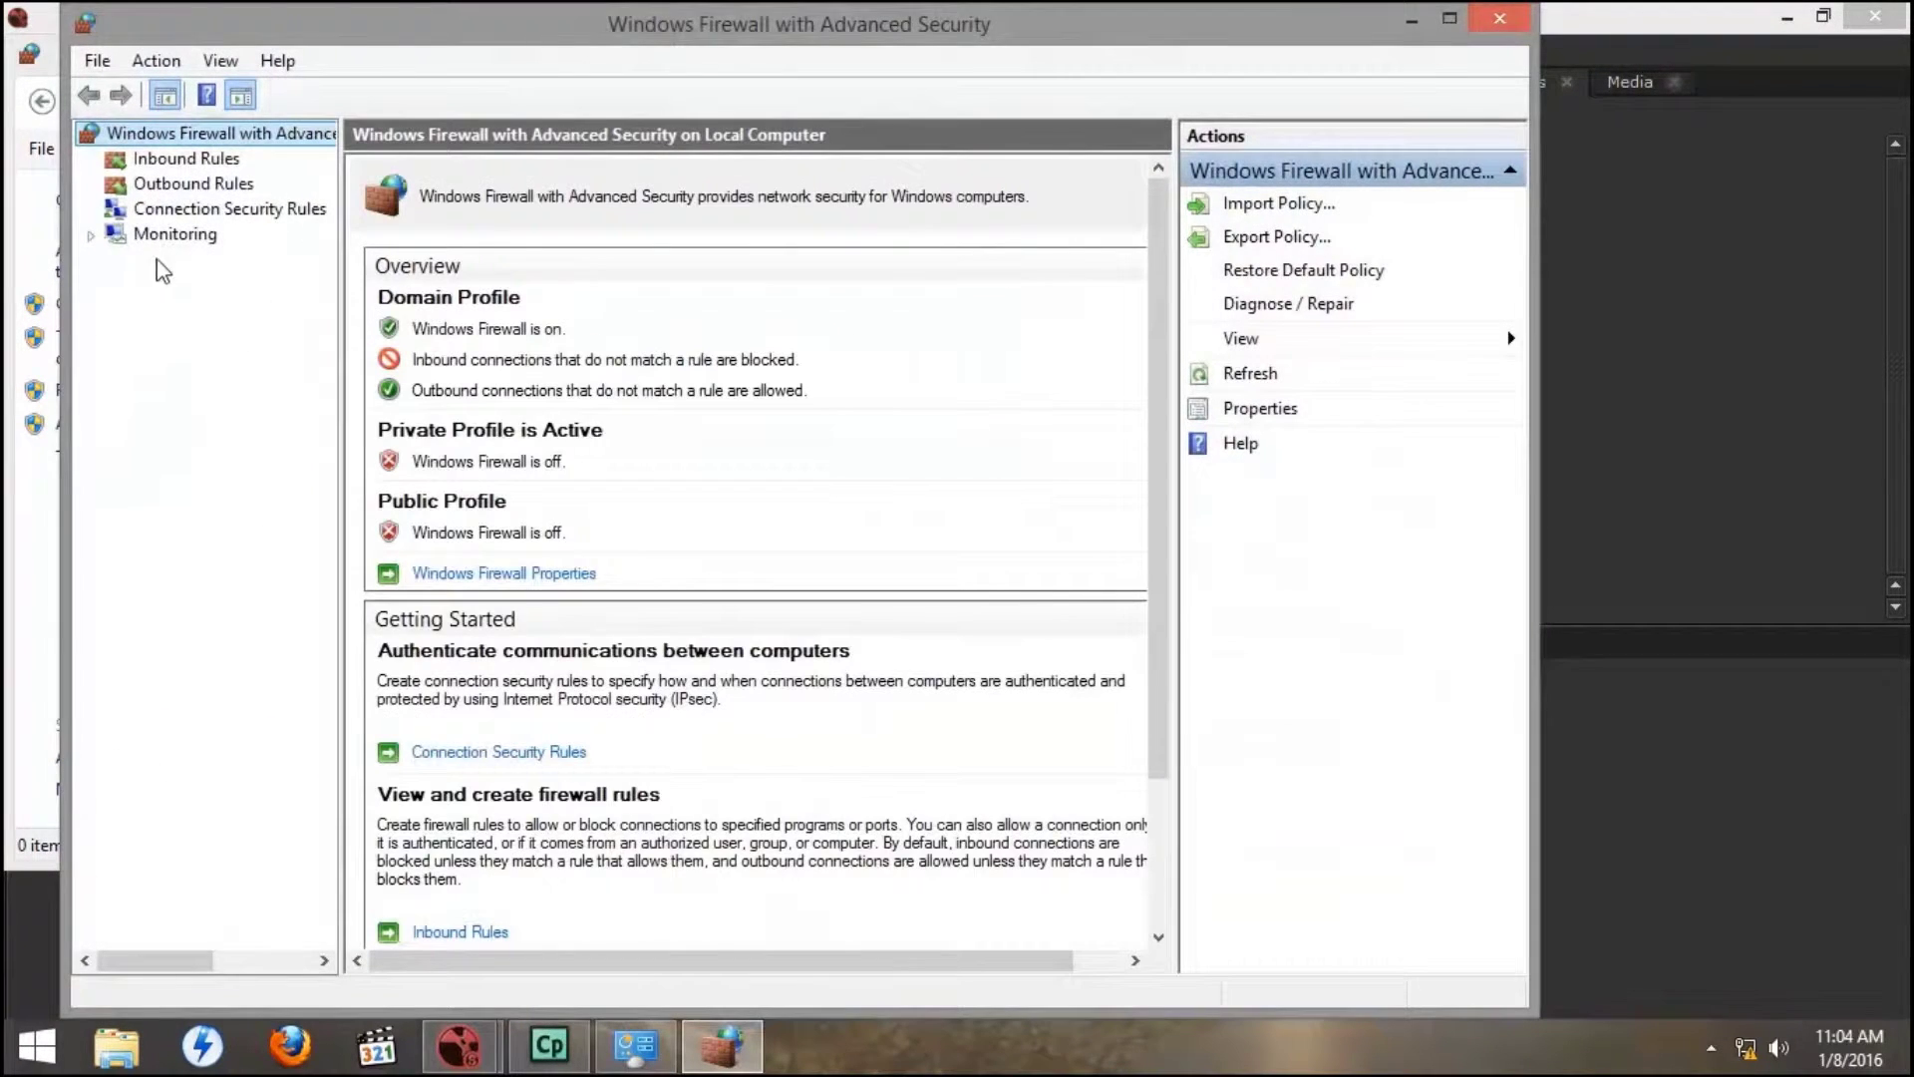
- Create an inbound rule 'nuke port' allowing TCP local port 4101 on all three profiles
click(187, 161)
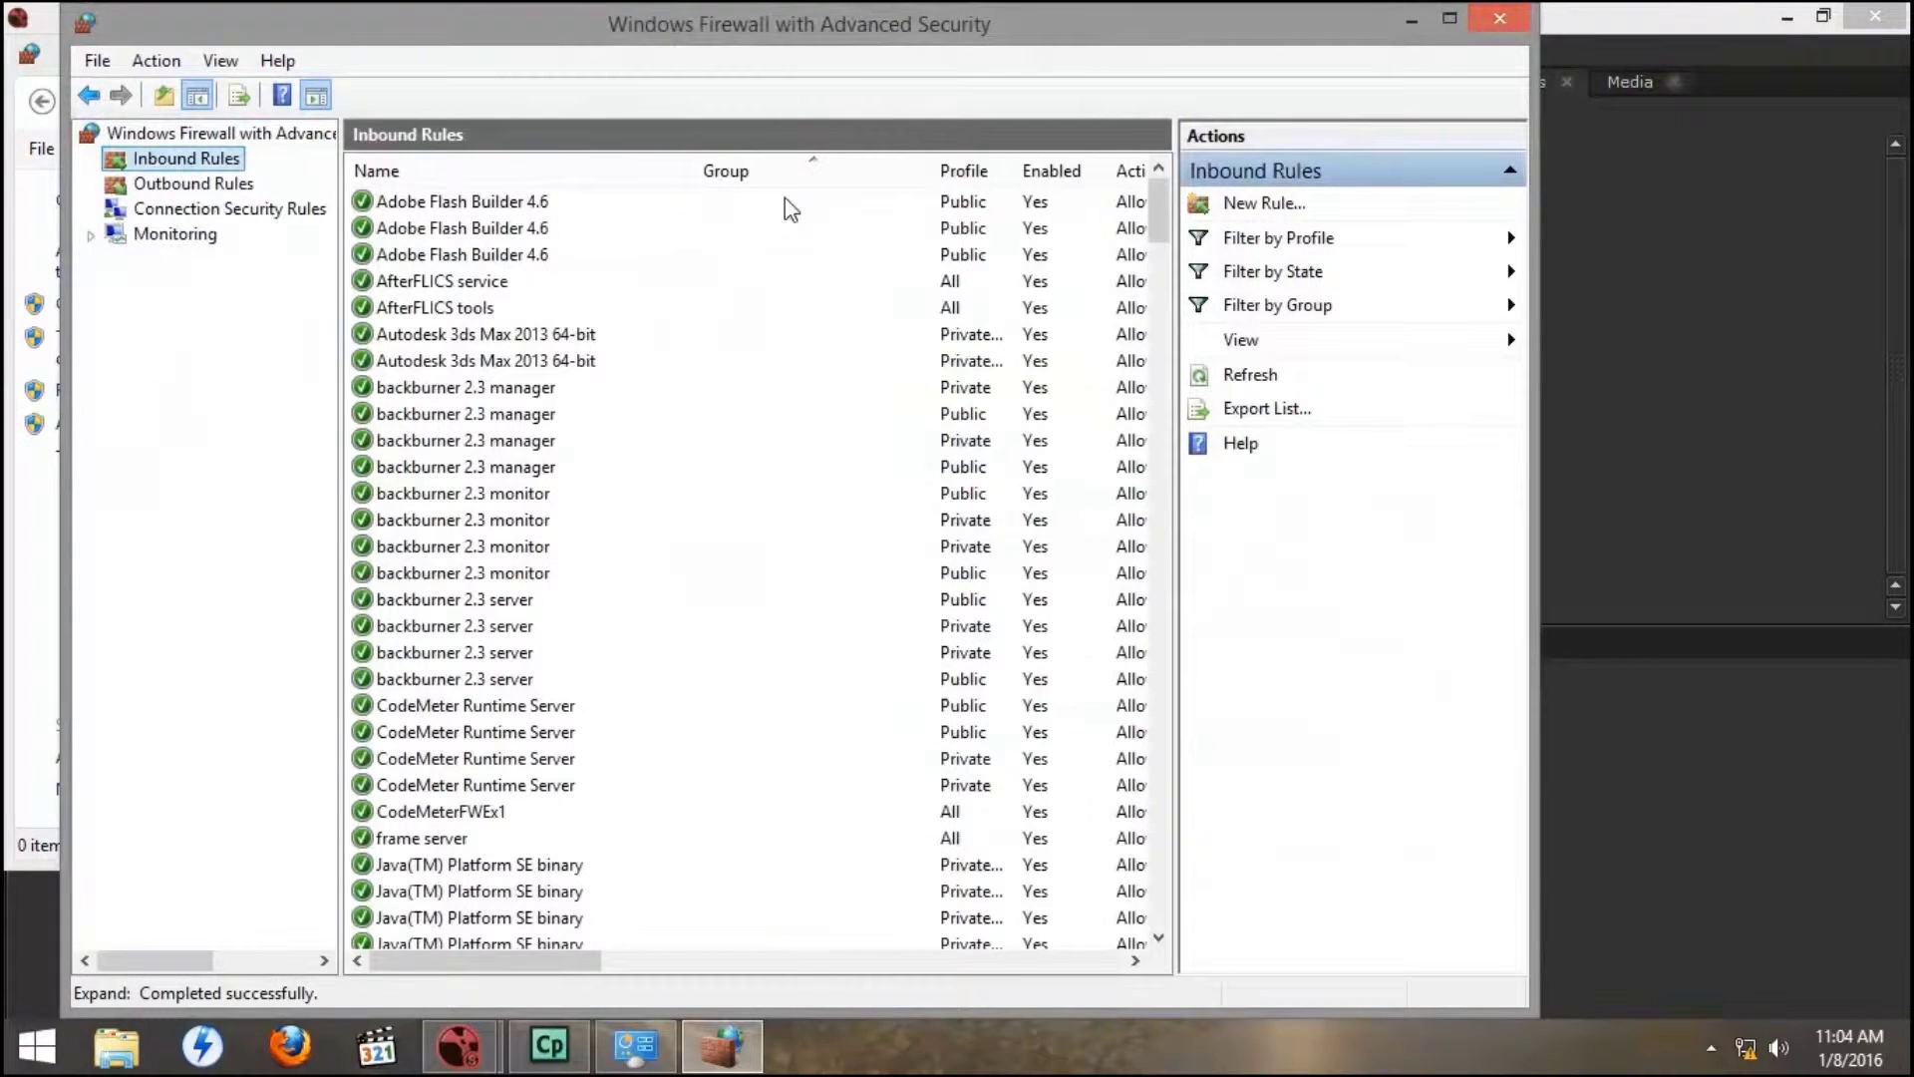
click(1251, 205)
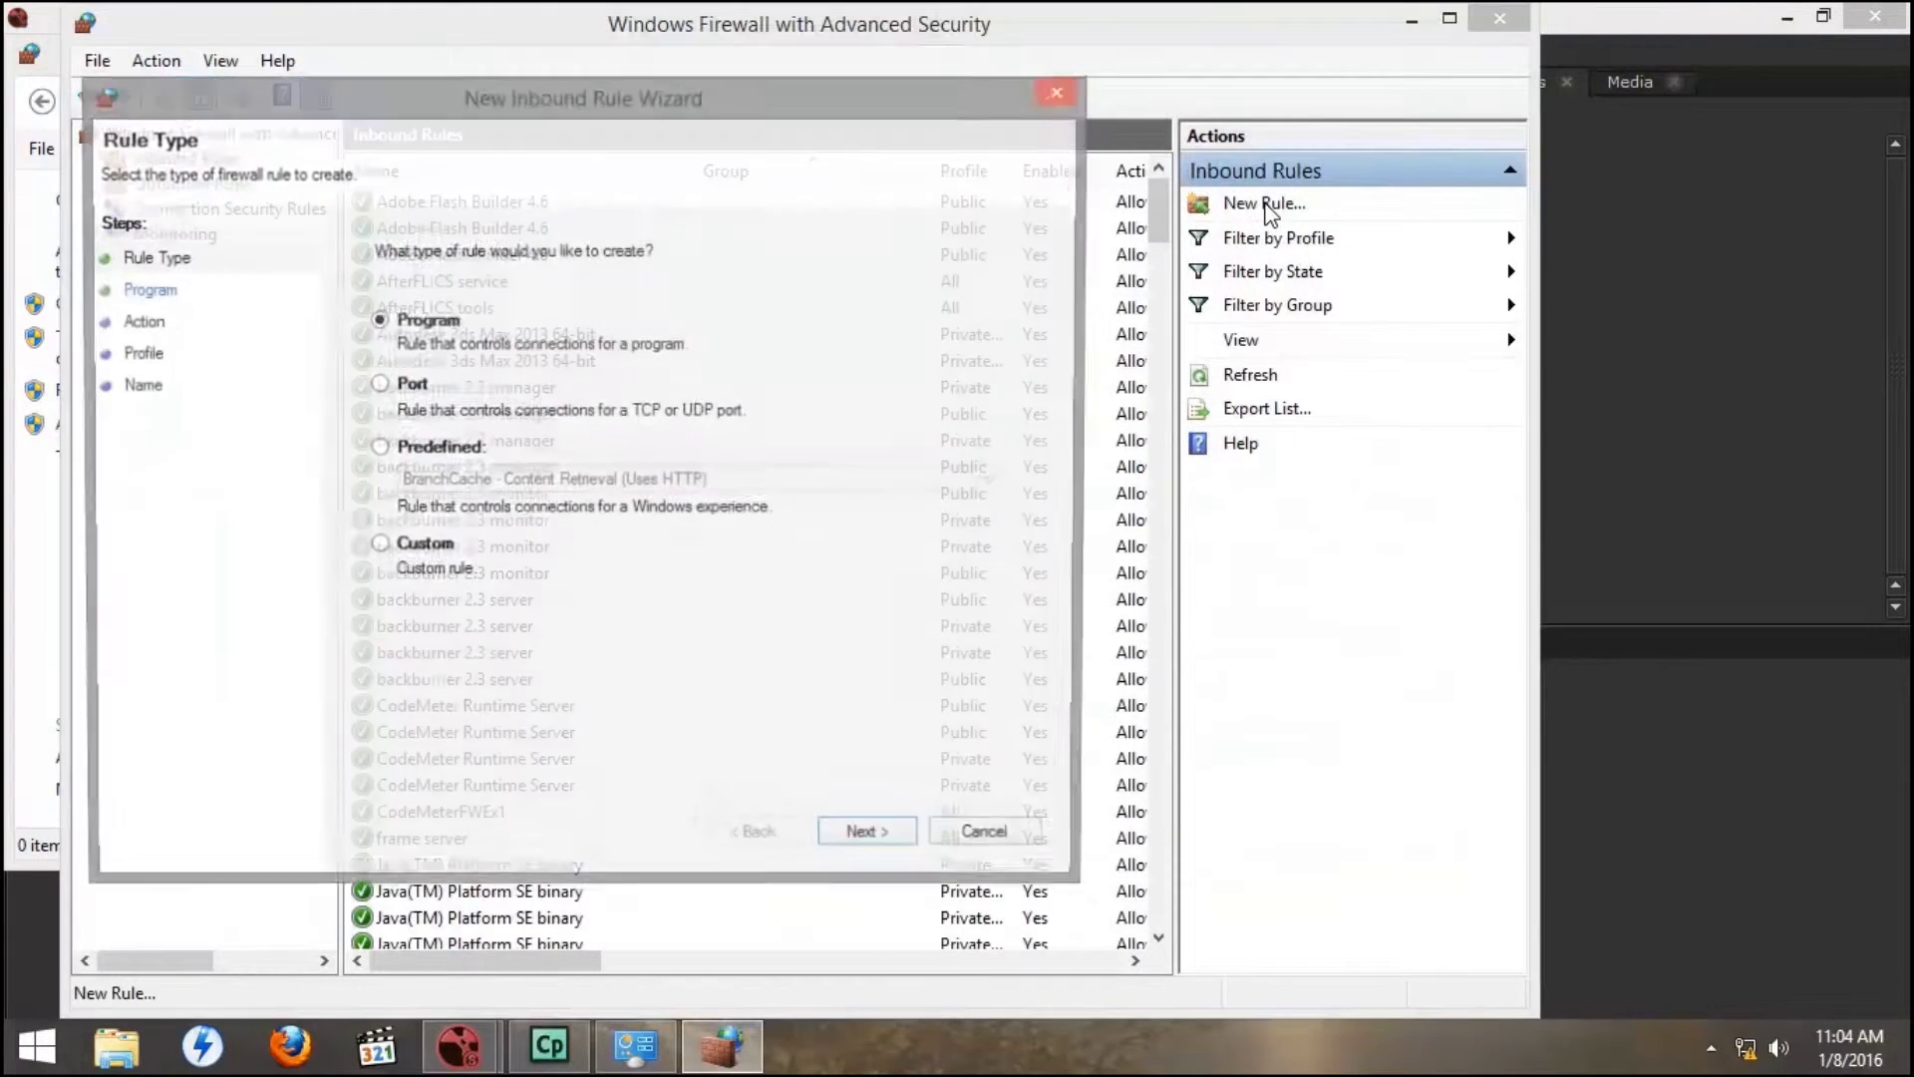
click(377, 385)
click(863, 842)
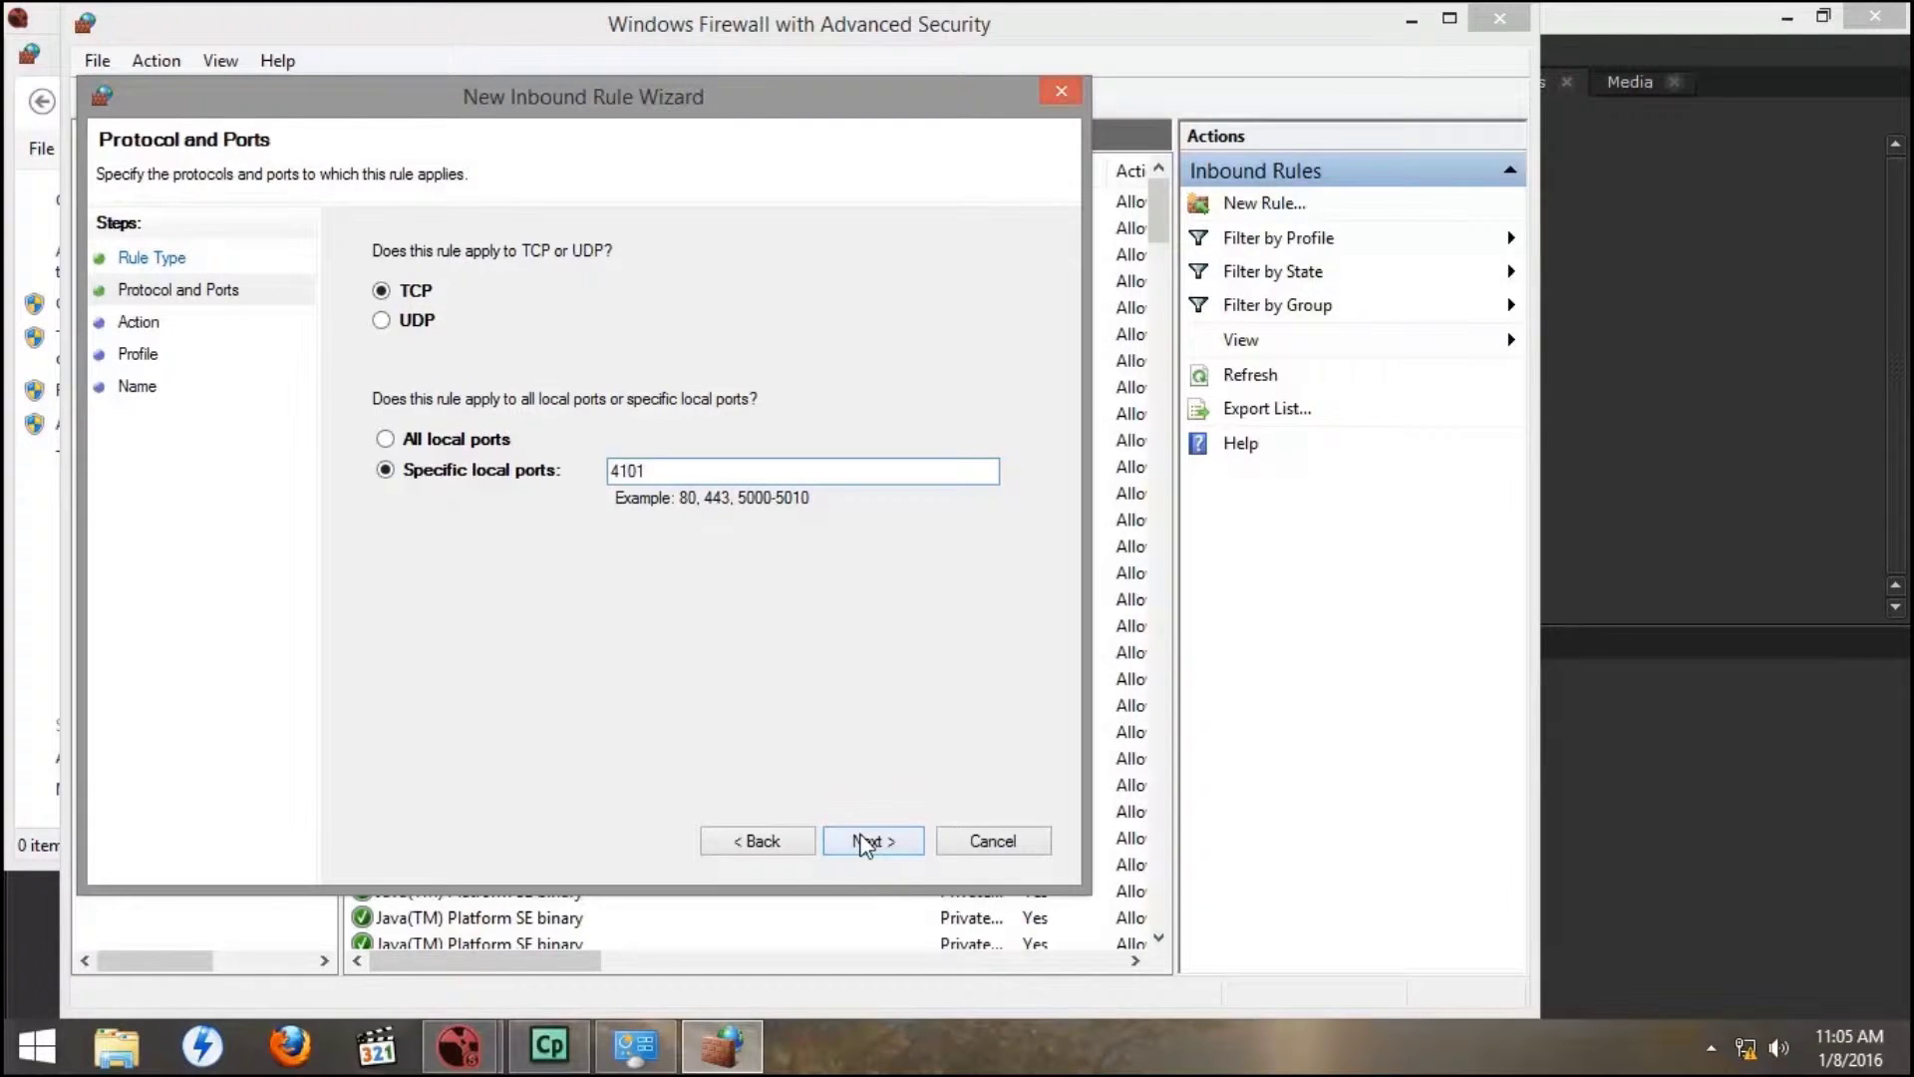
click(865, 842)
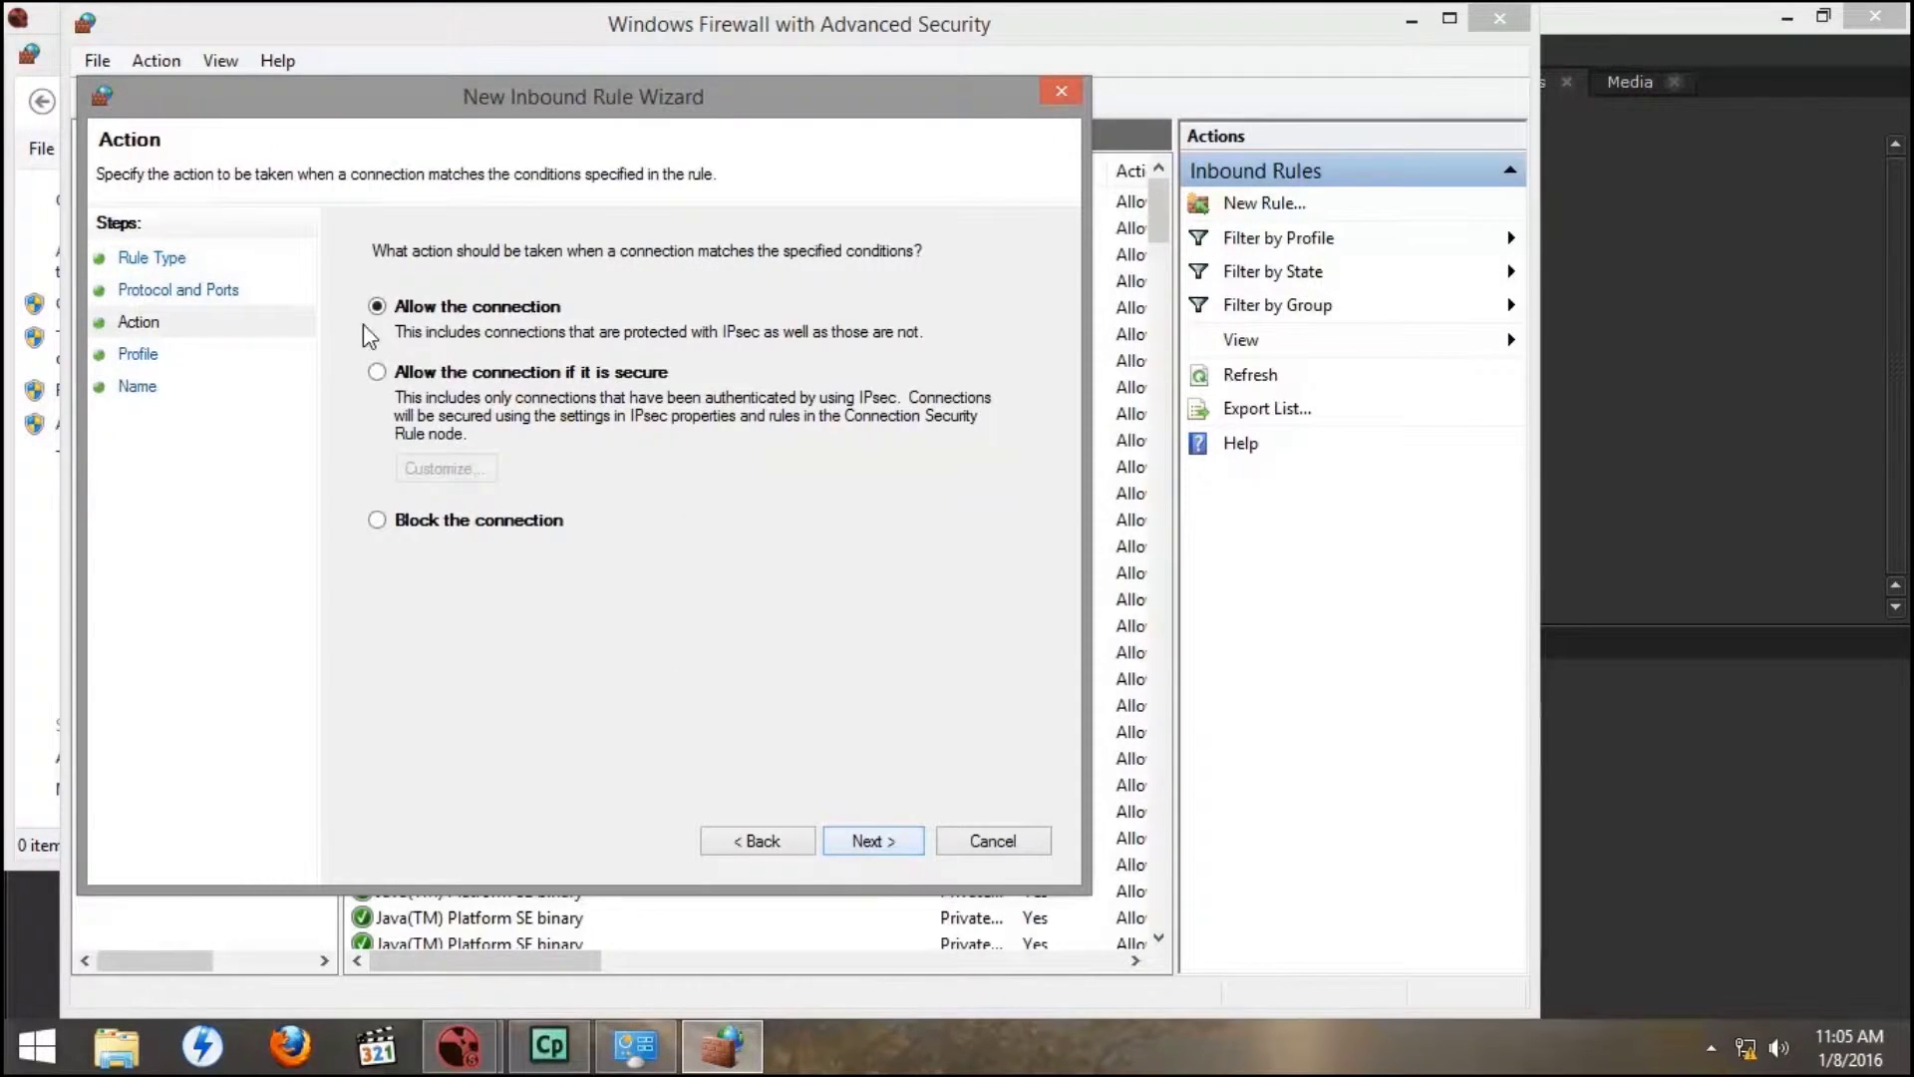
click(869, 842)
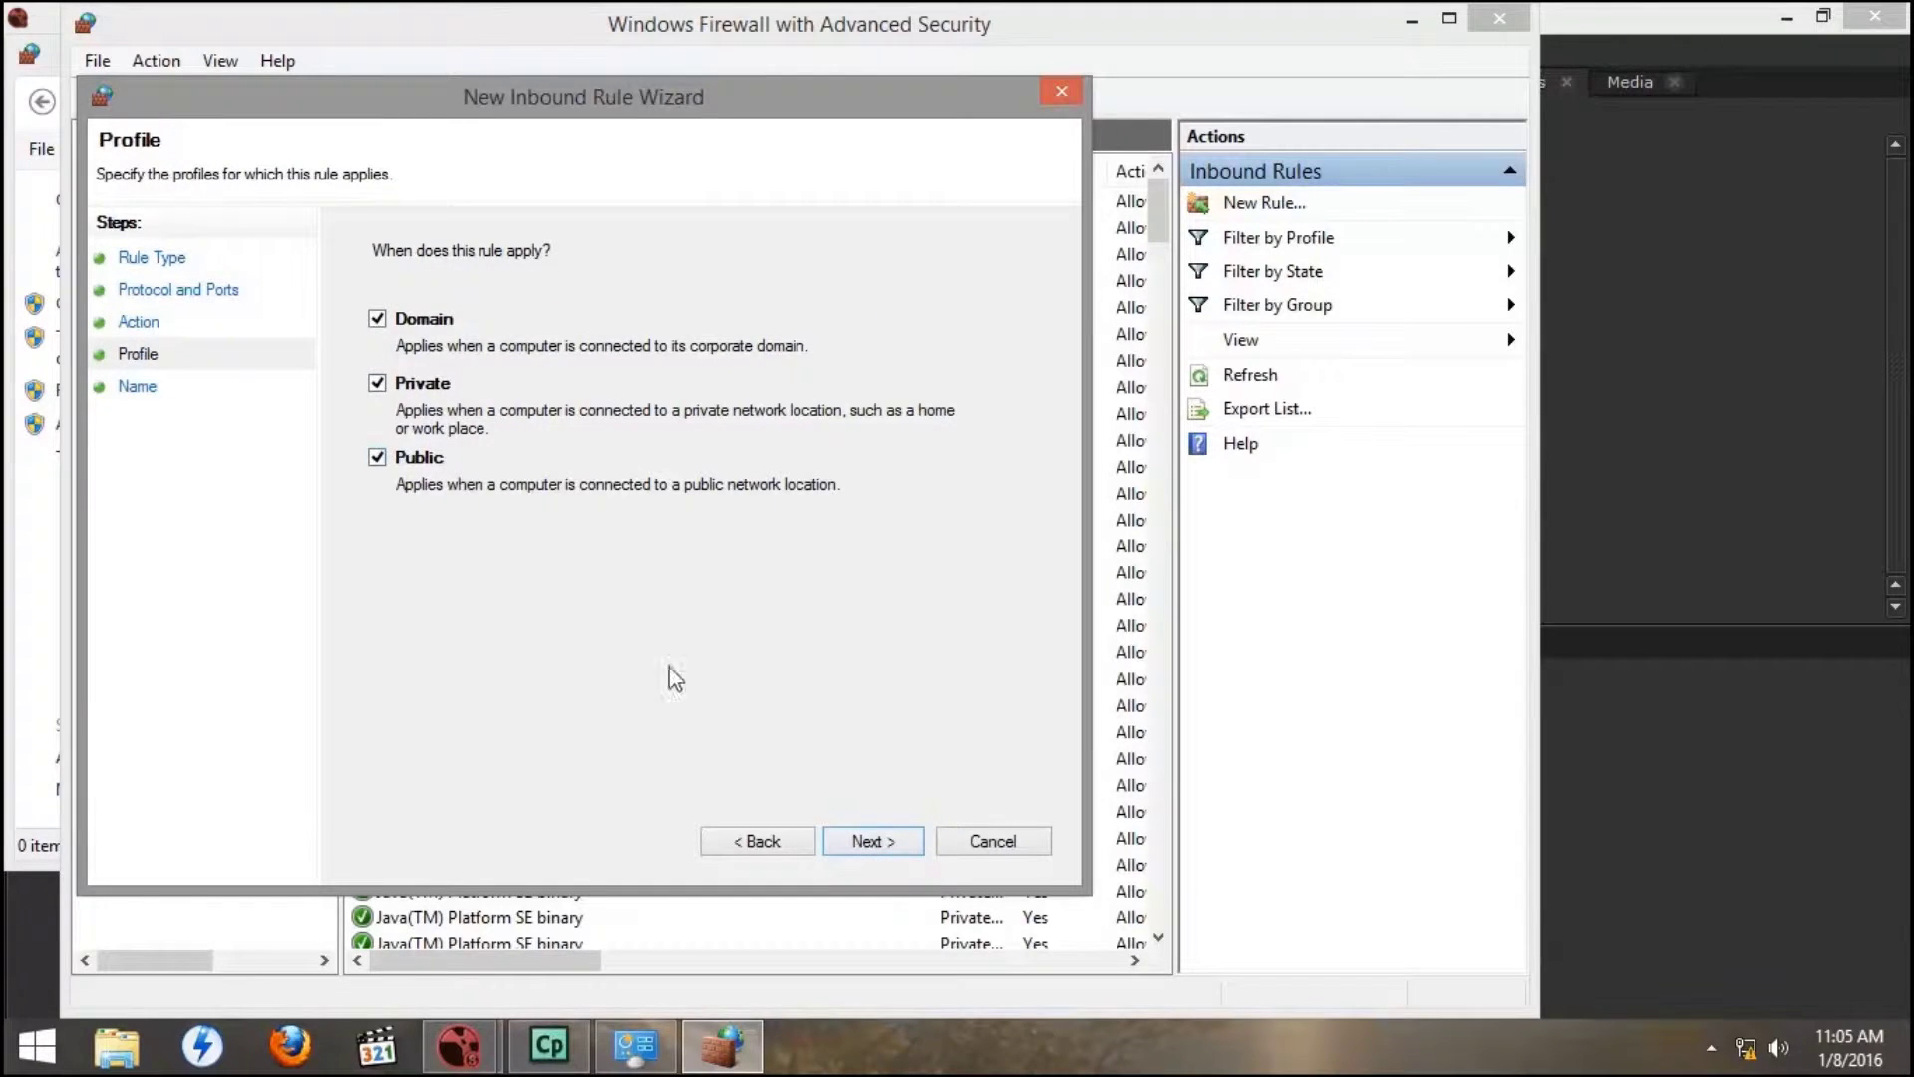
click(871, 842)
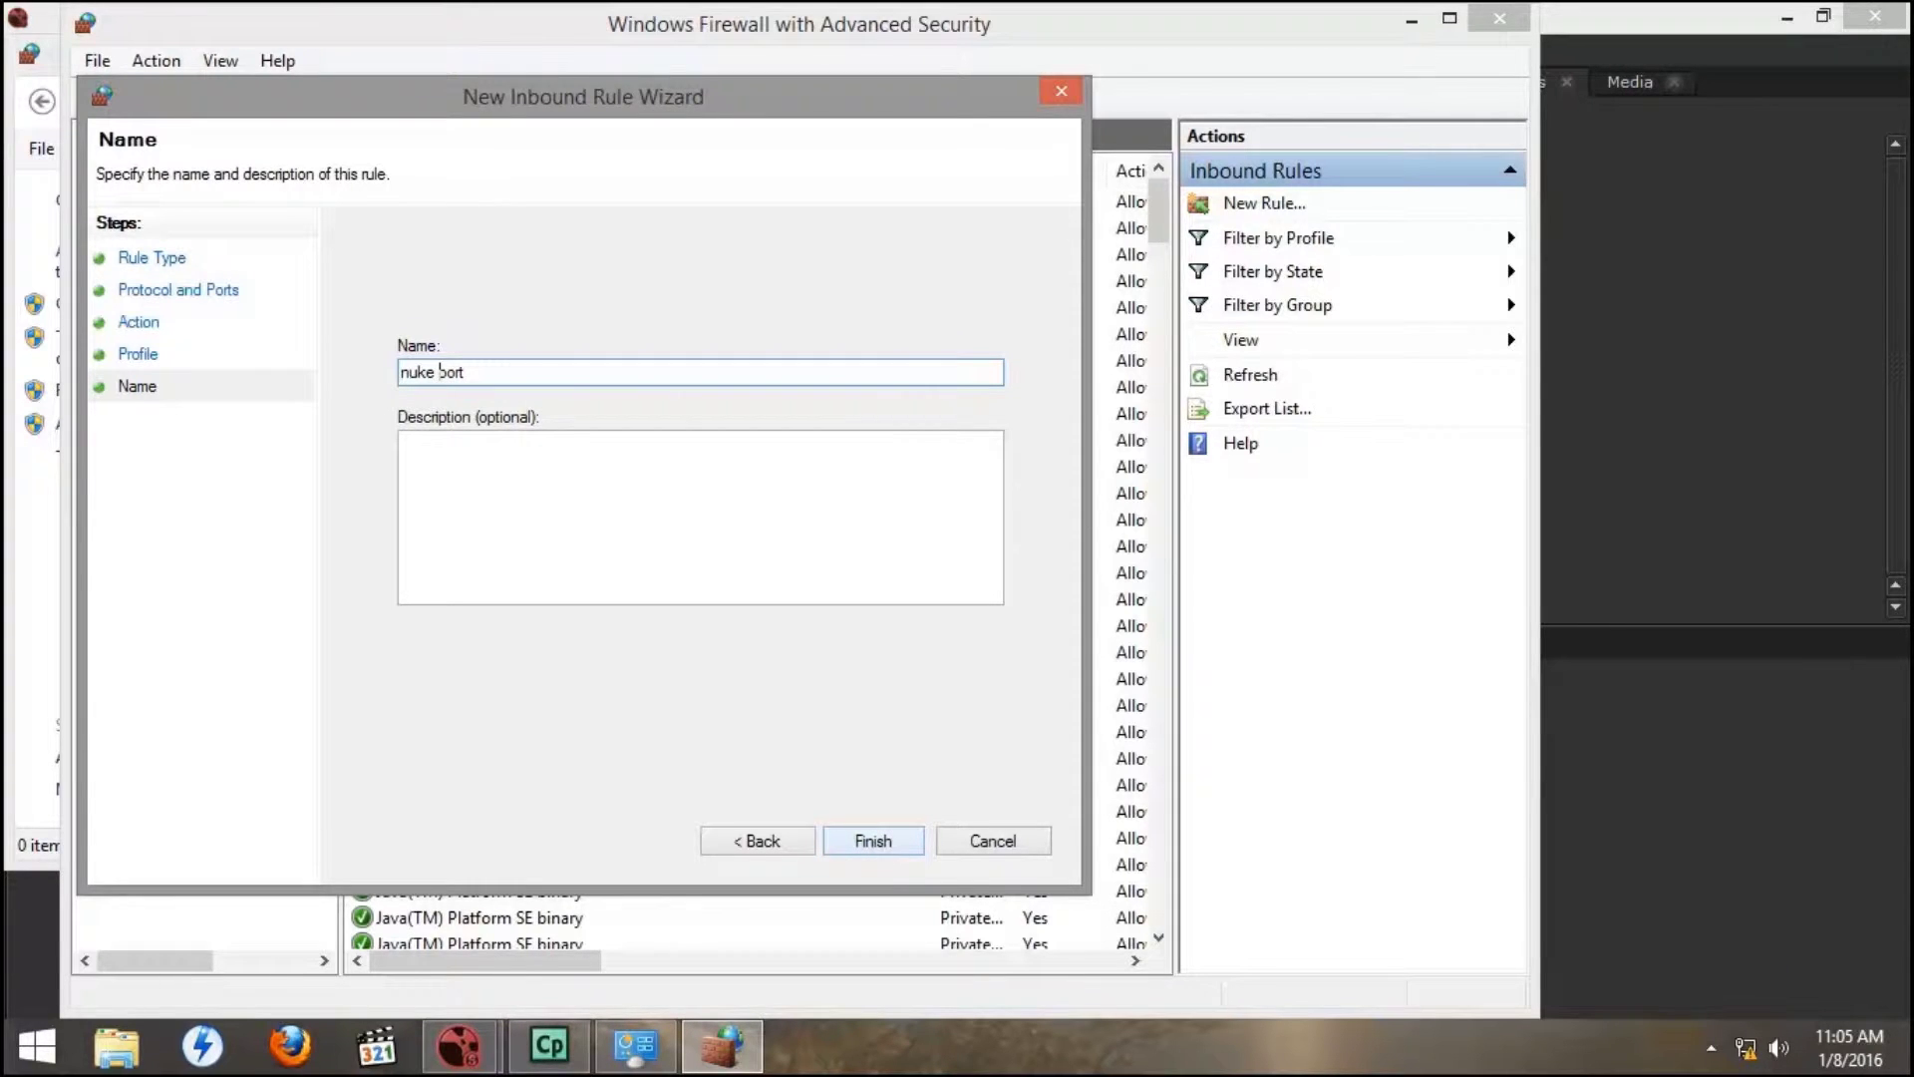
click(862, 844)
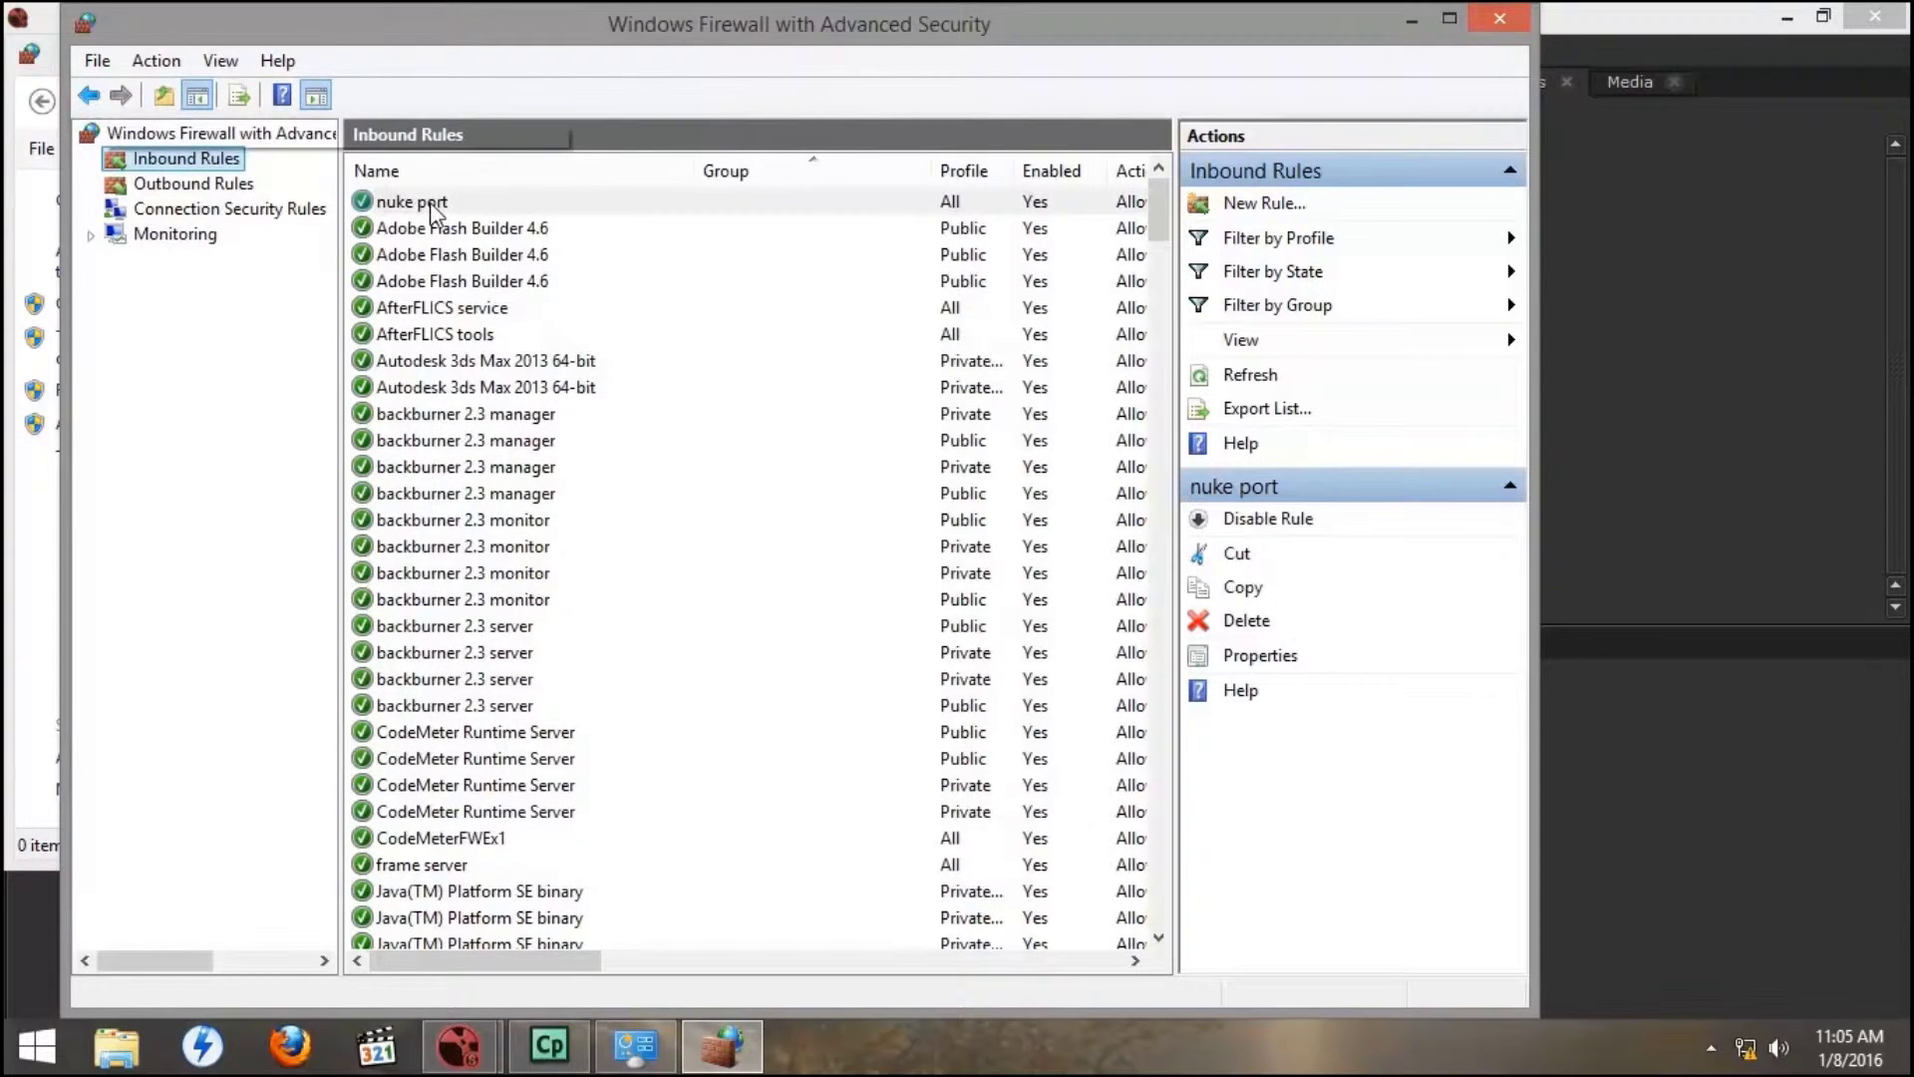
click(169, 187)
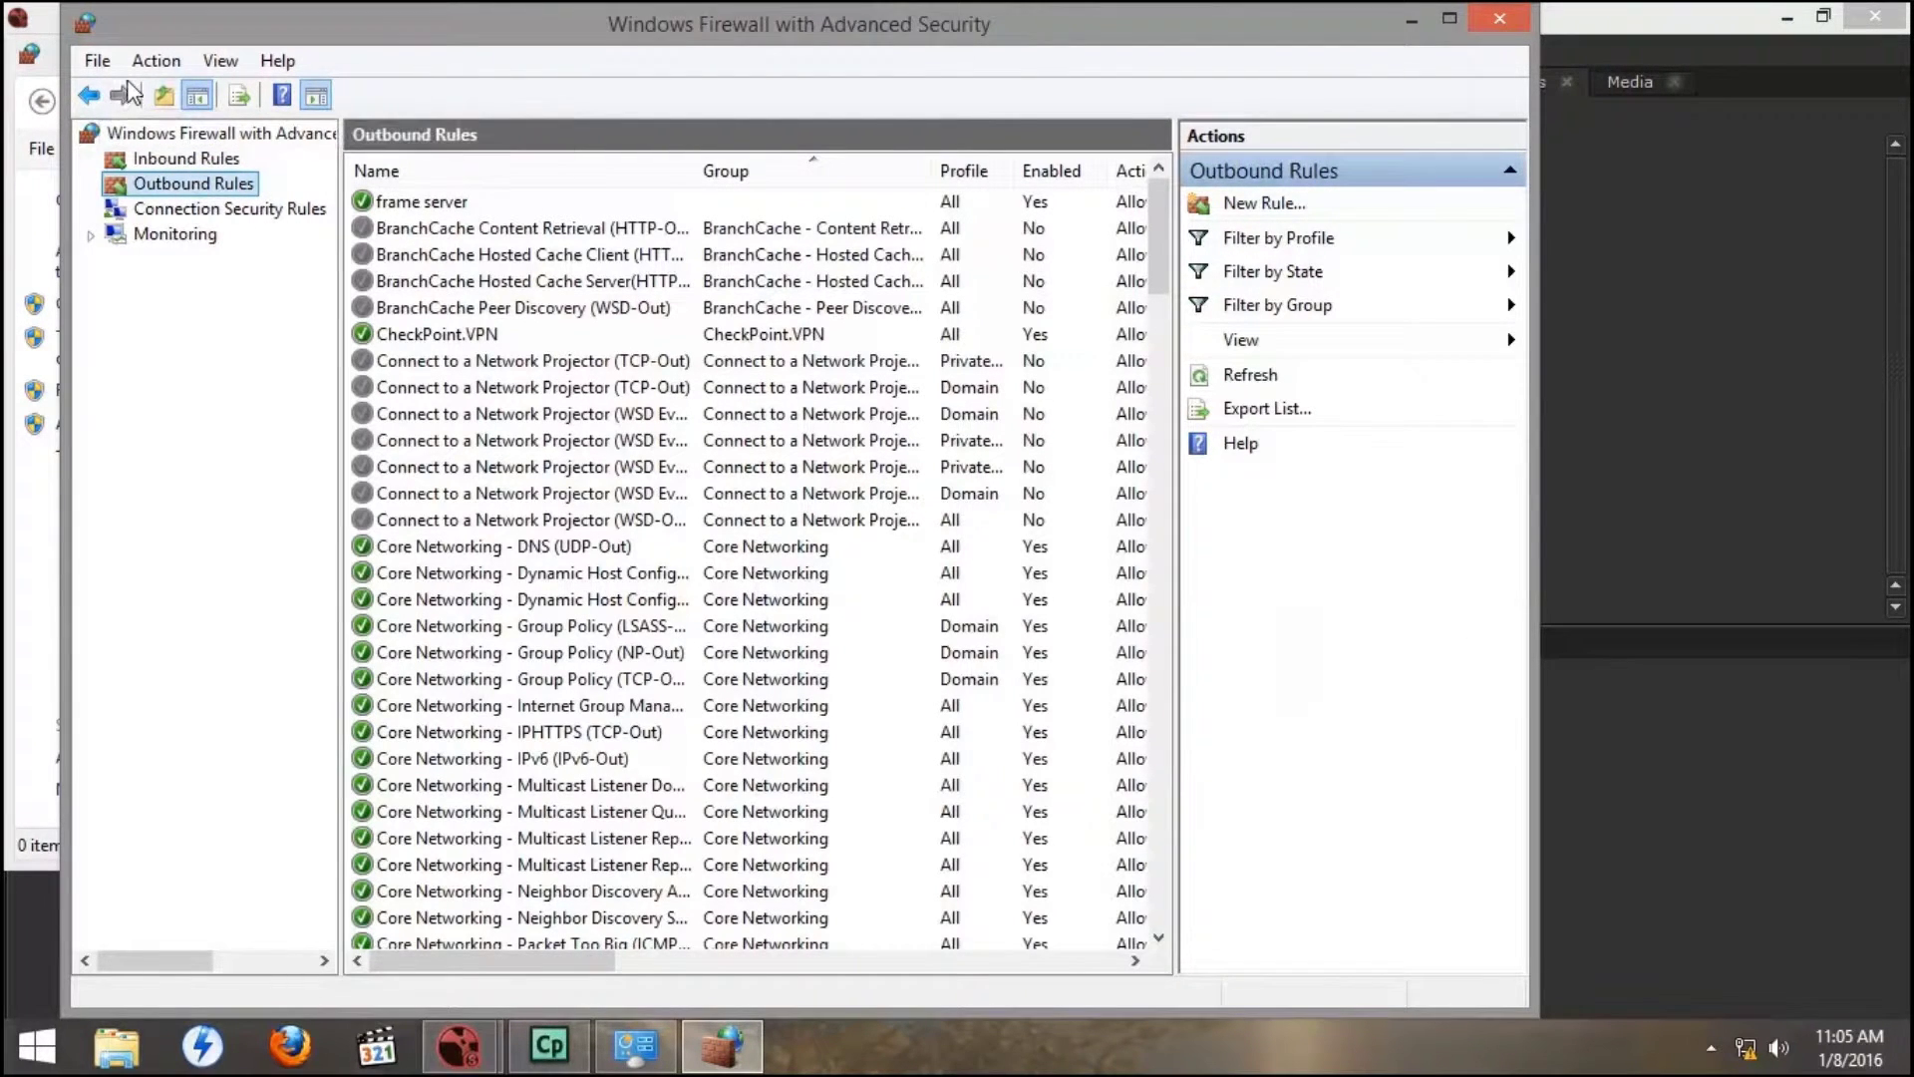
- Create an outbound 'nukeport' rule allowing TCP remote port 4101 on all profiles, then close the firewall windows
click(1264, 205)
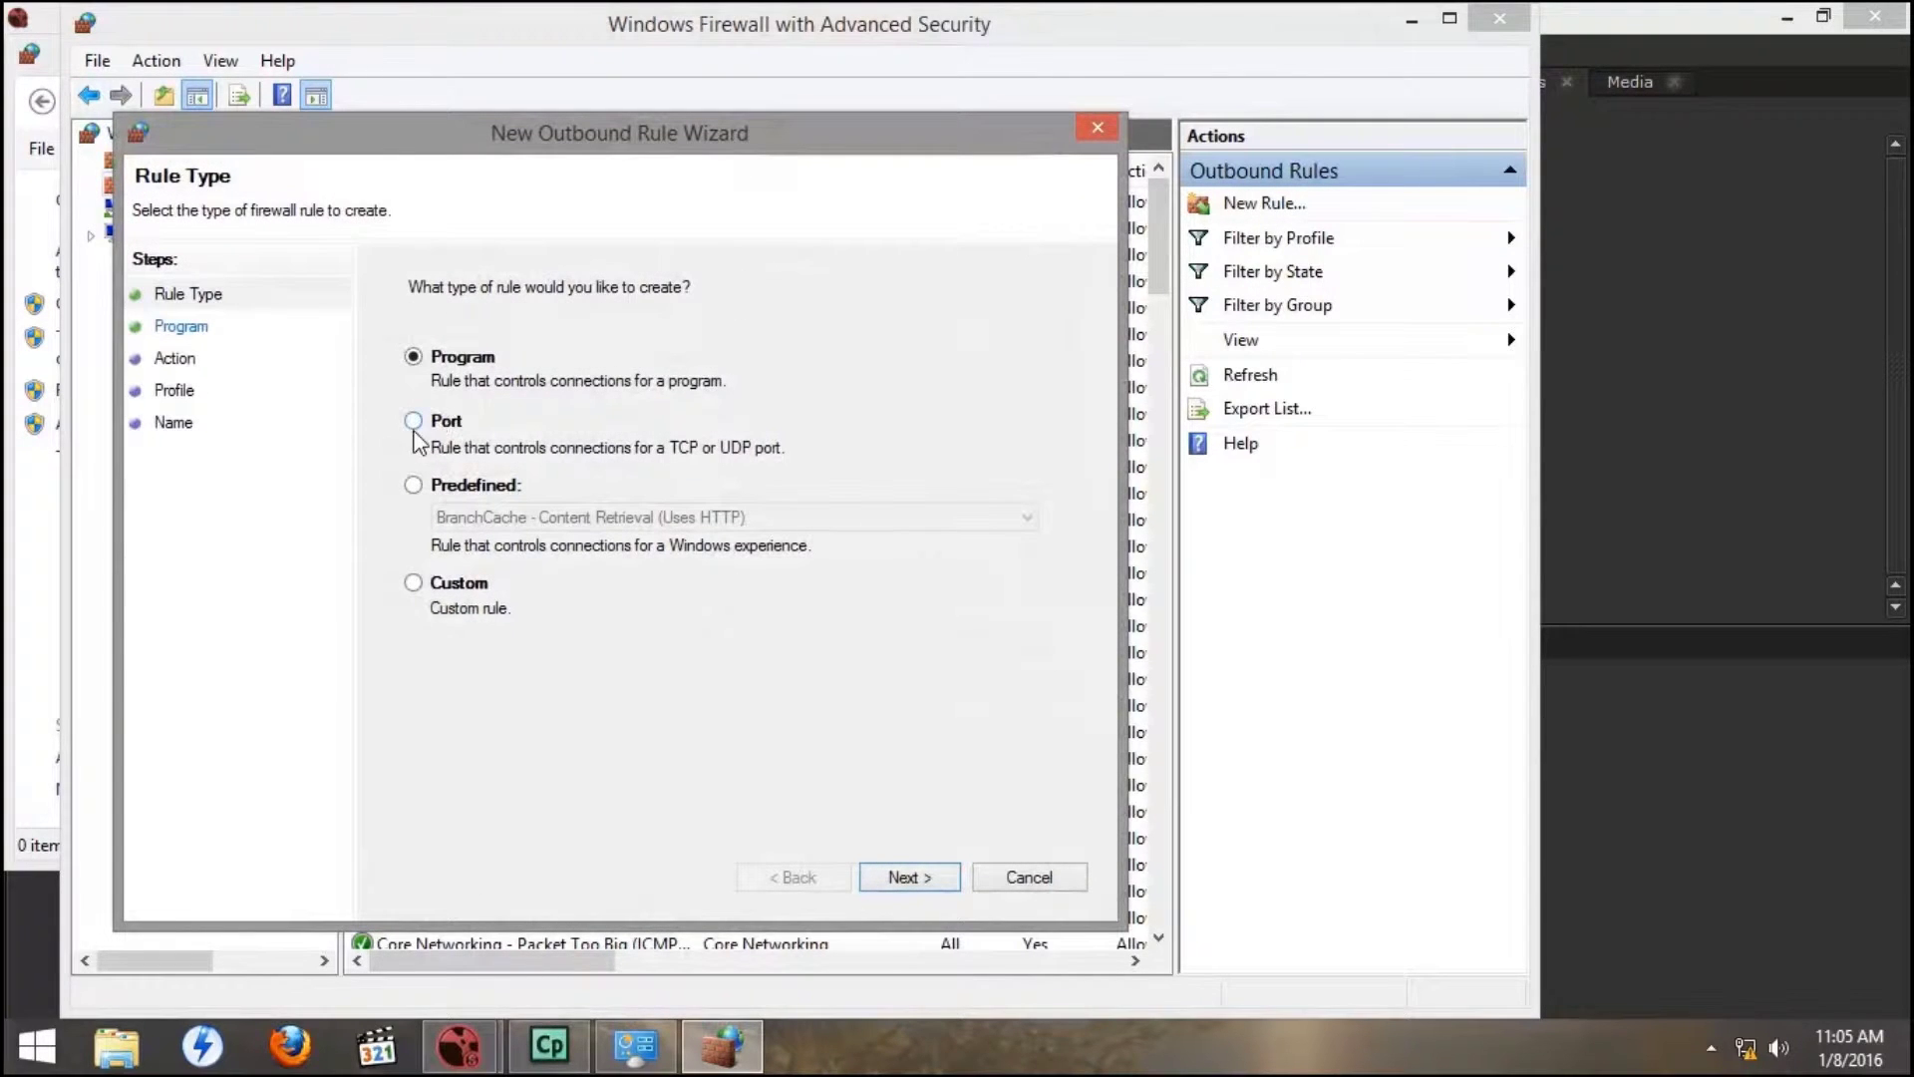
click(414, 422)
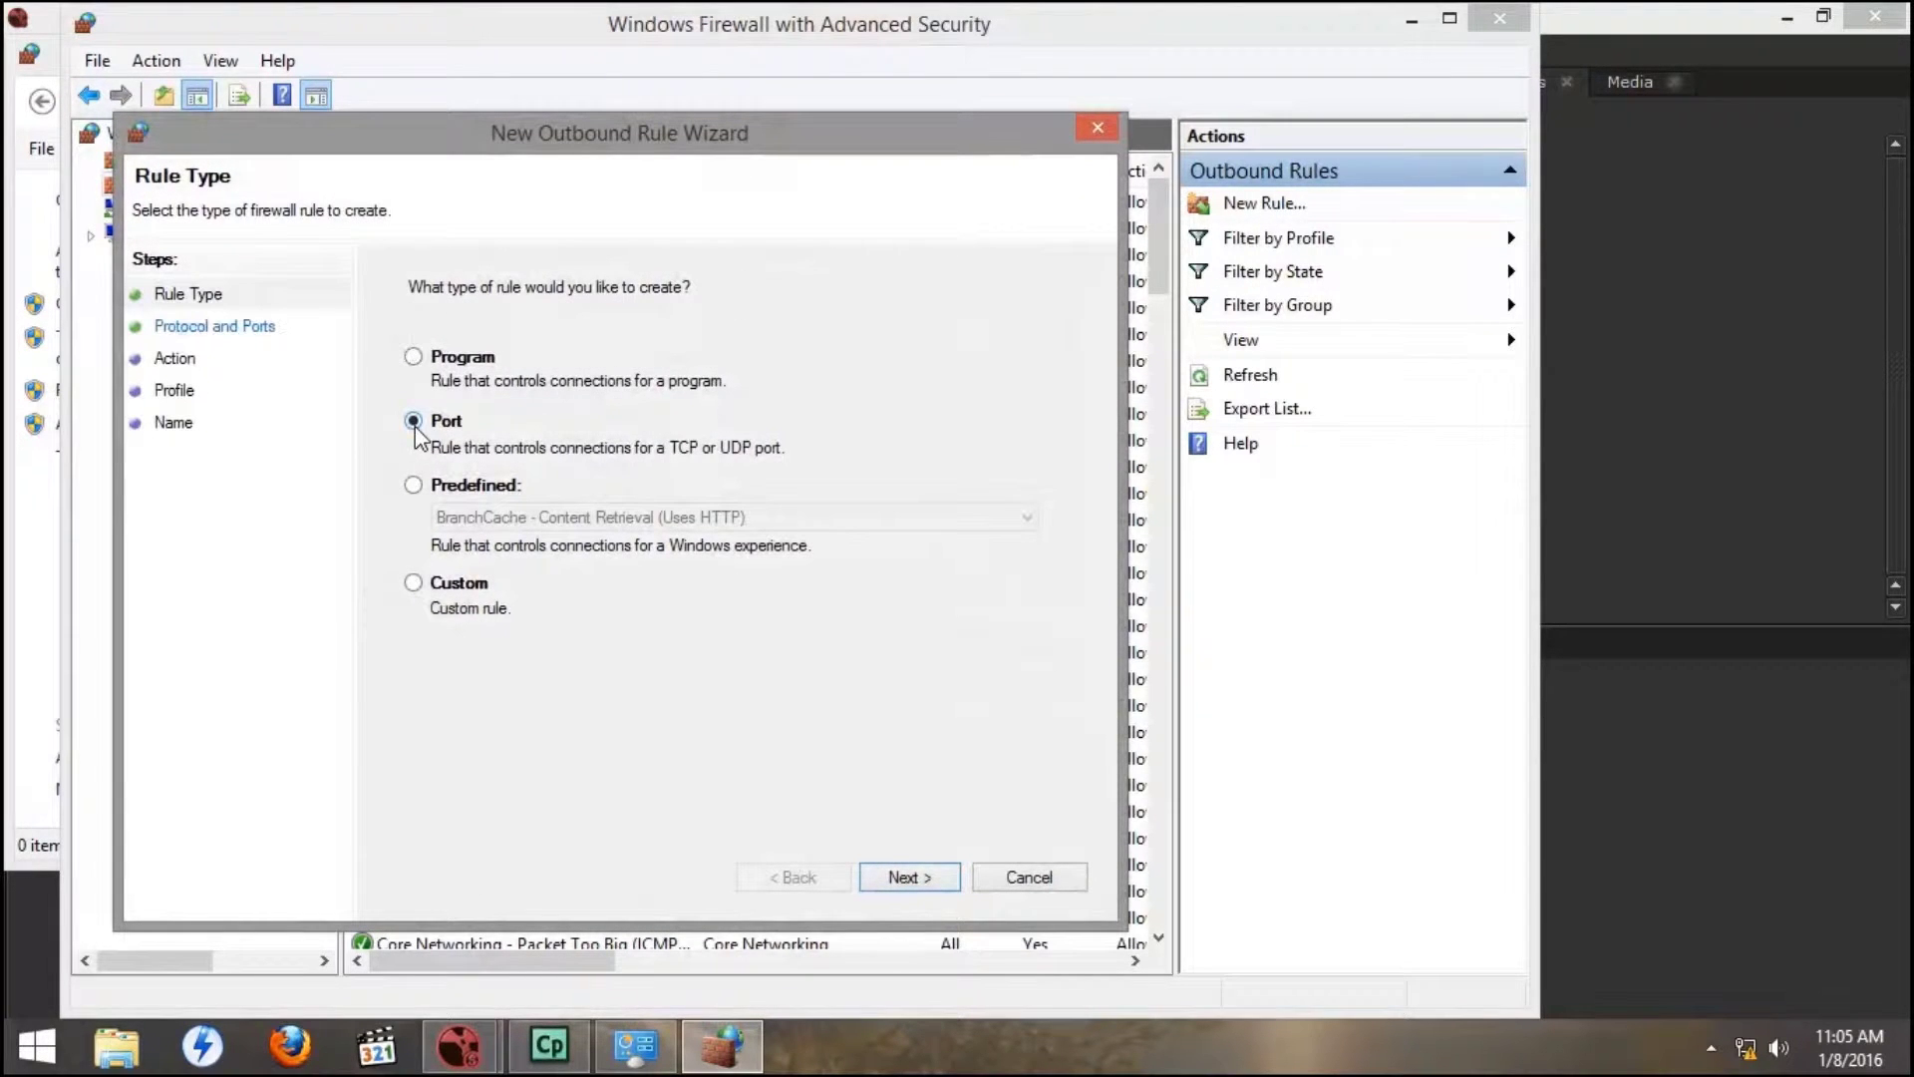
click(911, 878)
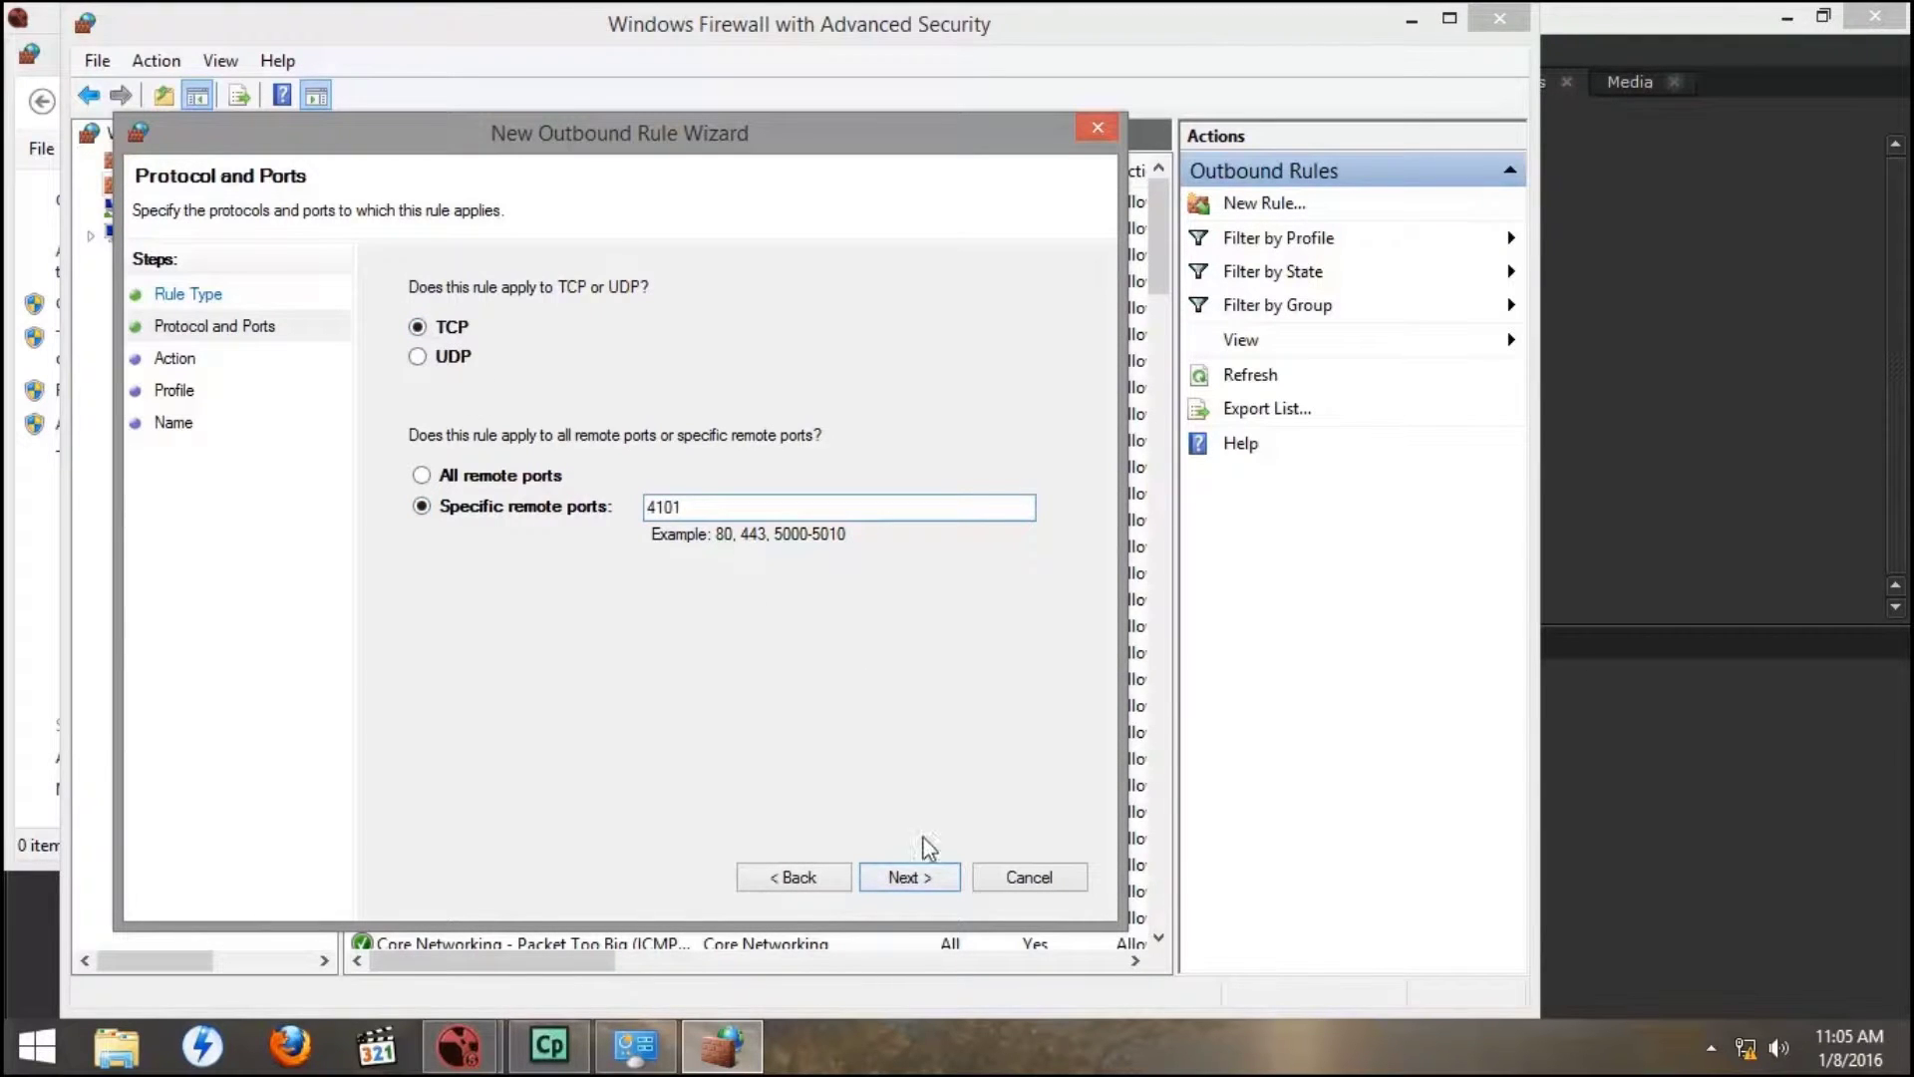
click(910, 877)
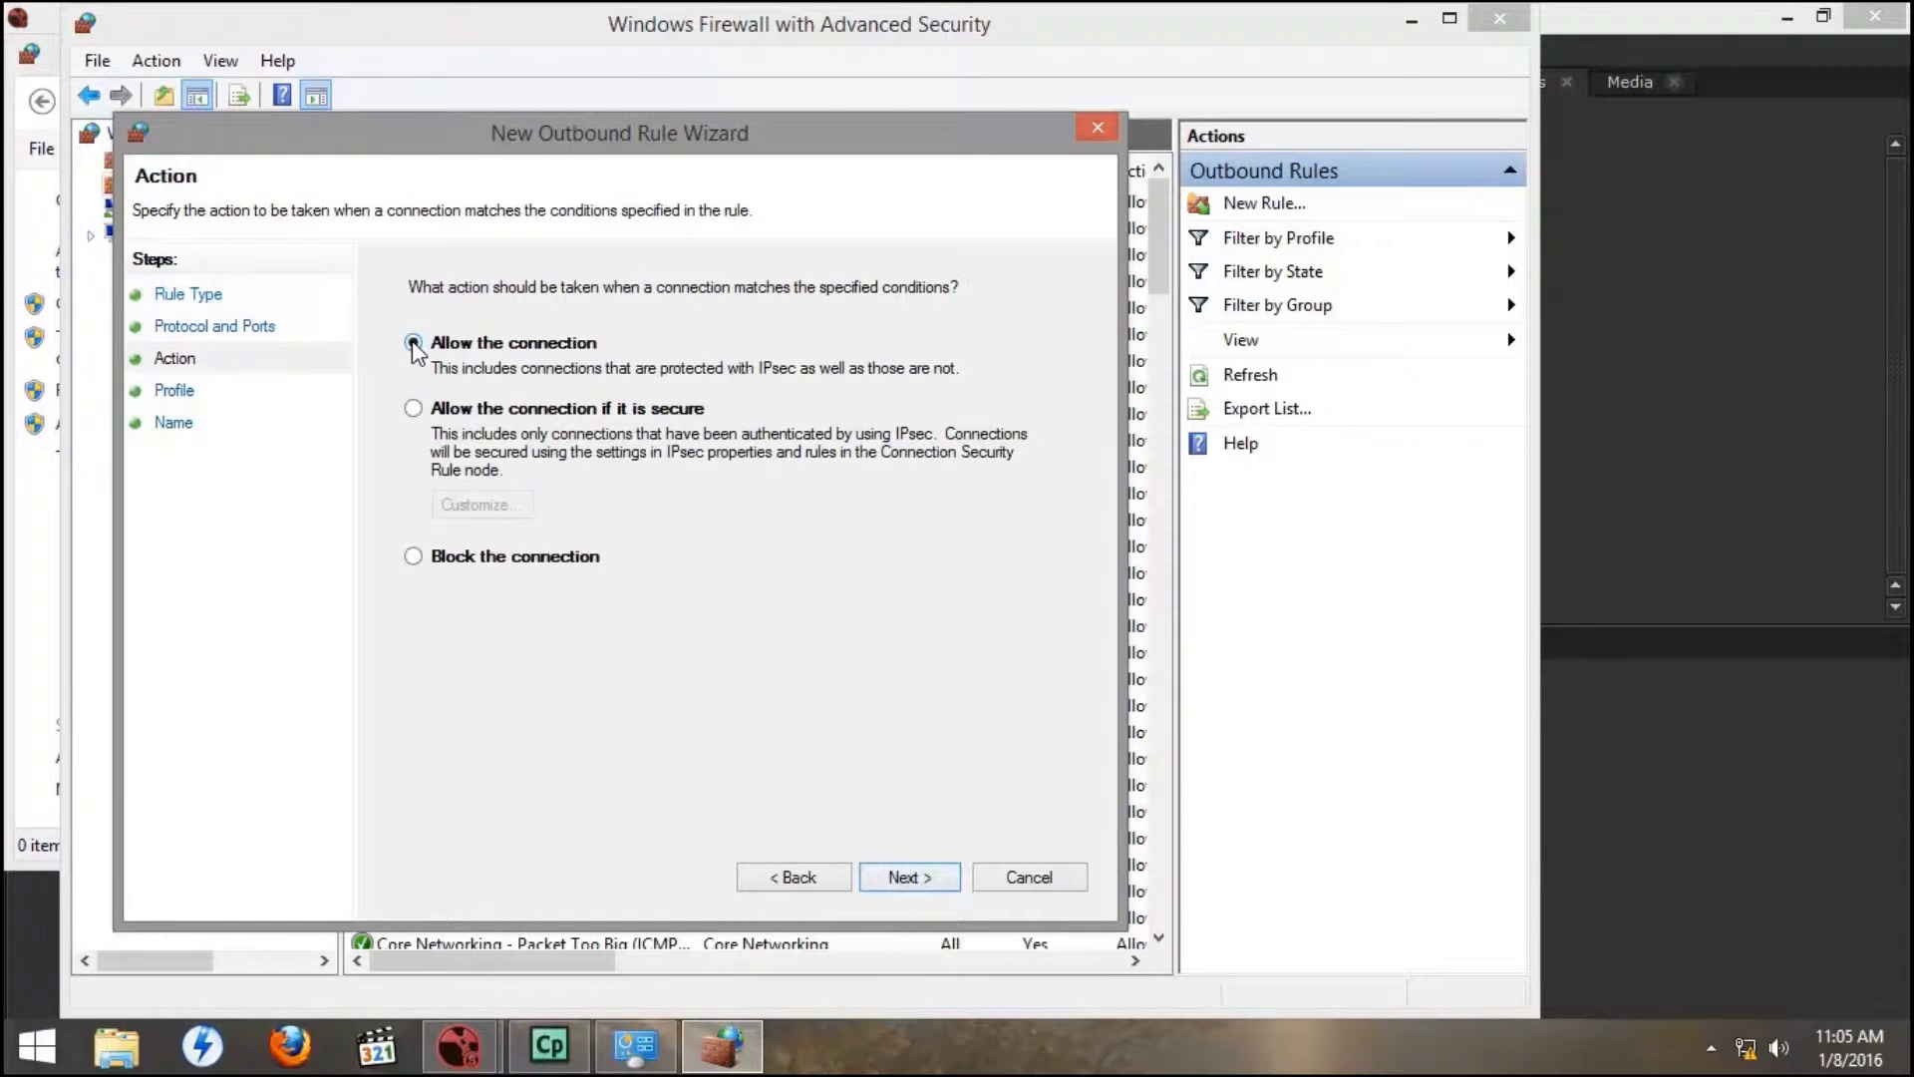
click(905, 878)
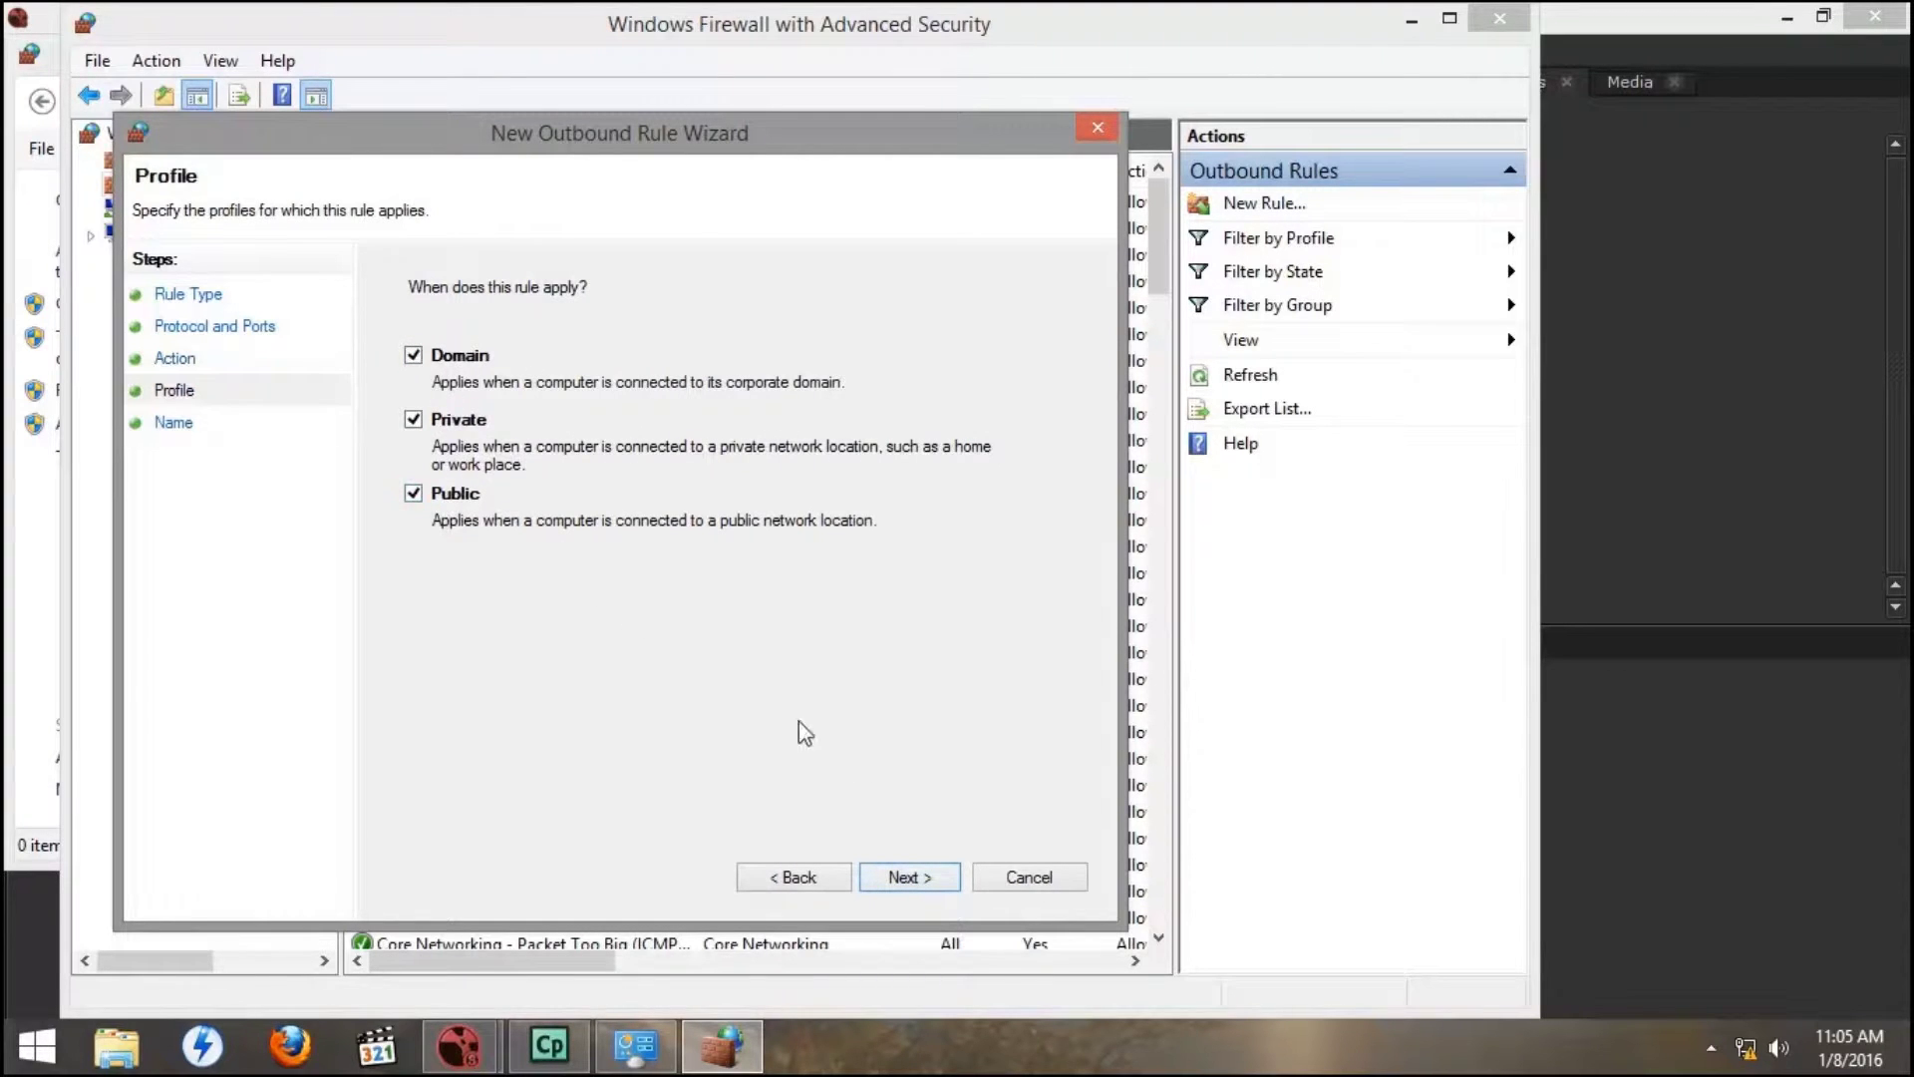
click(917, 880)
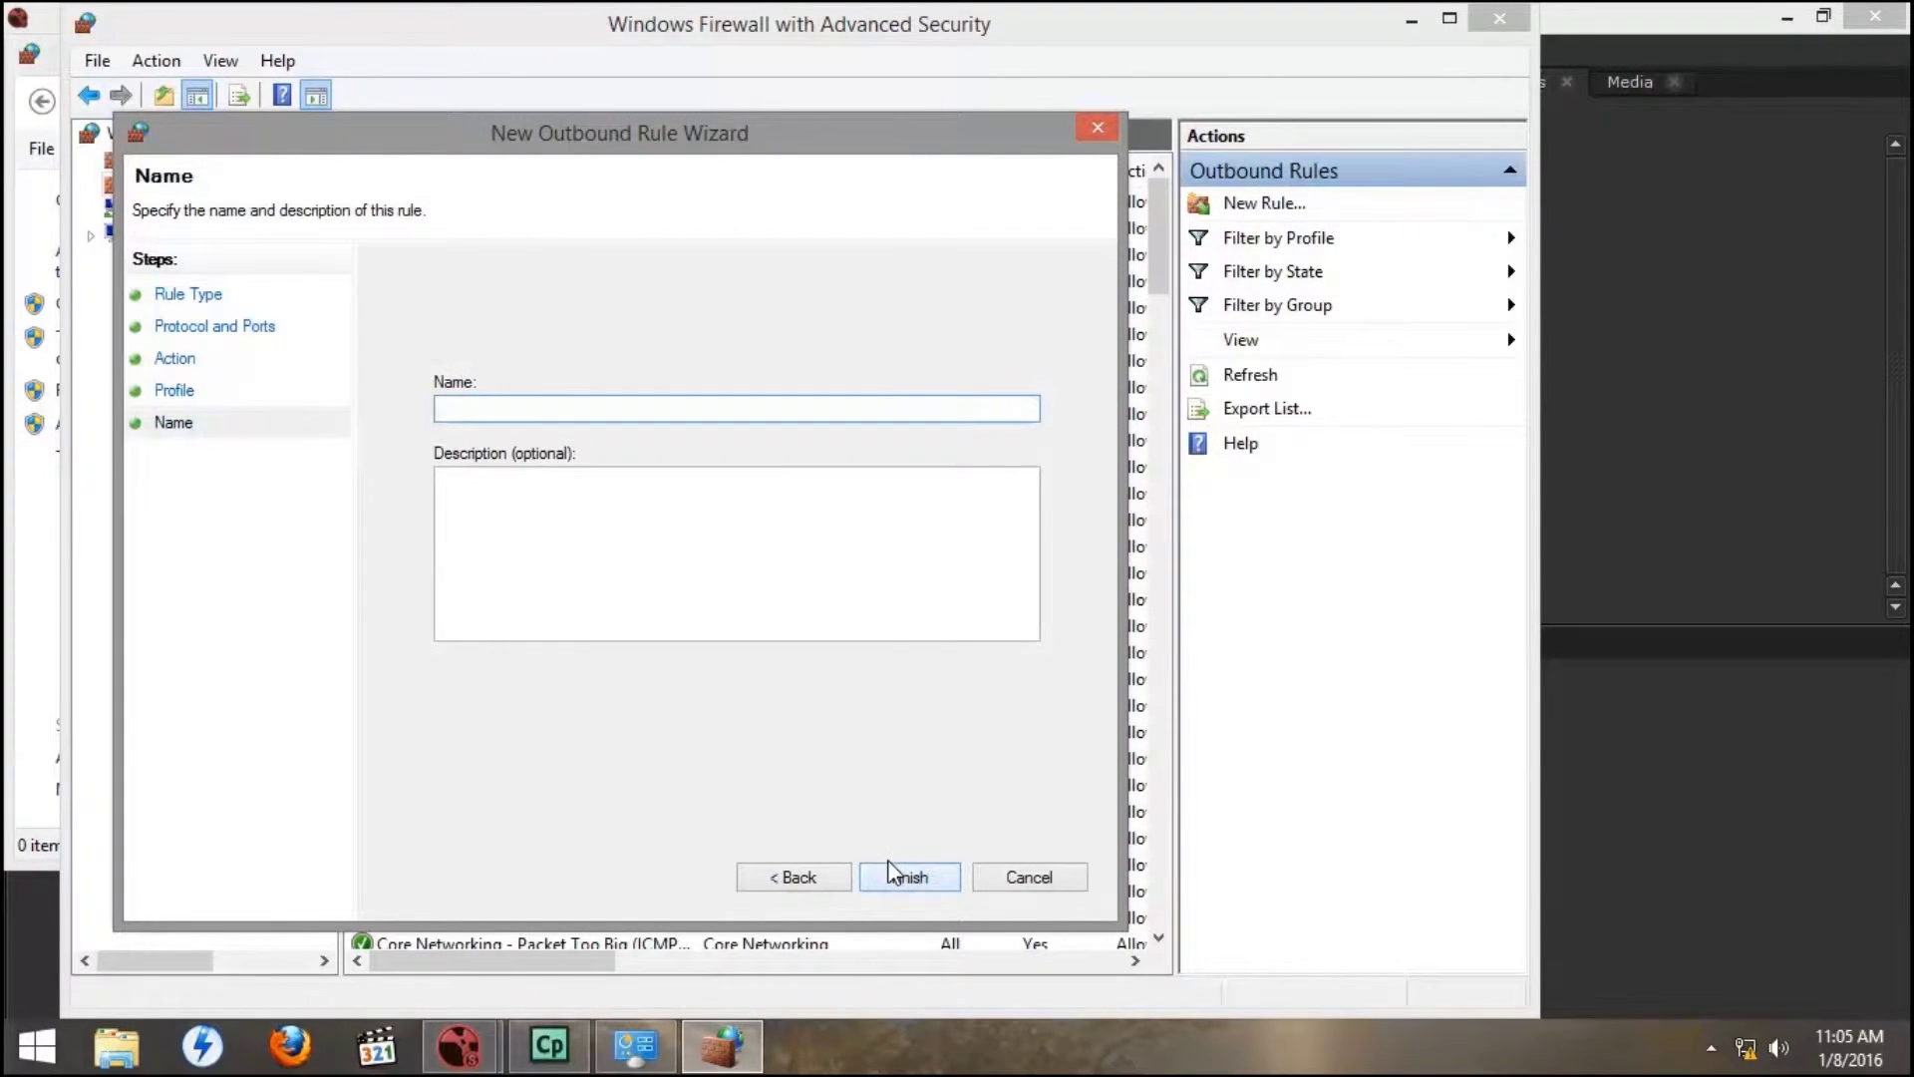
text(nu)
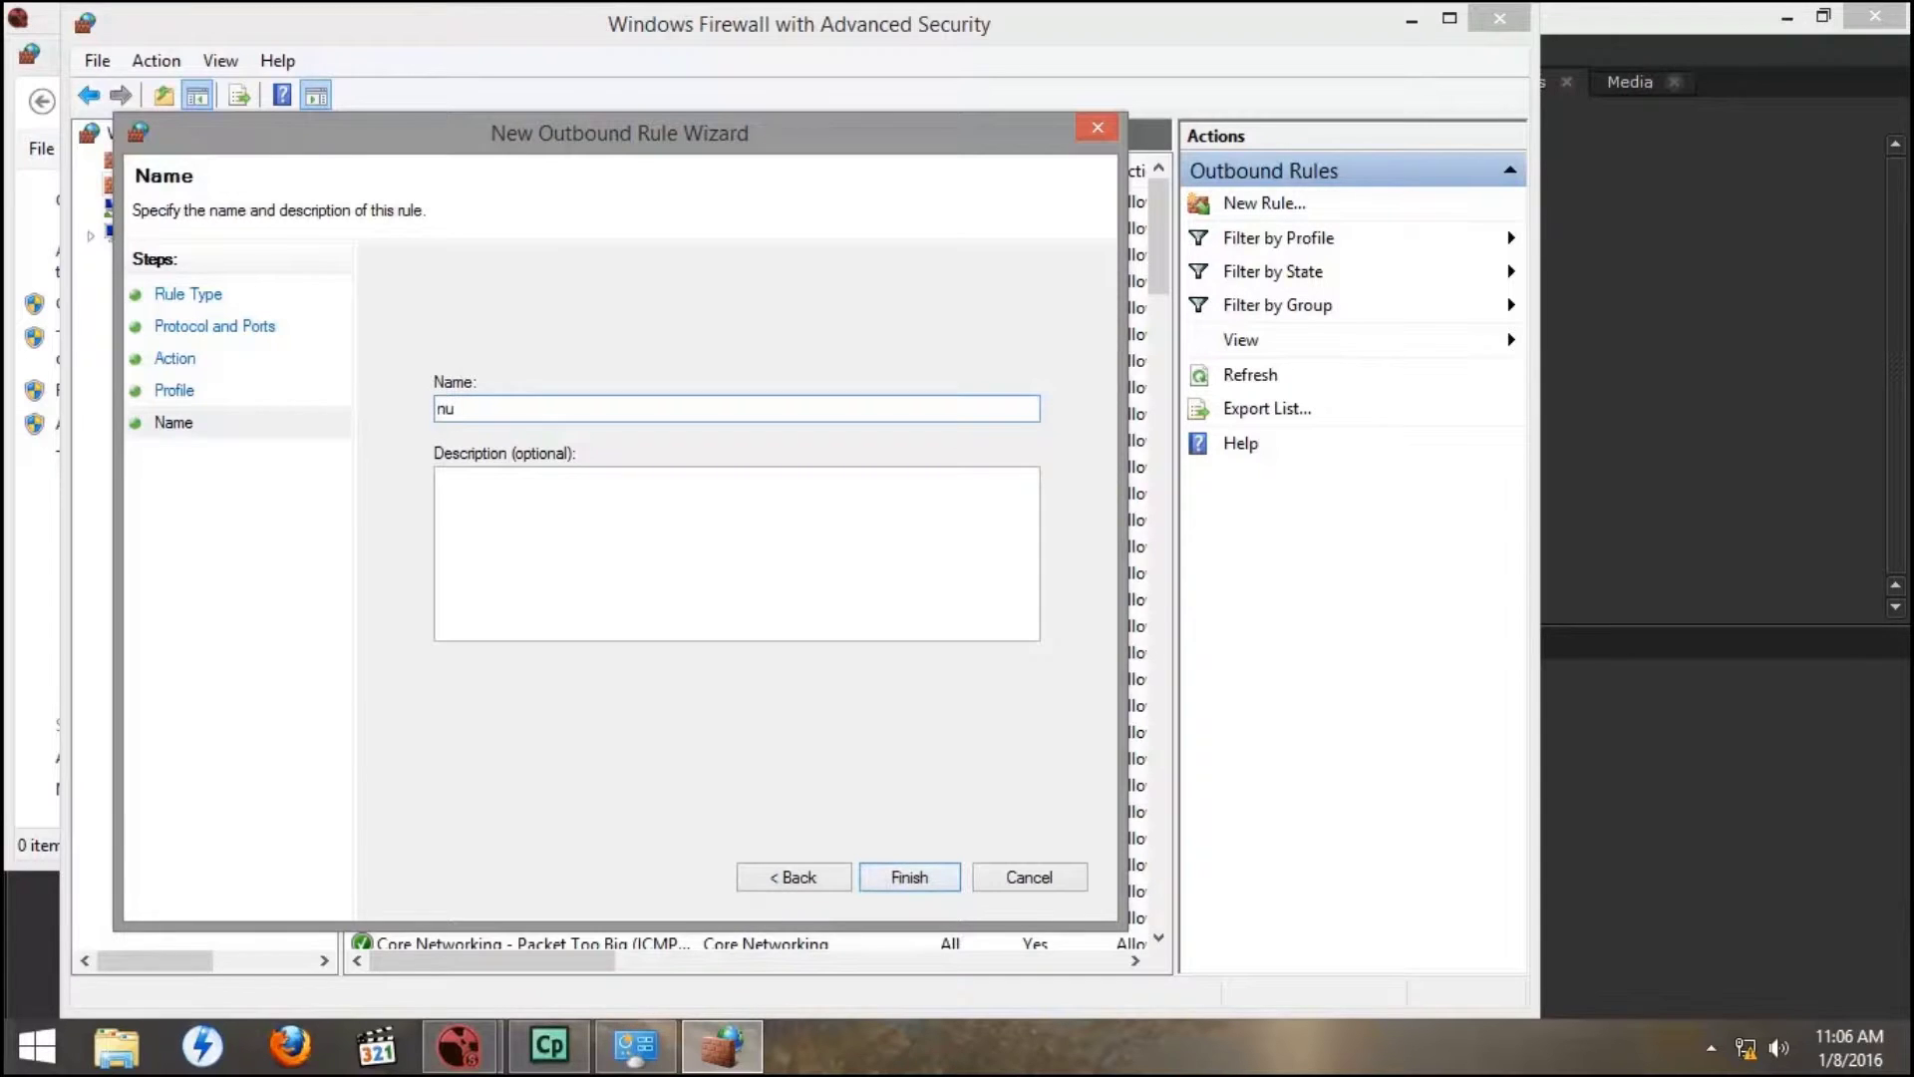
text(keport)
click(915, 877)
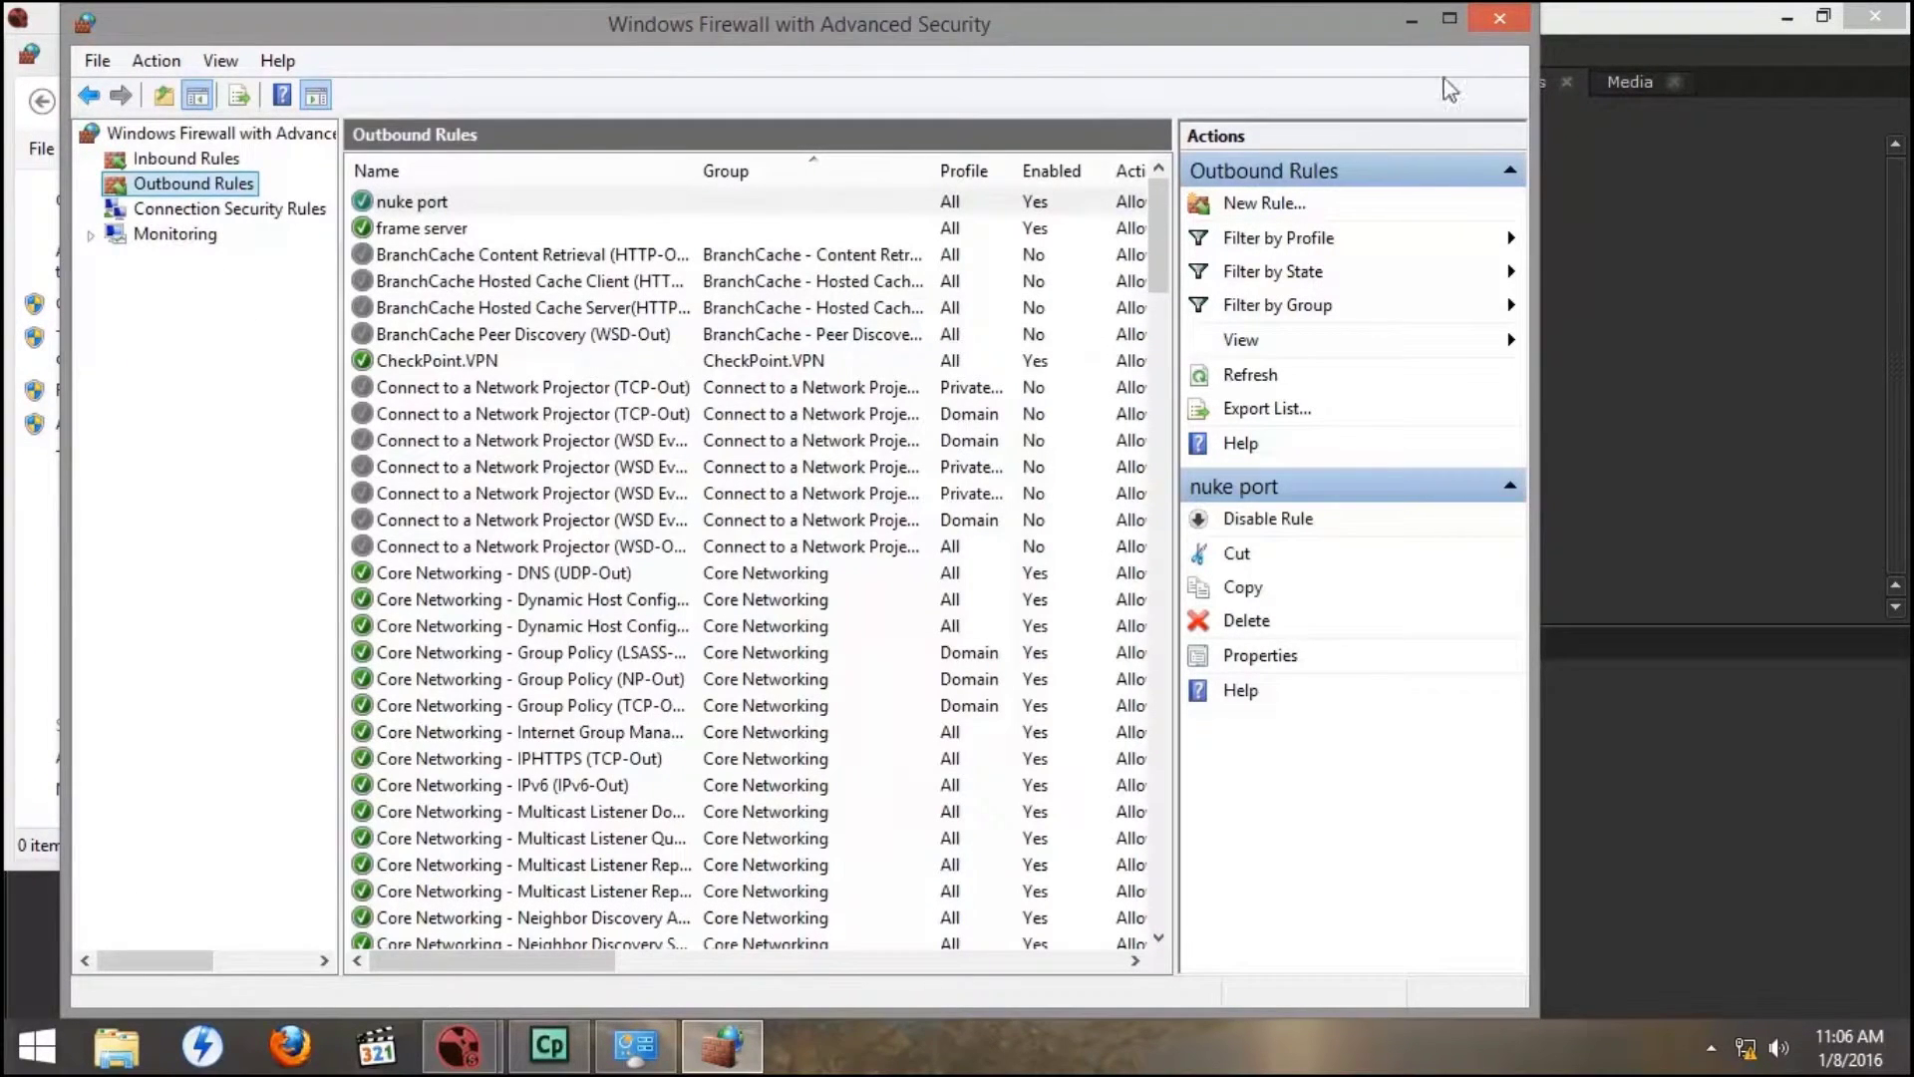
click(1499, 17)
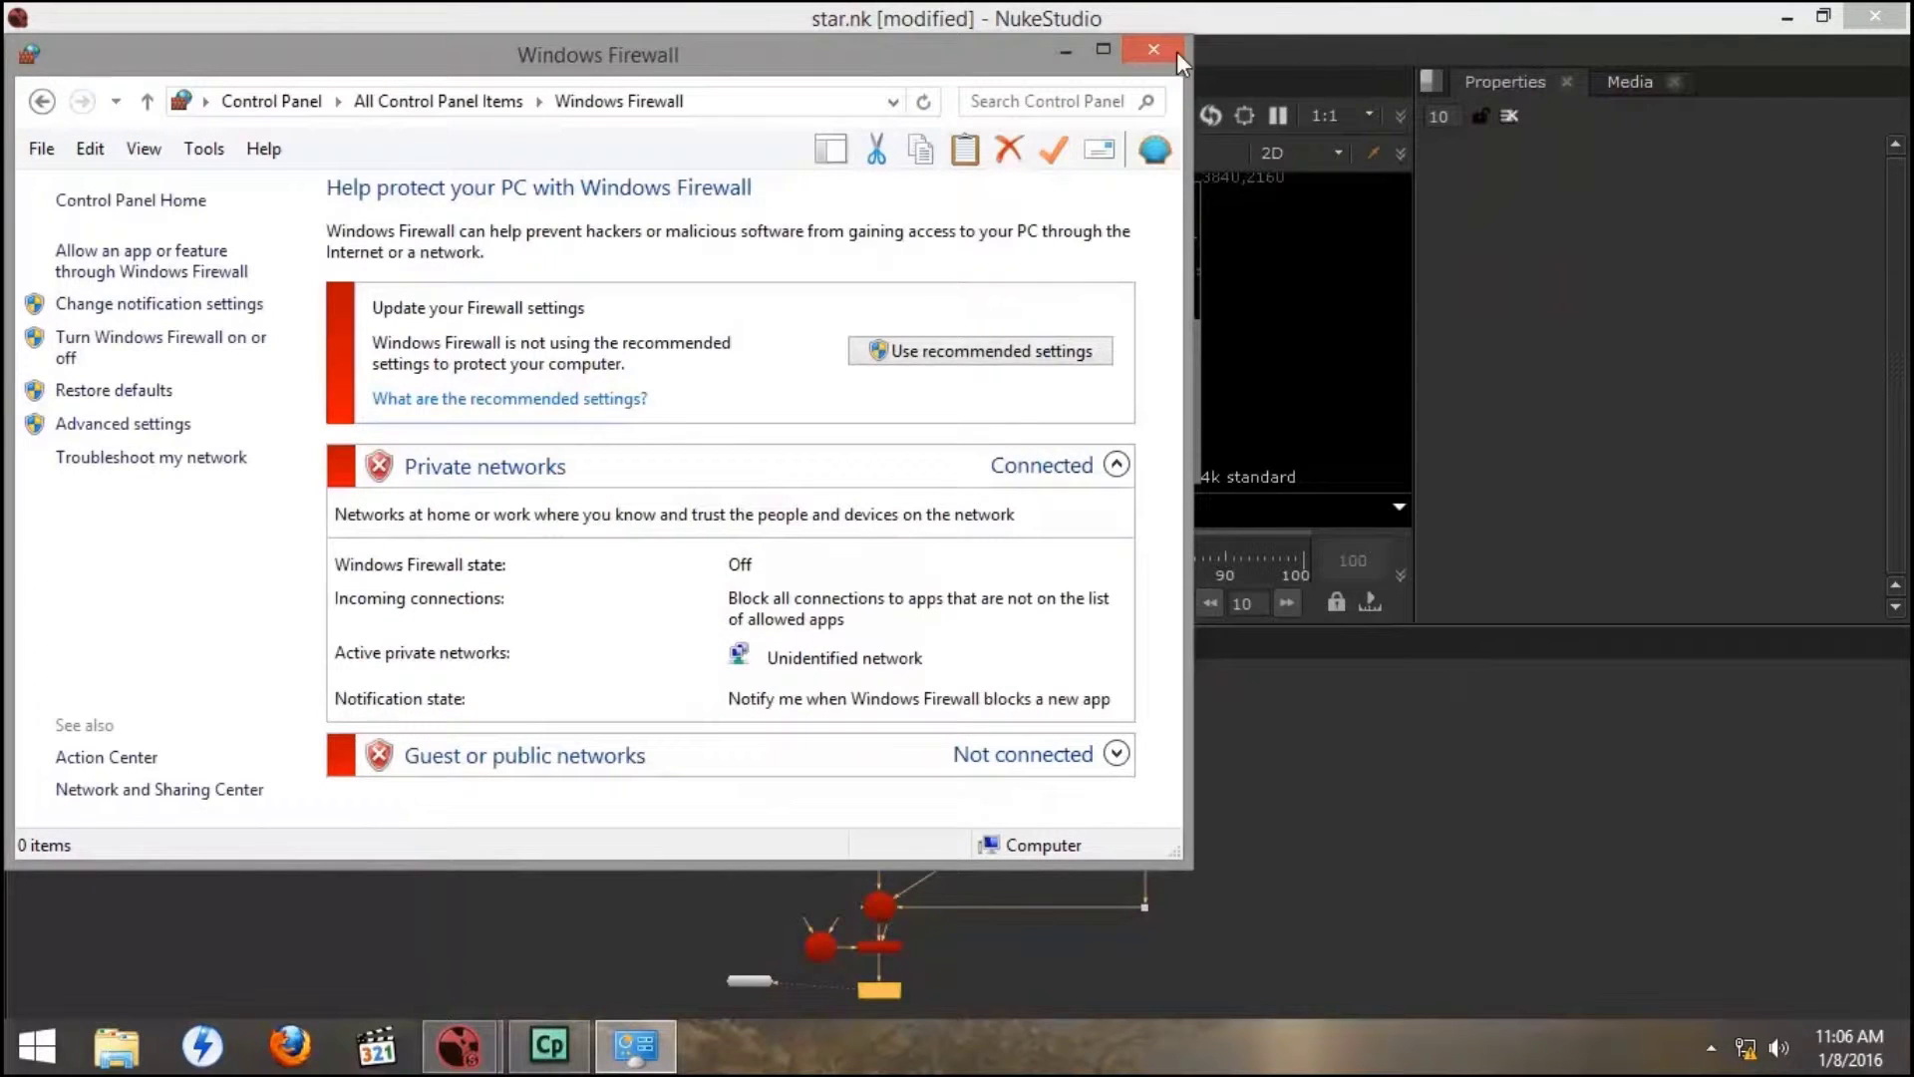
click(1154, 48)
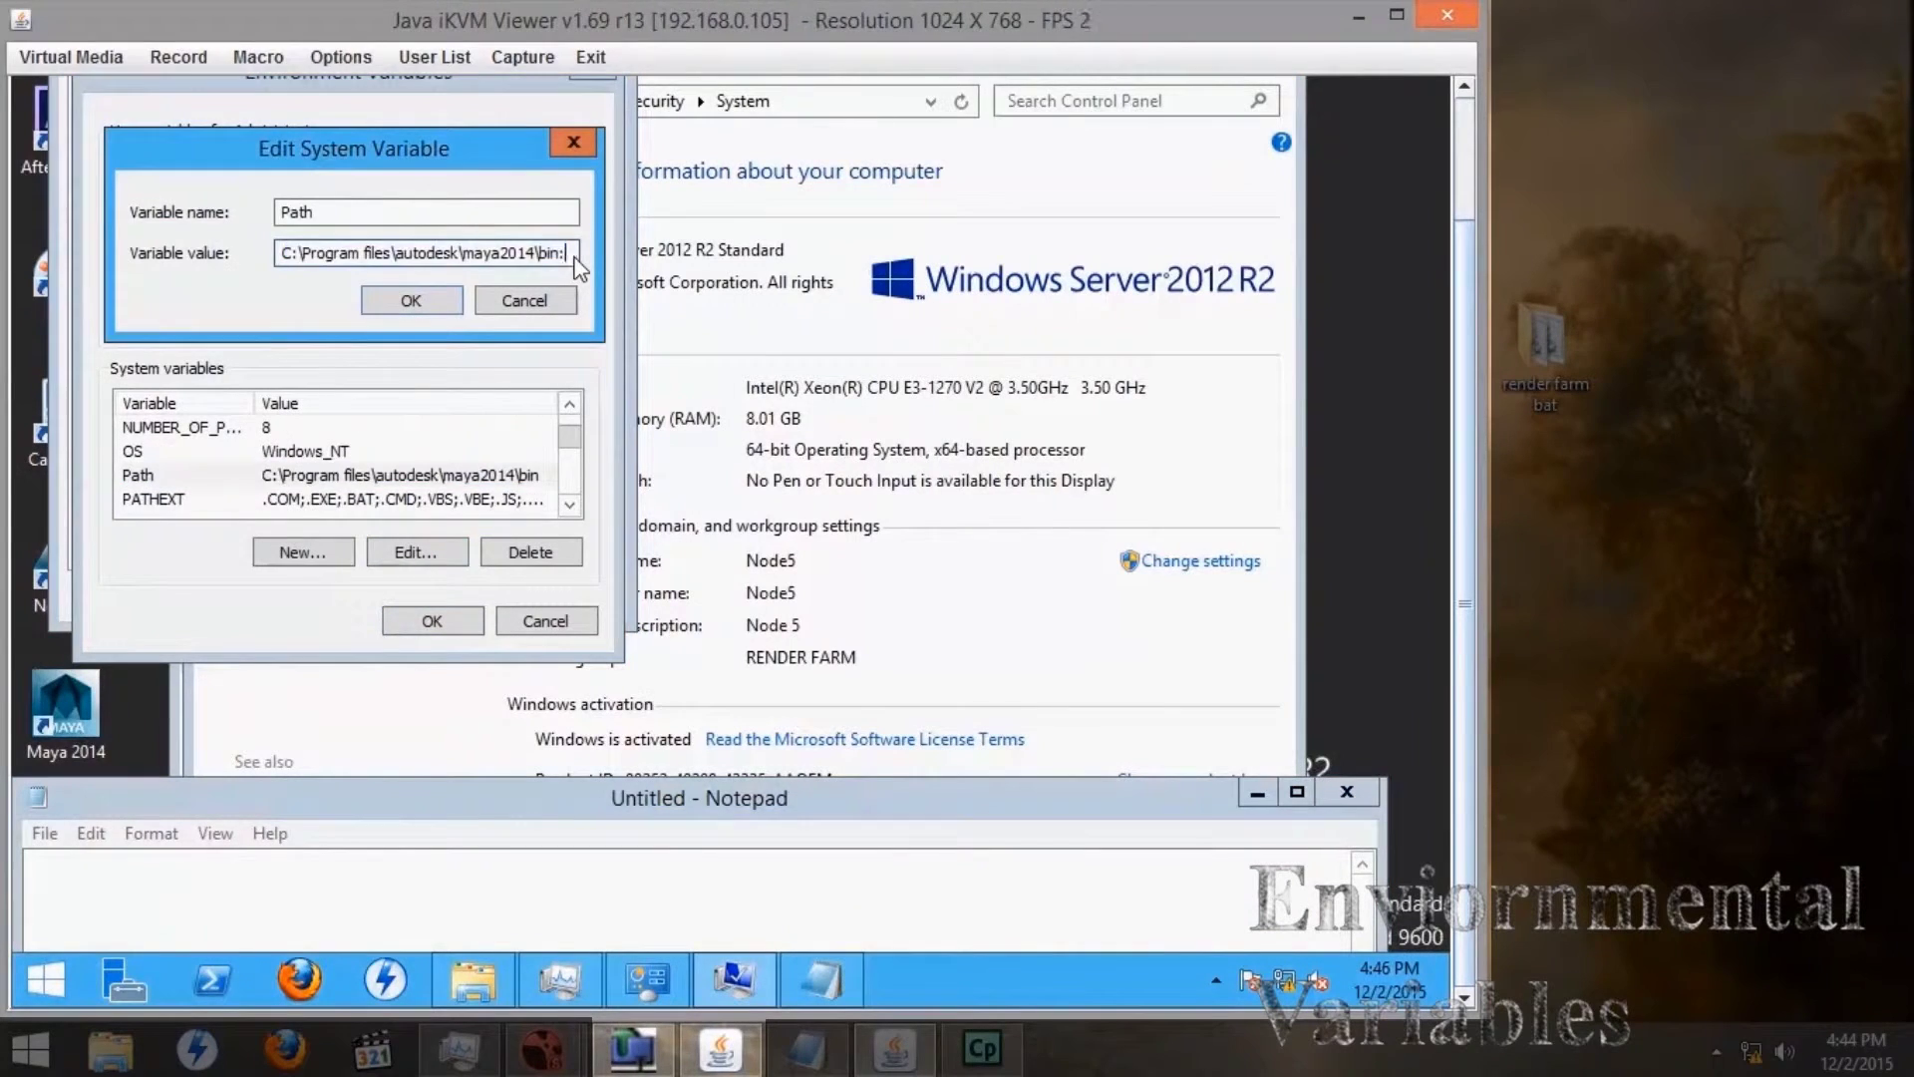
- Append ';c:\programfiles' to the system Path variable and confirm all the dialogs
text(;c:\programfiles (x86)\nuke9.0v)
right_click(385, 877)
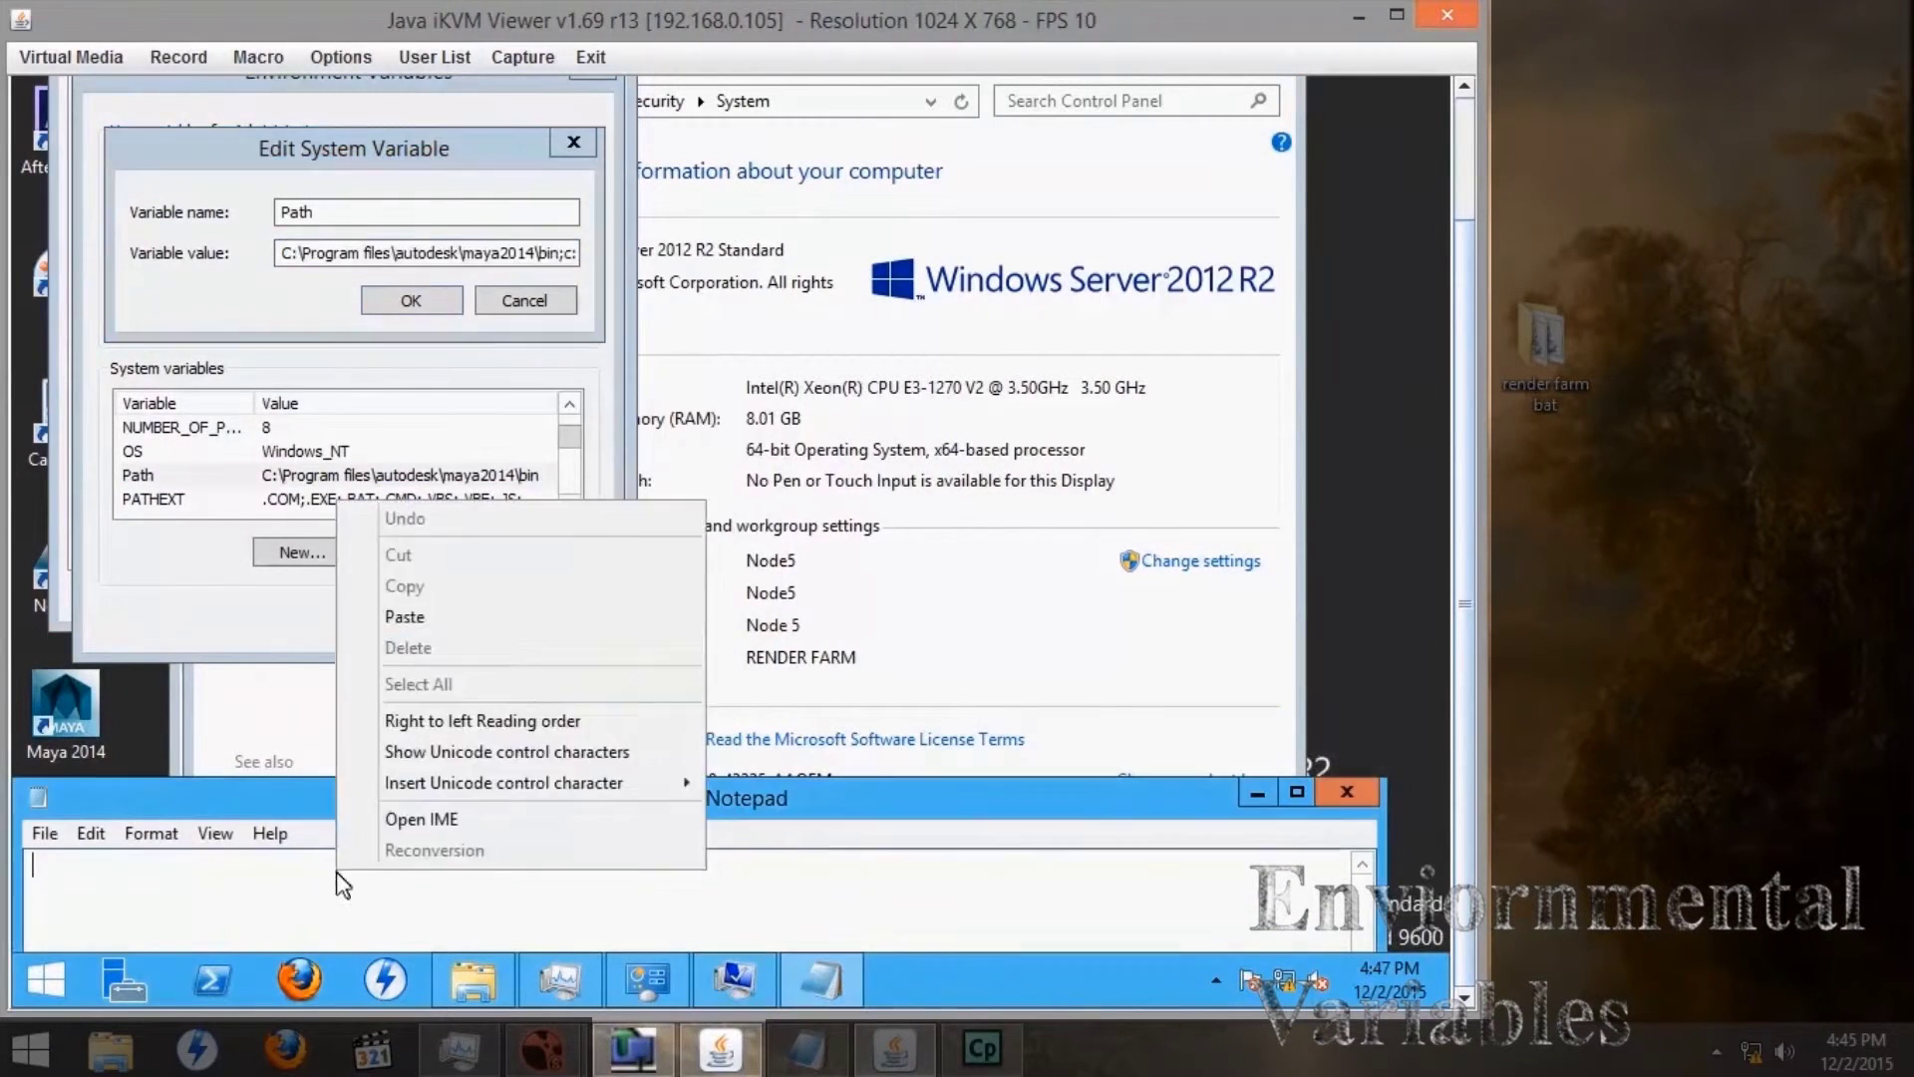
click(337, 594)
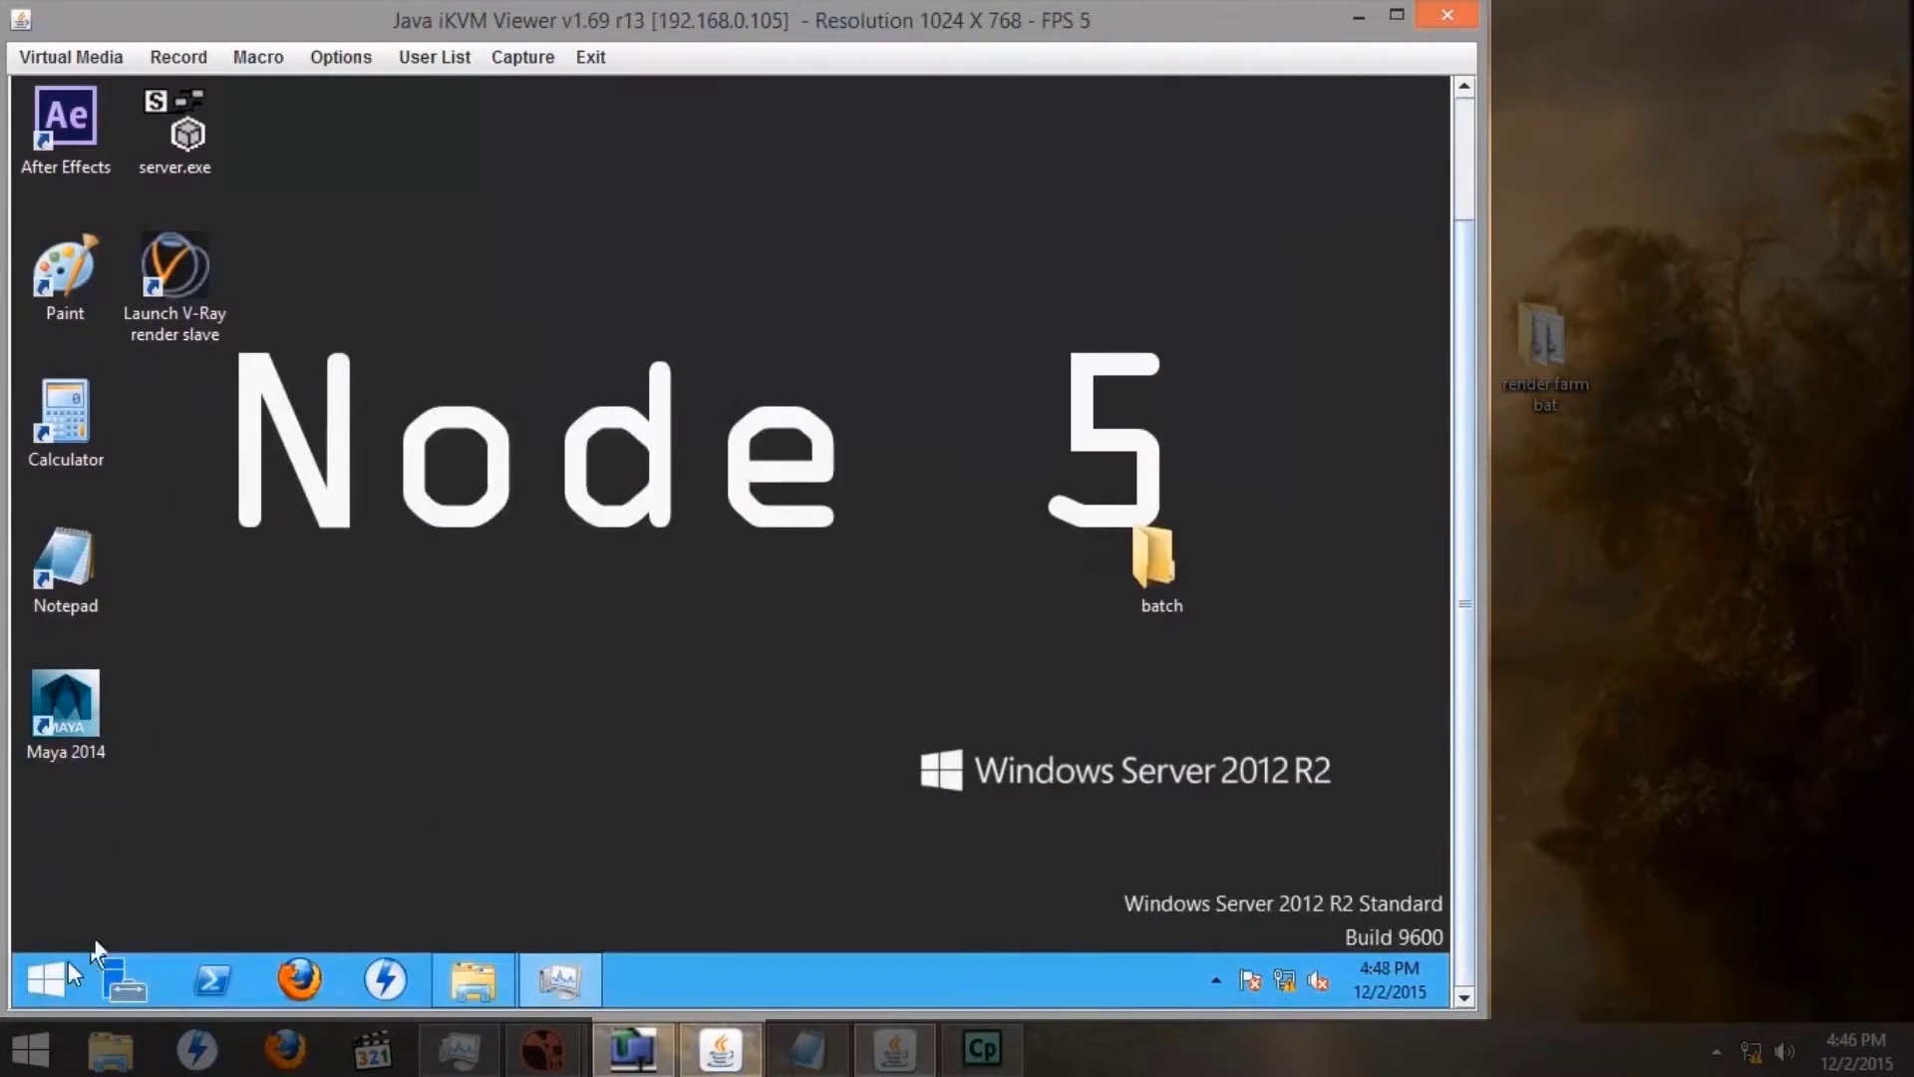
right_click(47, 979)
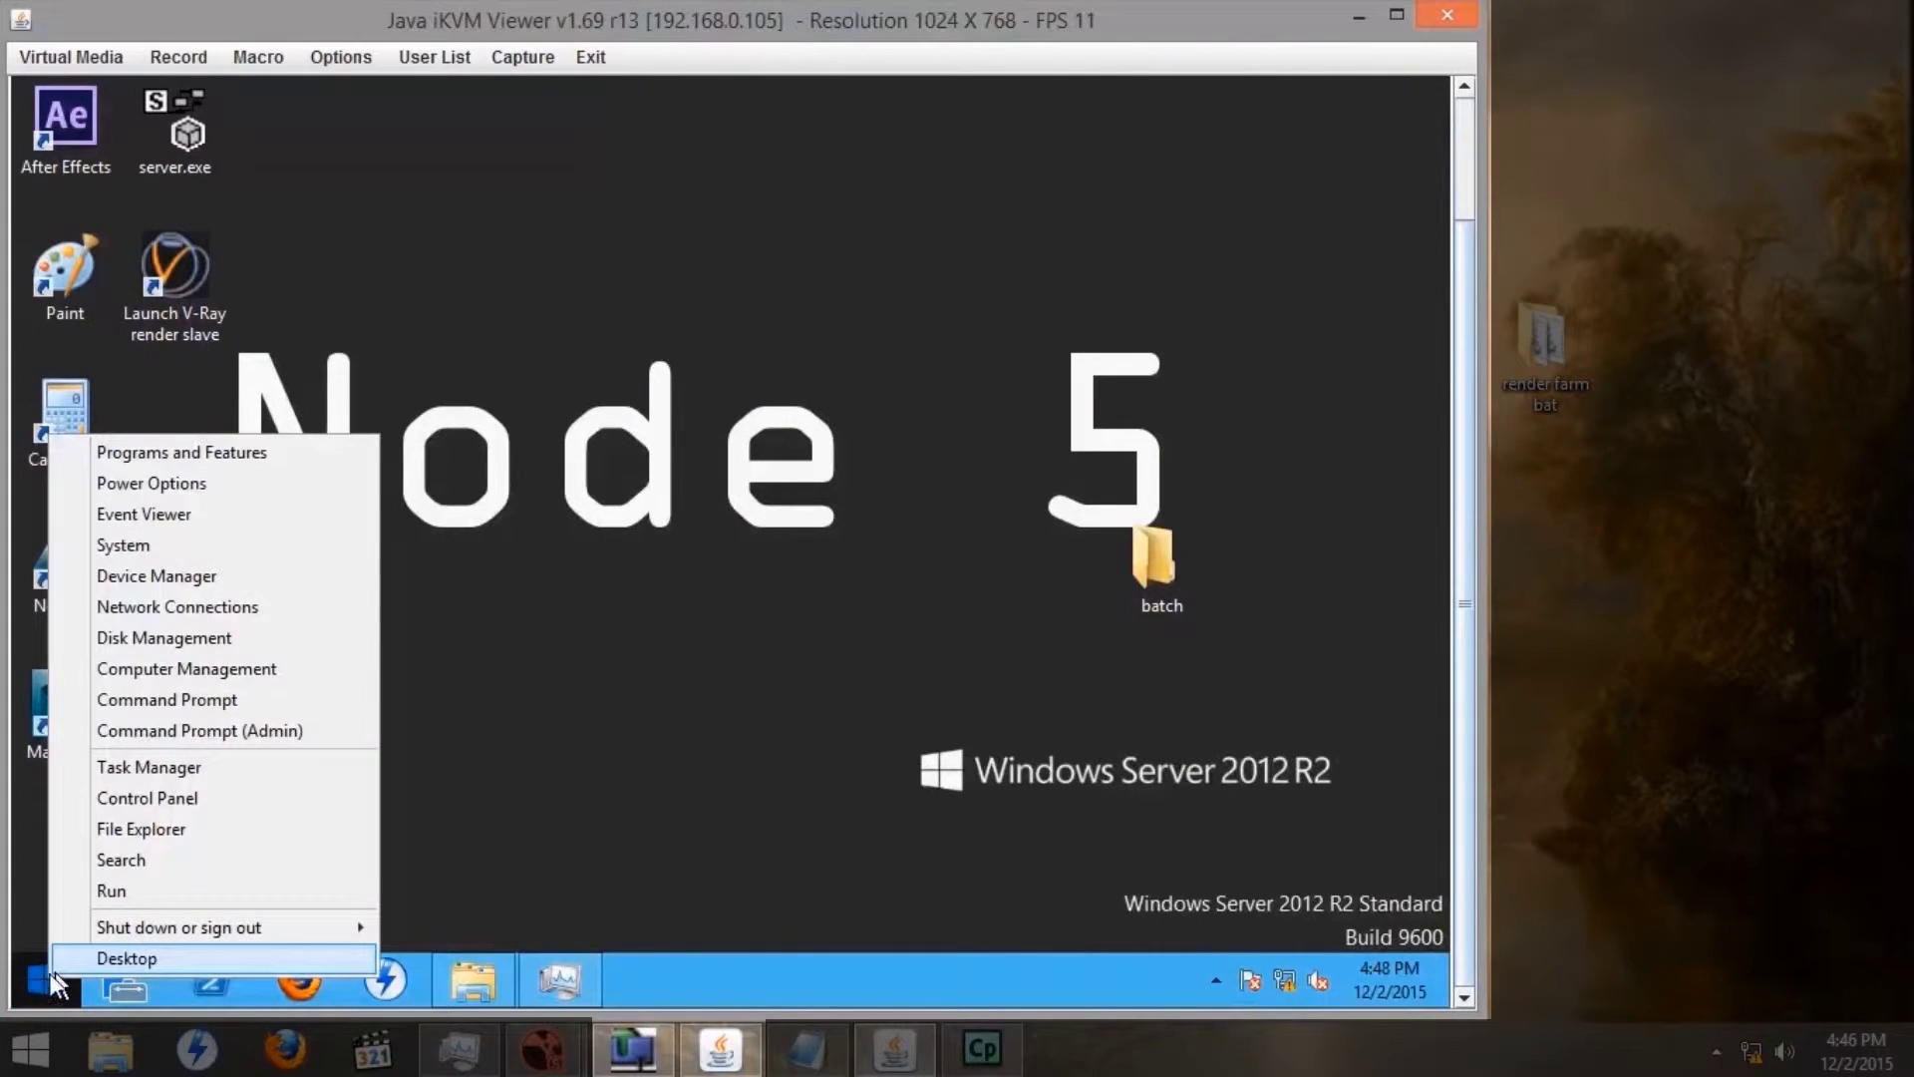
- Restart the remote node through Shut down or sign out > Restart > Continue
mouse_move(158, 934)
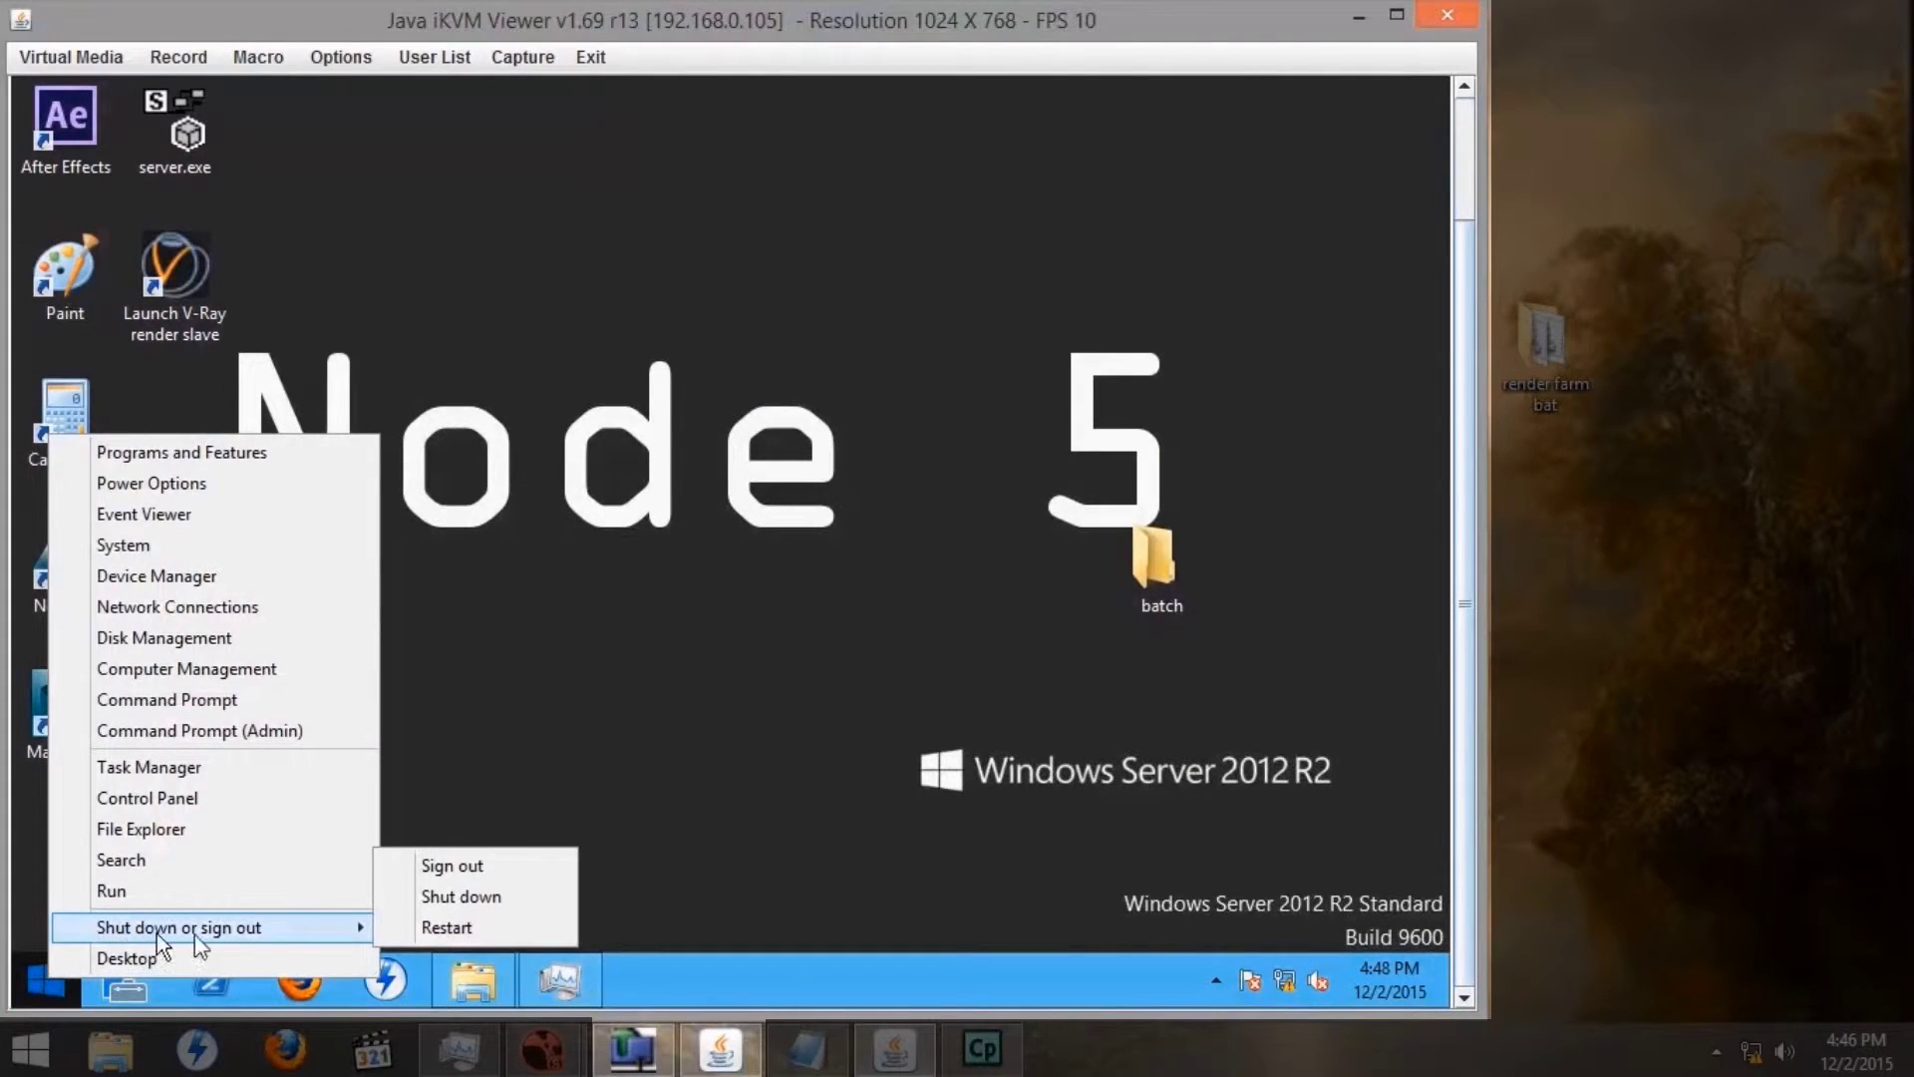
click(455, 930)
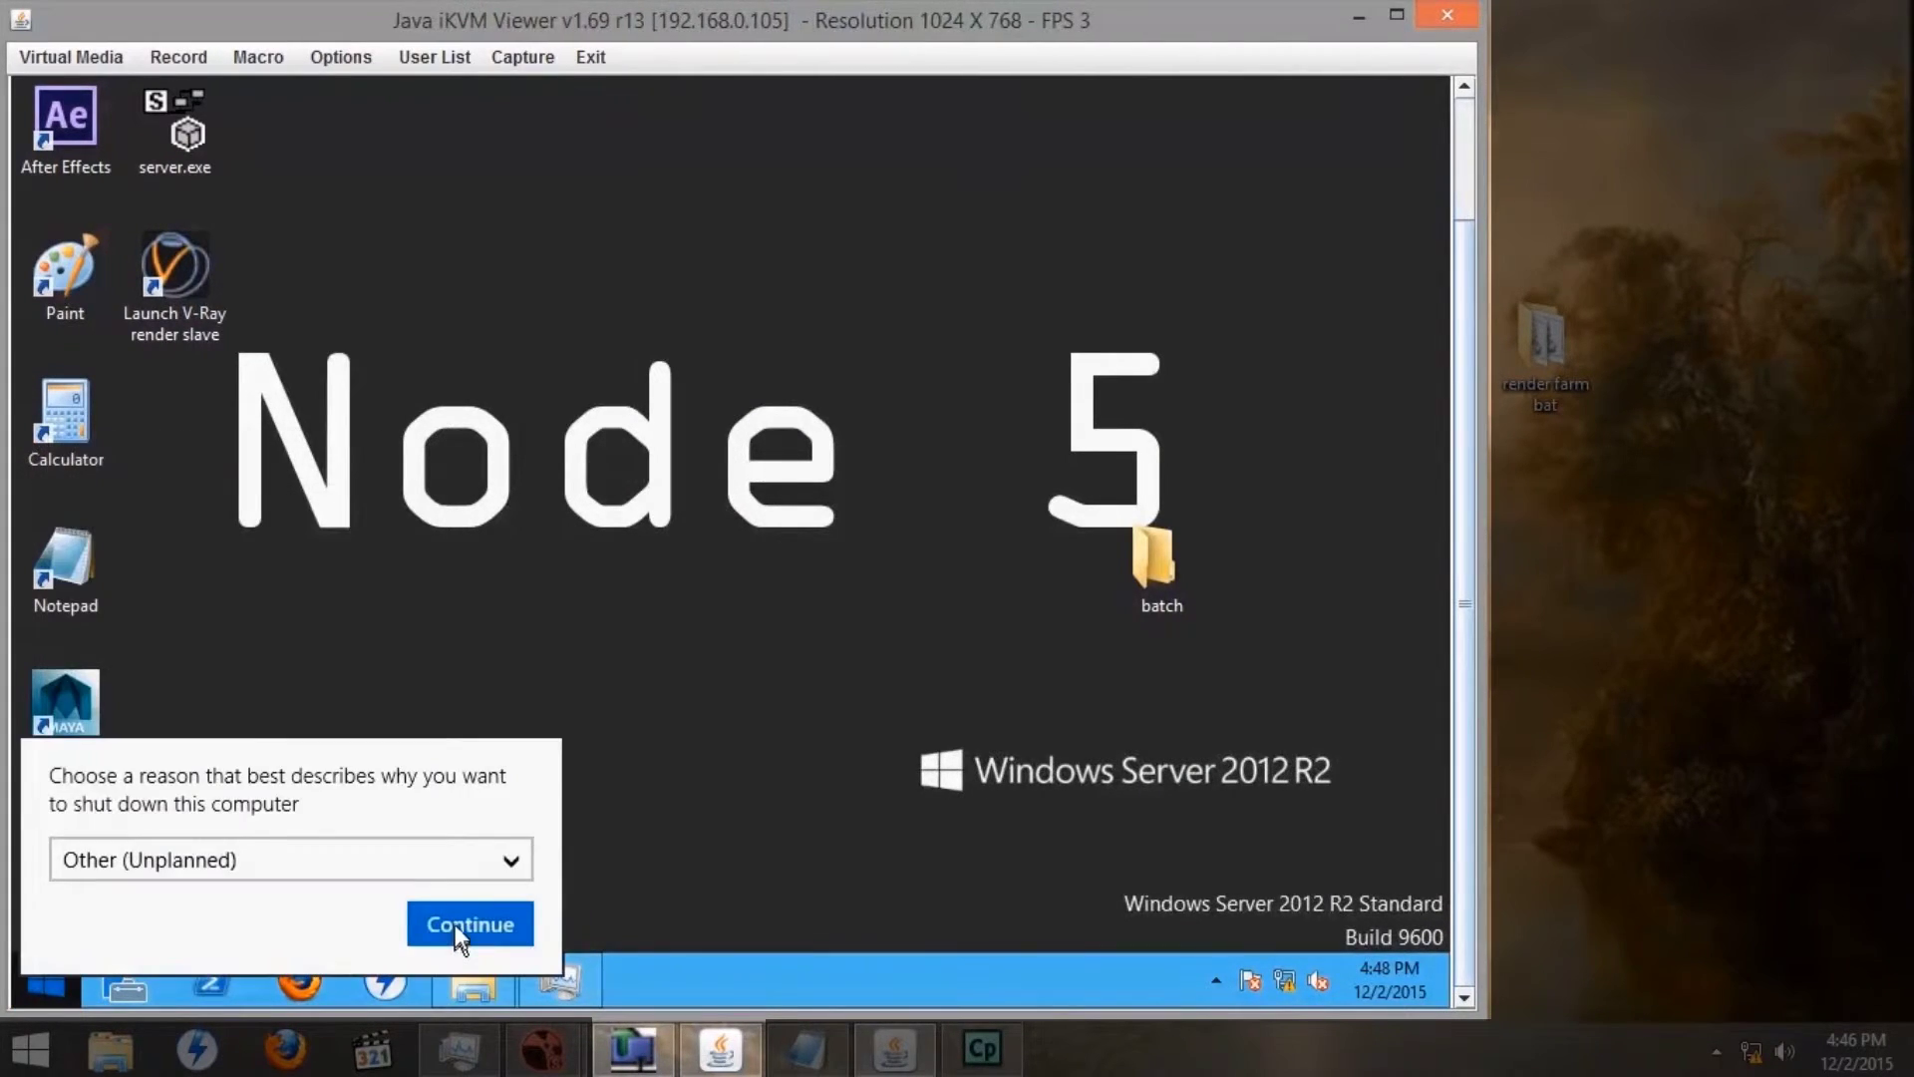
click(455, 925)
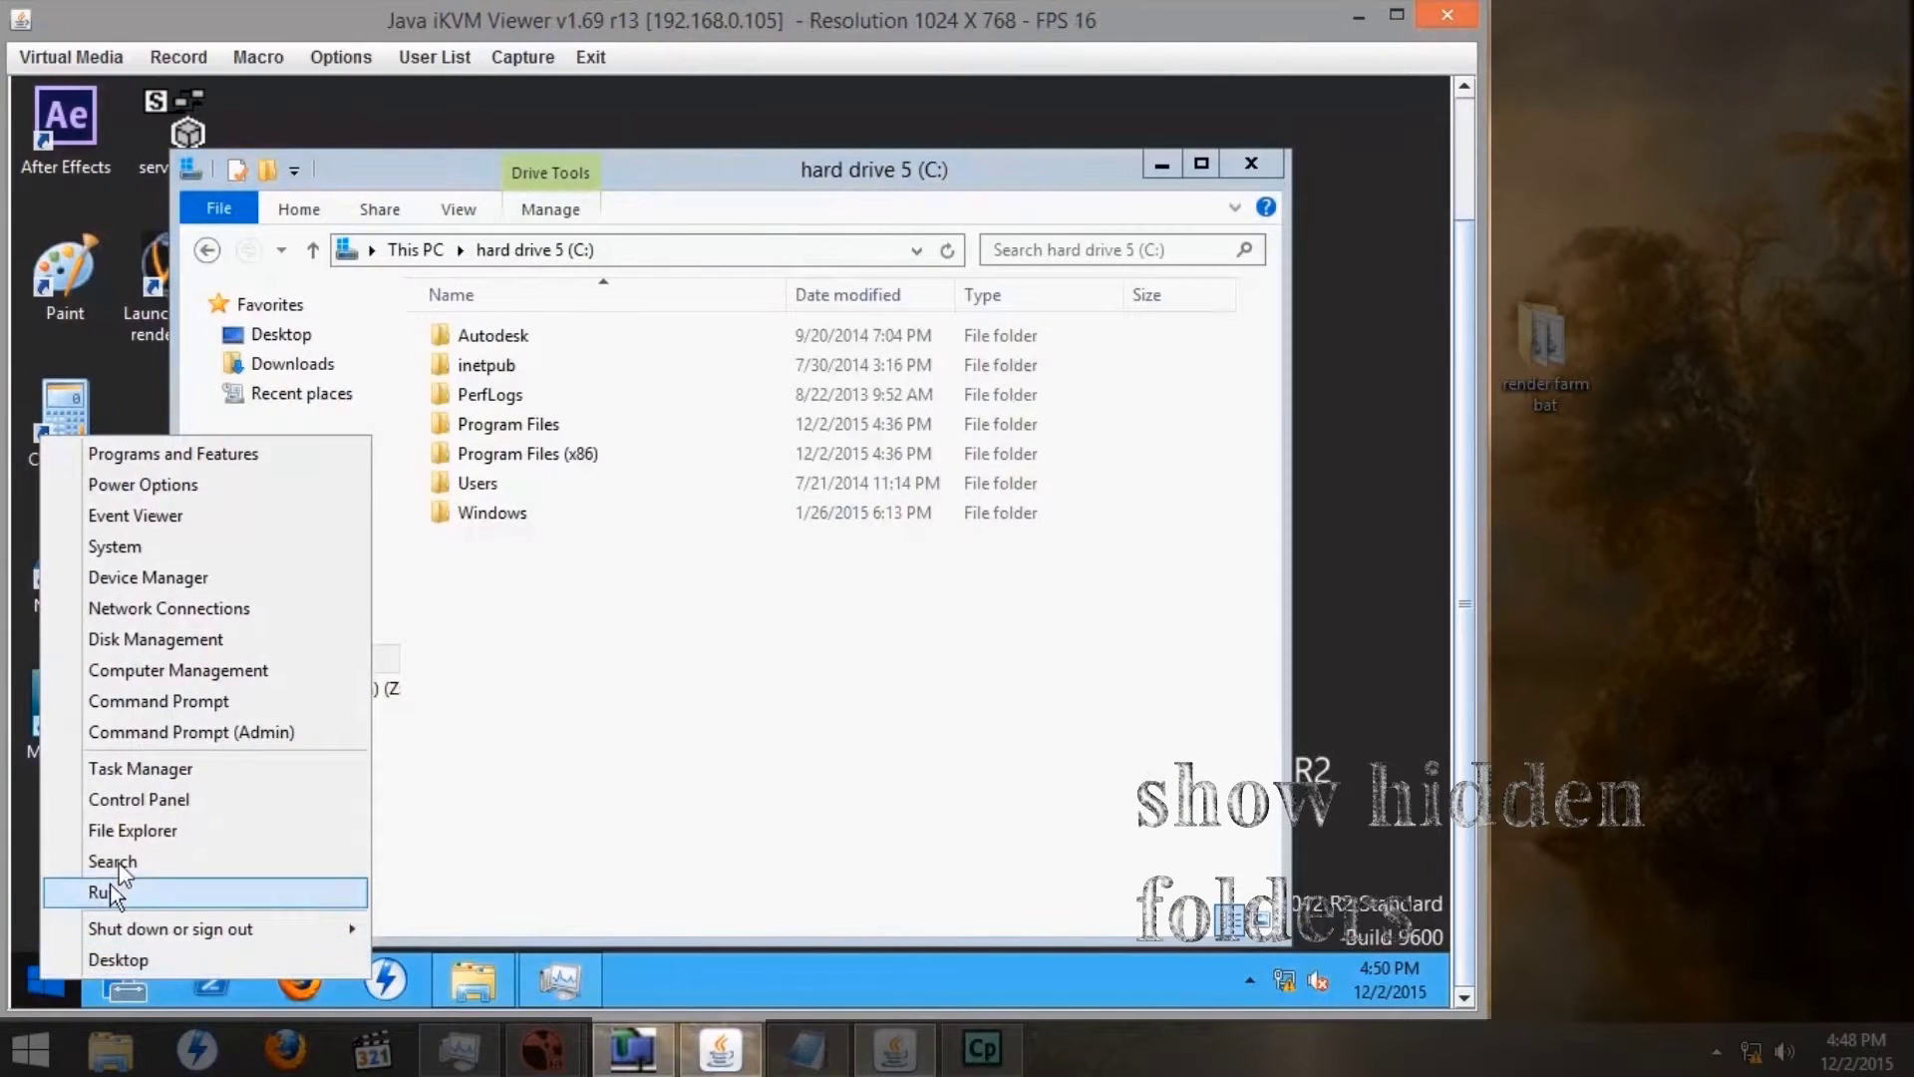
- Turn on showing hidden files, folders and drives in Control Panel's Folder Options
click(140, 798)
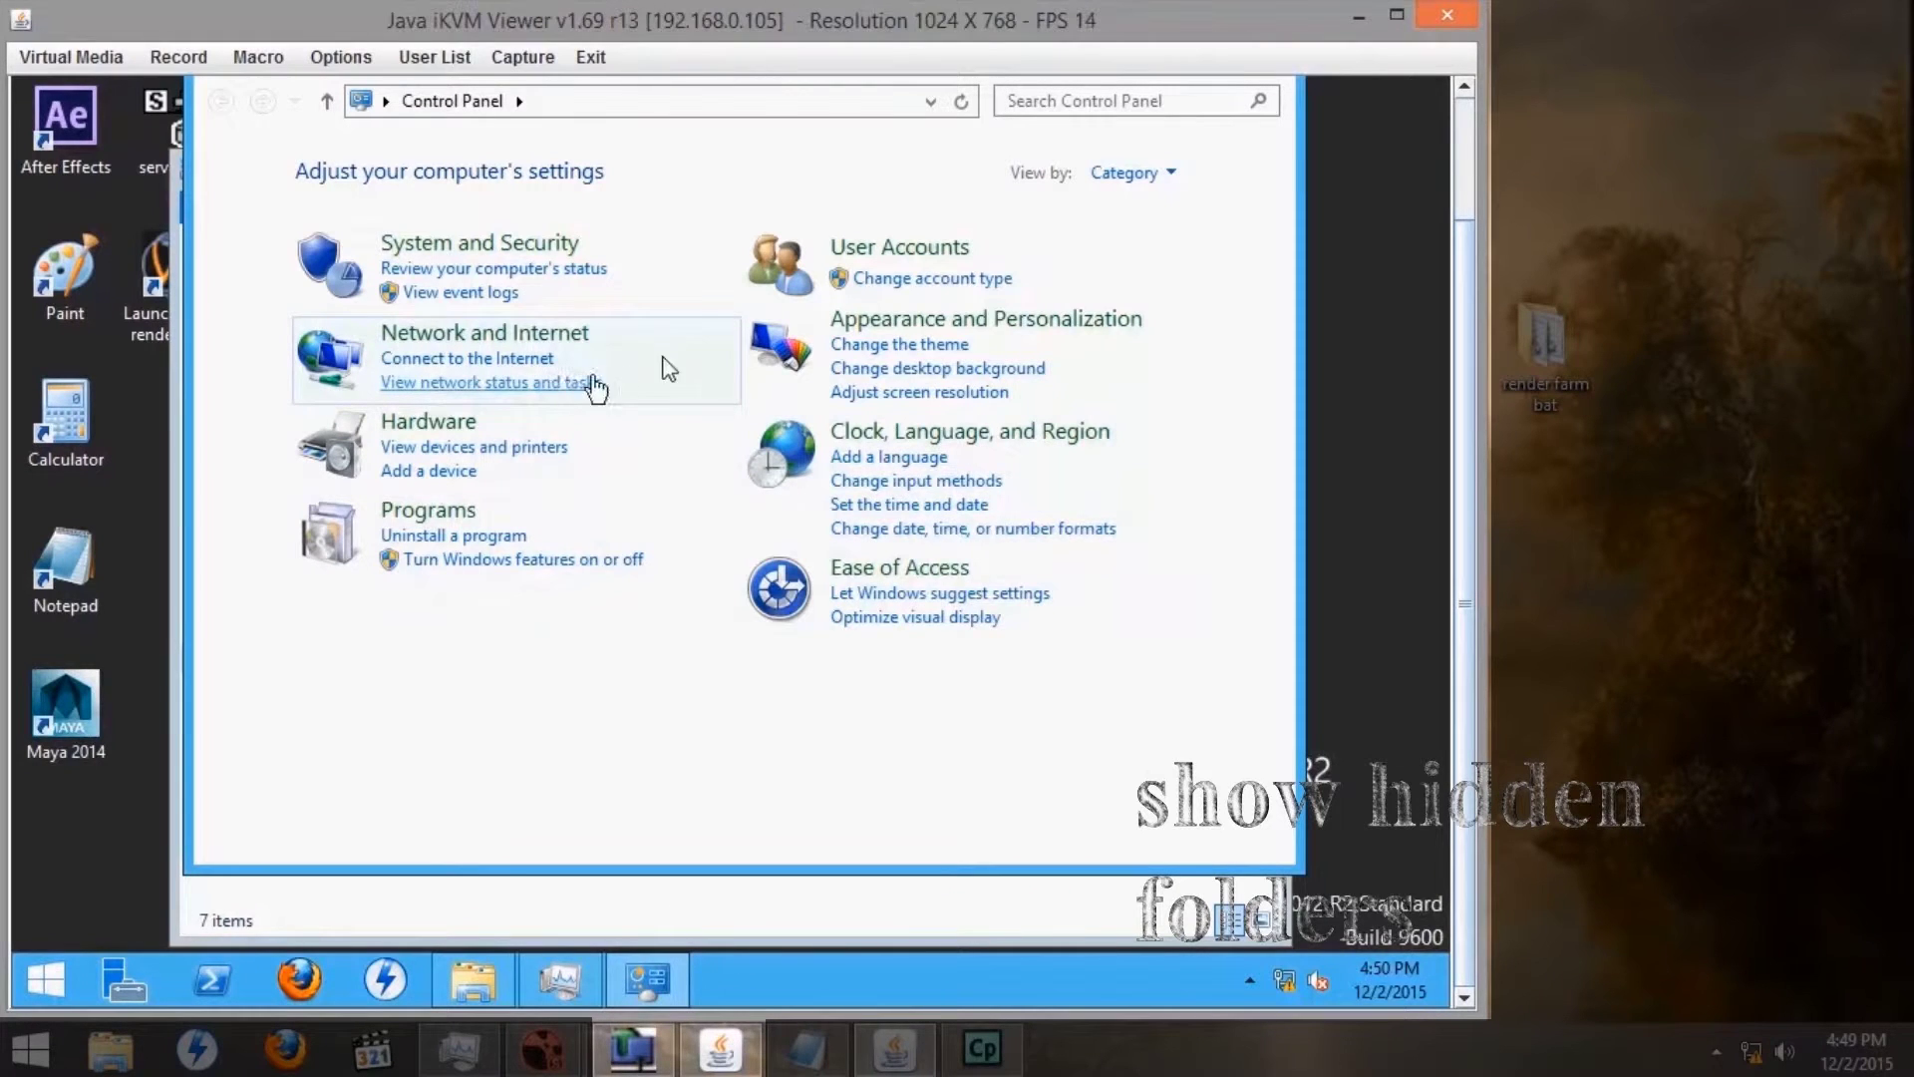
click(865, 320)
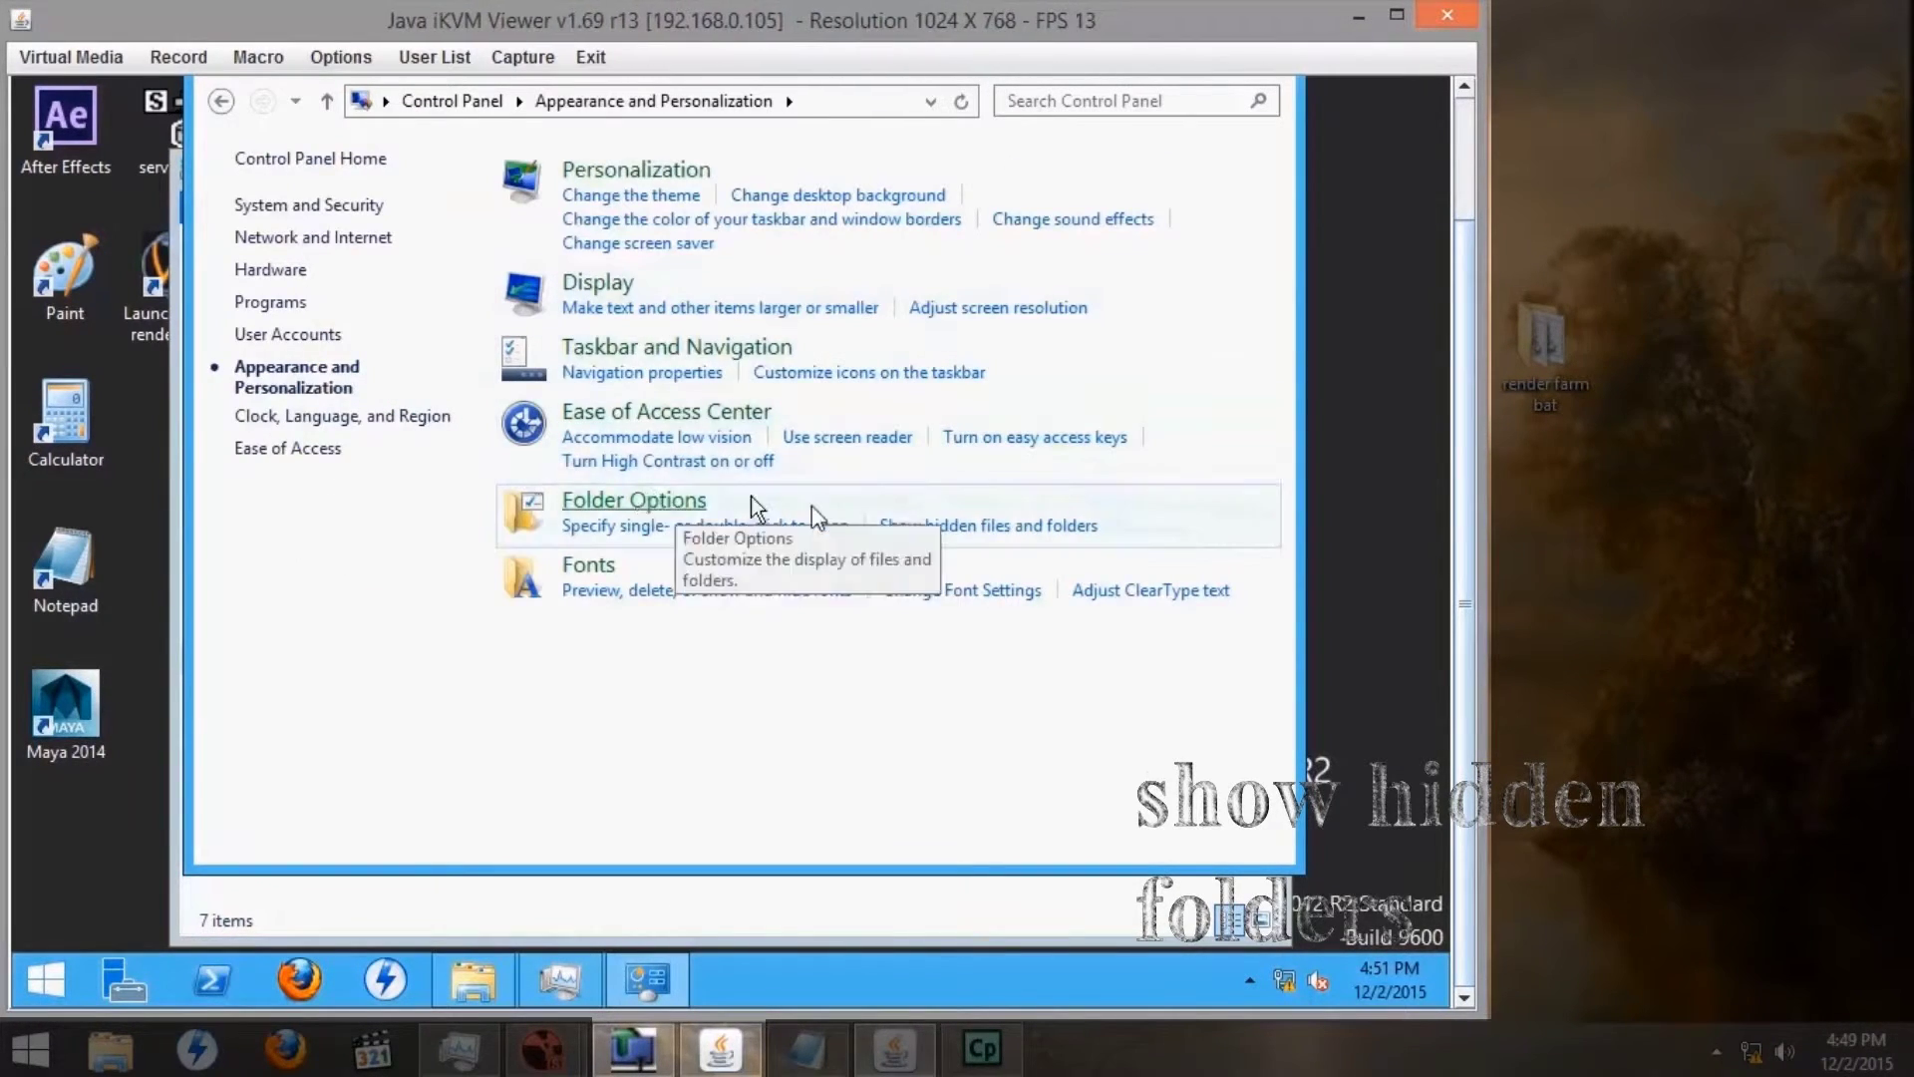
click(933, 529)
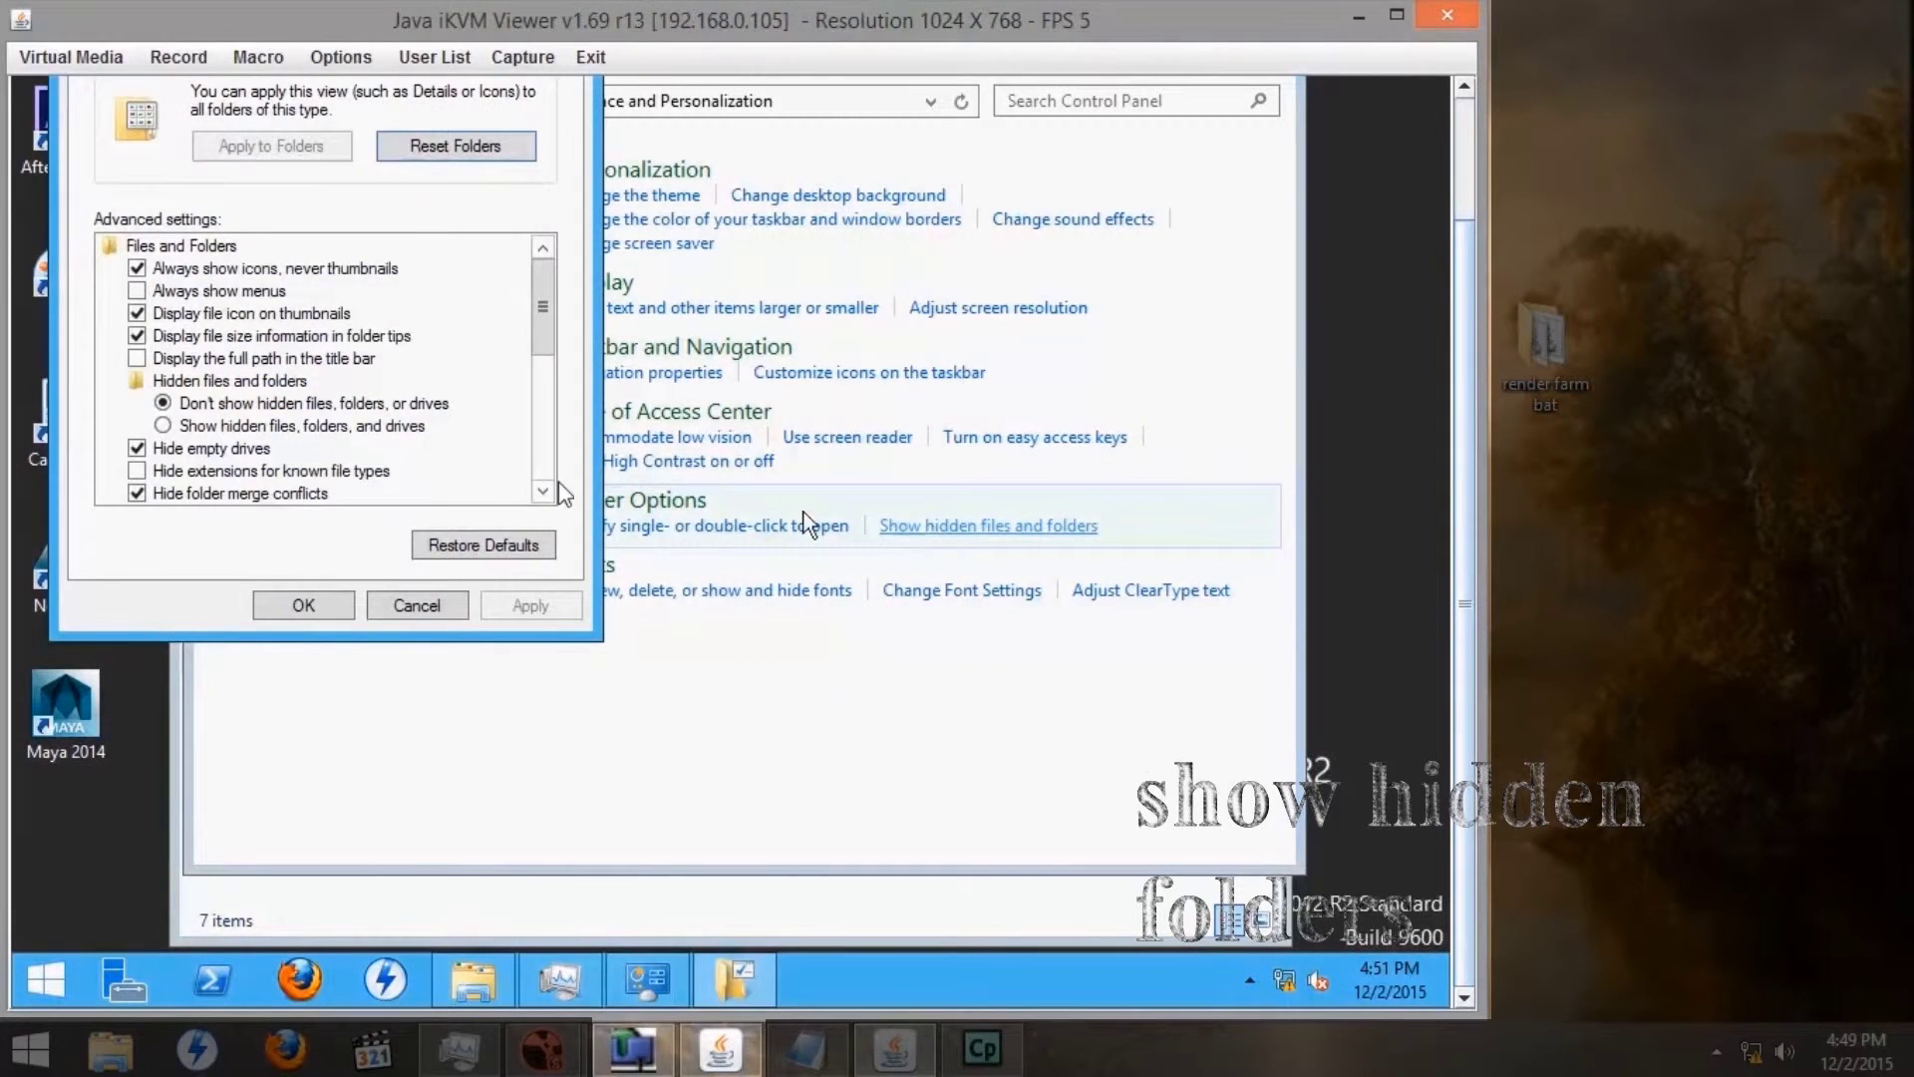
click(163, 426)
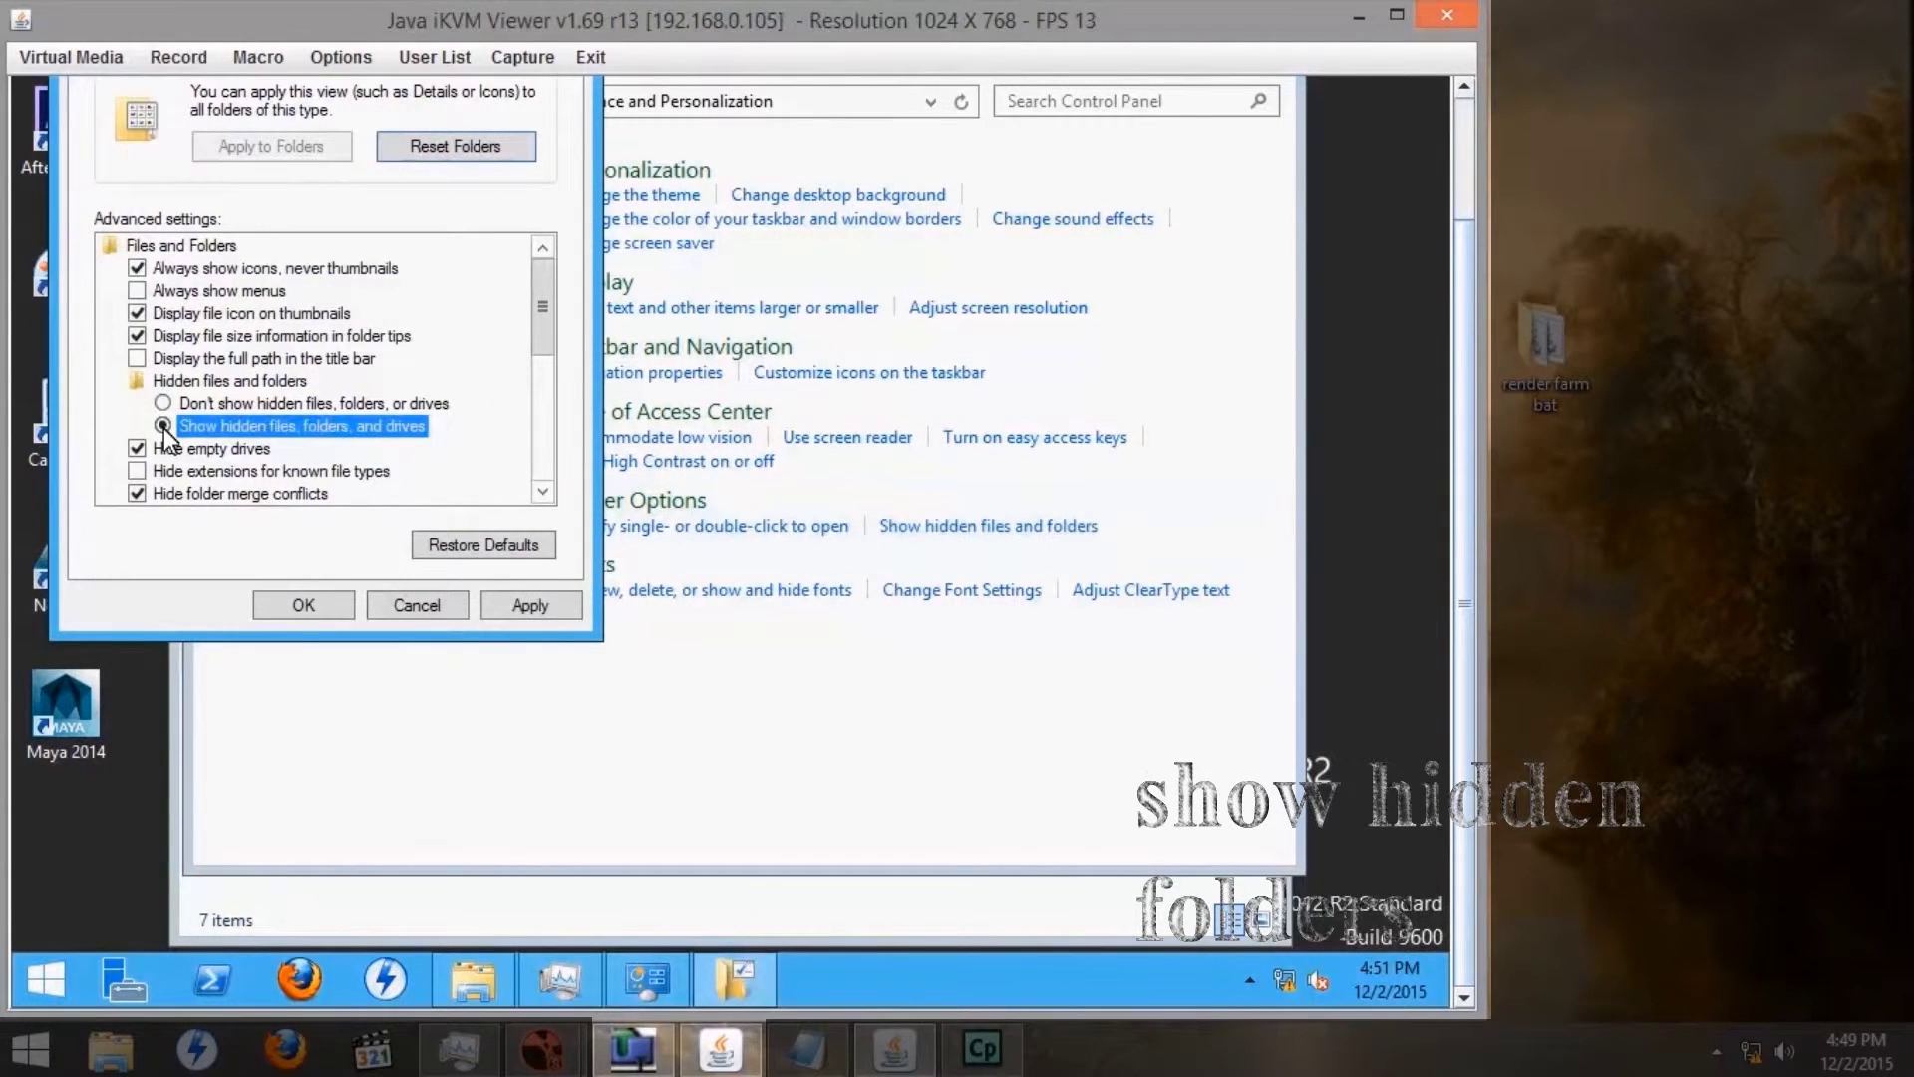
click(526, 607)
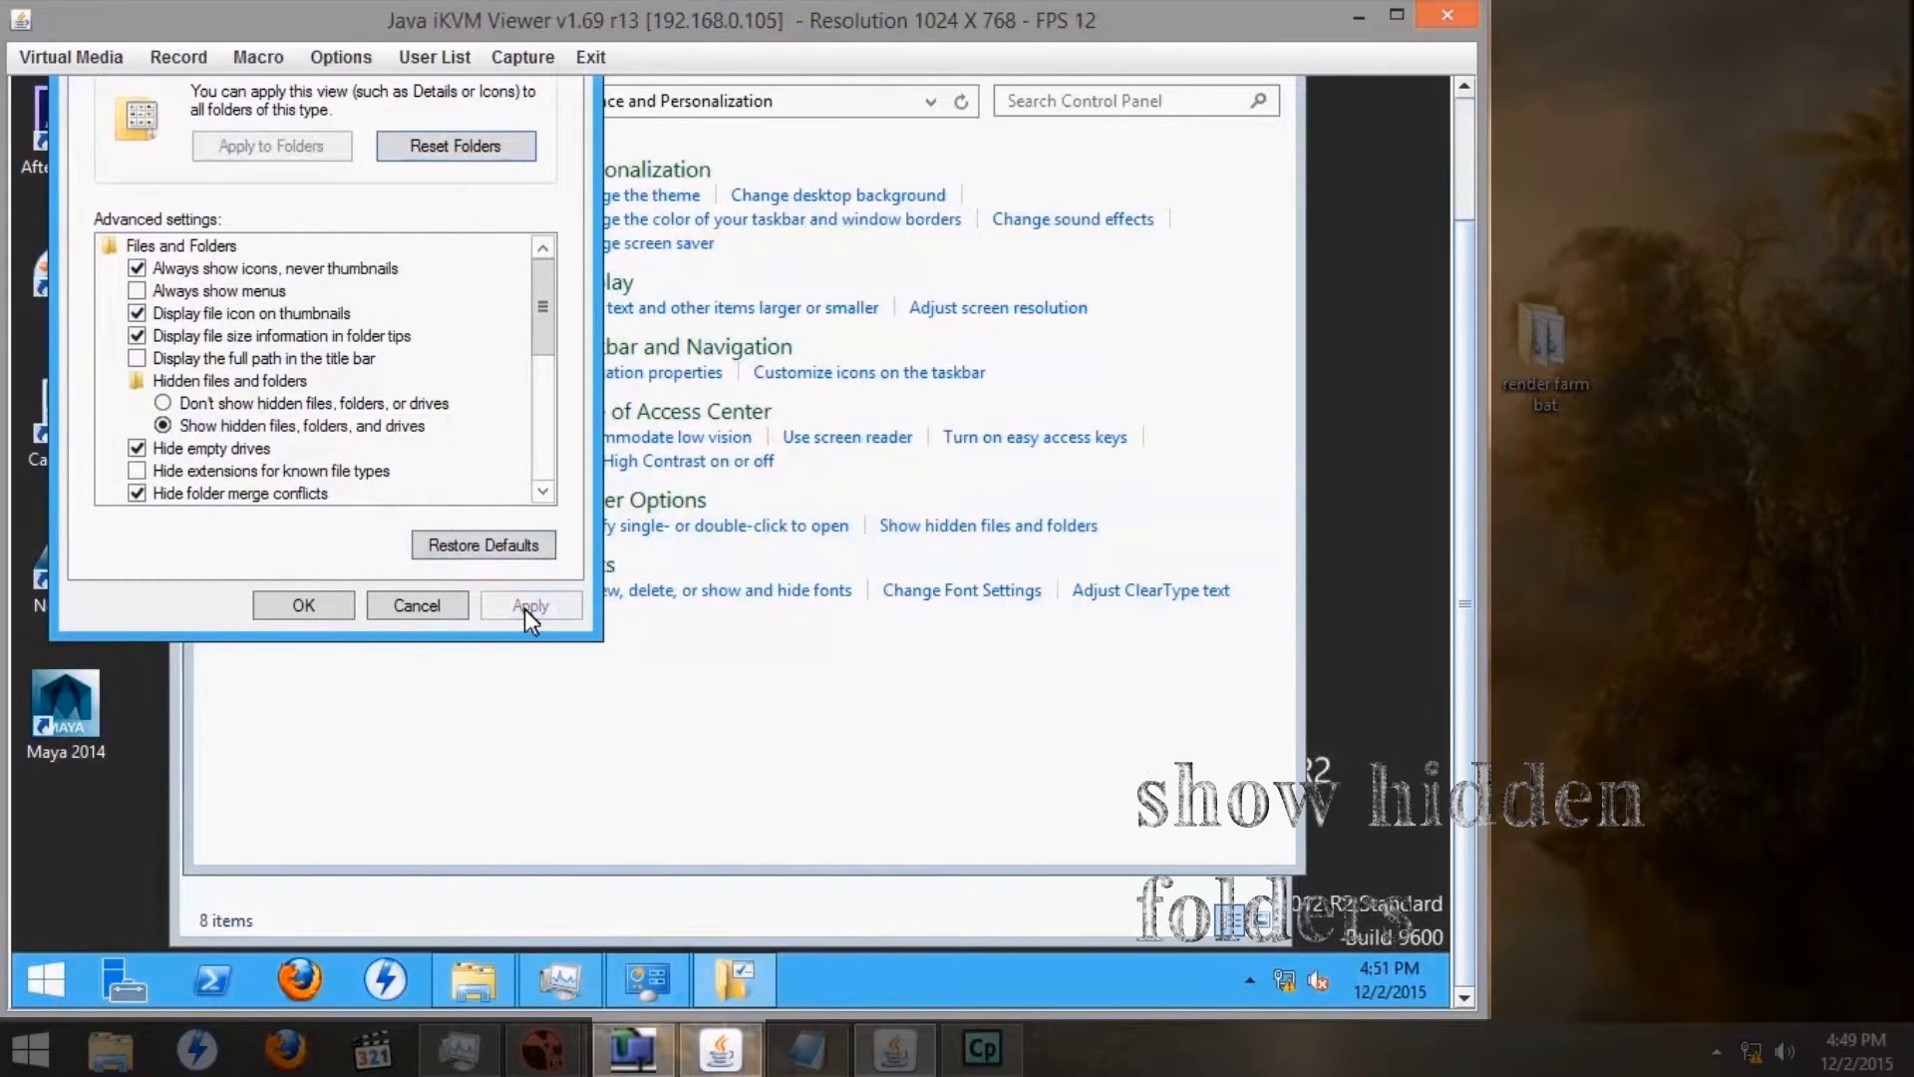
click(291, 606)
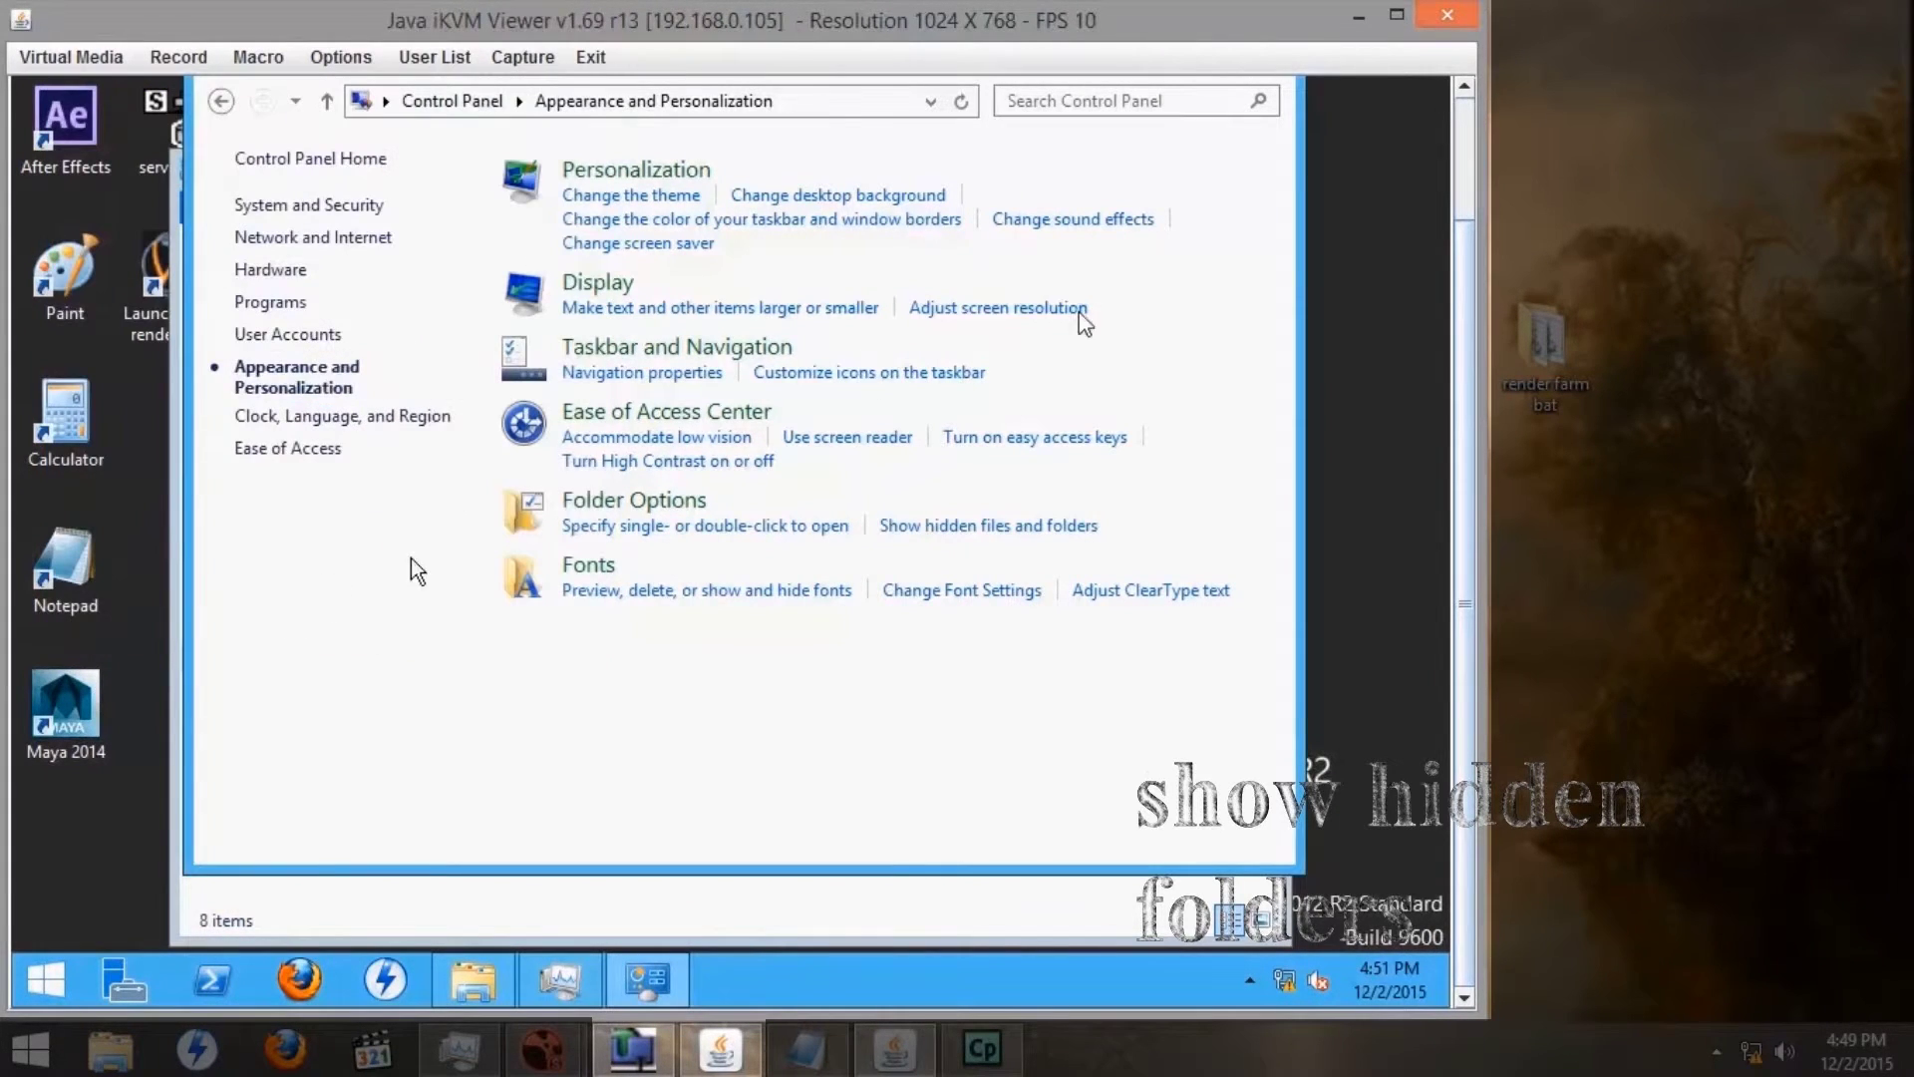
scroll(1460, 378, up, 2)
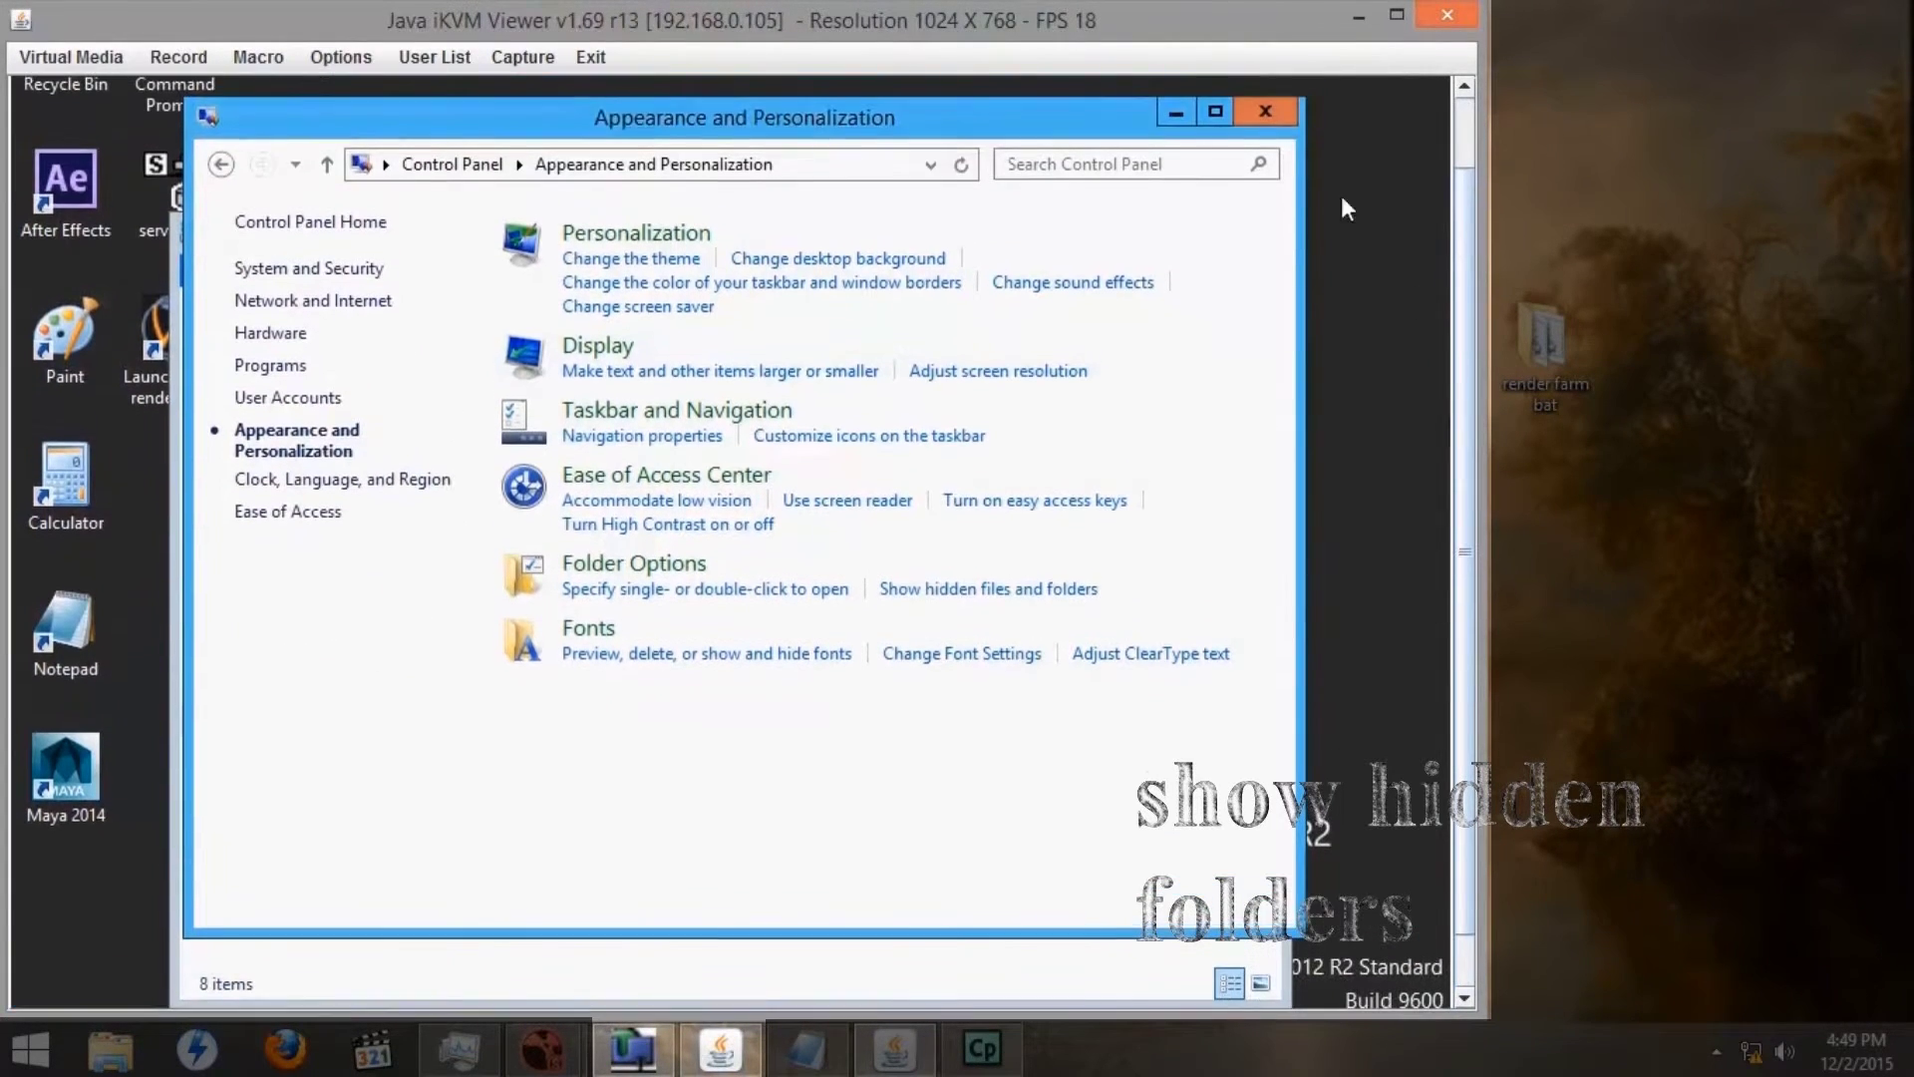
- Close Control Panel and browse to the ProgramData\The Foundry\RLM folder
click(1260, 111)
scroll(1468, 207, down, 2)
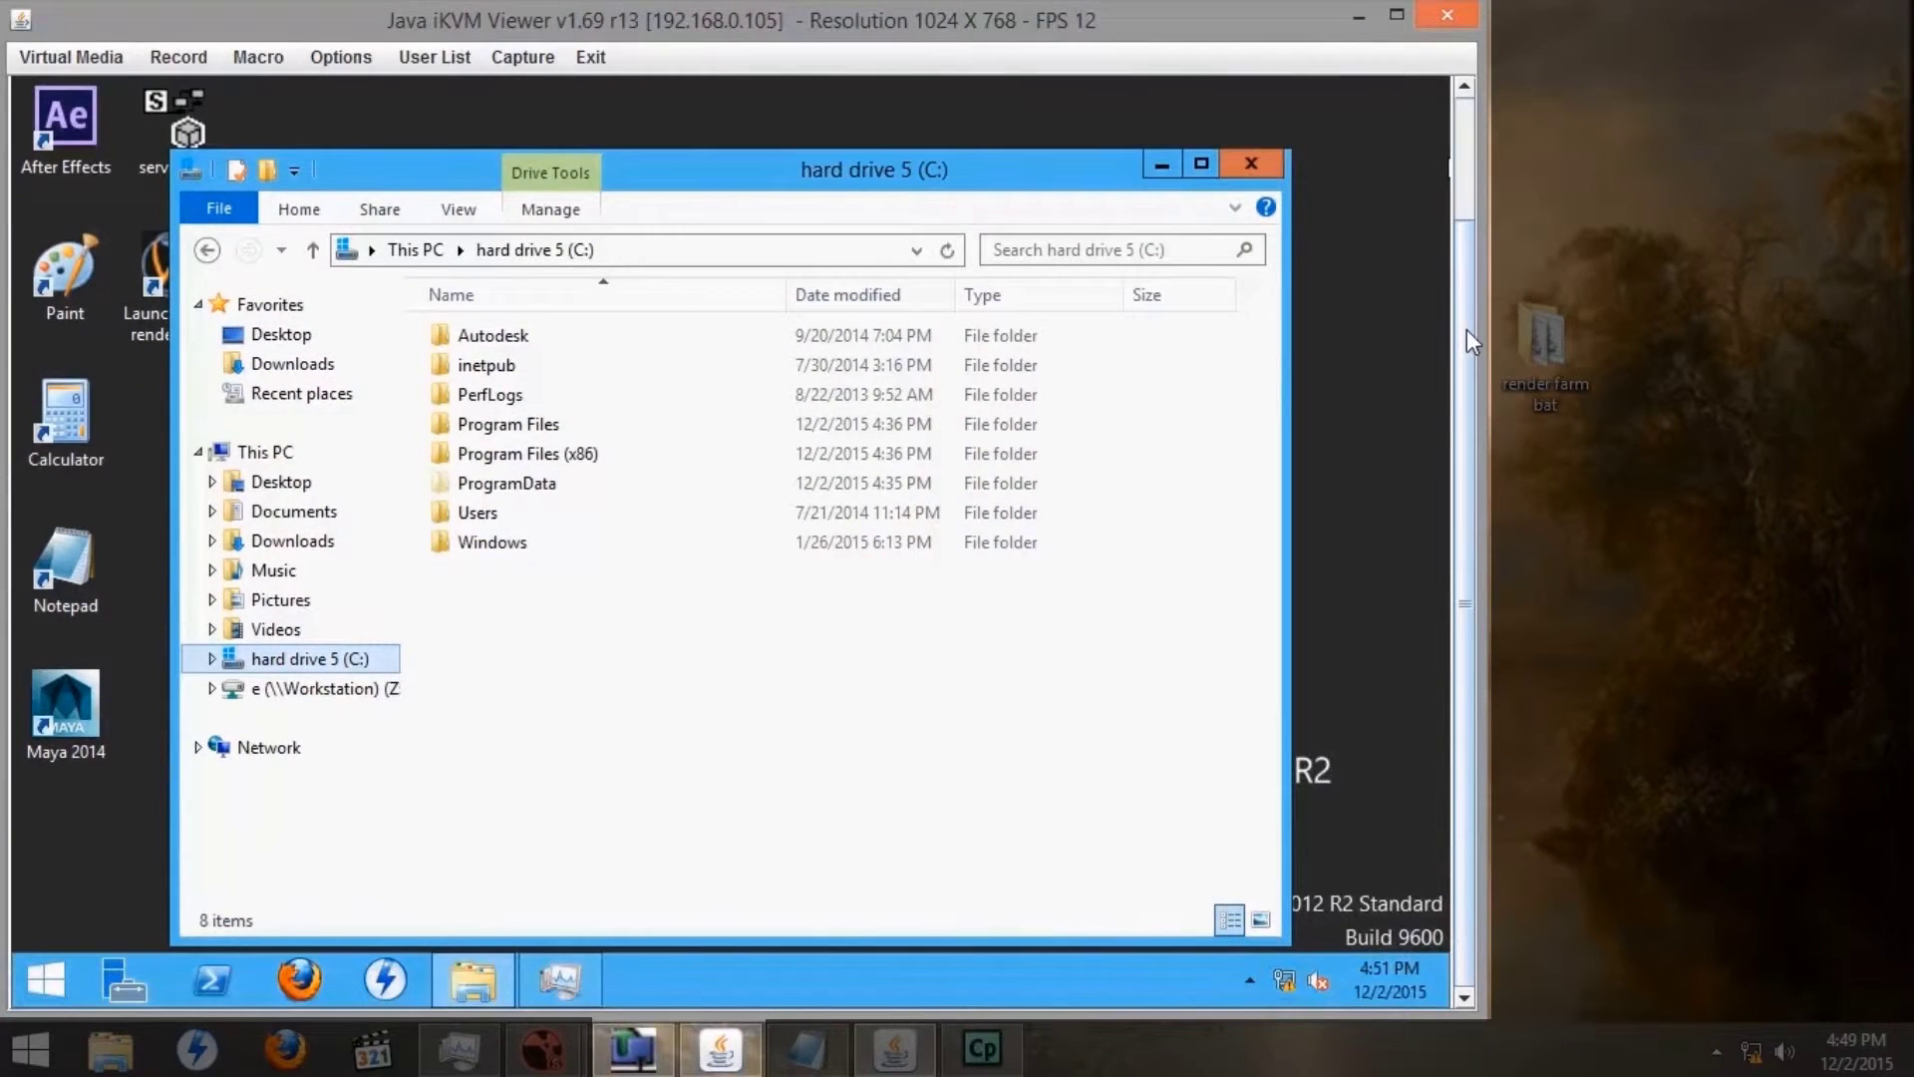
click(486, 484)
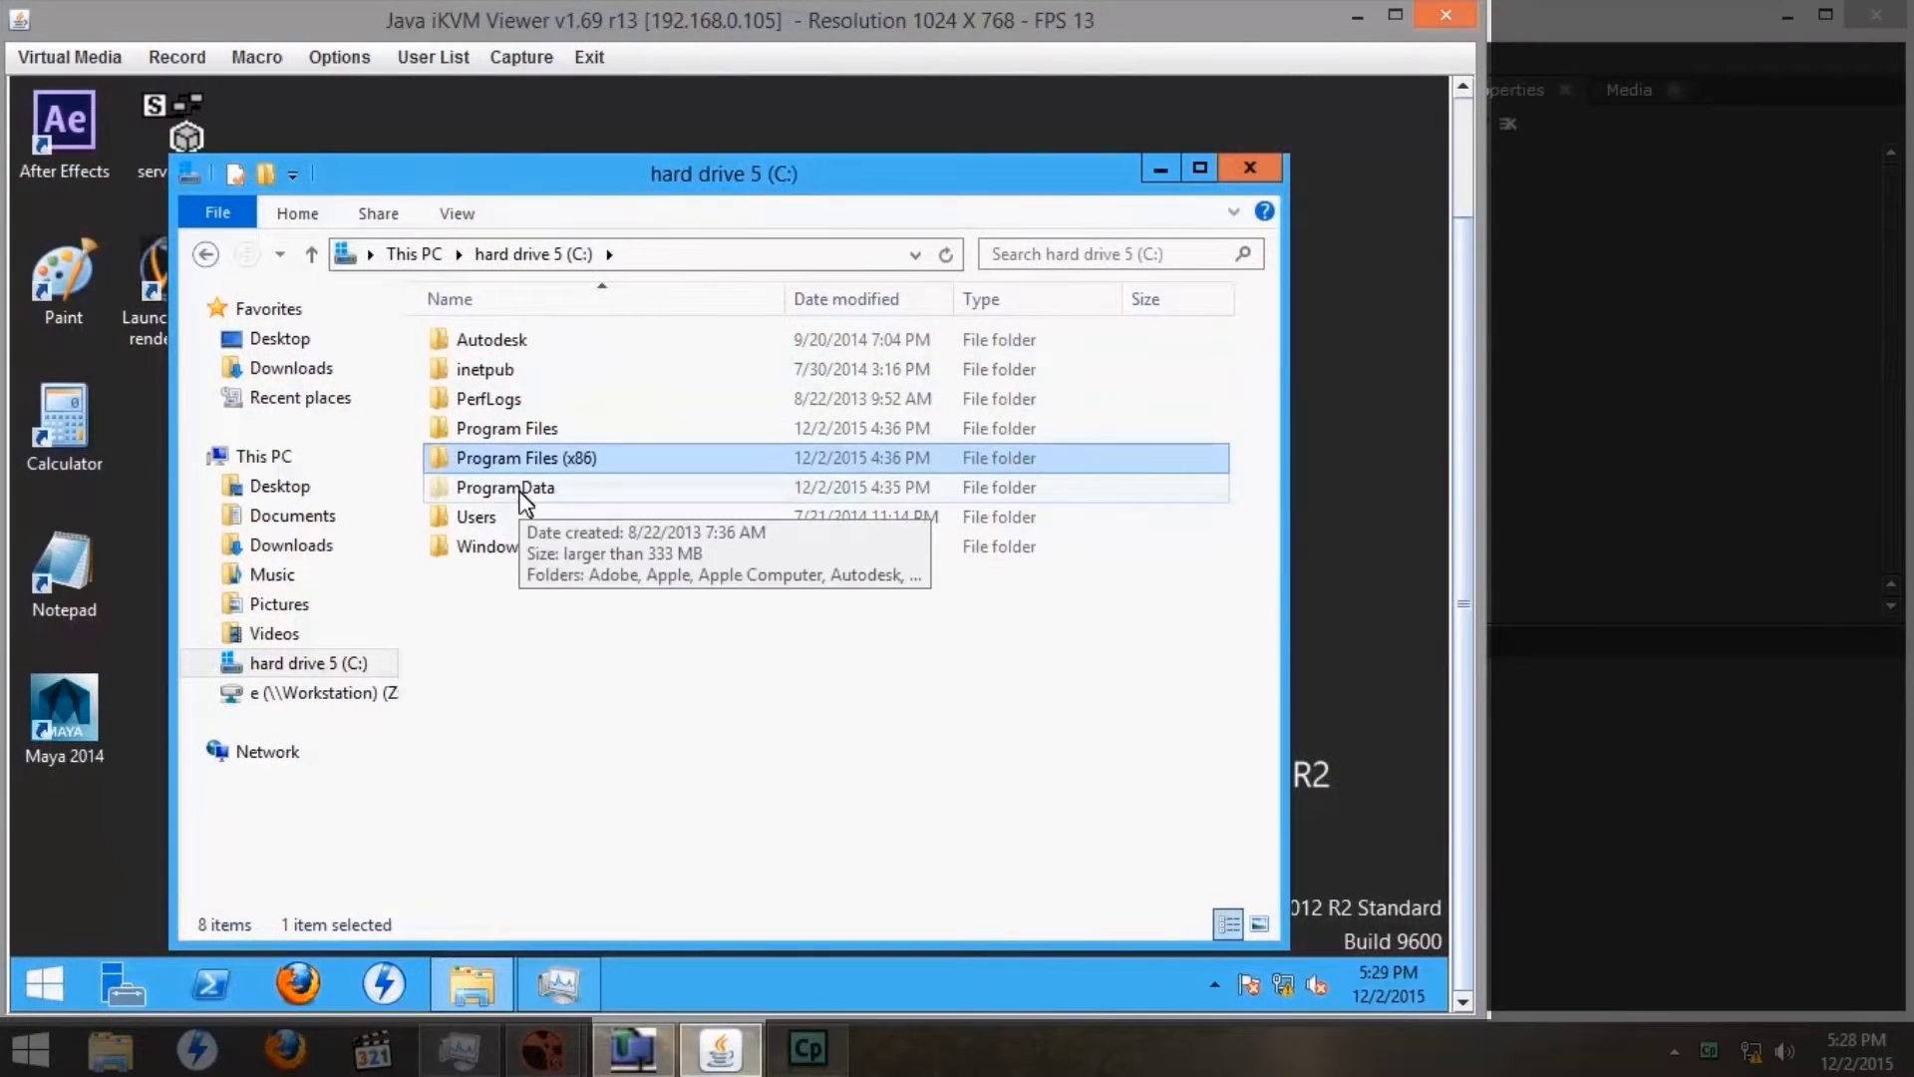
double_click(504, 487)
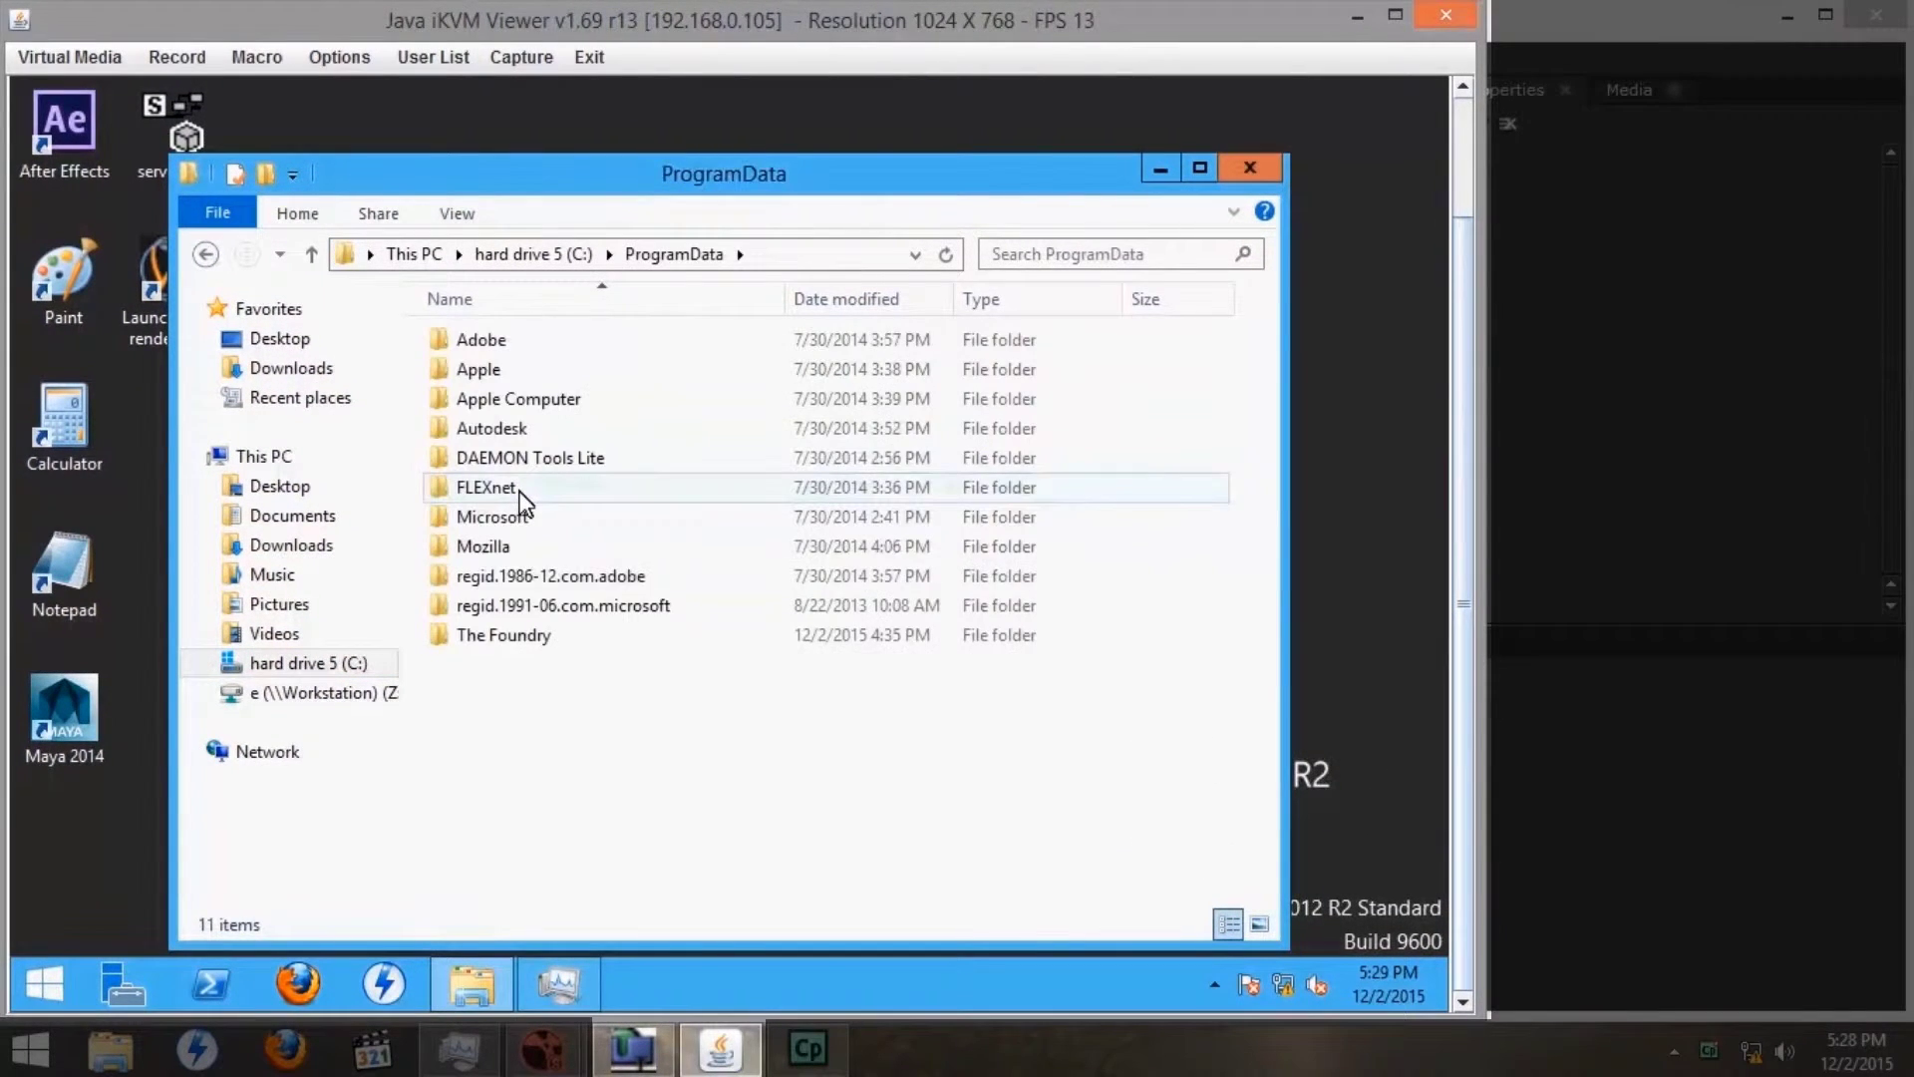
double_click(500, 634)
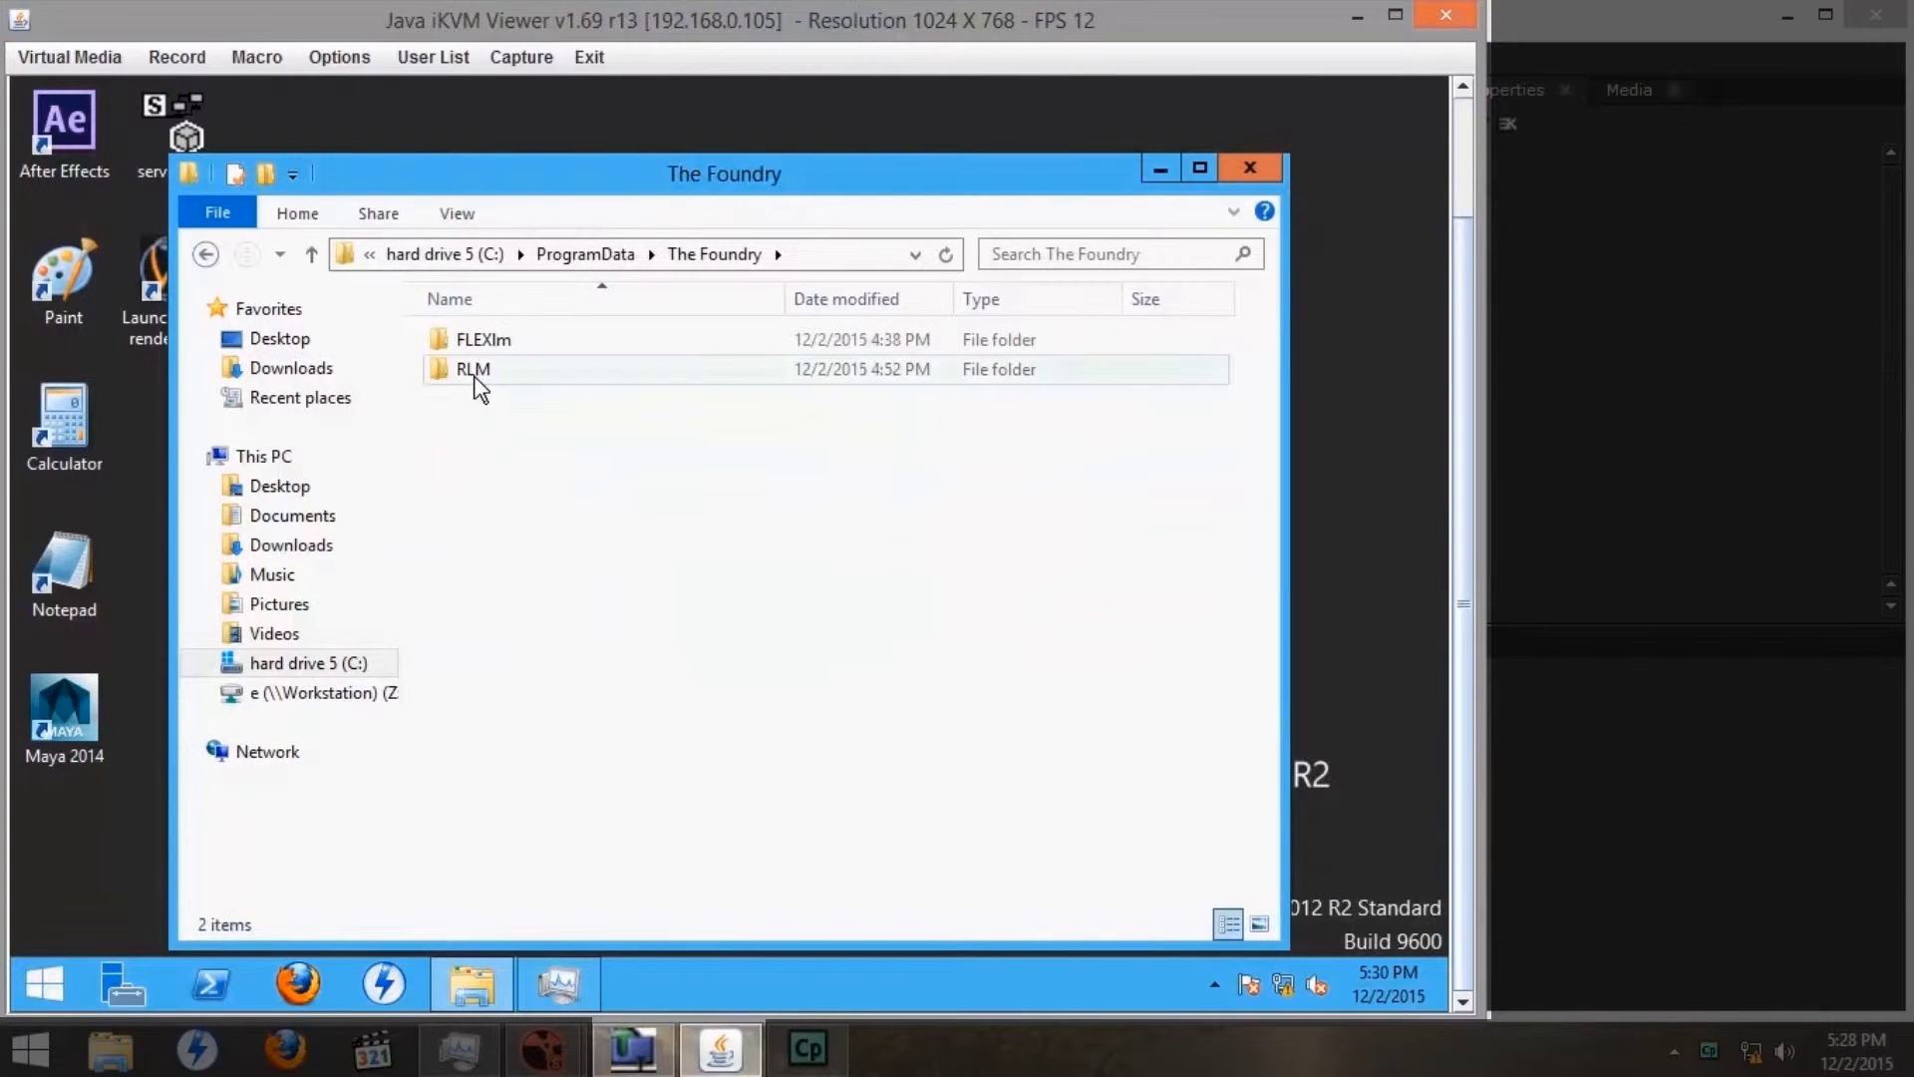
double_click(476, 371)
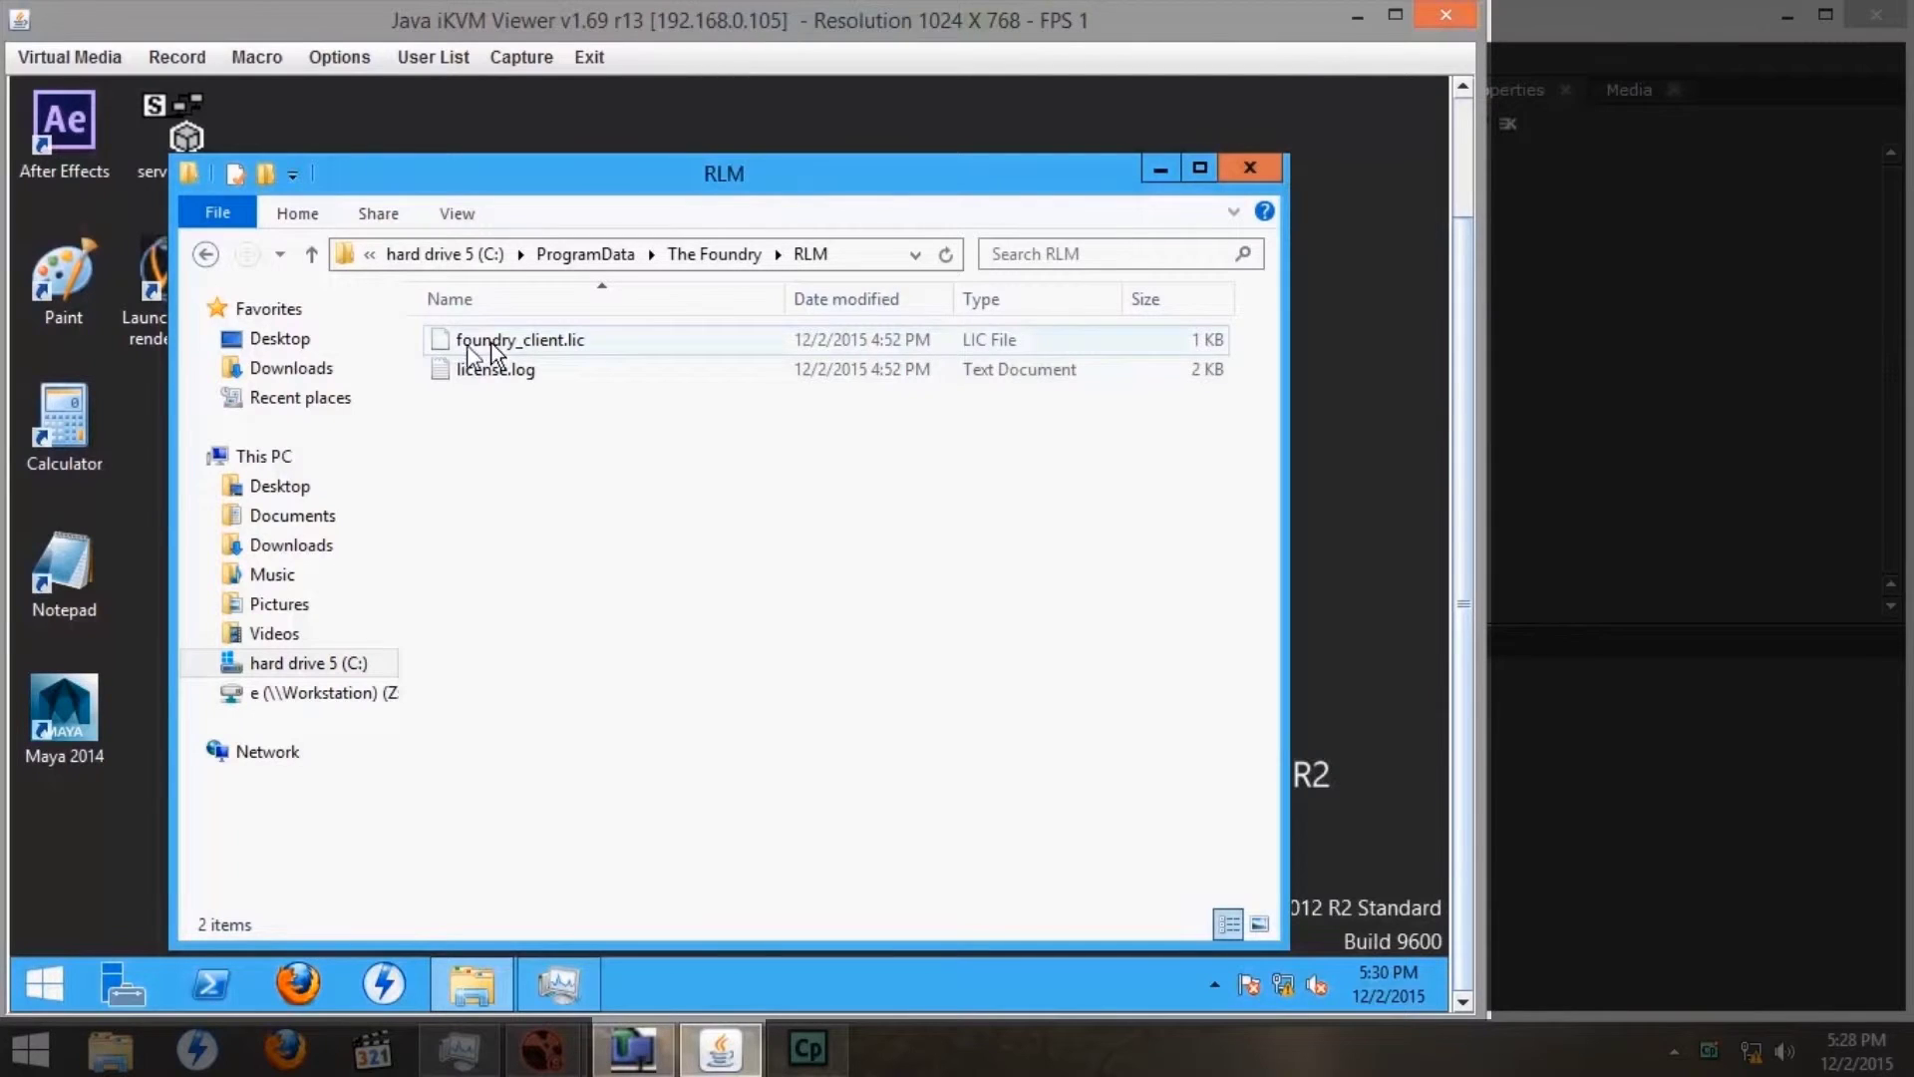
- Open foundry_client.lic in Notepad, check it reads HOST 192.168.0.13 any 4101, then close it
double_click(46, 578)
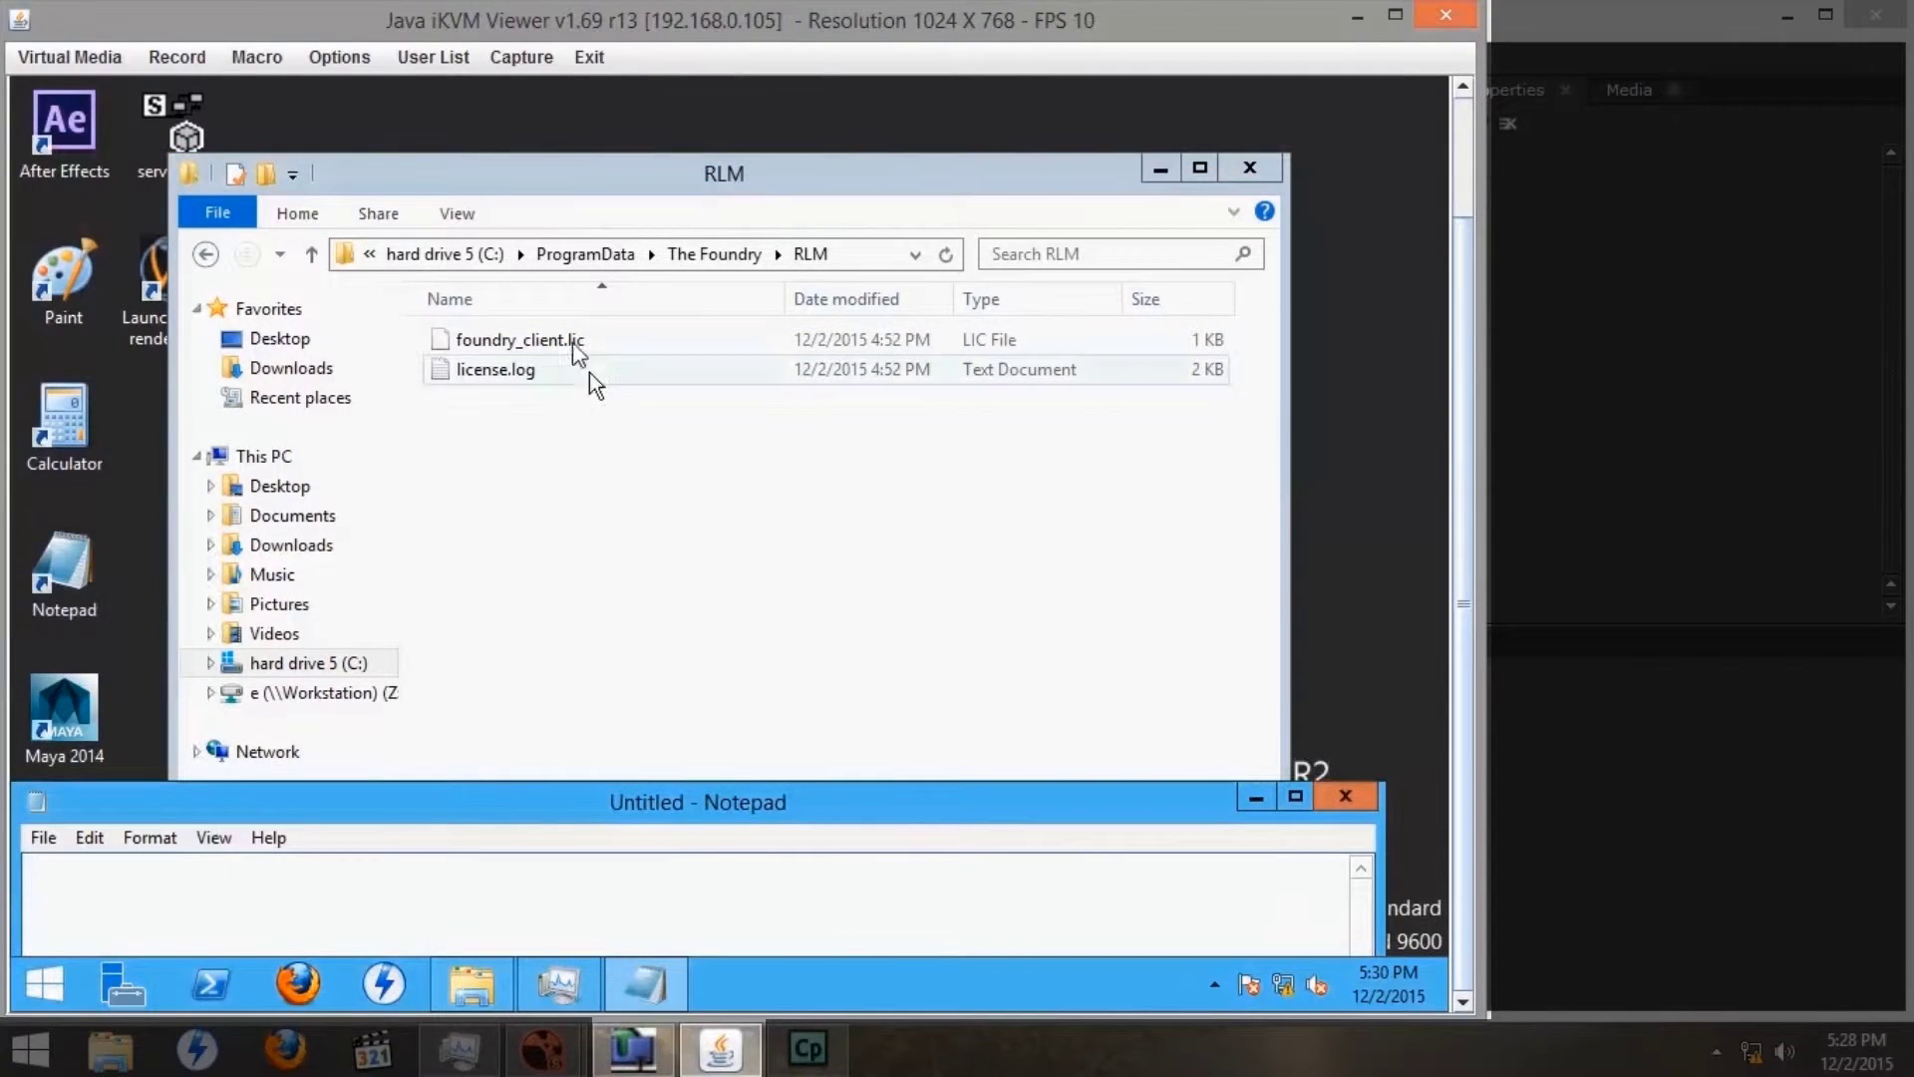
click(528, 787)
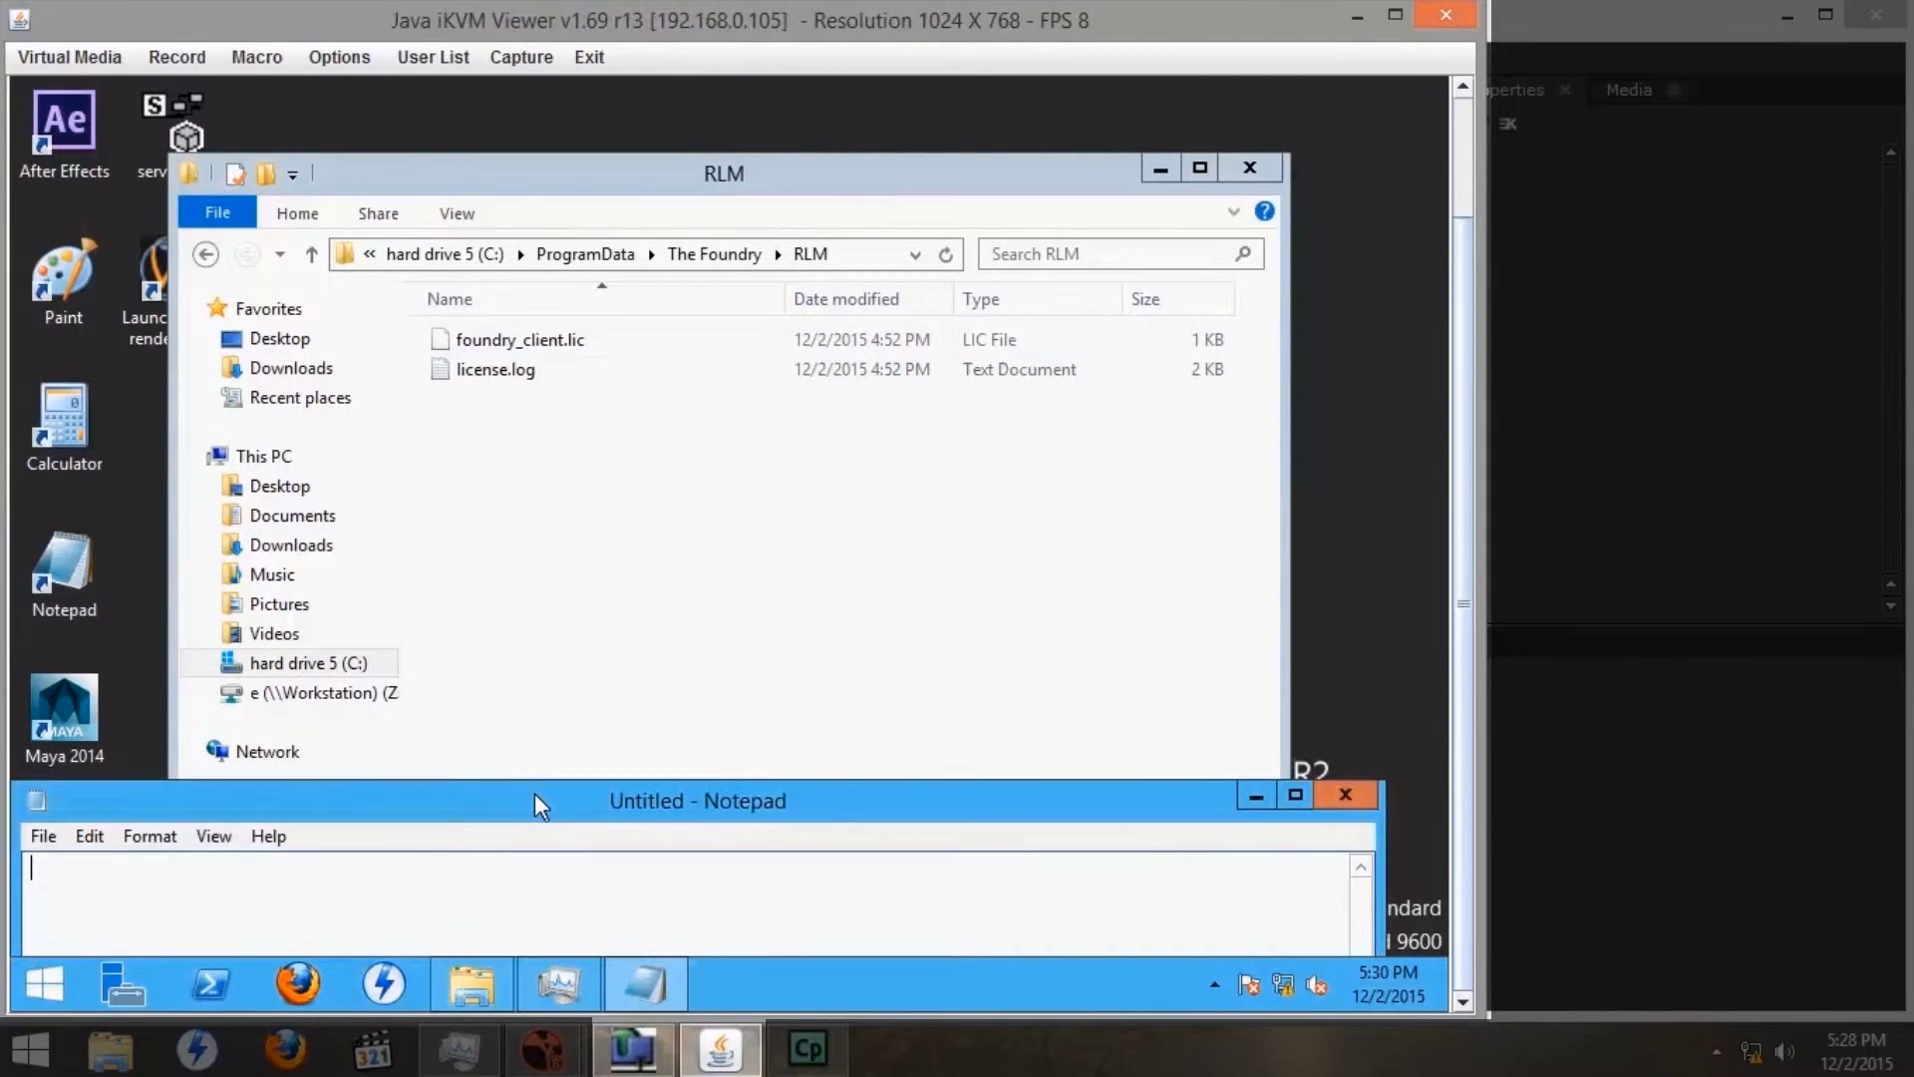
drag(534, 795, 554, 555)
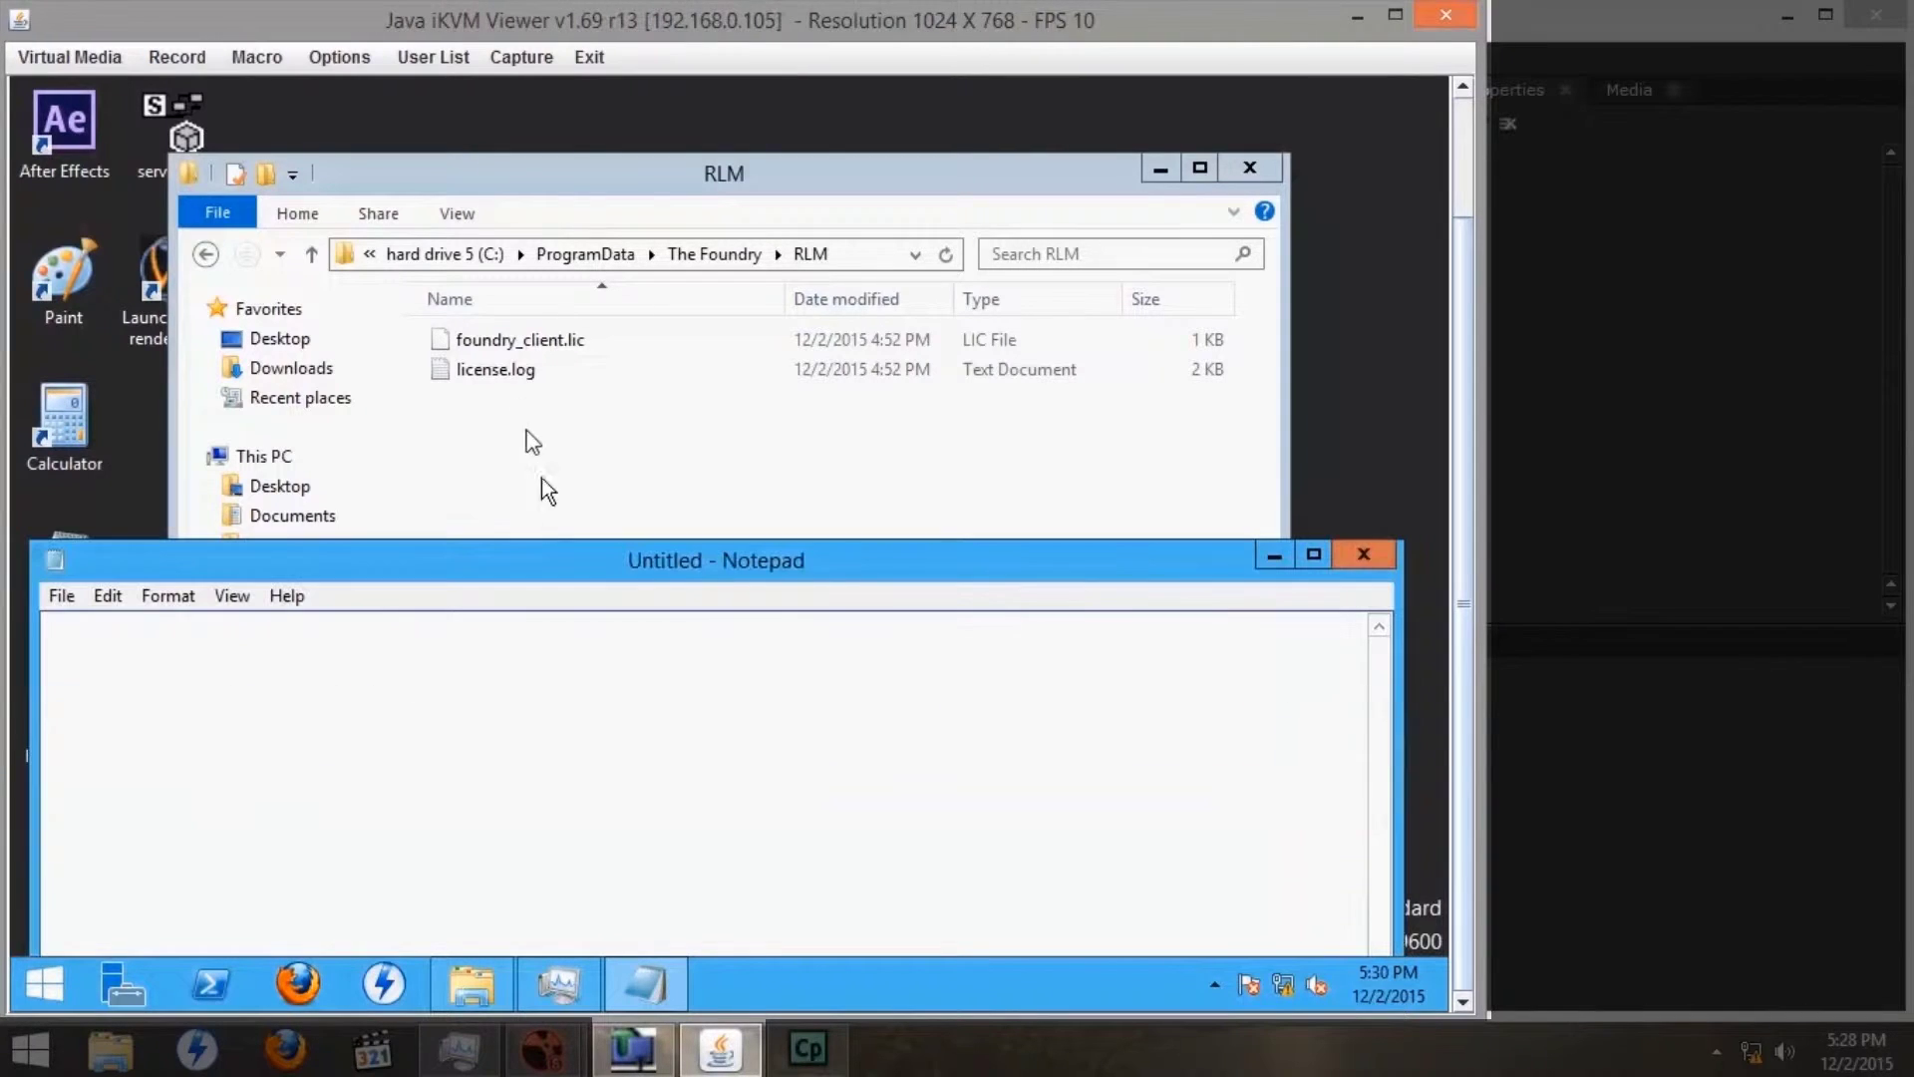
click(501, 339)
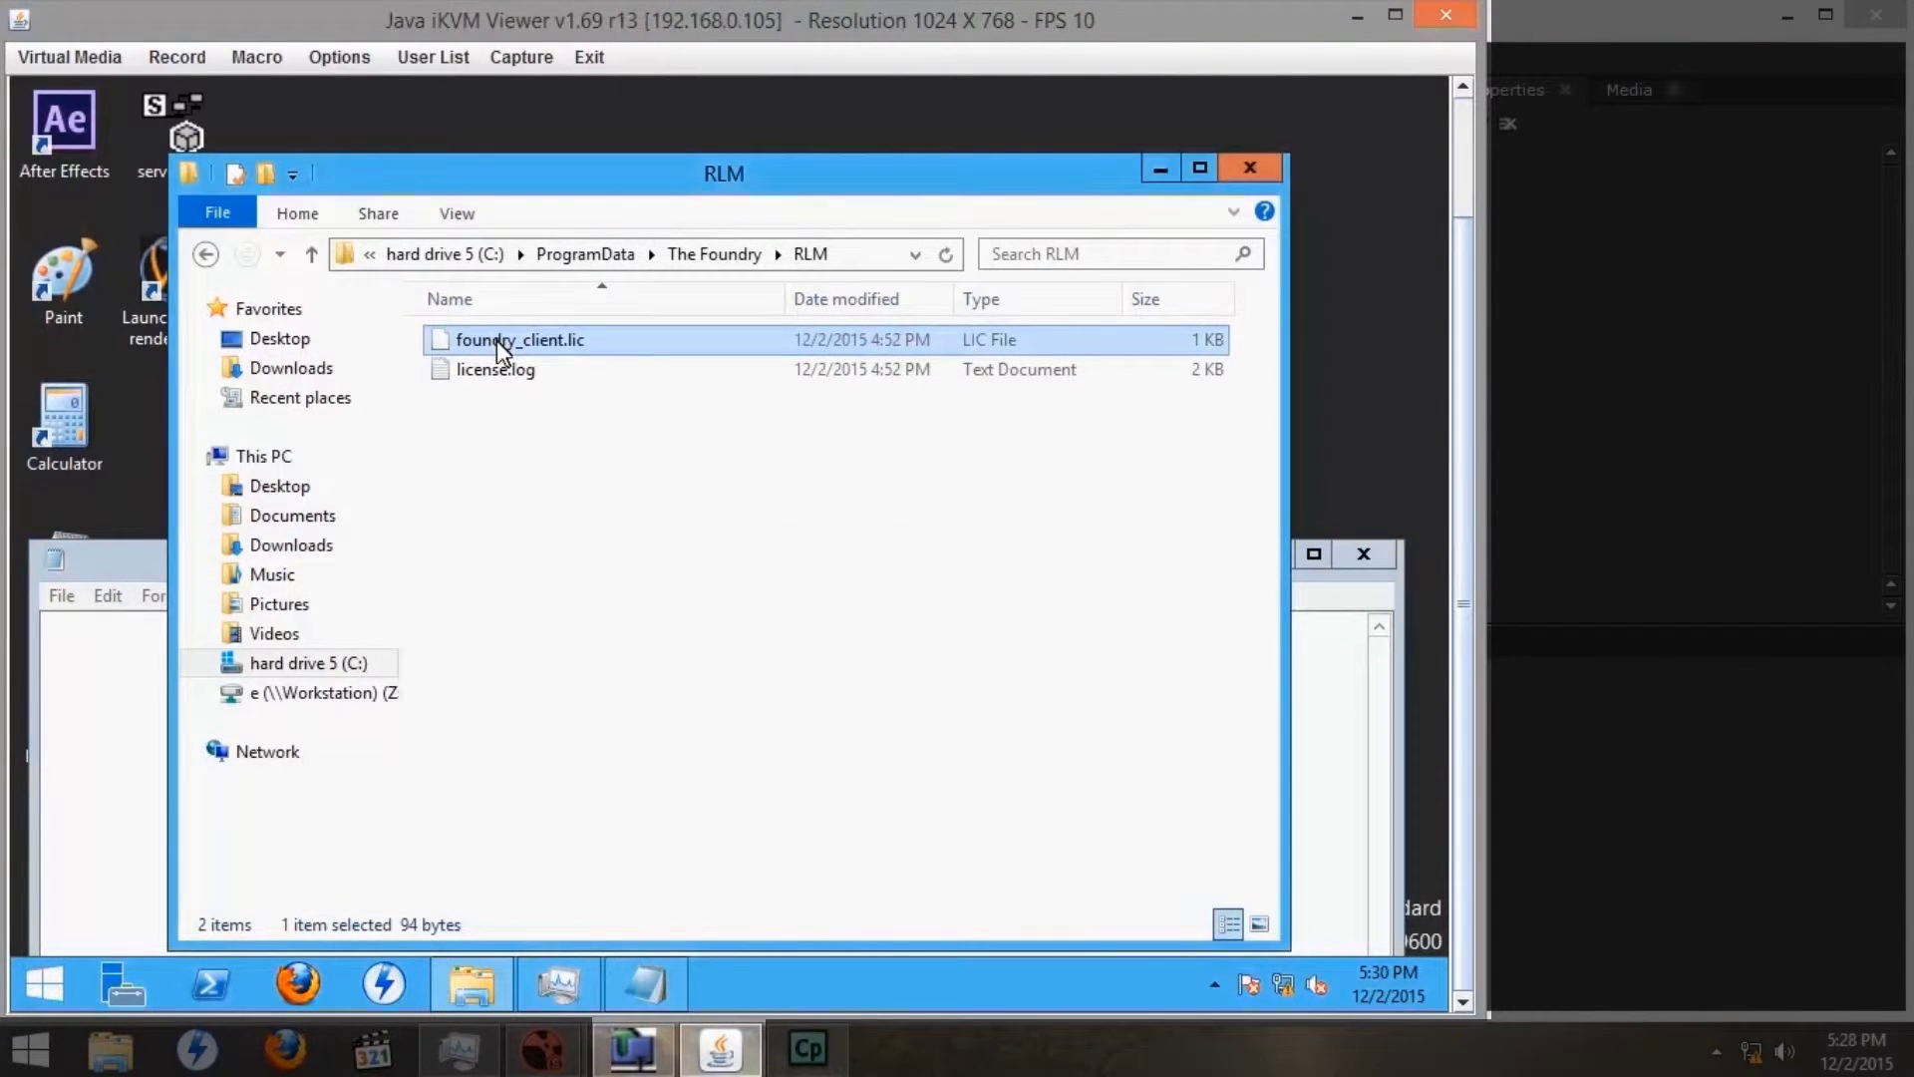
drag(497, 339, 139, 718)
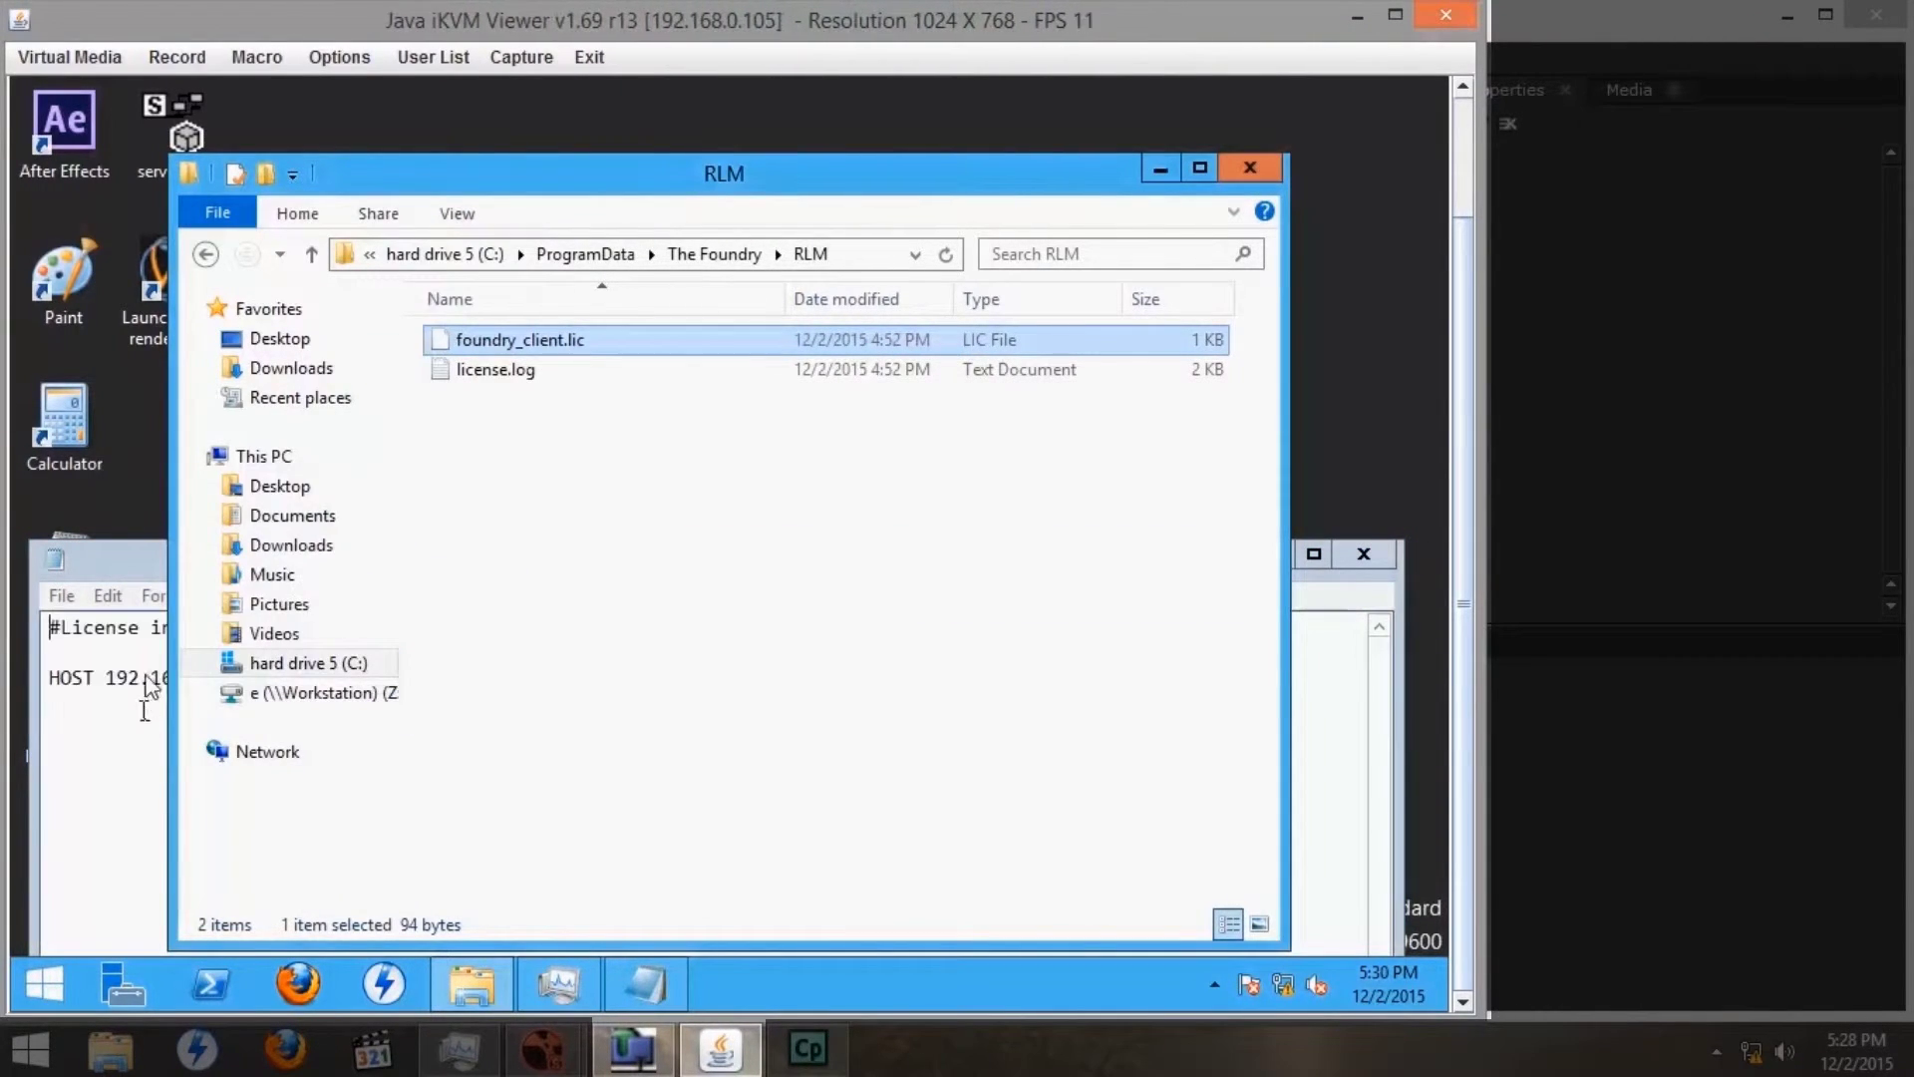
click(141, 559)
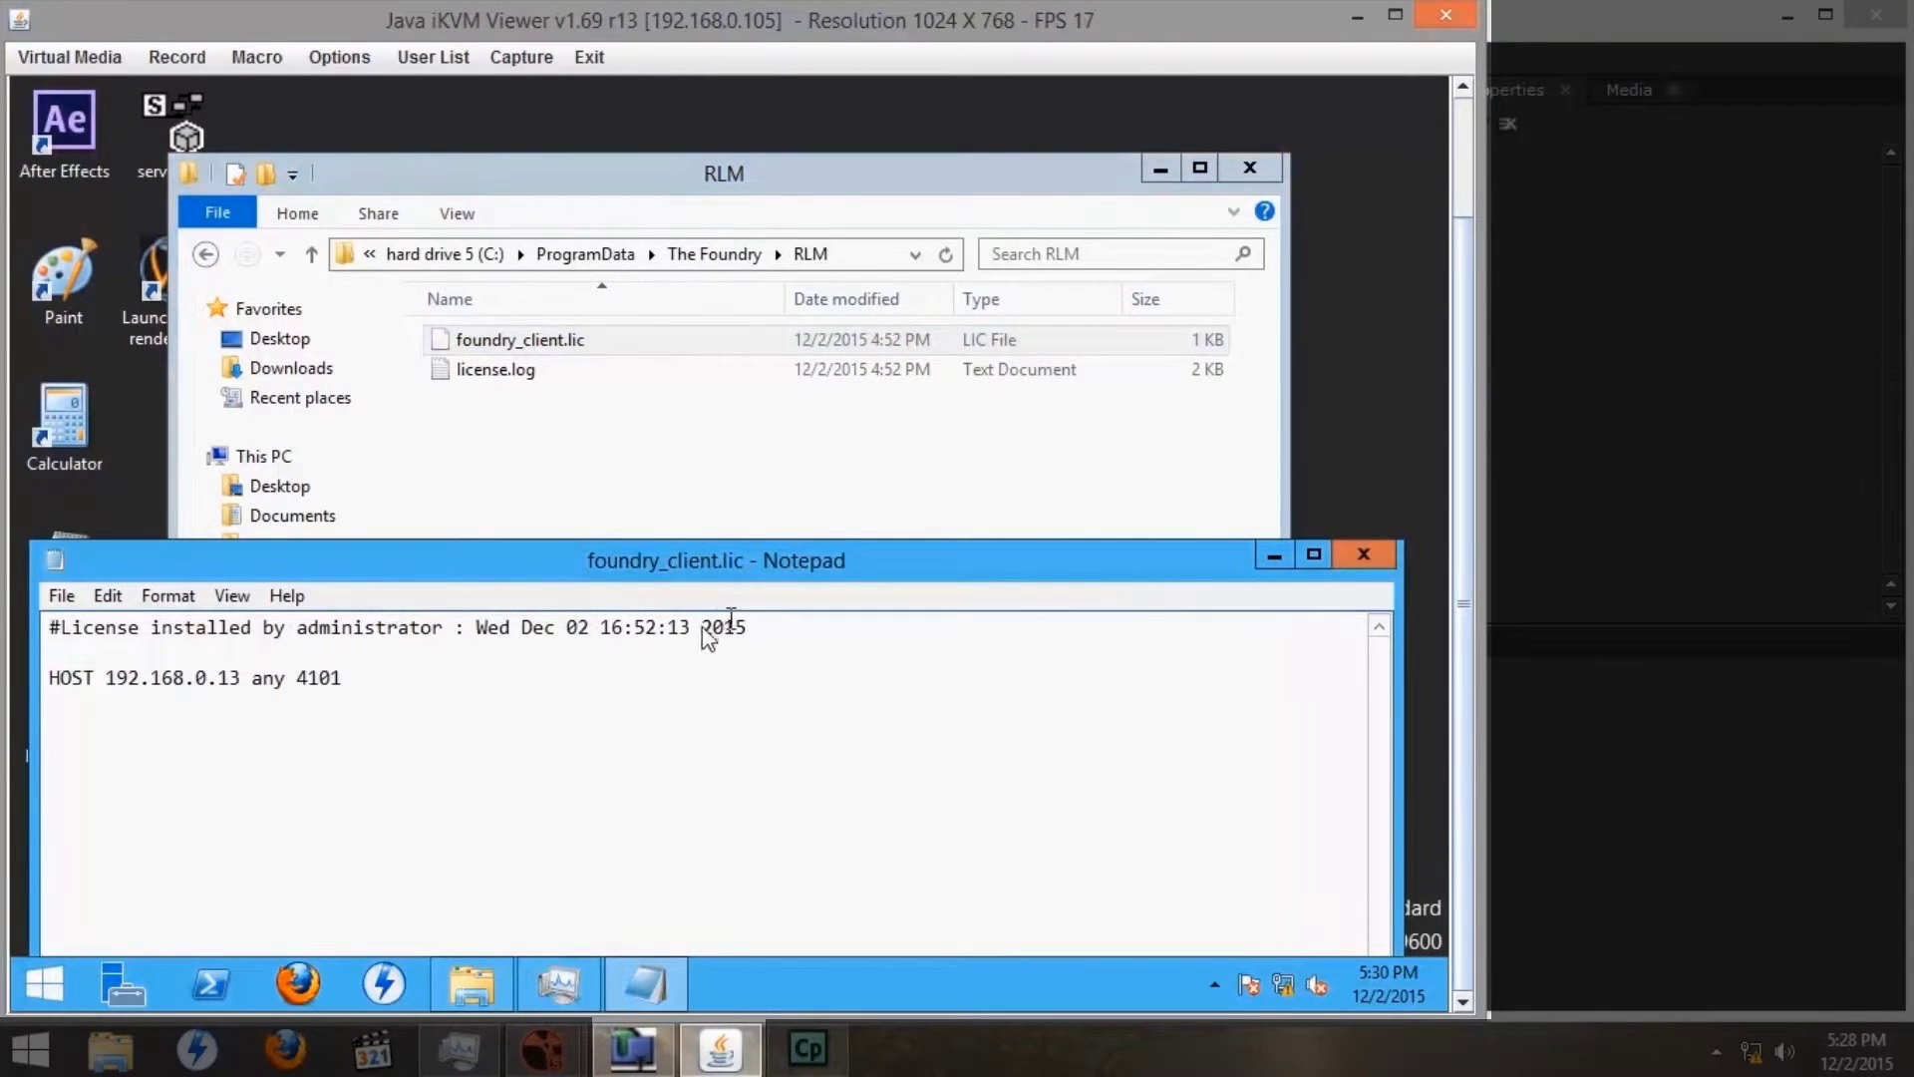
drag(48, 680, 390, 688)
click(390, 688)
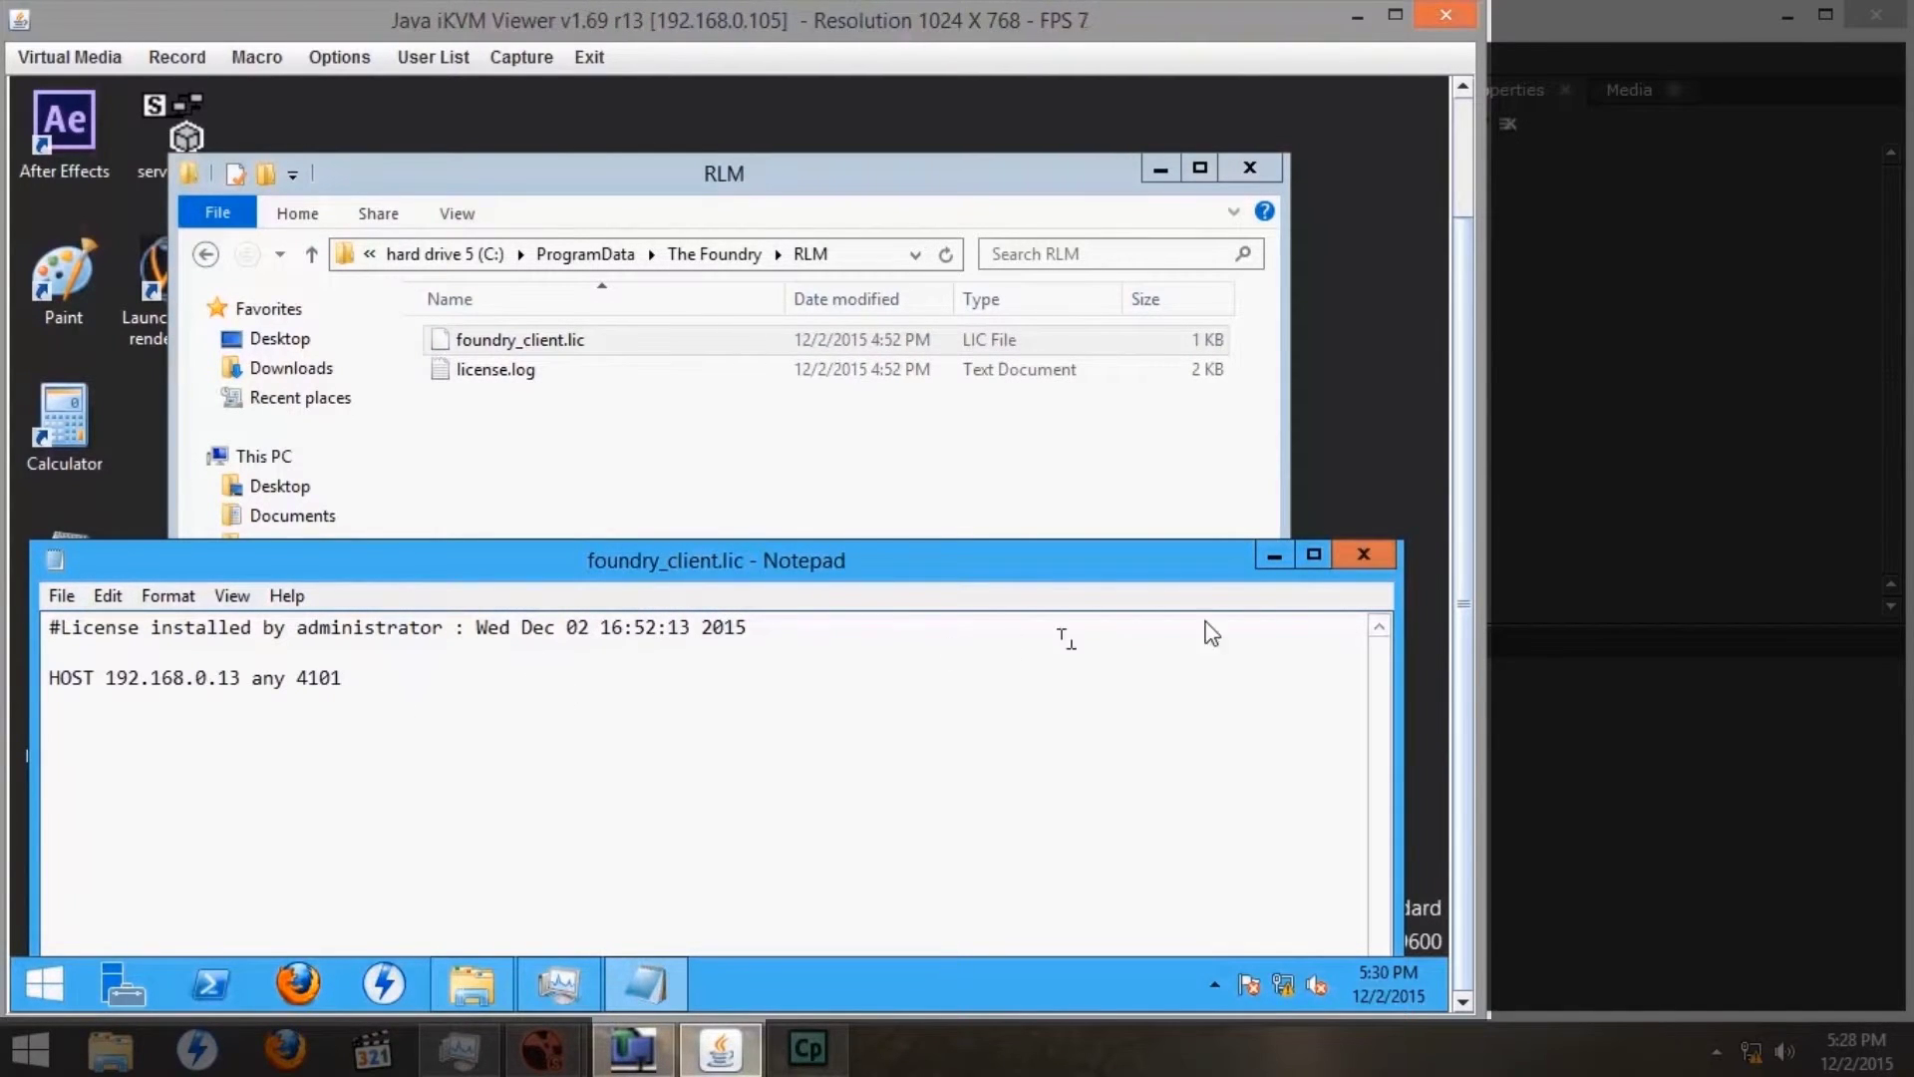
click(1363, 560)
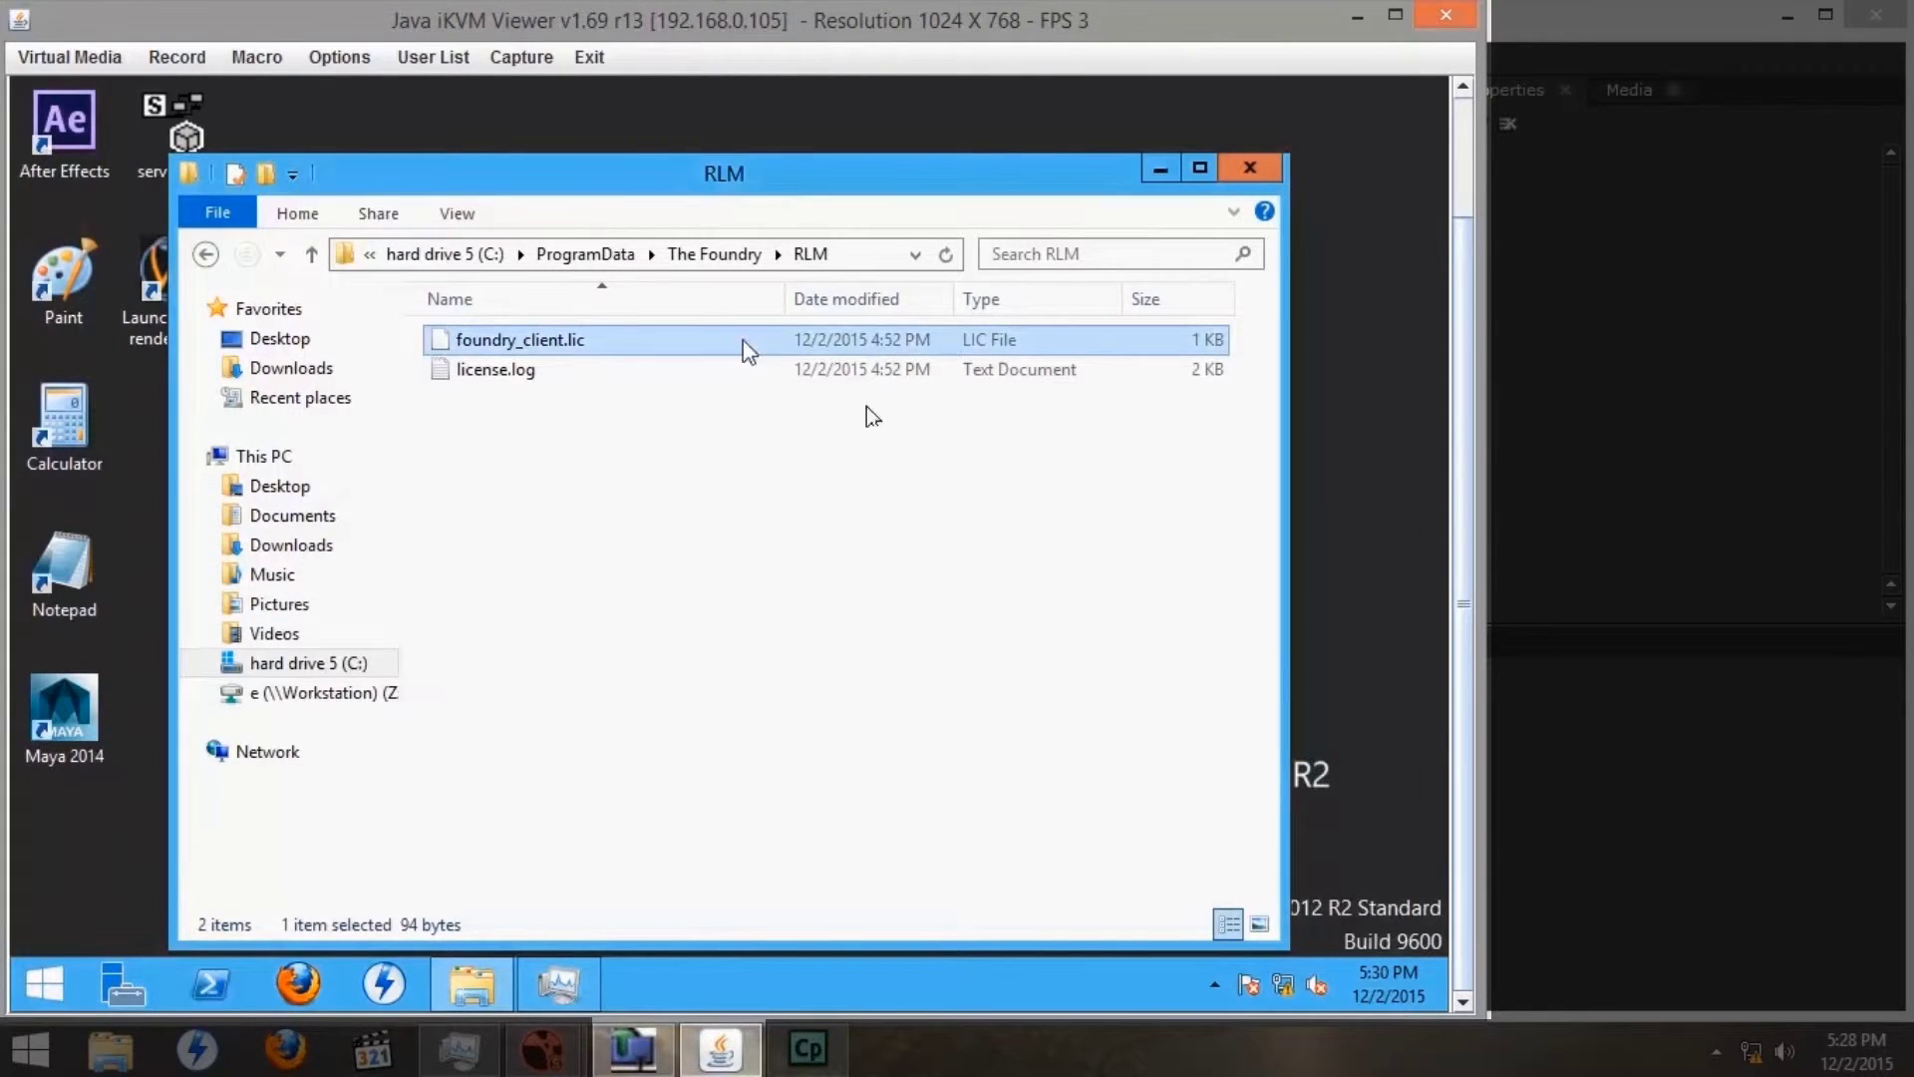
- Close the RLM folder and open frame server.bat in an enlarged Notepad window
click(1249, 168)
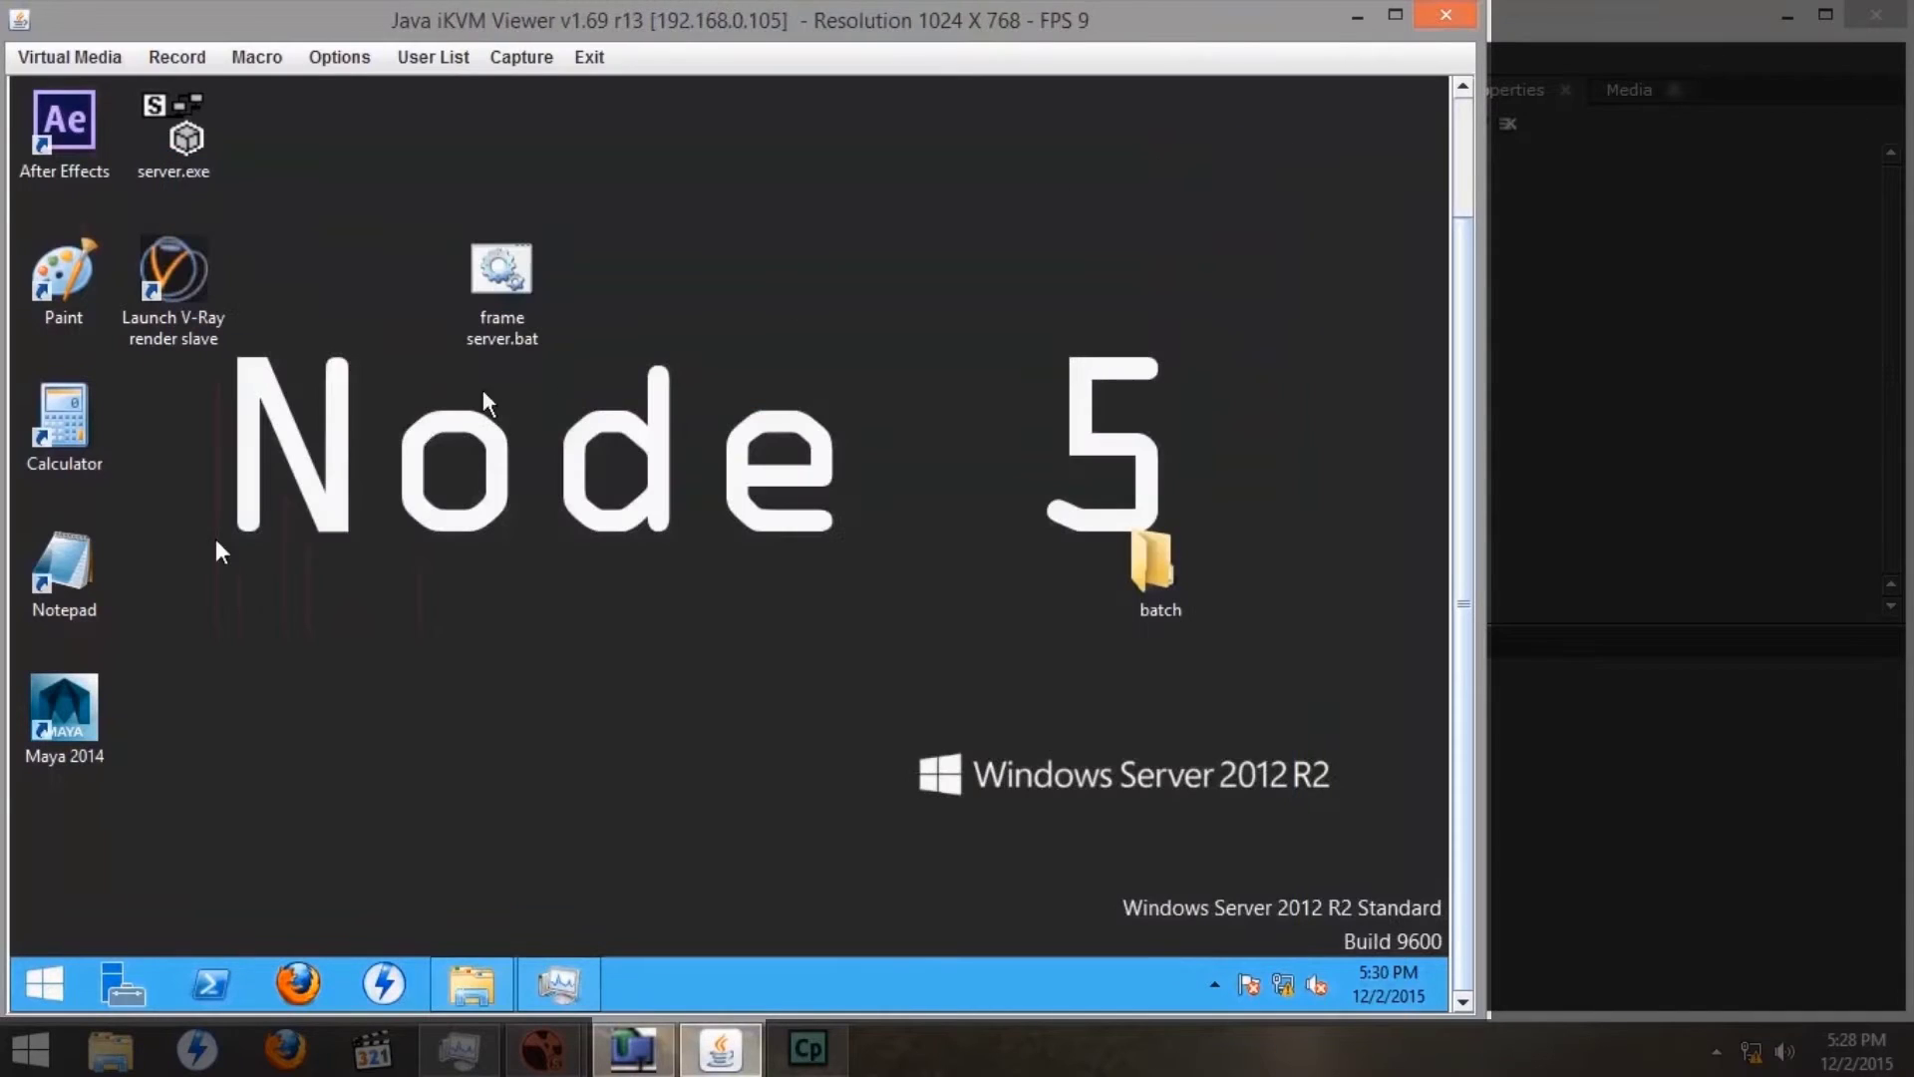
double_click(72, 575)
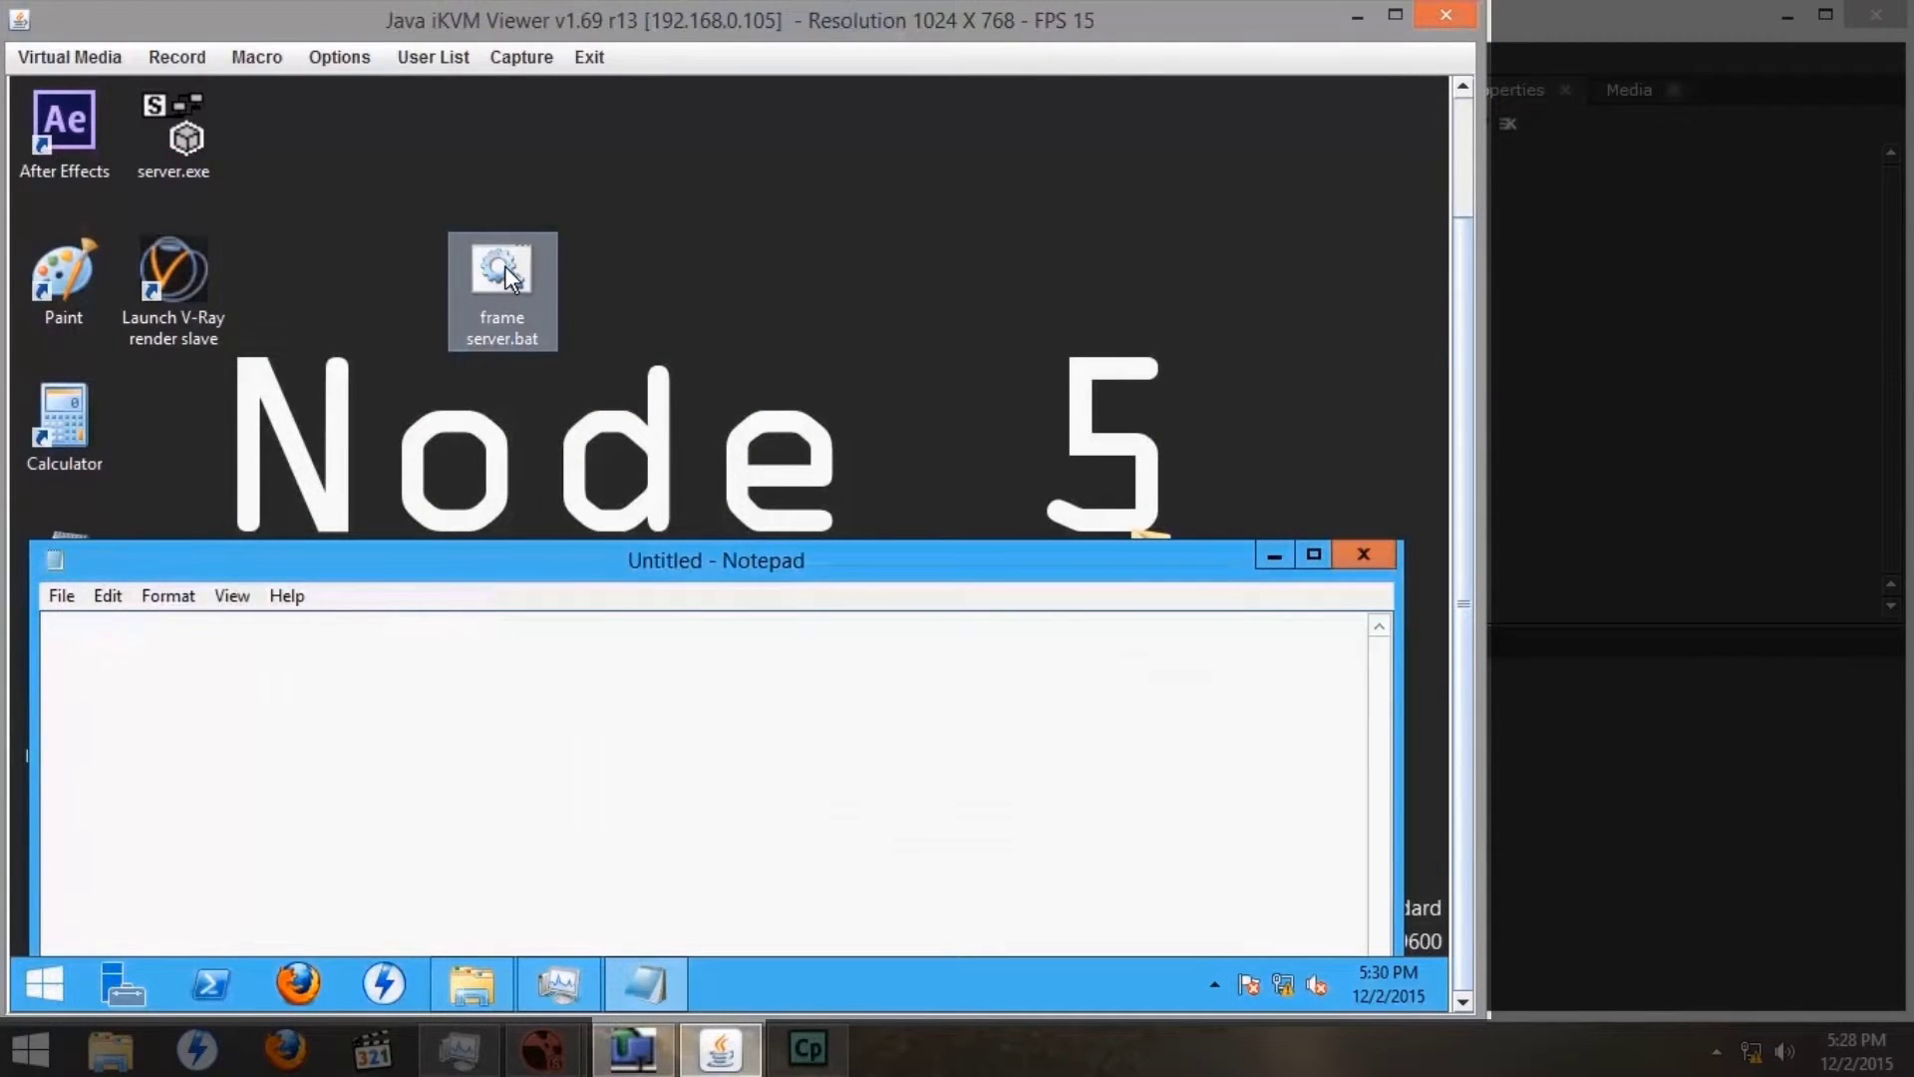
drag(505, 271, 484, 702)
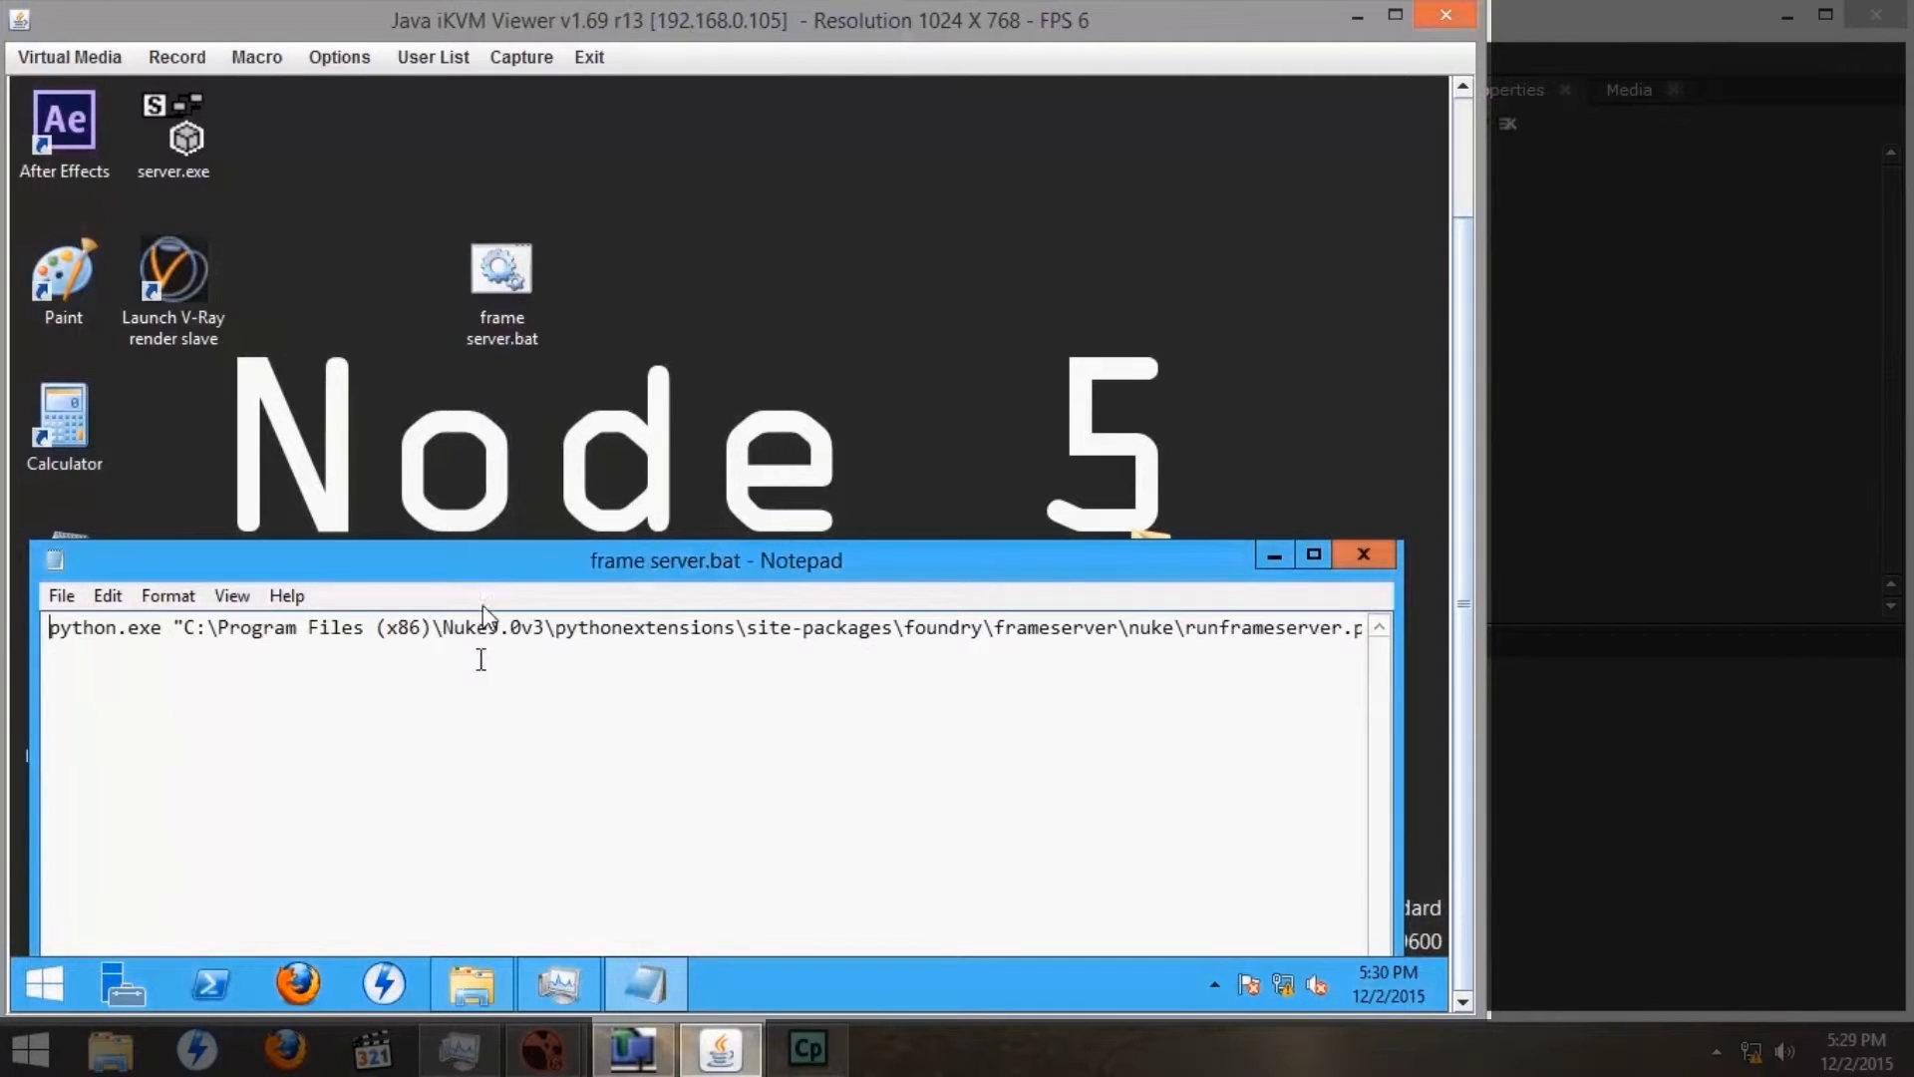
drag(500, 544, 496, 364)
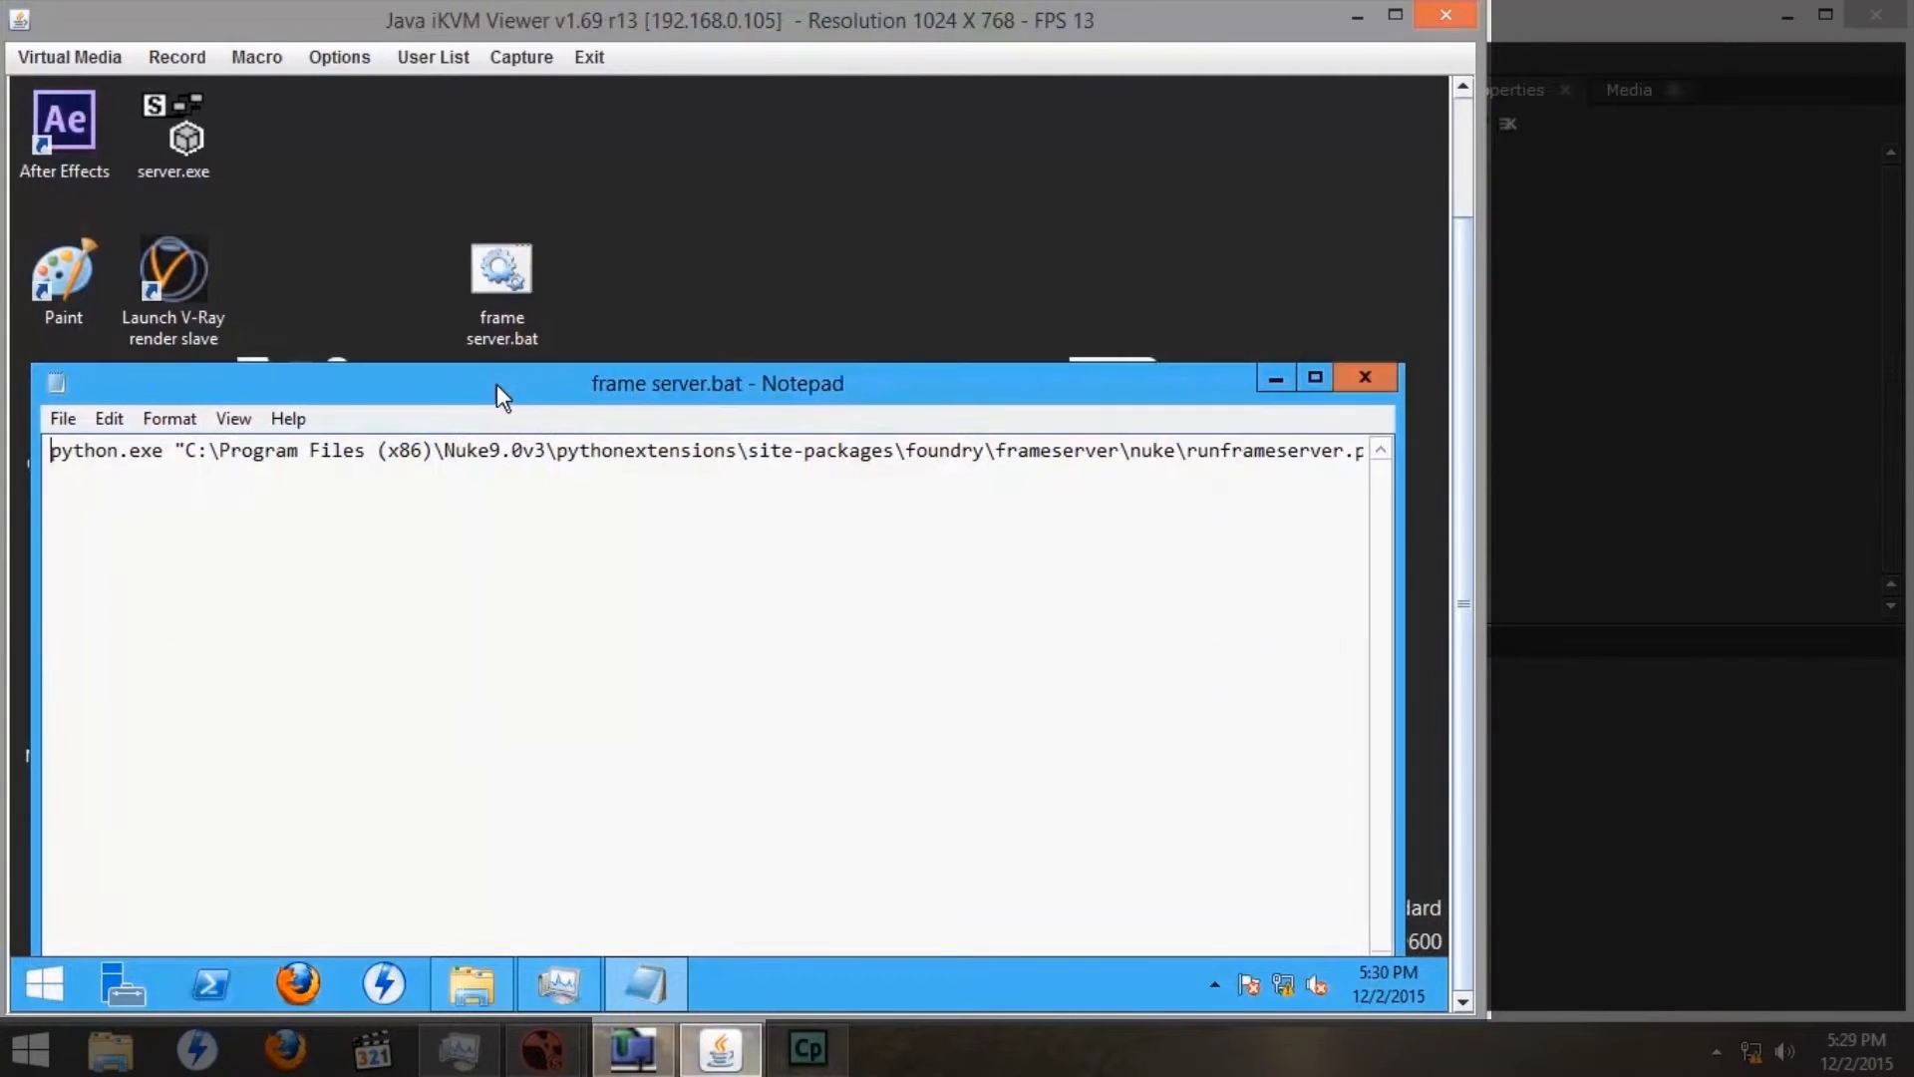
- Break the runframeserver.py command onto lines to review its tcp://192.168.0.13:4101 address, then close it
click(1178, 450)
key(Return)
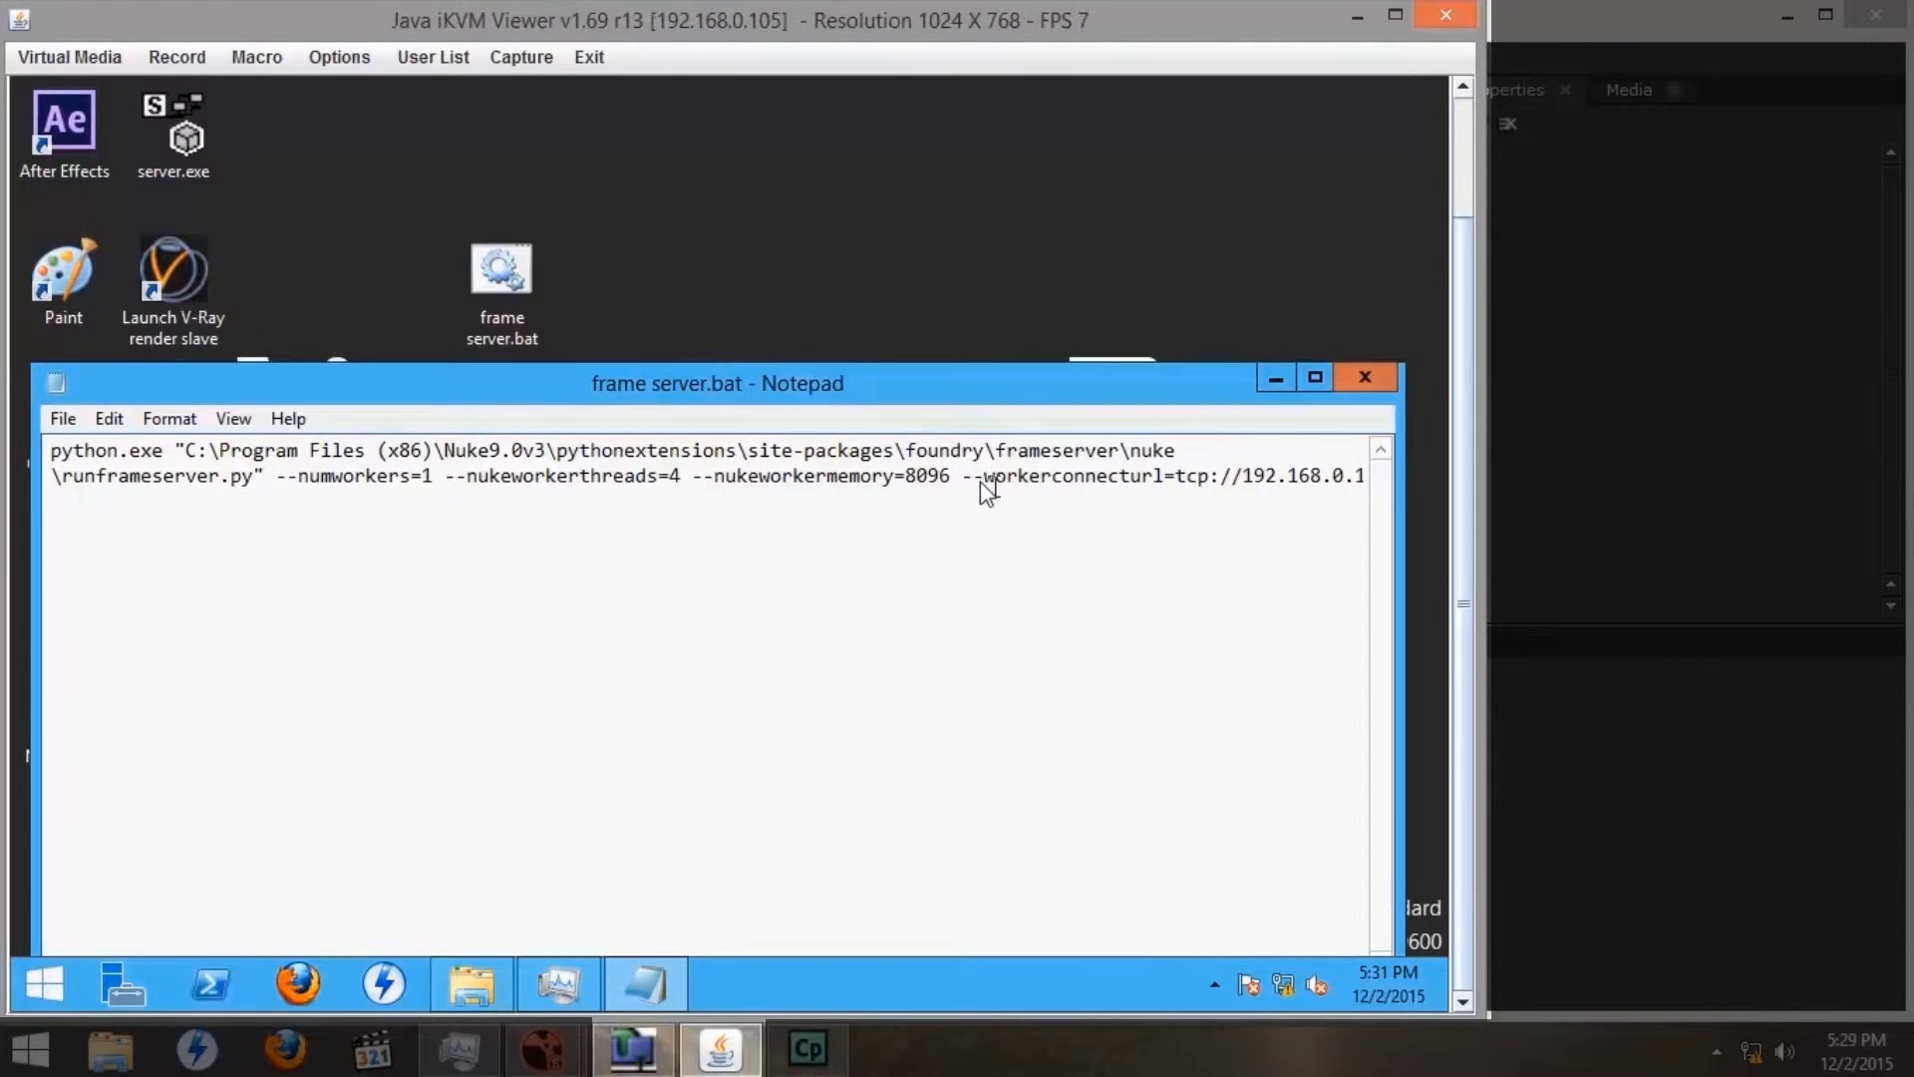
click(1177, 475)
key(Return)
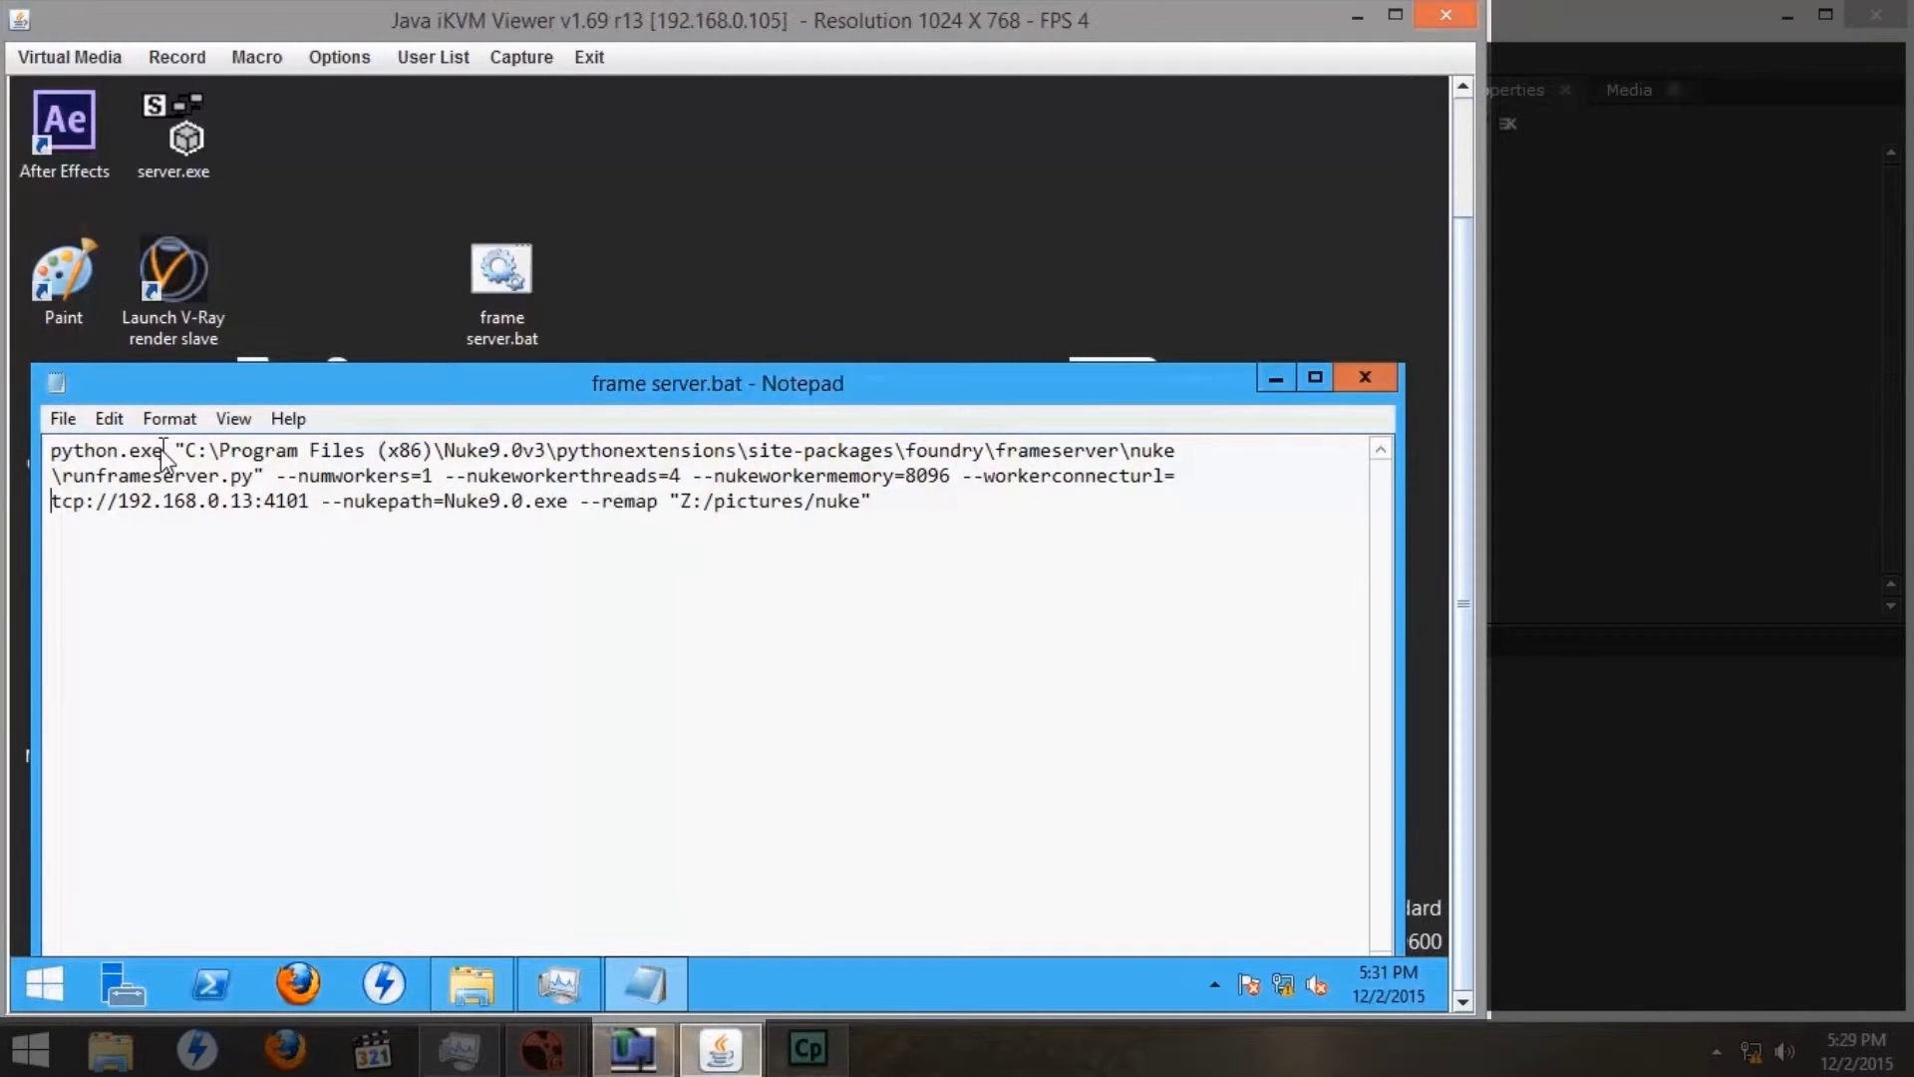
drag(175, 450, 267, 486)
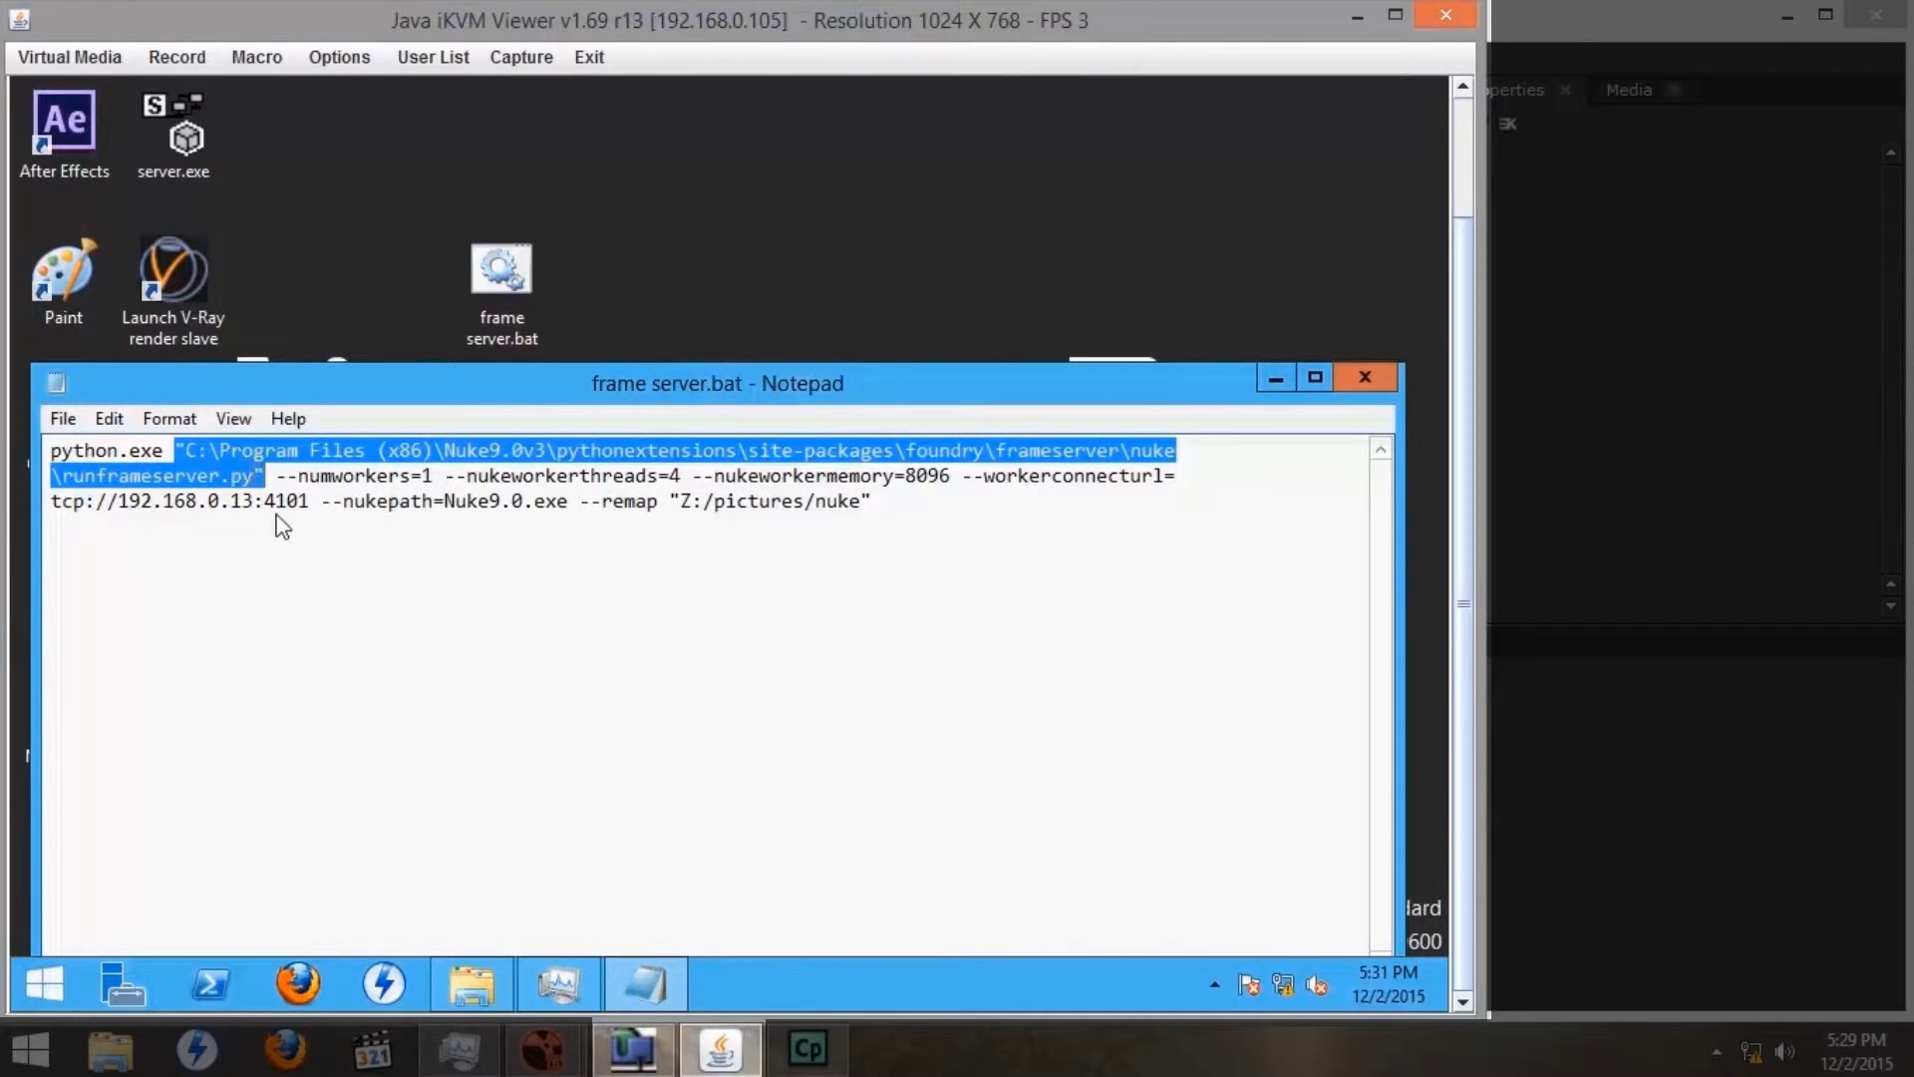
click(302, 561)
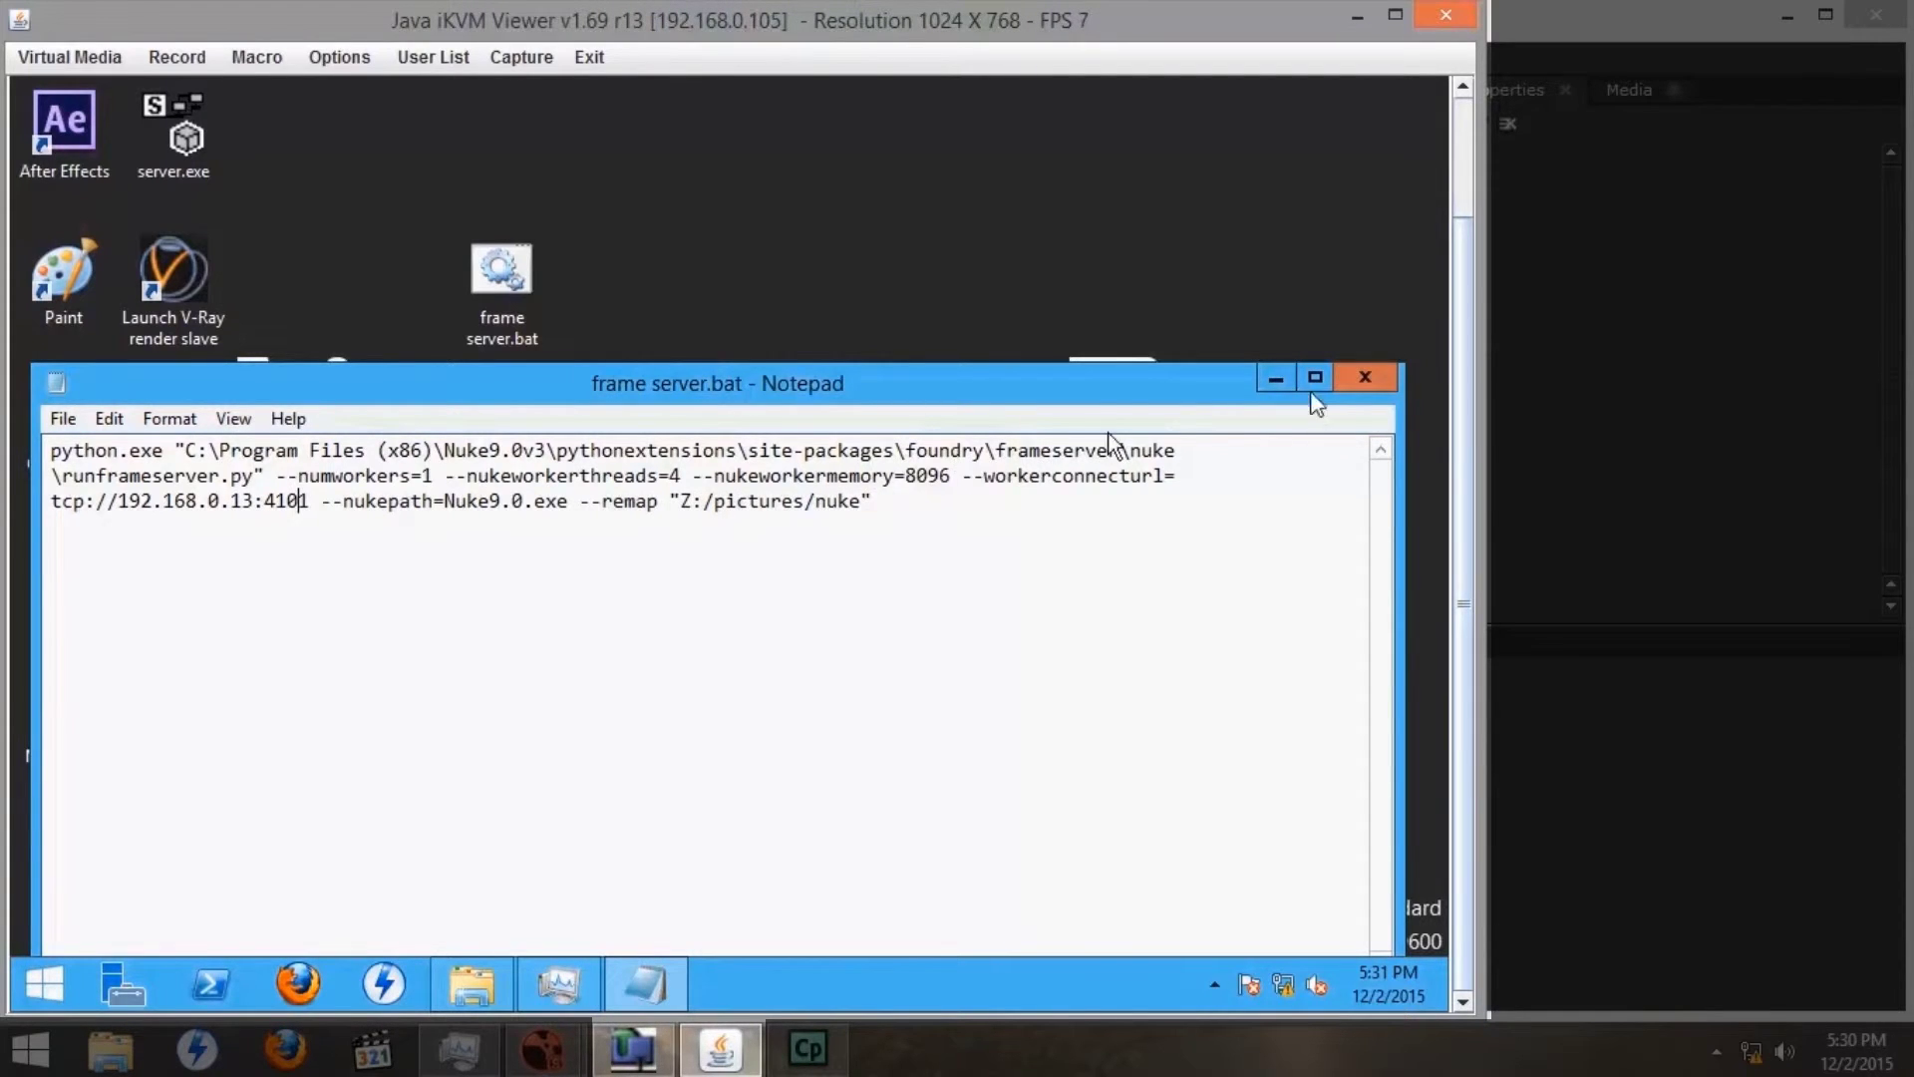
click(1363, 372)
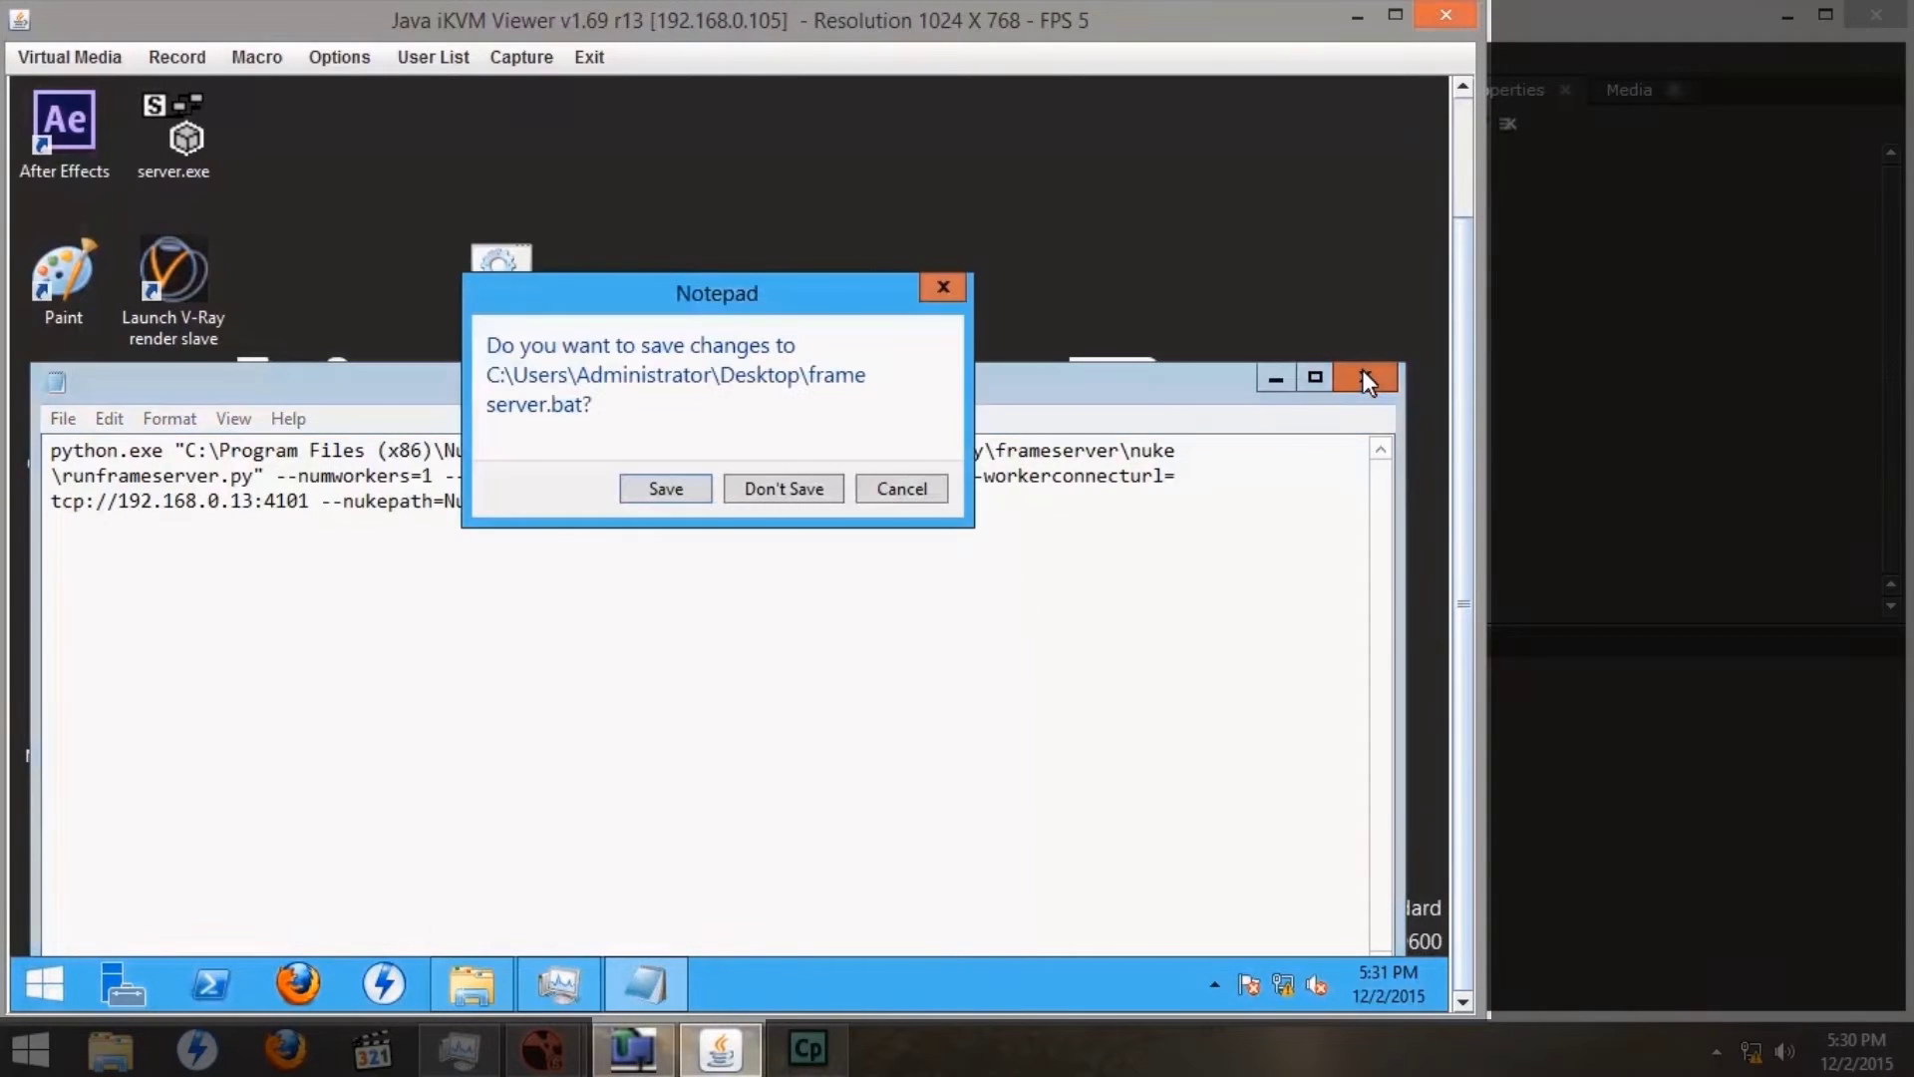
- Discard the batch file edits and move frame server.bat into the Nuke9.0v3 folder
click(788, 490)
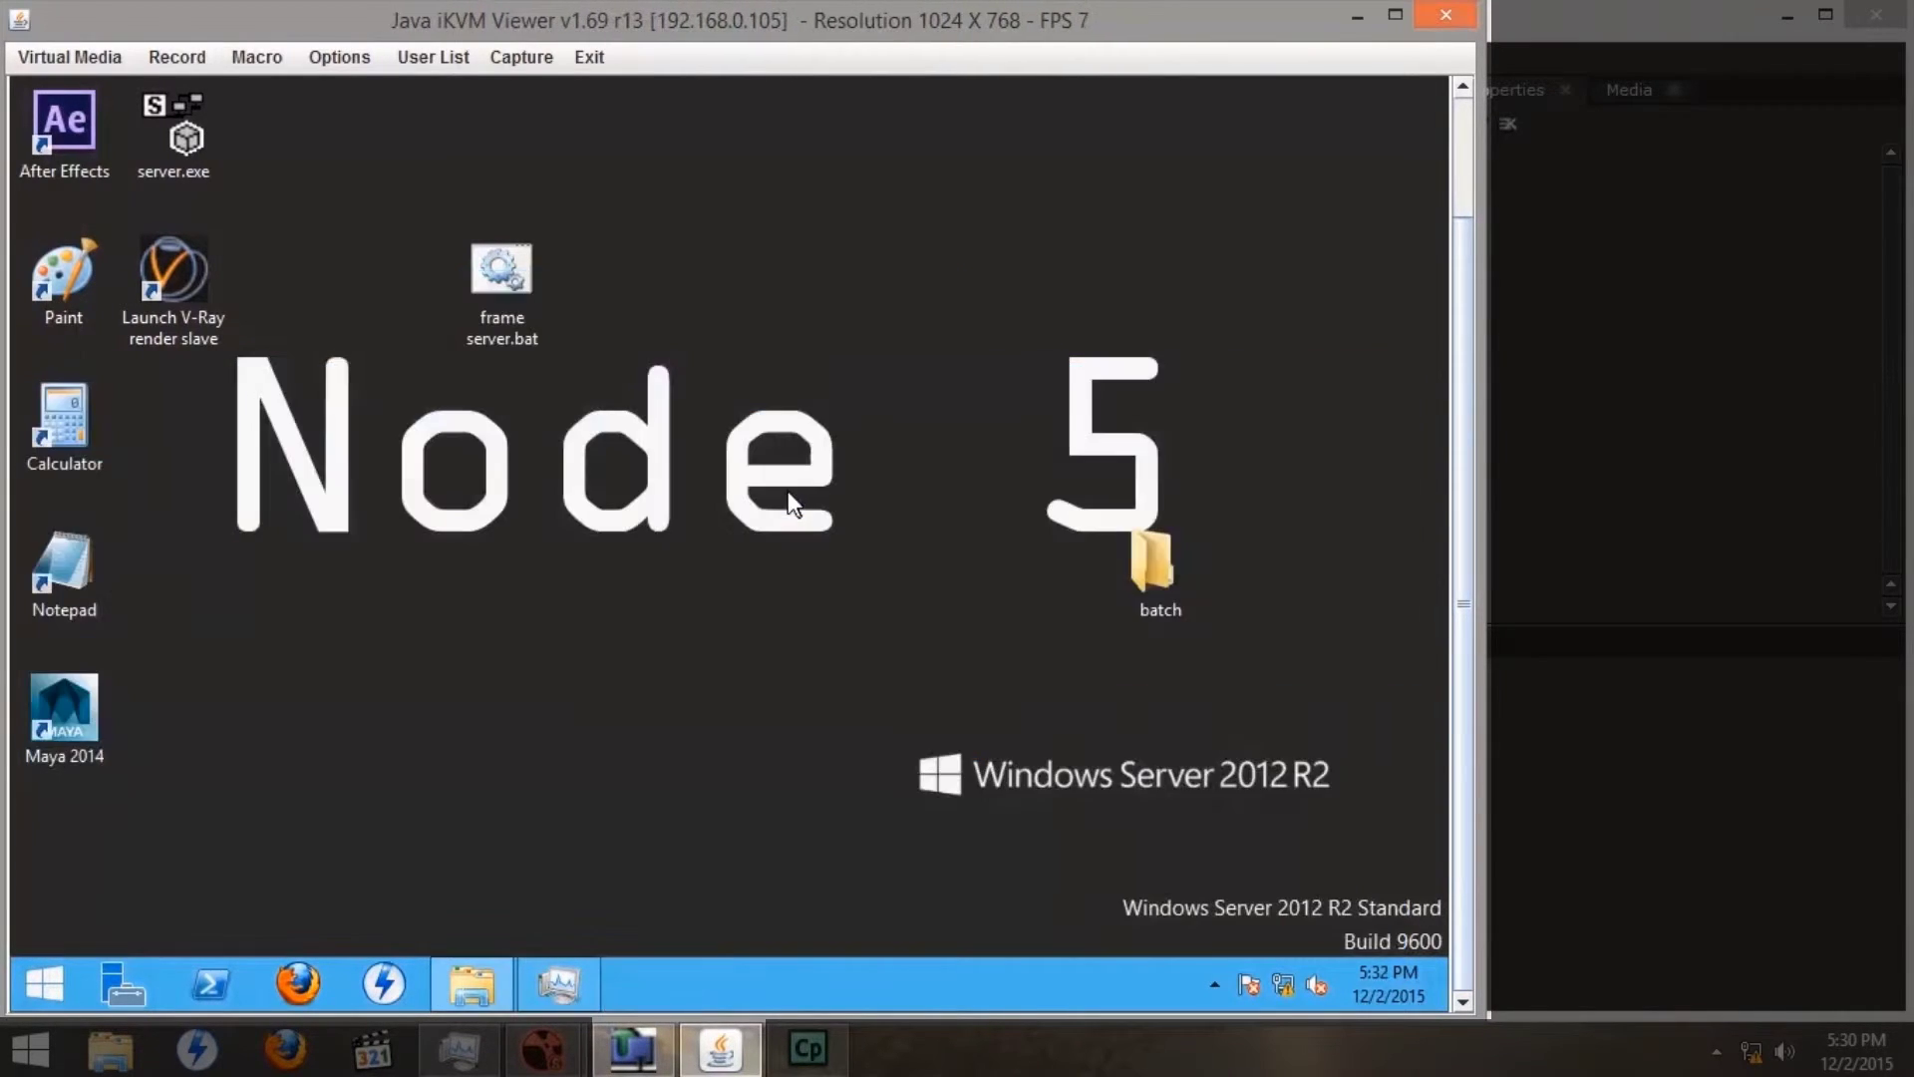
click(459, 987)
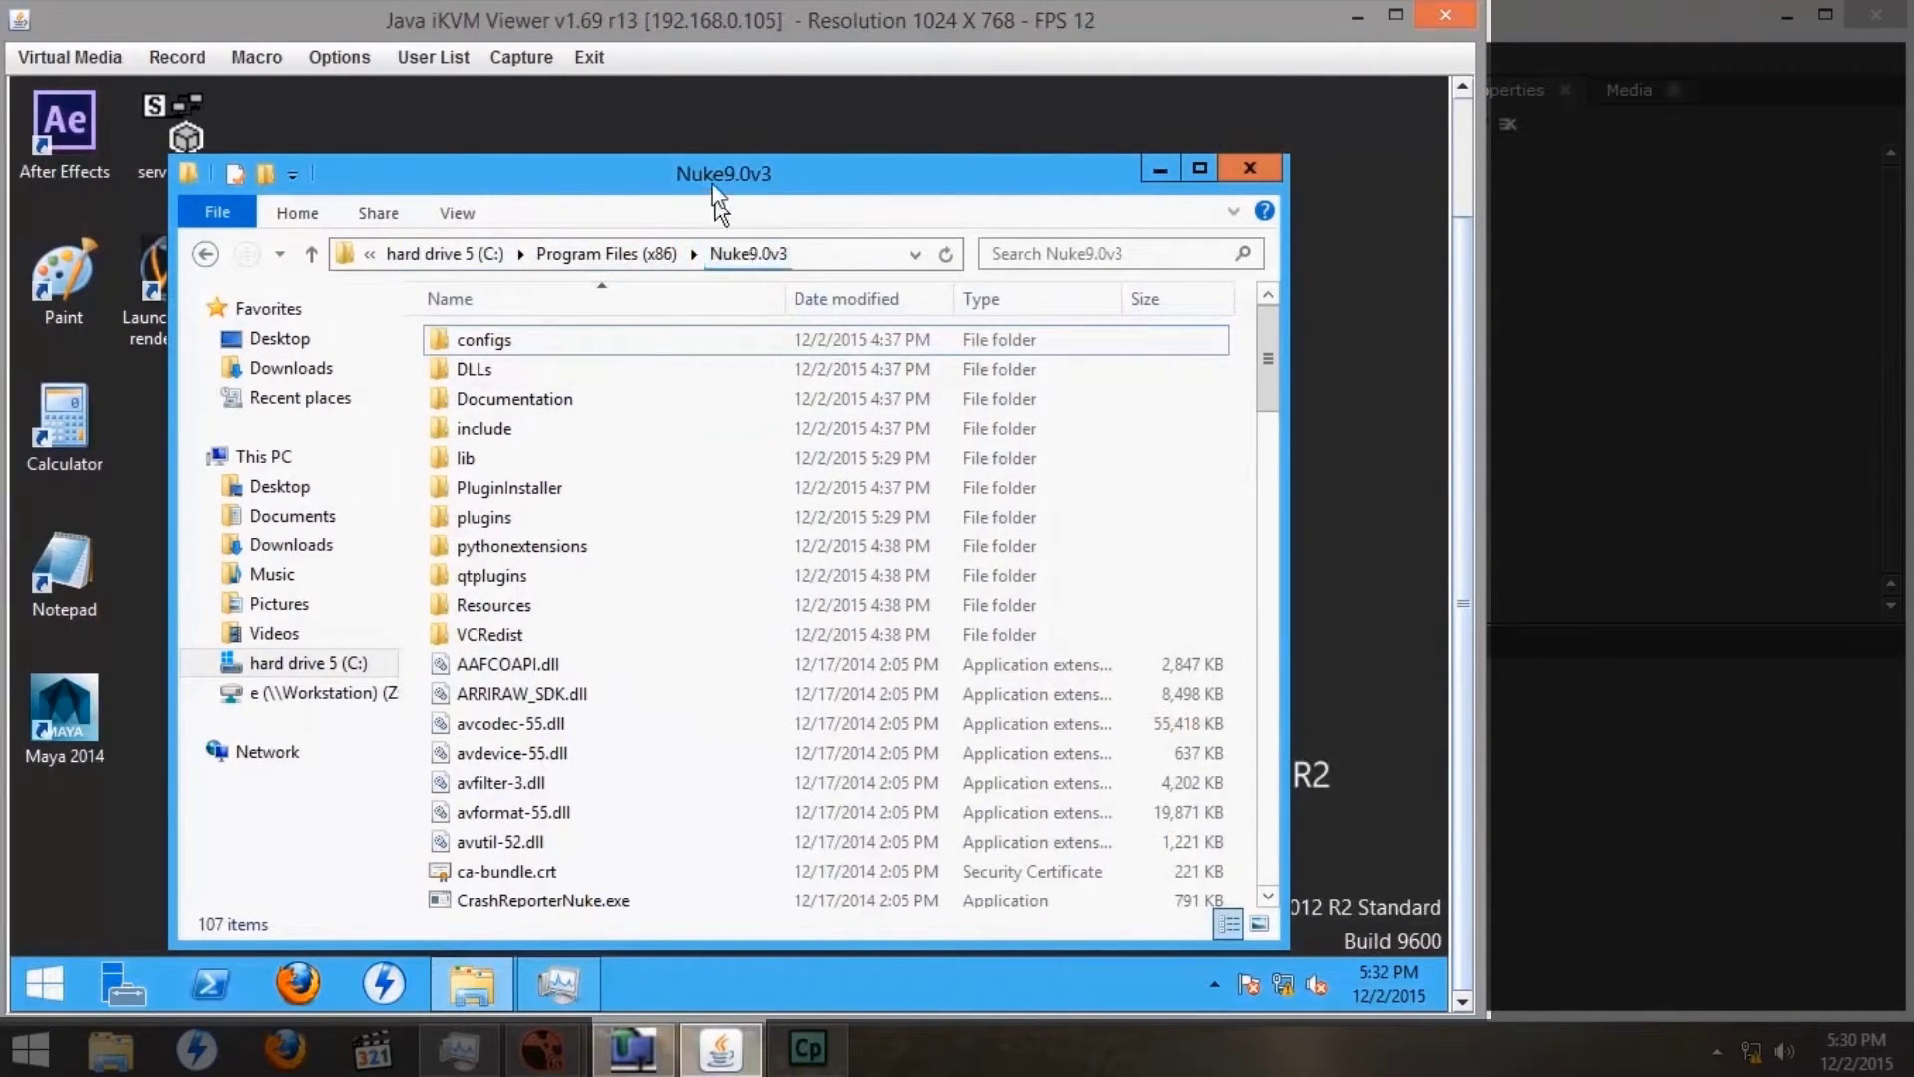
drag(713, 186, 720, 431)
drag(509, 284, 1205, 753)
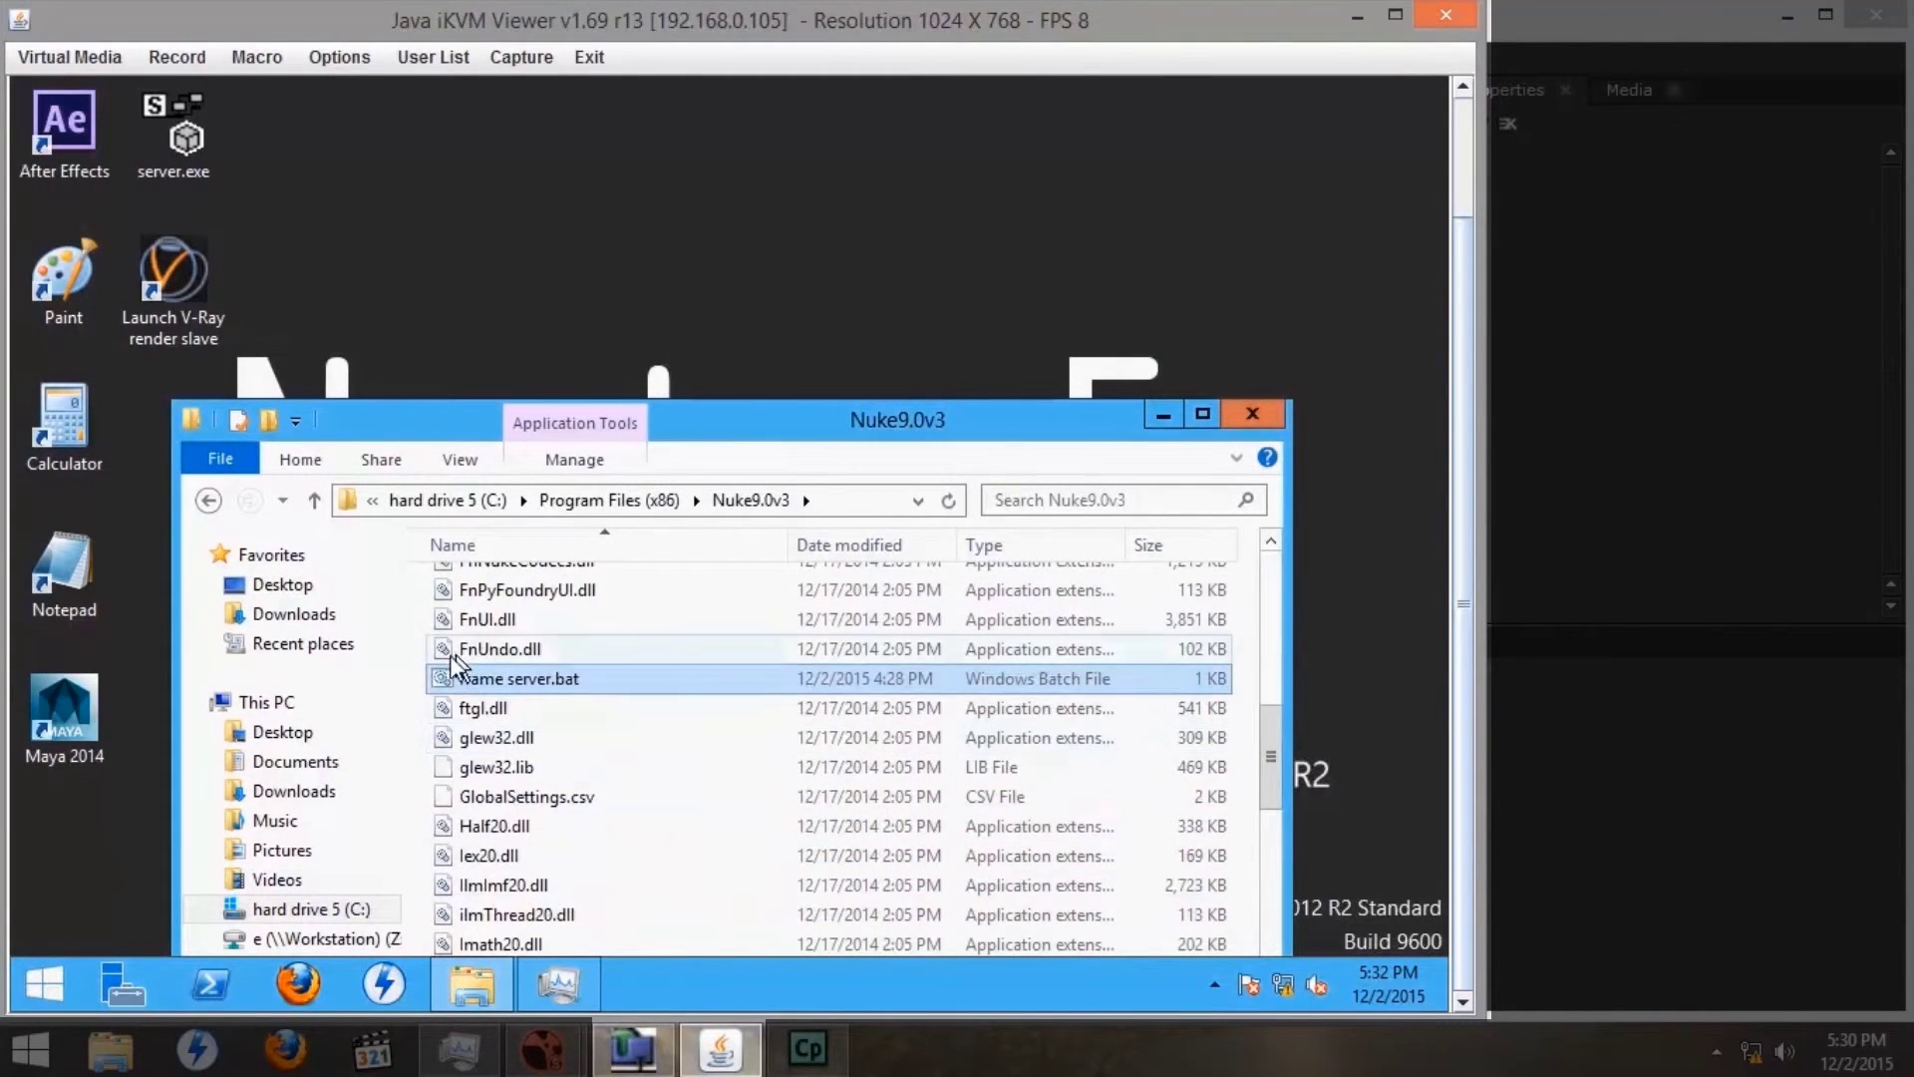
- Create a desktop shortcut to frame server.bat and rename it 'frame server'
right_click(489, 685)
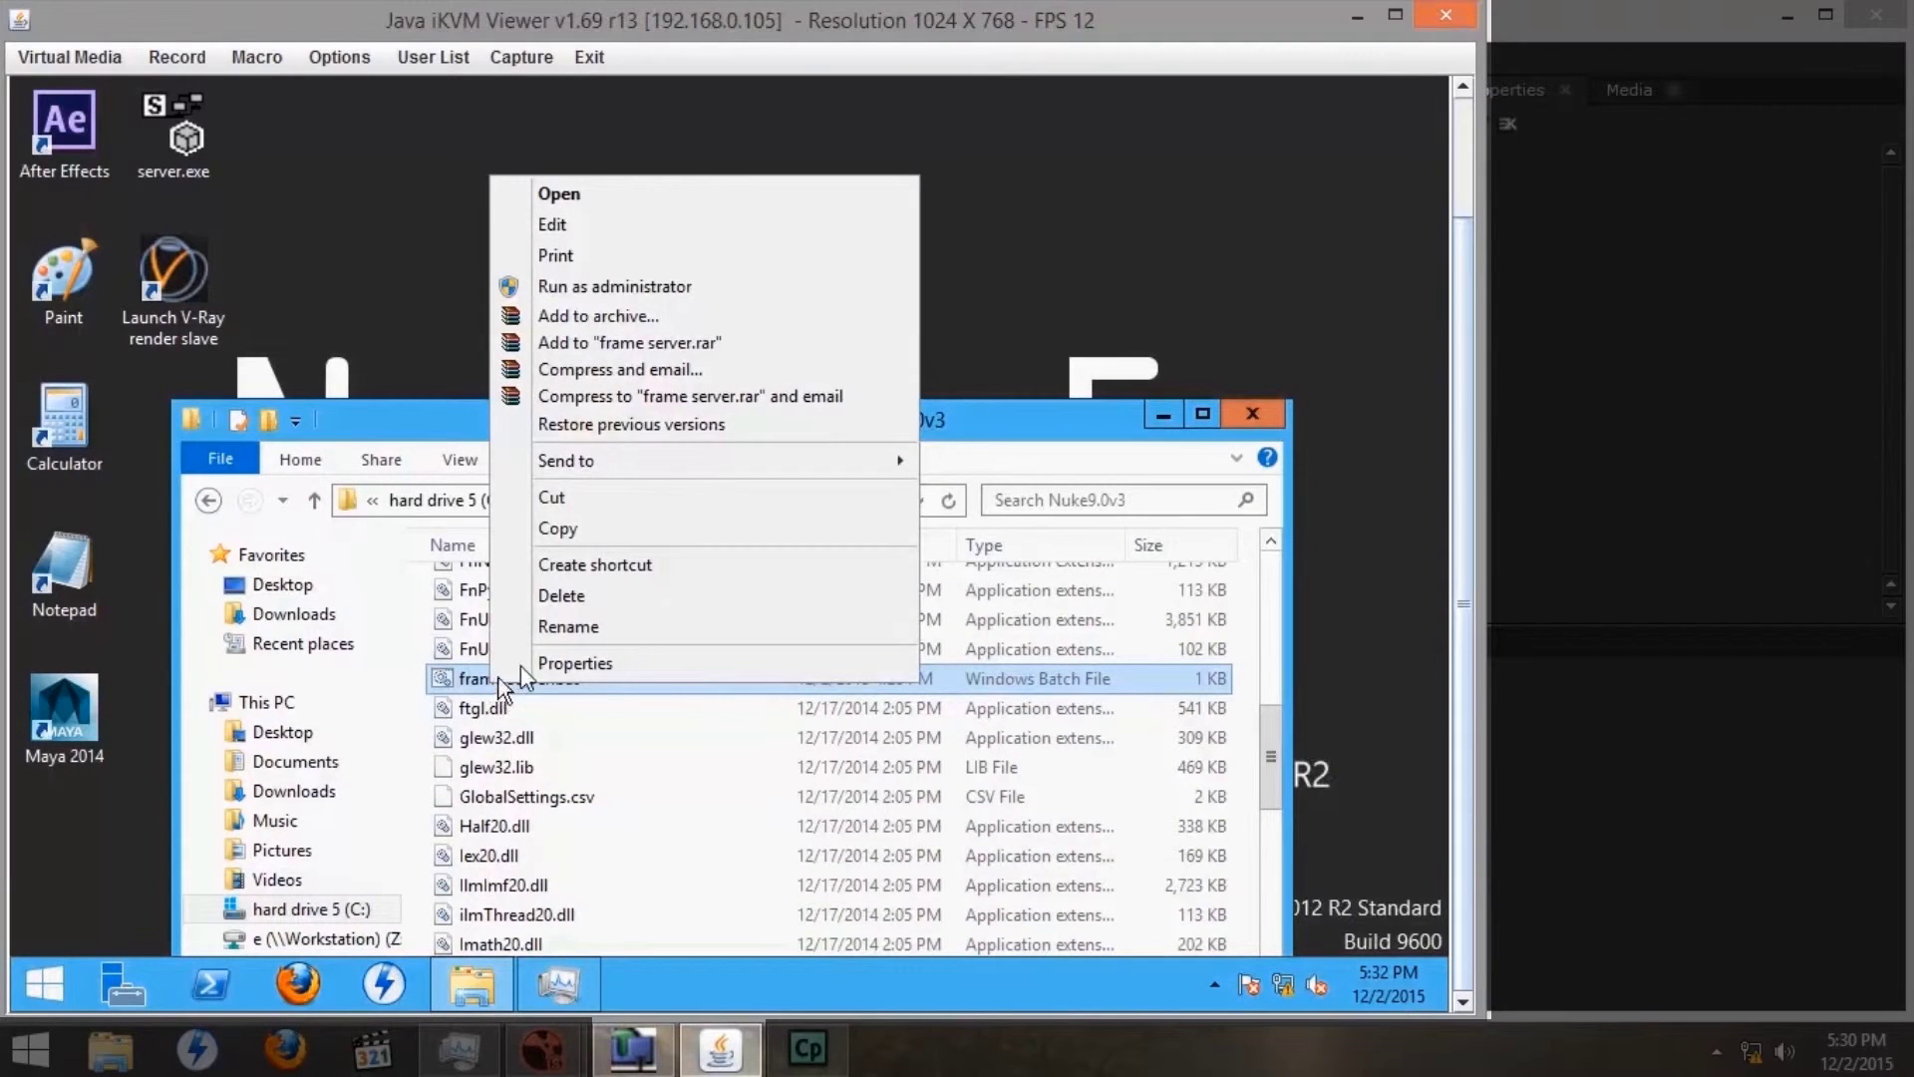
click(582, 565)
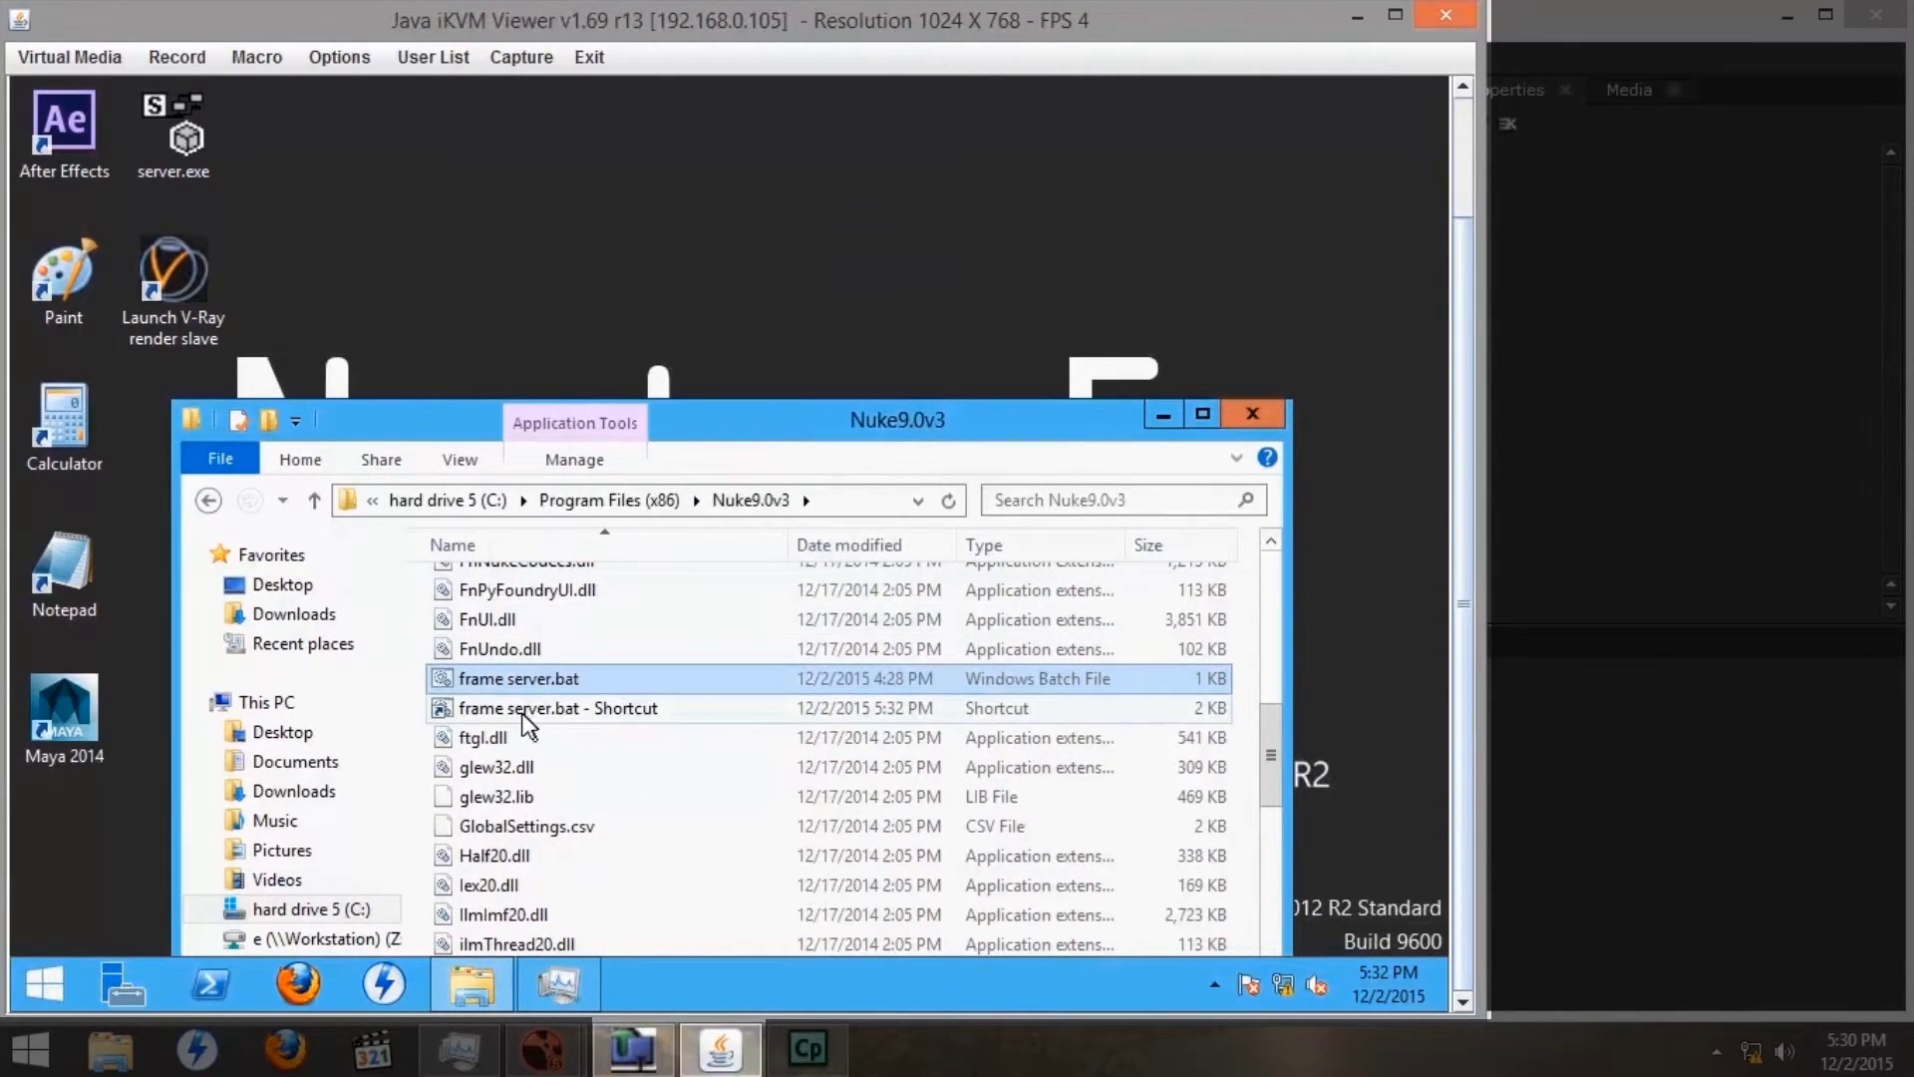
drag(522, 714, 483, 291)
click(1260, 410)
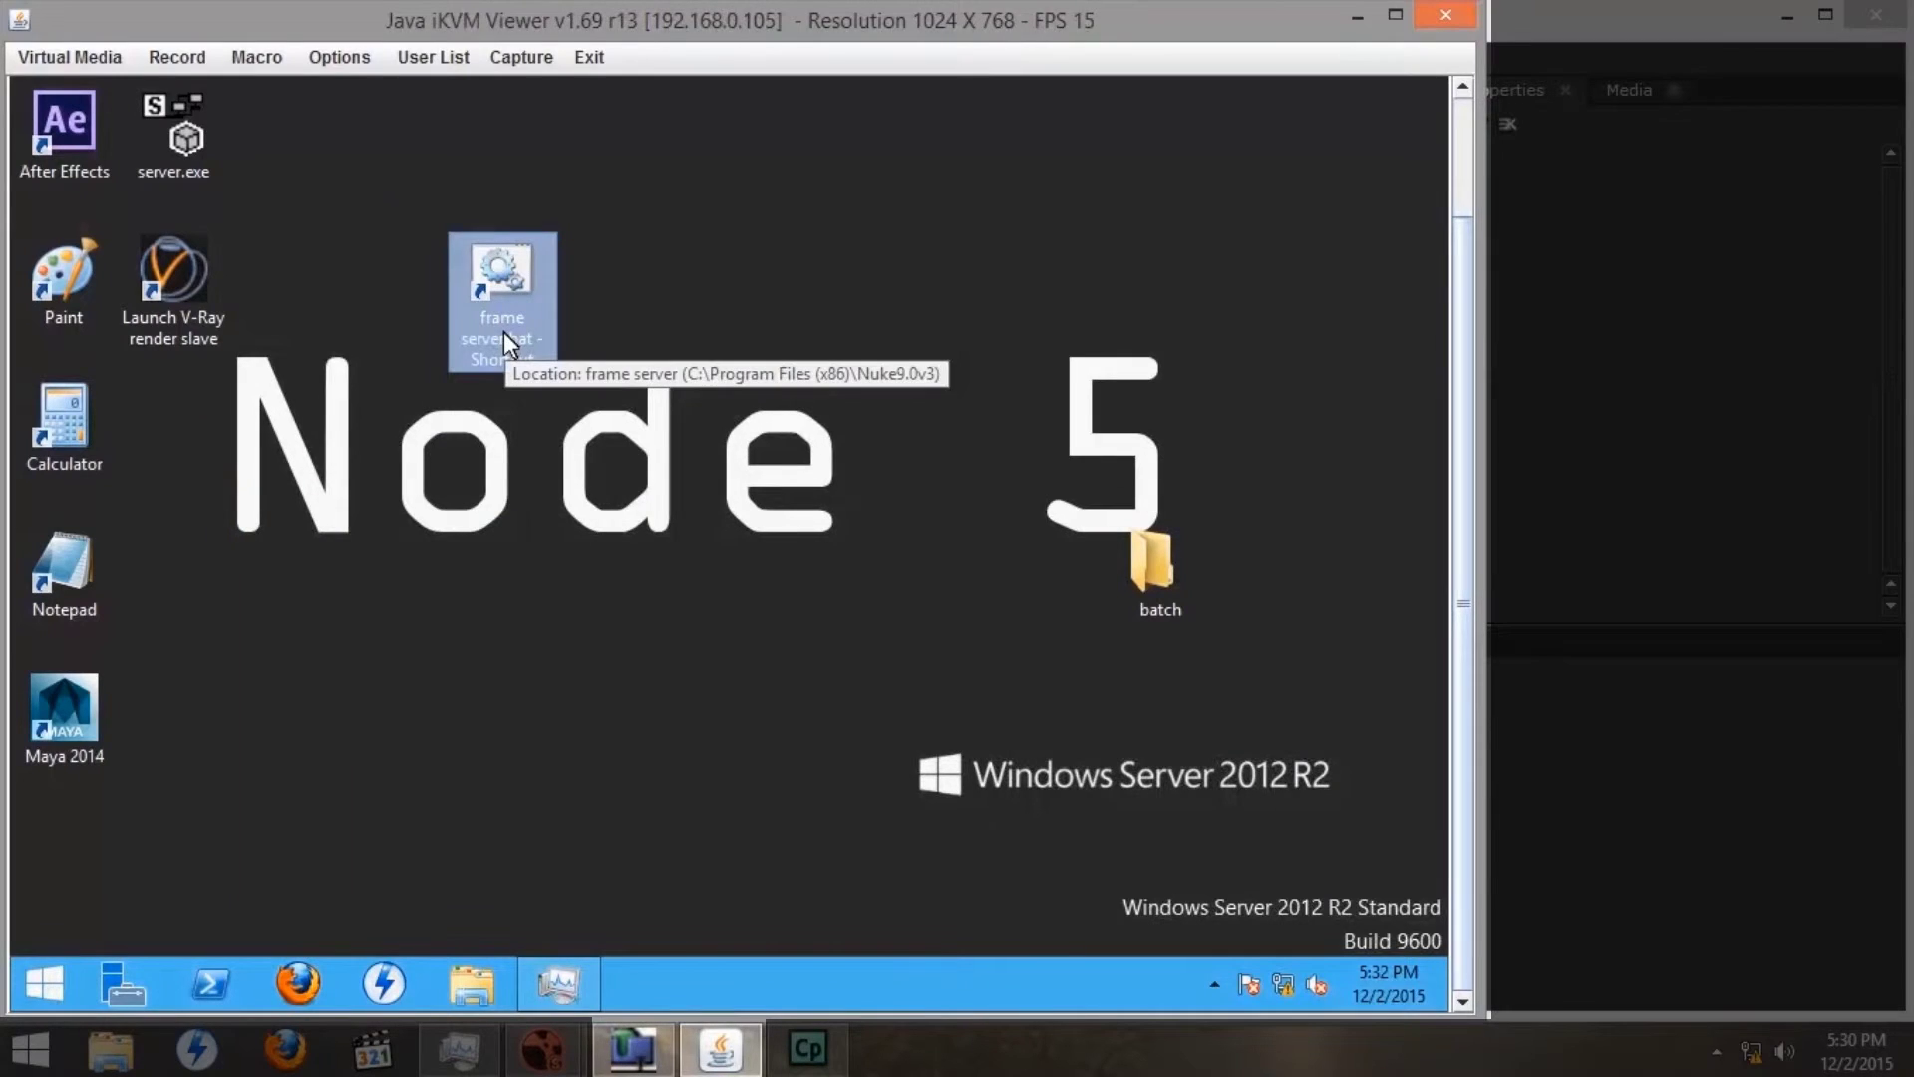
click(505, 332)
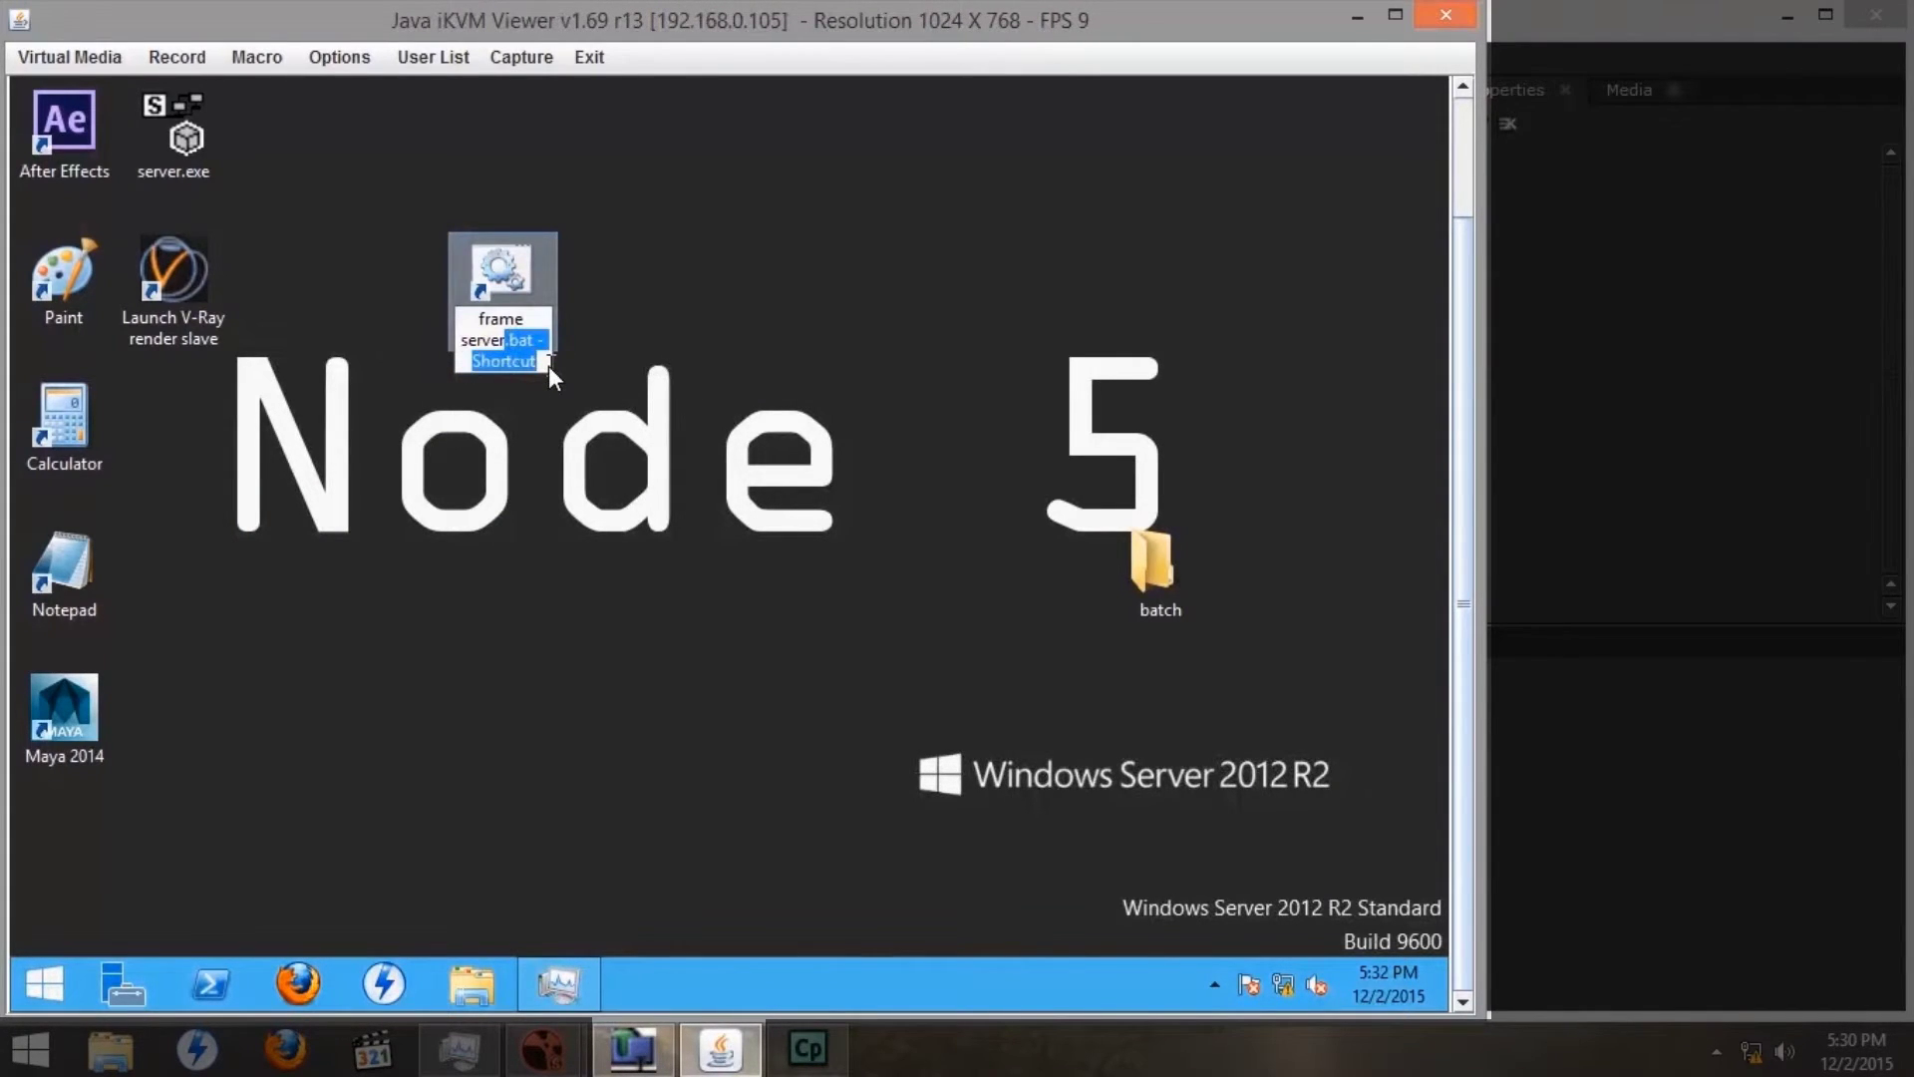
key(BackSpace)
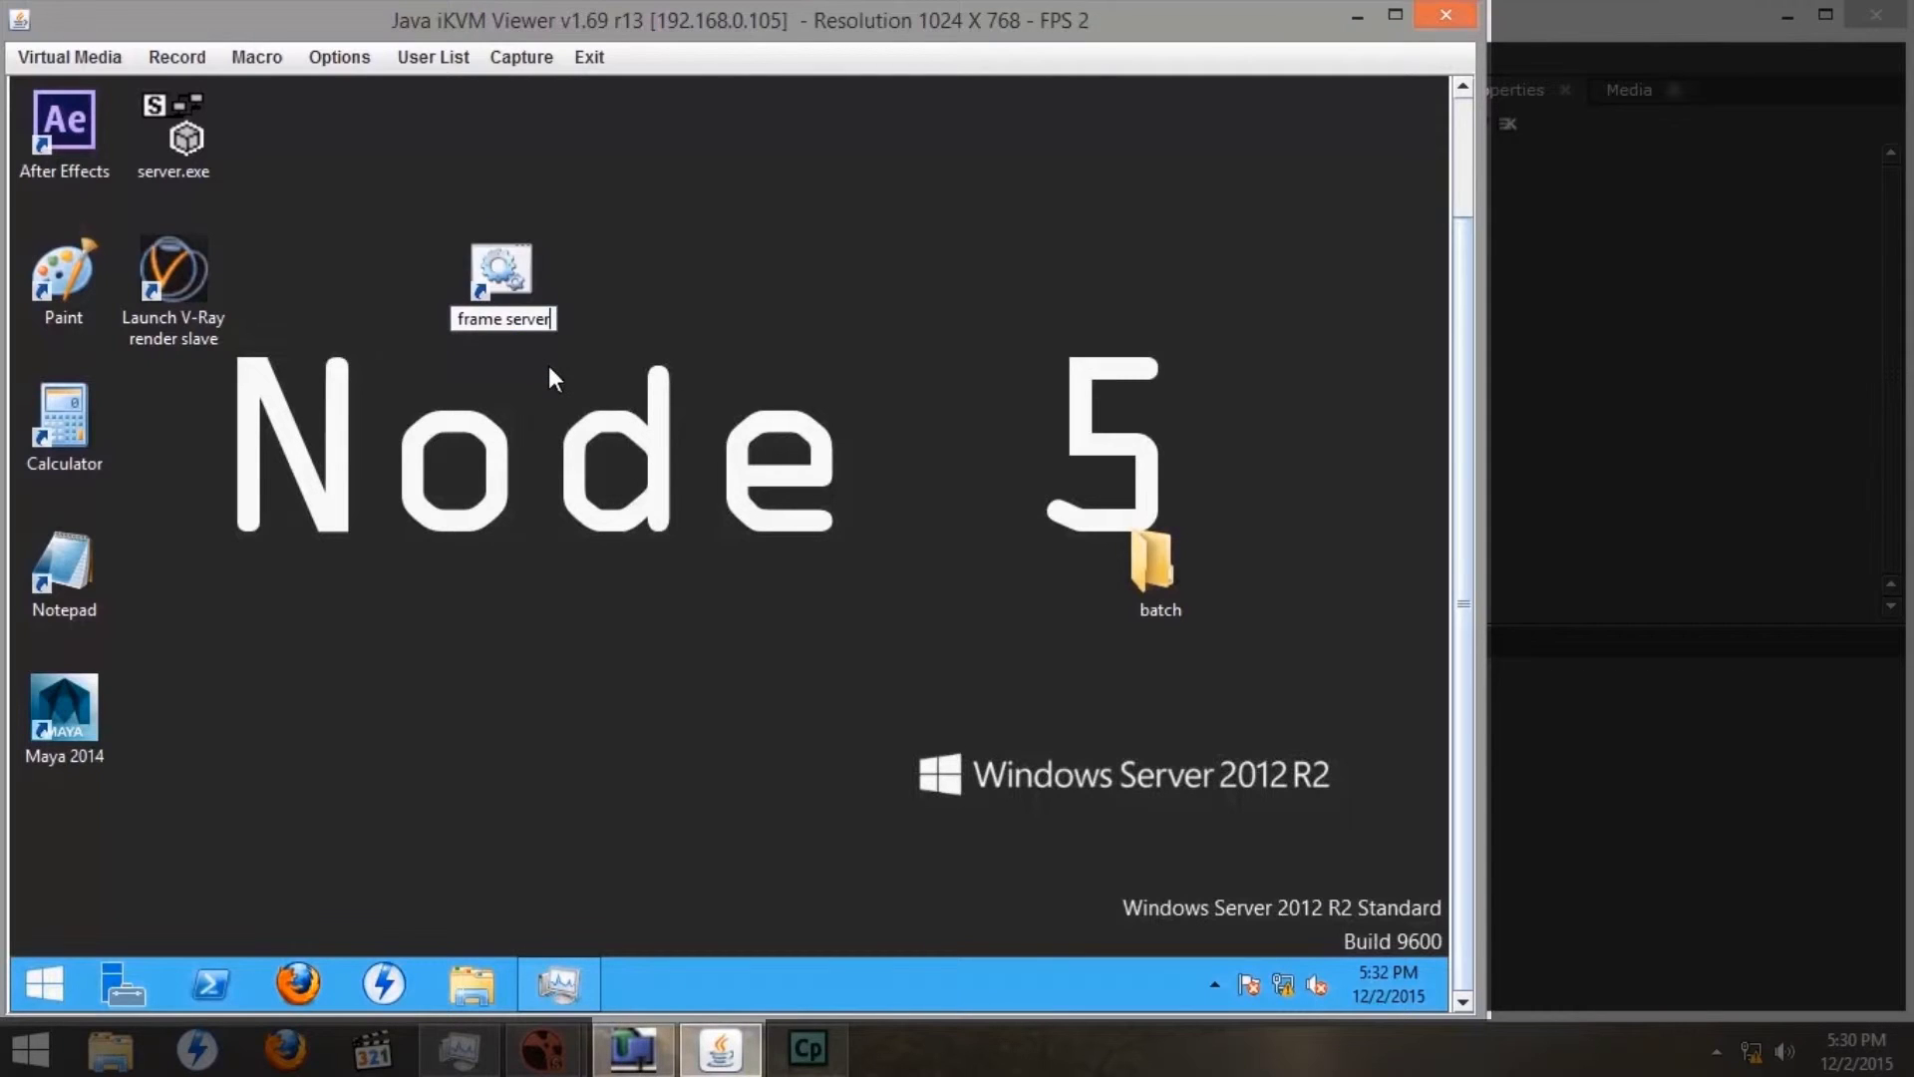
key(Return)
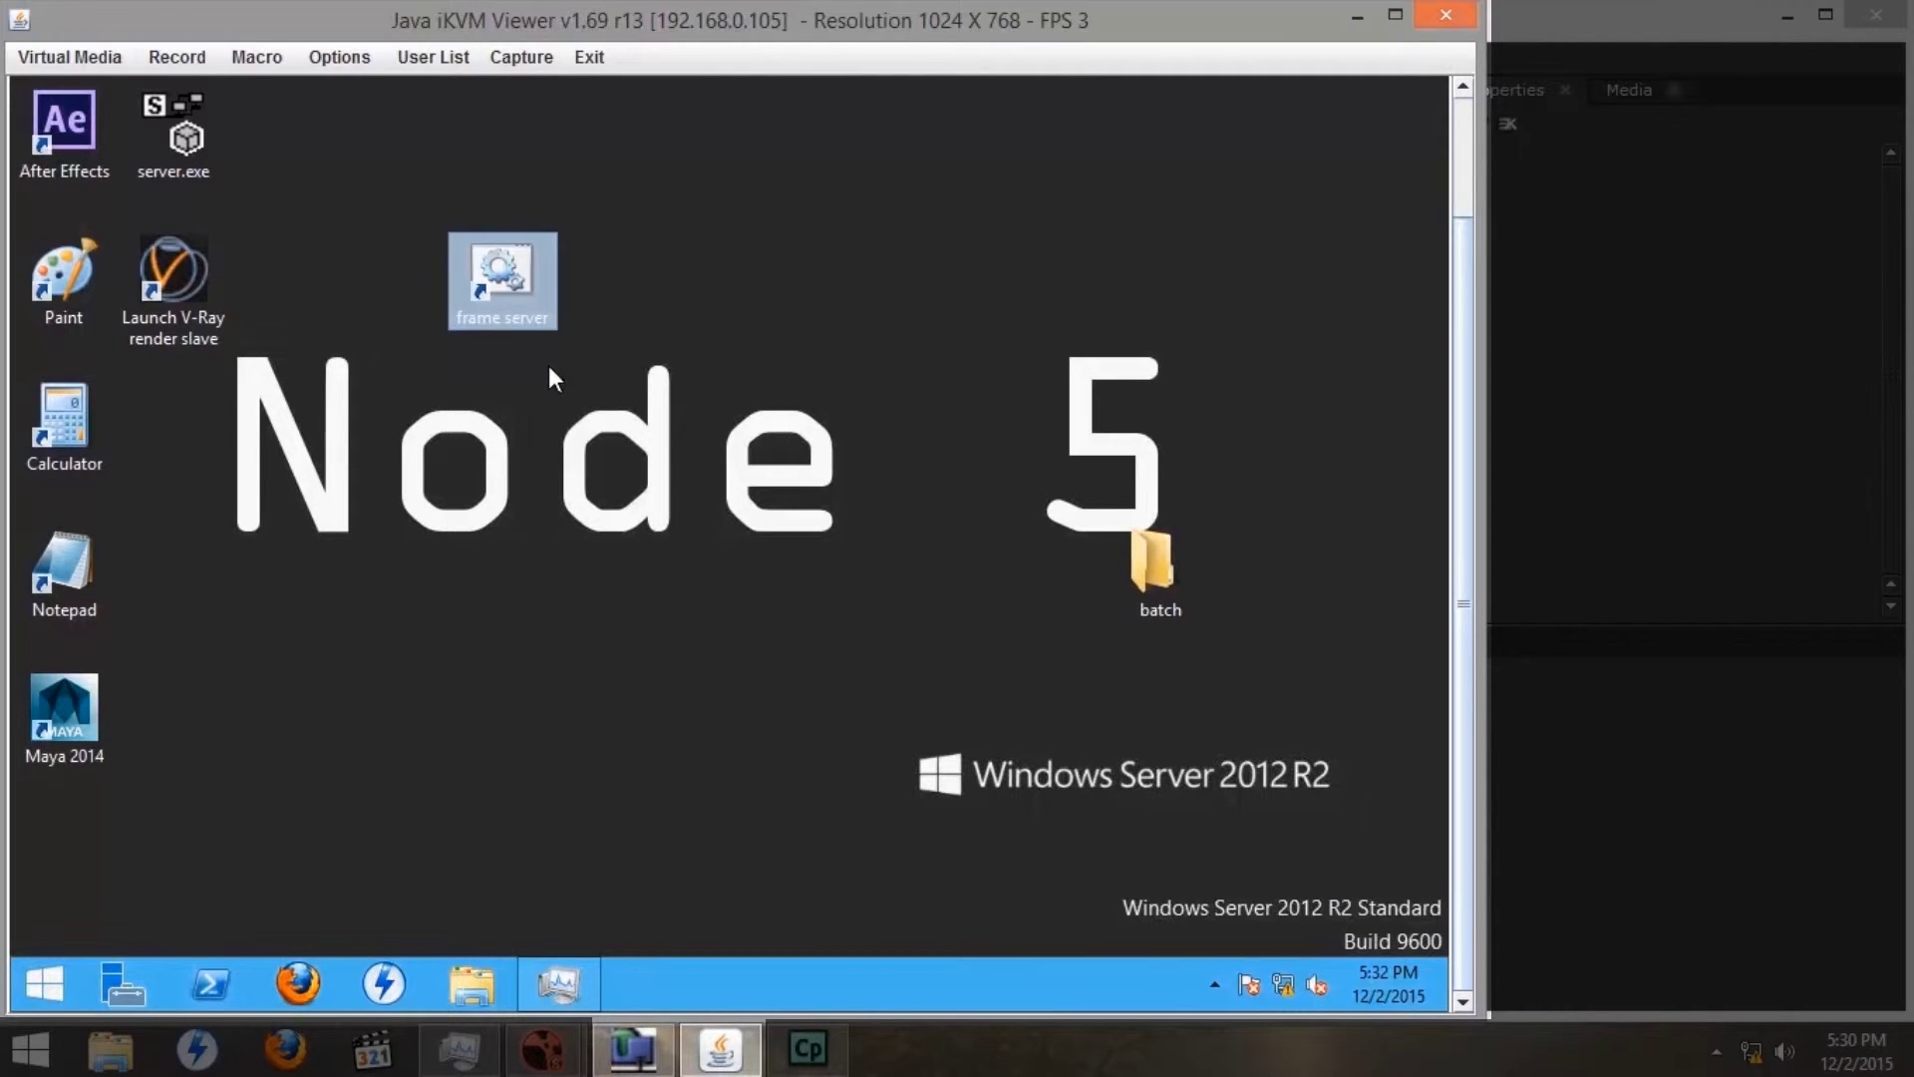
- Change the frame server shortcut's icon to NukeStudioApp.ico in its Properties and apply it
right_click(510, 290)
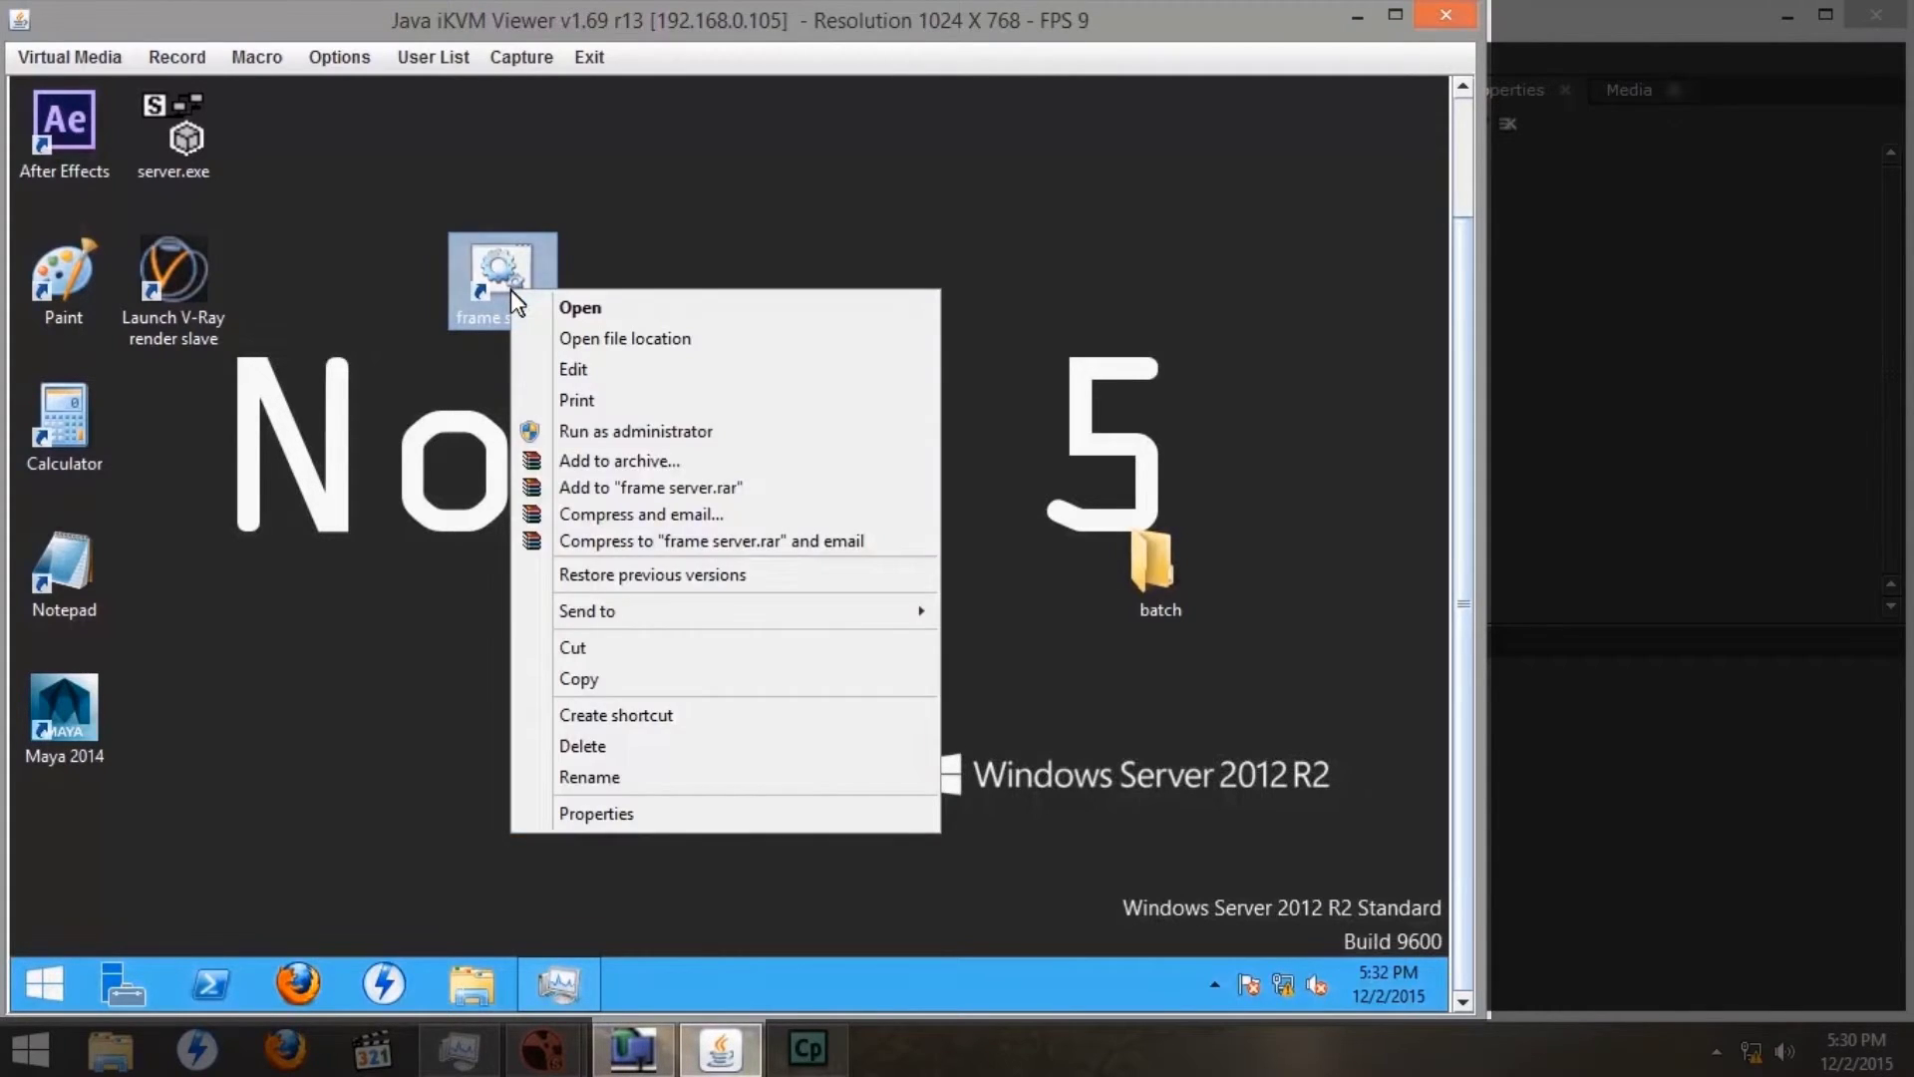
click(605, 812)
click(777, 725)
click(989, 464)
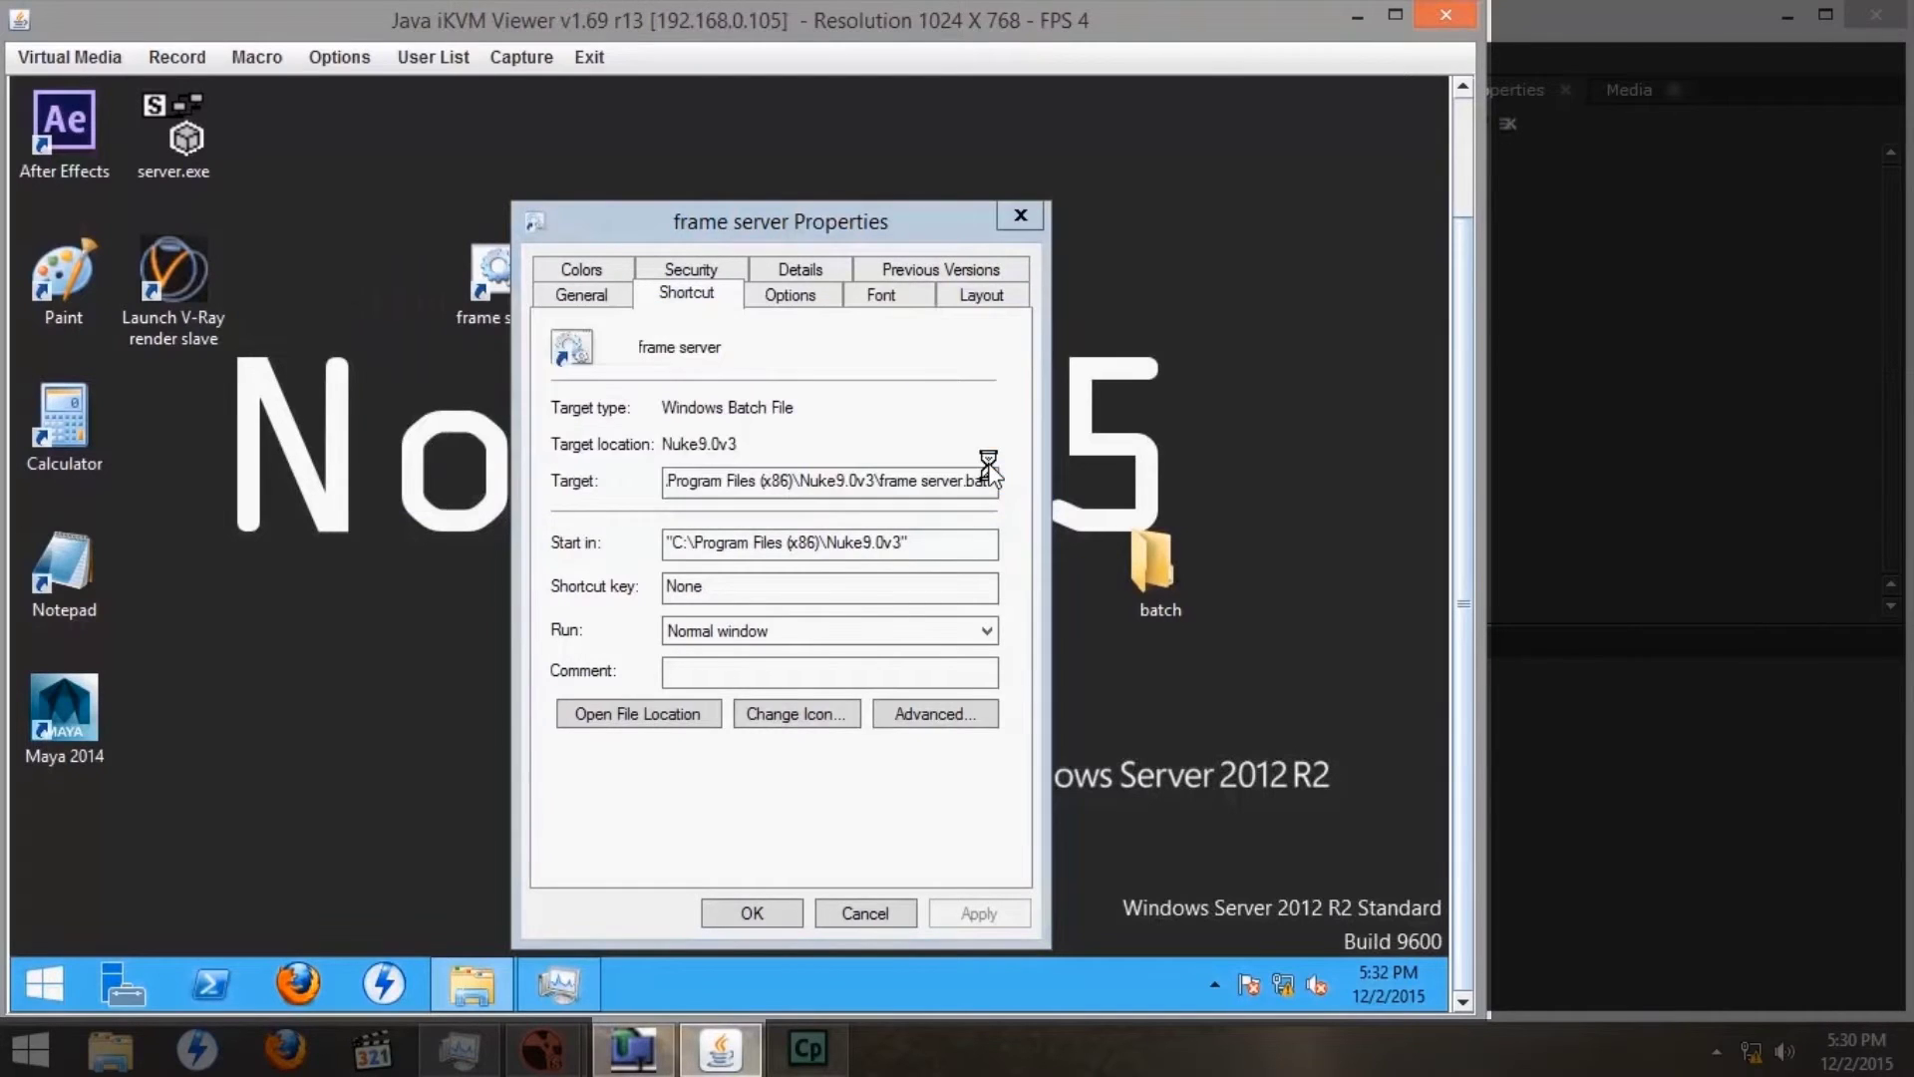
click(959, 436)
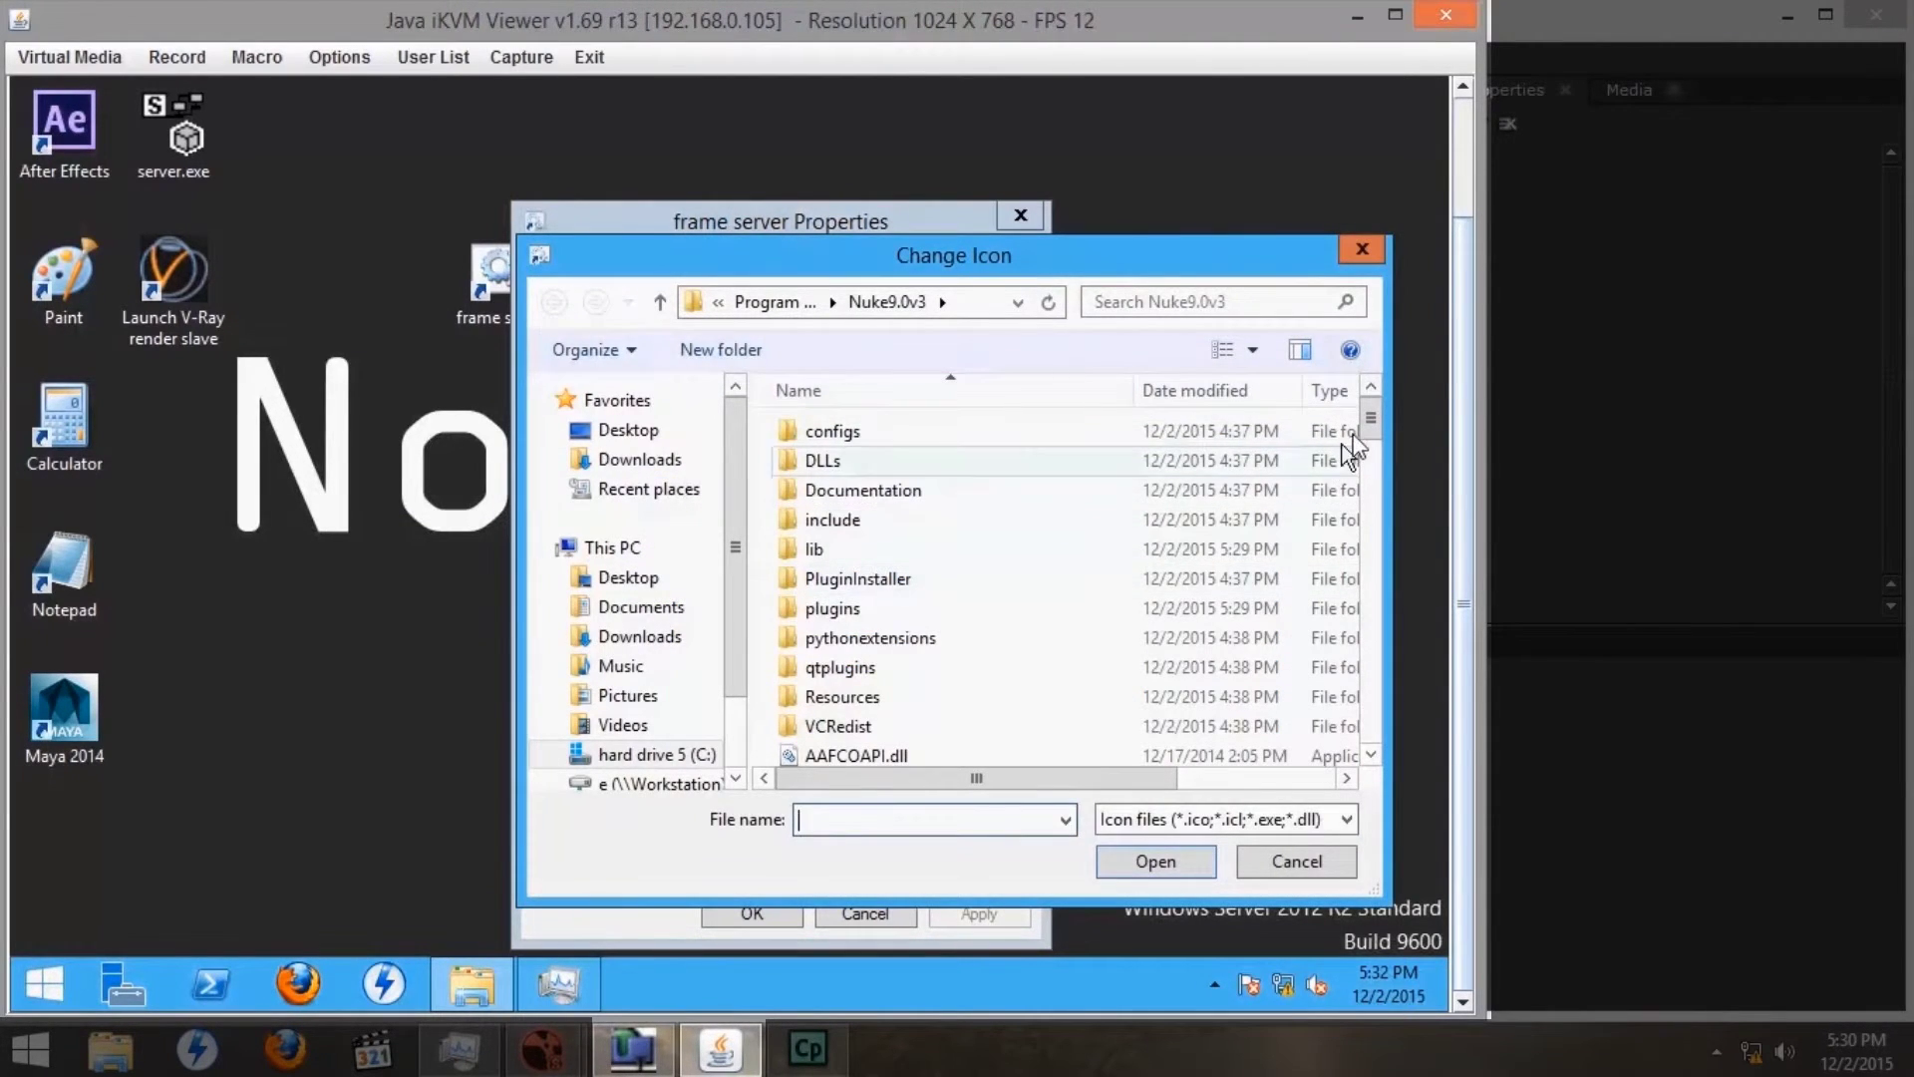
drag(1377, 421, 1354, 588)
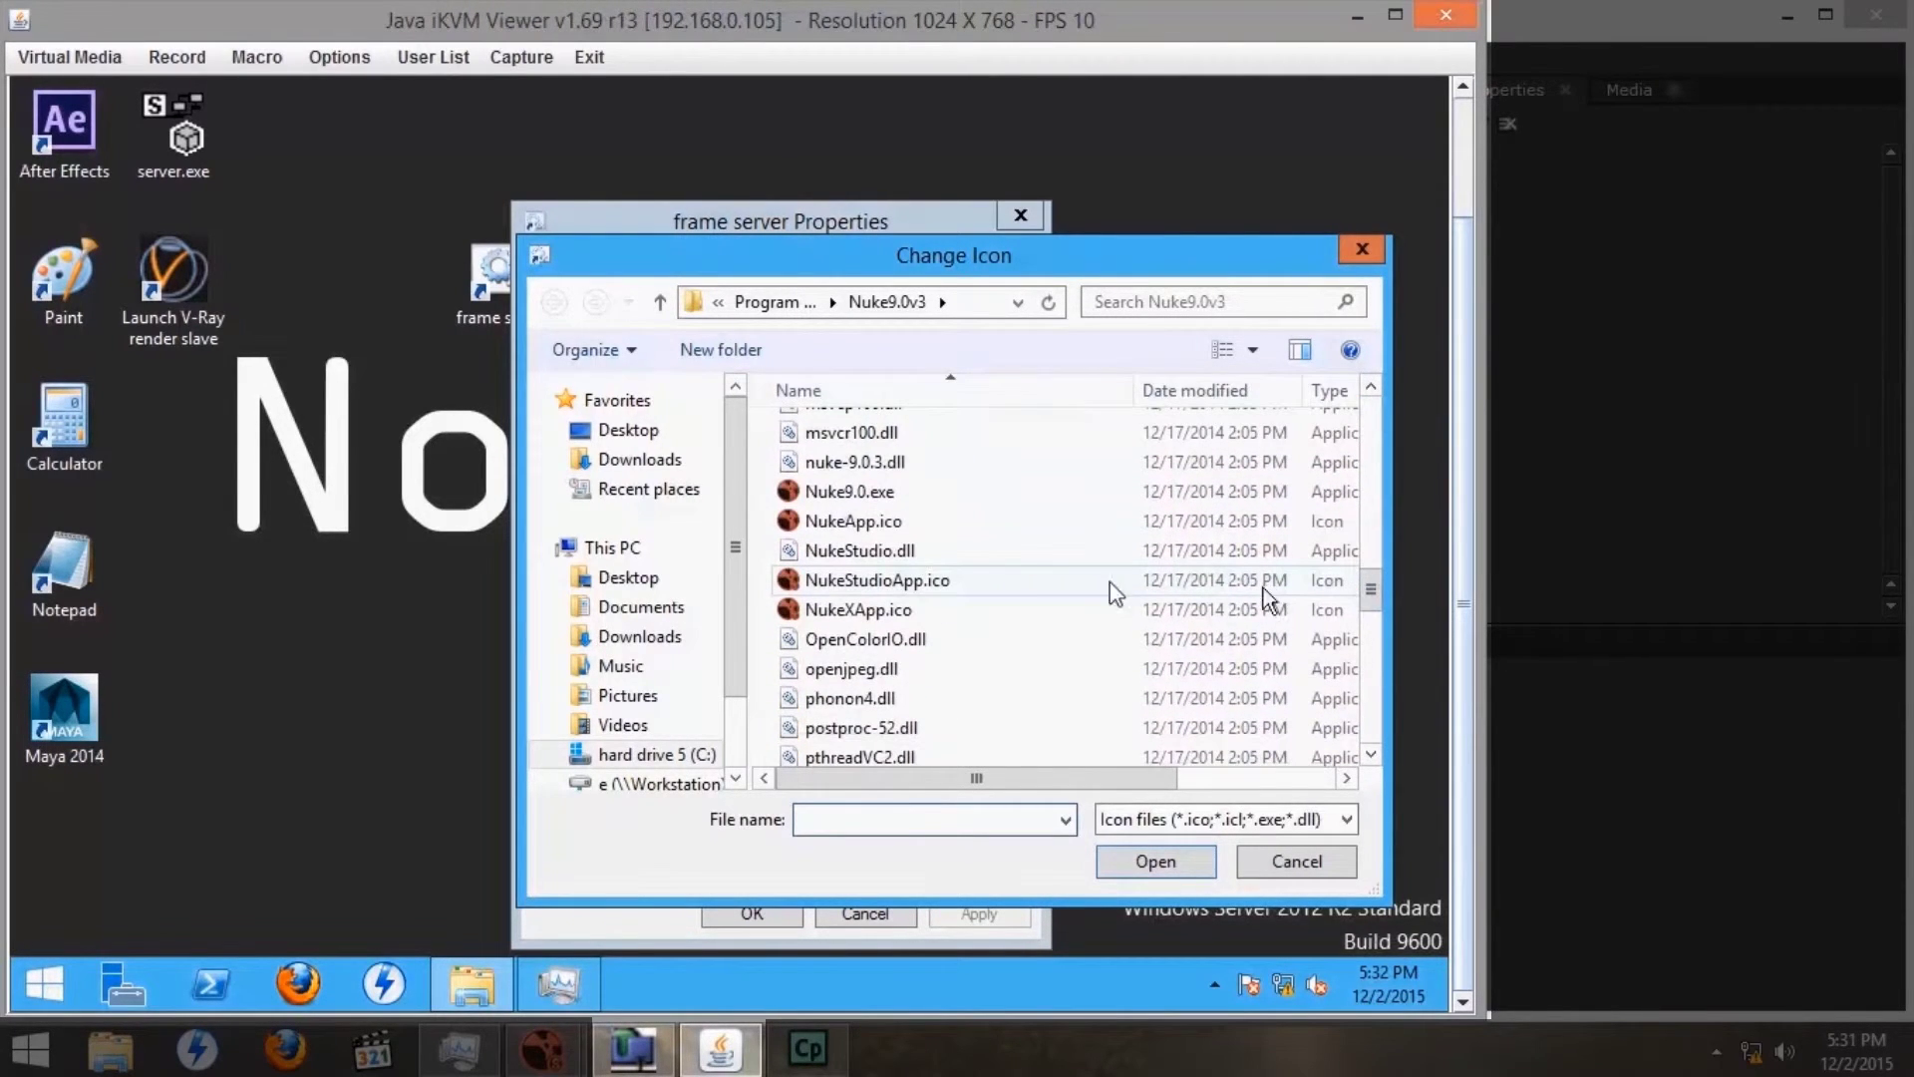
click(842, 583)
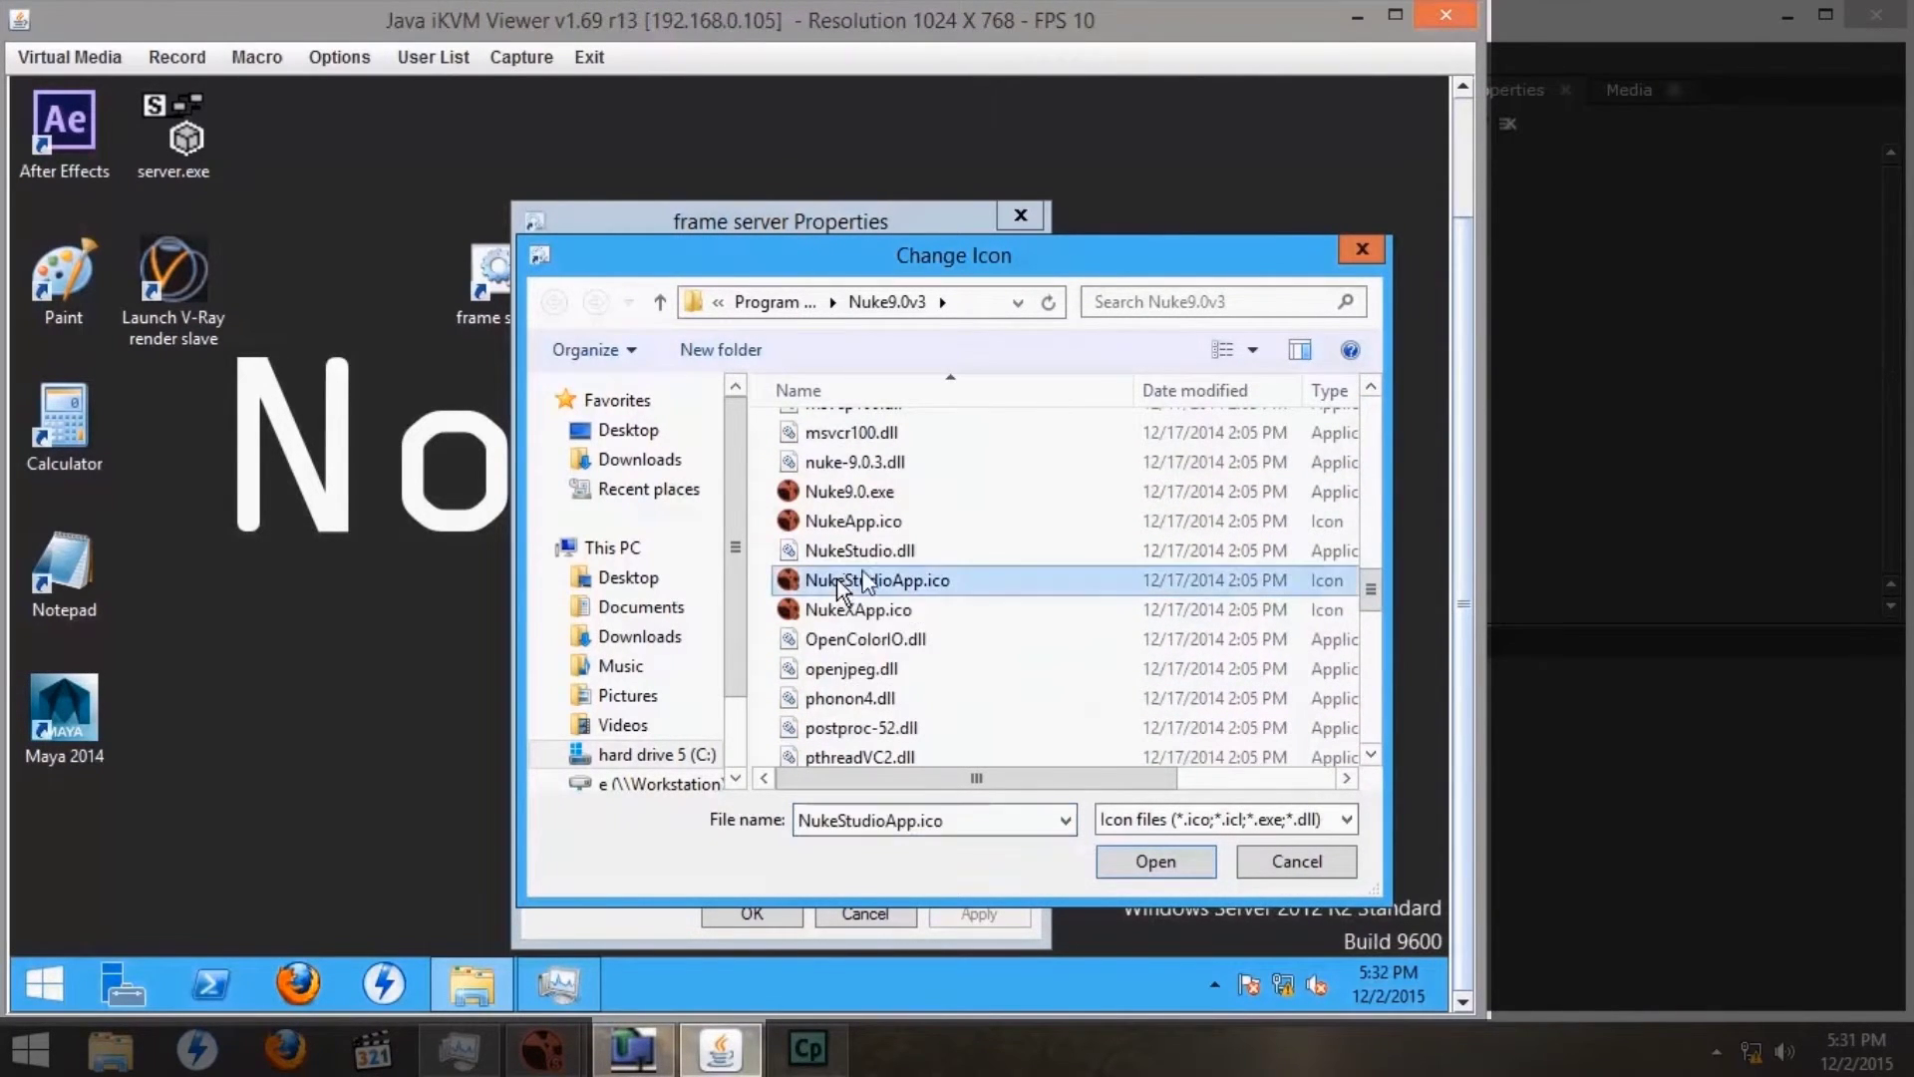
click(1154, 860)
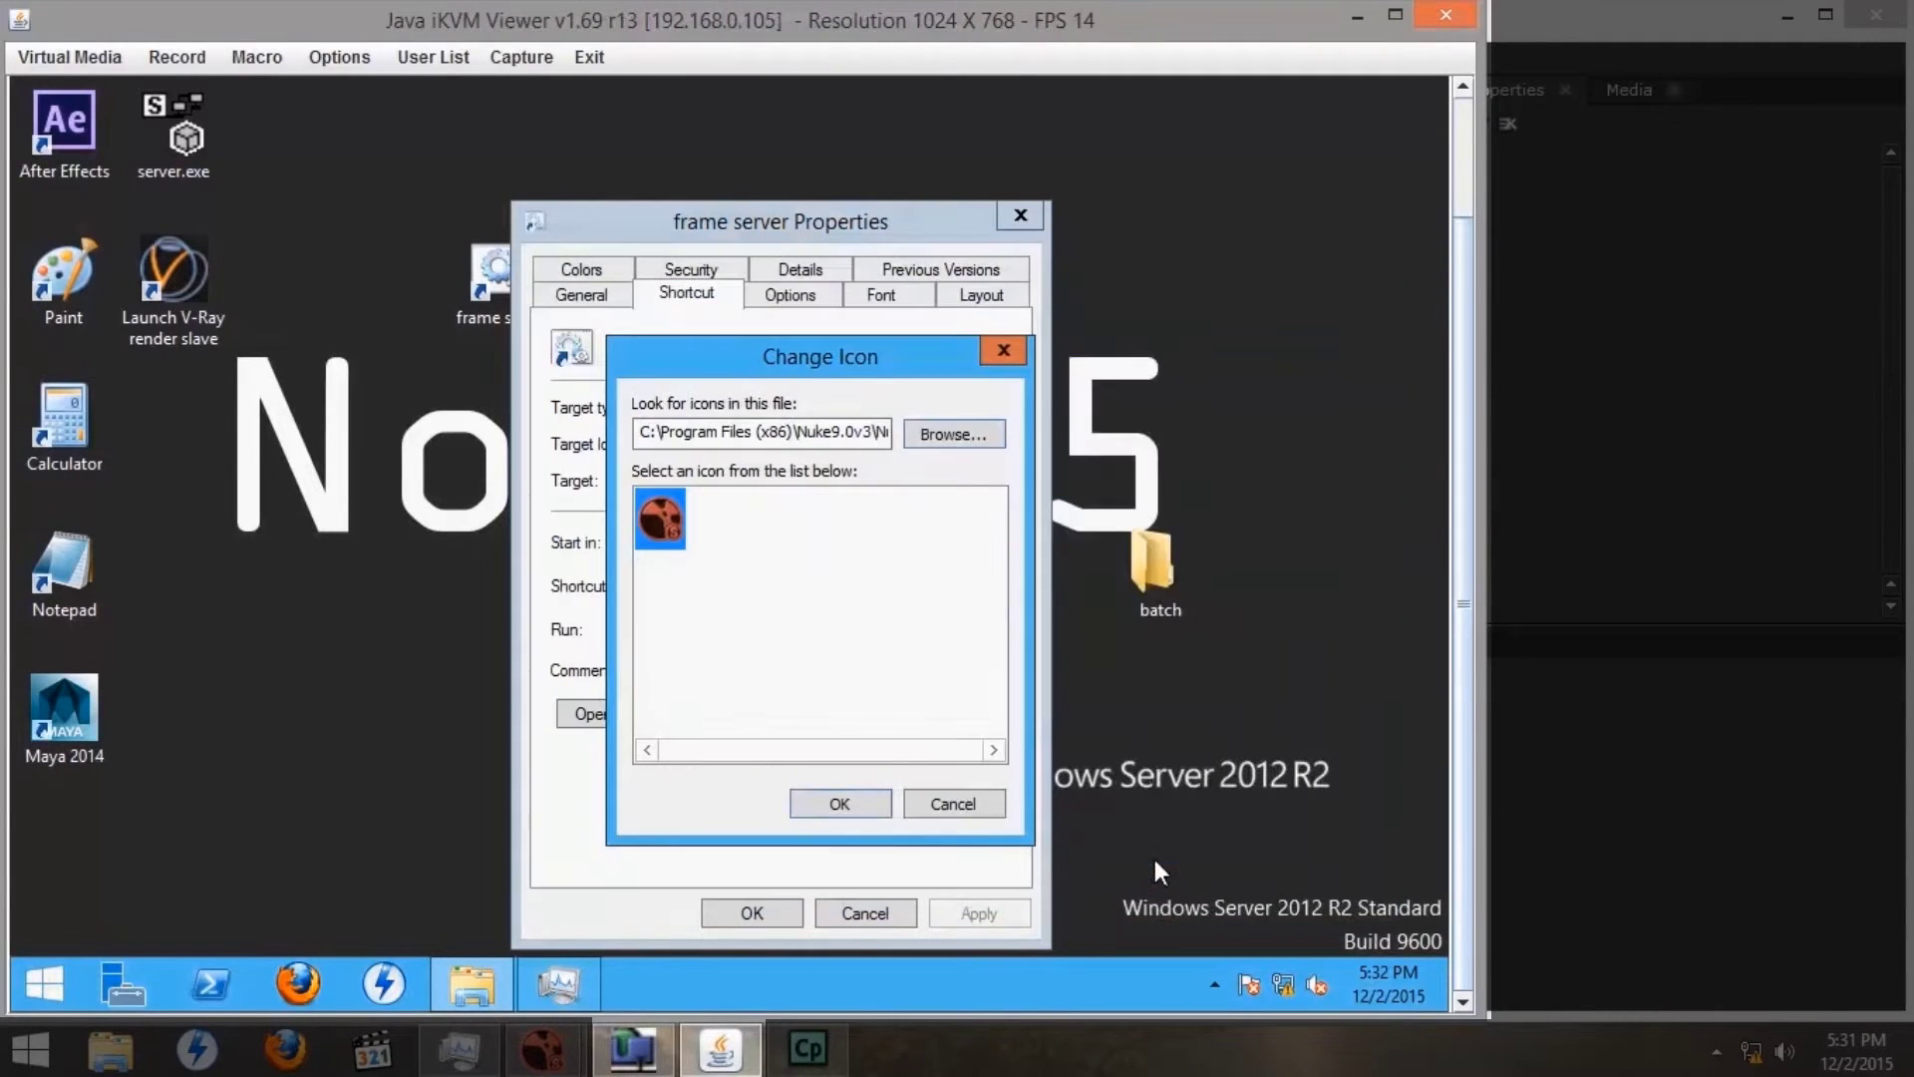
click(802, 809)
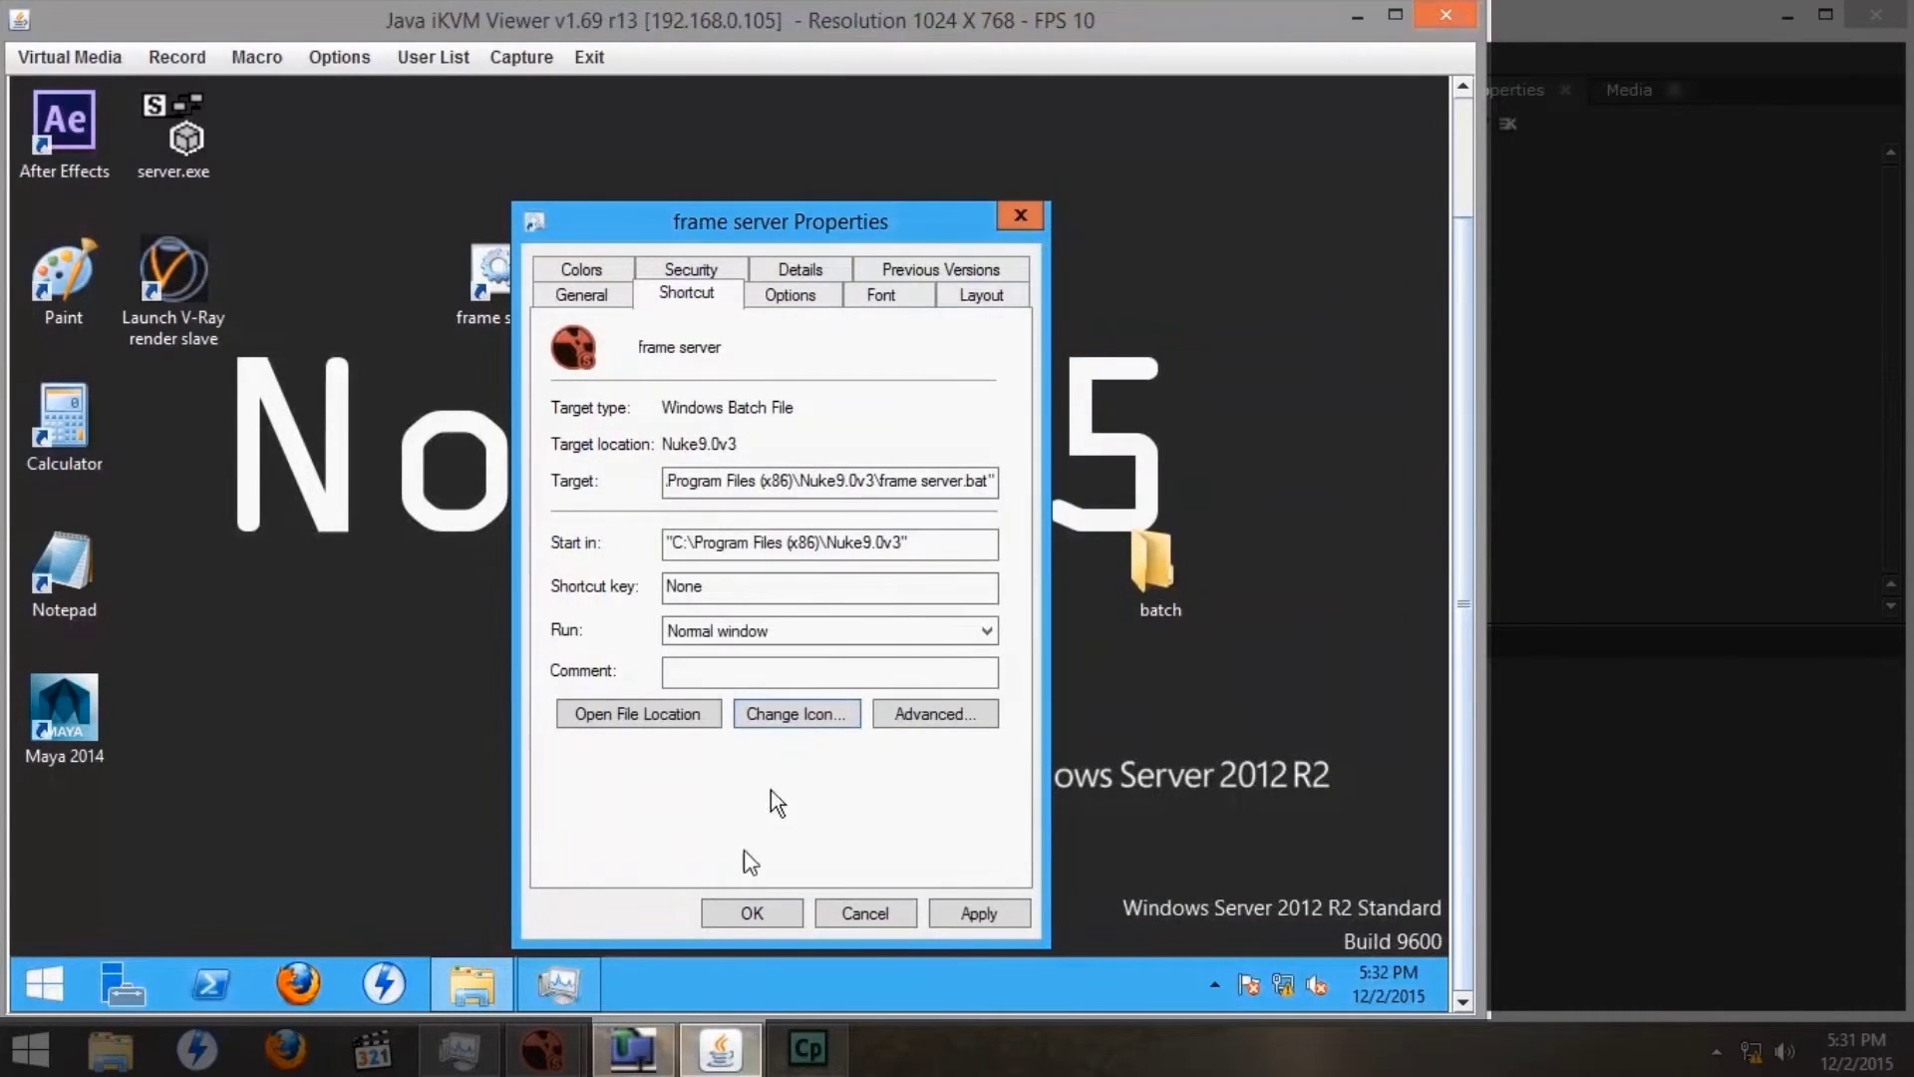
click(955, 913)
- Run the frame server shortcut from an administrator Command Prompt, then minimize the console
click(744, 911)
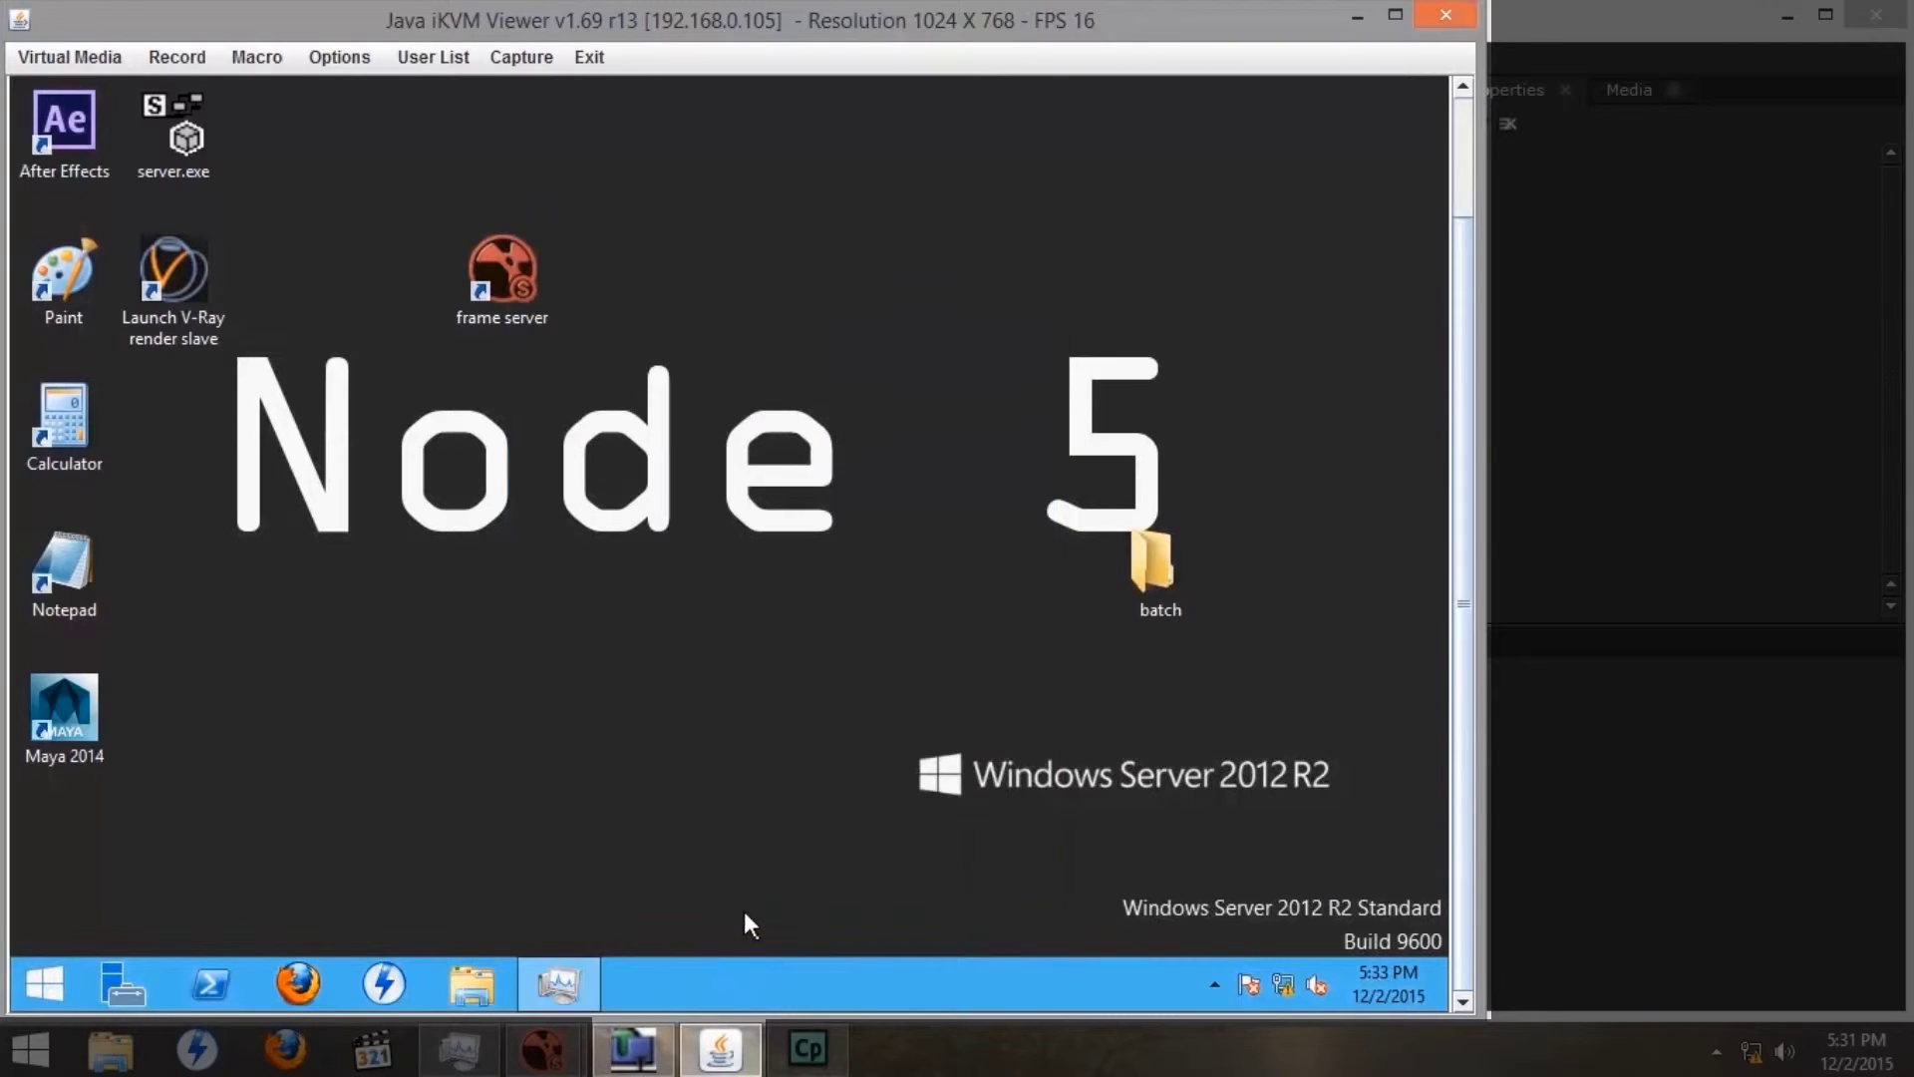
drag(499, 278, 165, 427)
drag(1458, 519, 1462, 397)
double_click(184, 133)
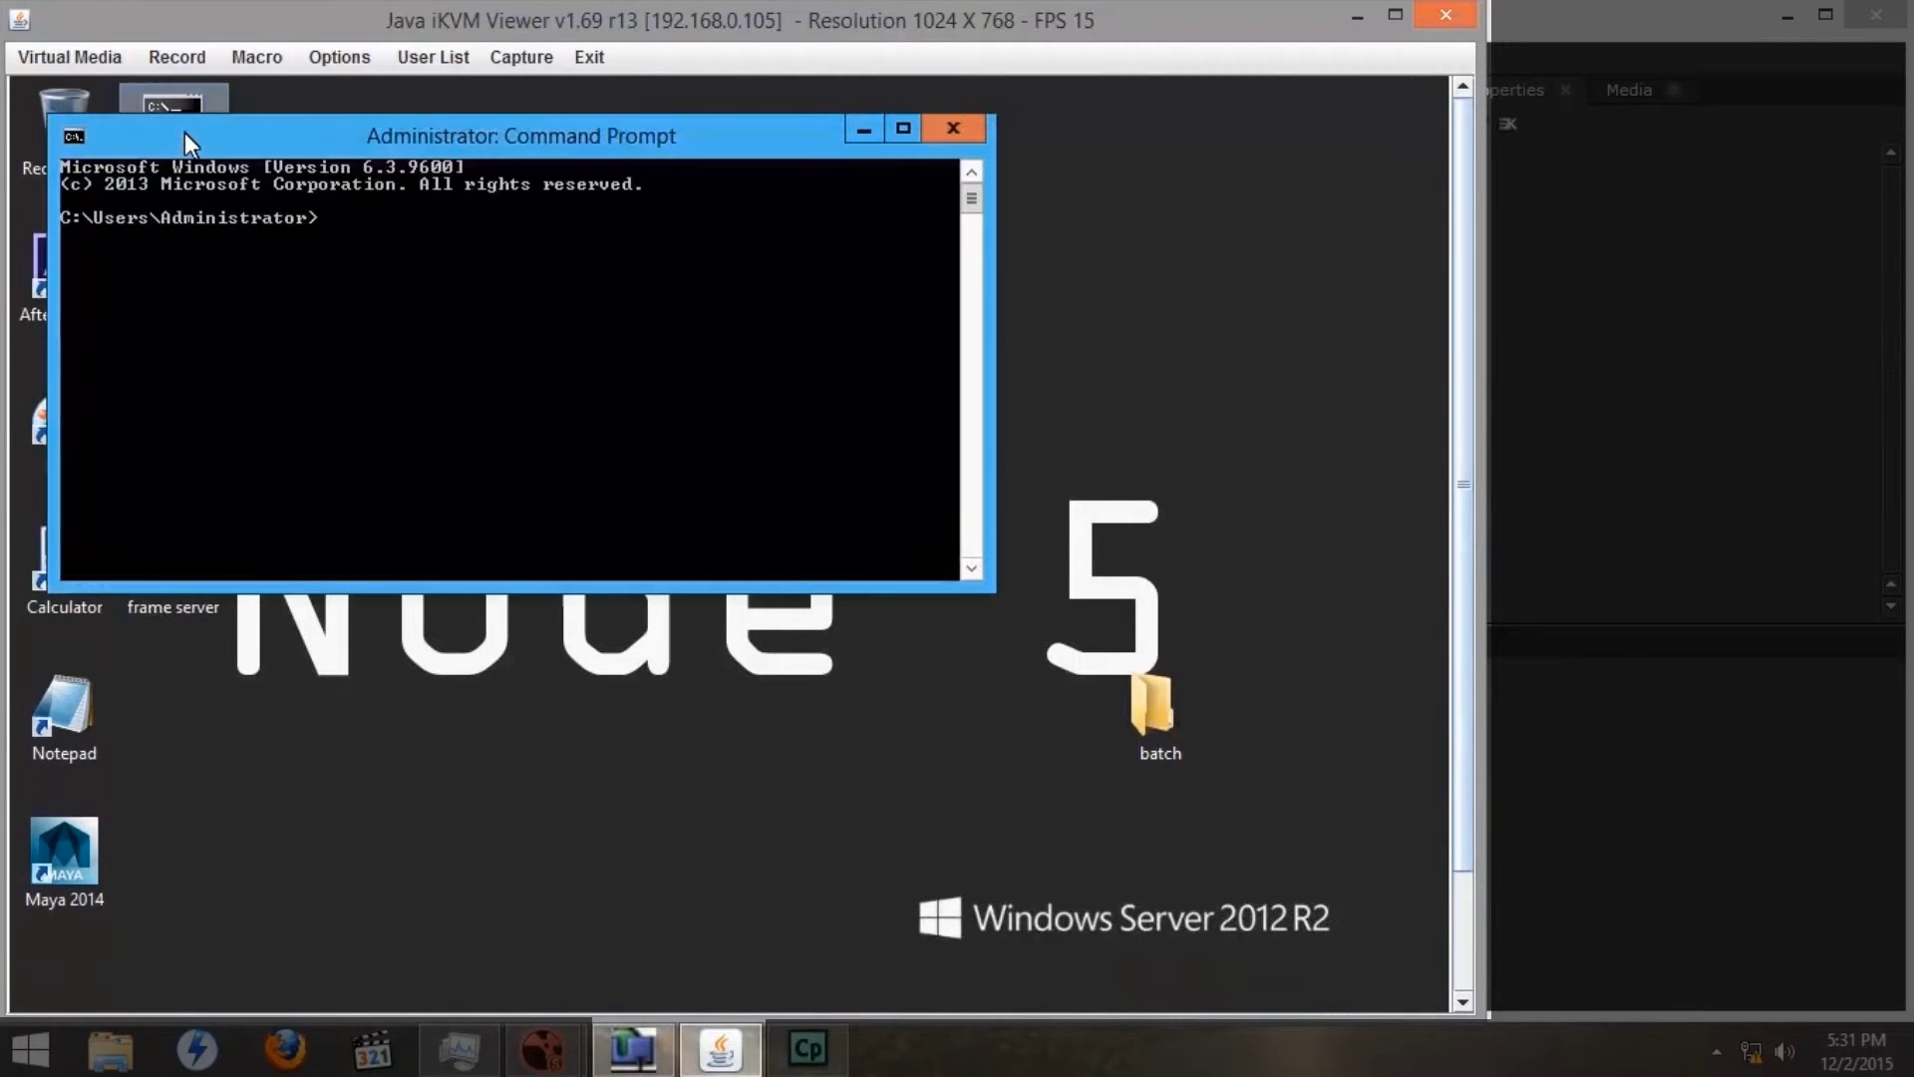
drag(181, 610, 303, 470)
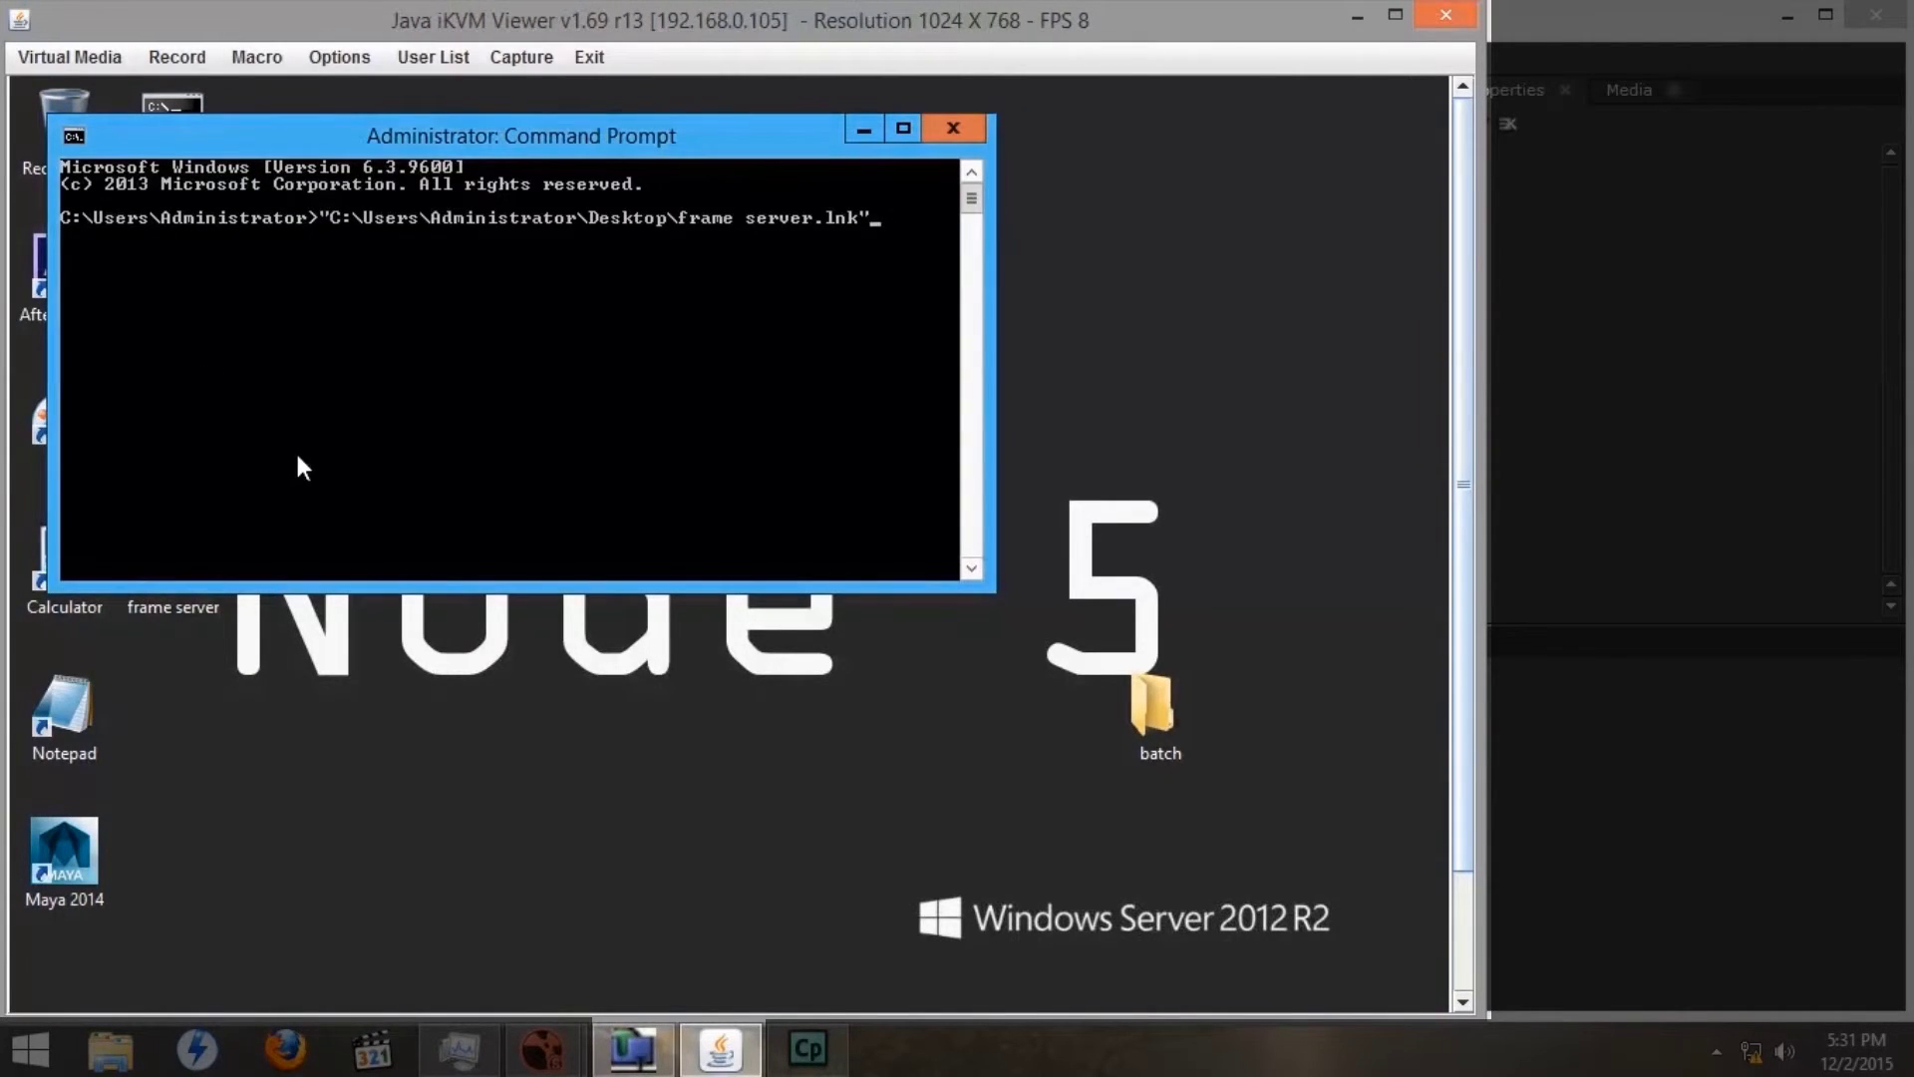
key(Return)
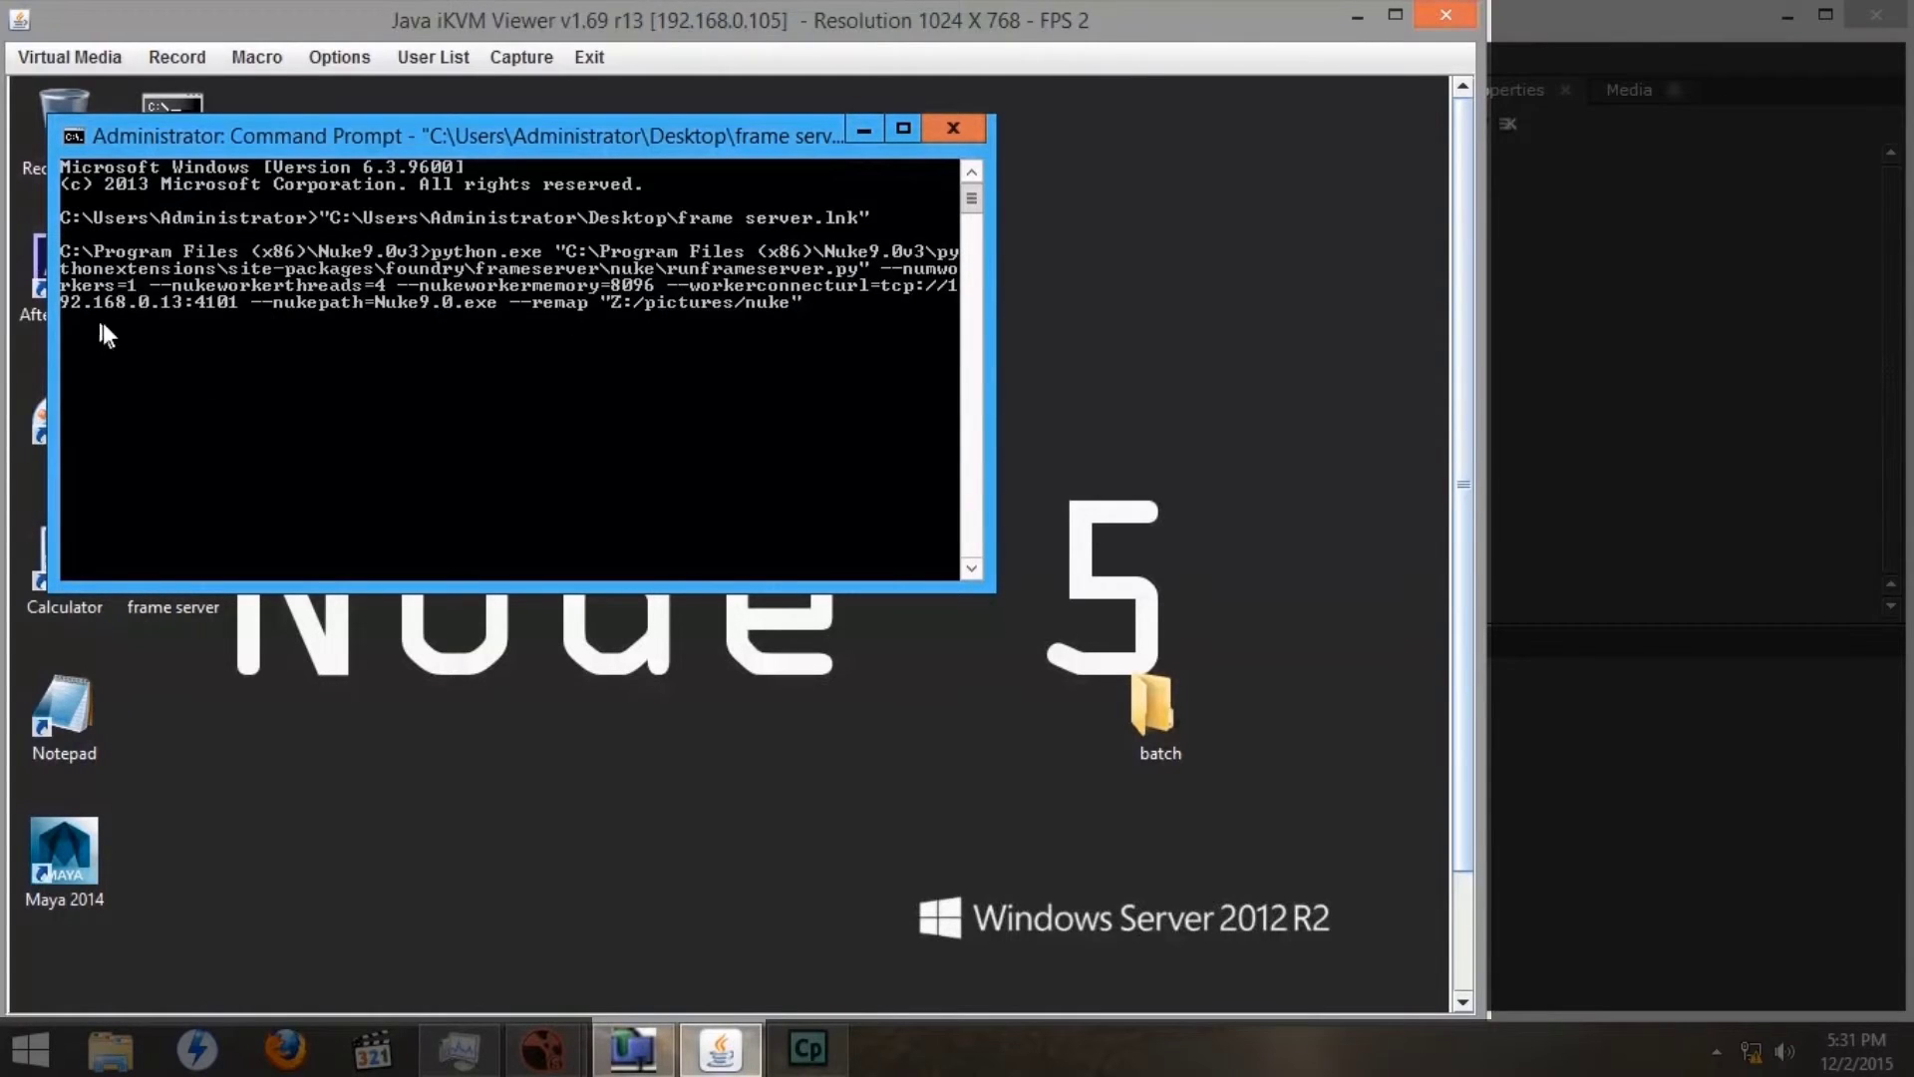
click(863, 128)
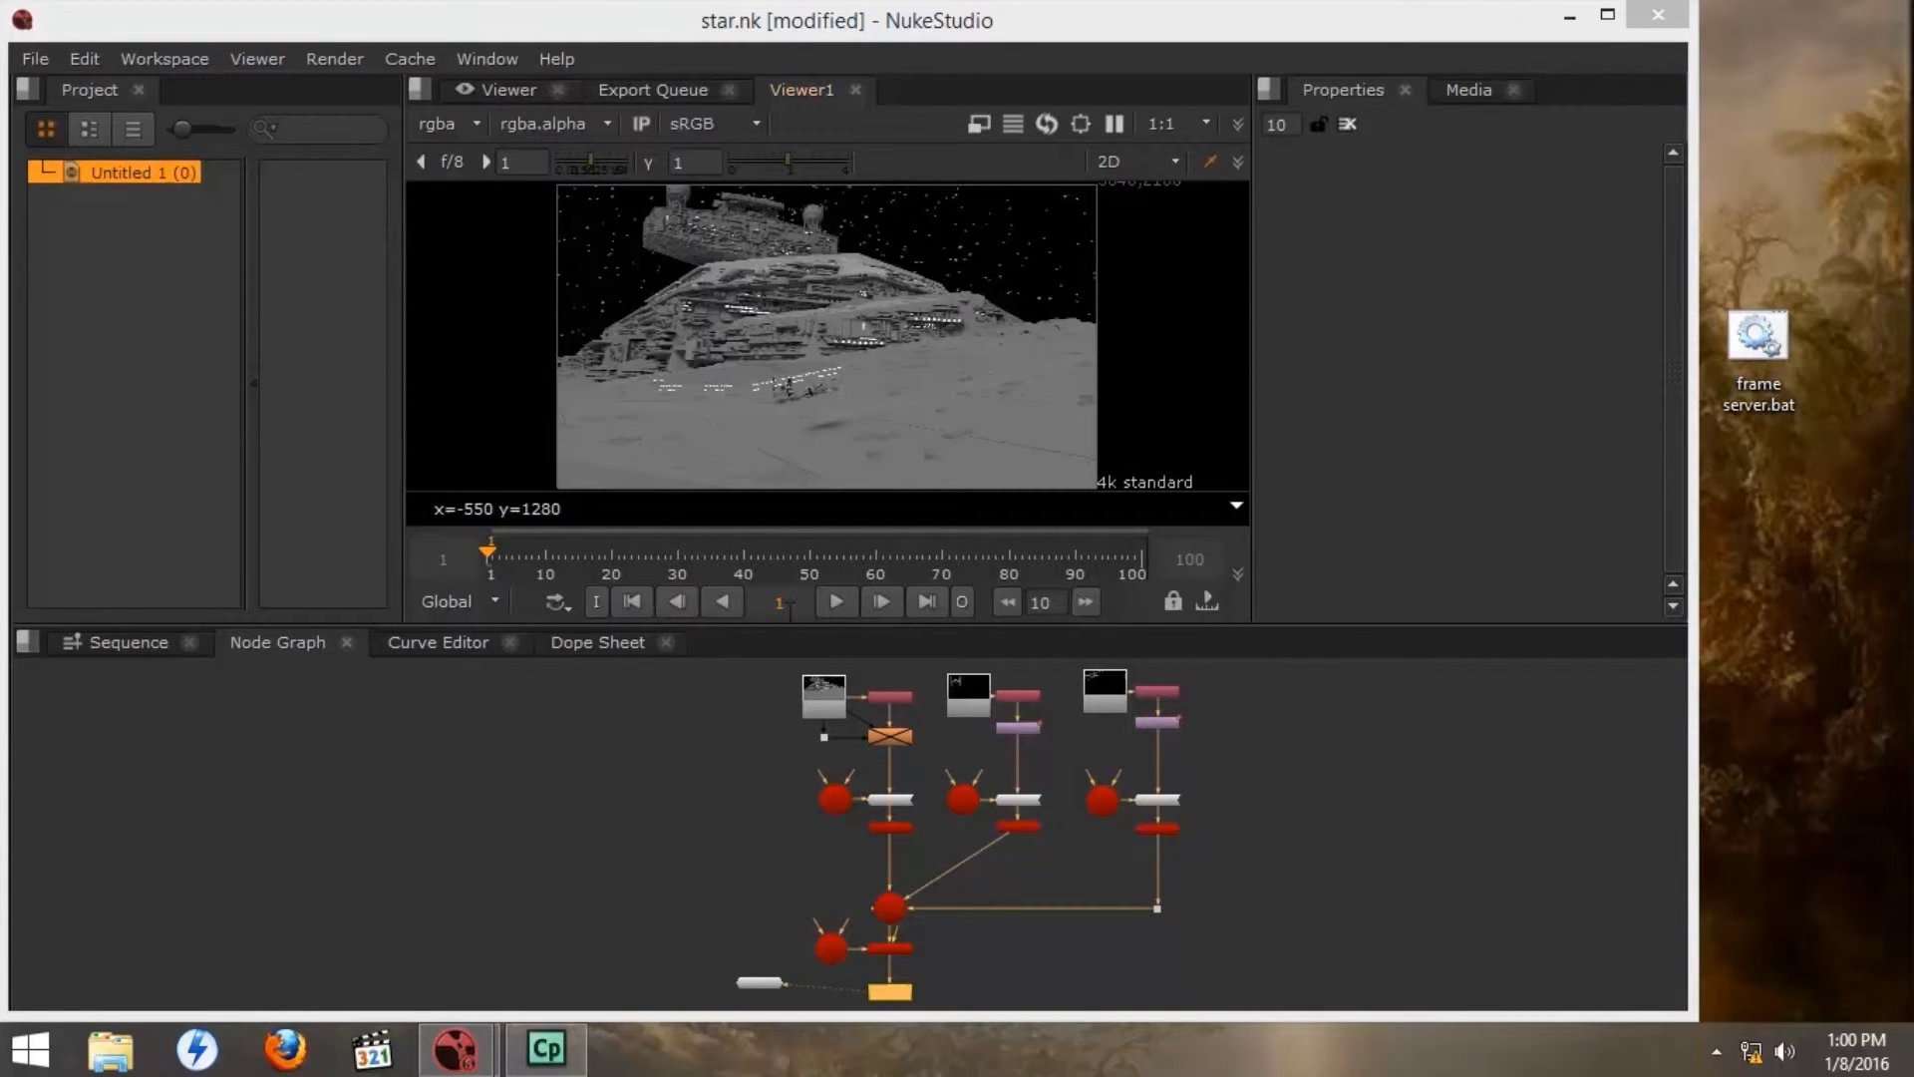
- Raise frame server processes to run from 4 to 5 in Performance > Threads/Processes preferences
click(84, 56)
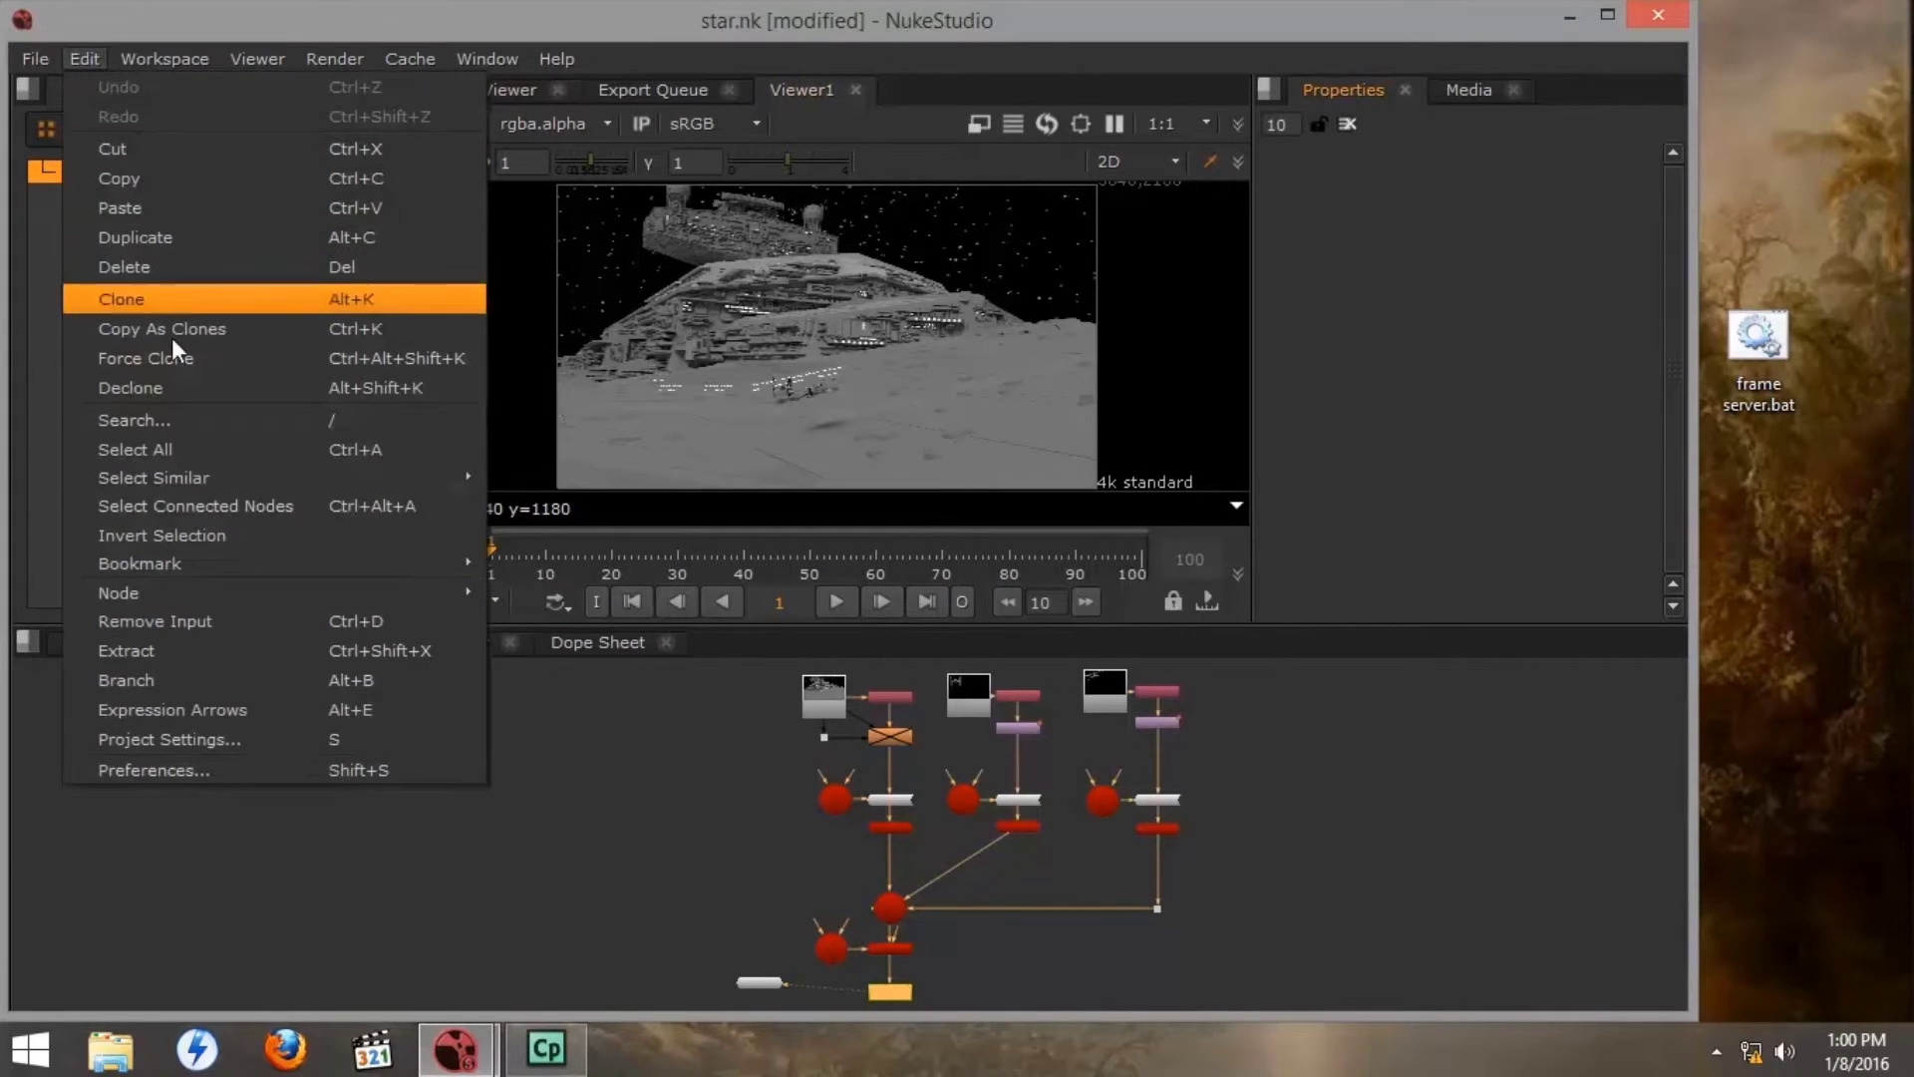
click(194, 772)
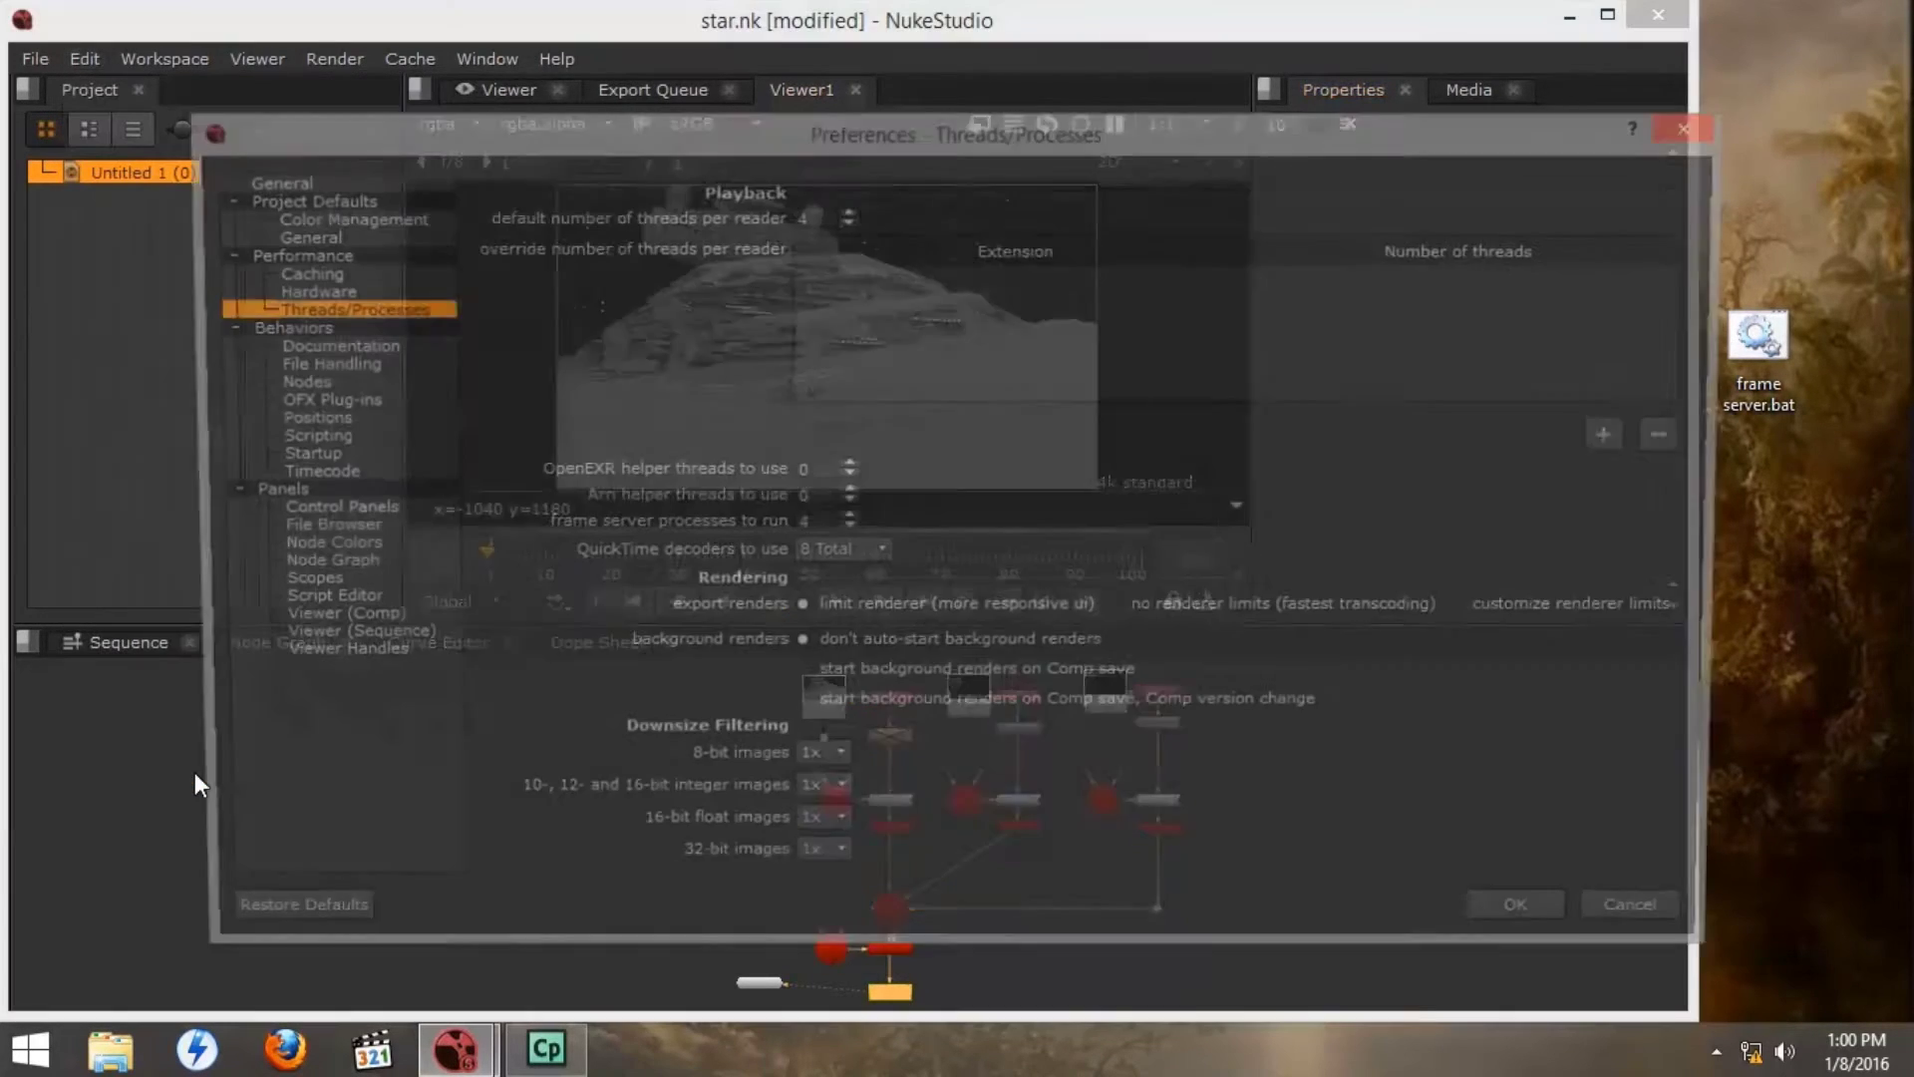
double_click(271, 251)
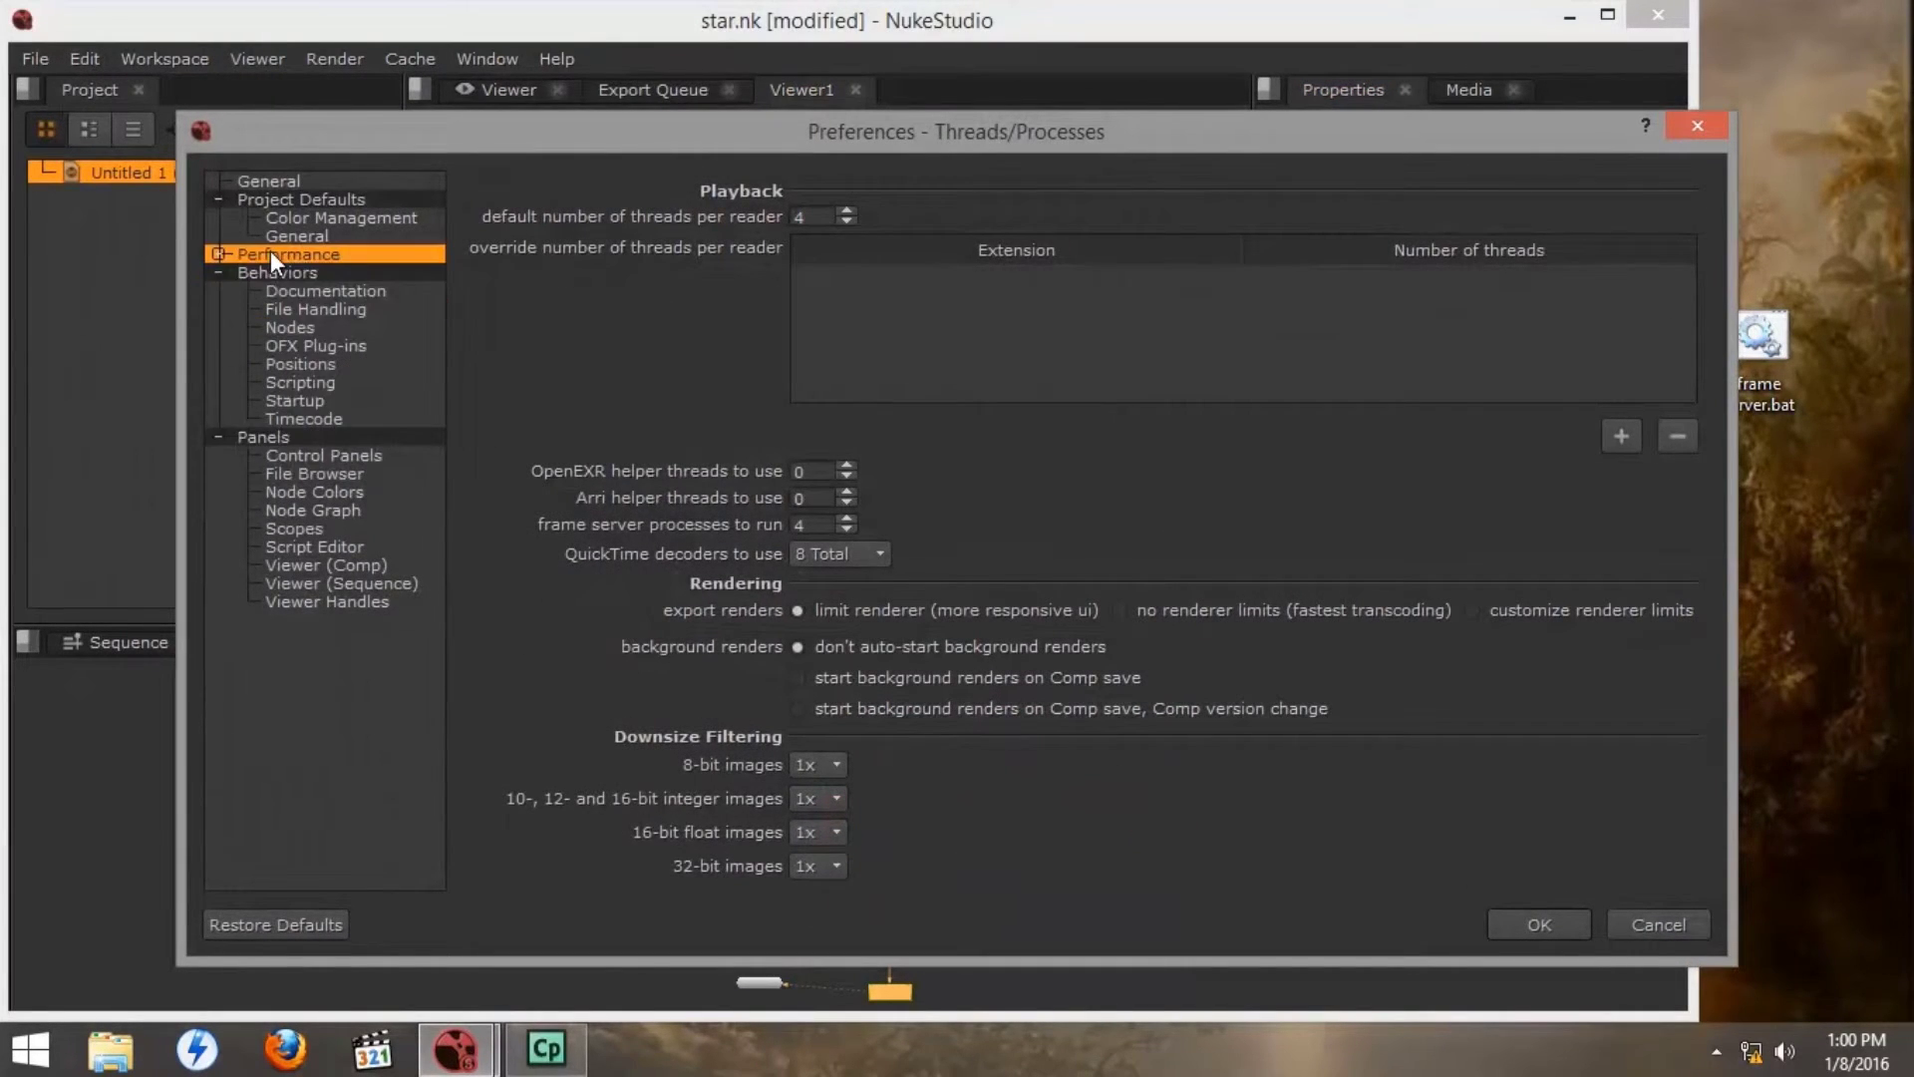
double_click(269, 253)
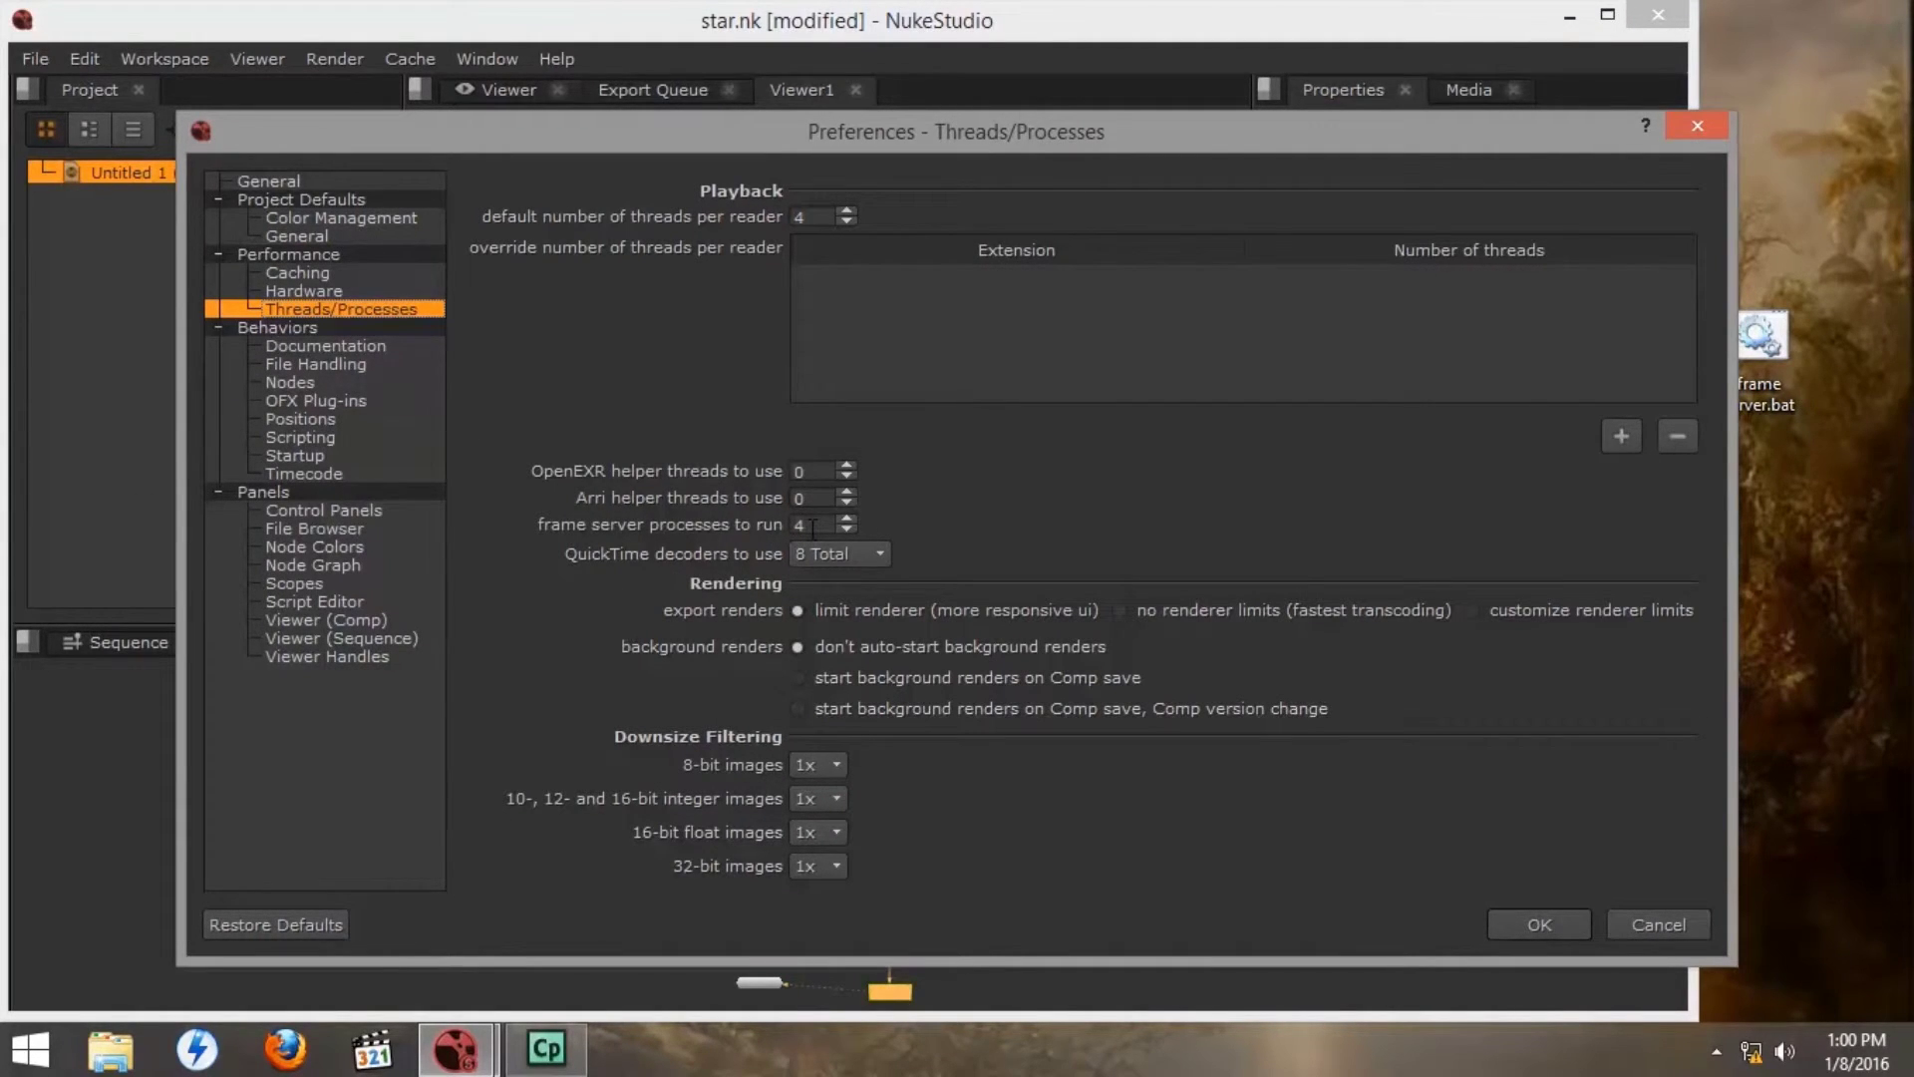
click(846, 519)
click(1531, 921)
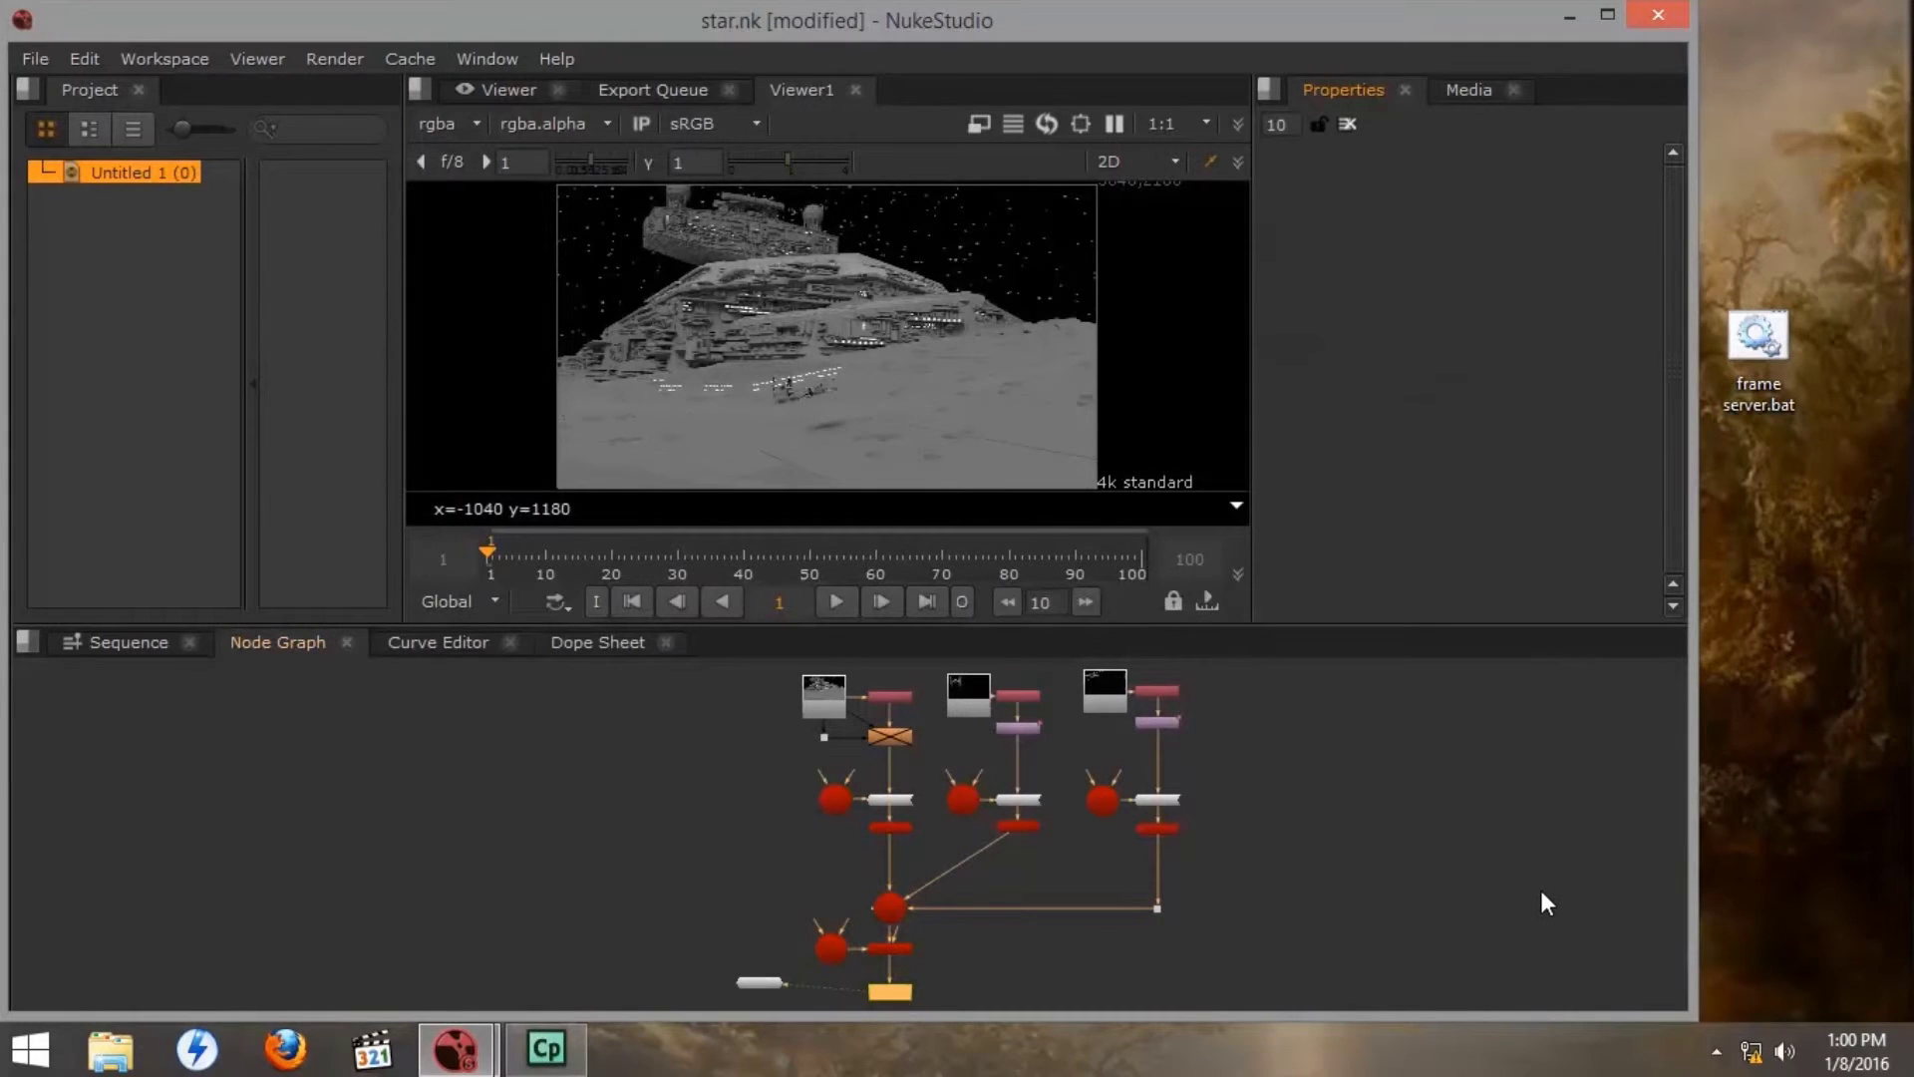
- Open Task Manager and expand Nuke9.0.exe to list the NukeStudio processes
right_click(866, 1063)
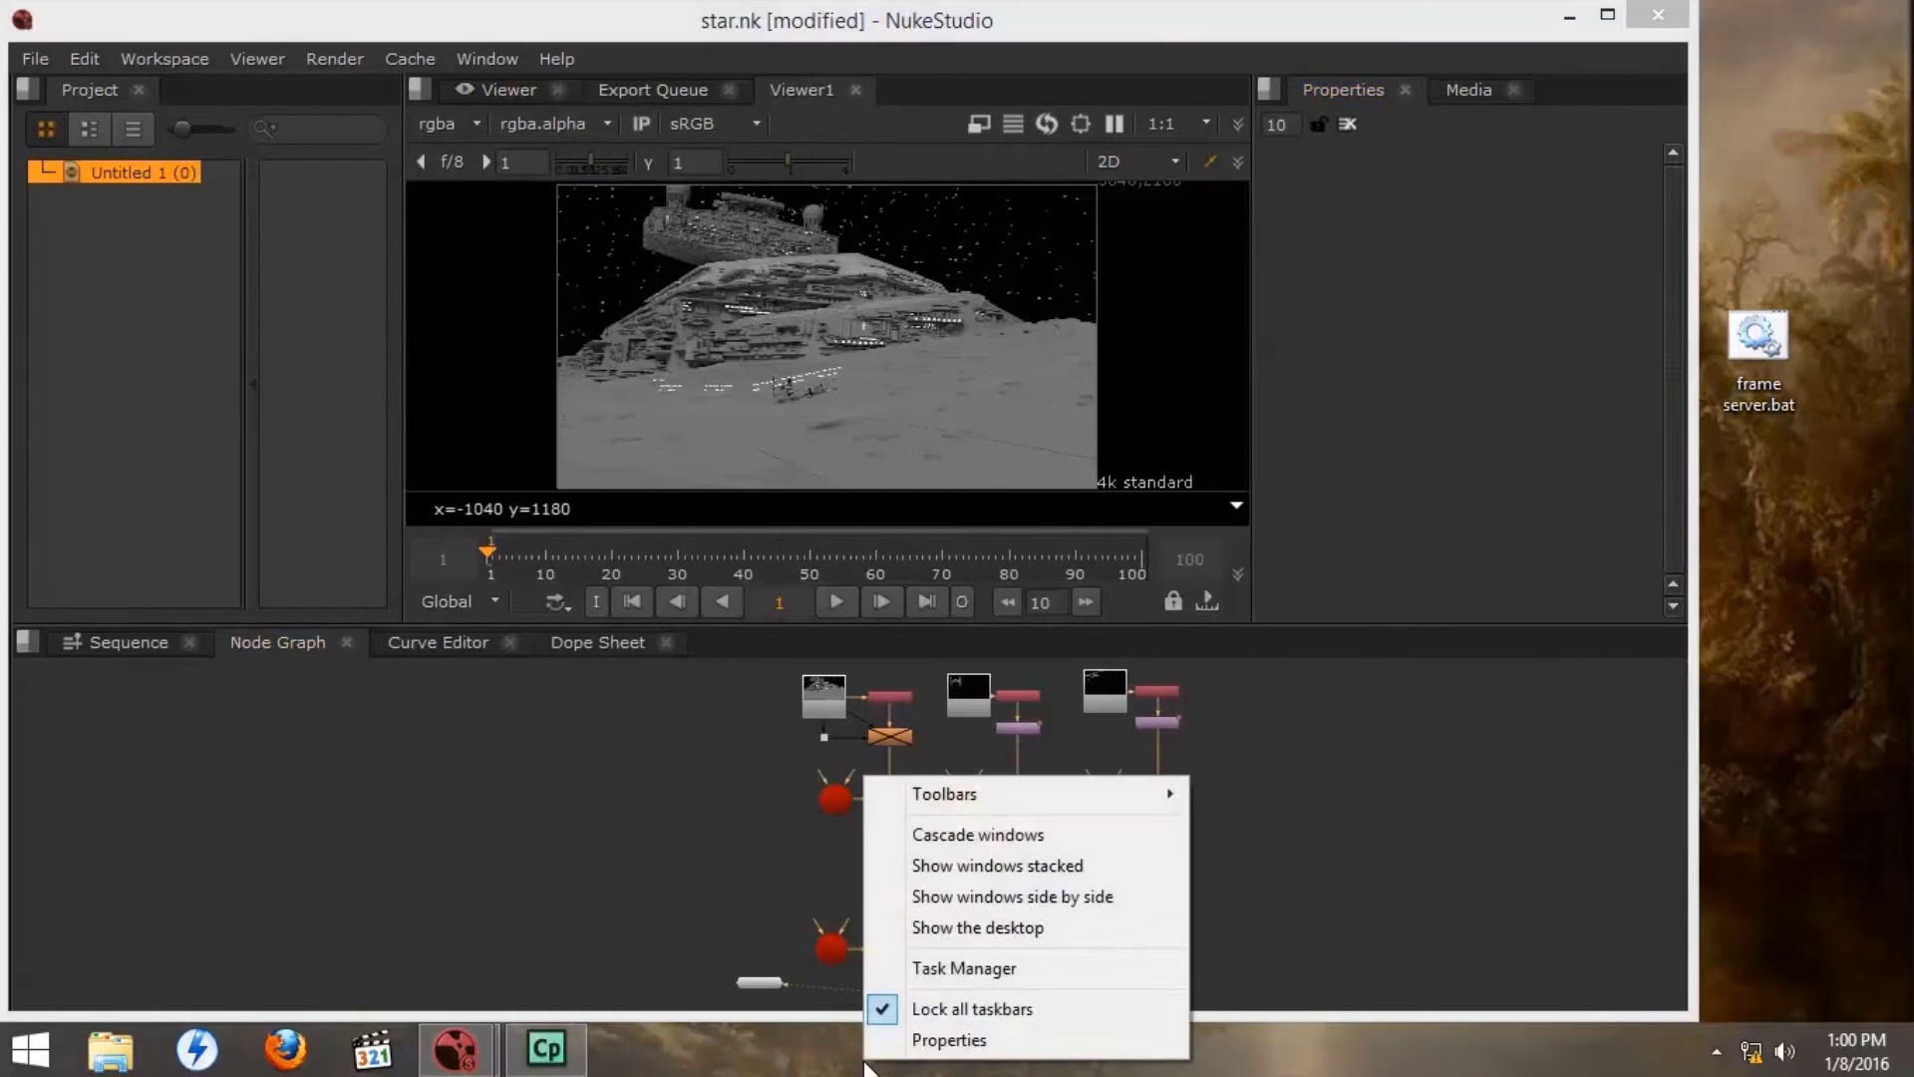
click(925, 971)
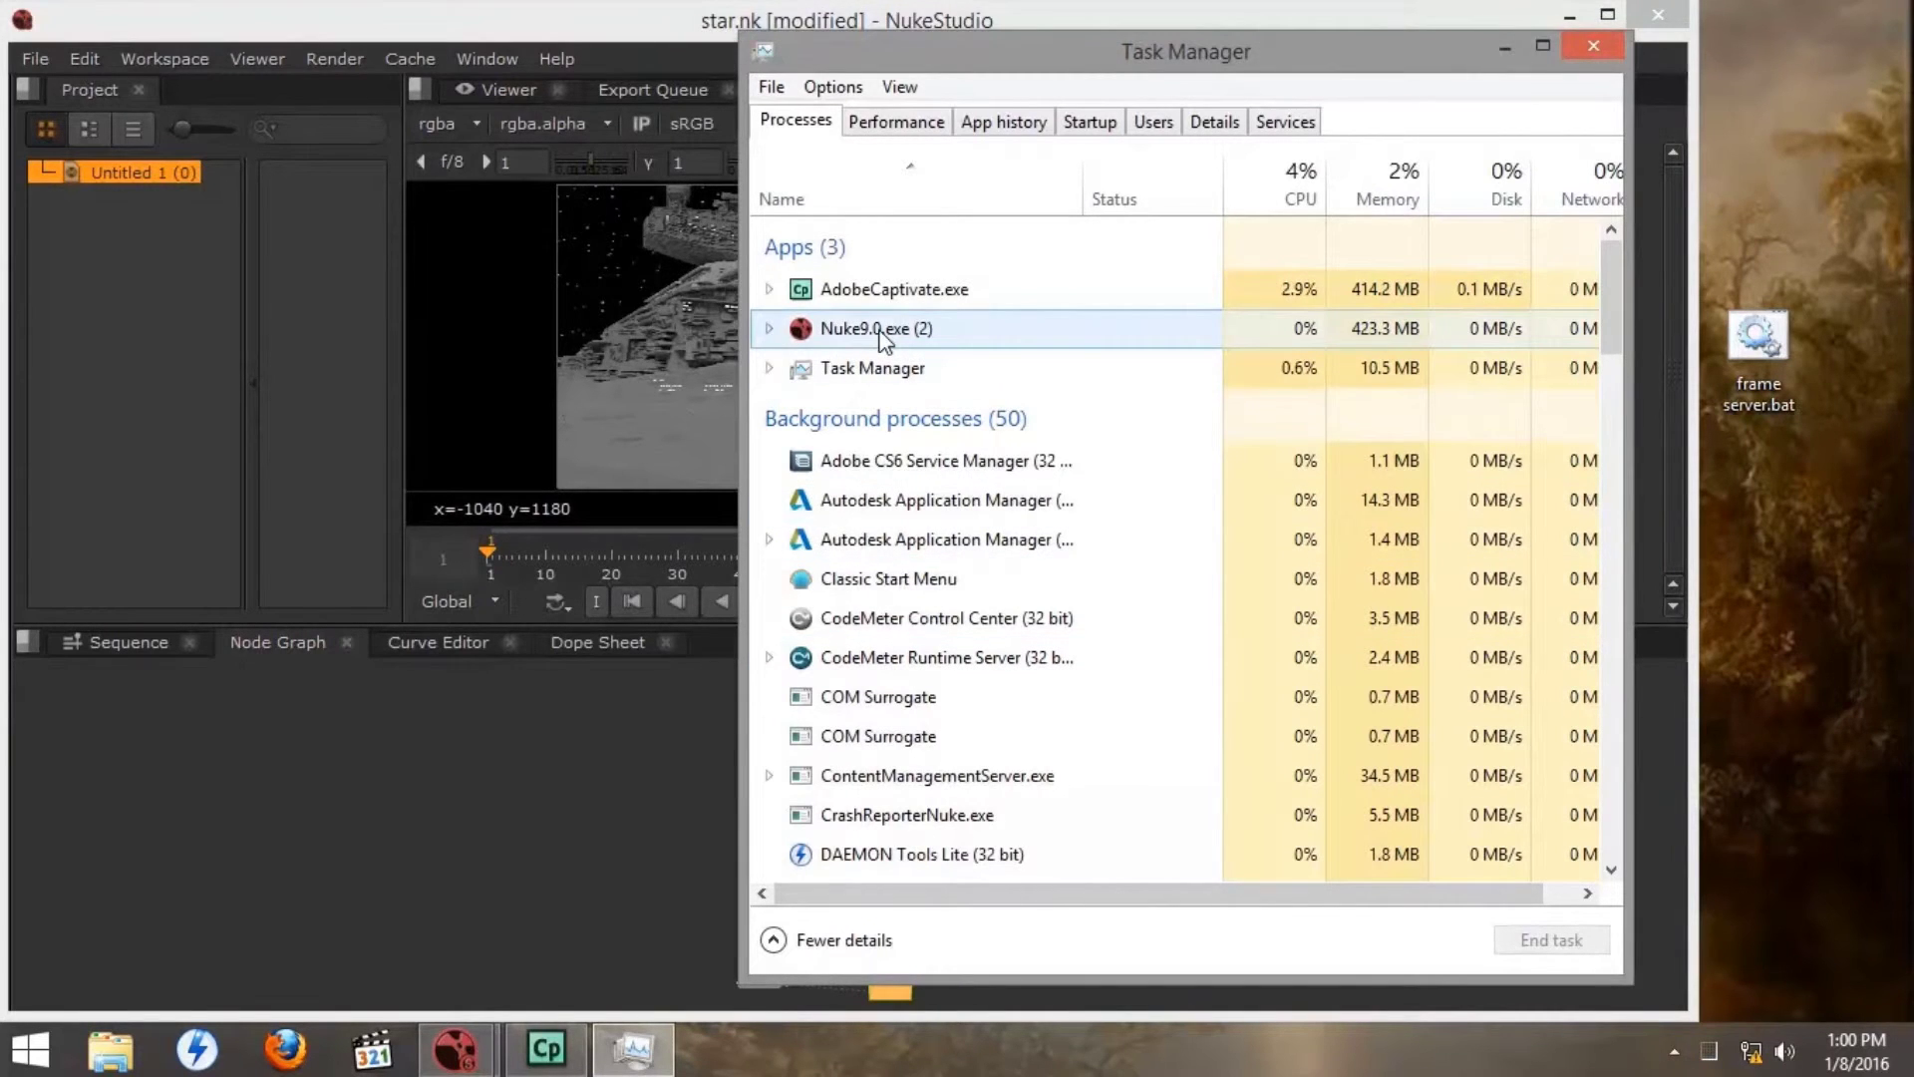
click(771, 329)
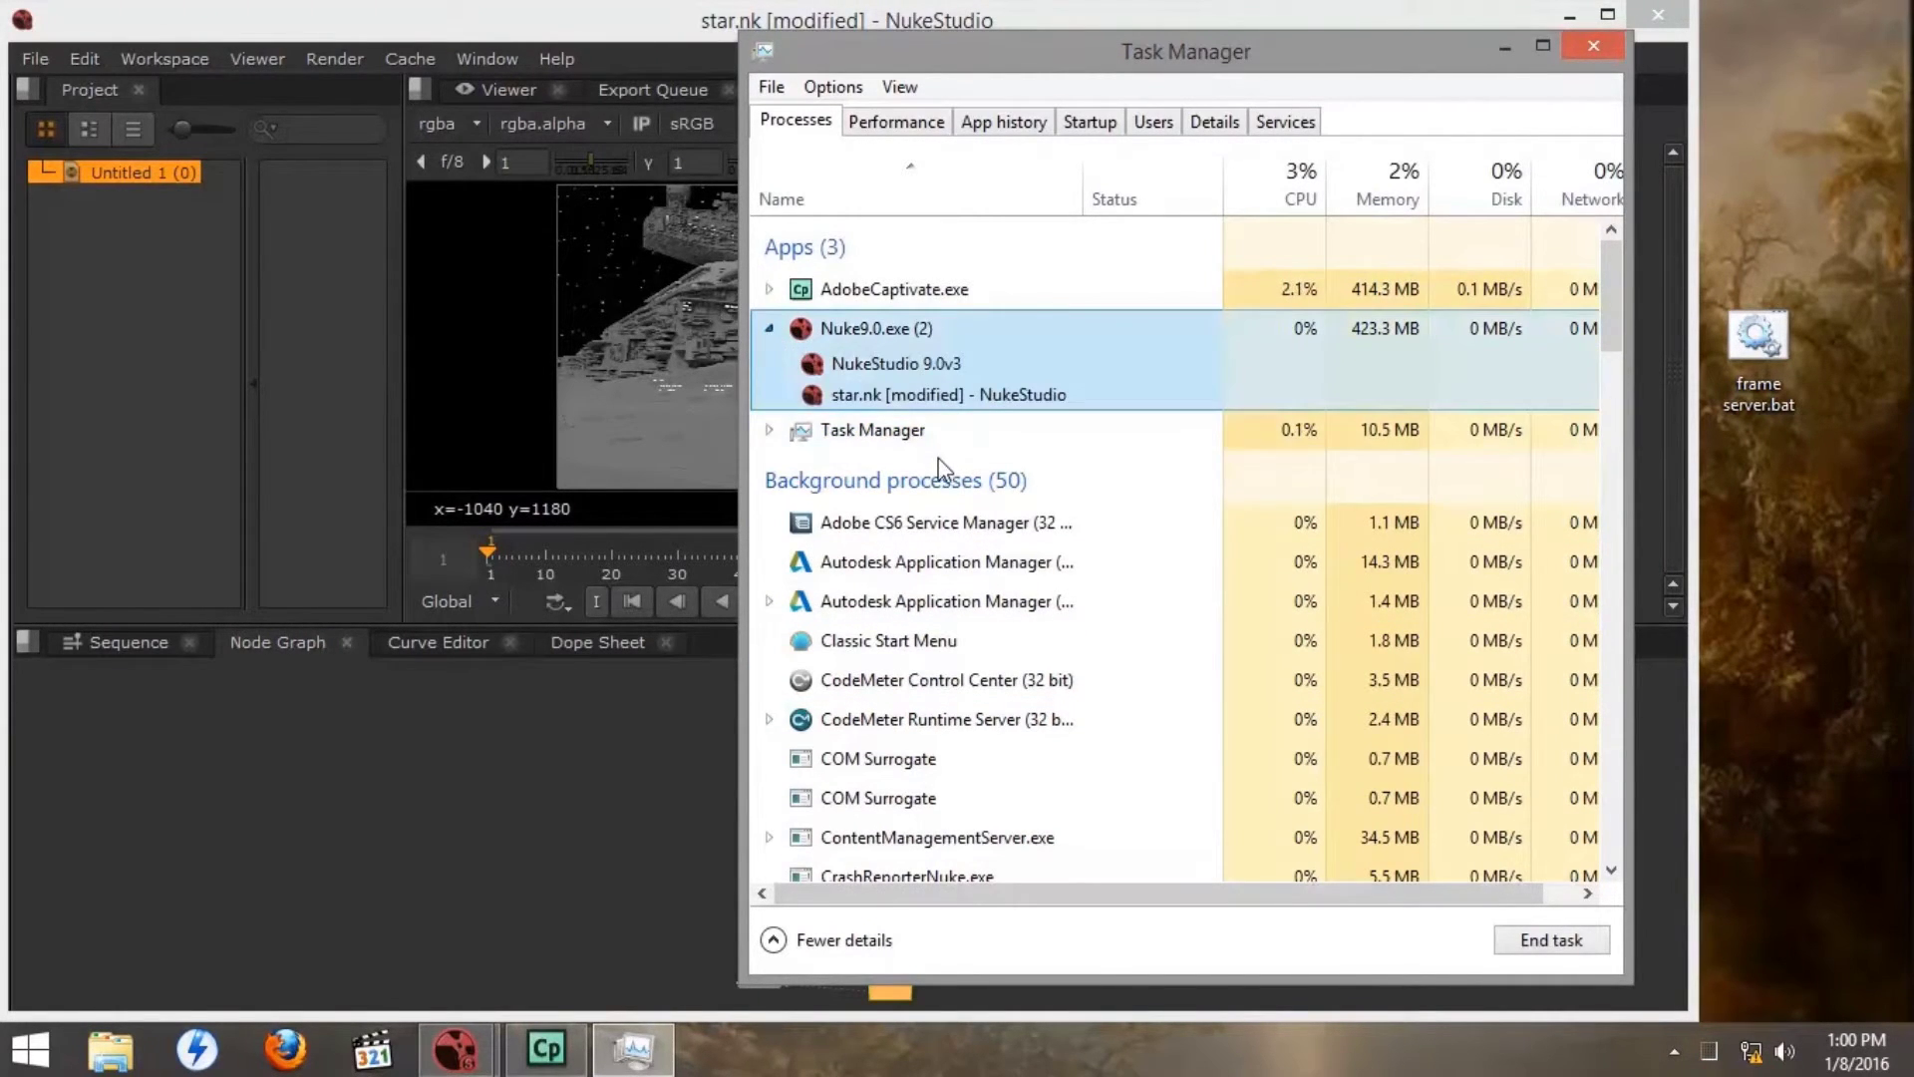
scroll(942, 471, down, 2)
scroll(942, 472, down, 5)
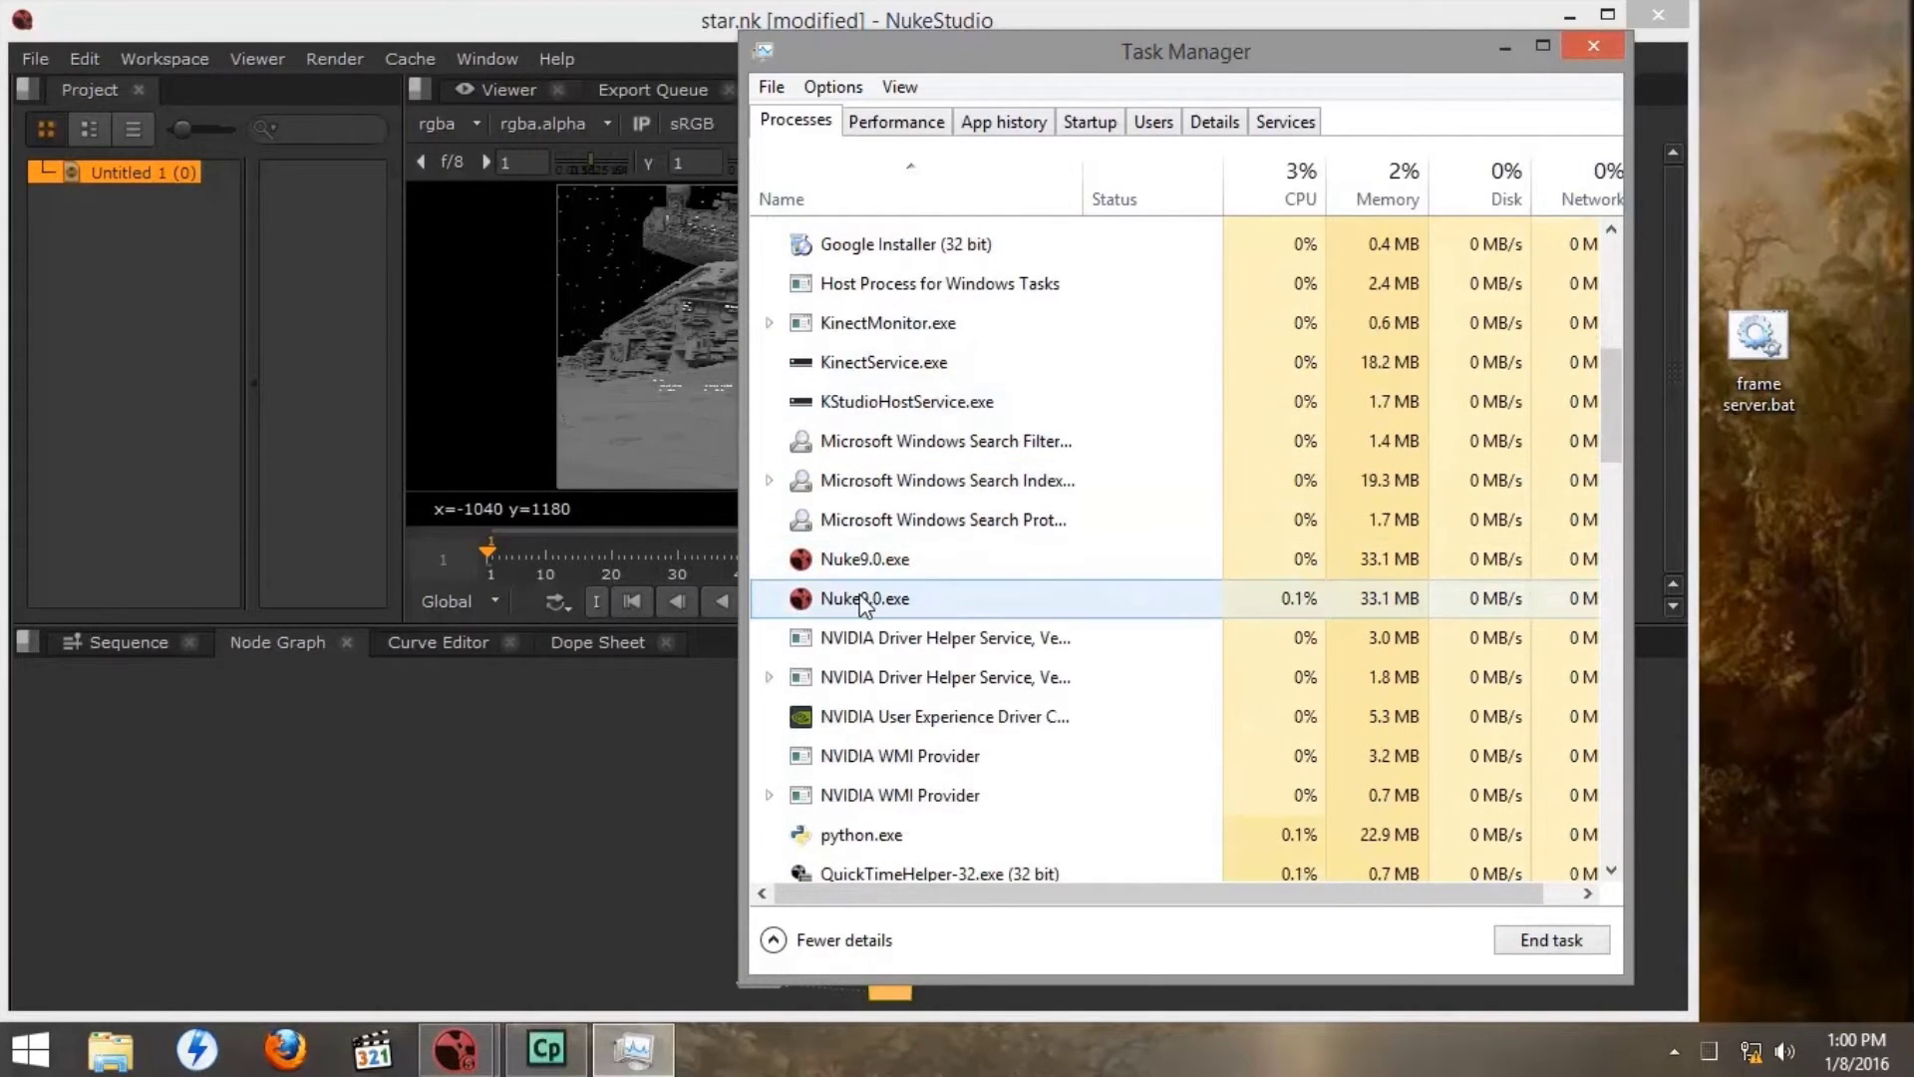
- Launch frame server.bat and confirm the extra Nuke9.0.exe processes under Performance and Processes
double_click(1757, 339)
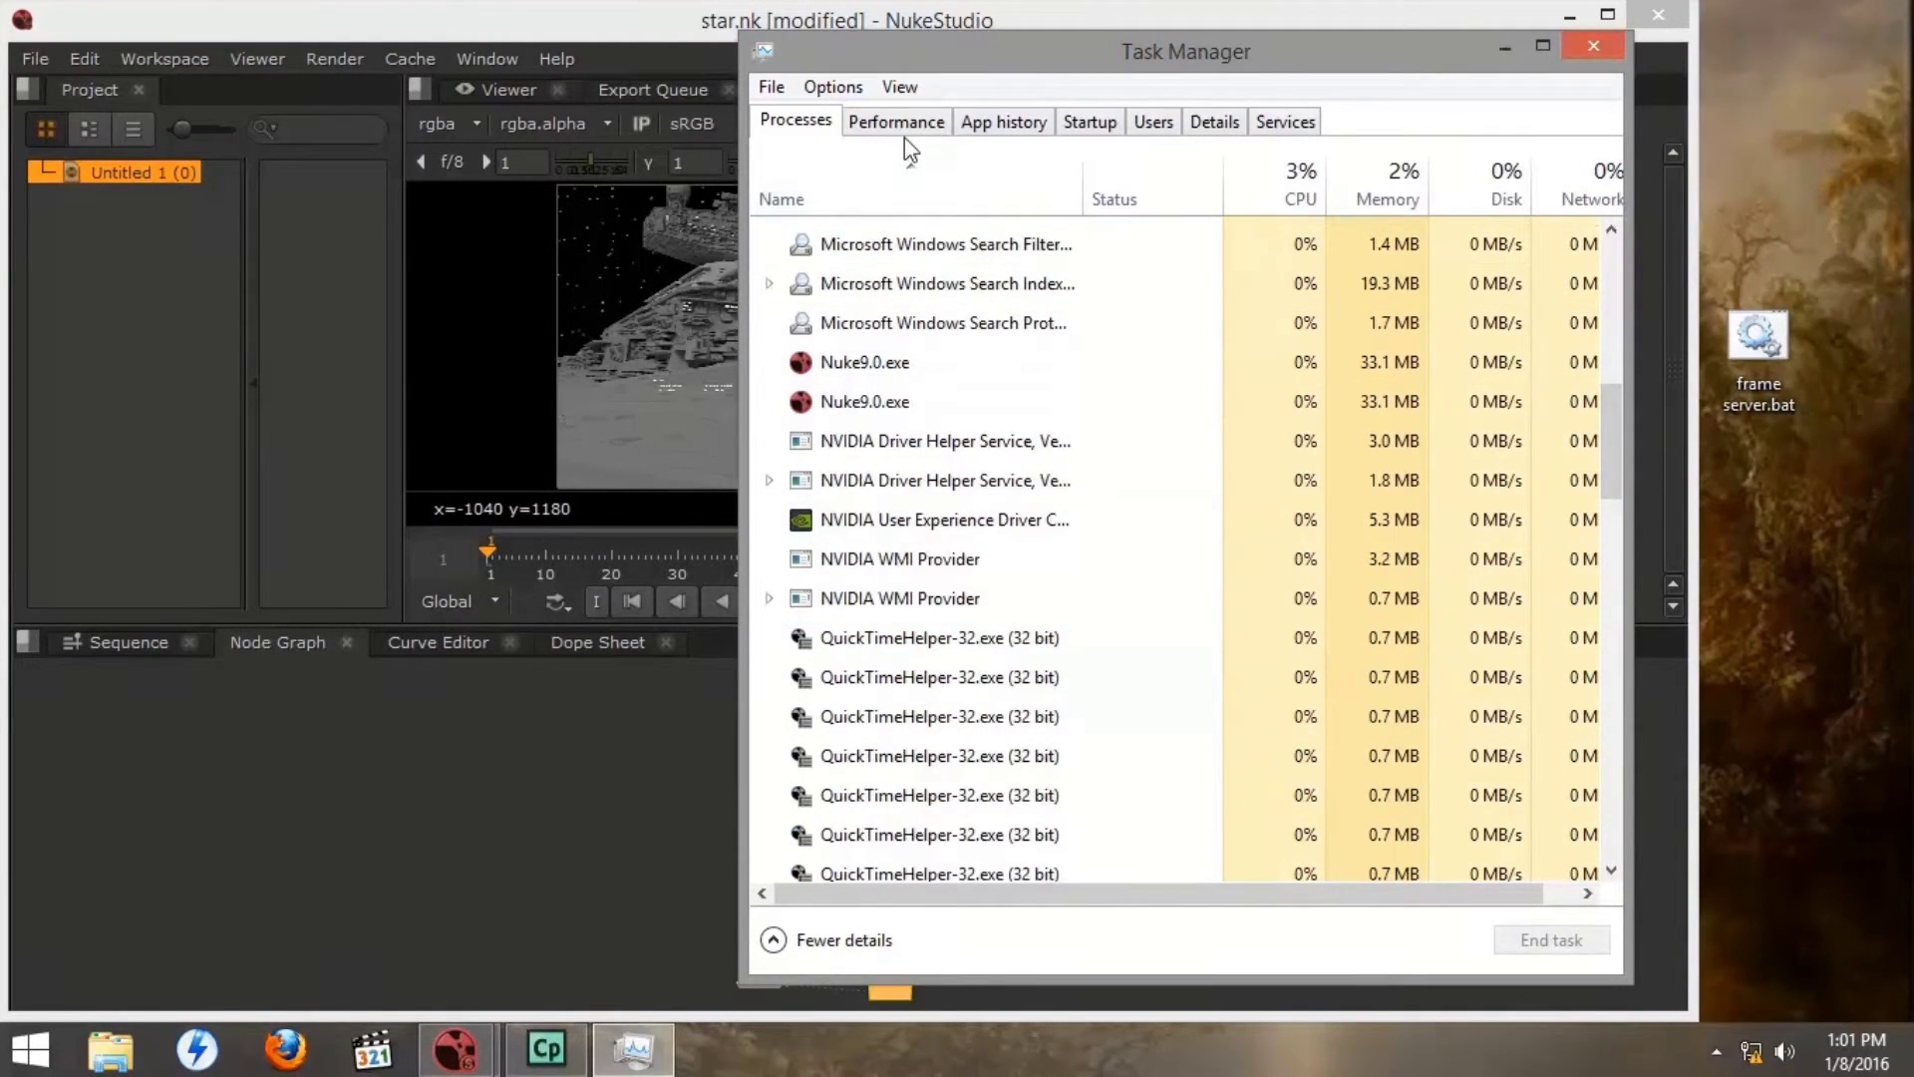
click(902, 123)
click(801, 121)
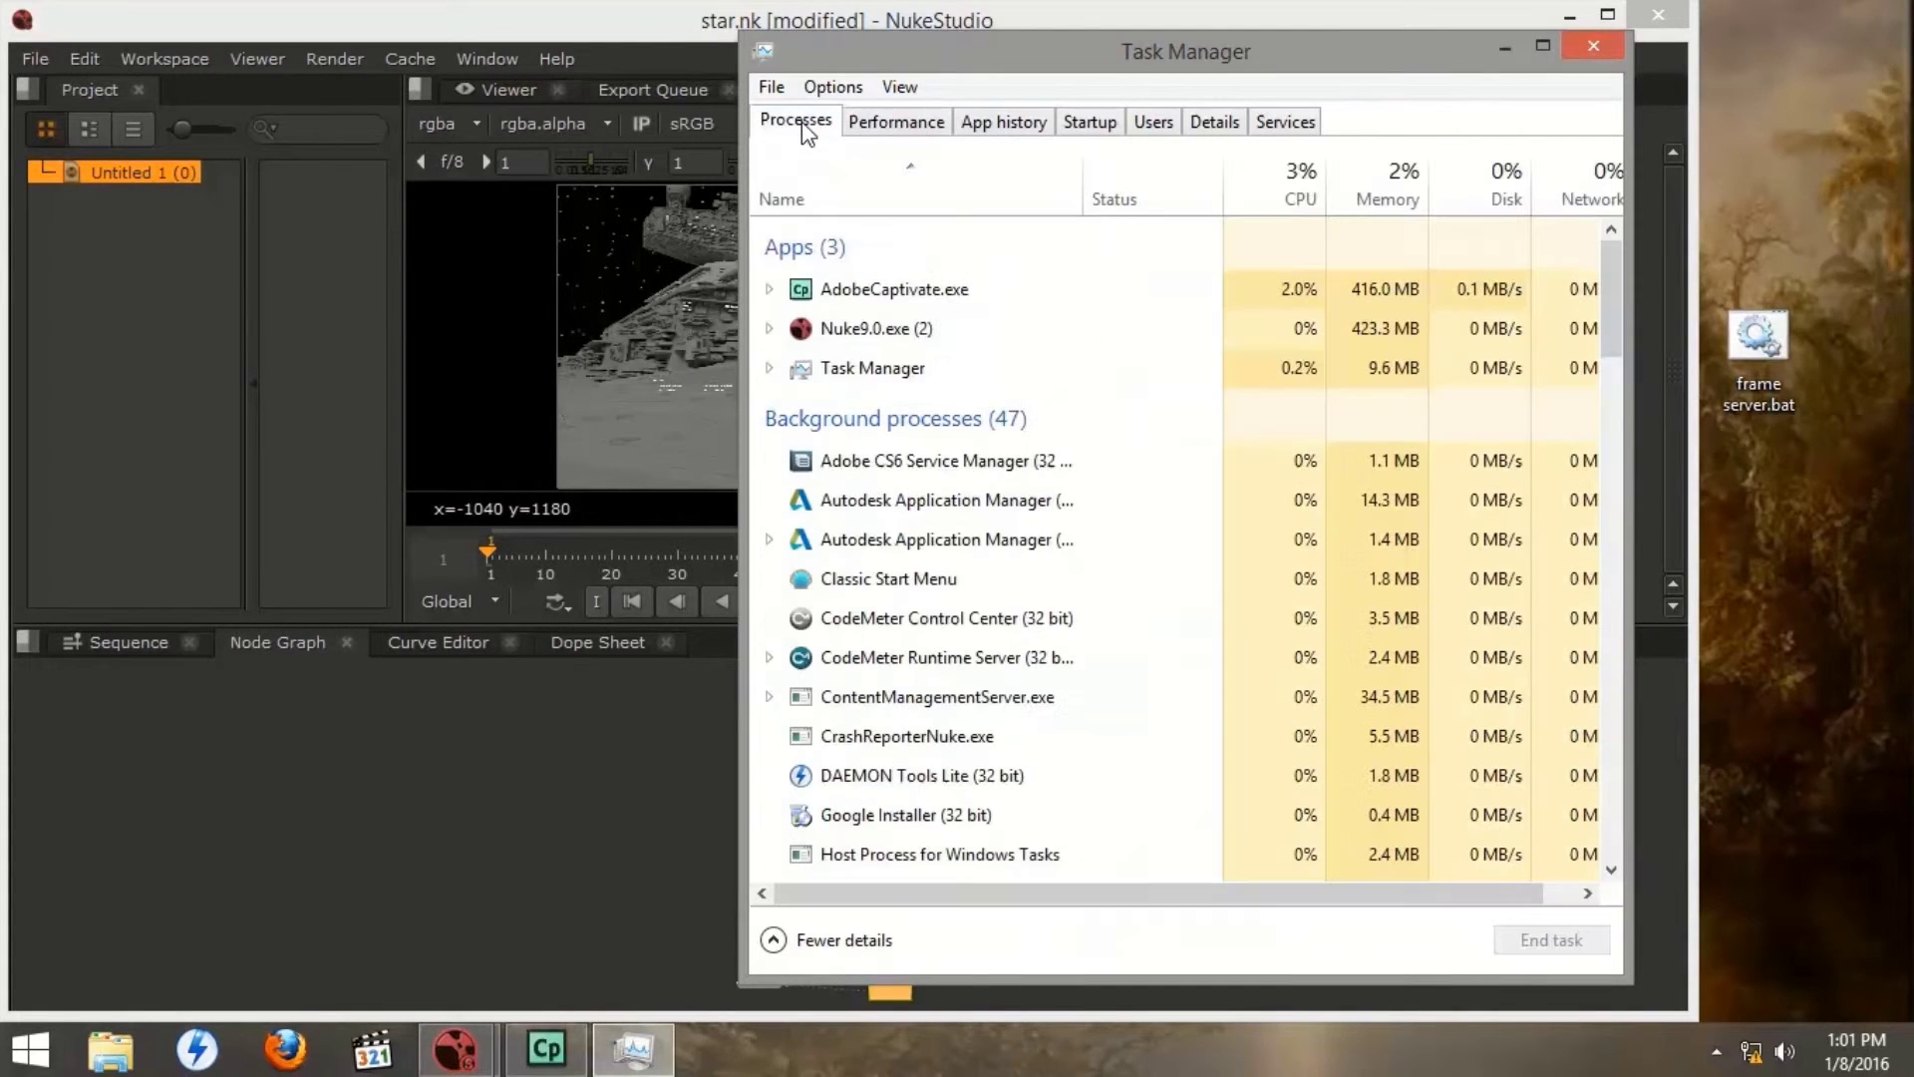
scroll(916, 521, down, 3)
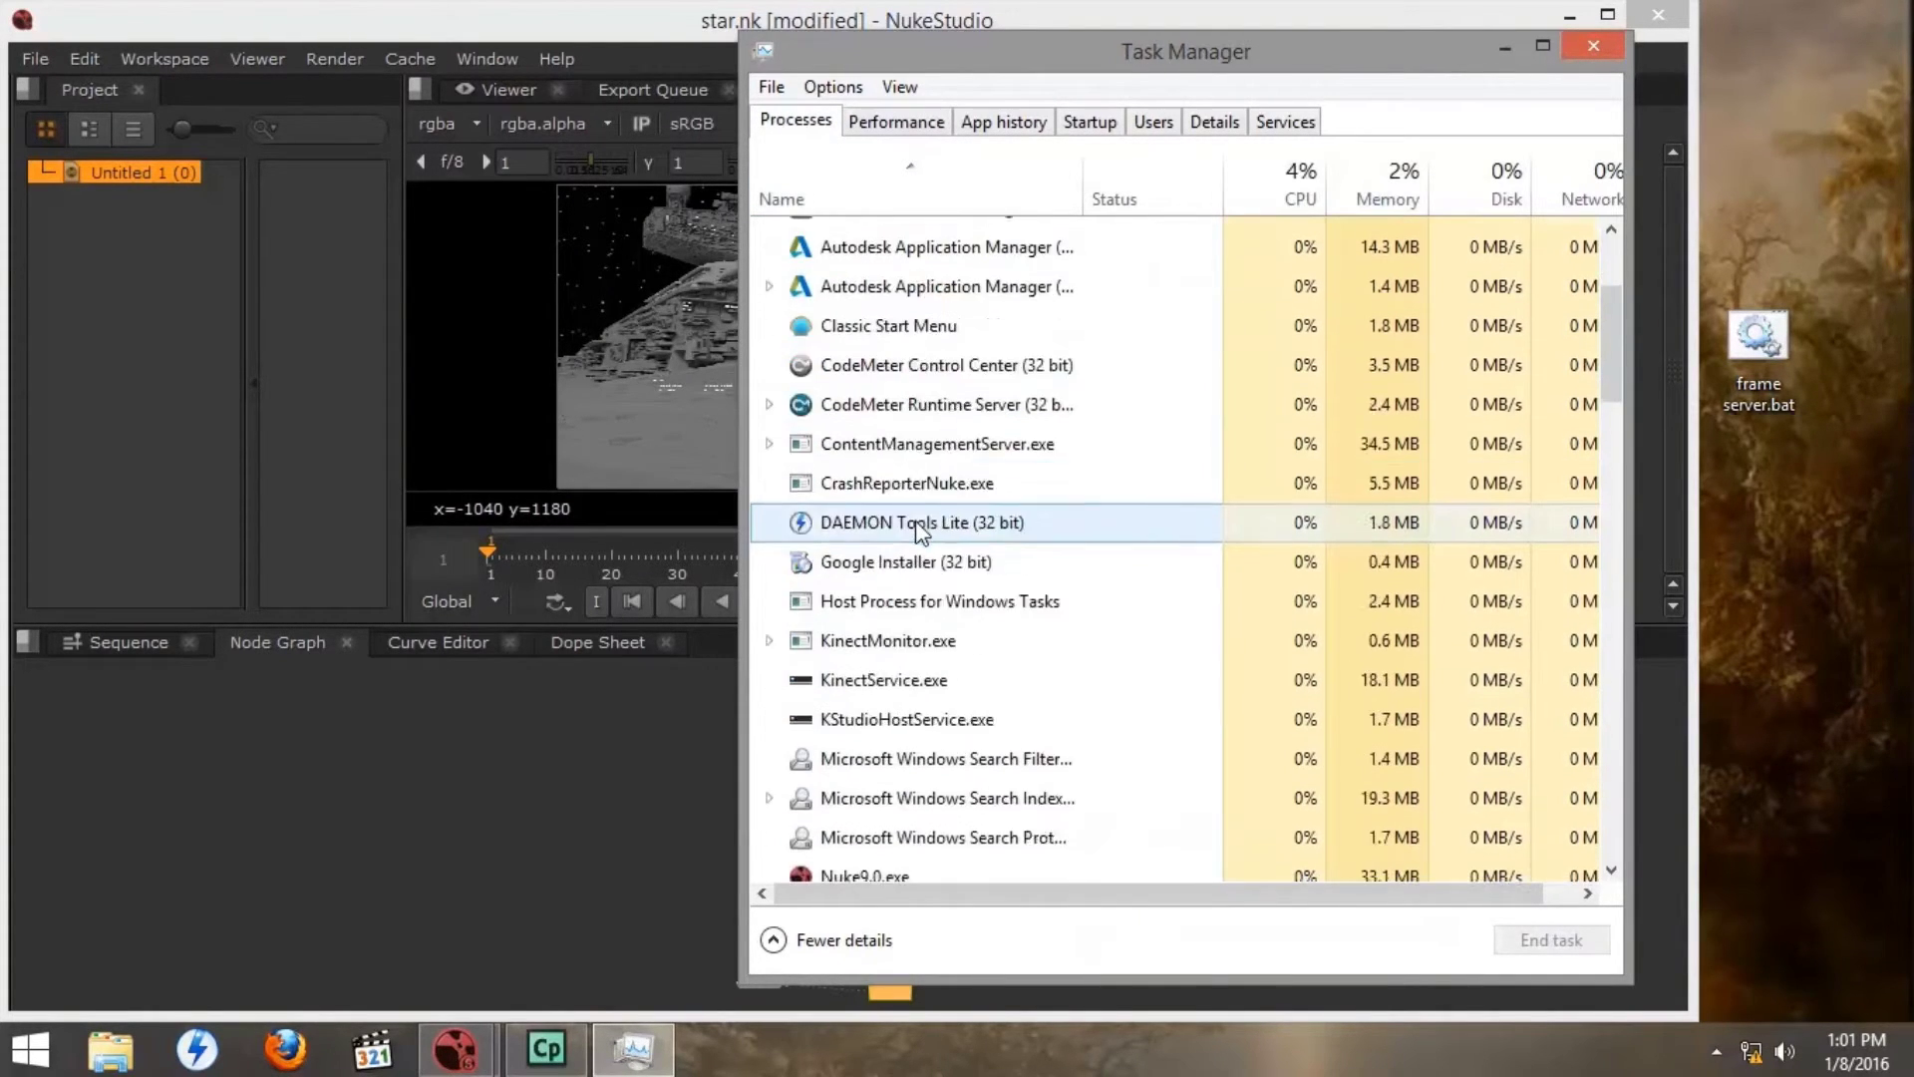
scroll(915, 520, down, 2)
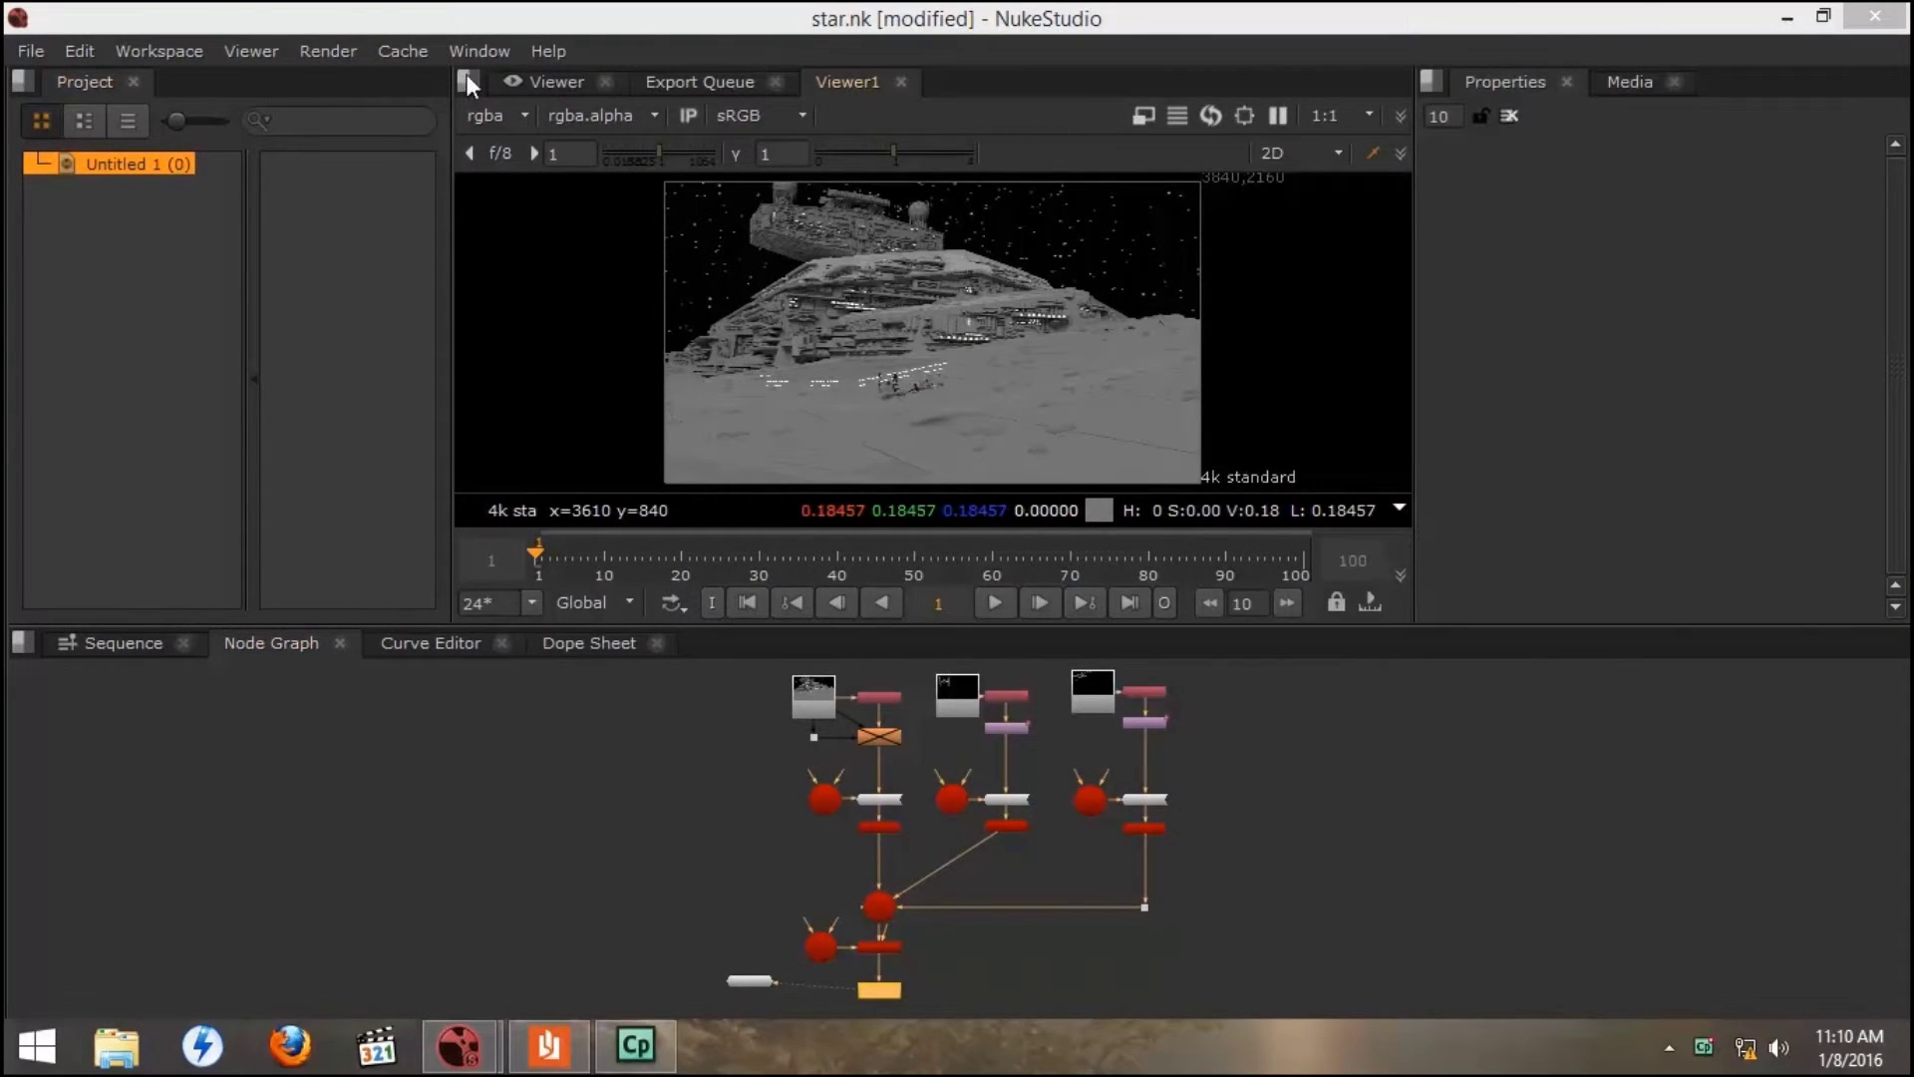
- Open the Script Editor, select the frameServer worker-check code, and open Help > Documentation
click(470, 47)
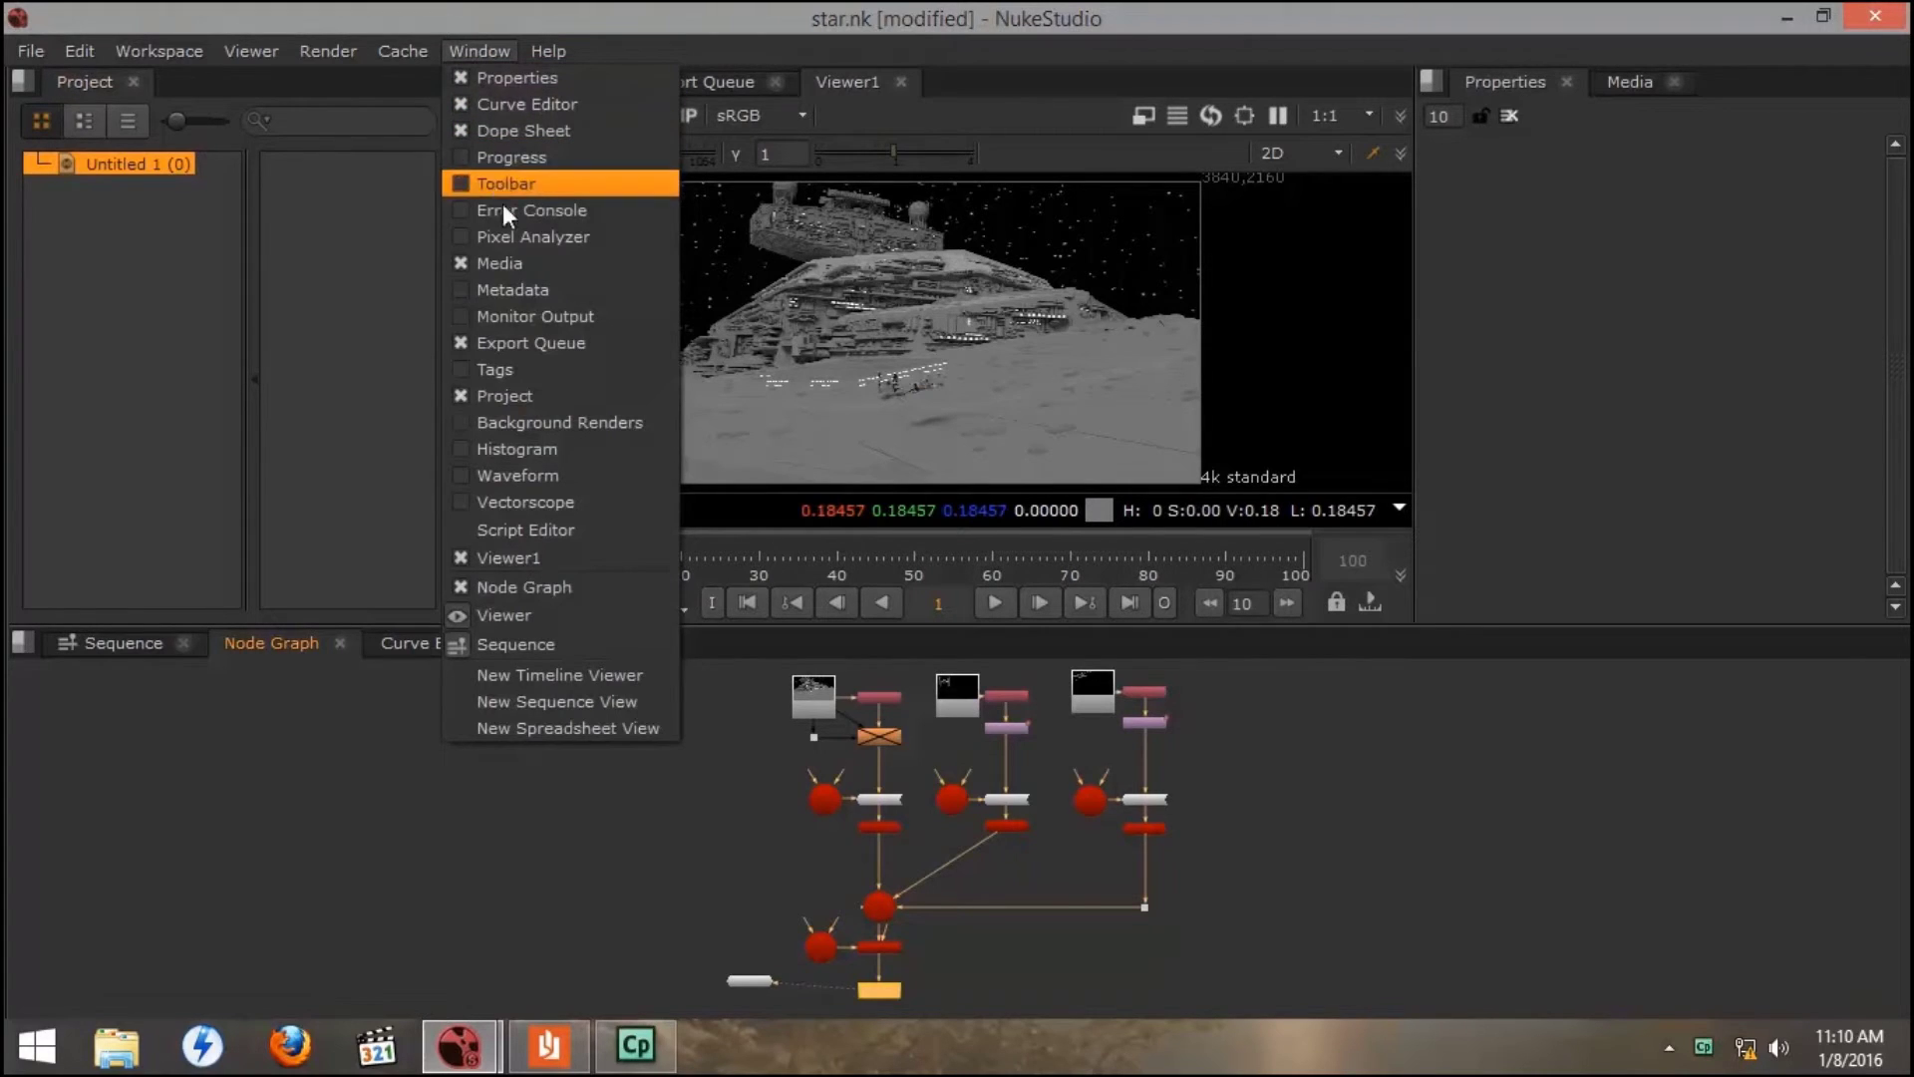
click(524, 530)
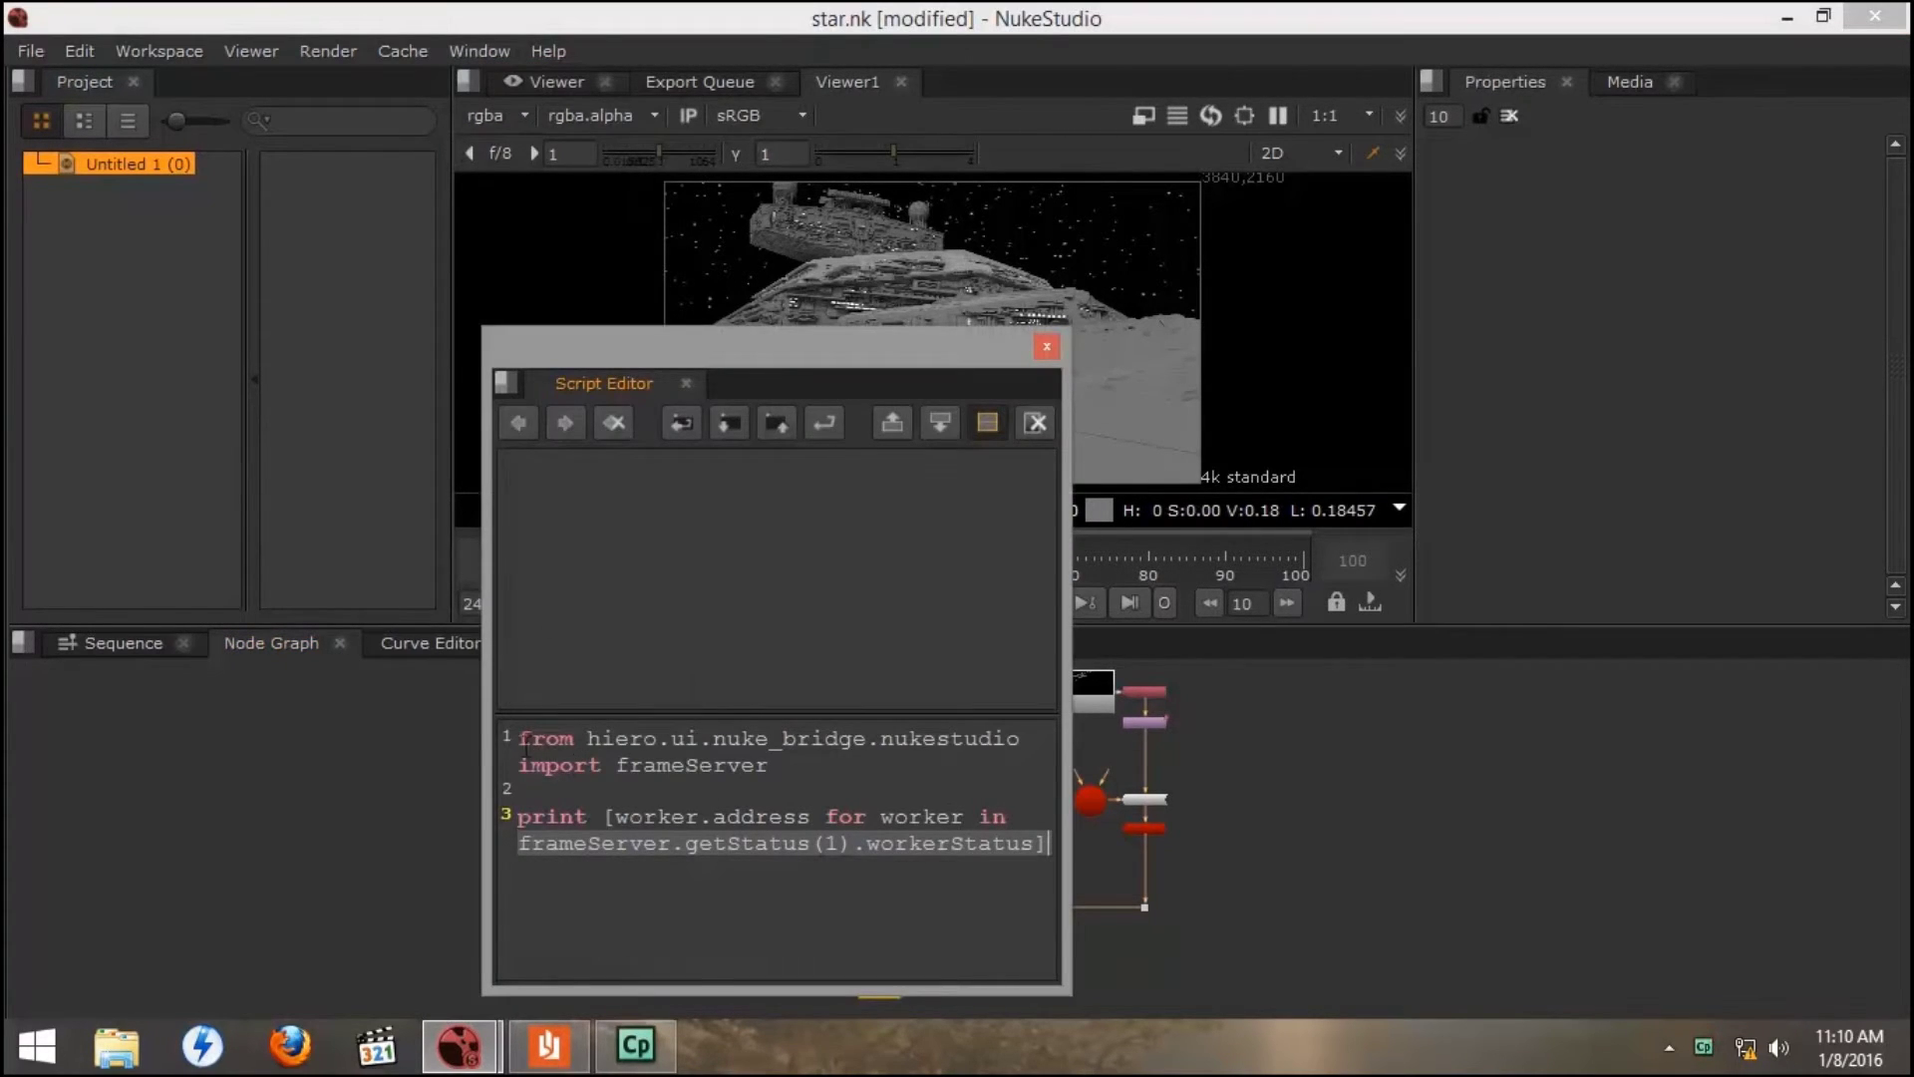
drag(519, 739, 1067, 885)
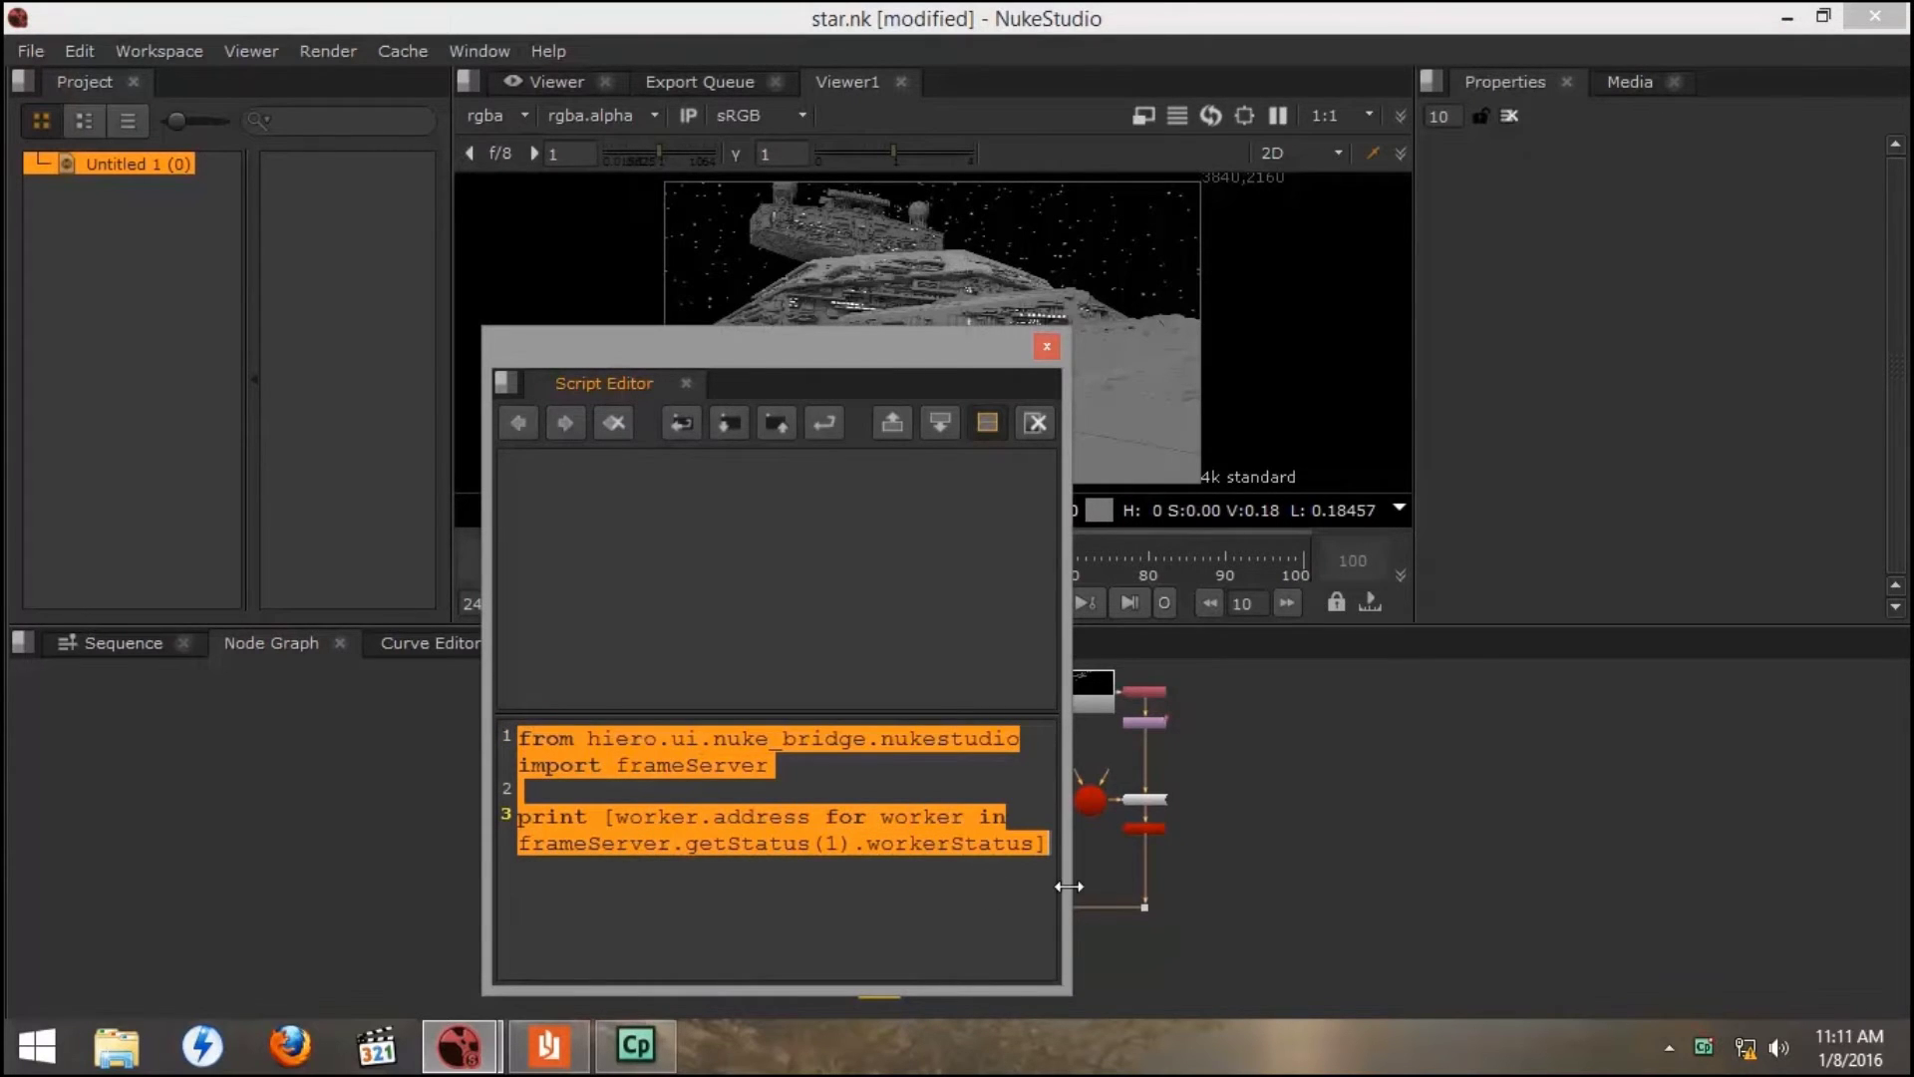
click(546, 50)
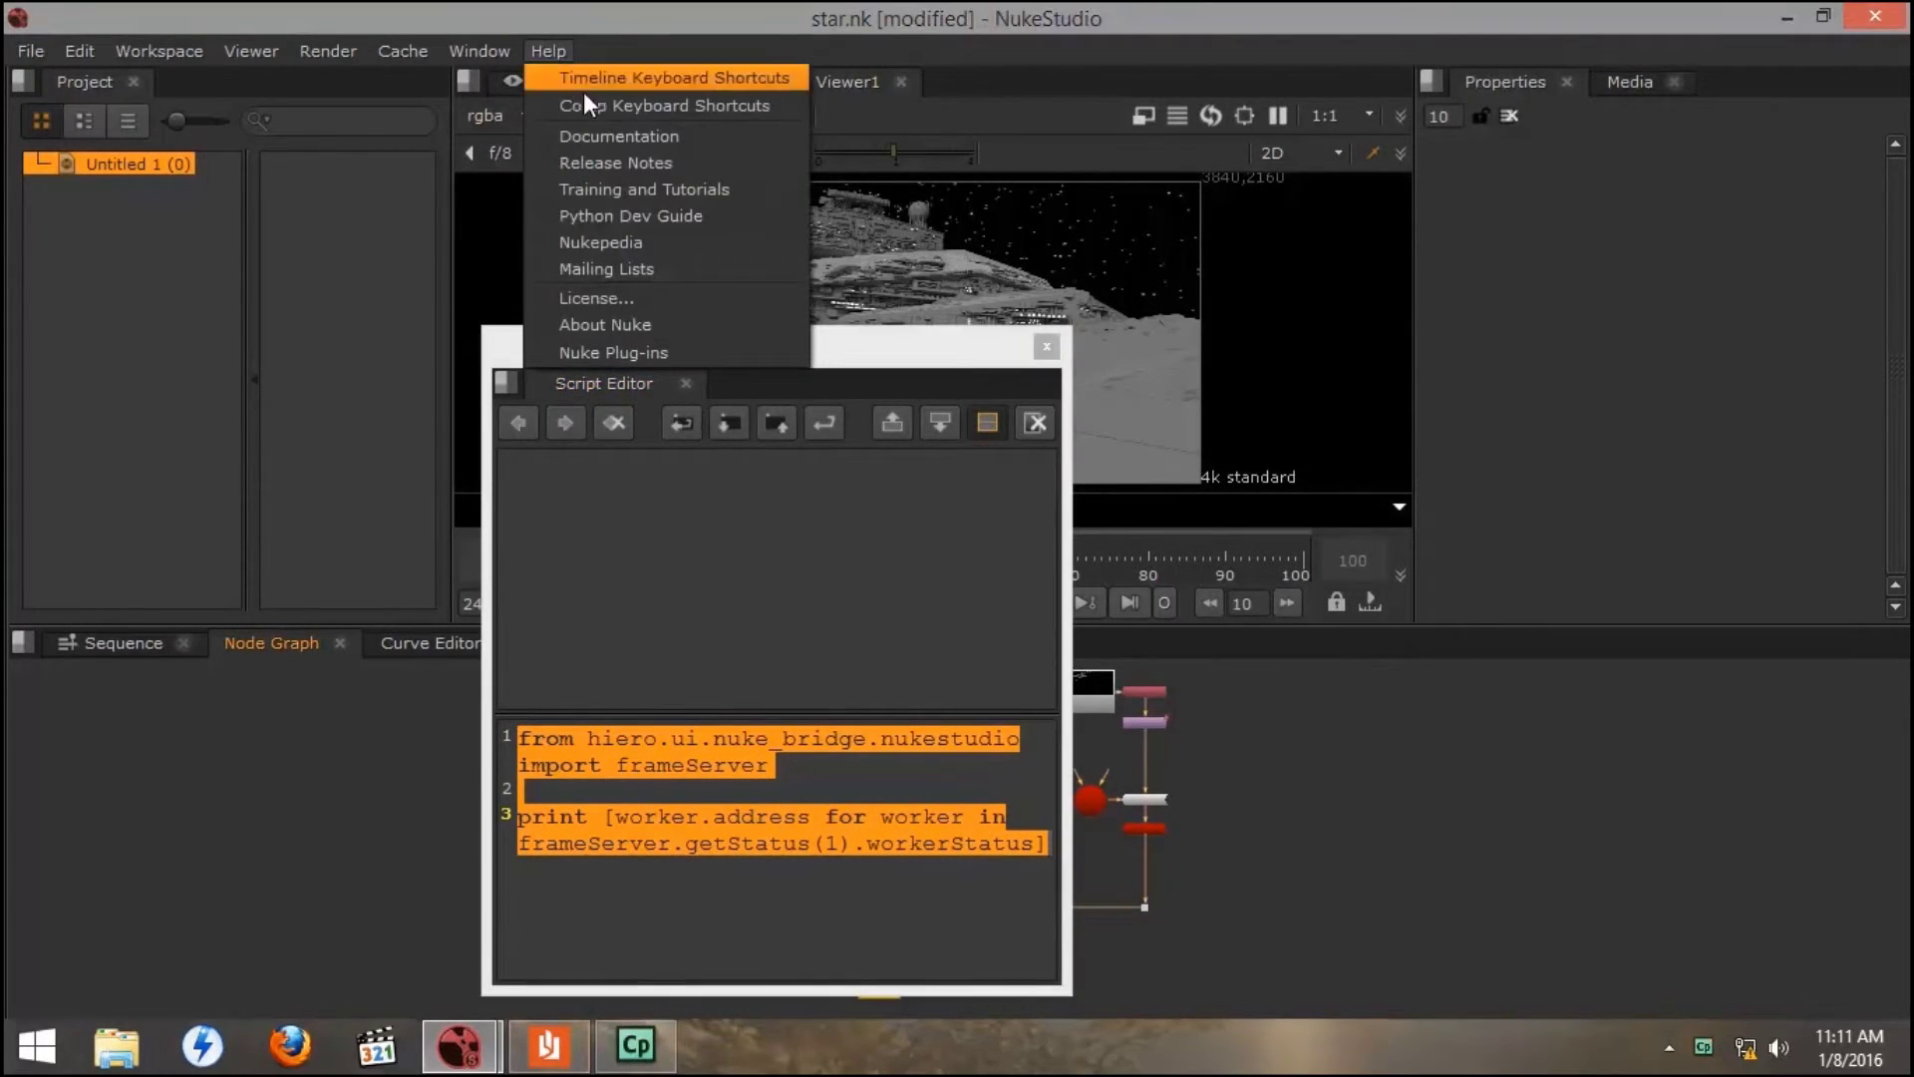
click(604, 134)
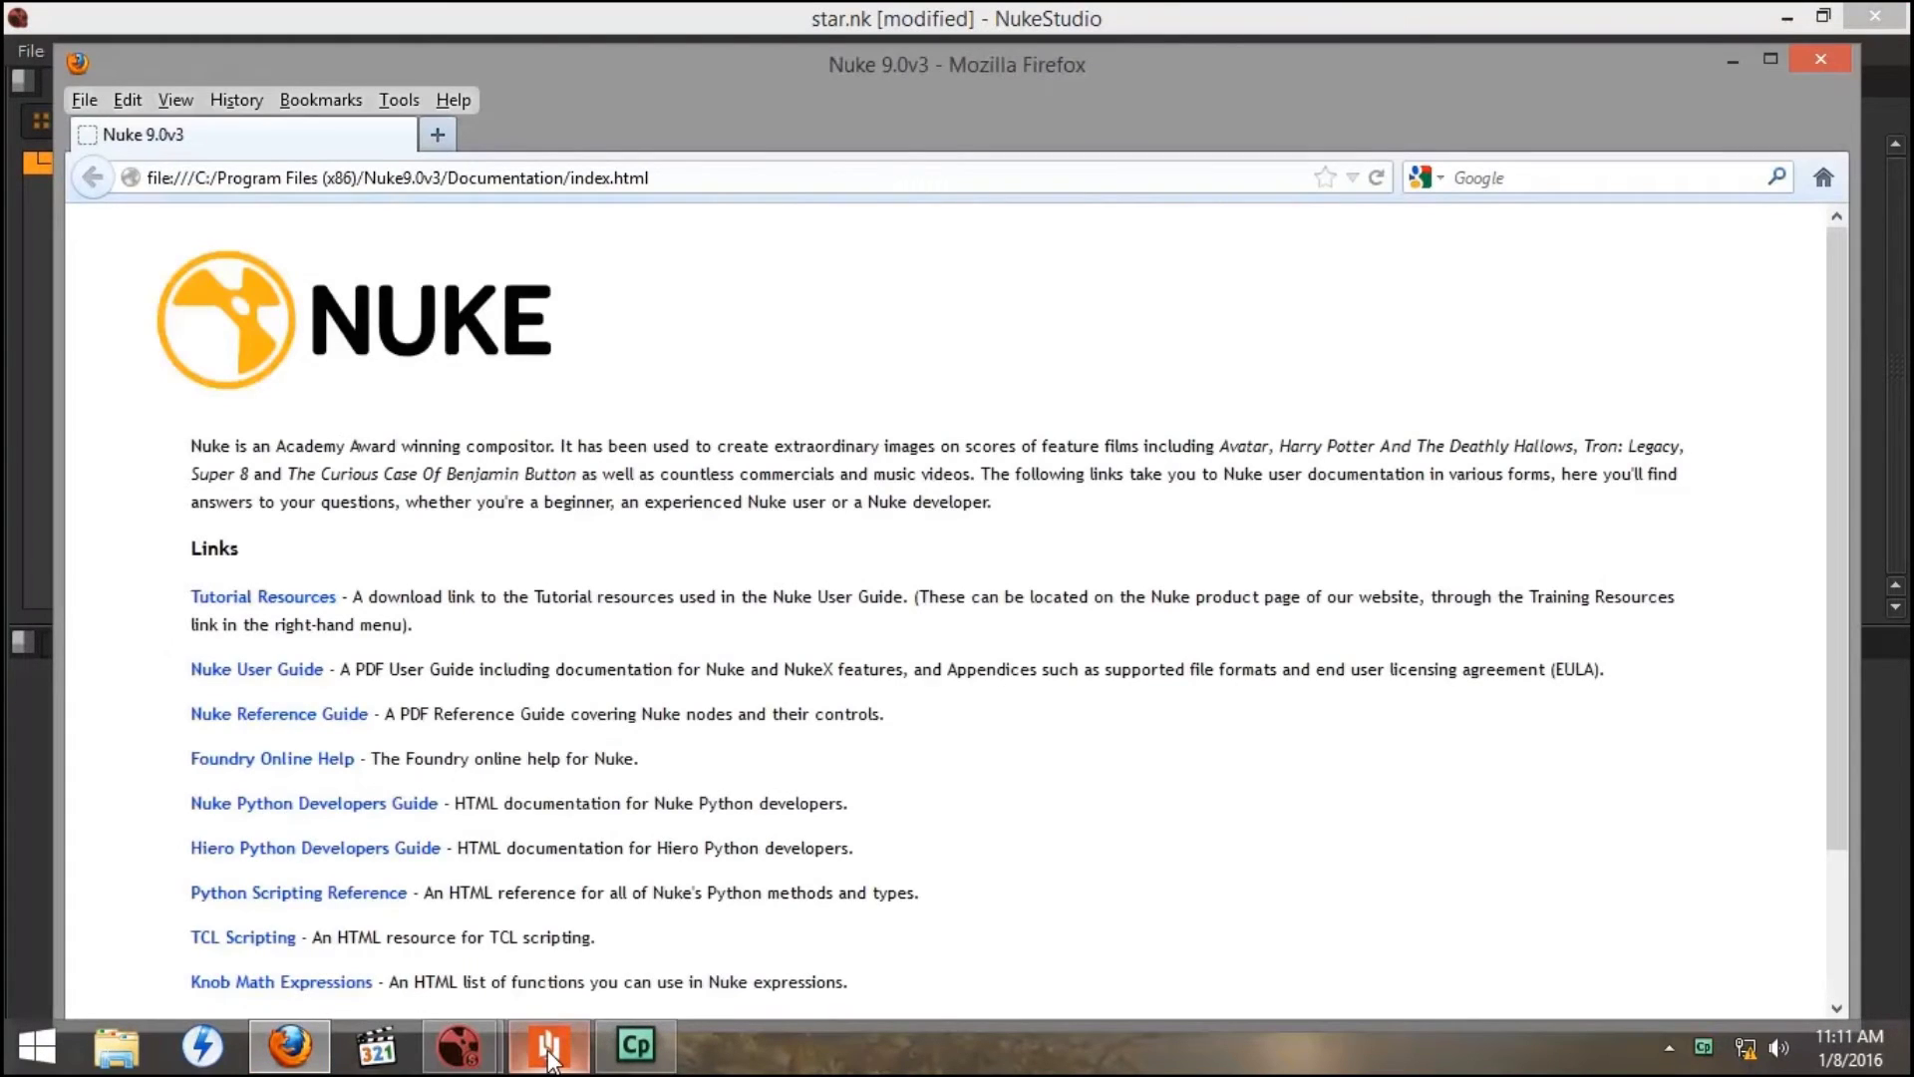
- Copy the two frameServer worker-check code lines from page 934 of the Nuke User Guide PDF
mouse_move(550, 1054)
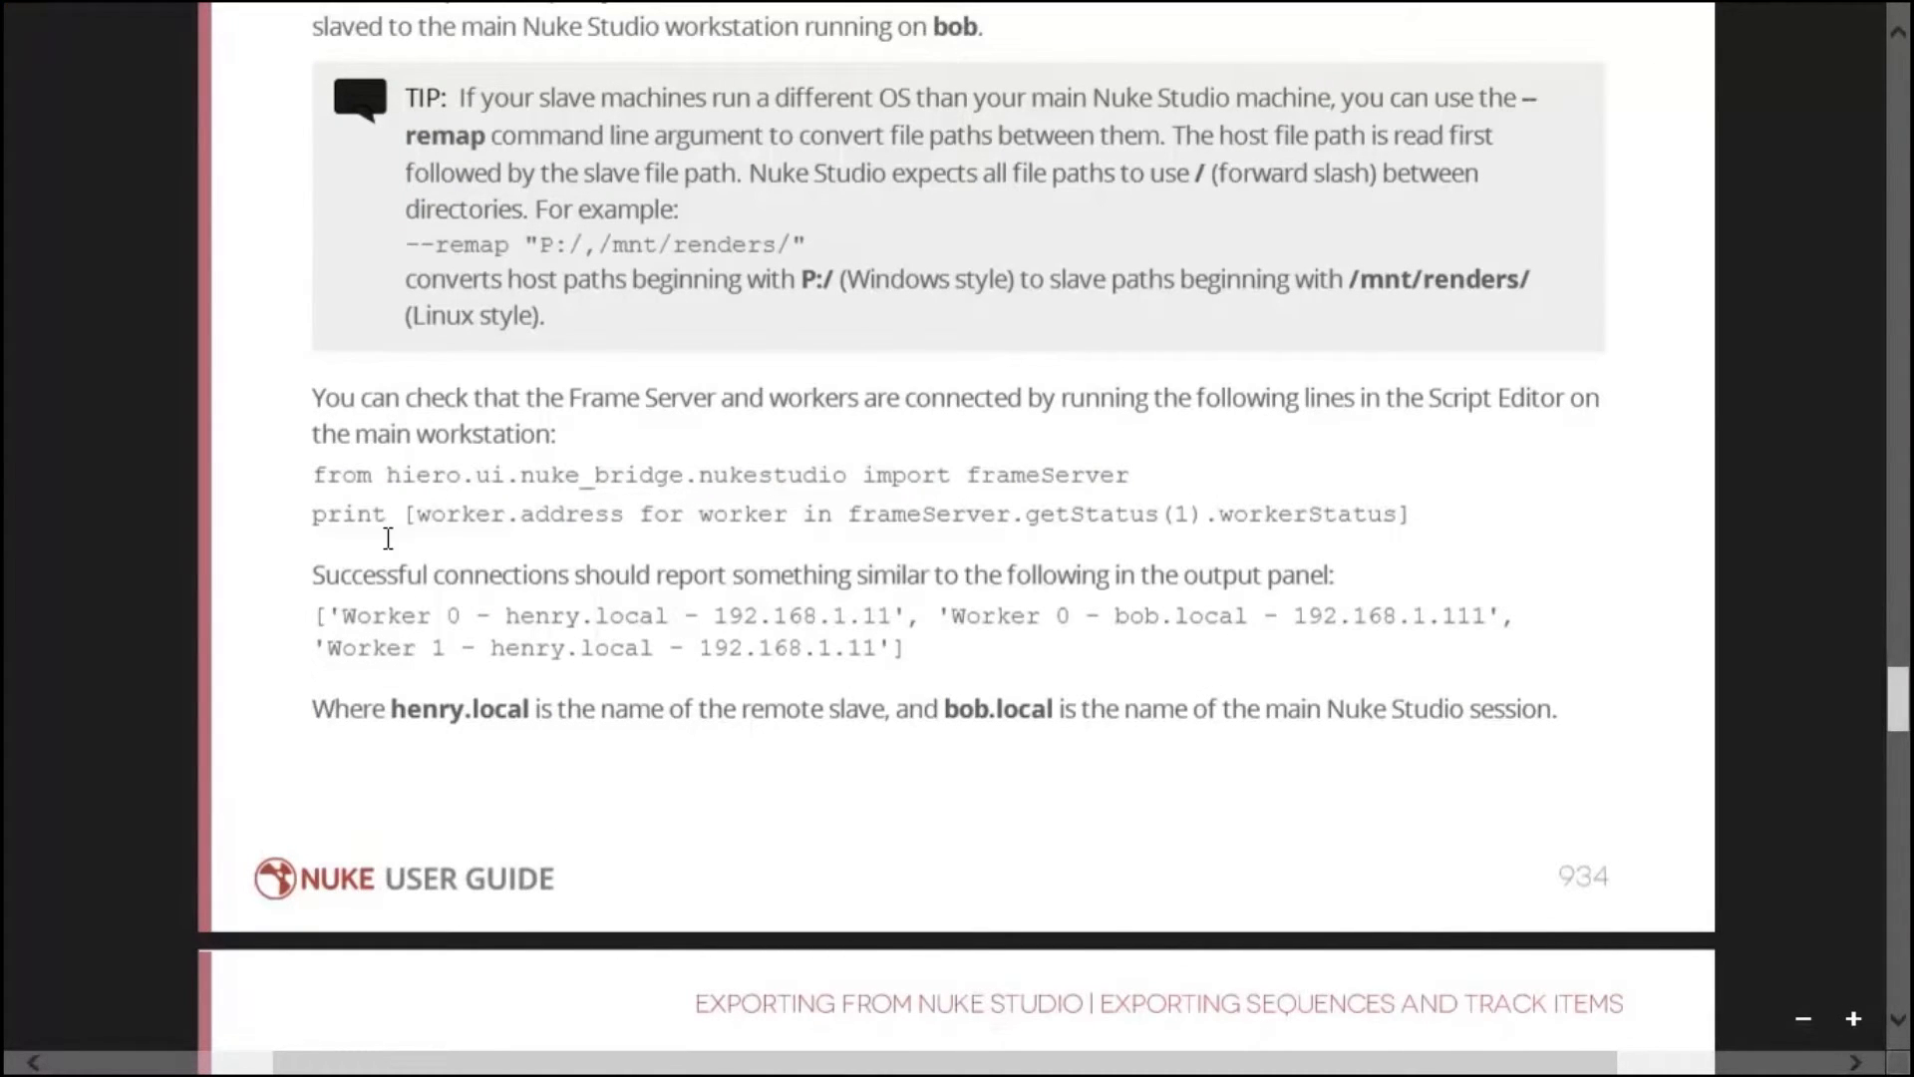
drag(315, 471, 1424, 514)
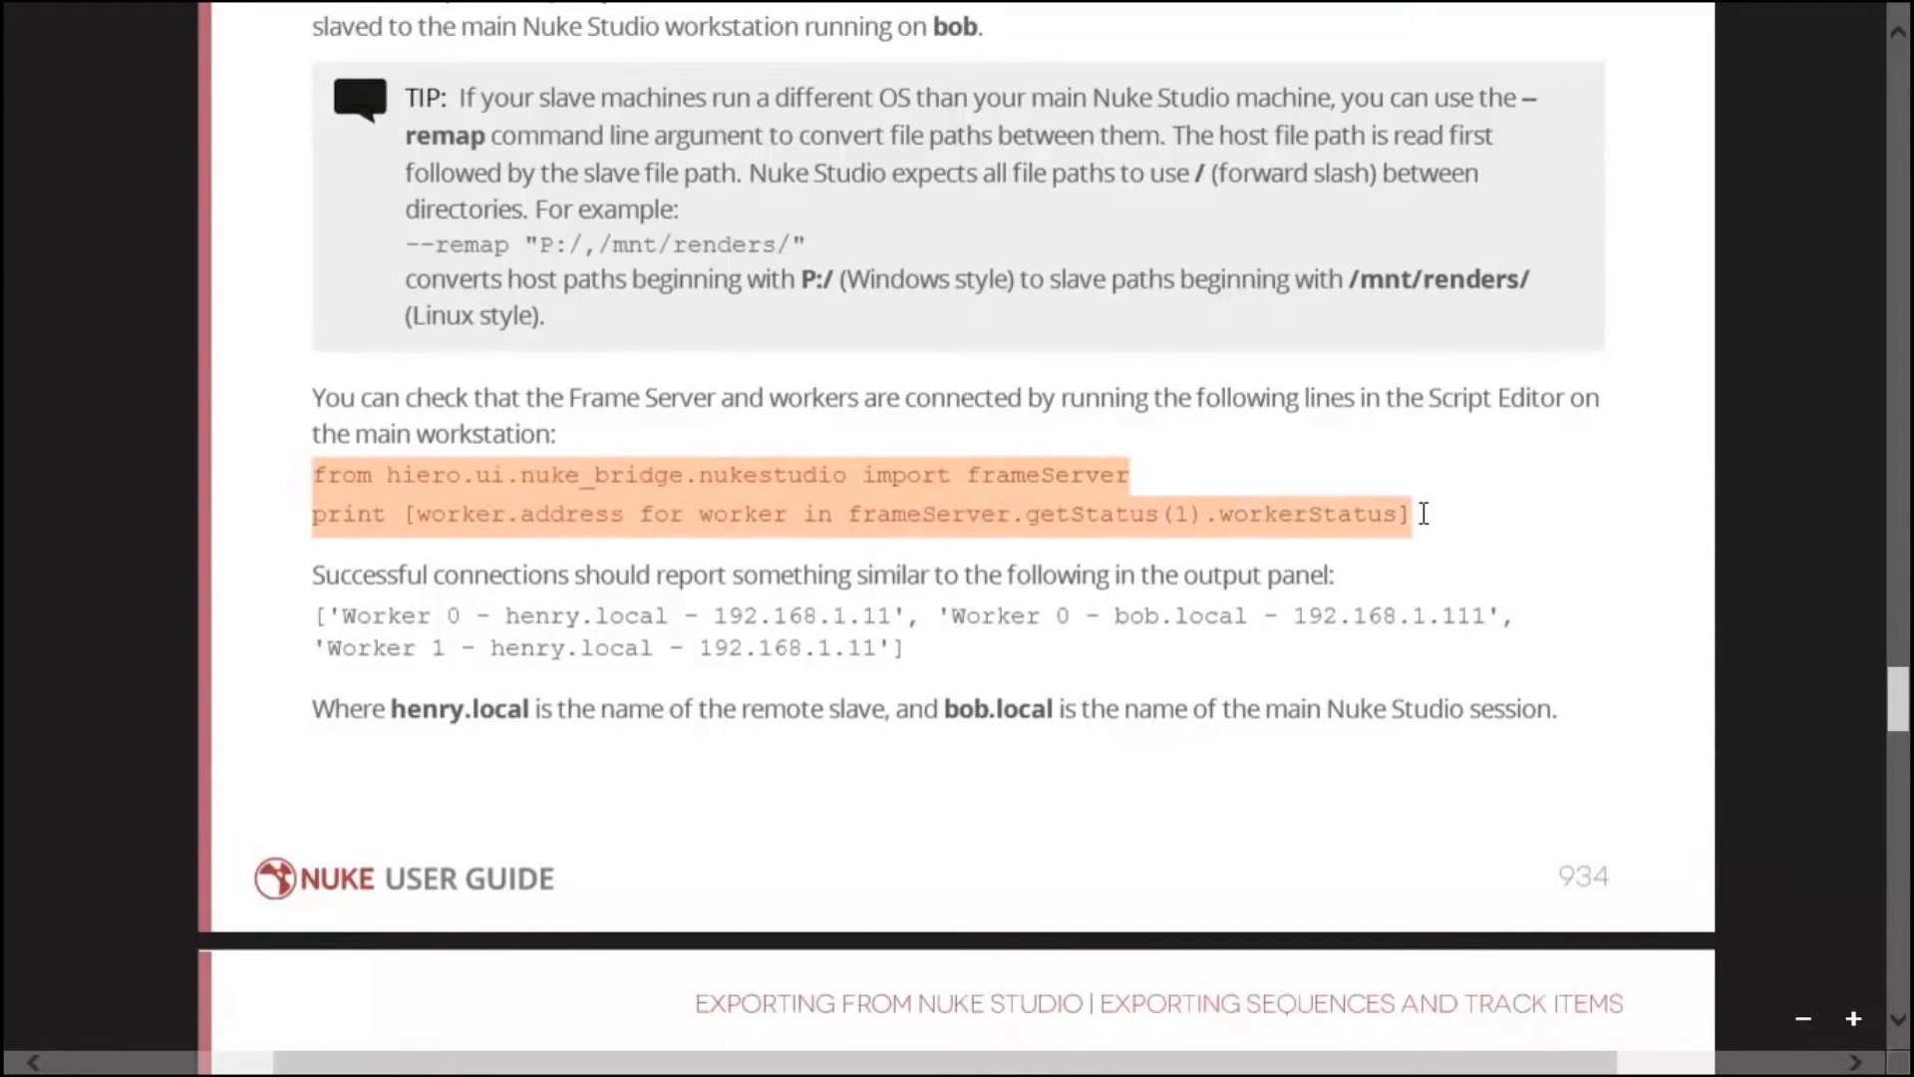
right_click(919, 489)
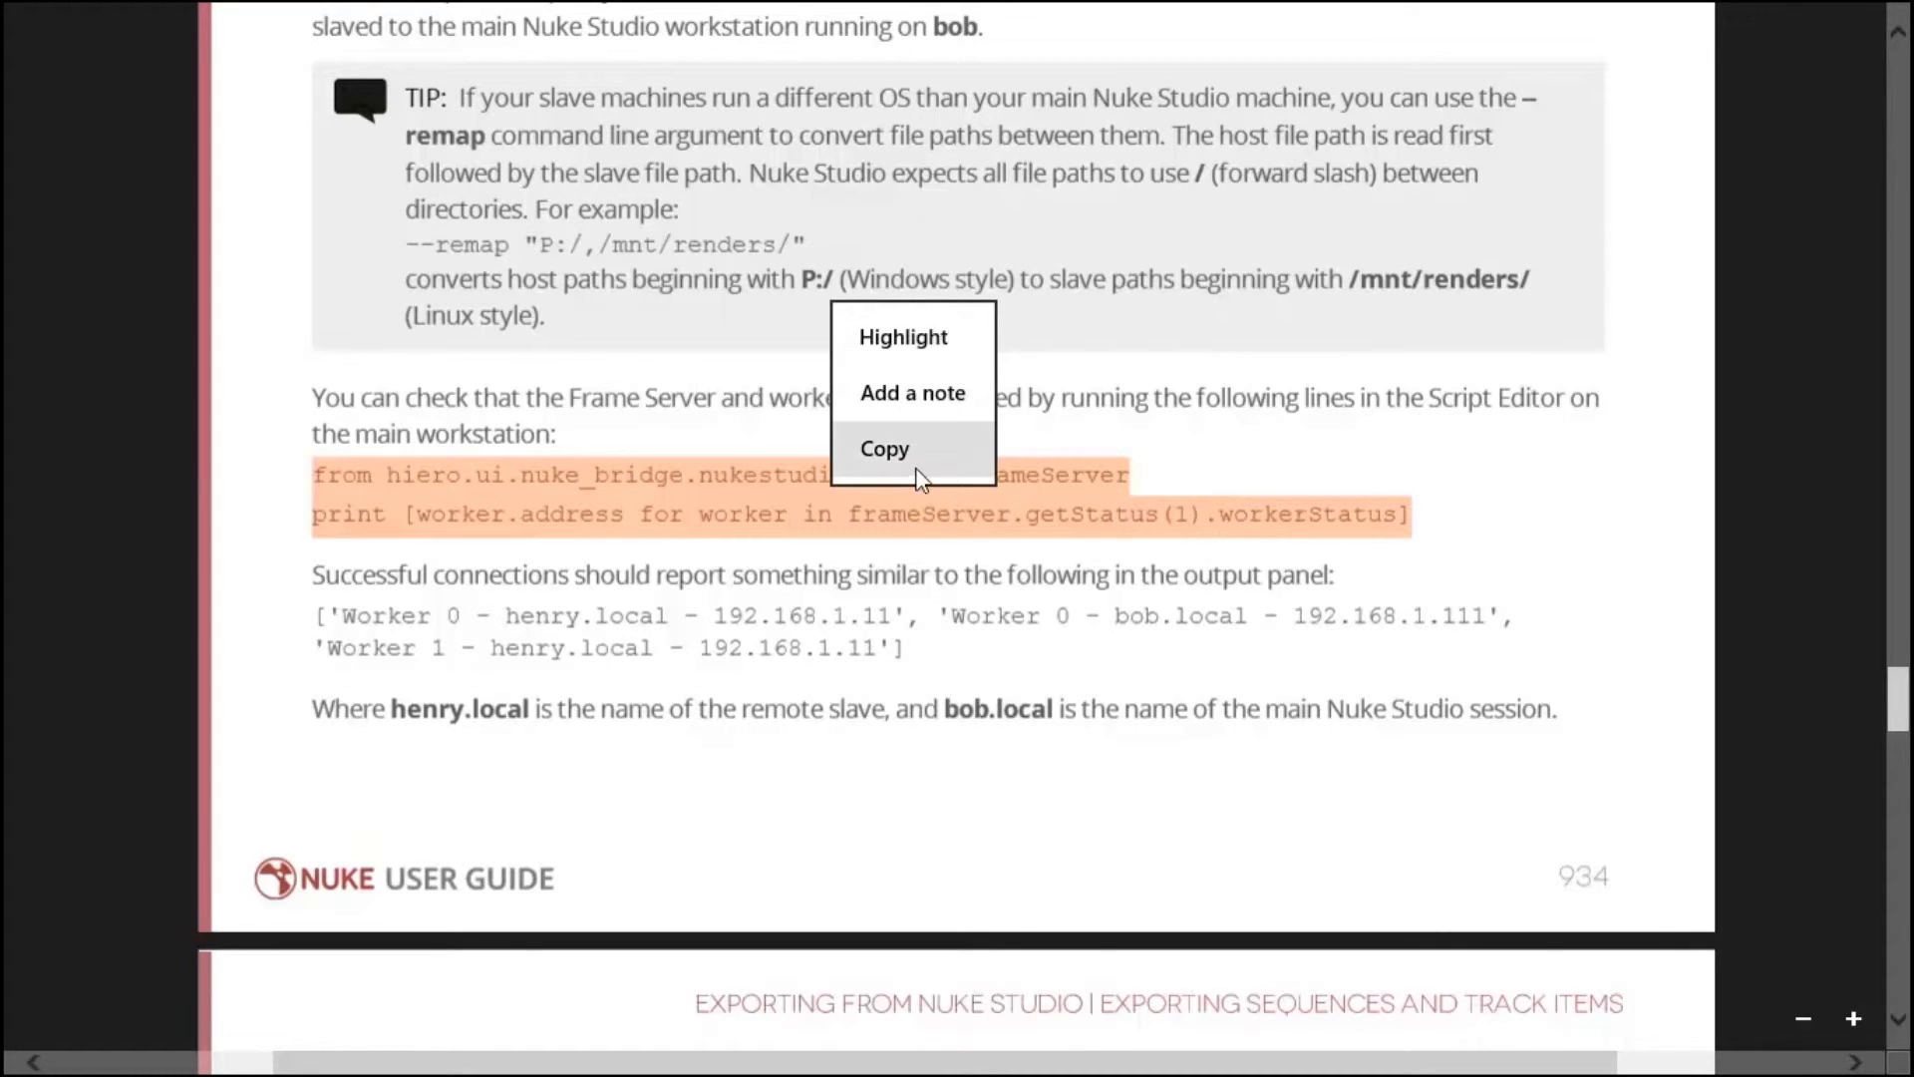
click(911, 460)
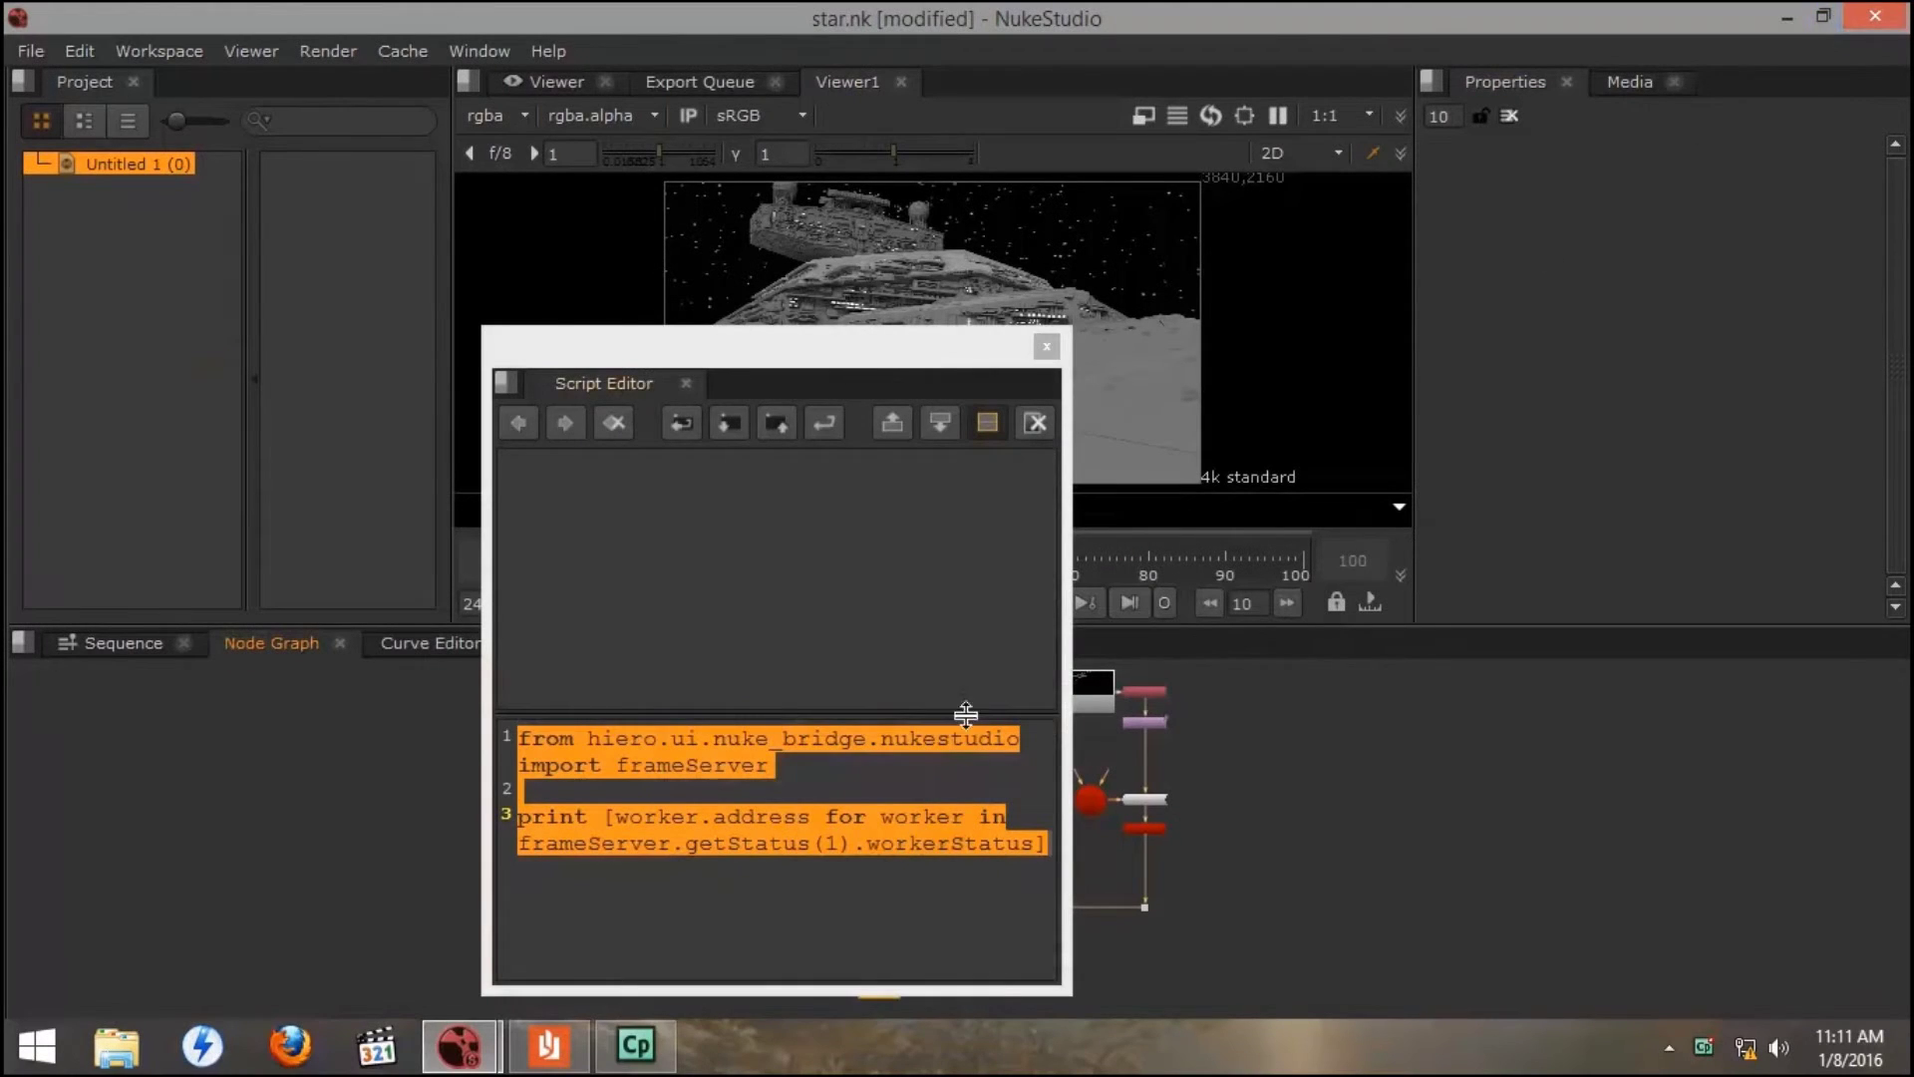
- Paste and run the worker-check code, then highlight Workstation in the Worker 0 and Worker 1 entries
right_click(794, 937)
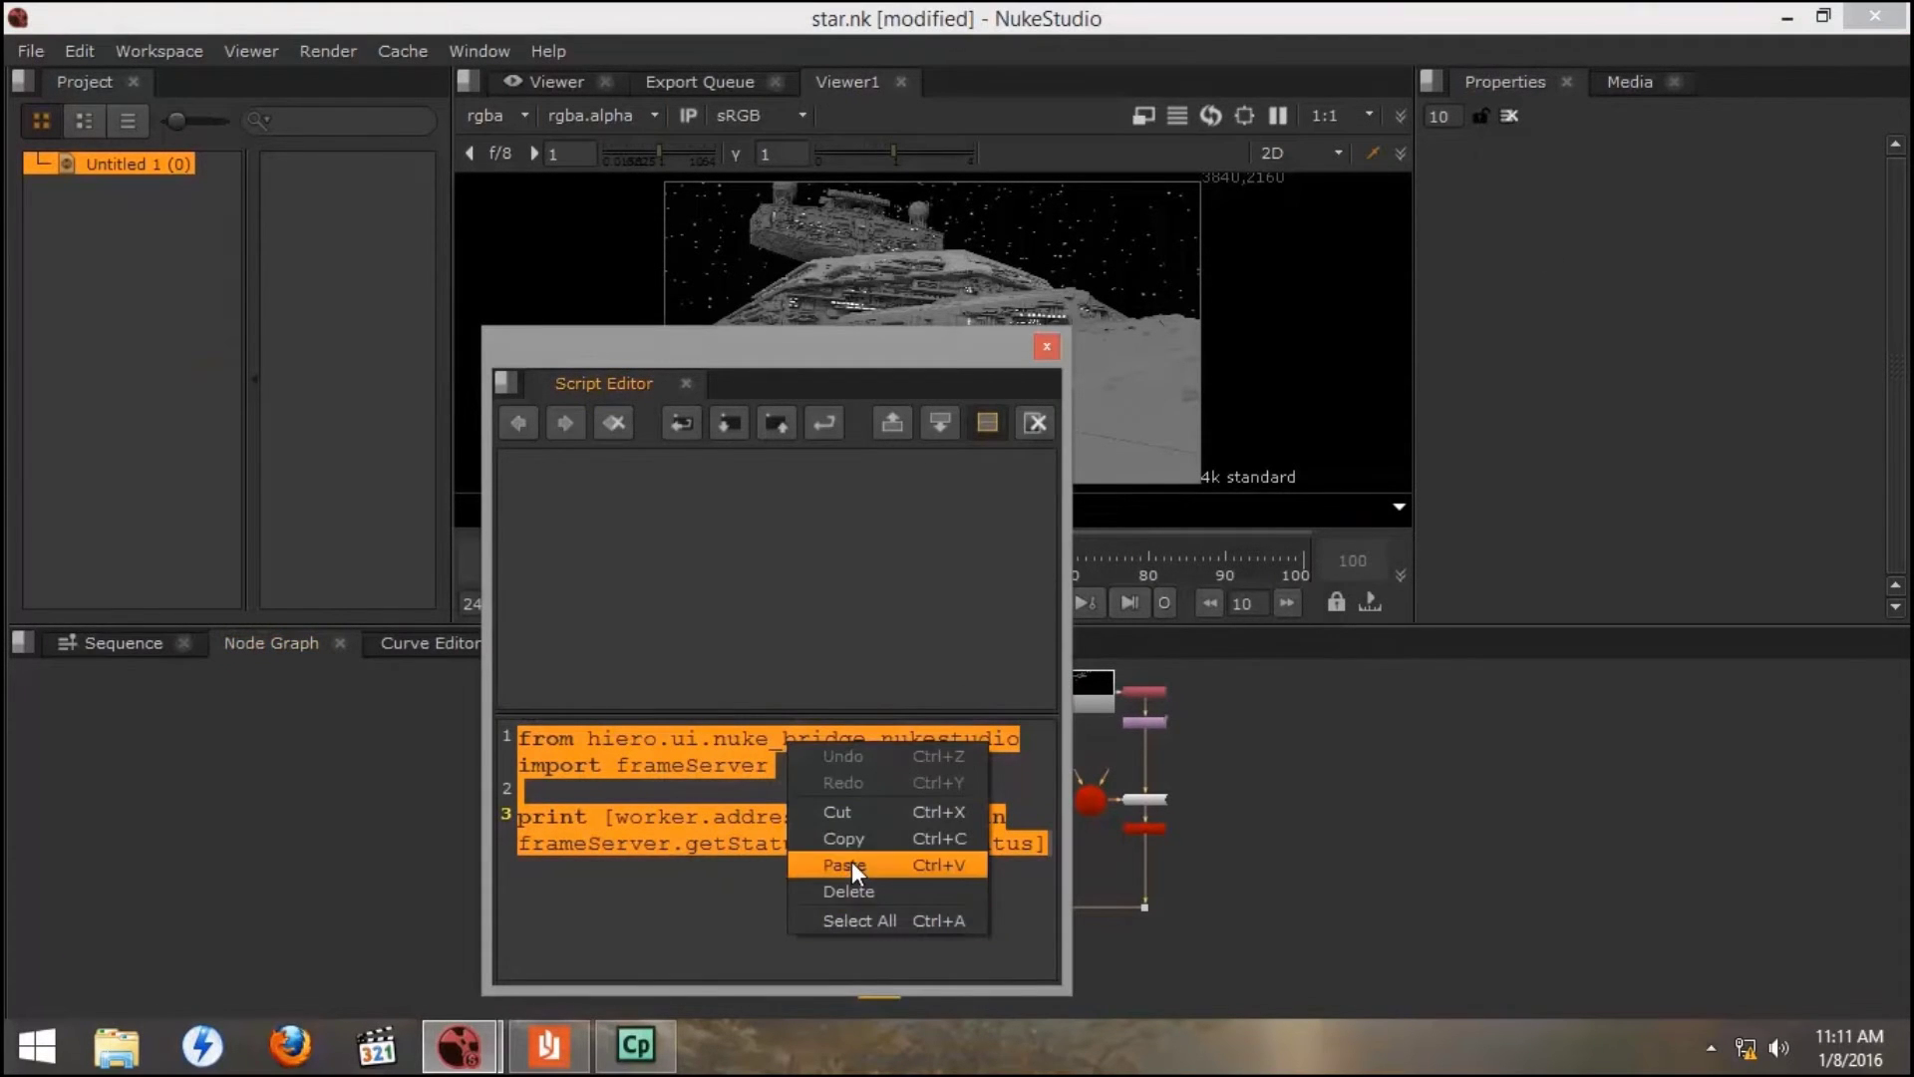
click(903, 912)
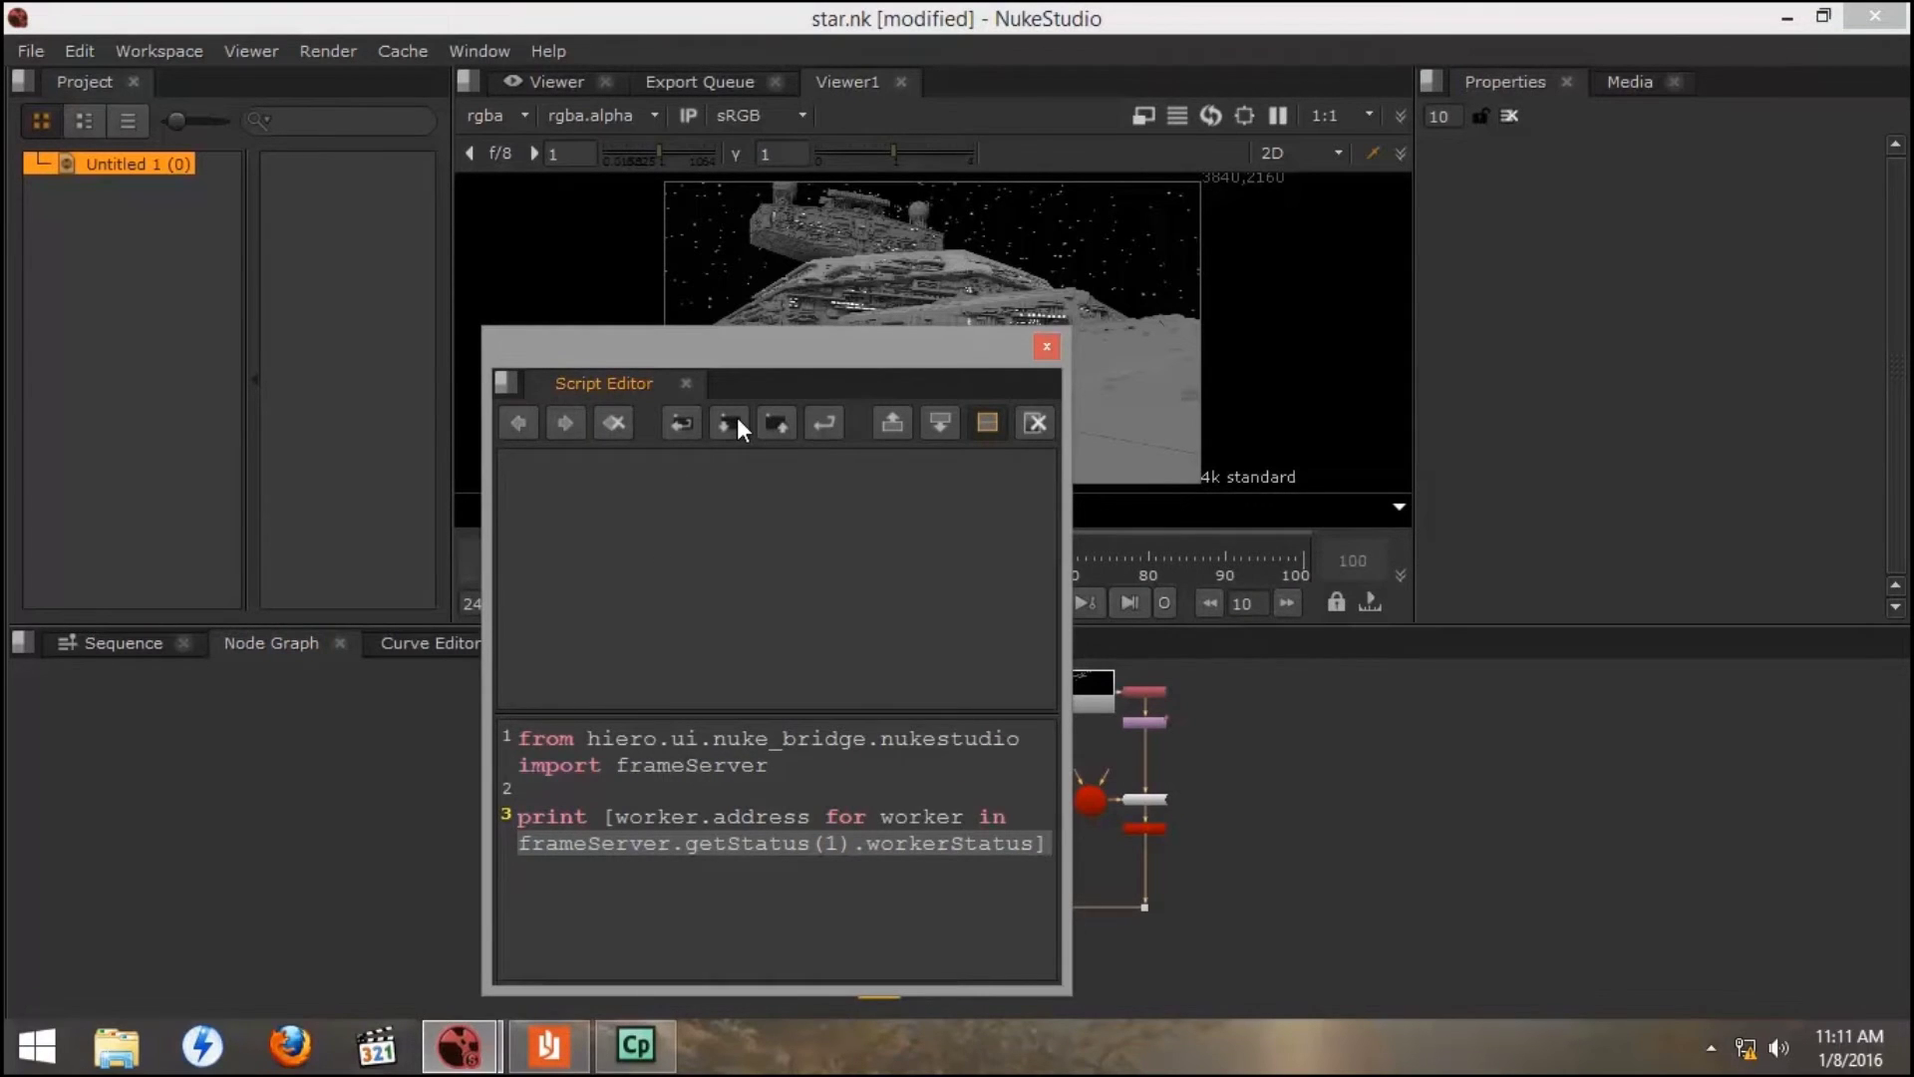
click(827, 420)
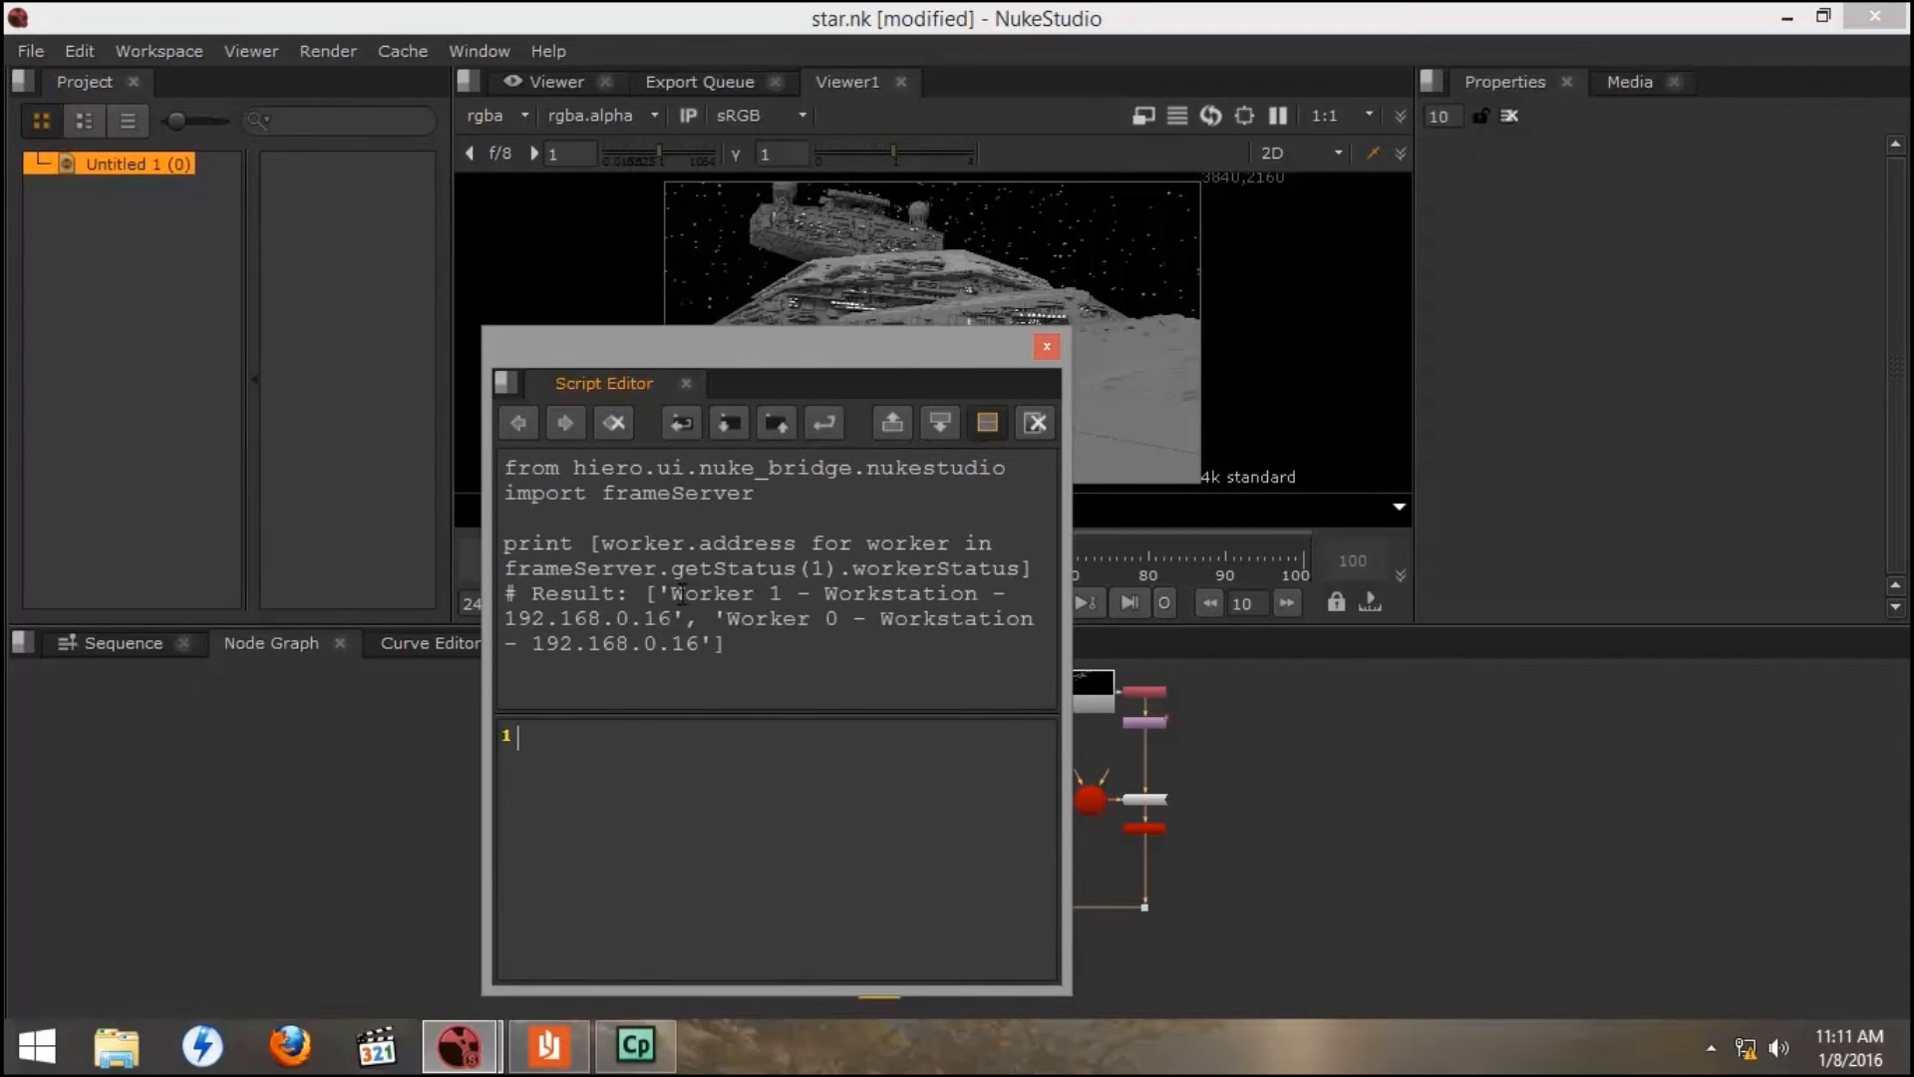
drag(669, 595, 980, 595)
drag(727, 619, 1032, 630)
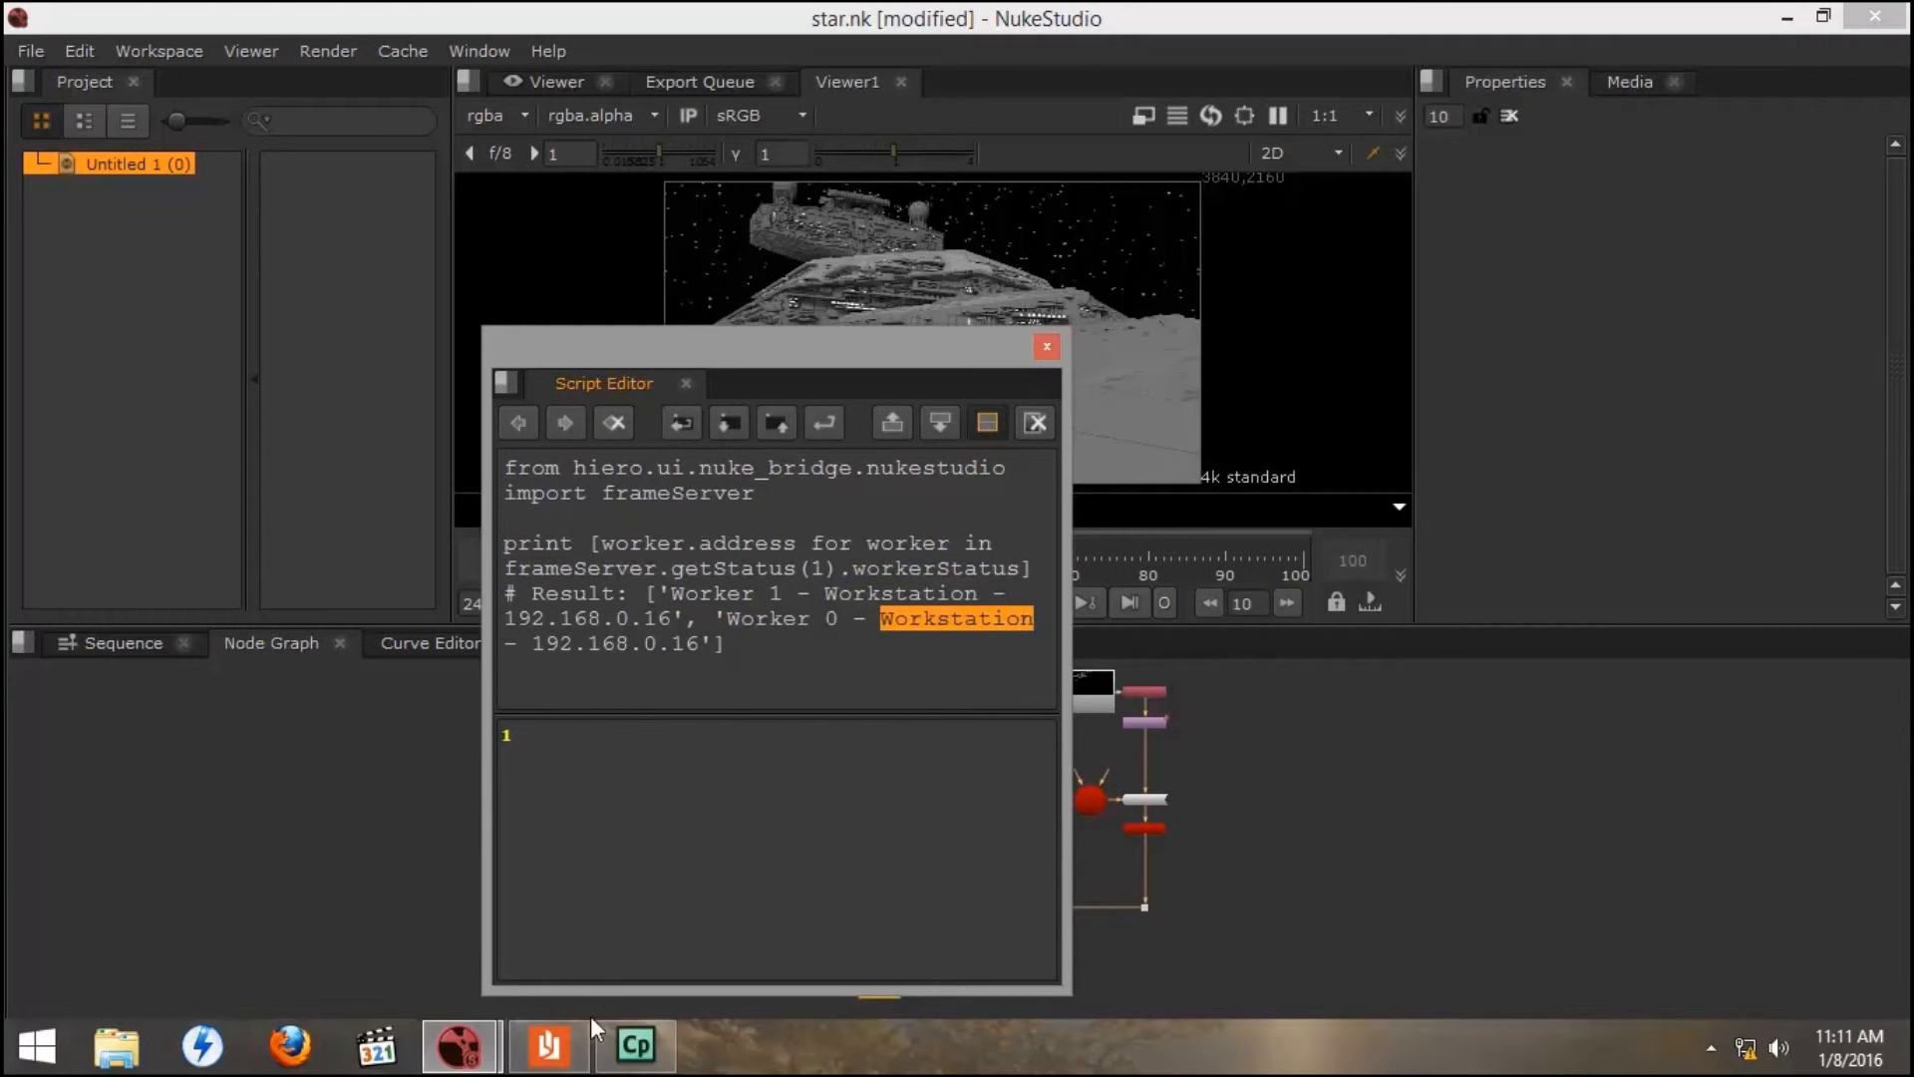
click(548, 1044)
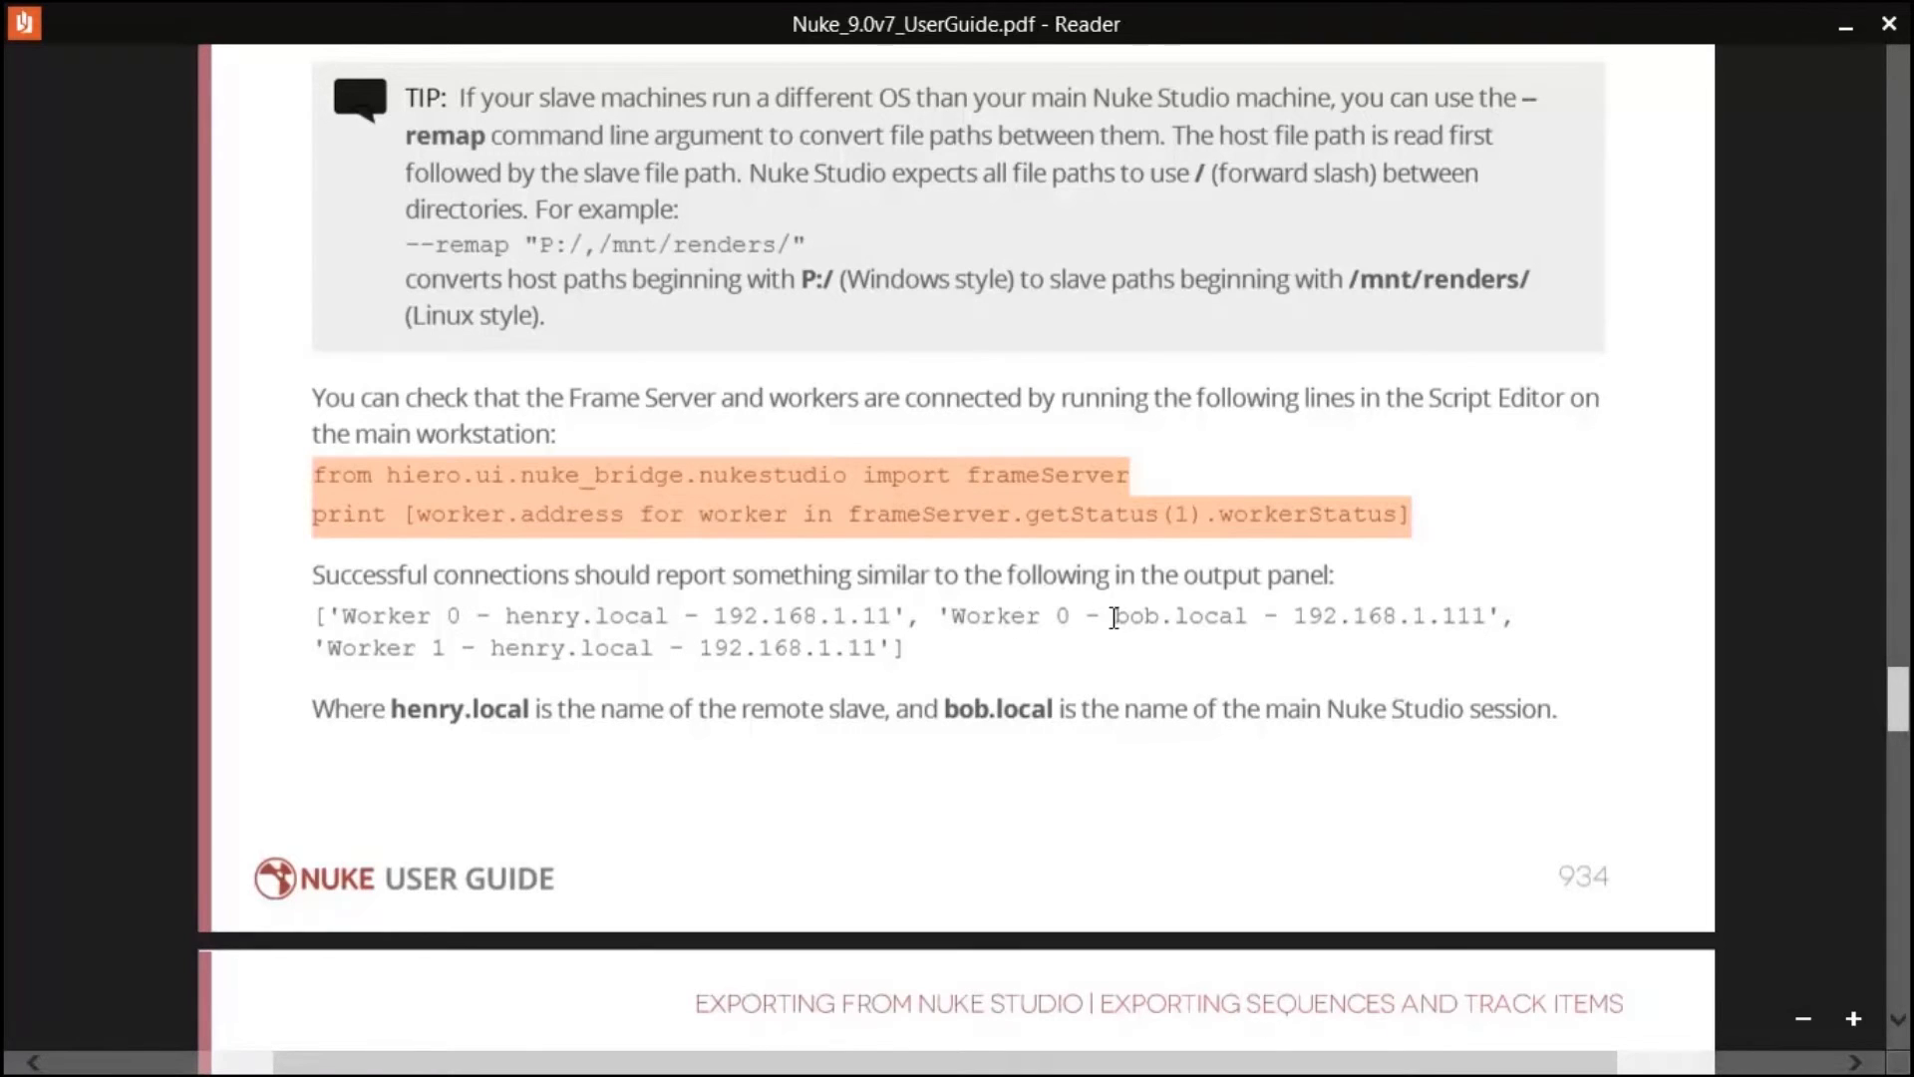
drag(1105, 618, 1186, 620)
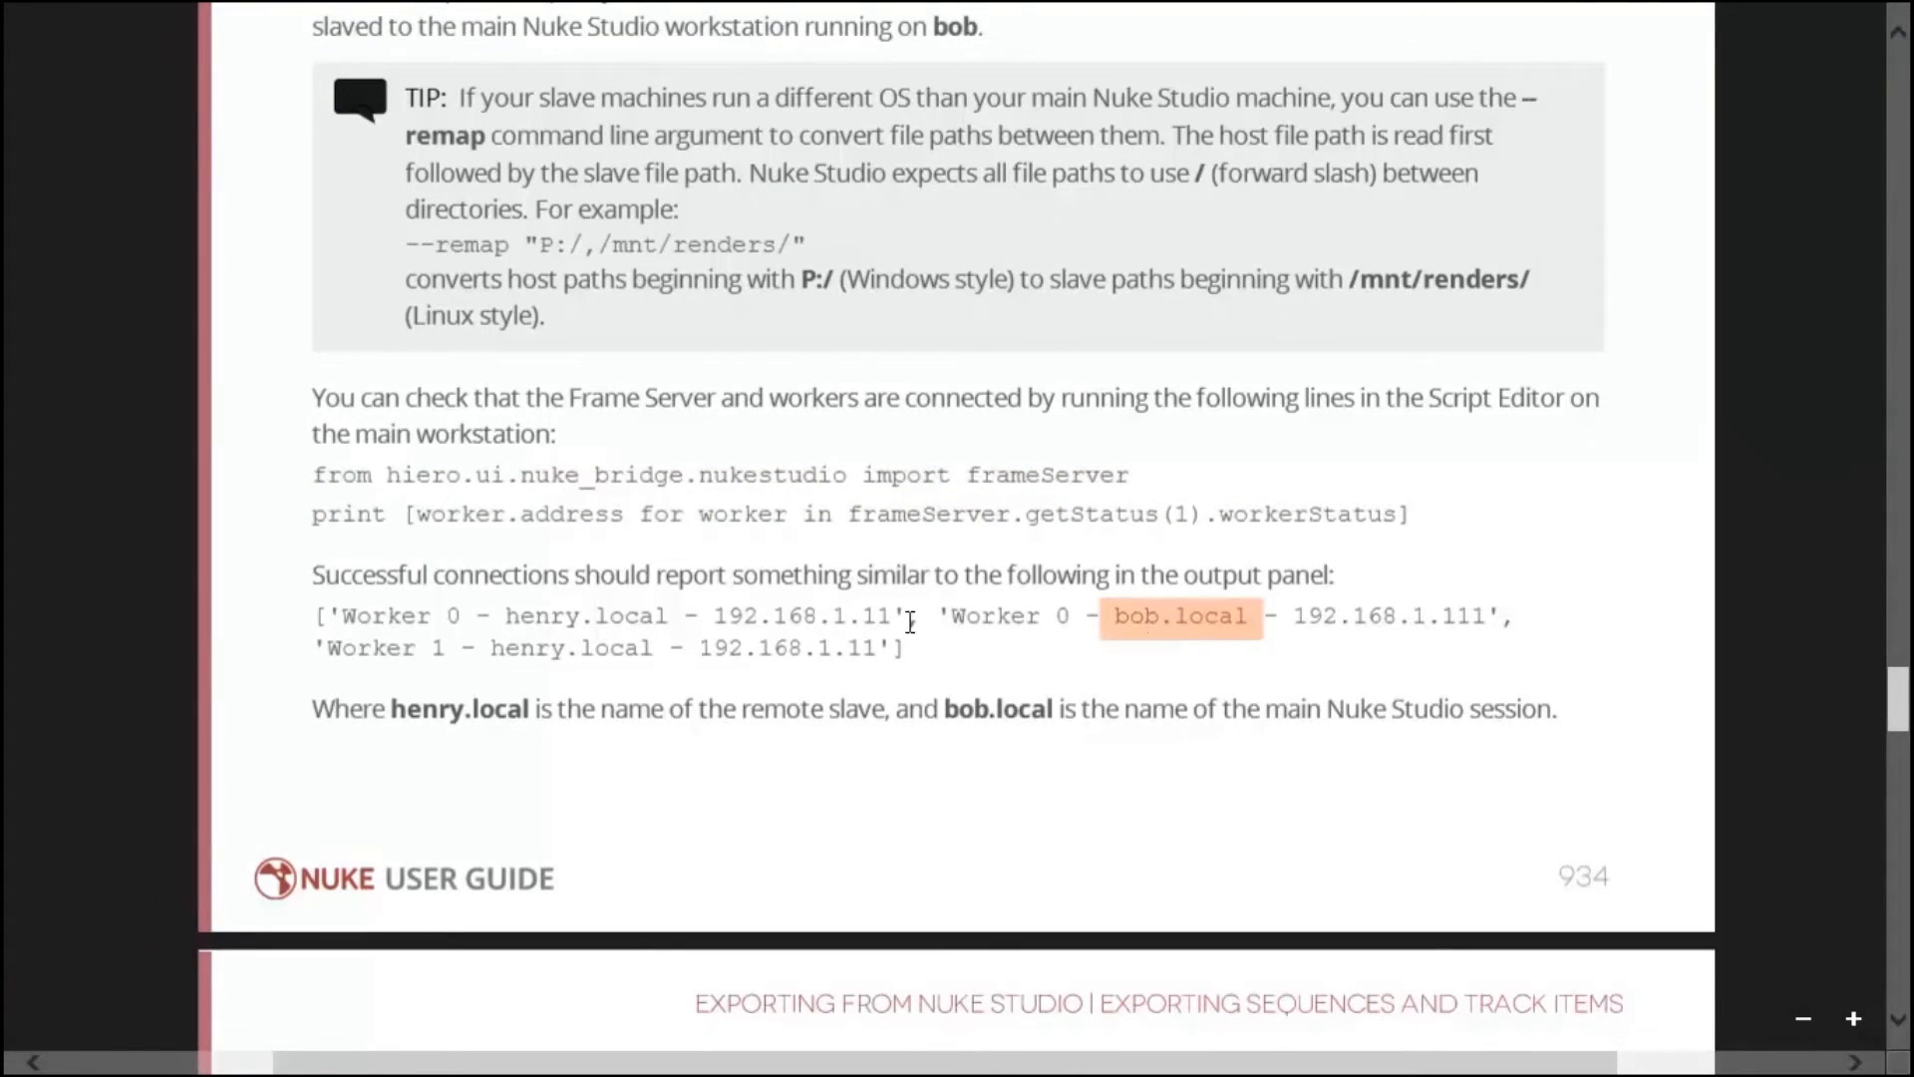
drag(506, 619, 590, 620)
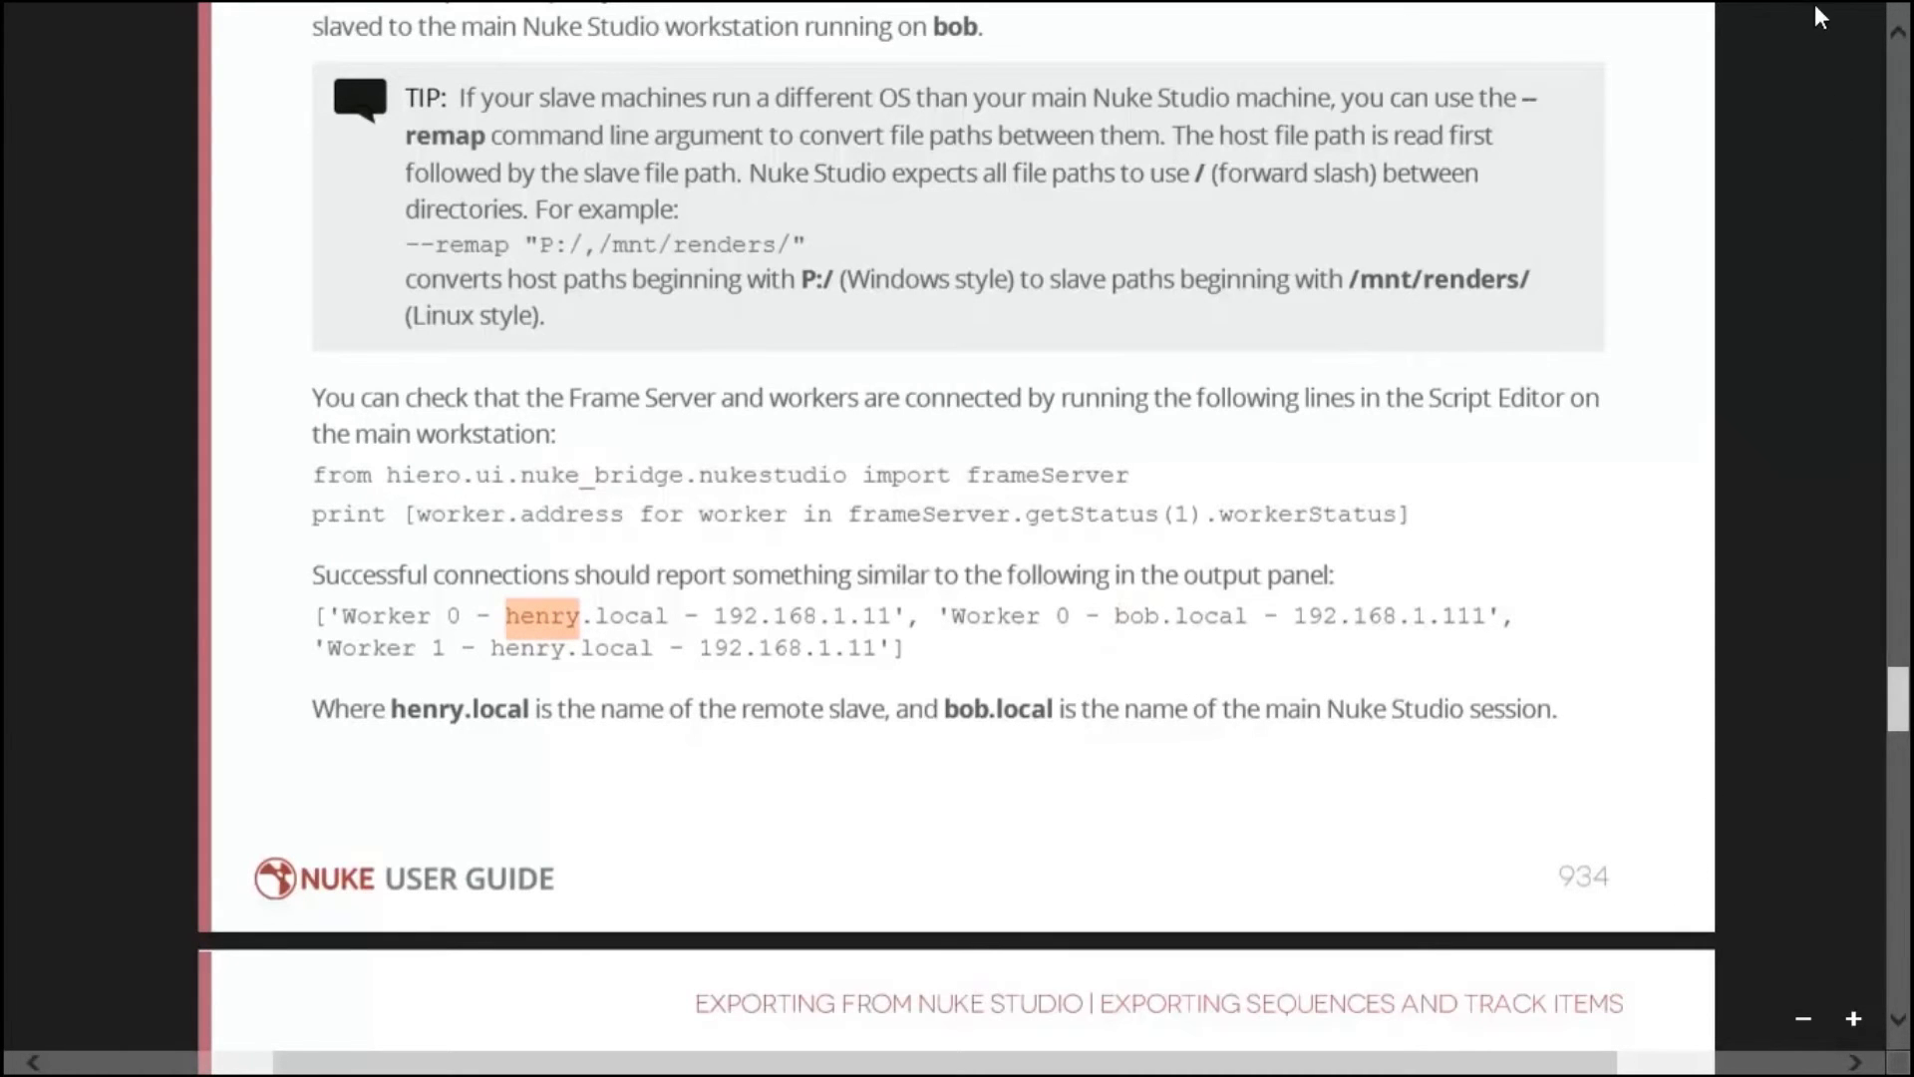
click(1845, 20)
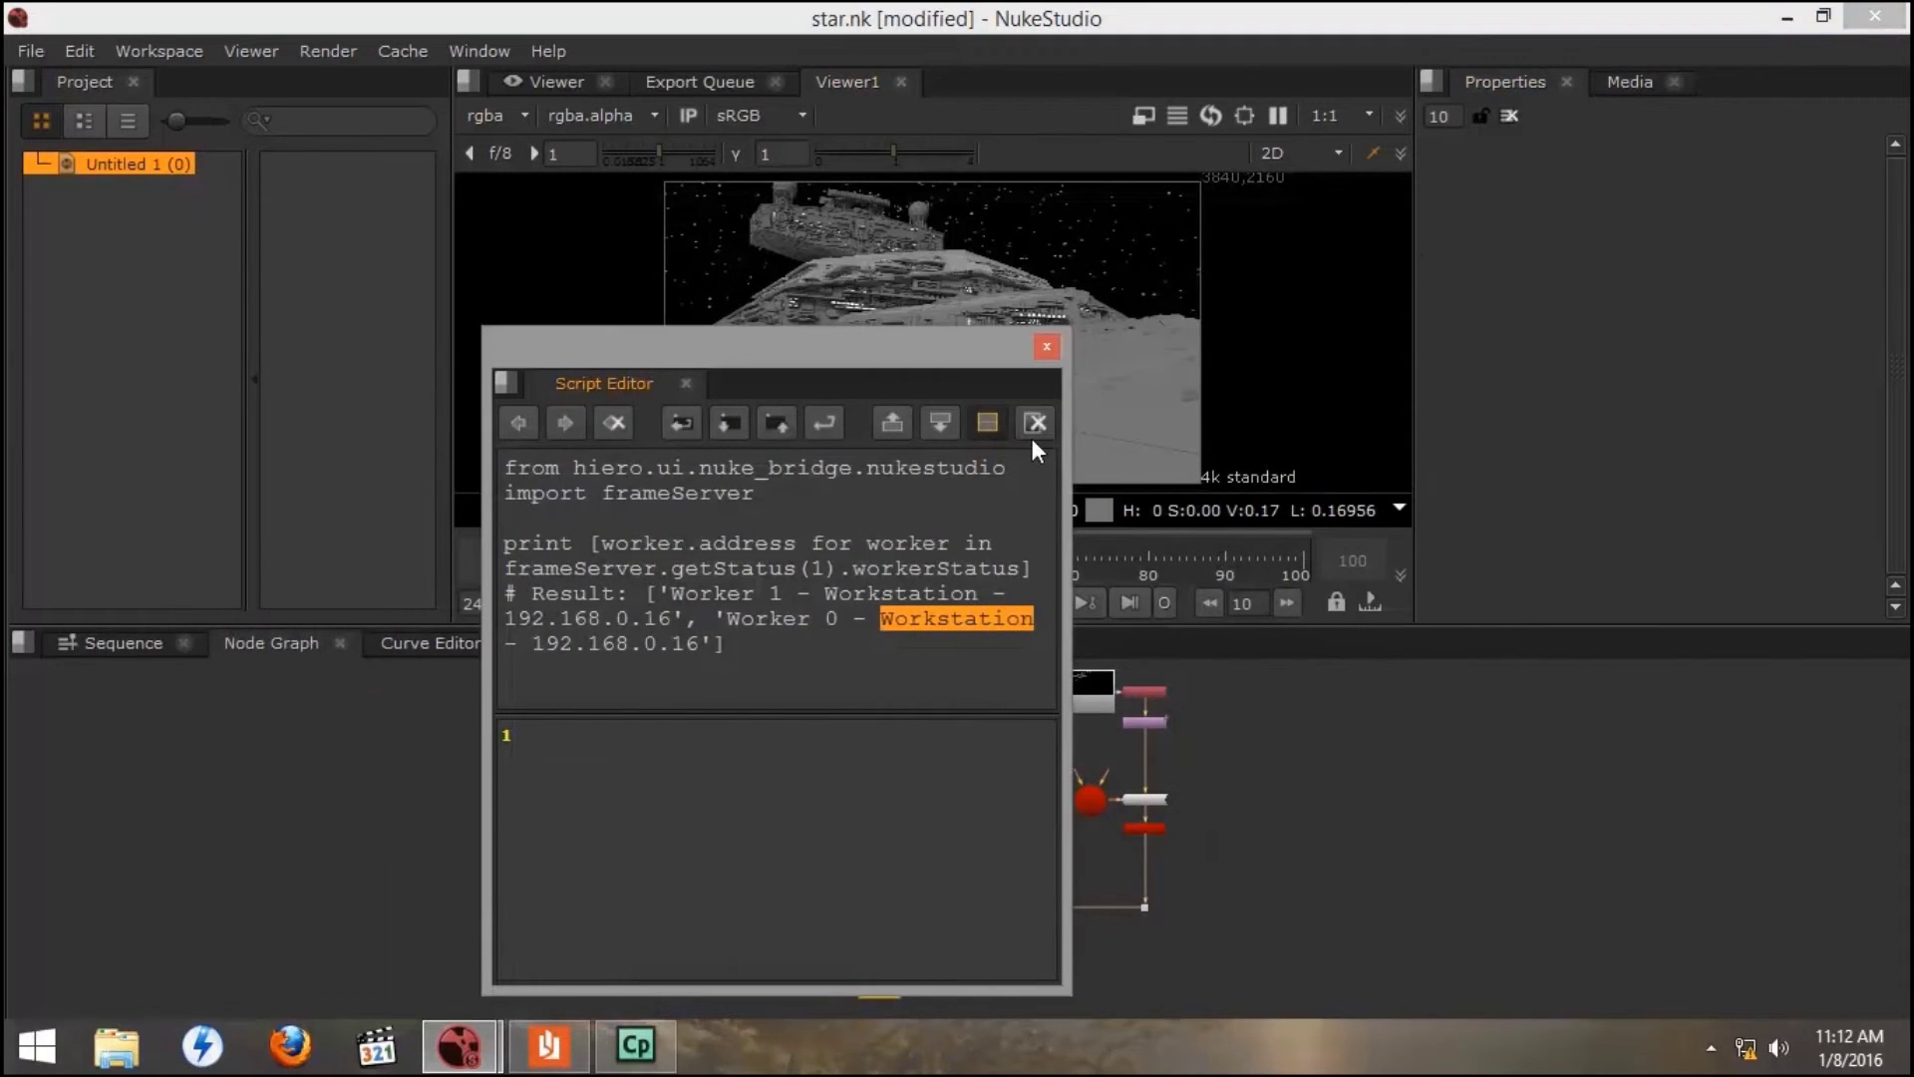
- Render the Write node's frames 1–100 to Z:/pictures/nuke/star###.png, enlarge the Progress window, then cancel
click(1045, 348)
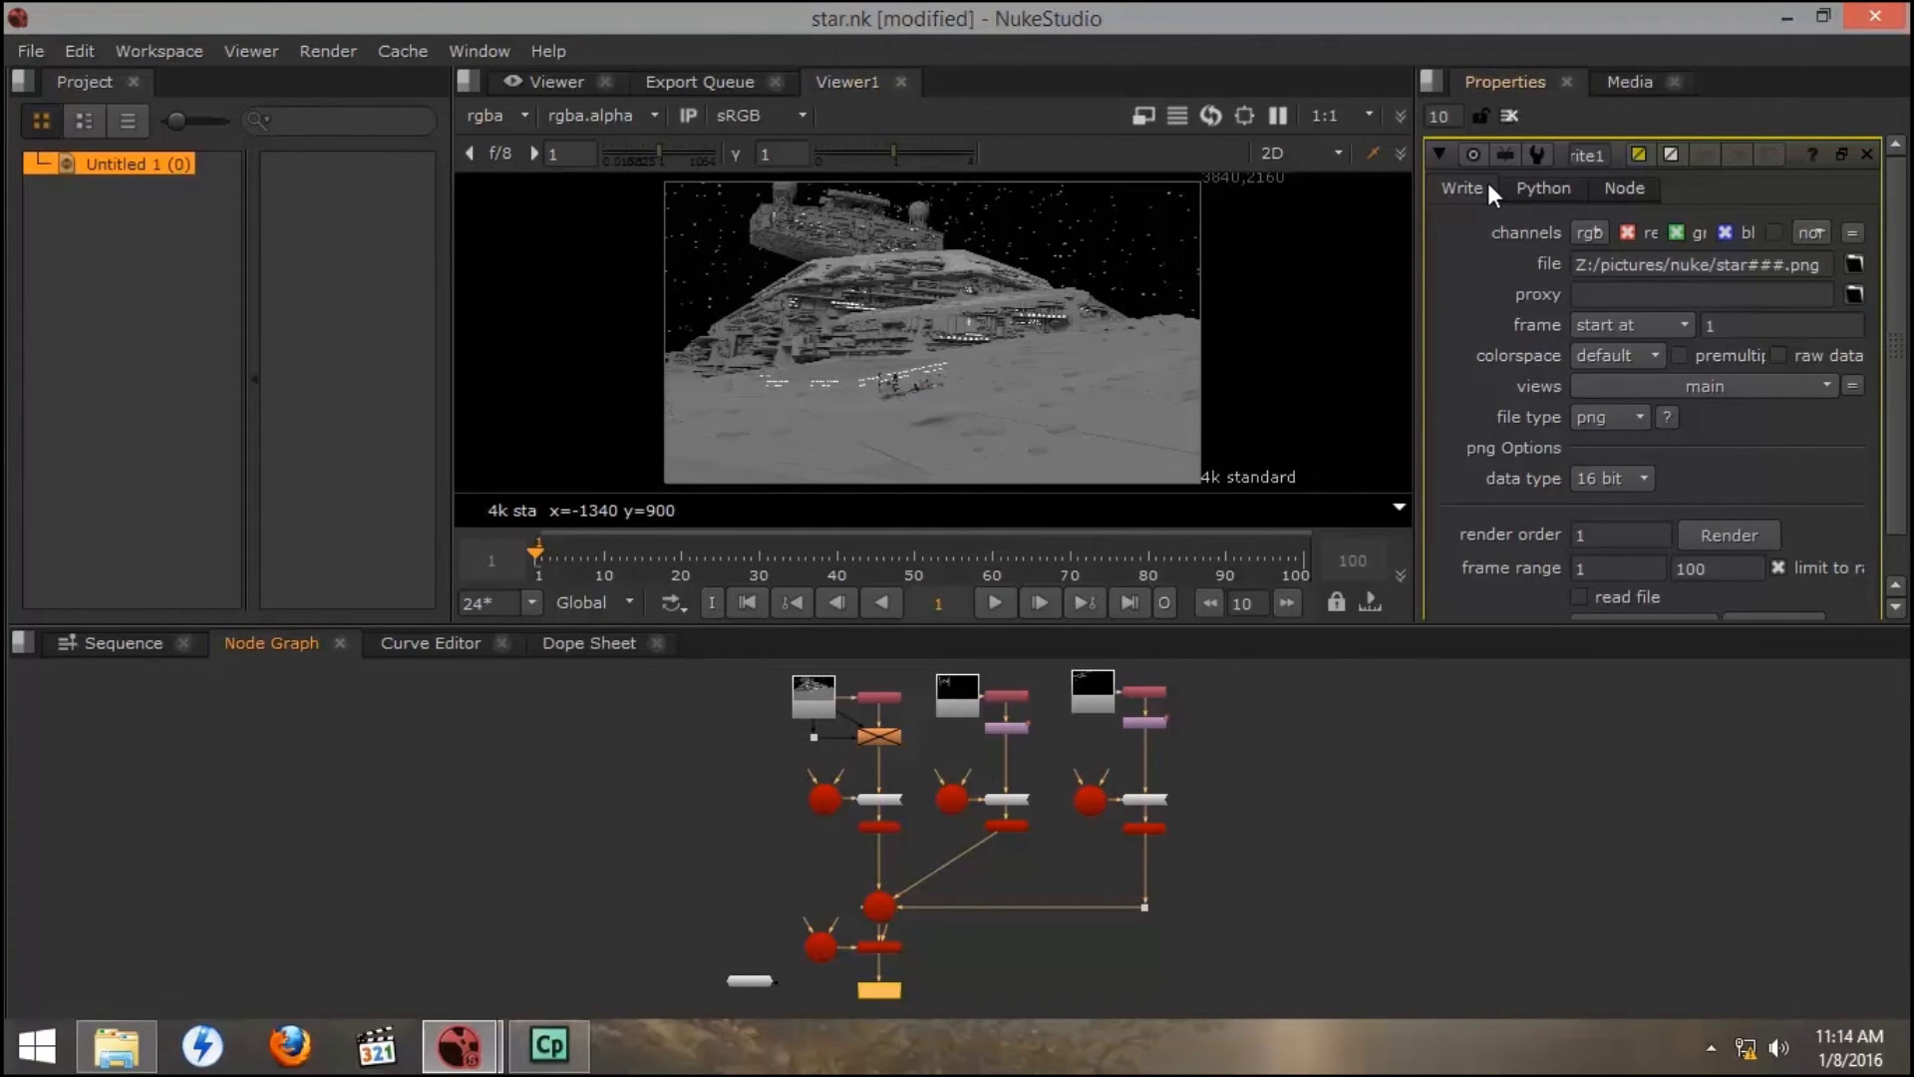
click(1713, 536)
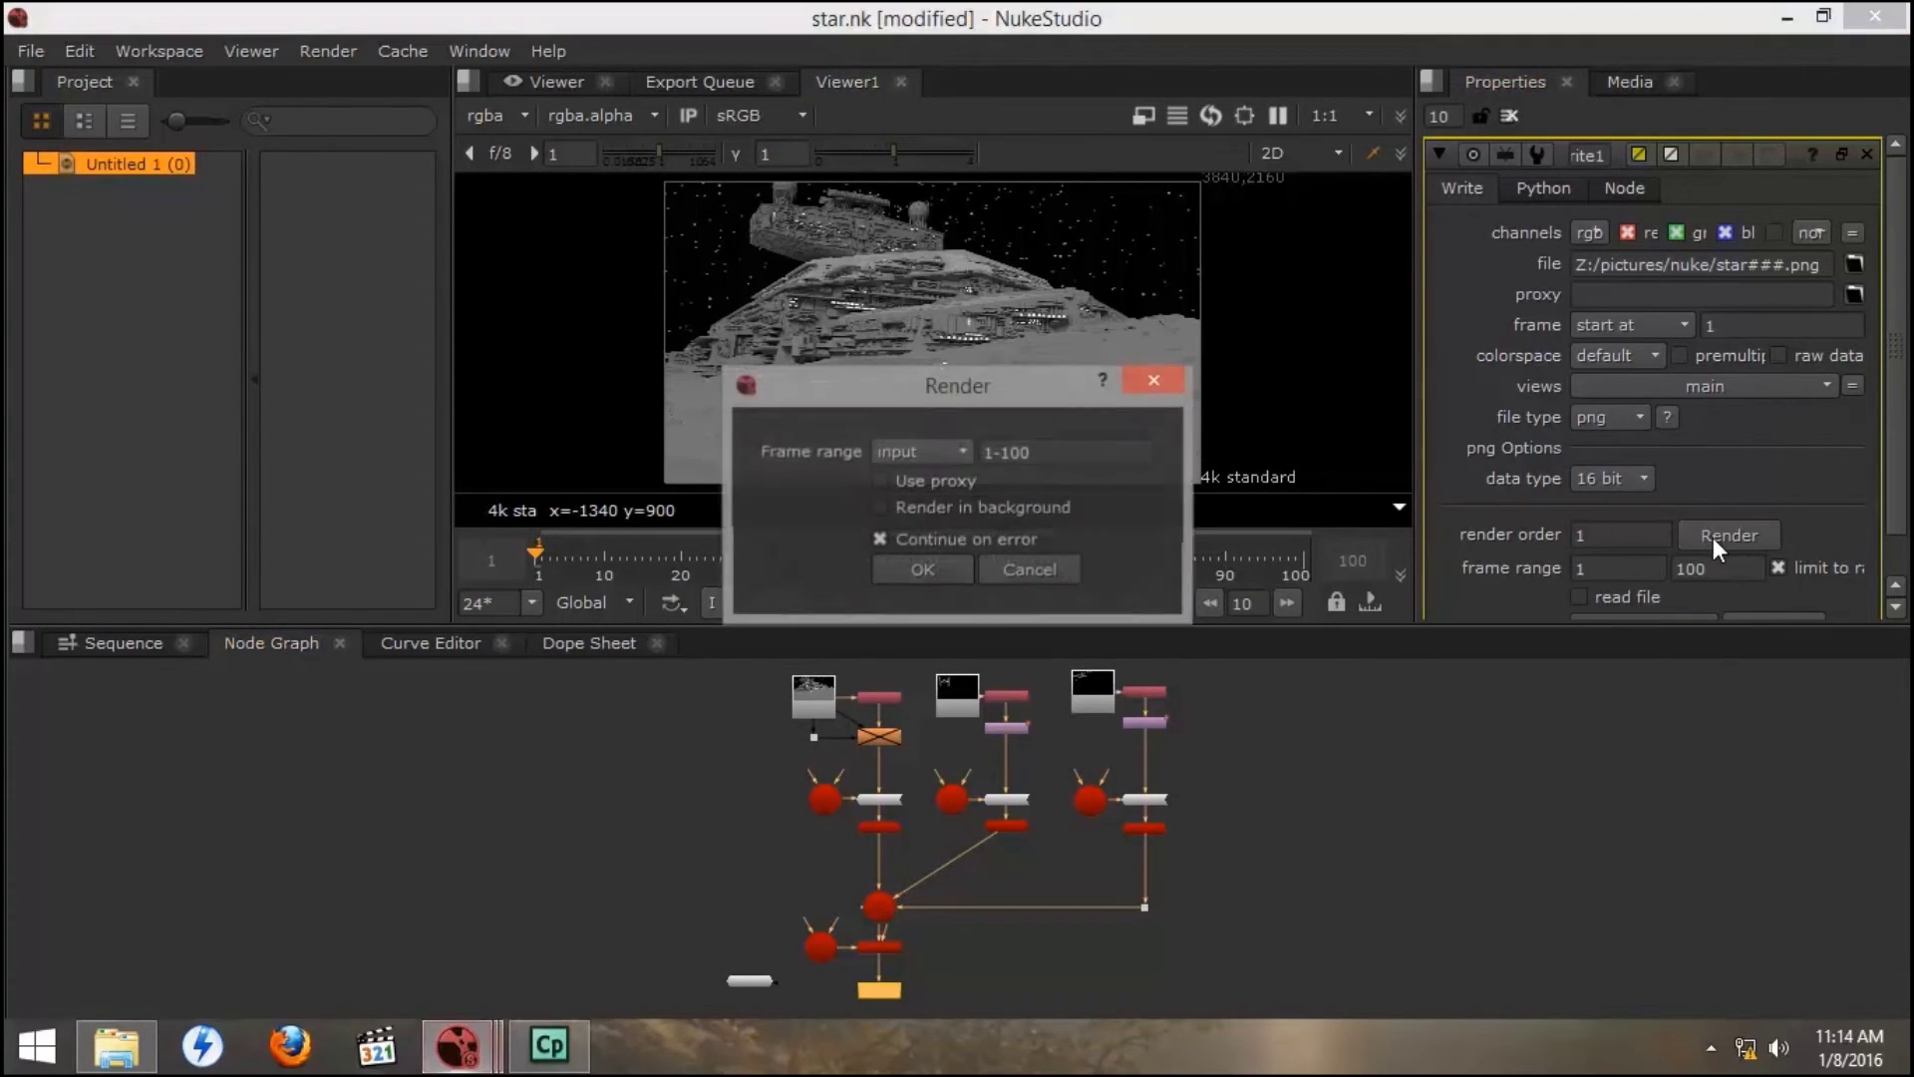
click(917, 570)
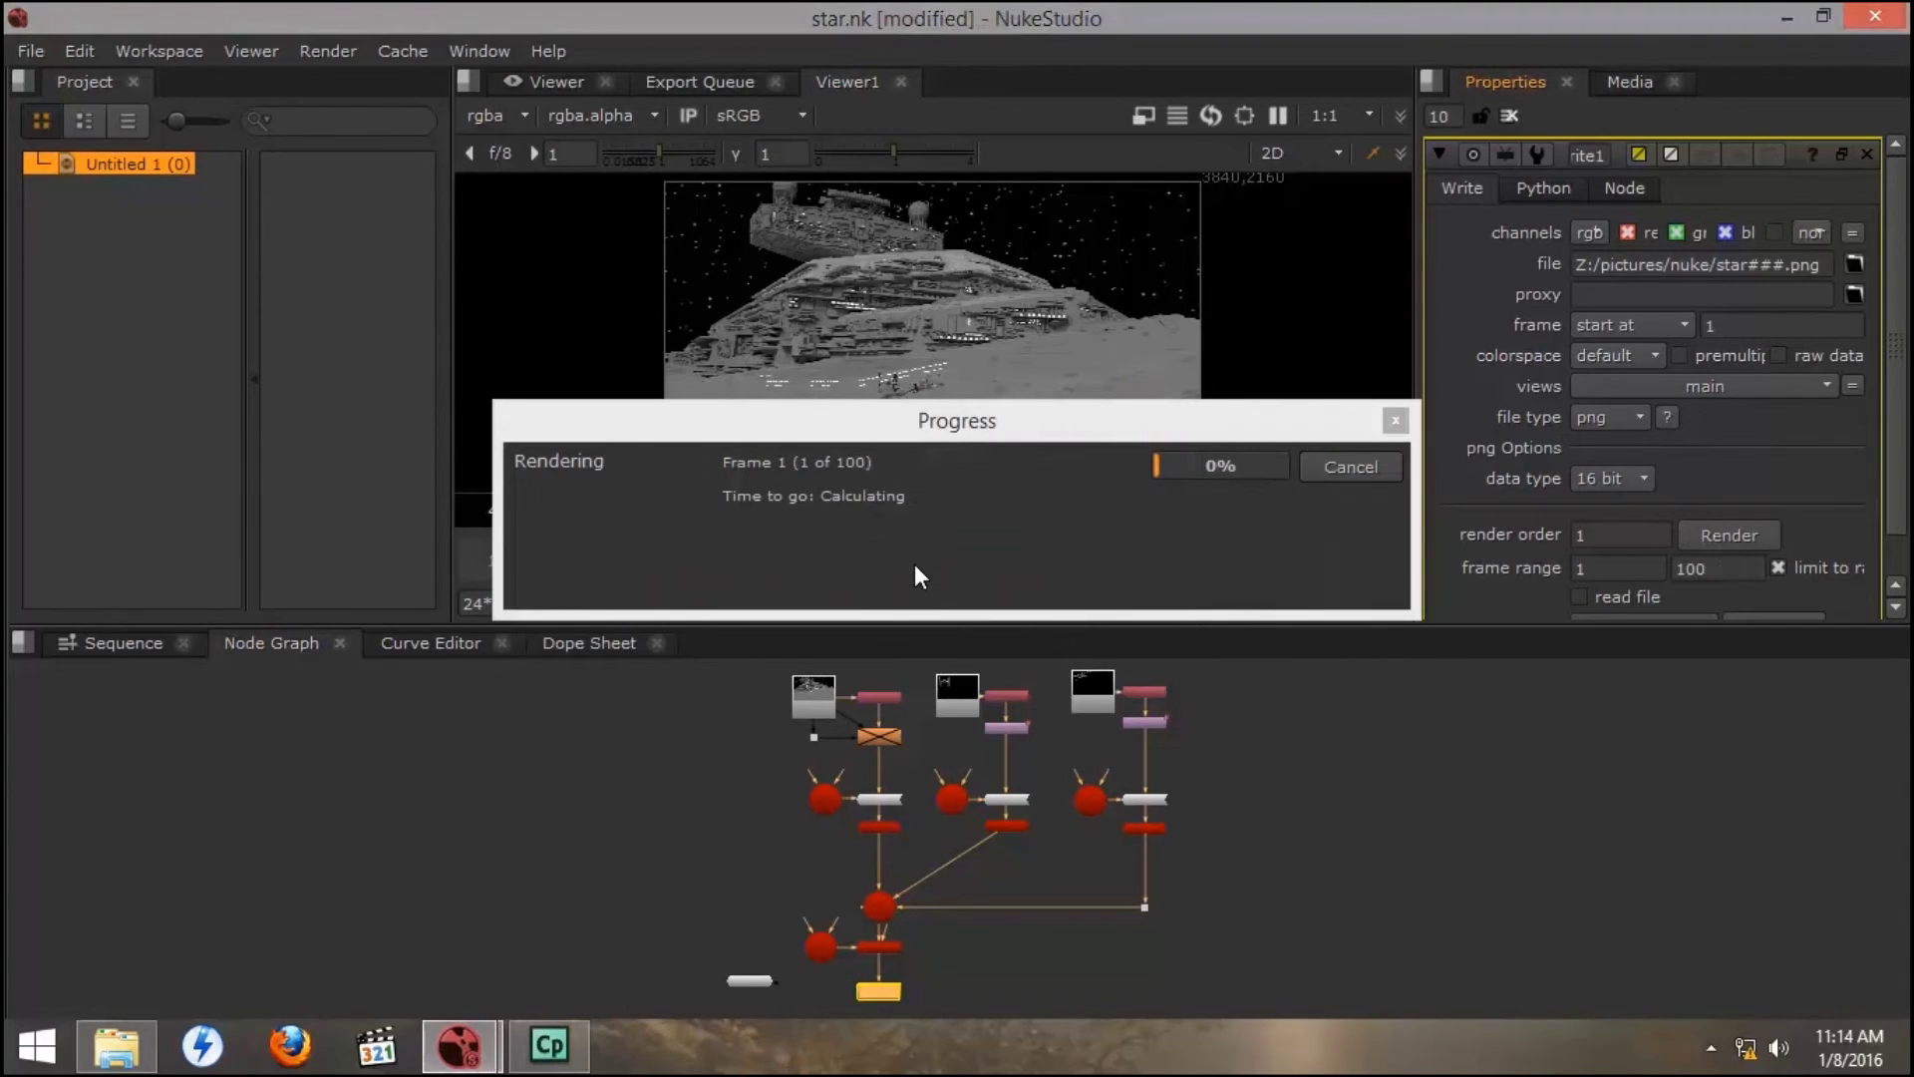
drag(930, 615, 949, 1005)
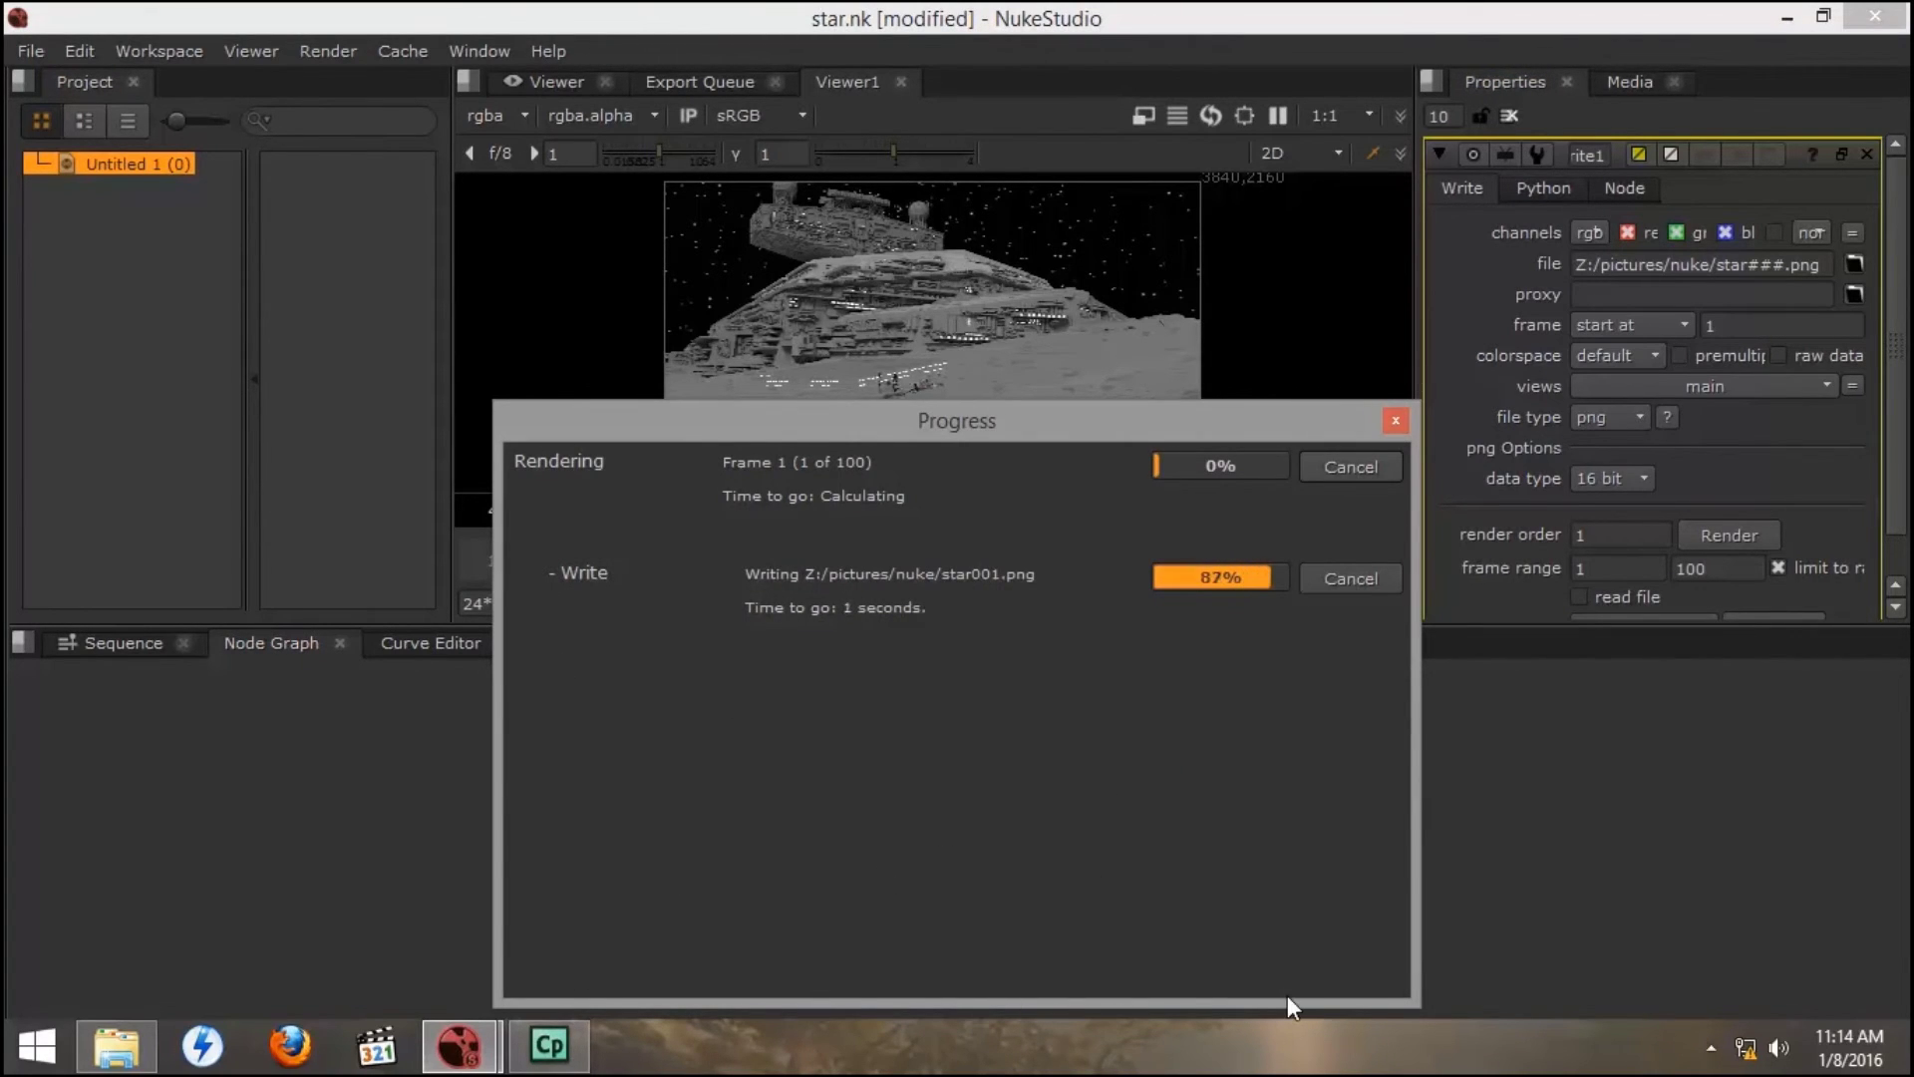
click(1394, 423)
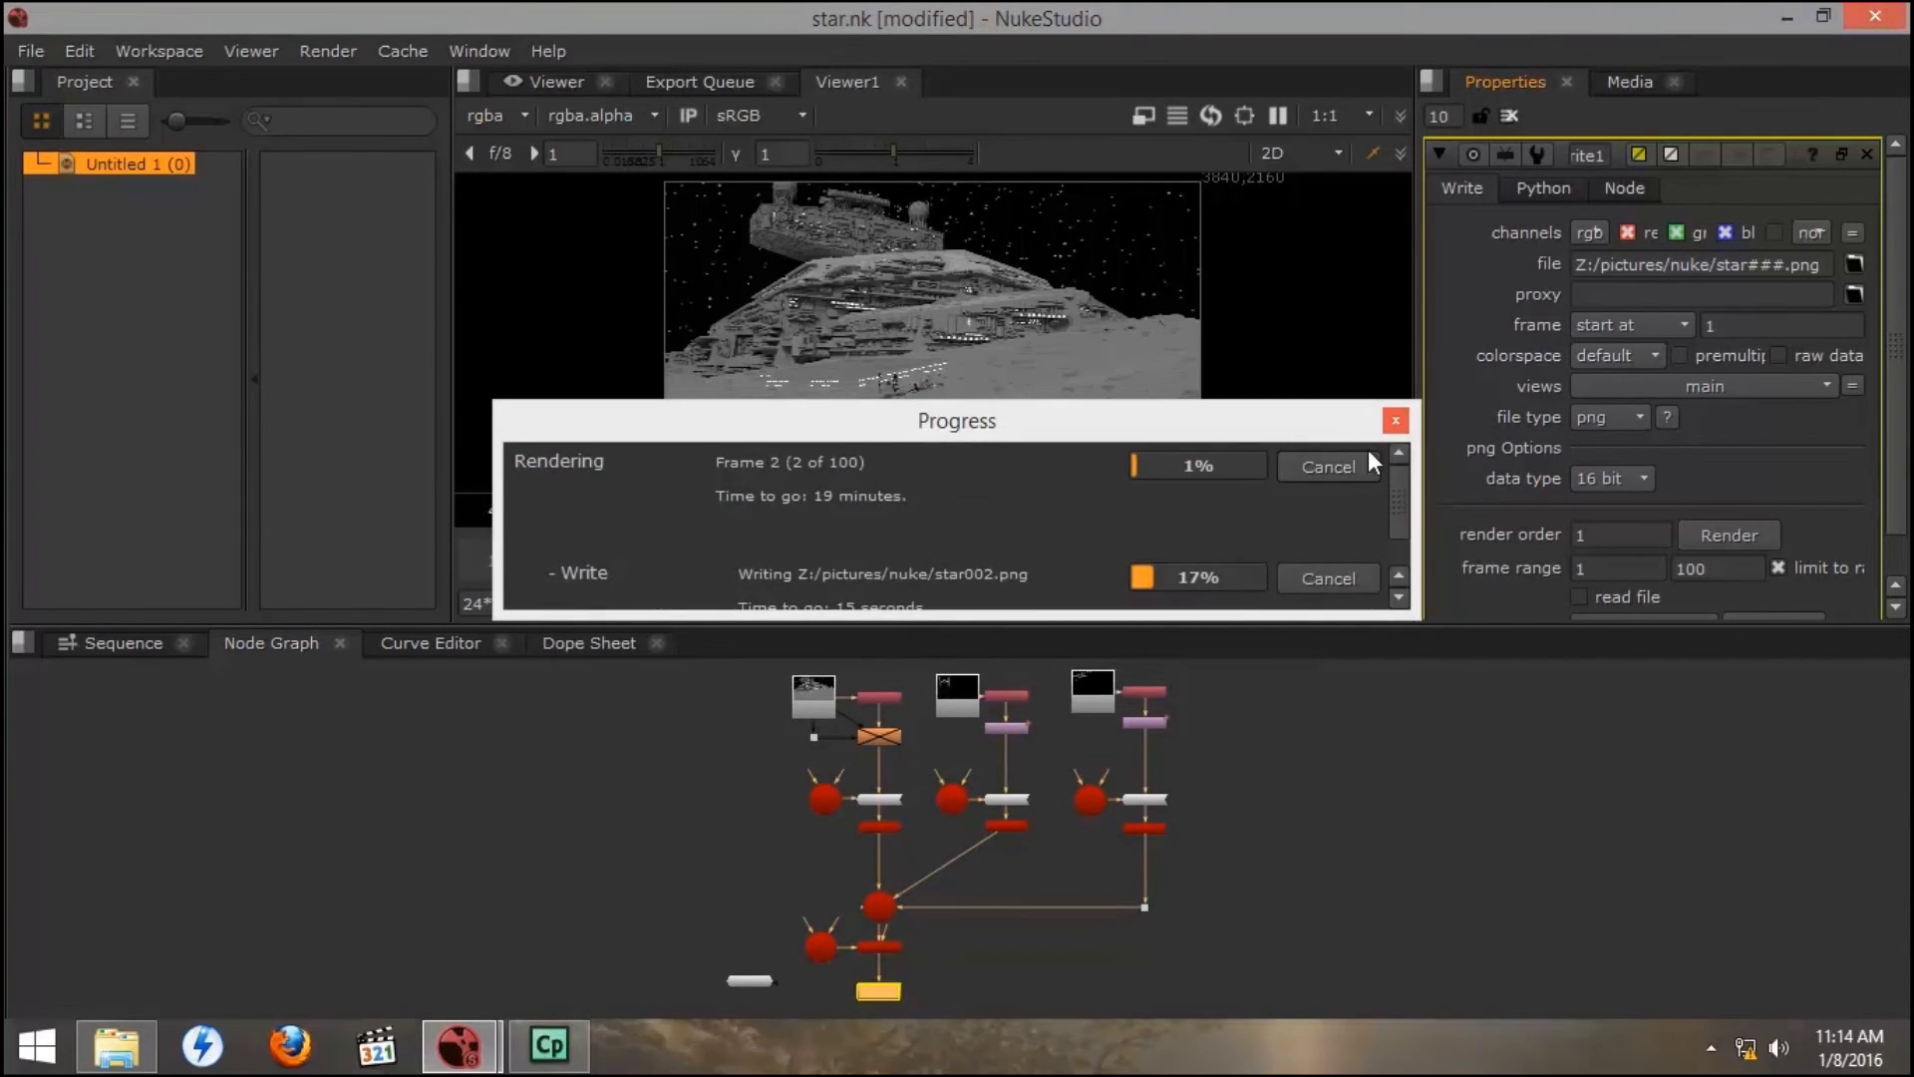